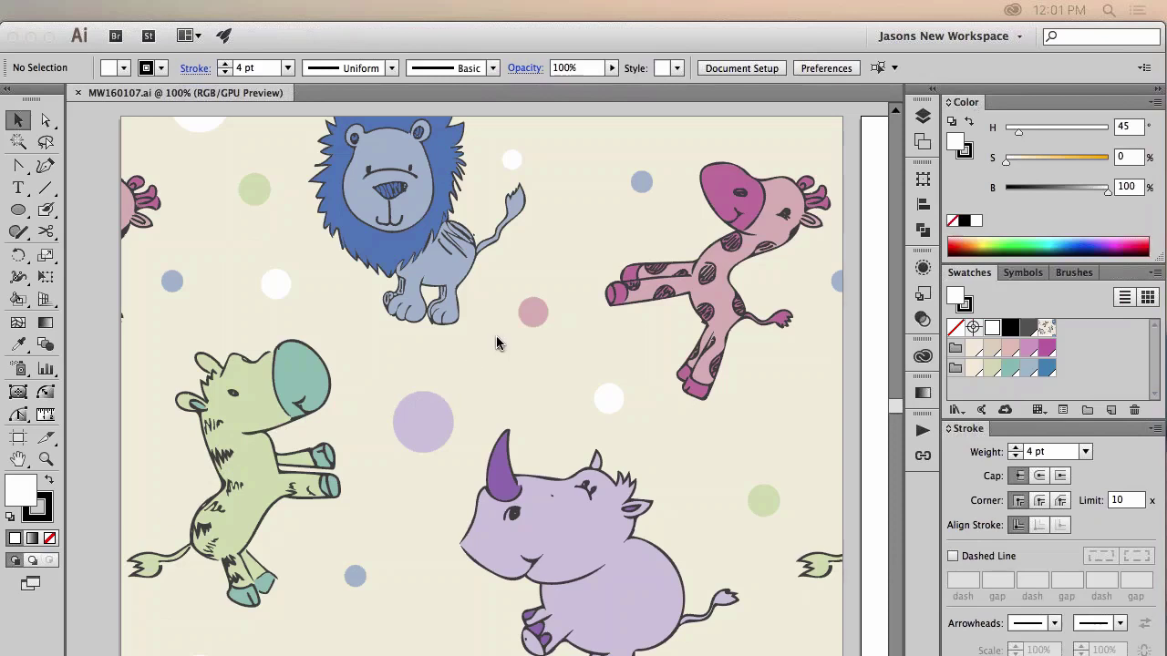
Step: Detach the Creative Cloud libraries from the dock so they float over the artwork, with MW160107 CC 2015.2 Review as the current library
scroll(495, 343, "right", 1)
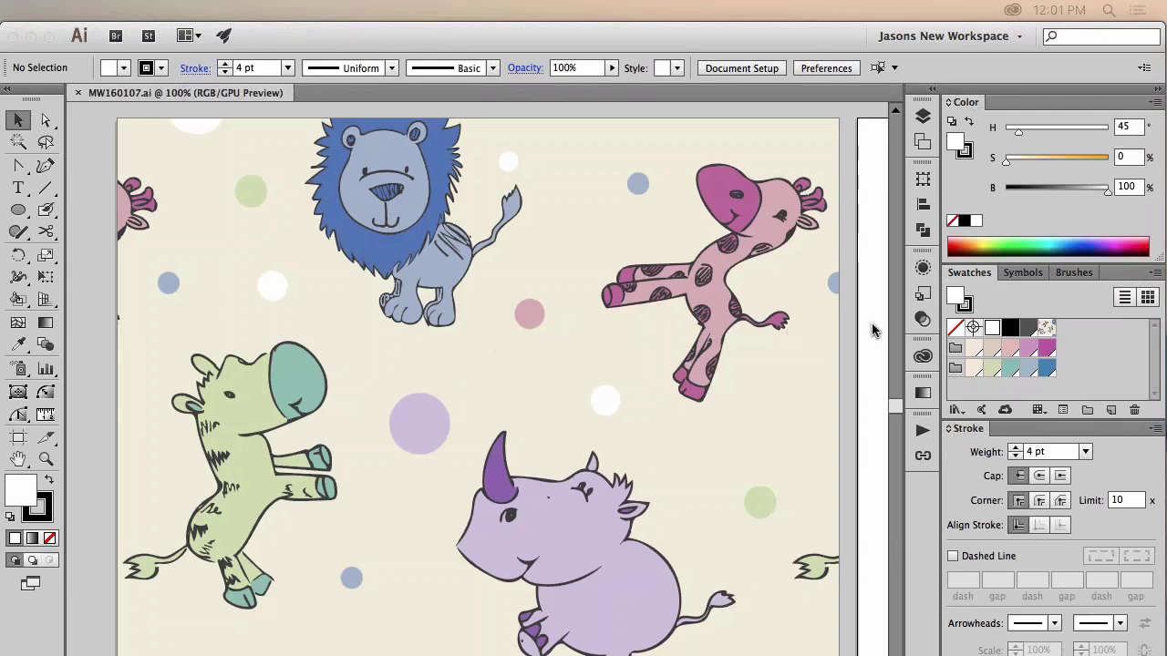
left_click(922, 359)
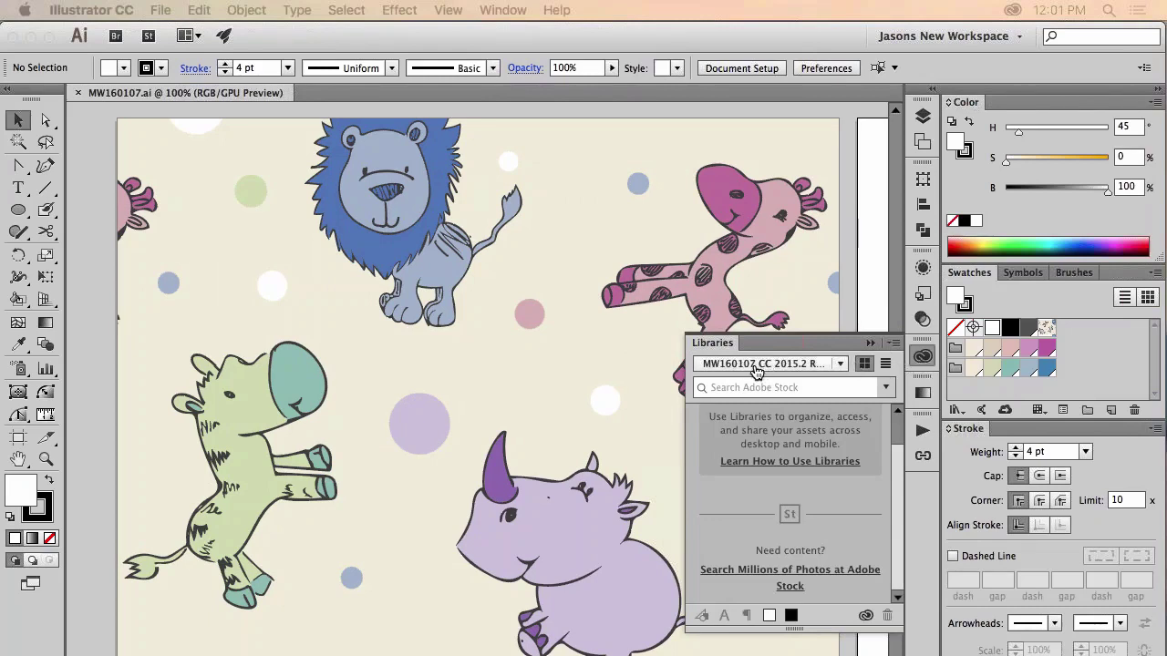
left_click(841, 366)
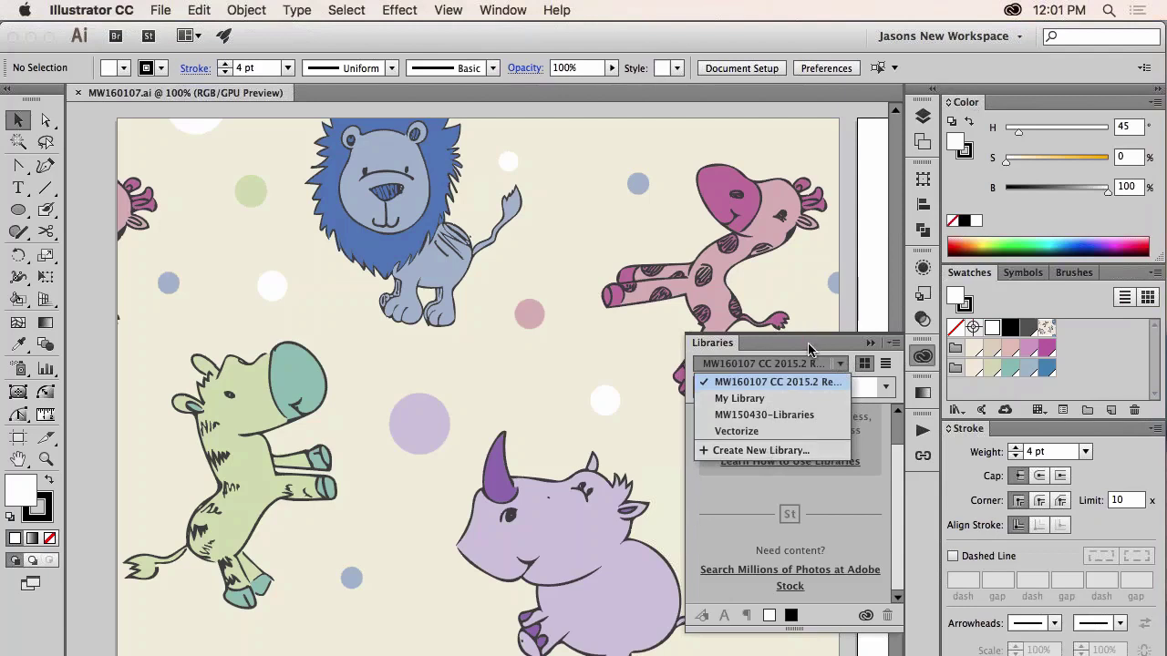
left_click(734, 347)
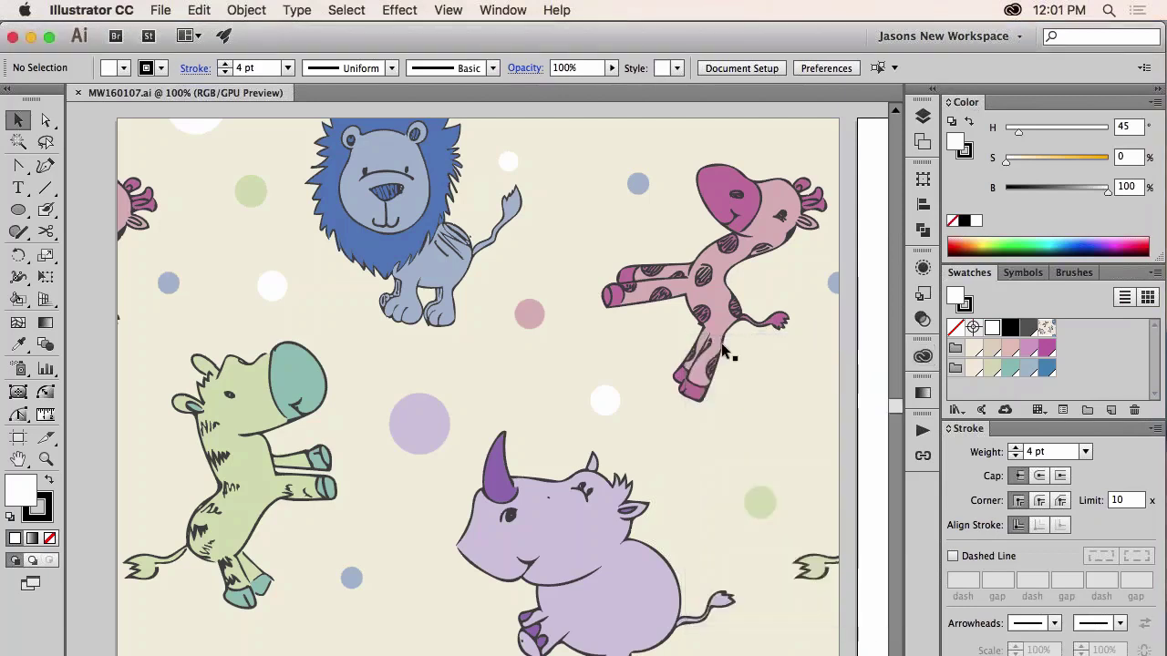
left_click(916, 360)
left_click_drag(720, 345, 708, 413)
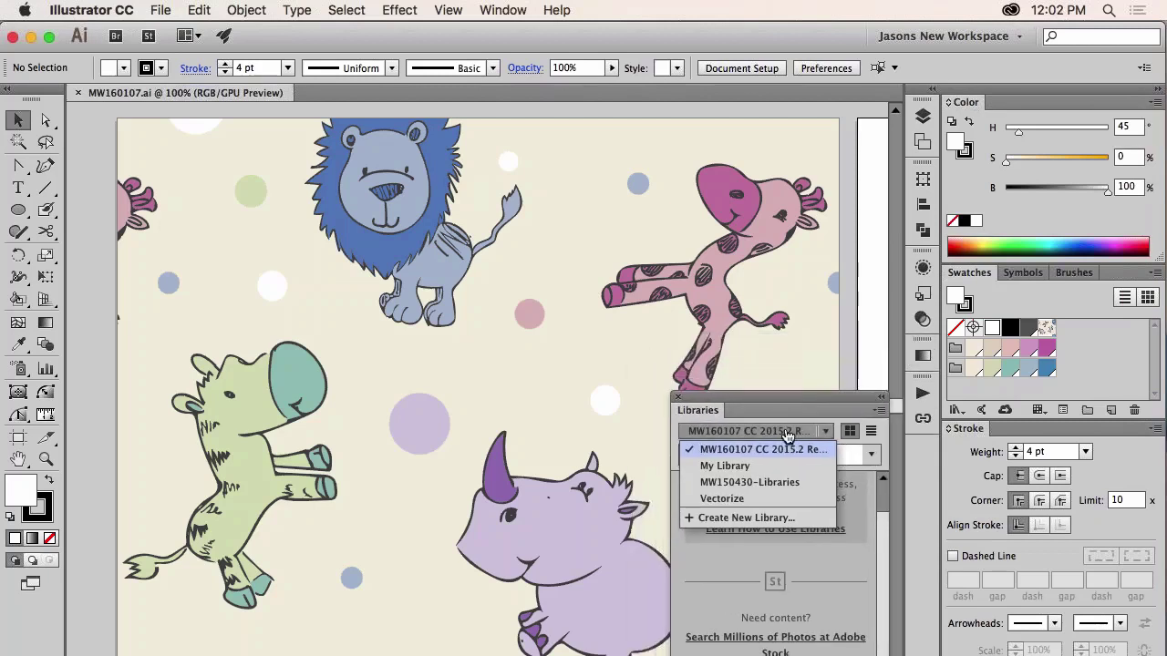
left_click(787, 437)
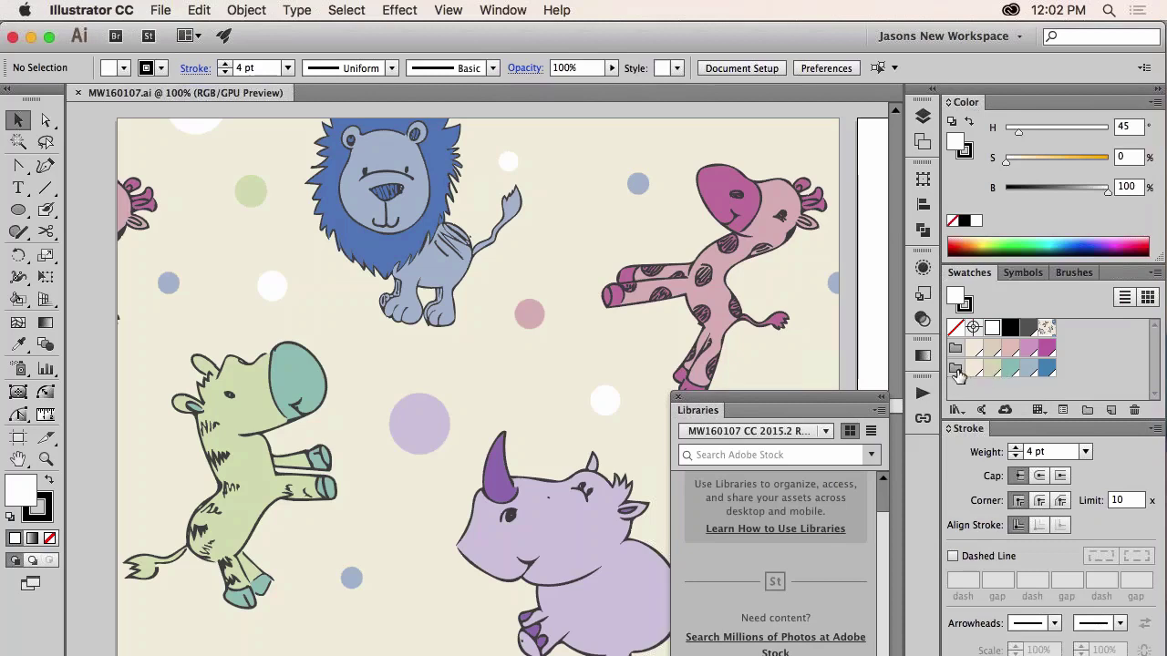
Step: Add the Little Safari Blue colour group from the swatches to the current library as a colour theme
left_click(954, 370)
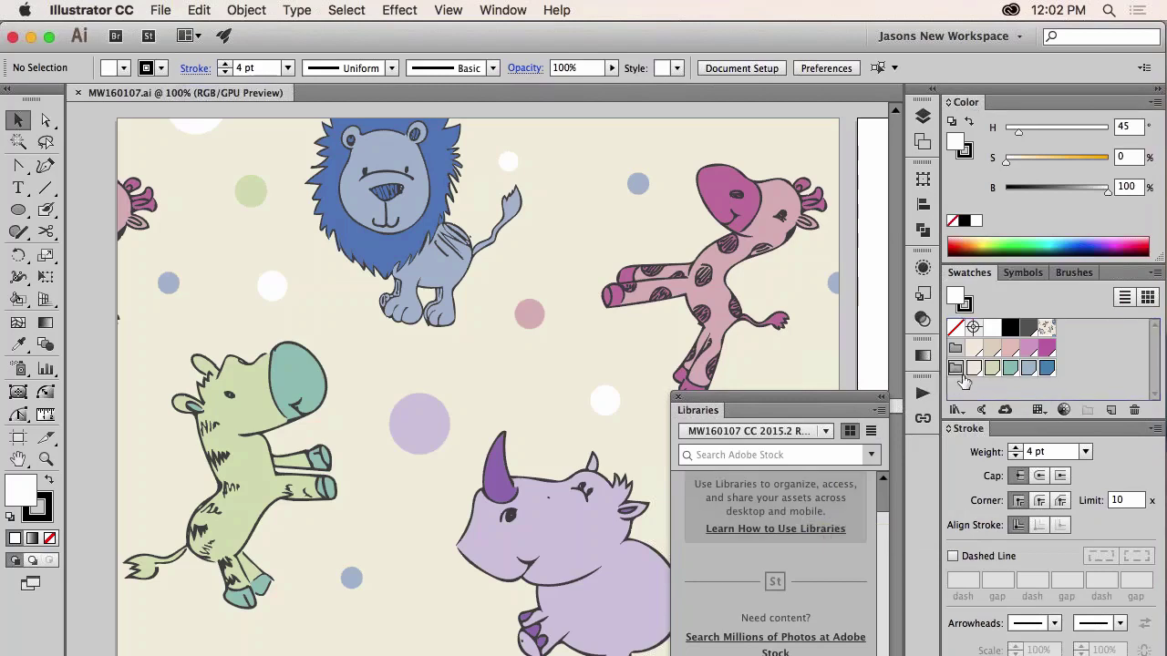
left_click(1005, 412)
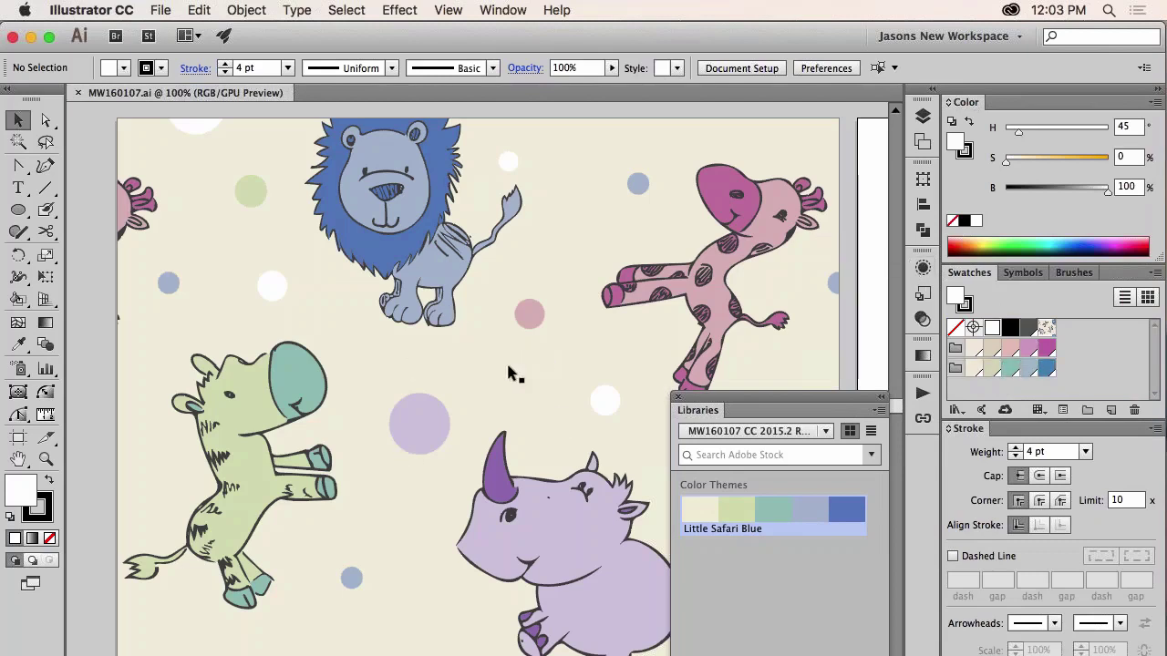
Step: Create a colour group named Full Safari Palette from the selected patterned rectangle, converting process to global and including swatches for tints
left_click(522, 338)
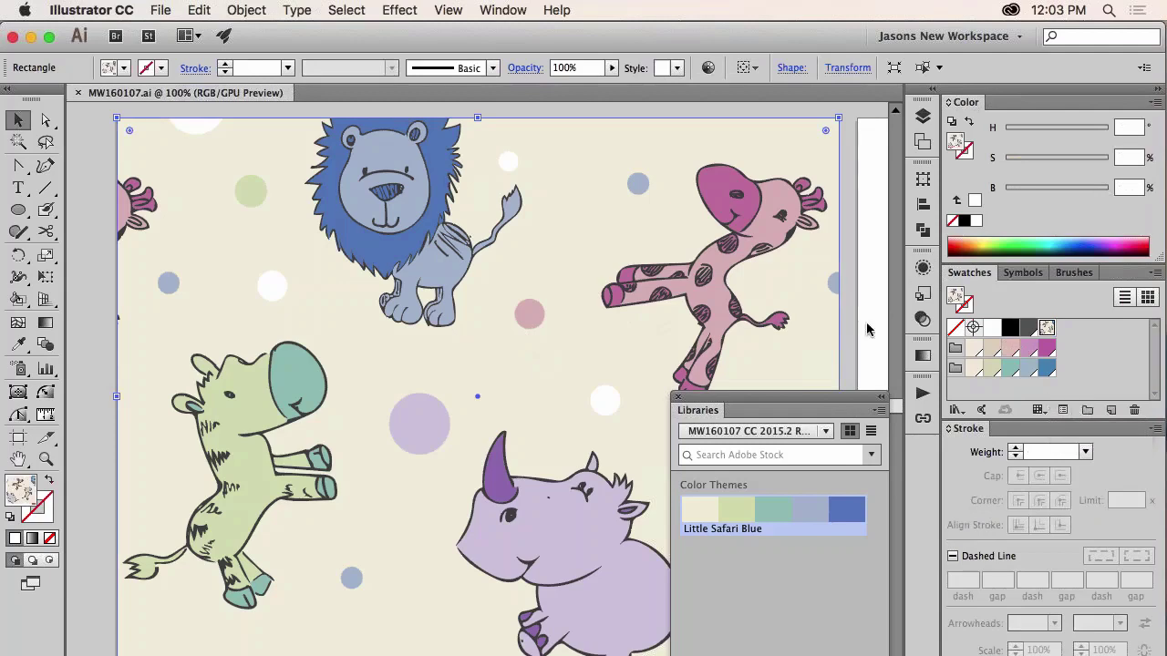
left_click(1088, 411)
left_click_drag(326, 157, 459, 231)
type("Fu")
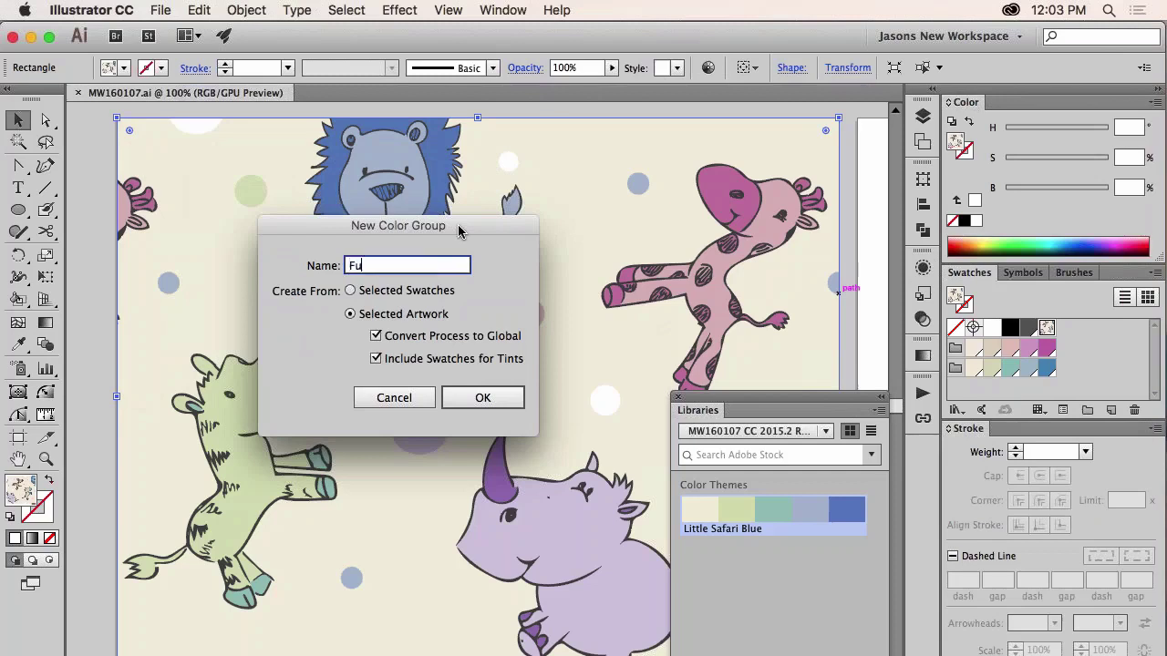
type("ll Safari Palette")
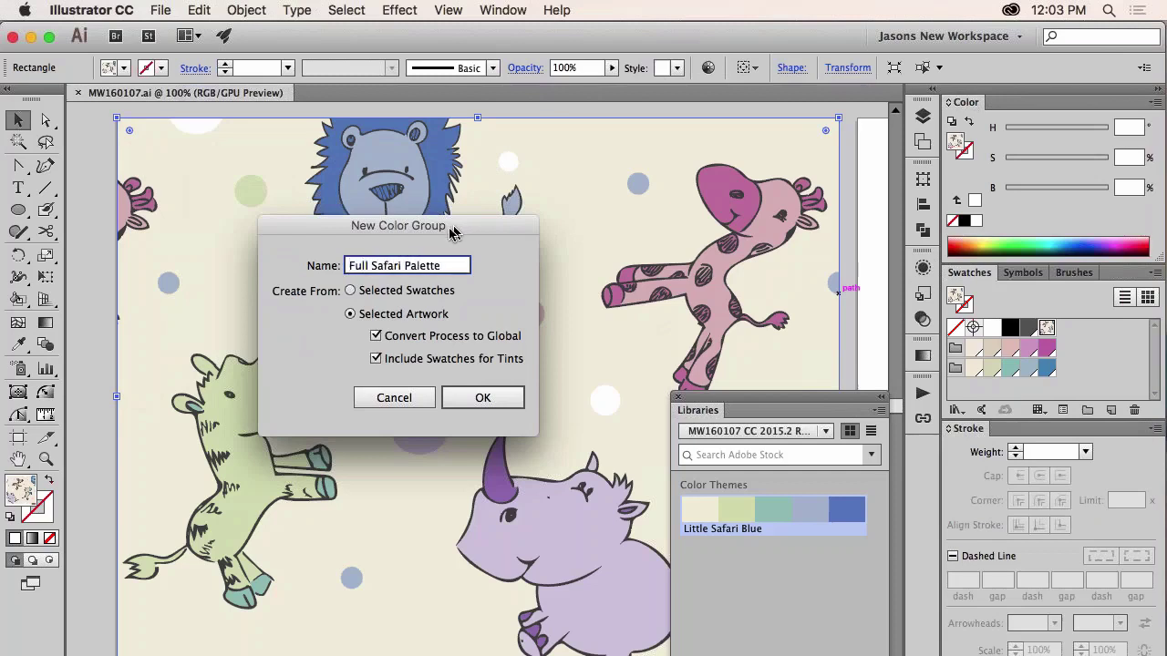
left_click(469, 399)
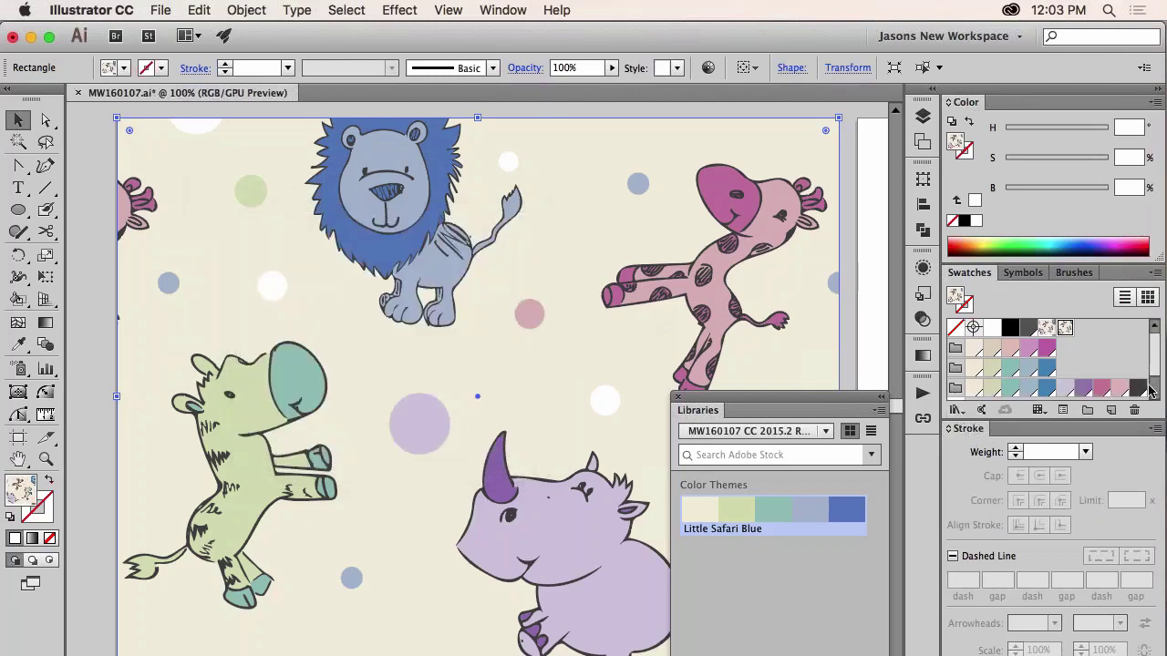
Step: Try to add the Full Safari Palette colour group to the current library
left_click(955, 389)
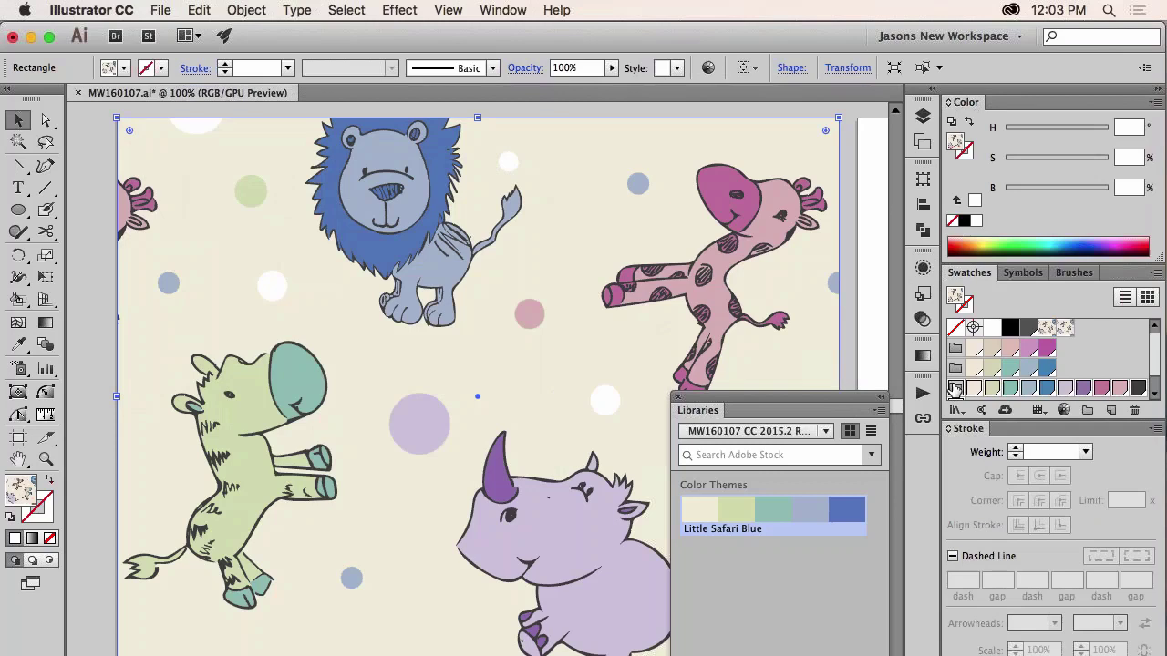
left_click(1007, 411)
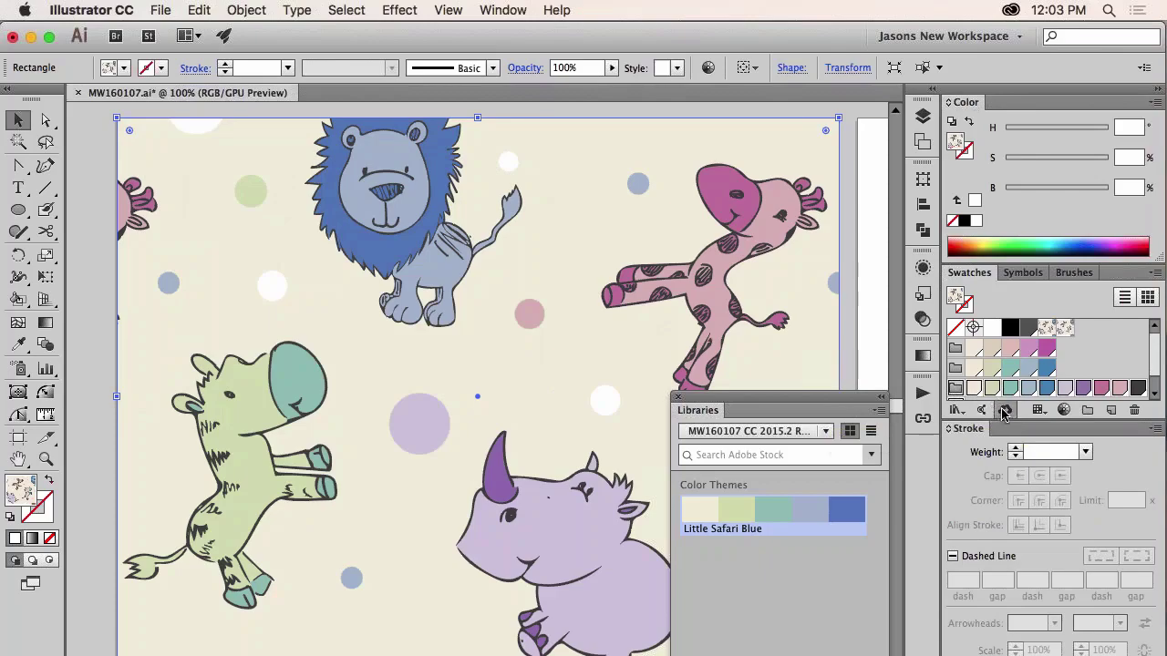
key("ctrl+Up")
key("ctrl+Up")
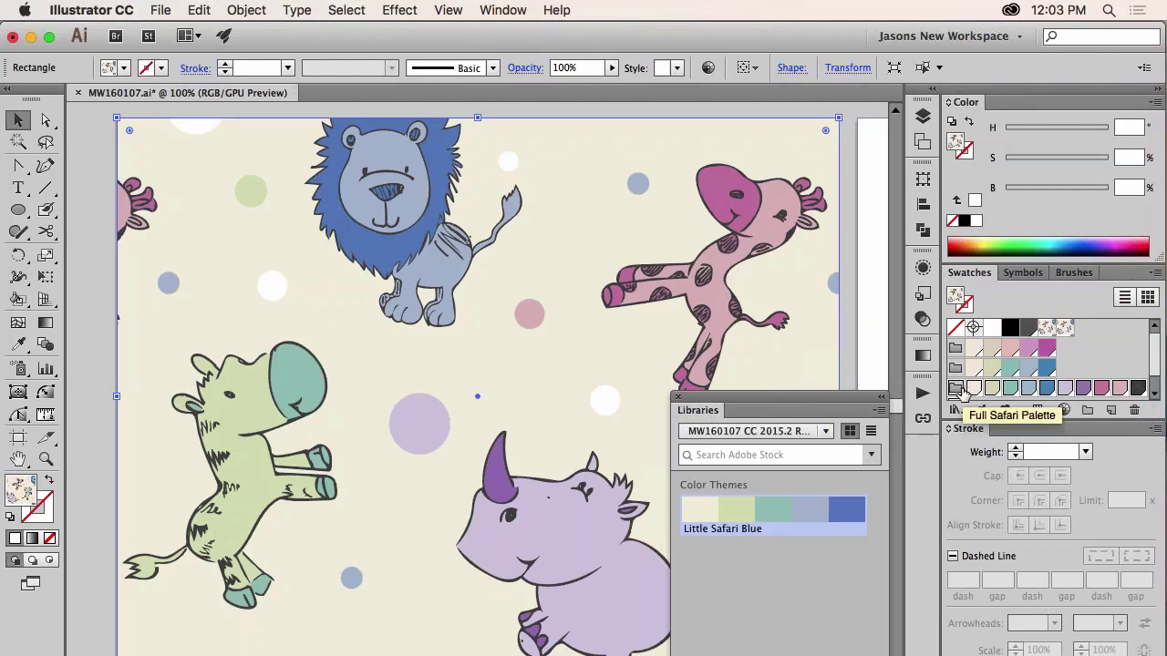
Step: Delete the Full Safari Palette colour group from the document swatches
left_click(1132, 411)
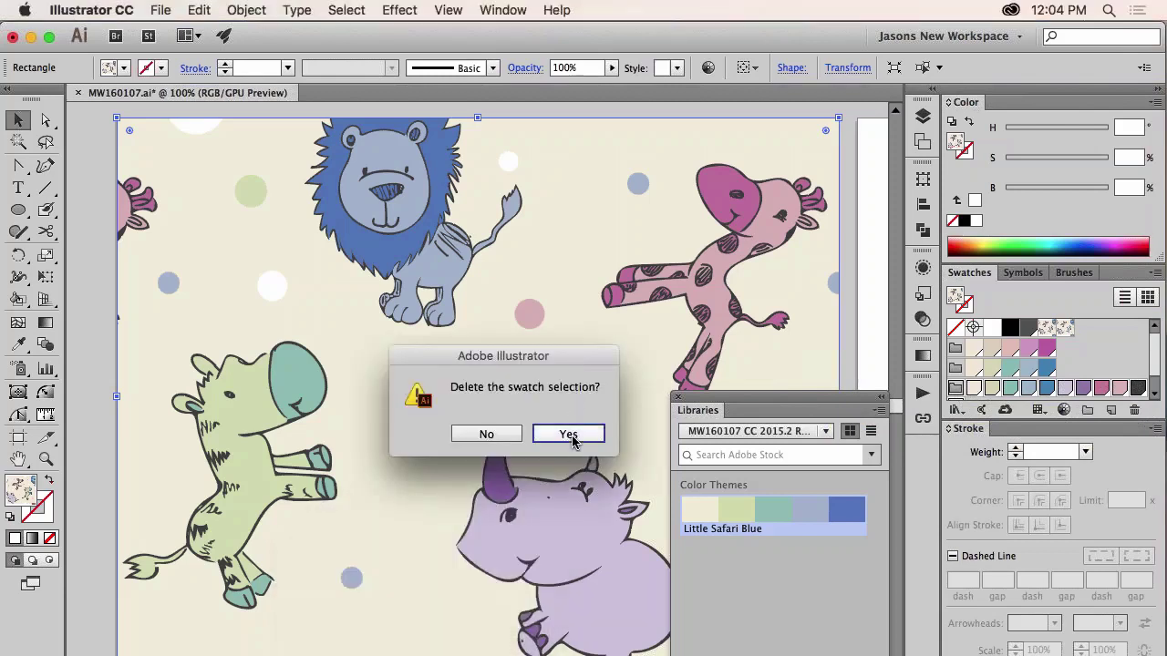
left_click(572, 435)
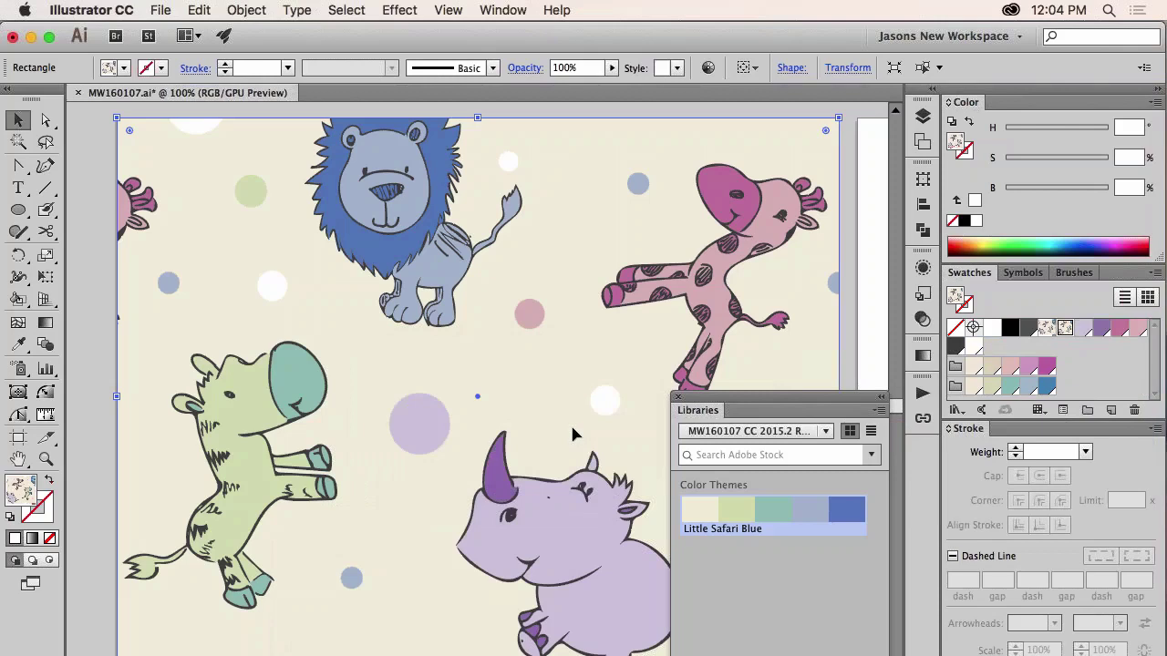
Step: Add the Dk Grey swatch to the current library as a colour, leaving the rectangle's pattern fill intact
left_click(1027, 332)
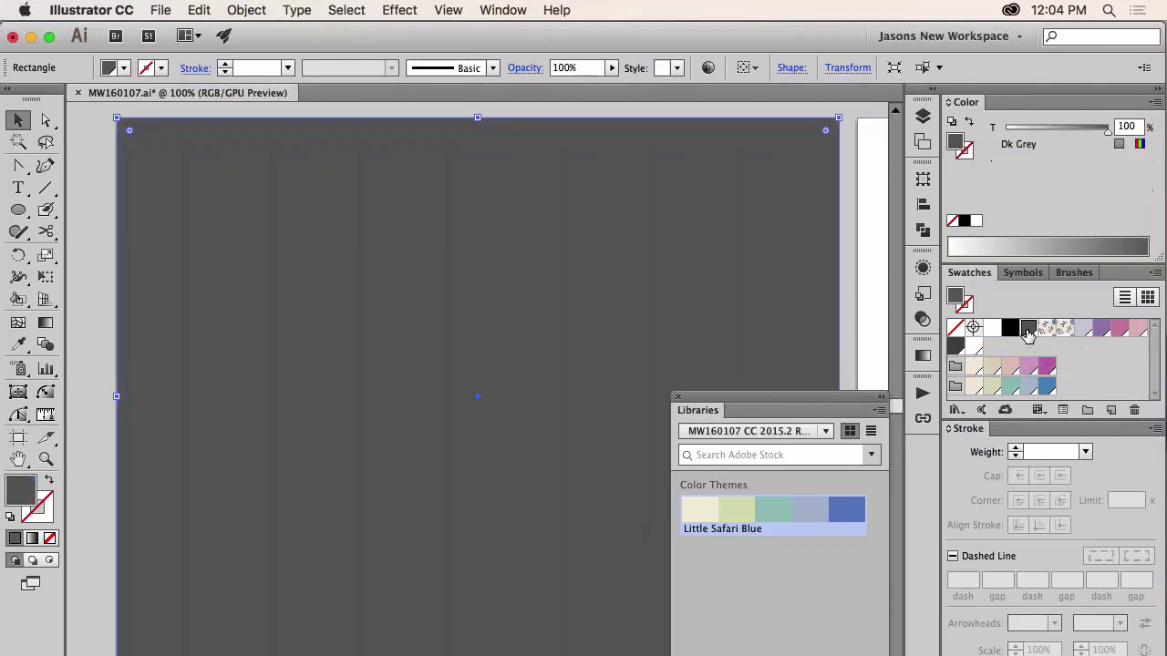
key("cmd+z")
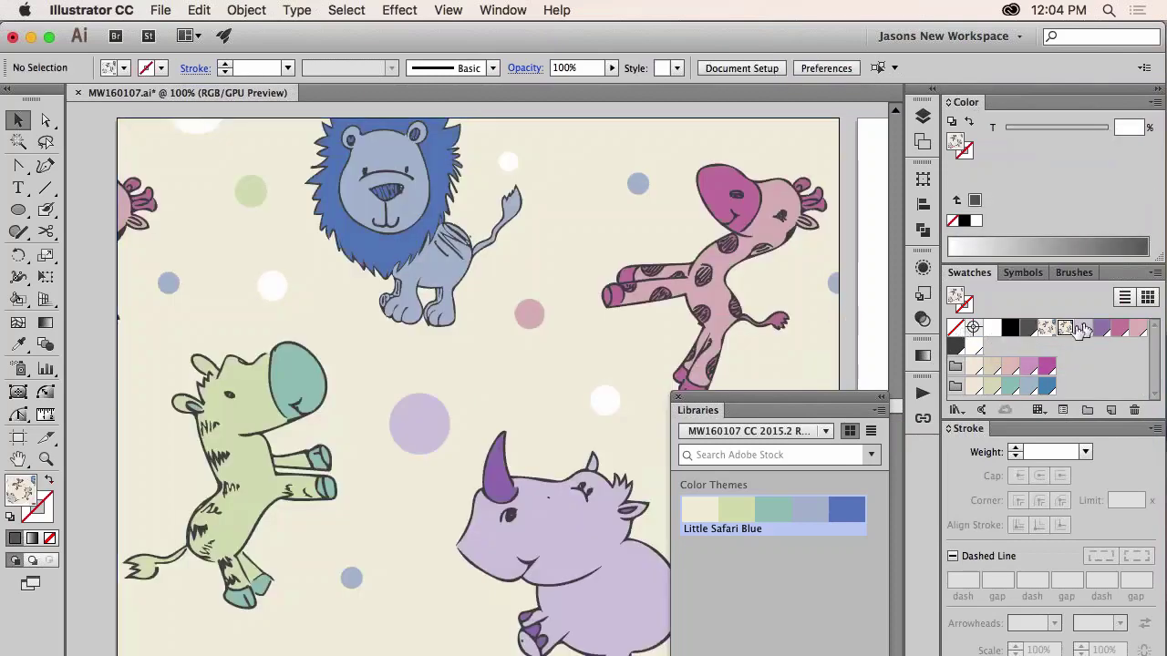
left_click(1028, 328)
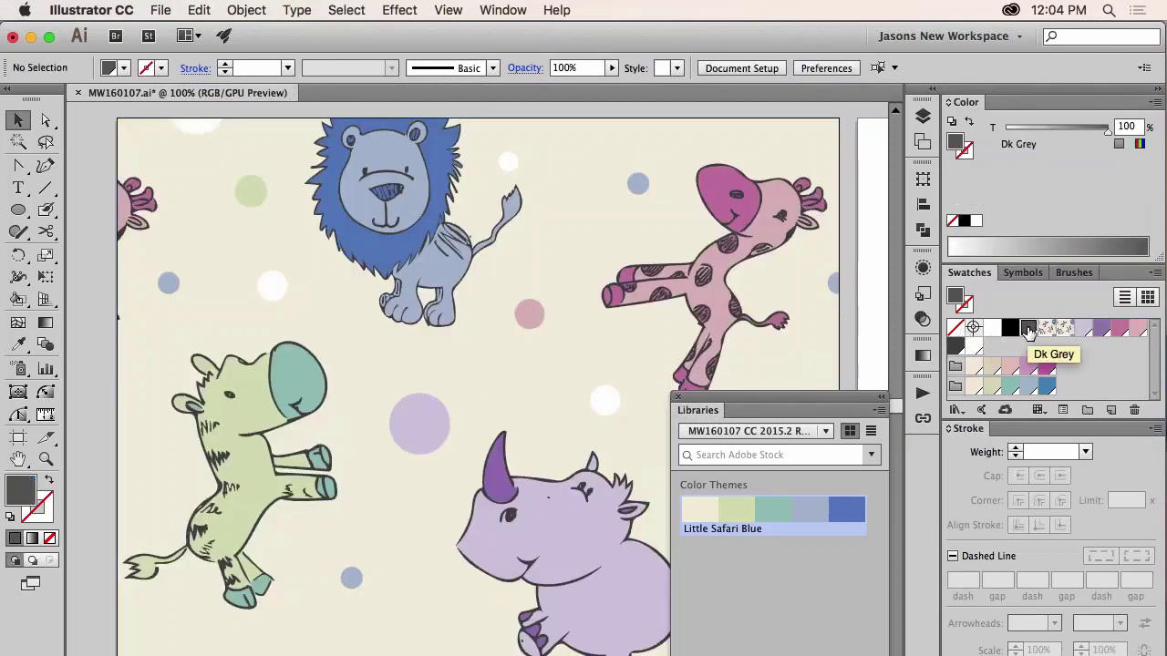
left_click(1004, 411)
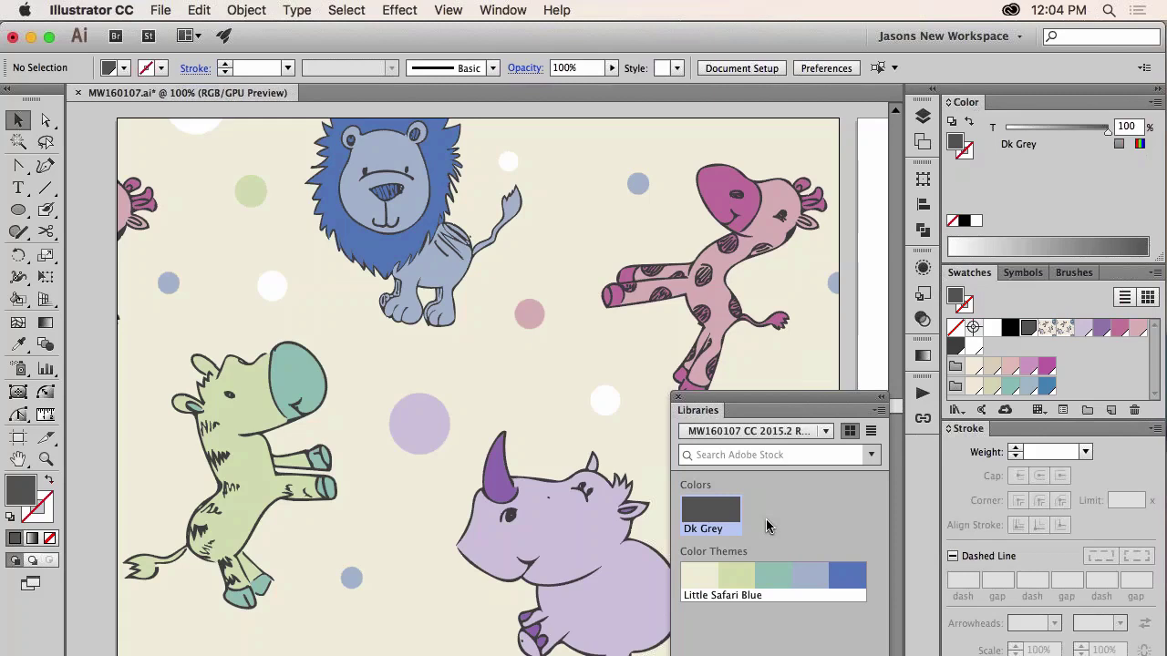
Step: Mix a dark blue fill colour in RGB with the values R 0, G 18, B 169
left_click(1107, 365)
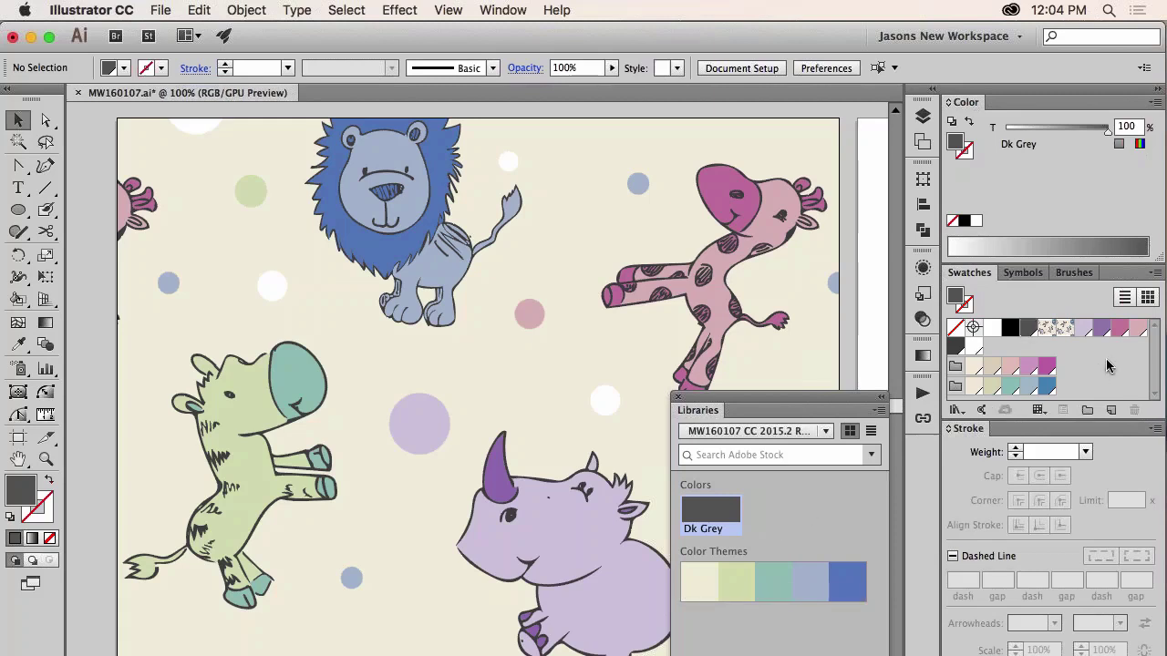
left_click(1139, 146)
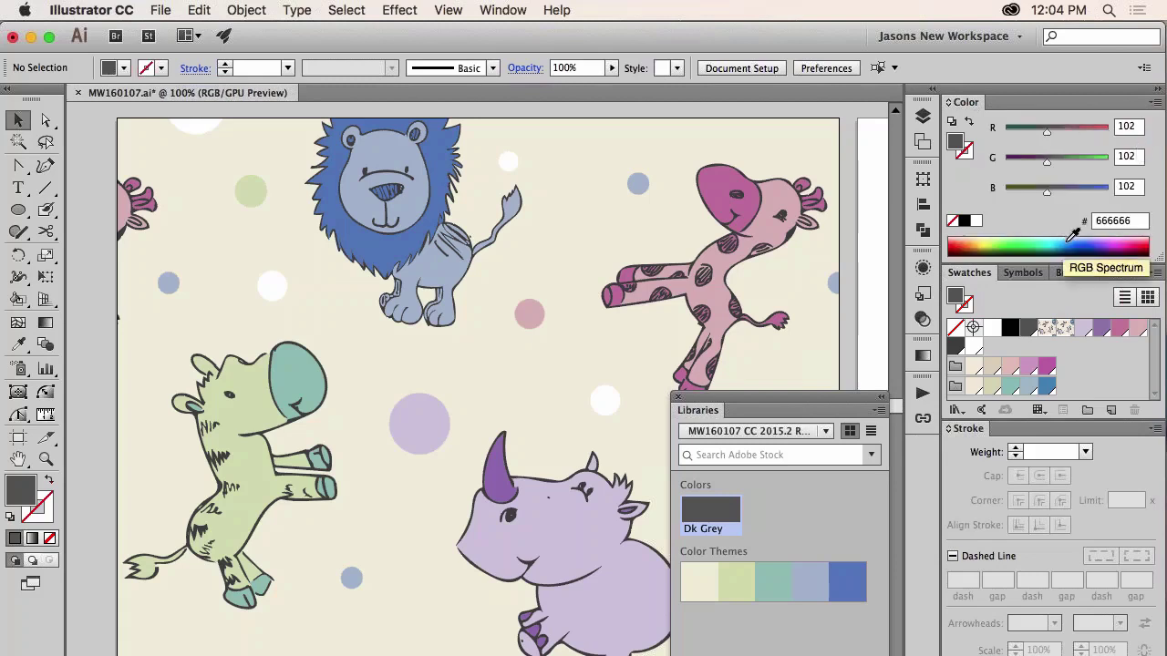
left_click_drag(1074, 239, 1089, 239)
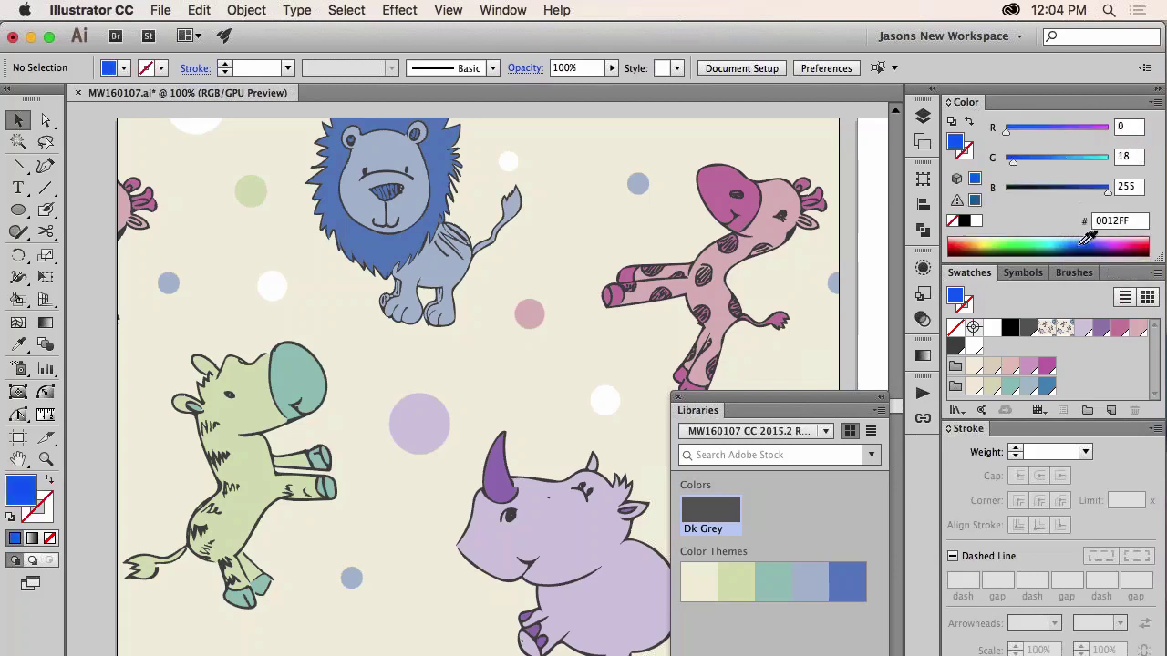
left_click(1073, 188)
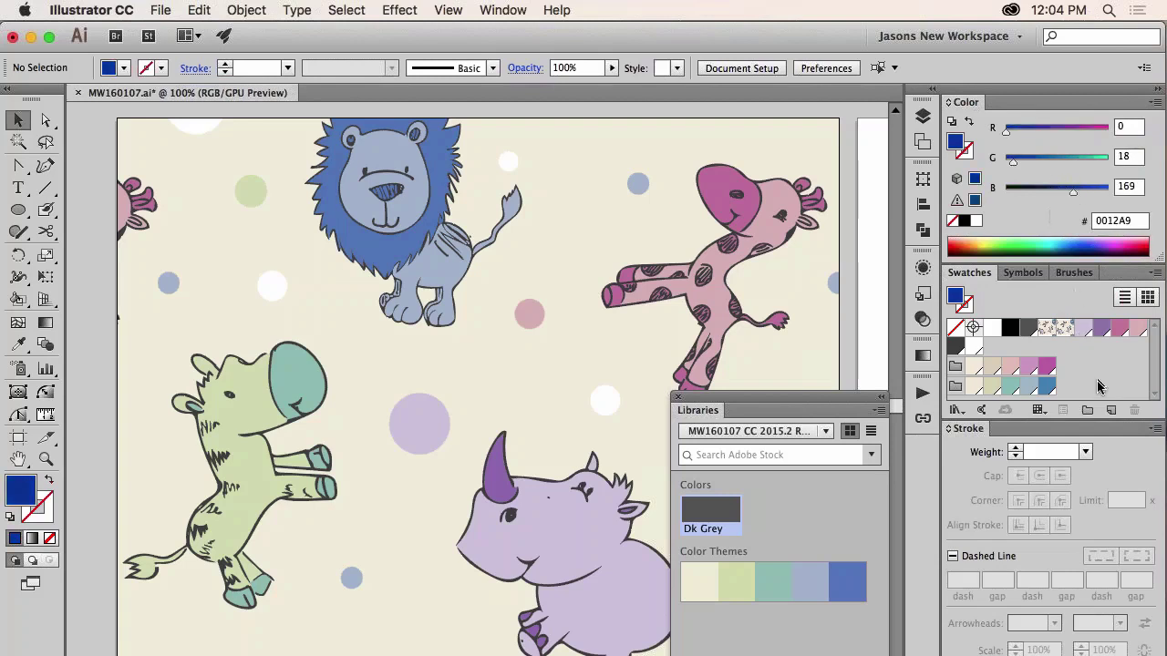
Step: Save the dark blue as a global process swatch named Navy and add it to the MW160107 CC 2015.2 Review library
left_click(1111, 411)
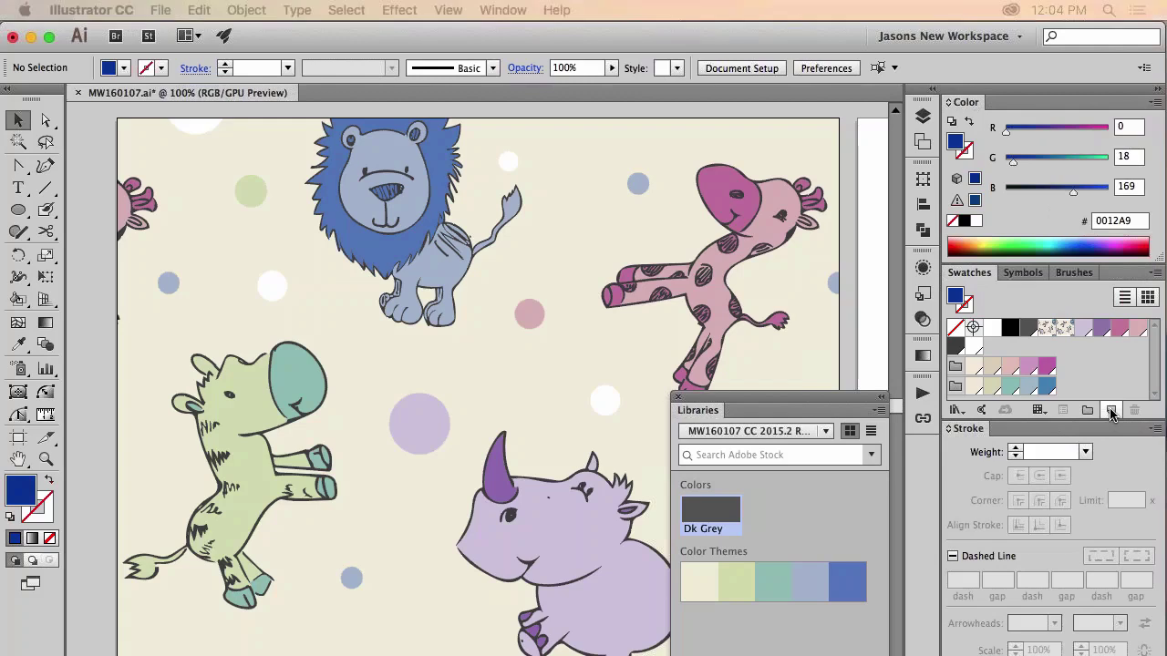
left_click_drag(807, 118, 654, 182)
type("Navy")
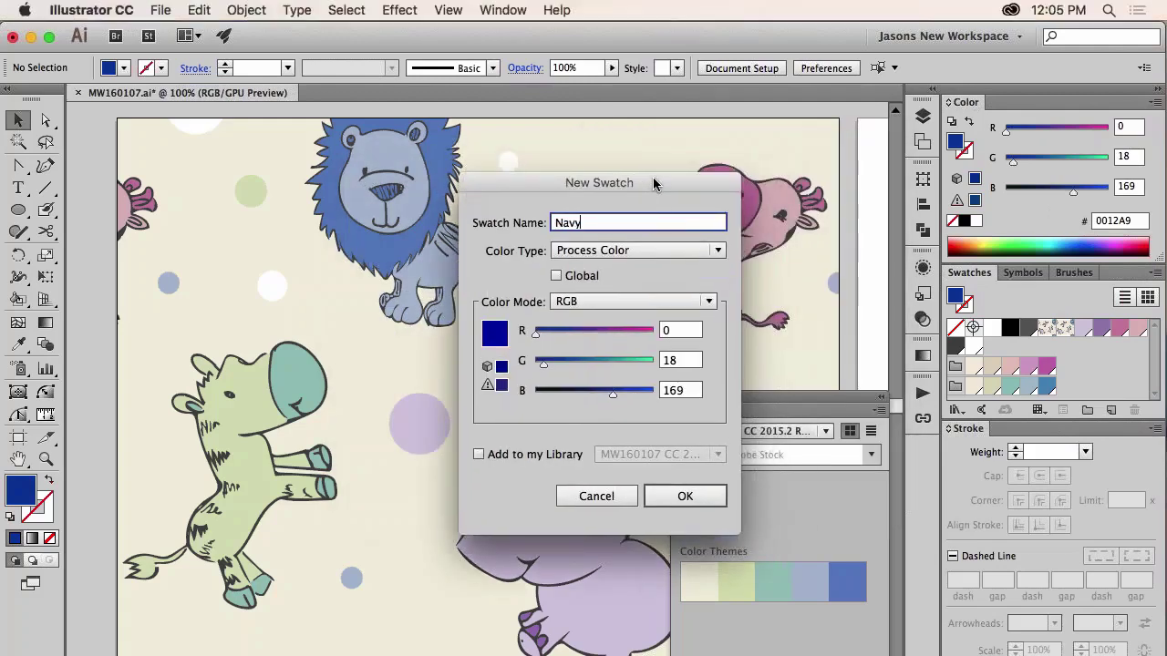
left_click(559, 275)
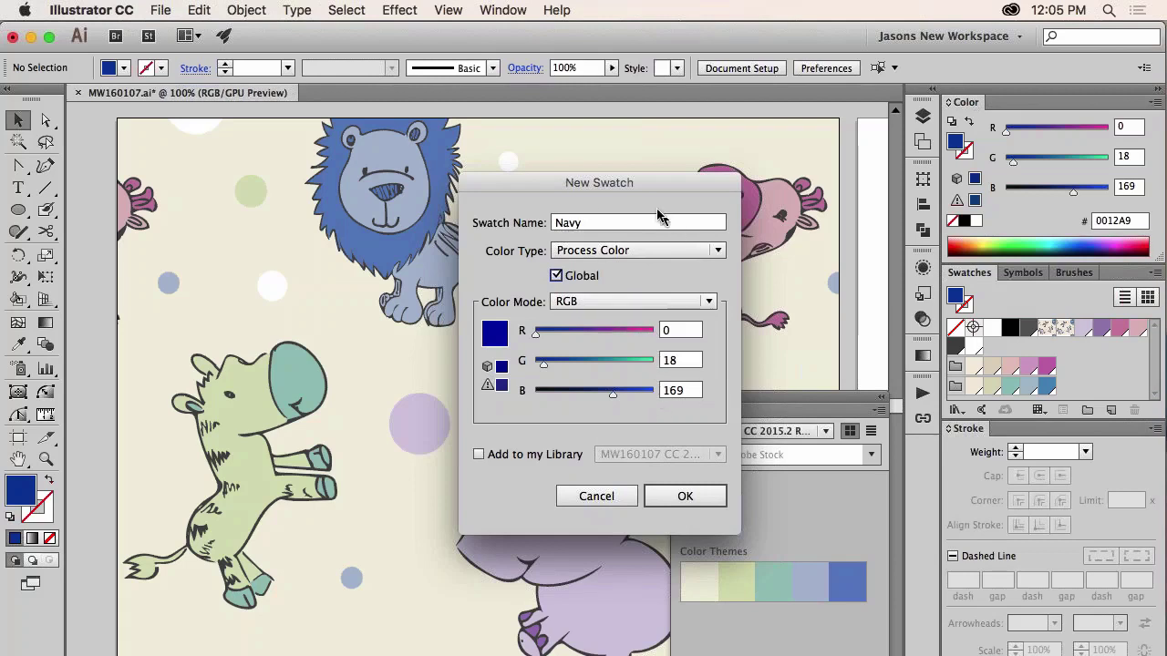
left_click(479, 454)
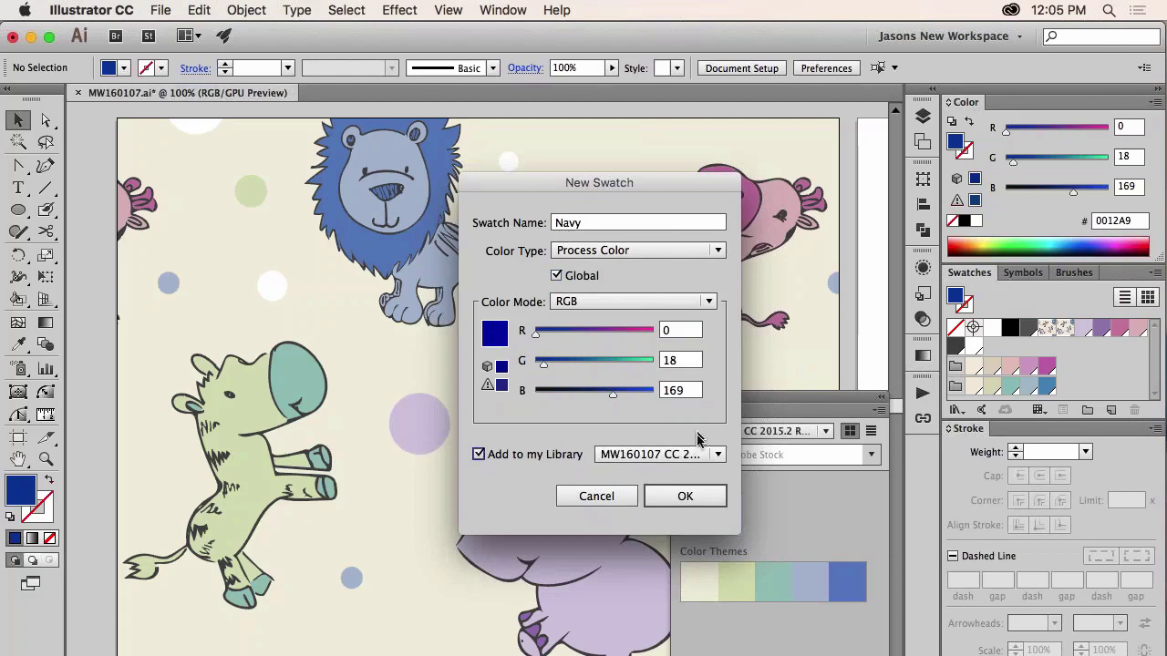
left_click(716, 456)
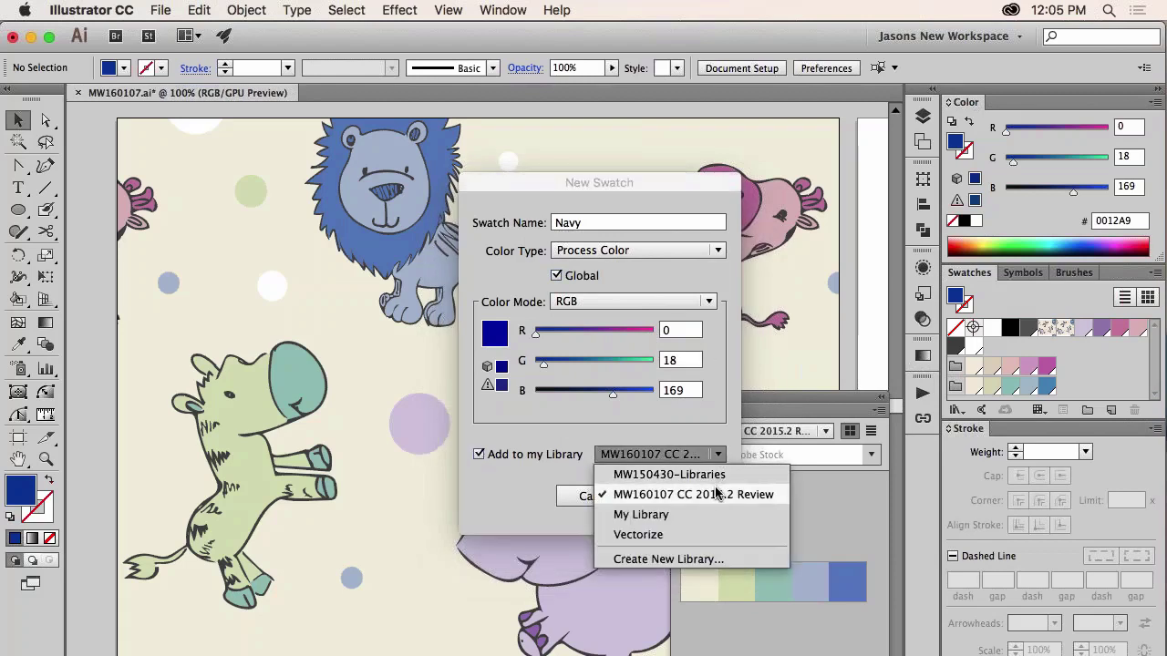
left_click(719, 494)
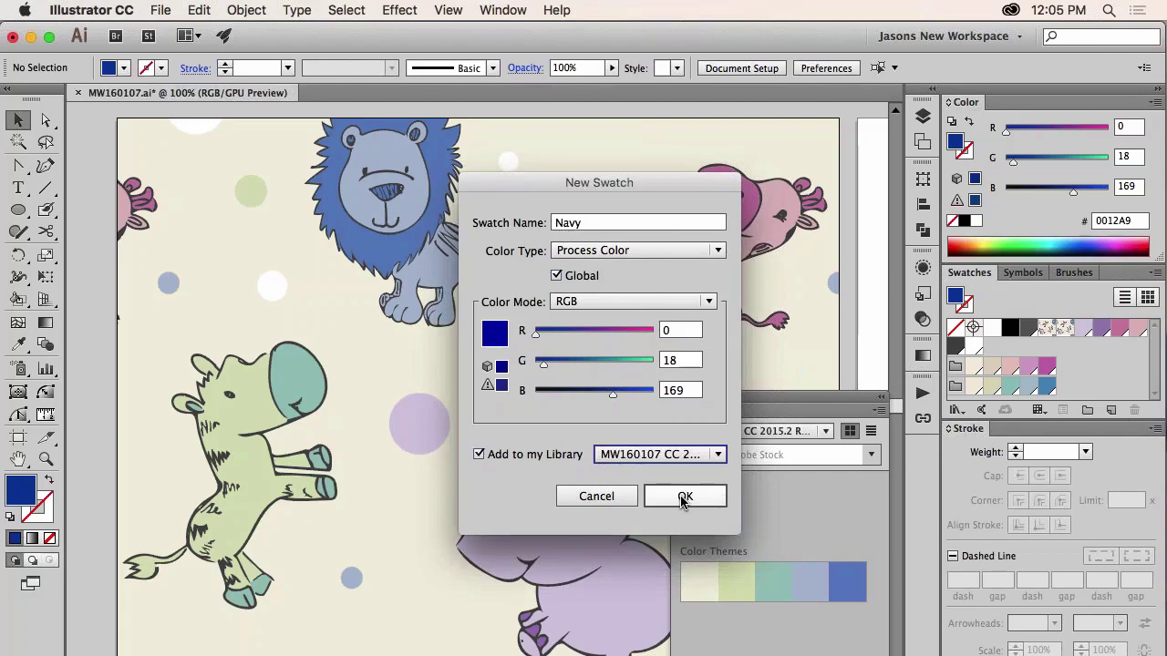
left_click(683, 498)
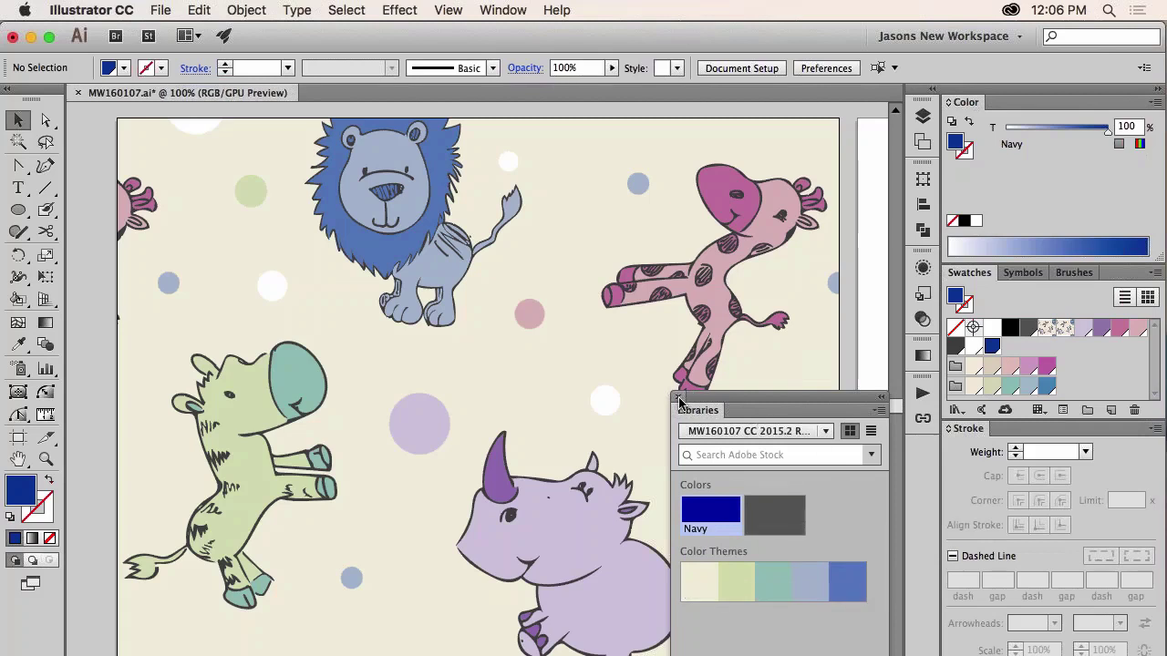
Step: Narrow the pattern-filled rectangle to about 60% of the artboard's width, keeping its top on the artboard edge, and deselect it
left_click(755, 369)
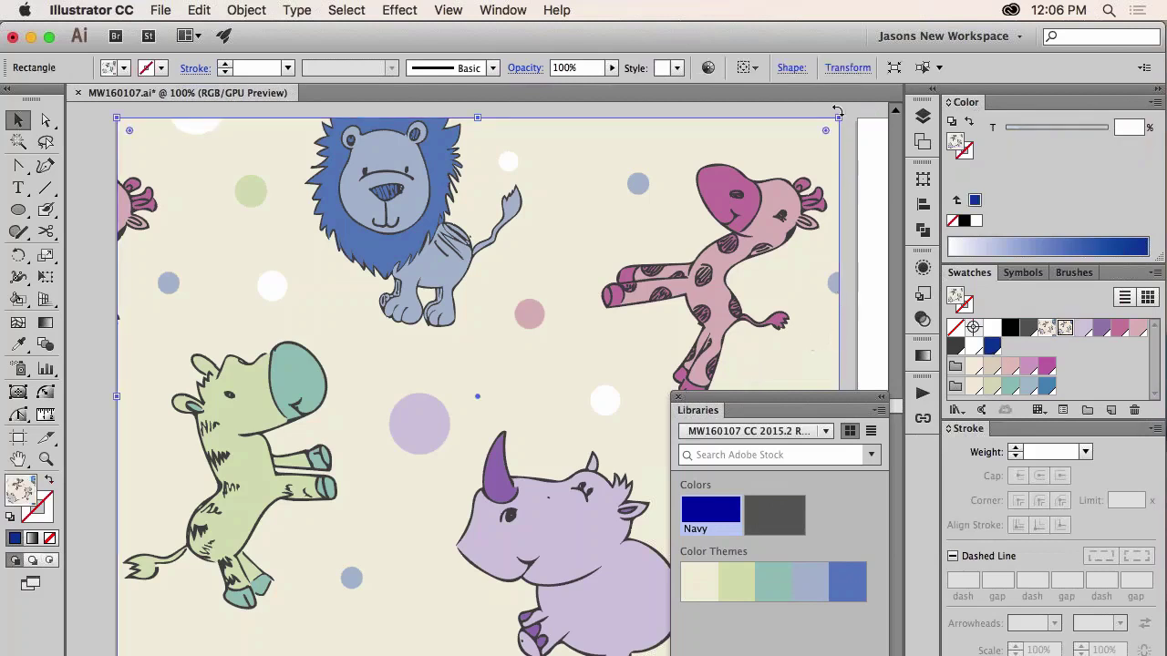
left_click_drag(837, 119, 545, 173)
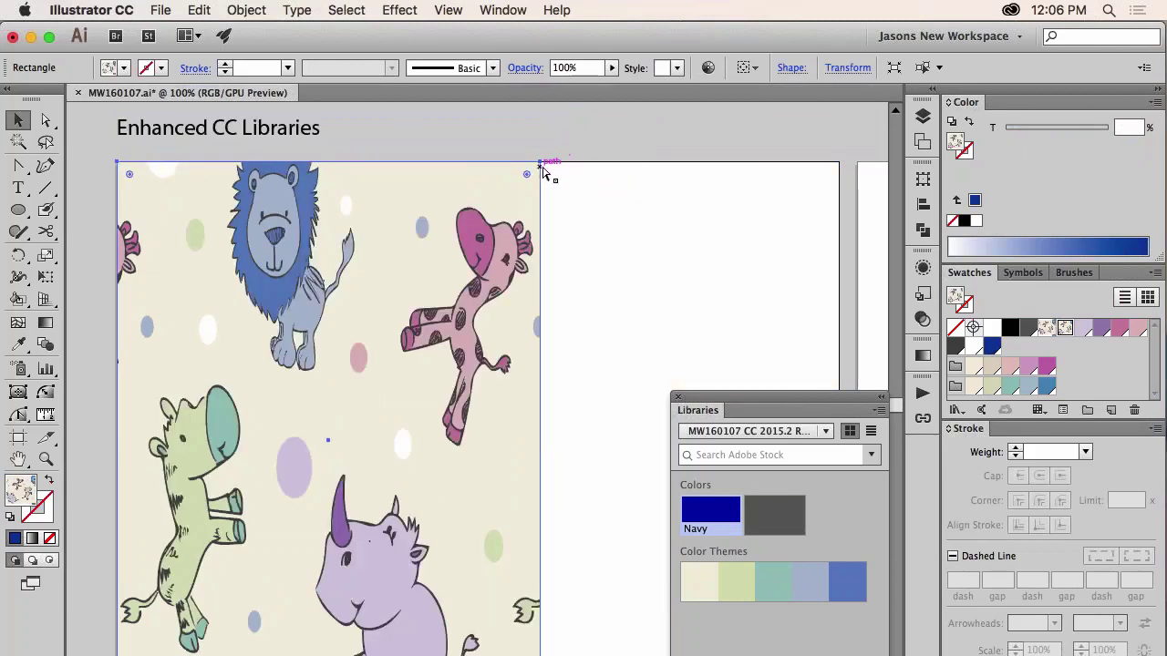
left_click(664, 293)
scroll(664, 293, "right", 2)
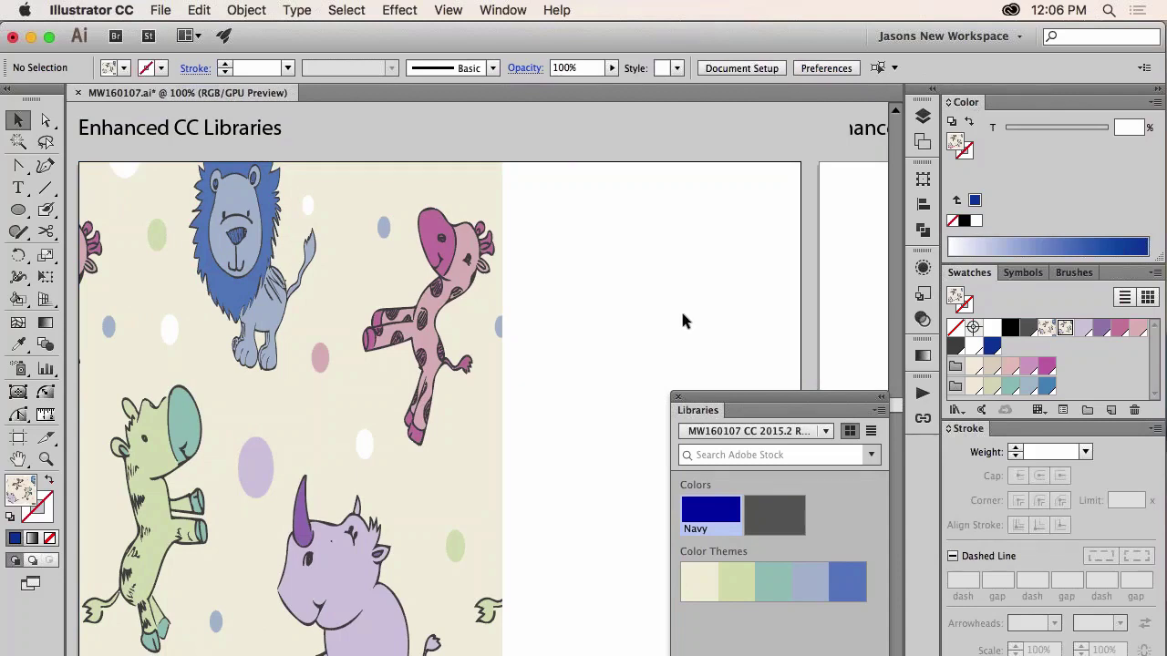
Step: Add the word Safari as point text in the blank area beside the pattern and enlarge it to about 78 pt
left_click(18, 187)
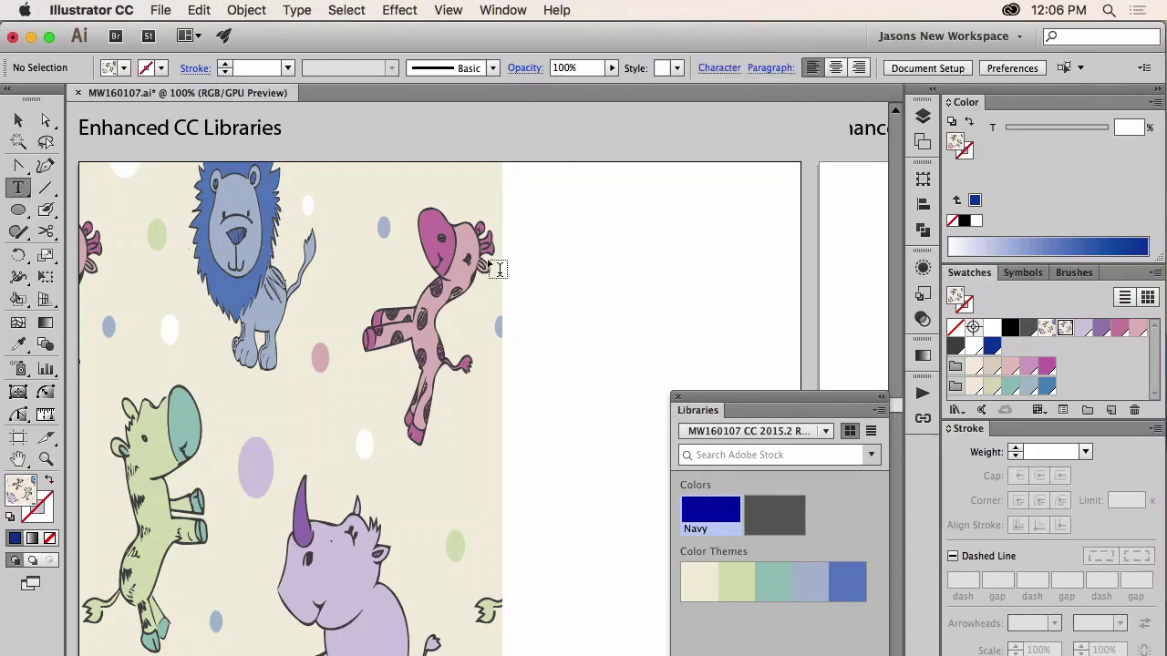
left_click(559, 234)
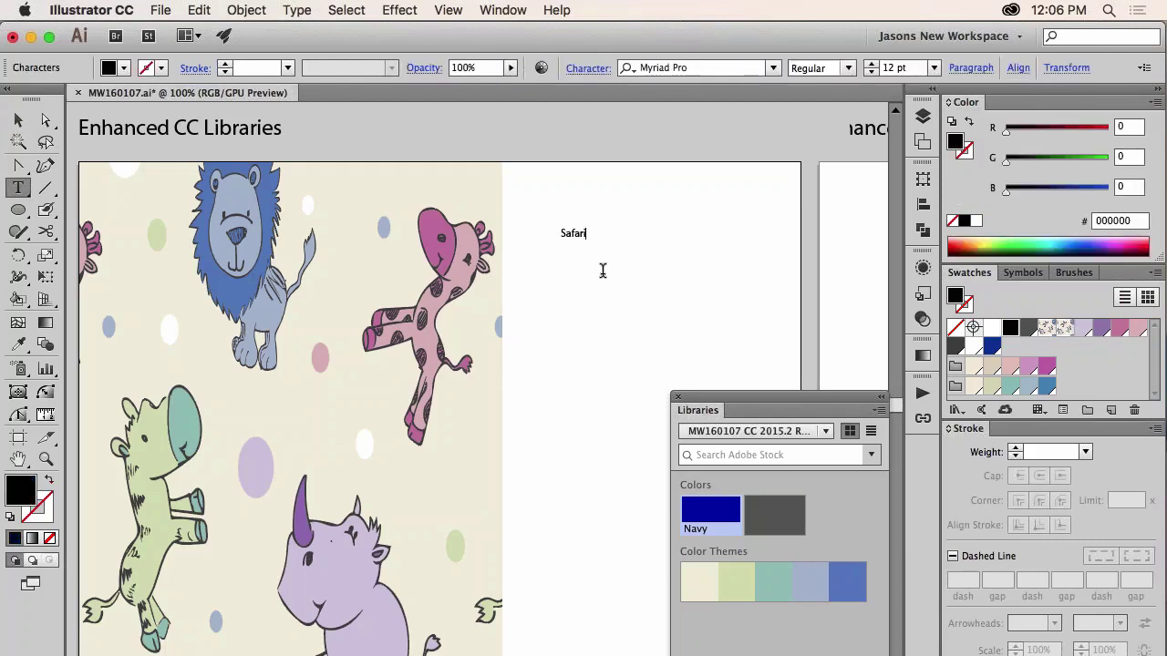
left_click_drag(605, 242, 727, 305)
left_click(753, 324)
key("v")
Step: Set the Safari text in the Lobster Two Italic font and fill it with the Navy swatch
left_click(683, 271)
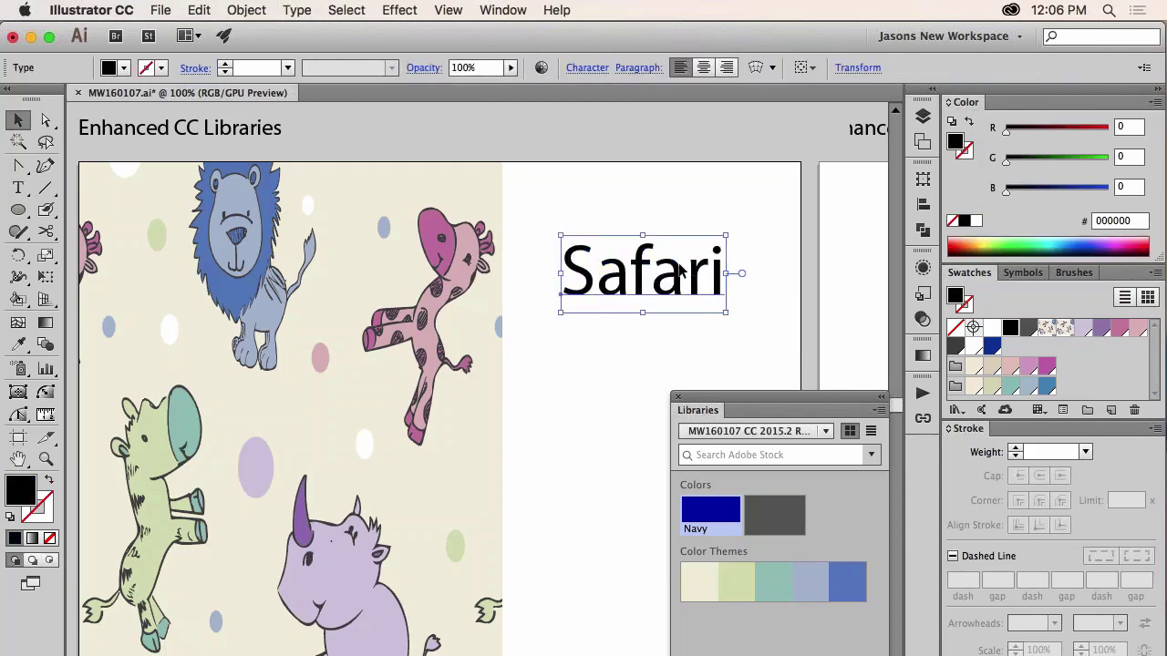
left_click(587, 68)
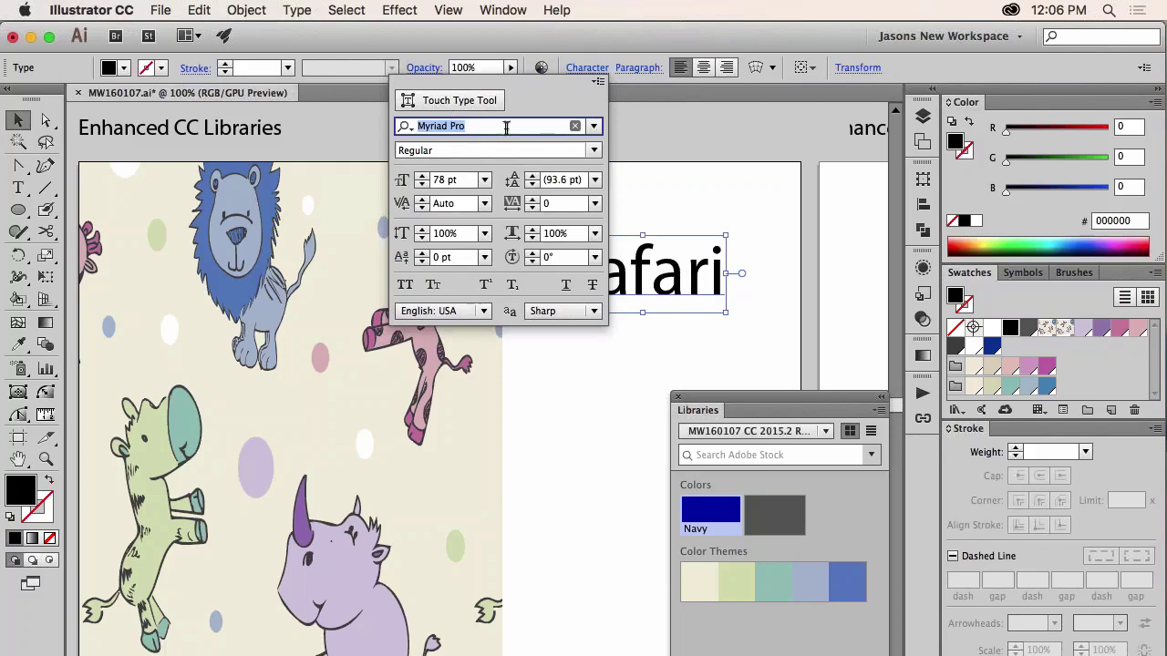
left_click(593, 126)
type("lob")
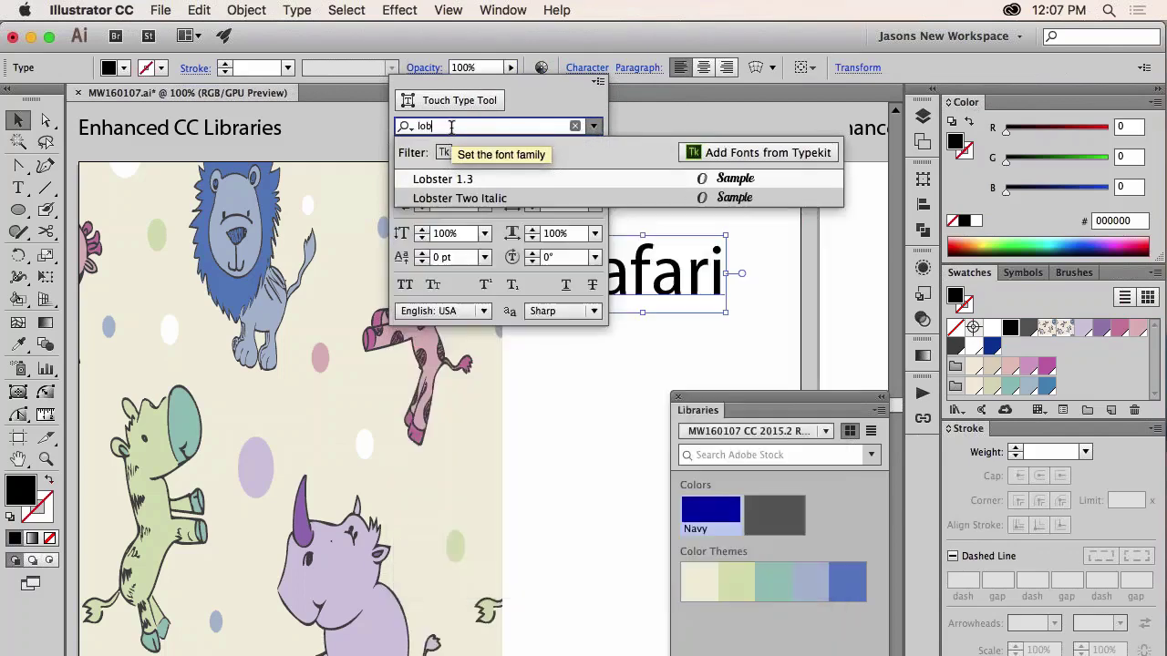
left_click(457, 198)
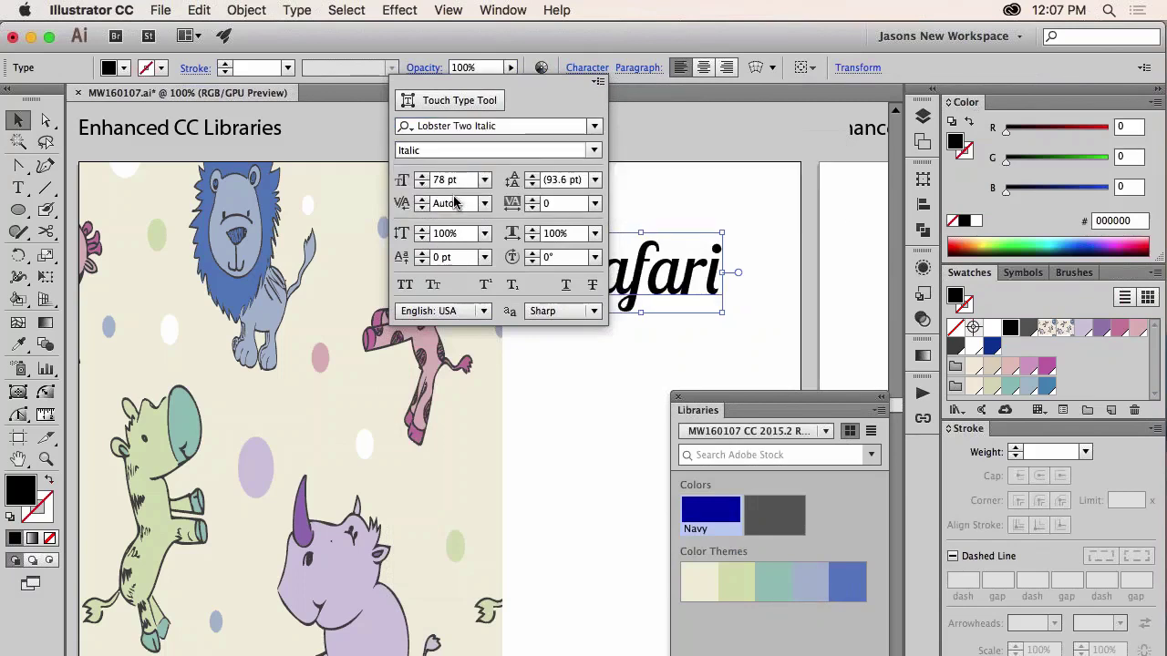
left_click(649, 194)
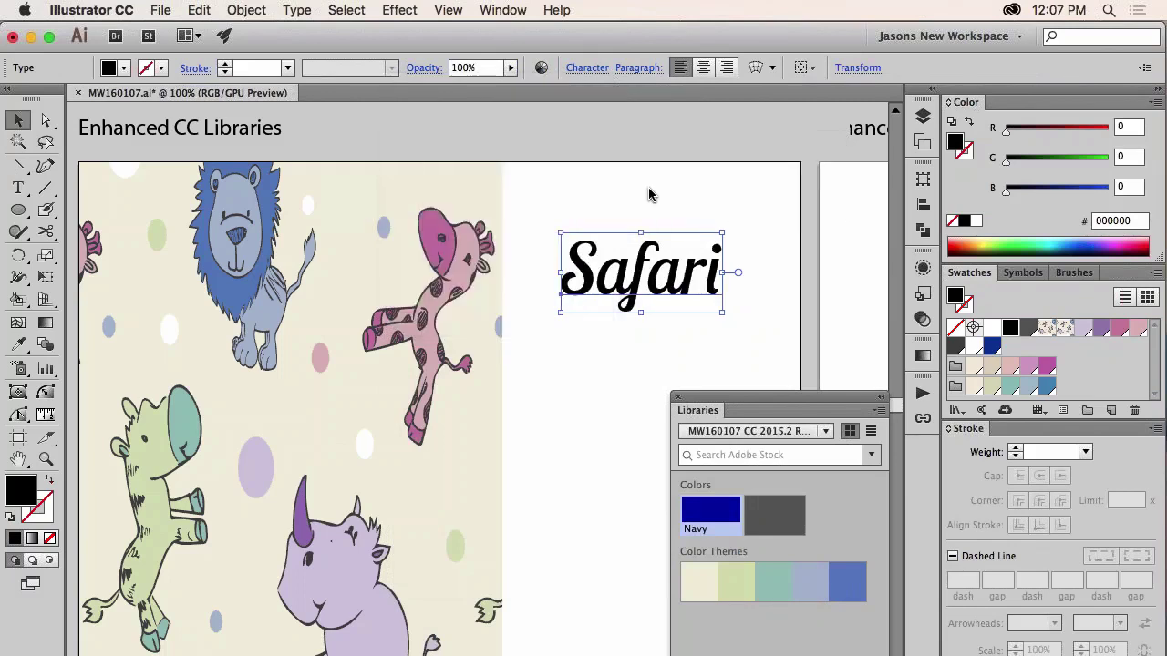
left_click(992, 346)
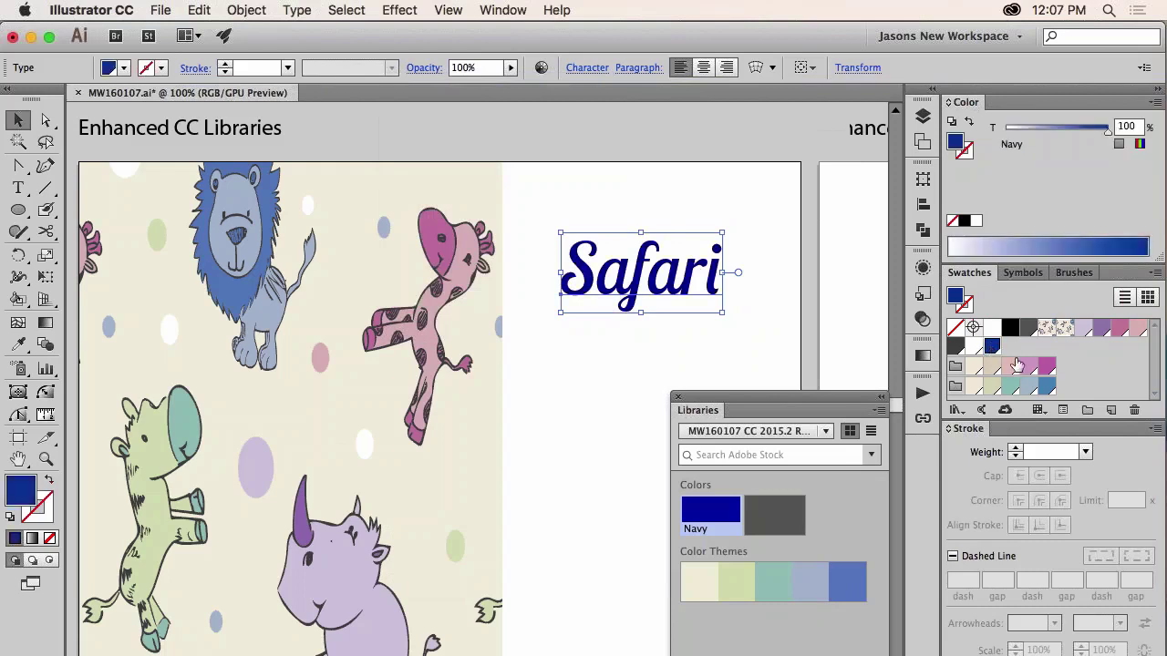
left_click(629, 355)
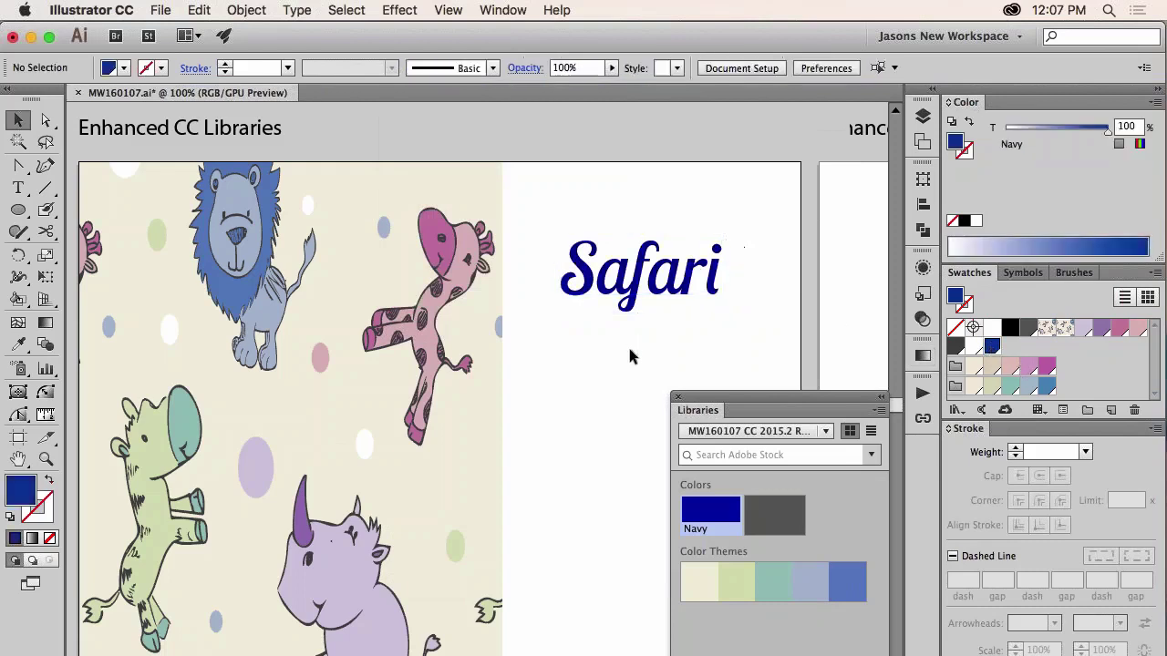
Step: Add the point text "This is the body text" below the Safari heading and enlarge it to about 18 pt
scroll(629, 350, "down", 1)
key("t")
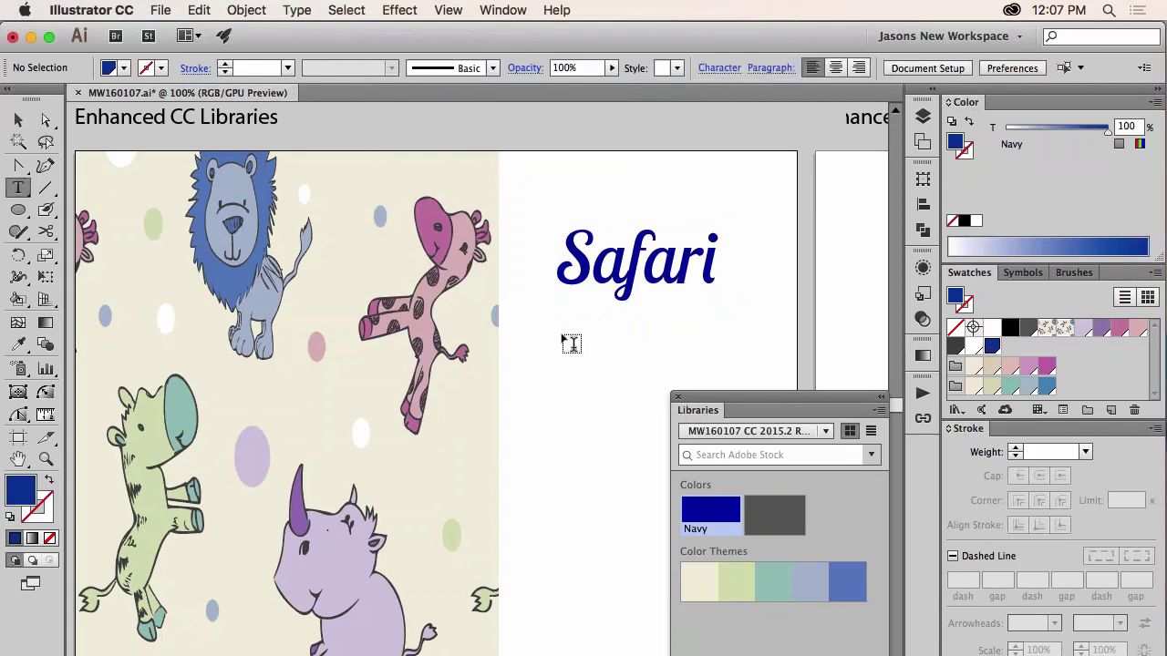
left_click(570, 342)
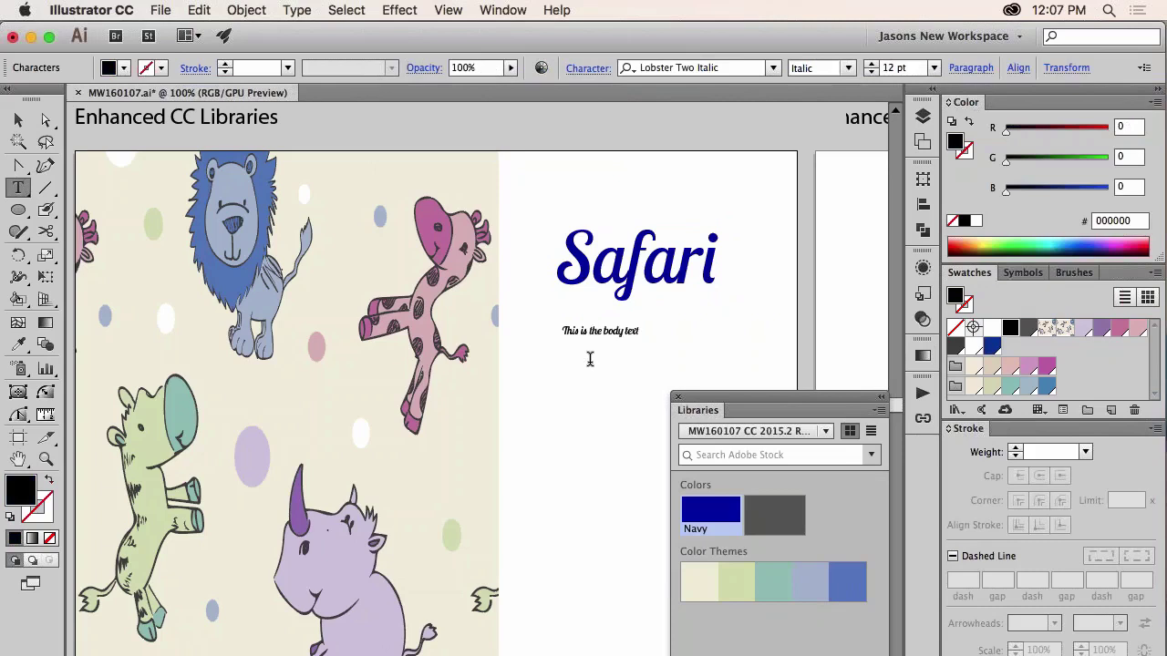
key("Escape")
key("v")
left_click(623, 336)
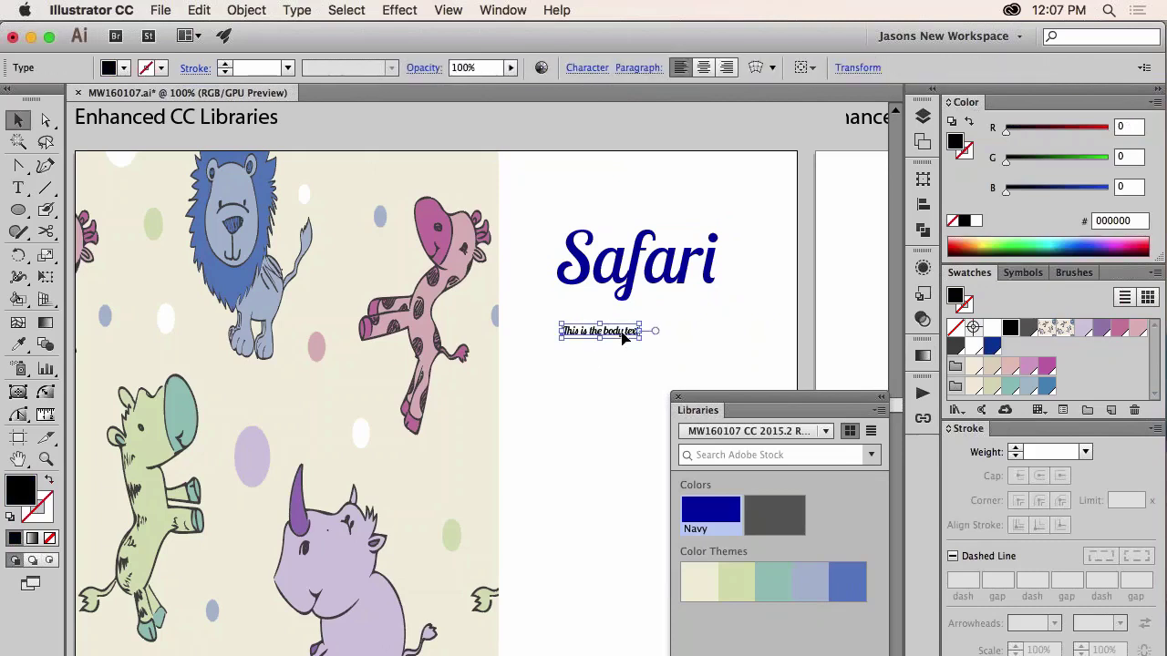
left_click_drag(642, 324, 678, 319)
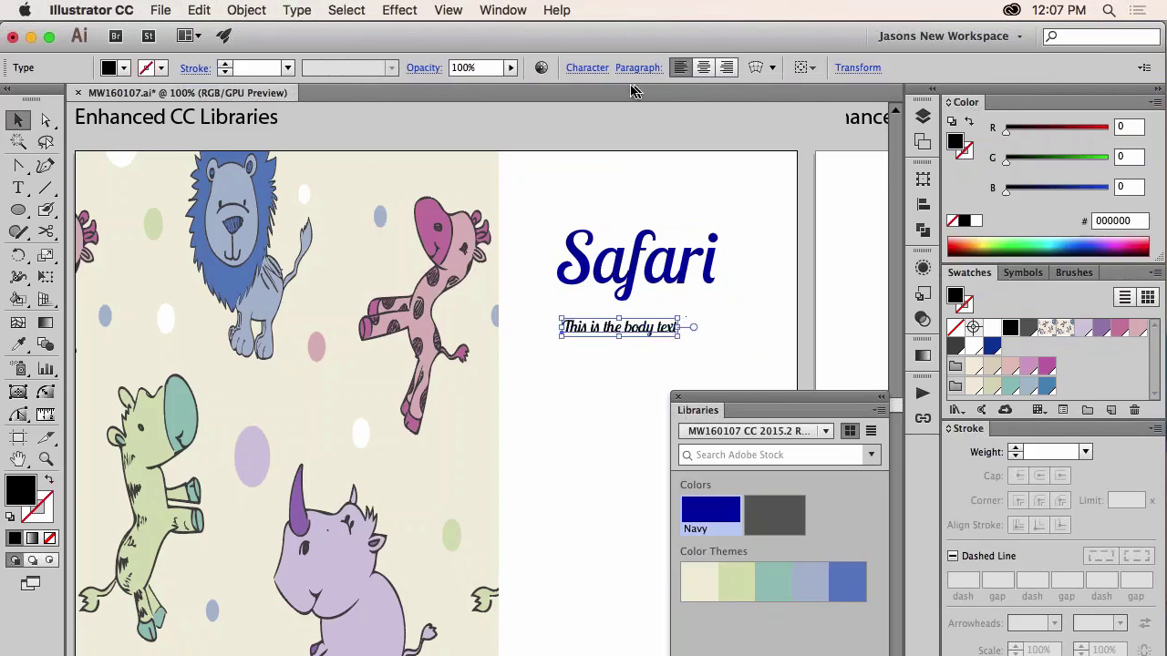
Step: Set the body text line in the Interstate font with the Medium style and deselect it
left_click(580, 70)
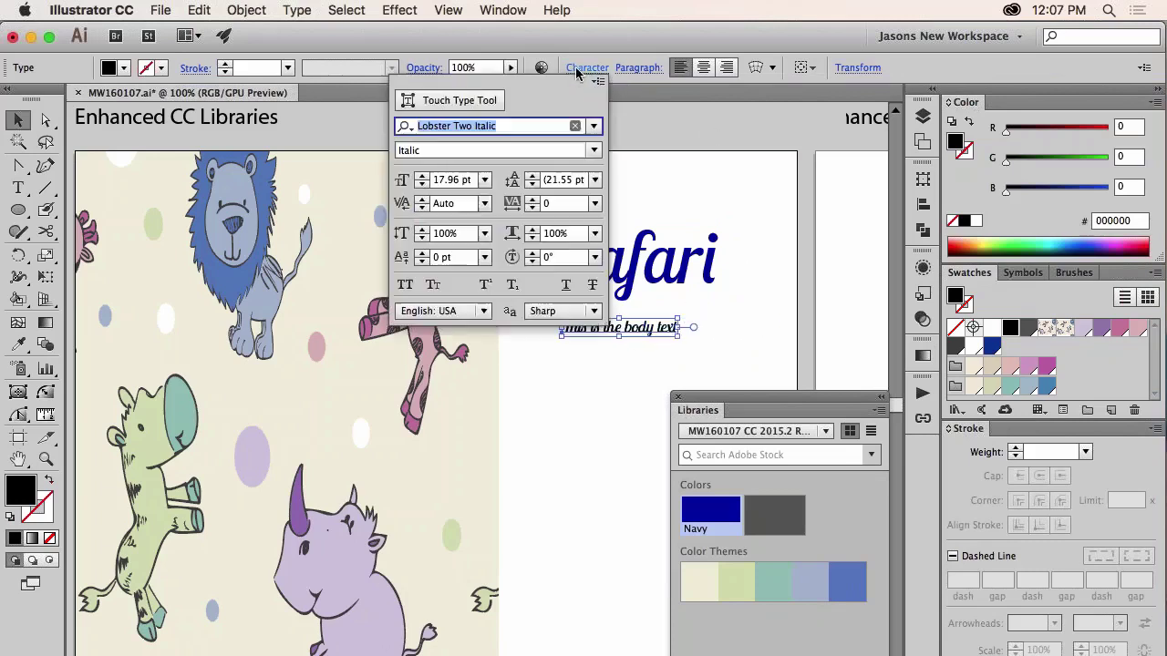
left_click(594, 125)
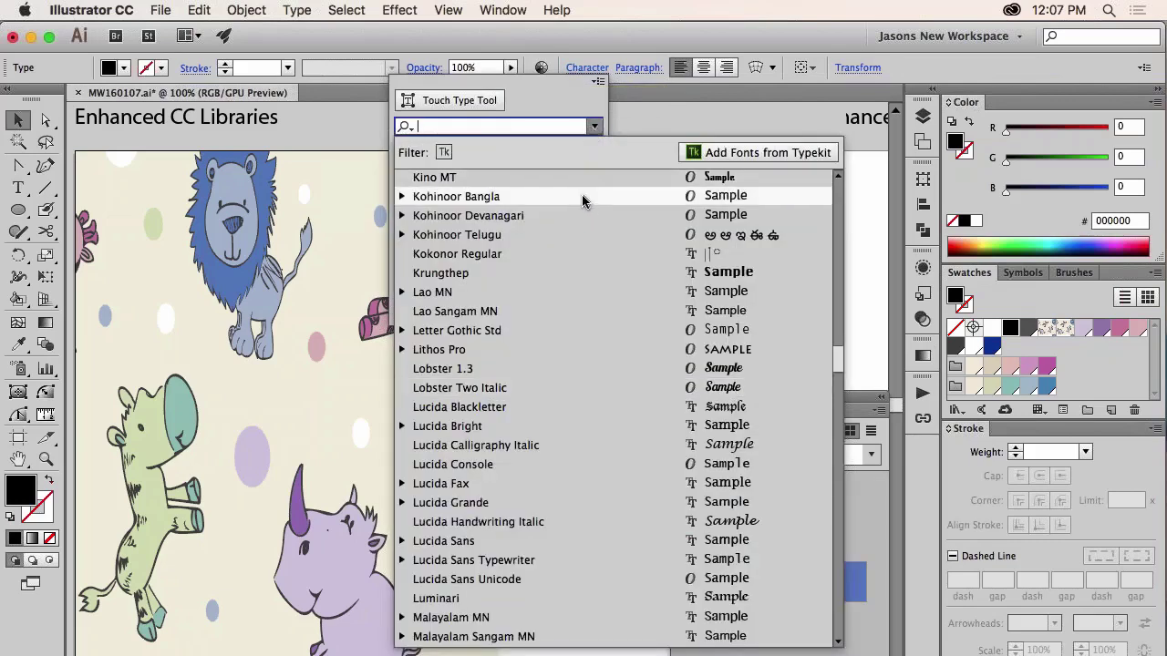
scroll(576, 274, "up", 5)
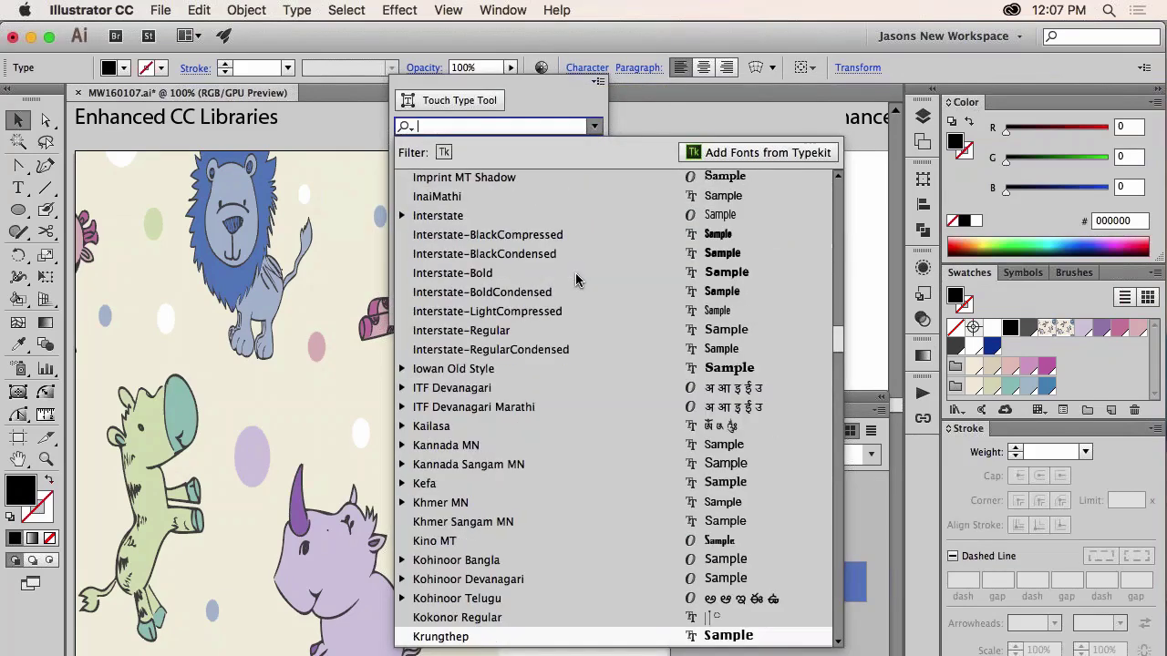
left_click(462, 217)
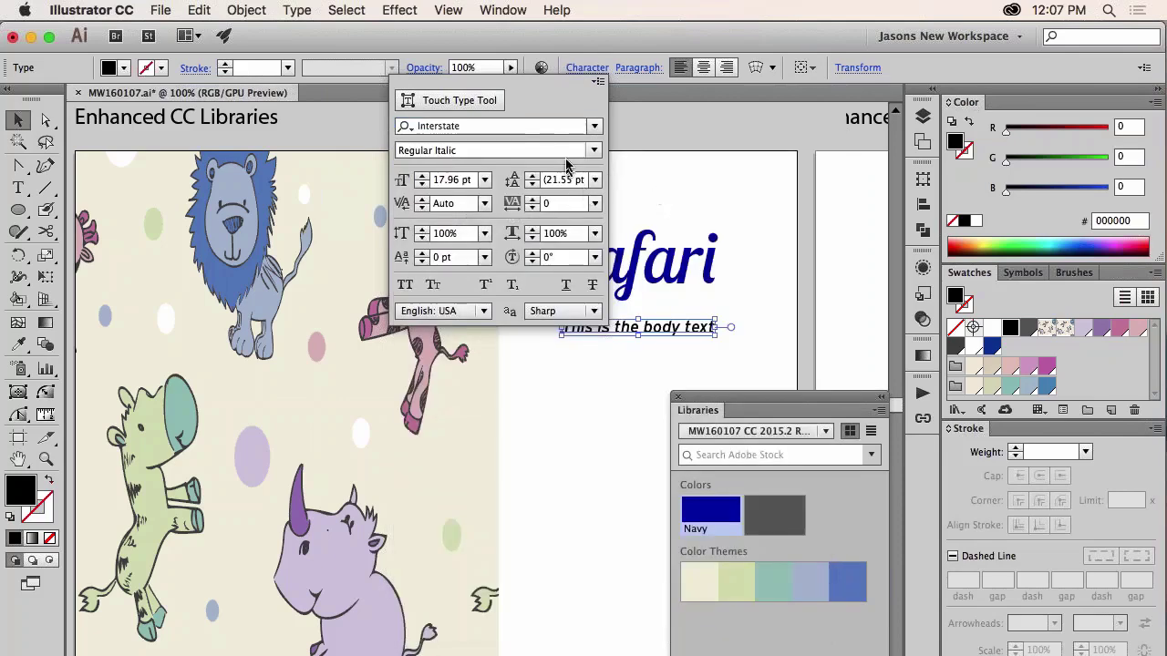
left_click(593, 150)
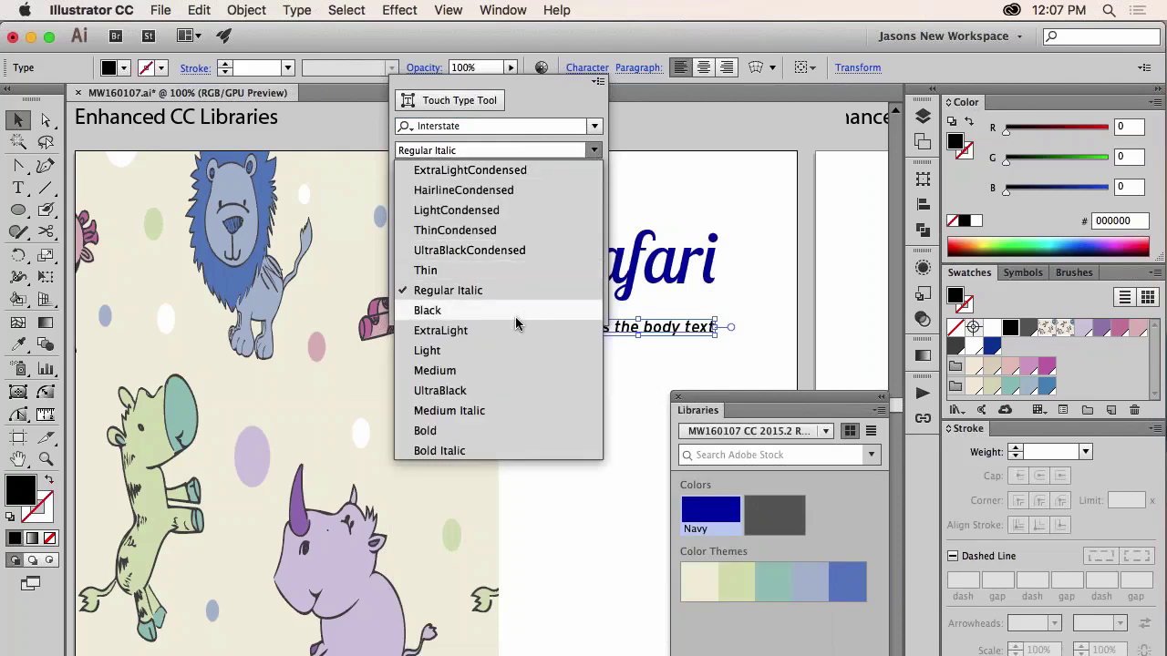
left_click(502, 370)
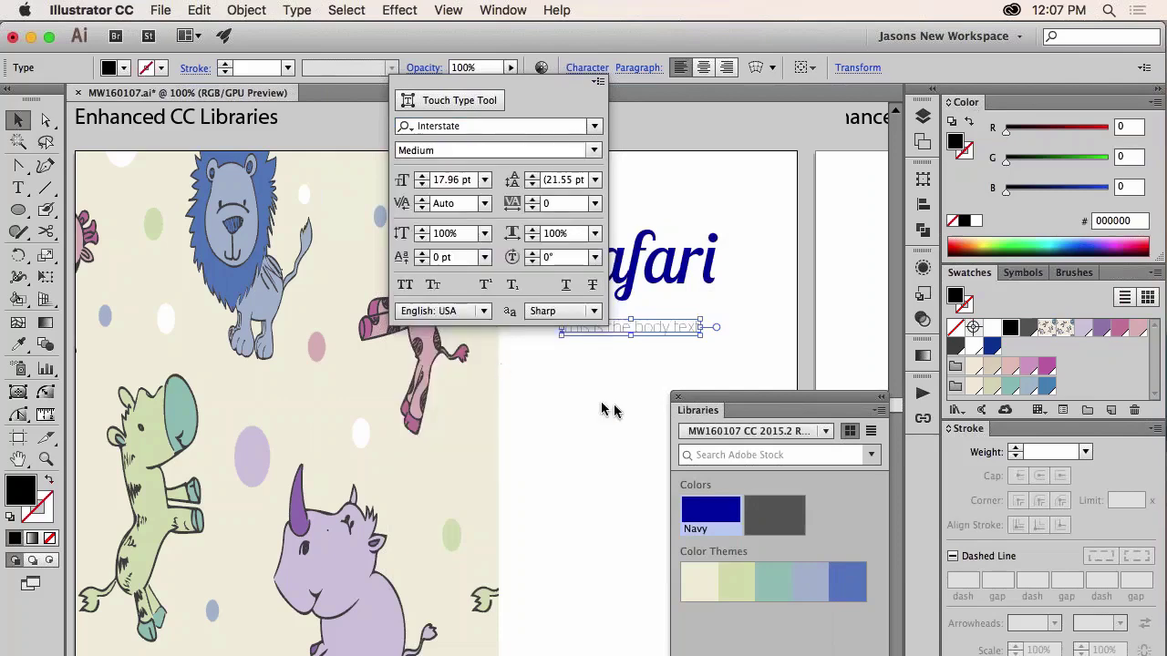
left_click(627, 381)
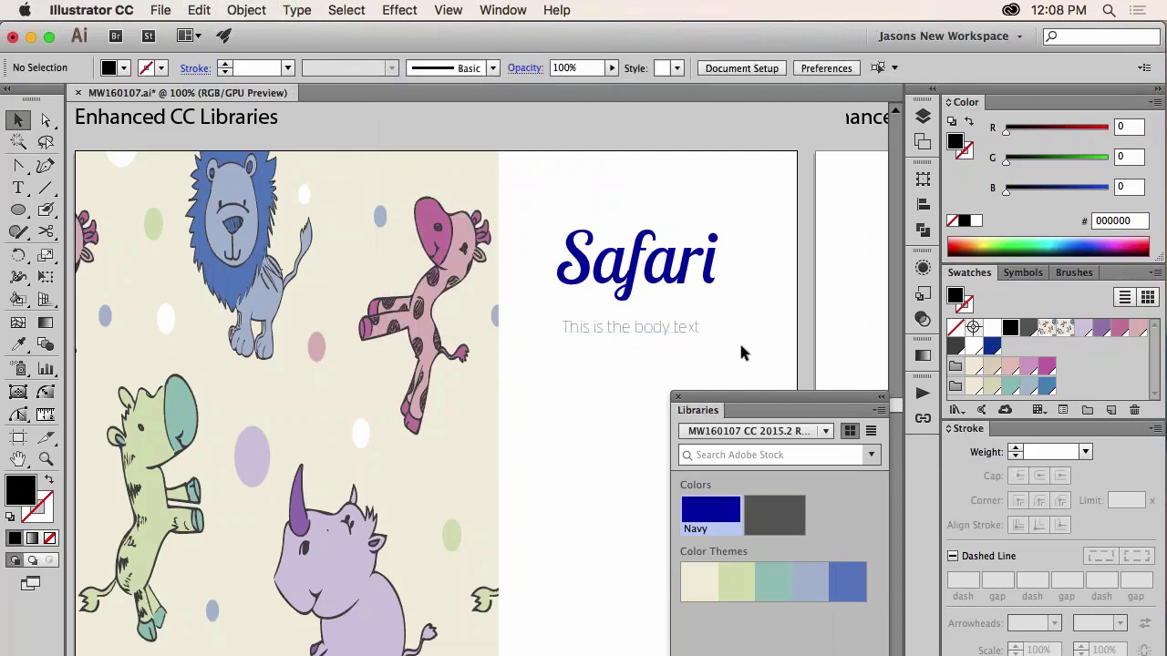
Step: Show the Paragraph Styles panel and place it over the artboard beside the Libraries panel
left_click(503, 11)
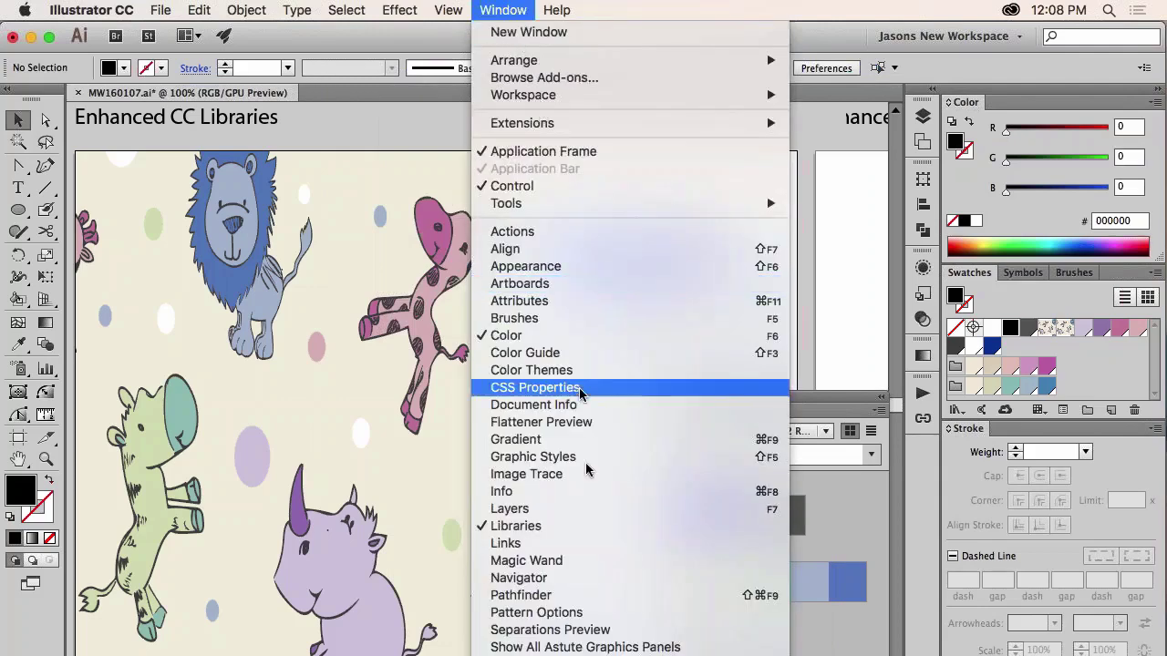
scroll(583, 638, "down", 4)
scroll(547, 583, "down", 1)
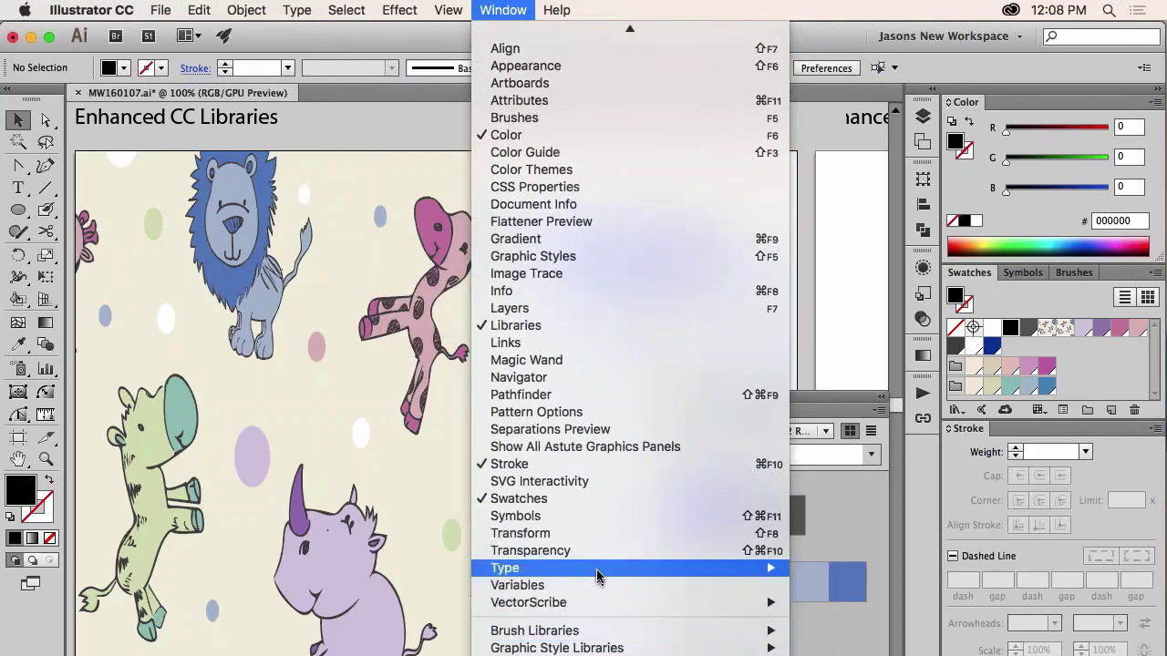
mouse_move(596, 567)
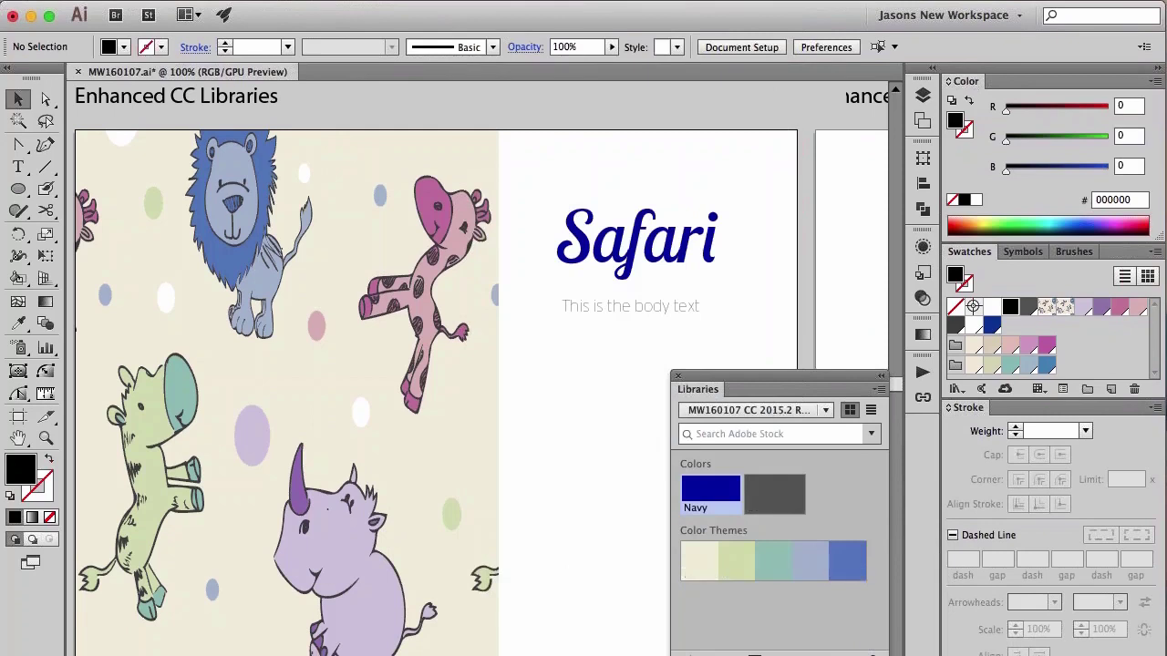
left_click_drag(162, 202, 446, 424)
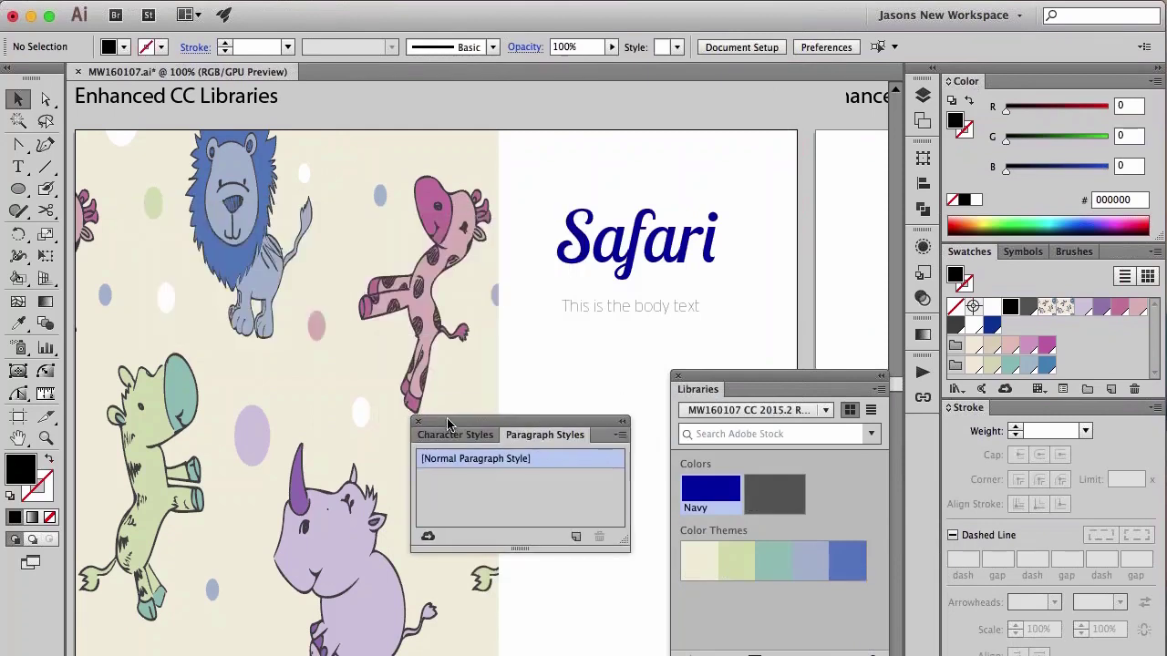
Step: Create a new paragraph style from the Safari text and name it Header
left_click(634, 259)
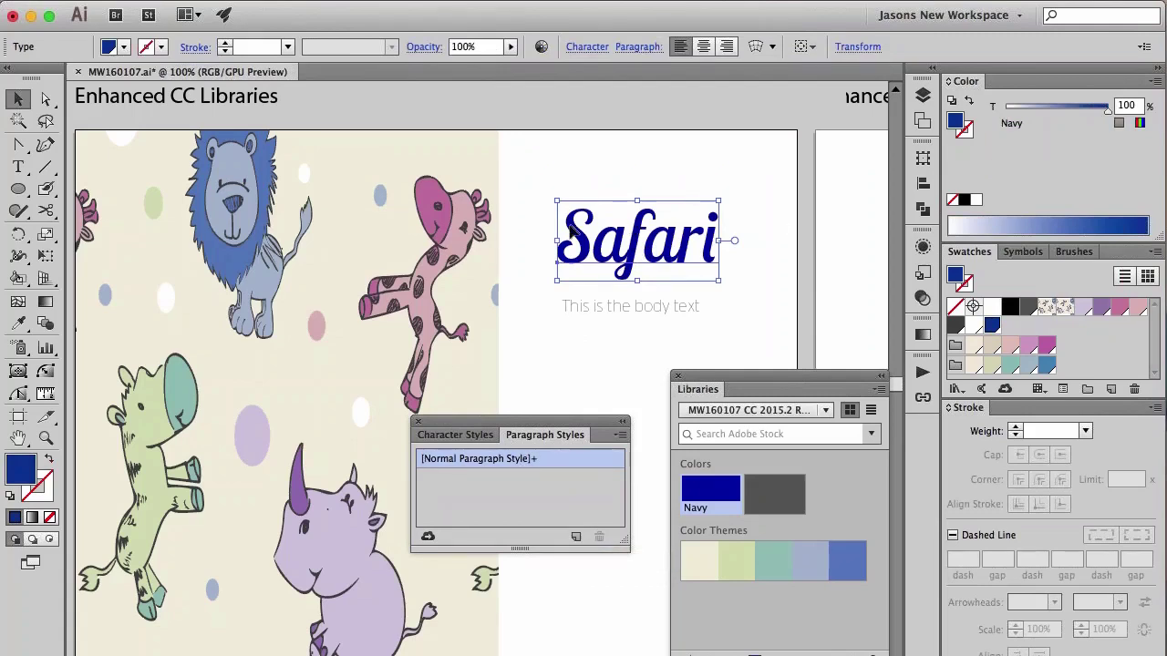
left_click(575, 538)
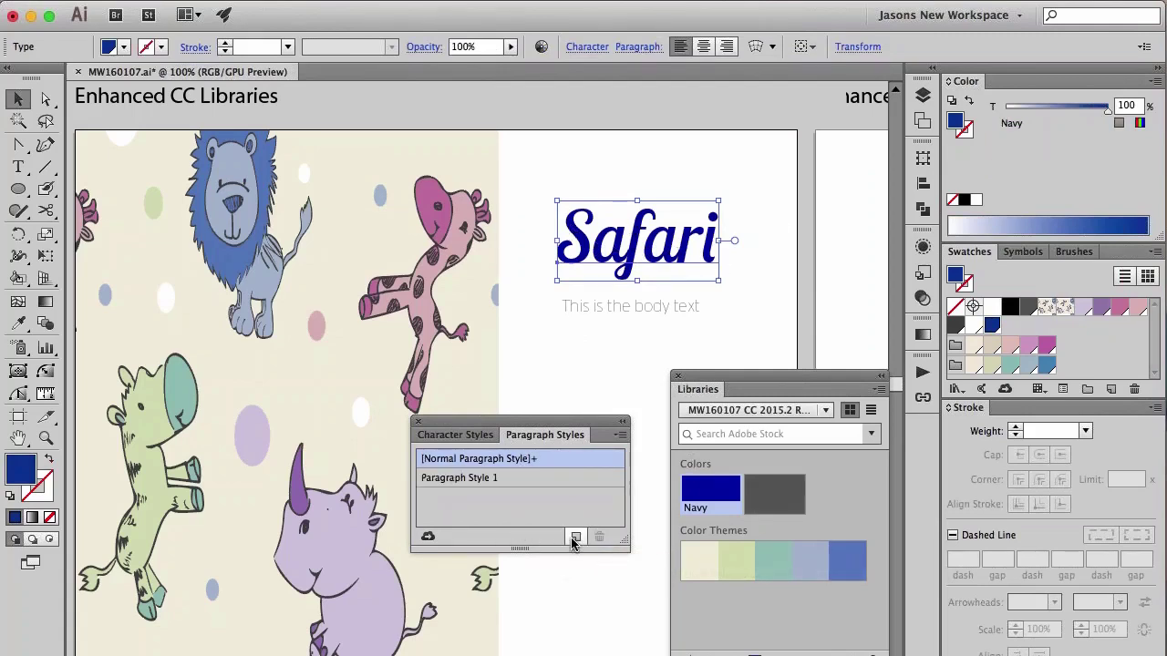
left_click(455, 480)
double_click(467, 479)
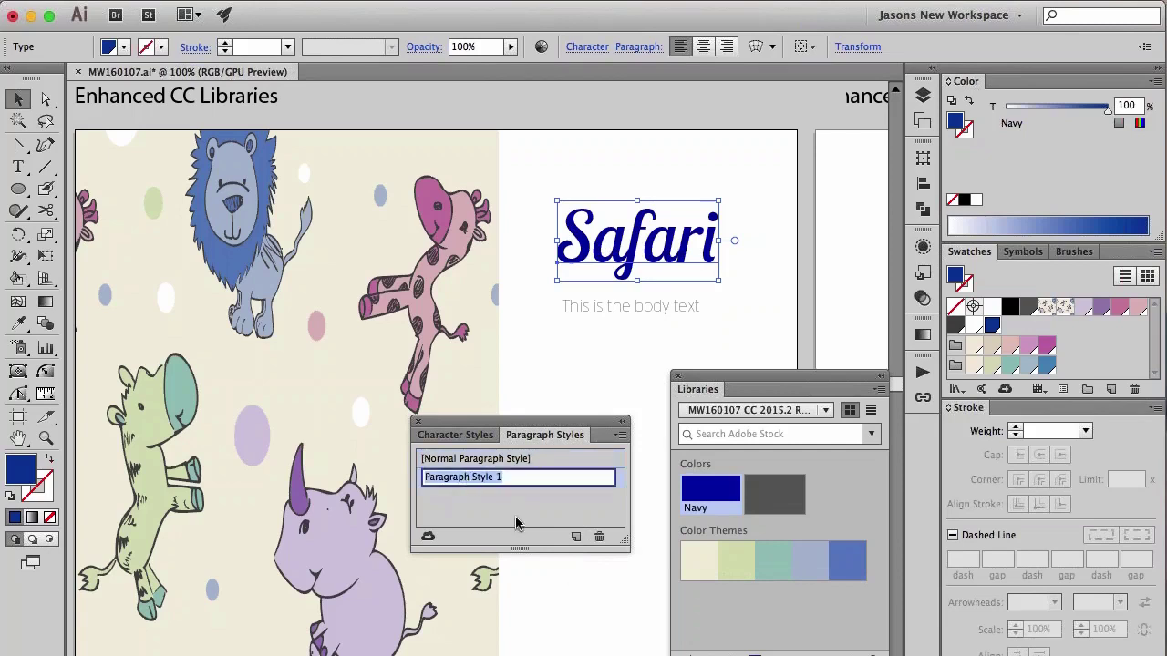
type("Header")
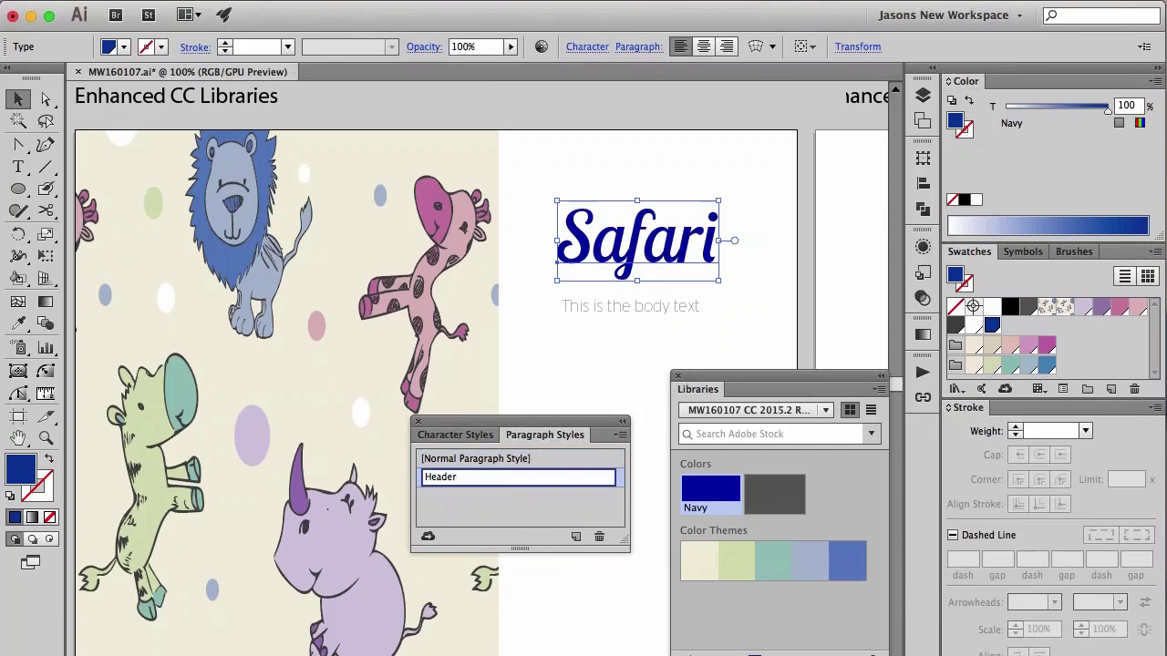
left_click(513, 522)
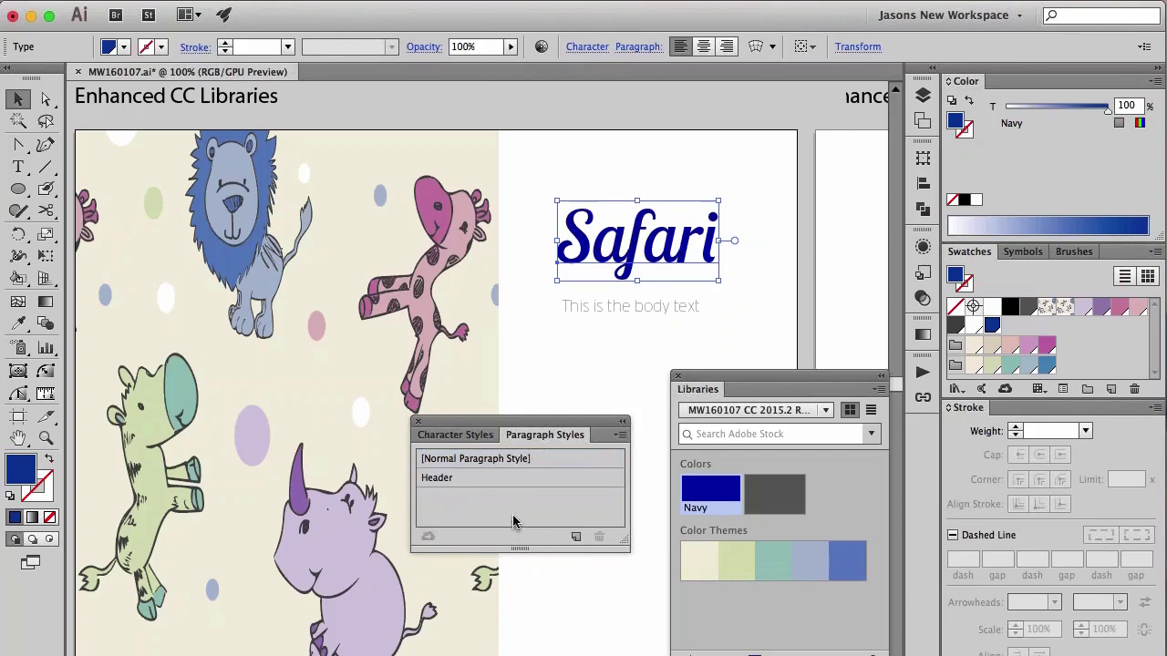
Step: Apply the Header paragraph style to the Safari text and add the style to the MW160107 CC 2015.2 Review library
left_click(514, 478)
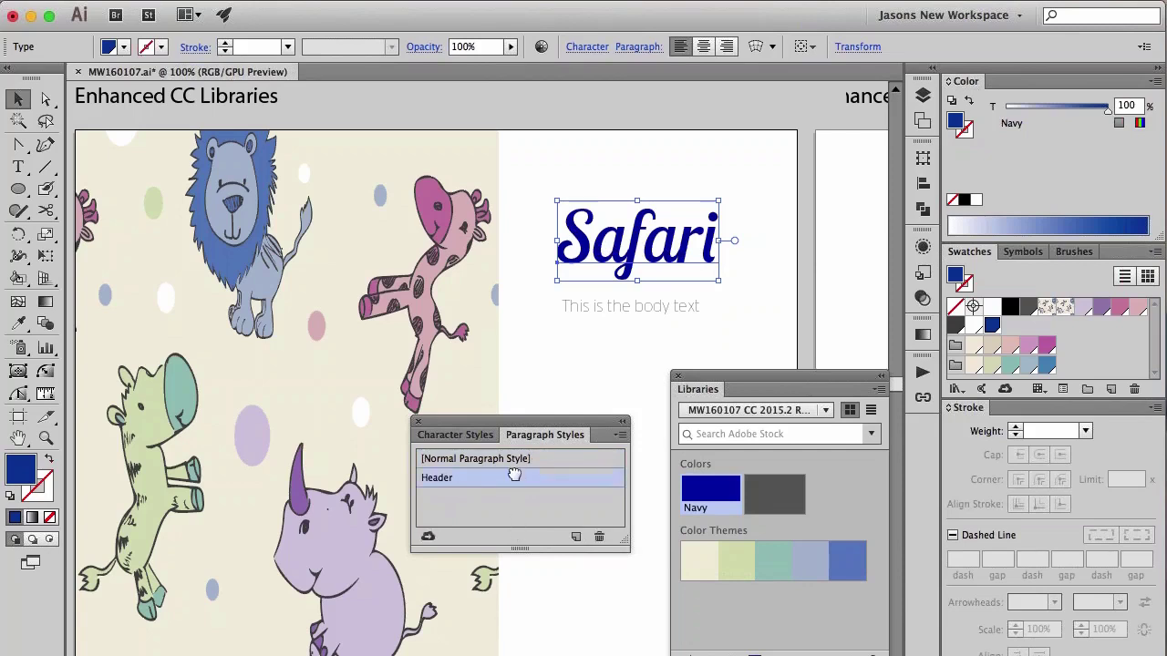
left_click(428, 538)
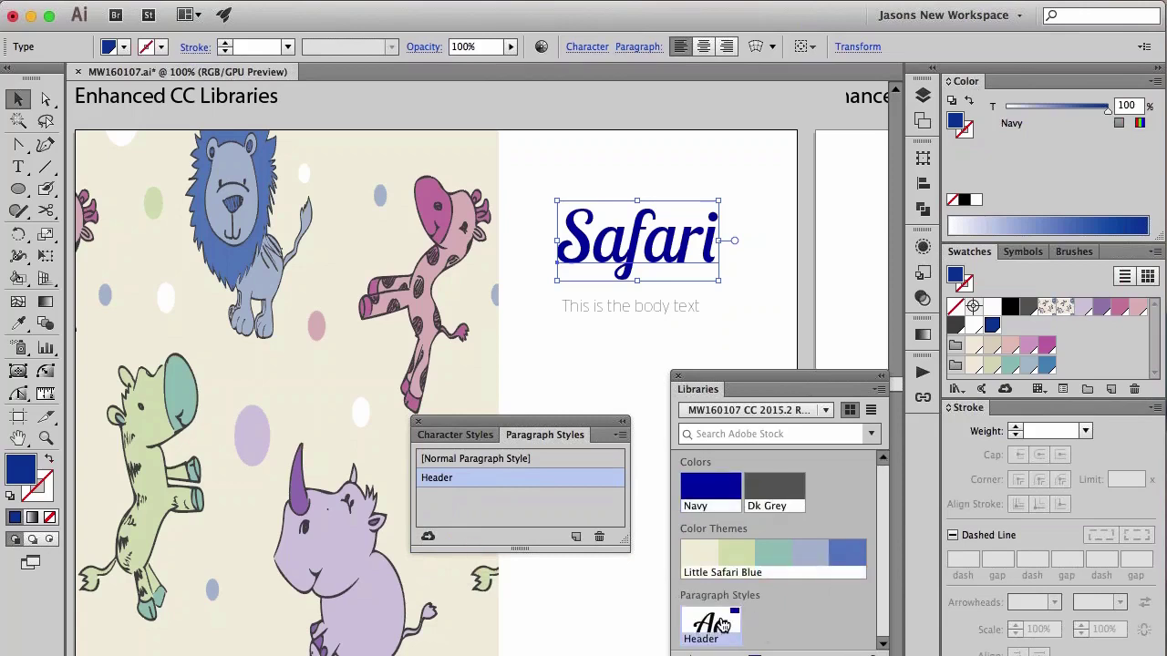
mouse_move(722, 625)
Step: Reset the fill and stroke to the defaults and add the point text "Hello" below the body text line
left_click(615, 387)
key("t")
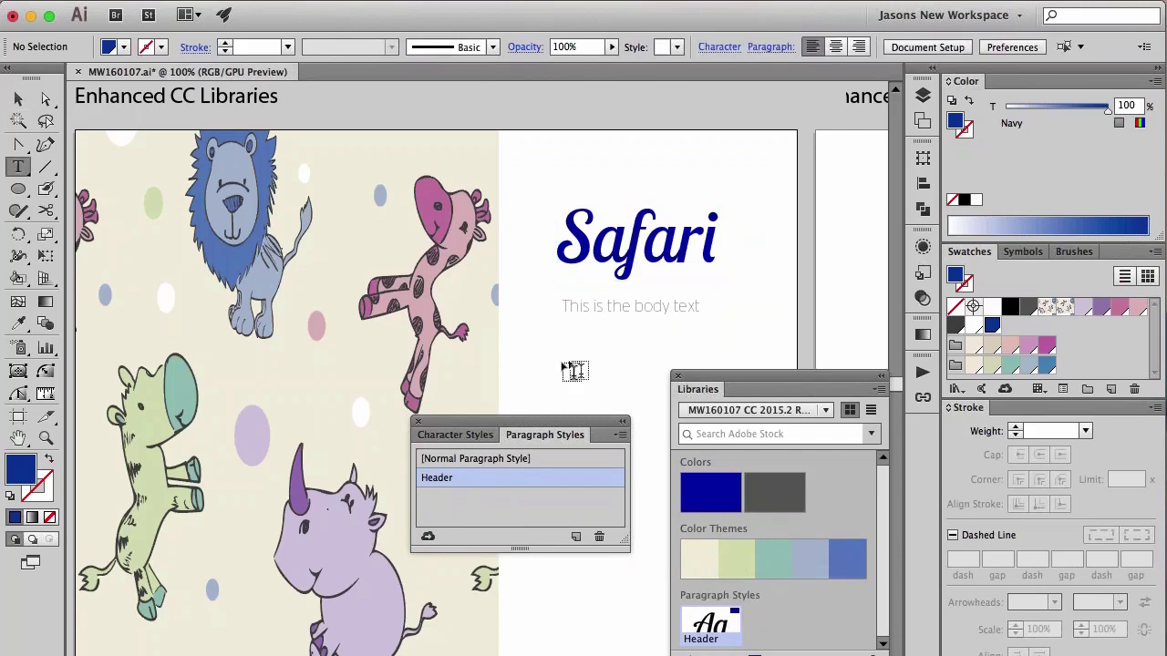
key("d")
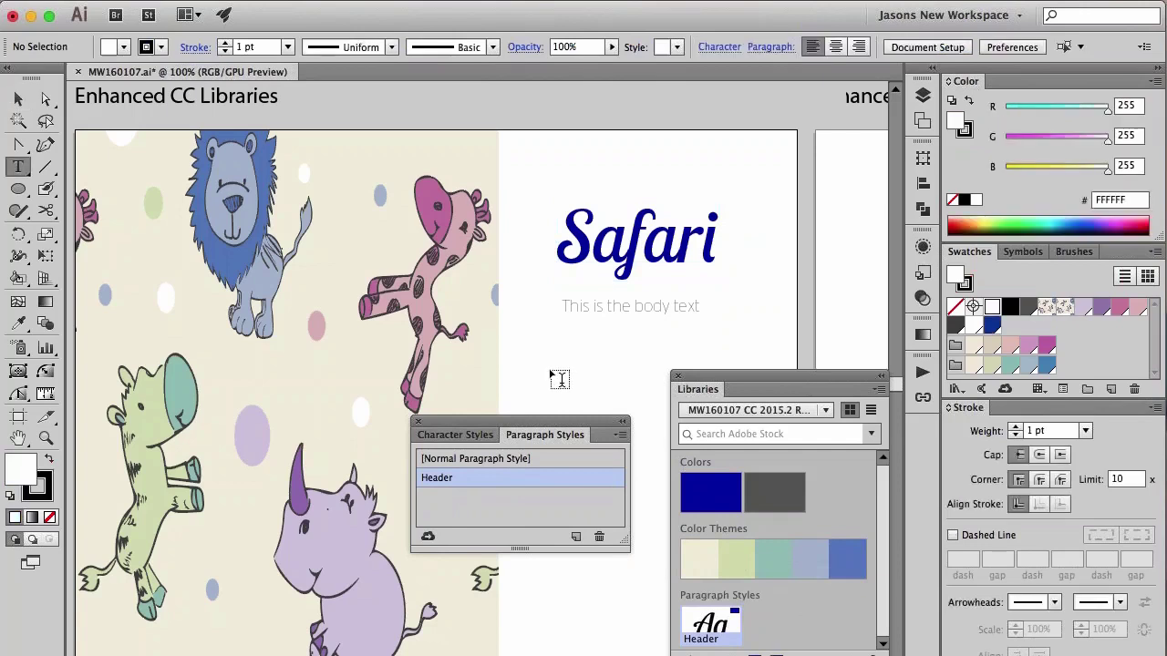
left_click(559, 379)
type("He")
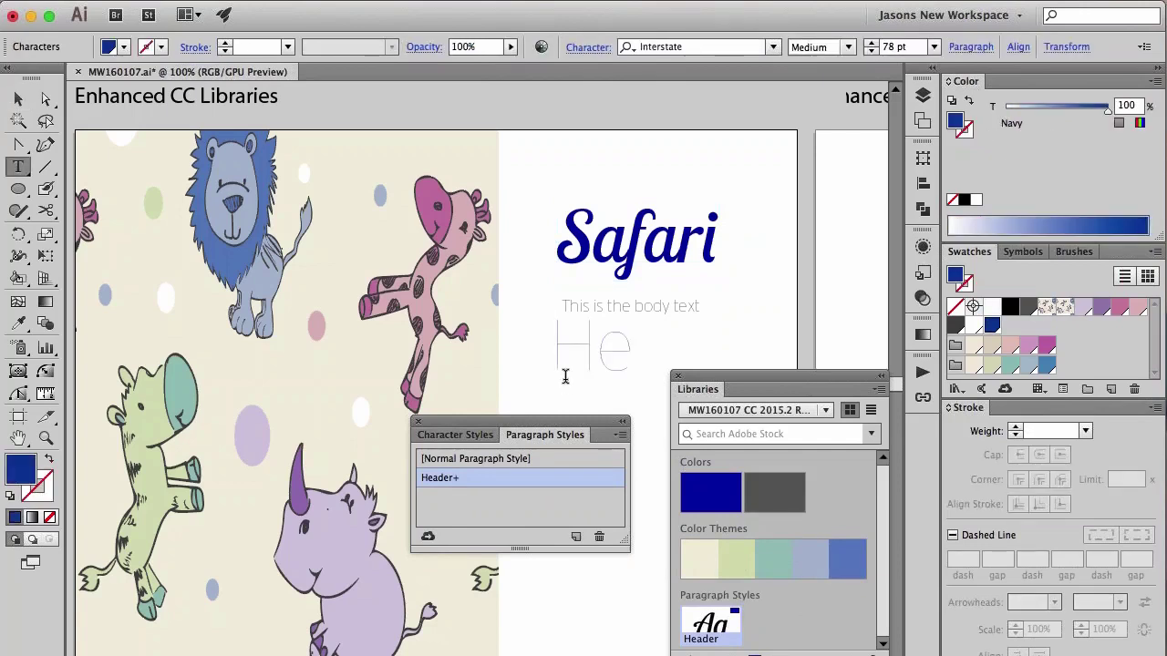
type("llo")
key("Escape")
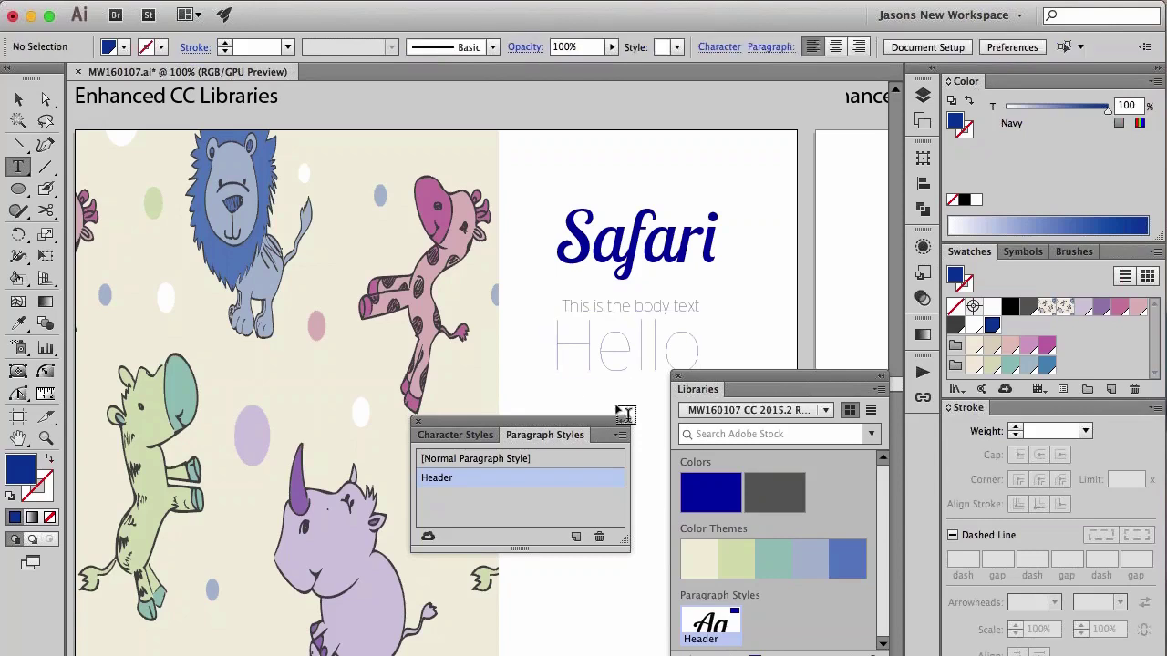
Step: Apply the library's Header paragraph style to the Hello text, and delete the text
left_click(632, 371)
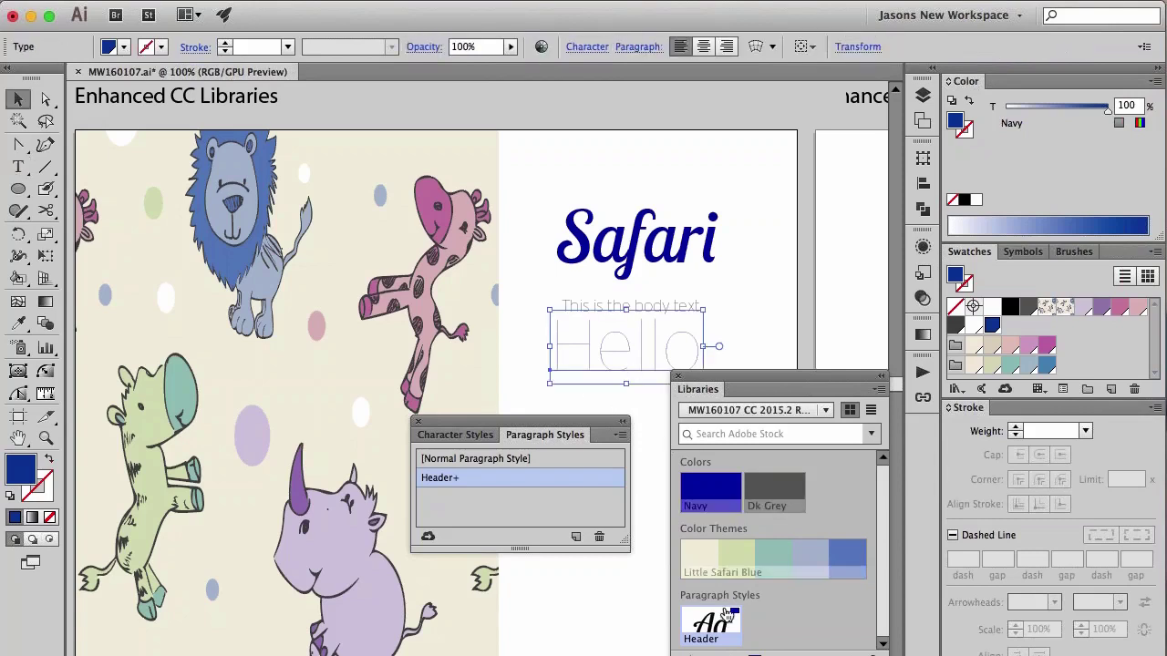
left_click(708, 633)
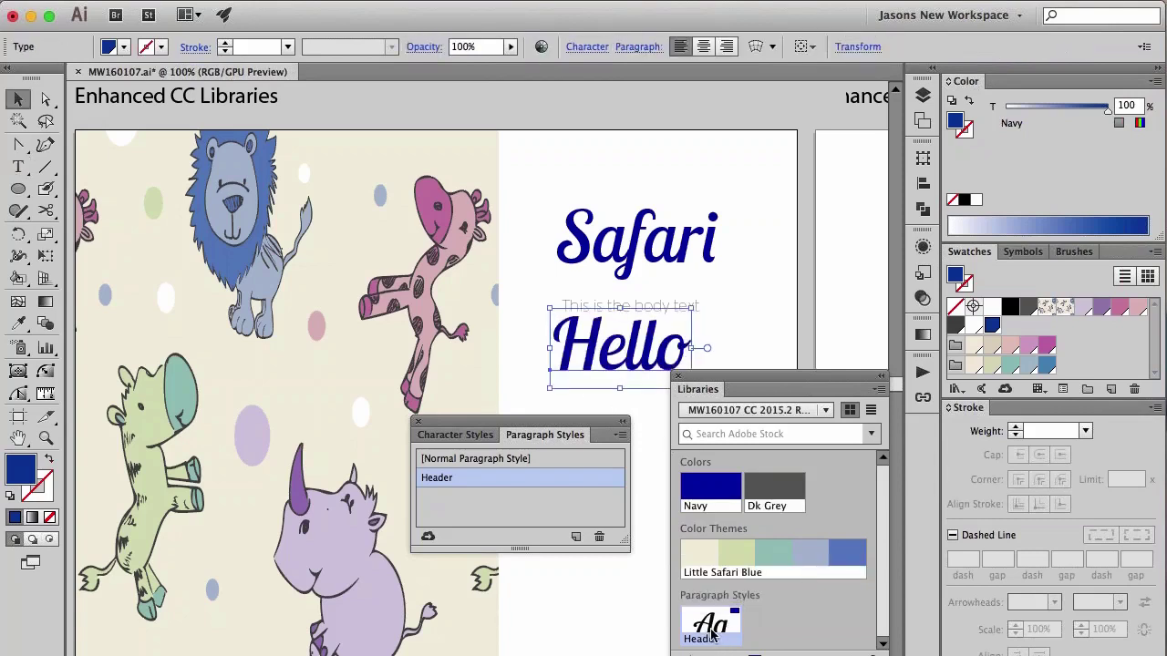
key("Delete")
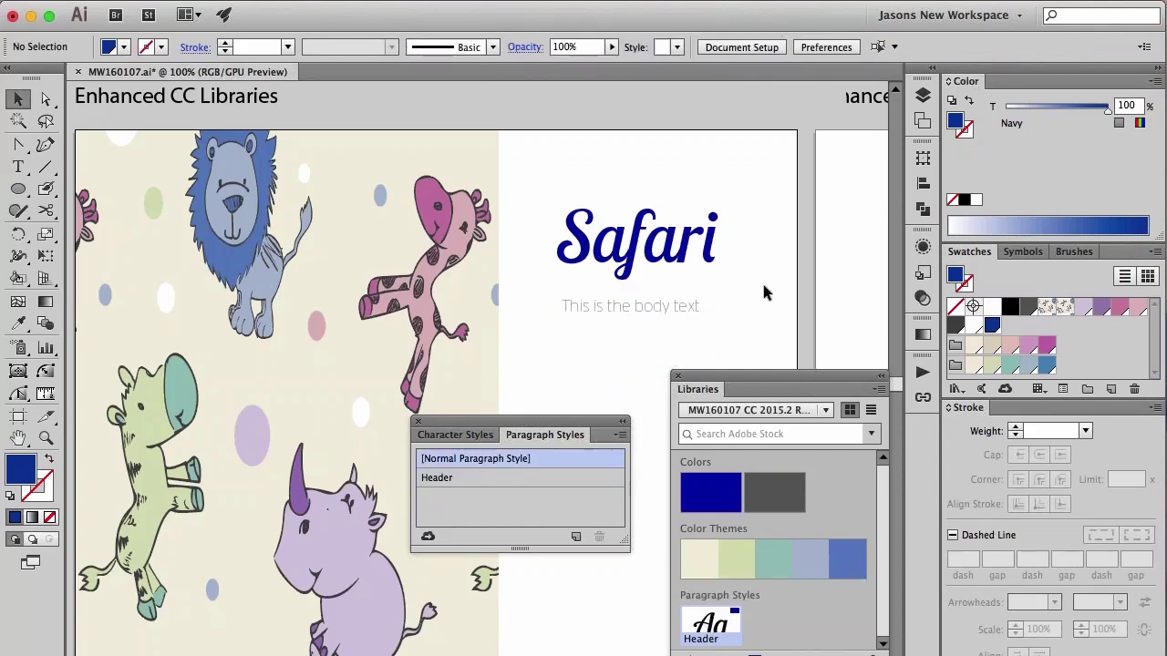
Step: Create a paragraph style from the body text line, name it Body Text and apply it to that line
scroll(763, 289, "right", 2)
scroll(764, 291, "down", 1)
scroll(763, 291, "right", 3)
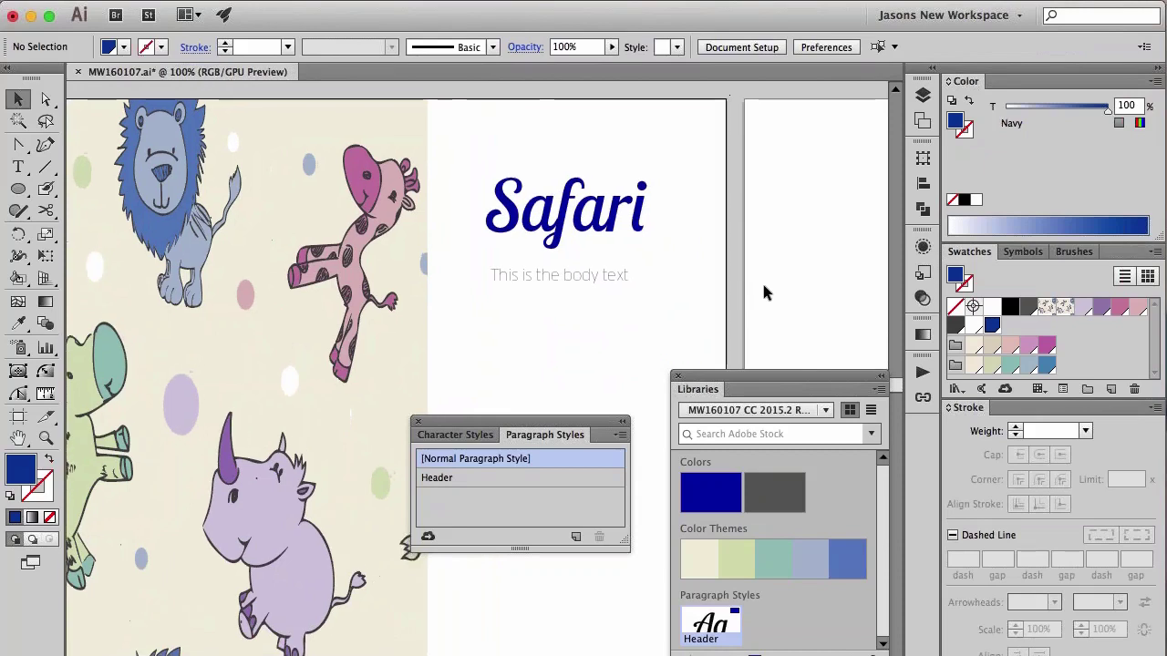
scroll(764, 292, "right", 3)
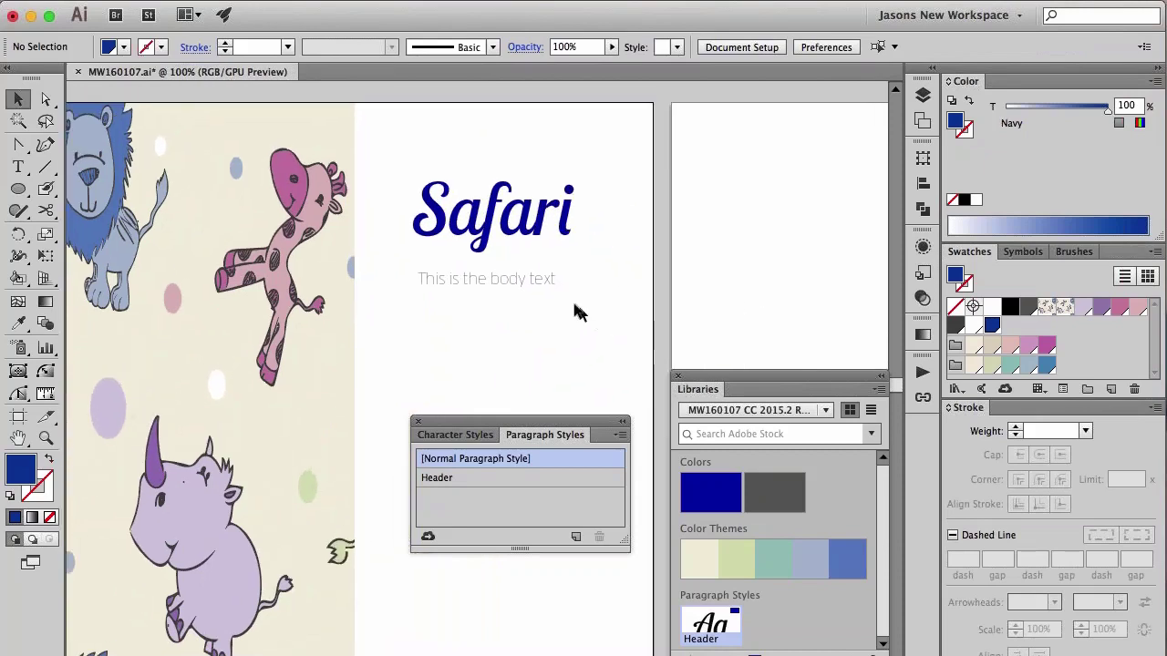
left_click(527, 286)
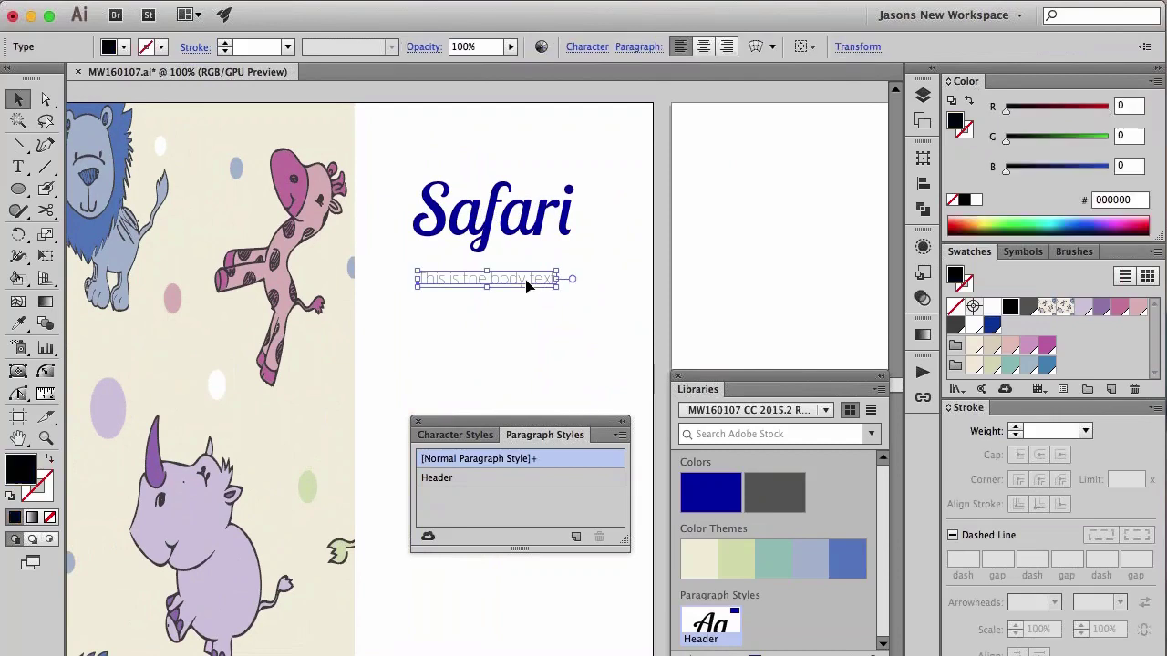
left_click(575, 538)
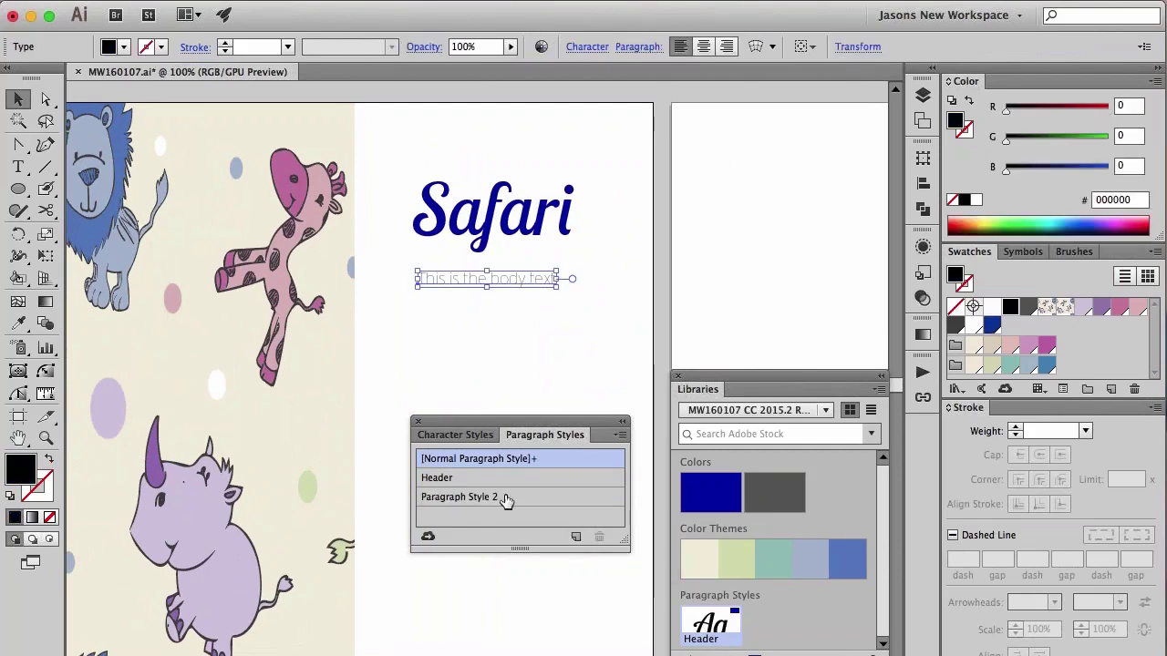
left_click(506, 499)
double_click(481, 498)
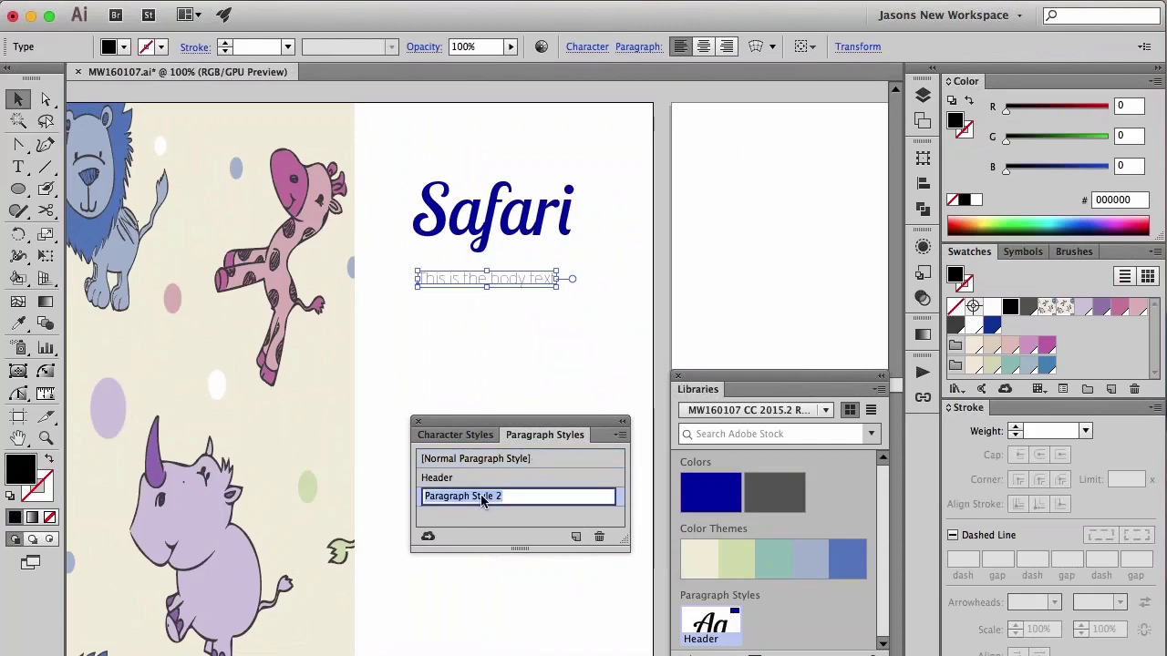
type("Body Text")
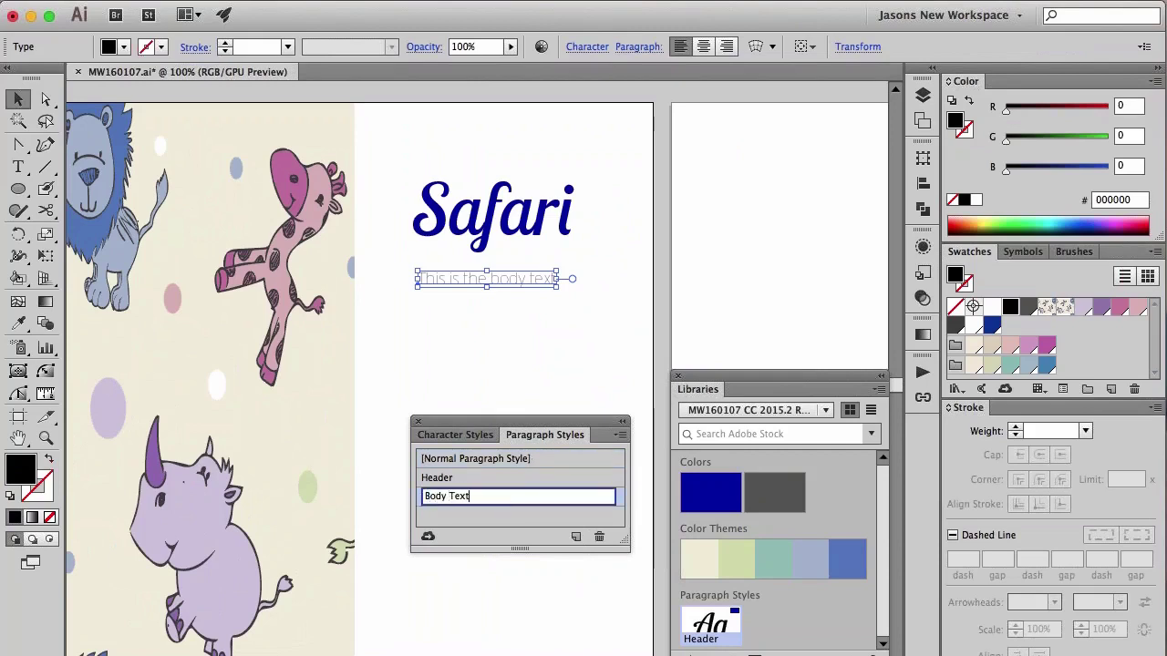
key("Return")
left_click(511, 503)
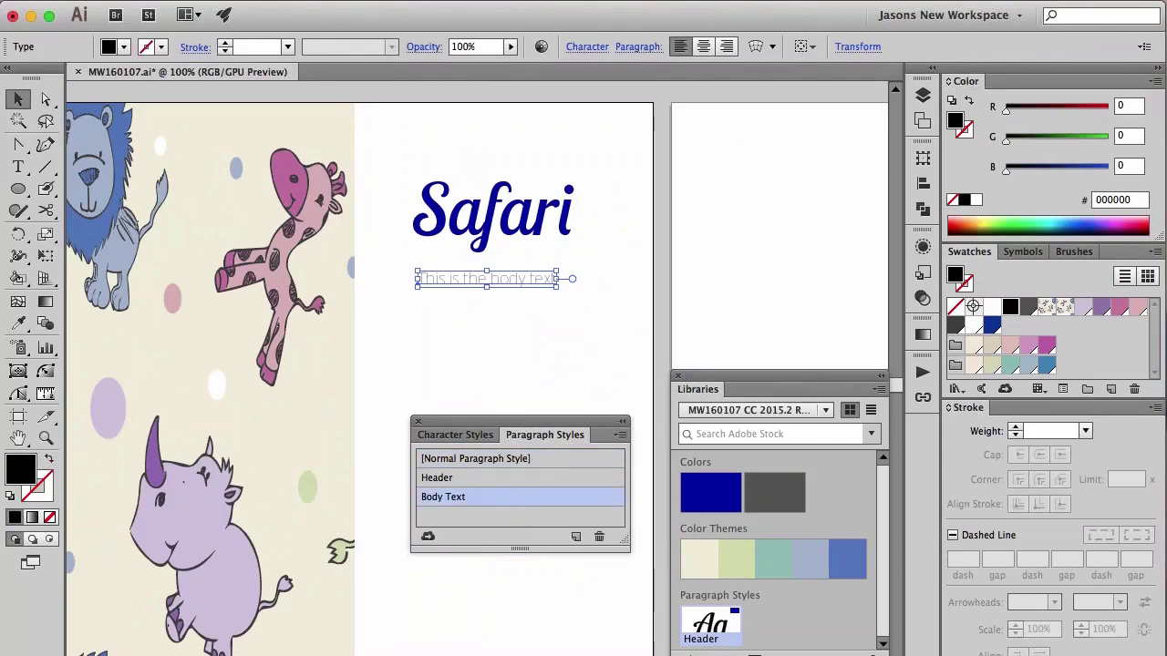
Step: Add the Body Text paragraph style to the MW160107 CC 2015.2 Review library through its style options
double_click(510, 497)
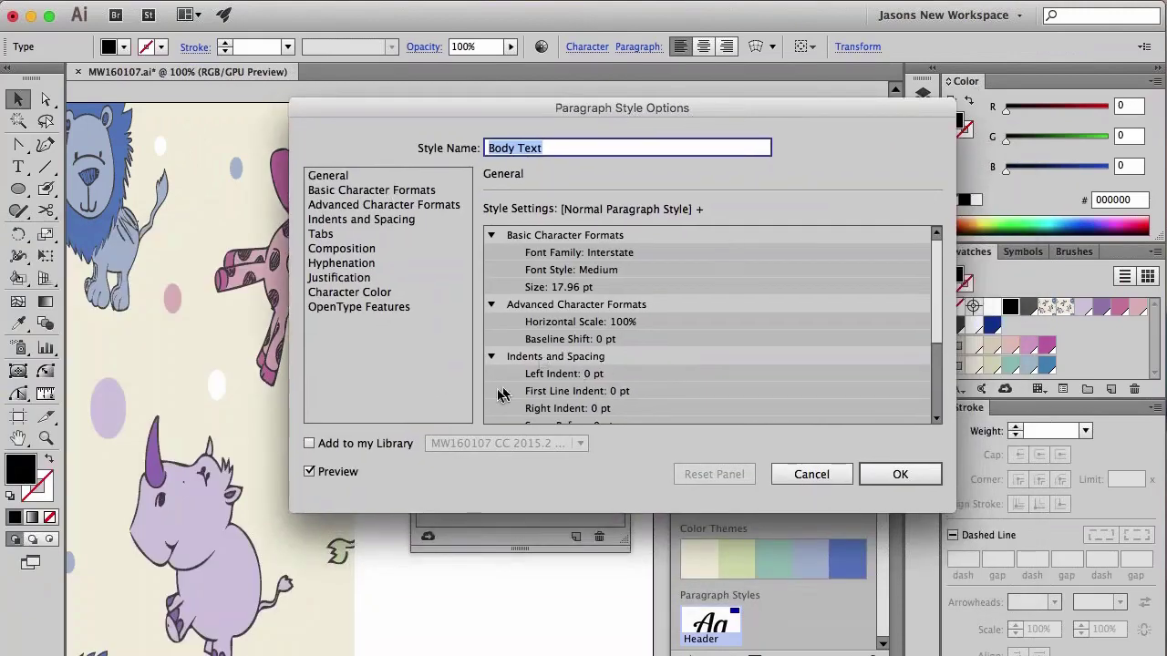
left_click(333, 445)
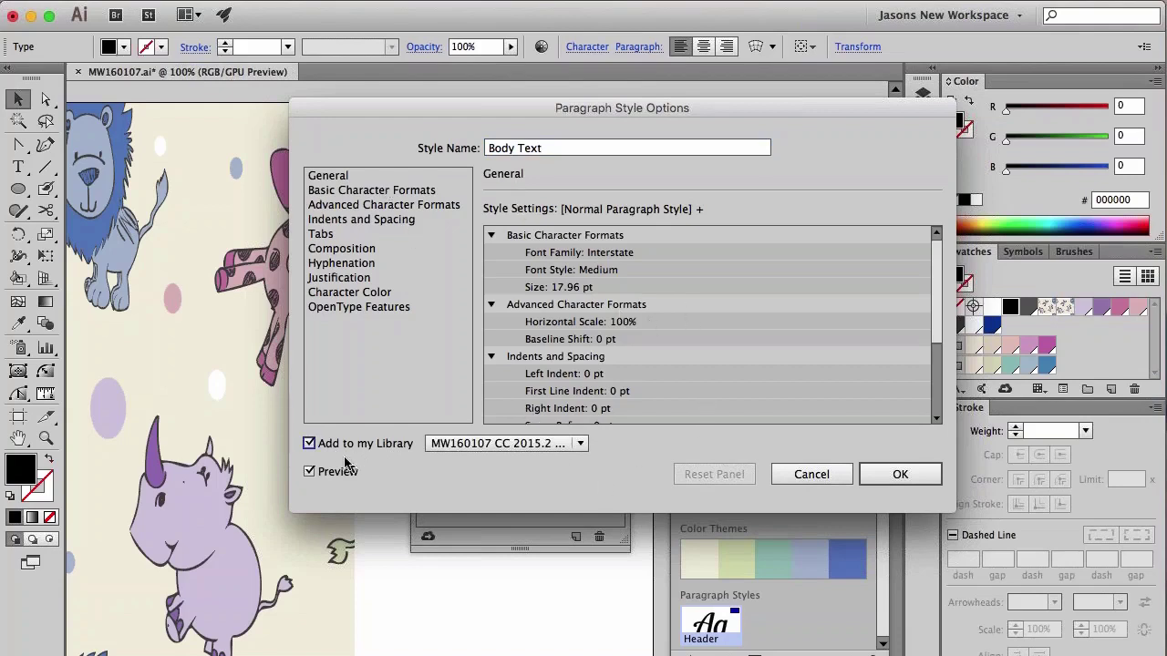
left_click(923, 475)
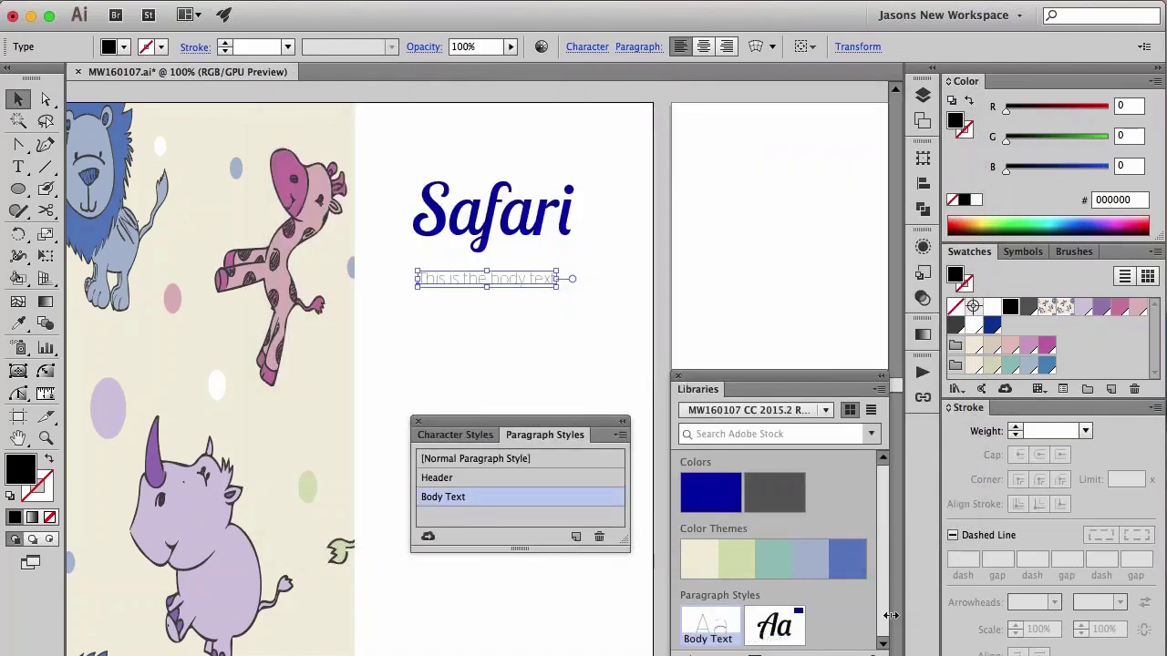
Step: Try the library's Body Text style on the Safari heading, undo it and deselect the text
left_click(493, 200)
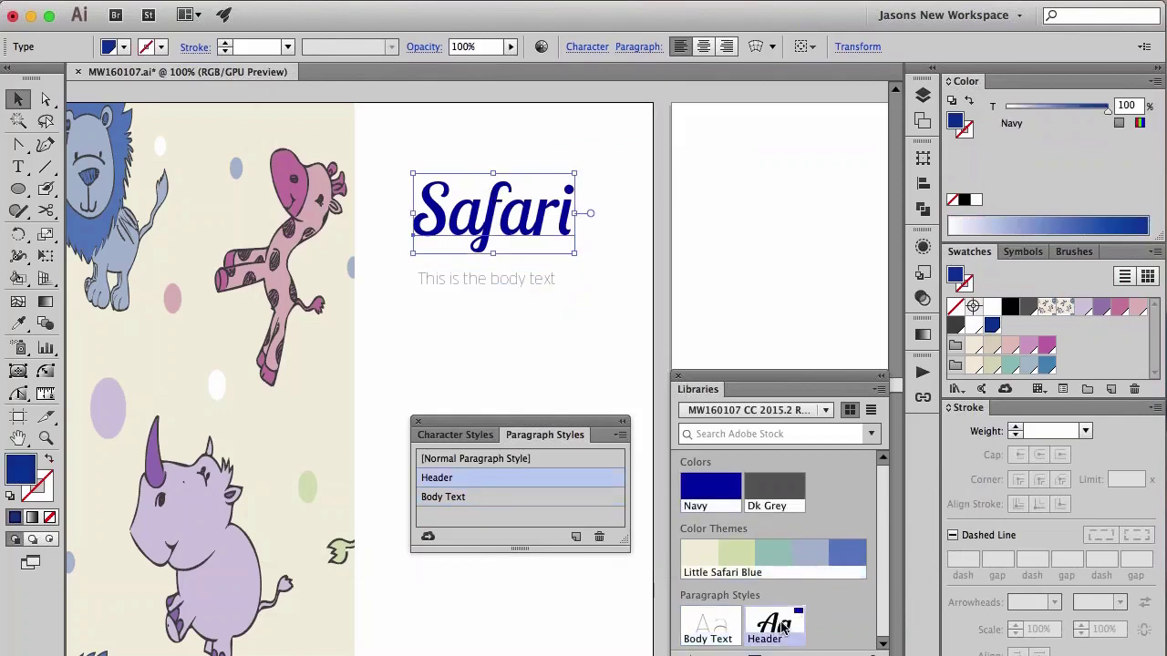
left_click(702, 627)
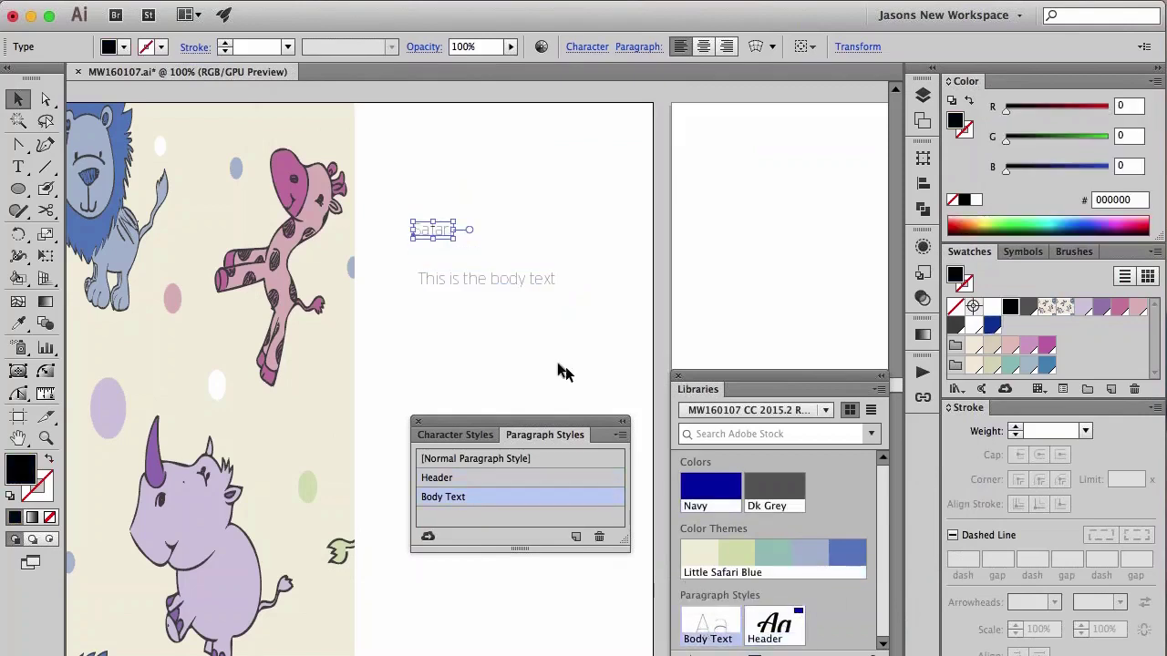
key("super+z")
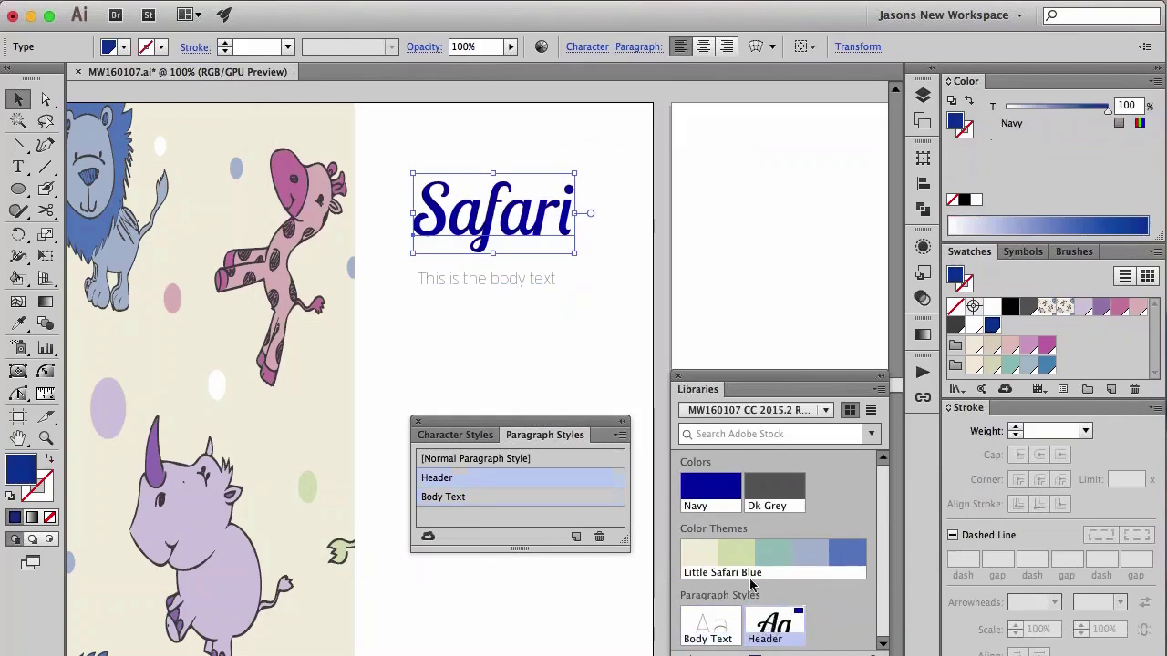
left_click(572, 317)
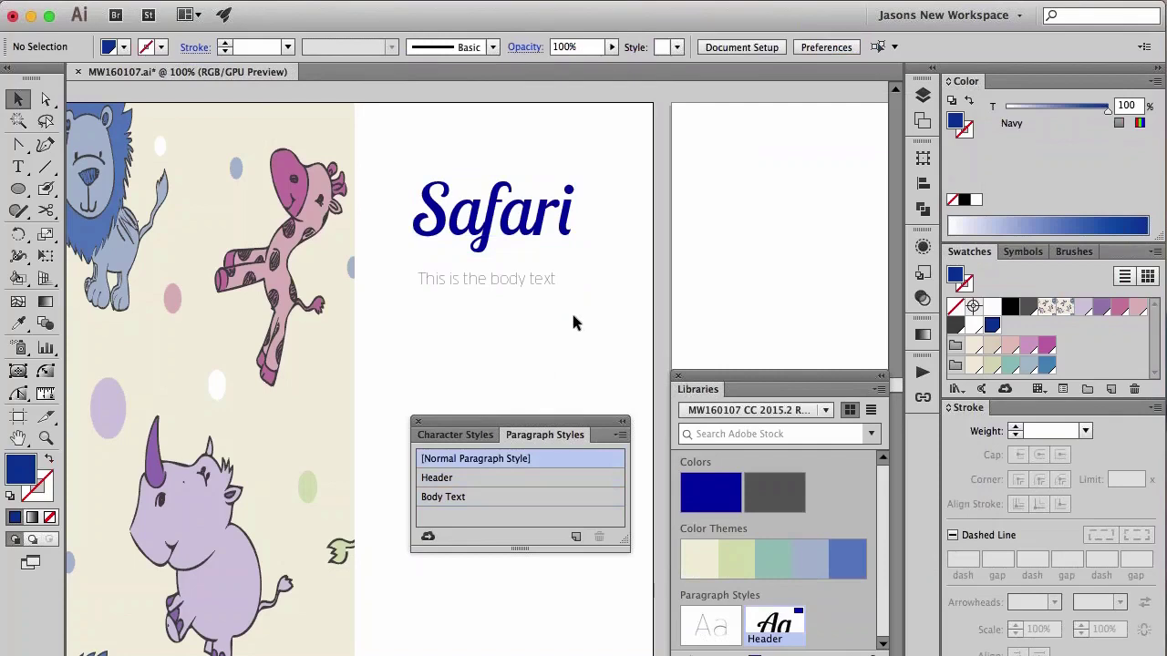
Step: Close the floating Paragraph Styles panel and dock the Libraries panel as an icon beside the blank artboard
left_click(422, 426)
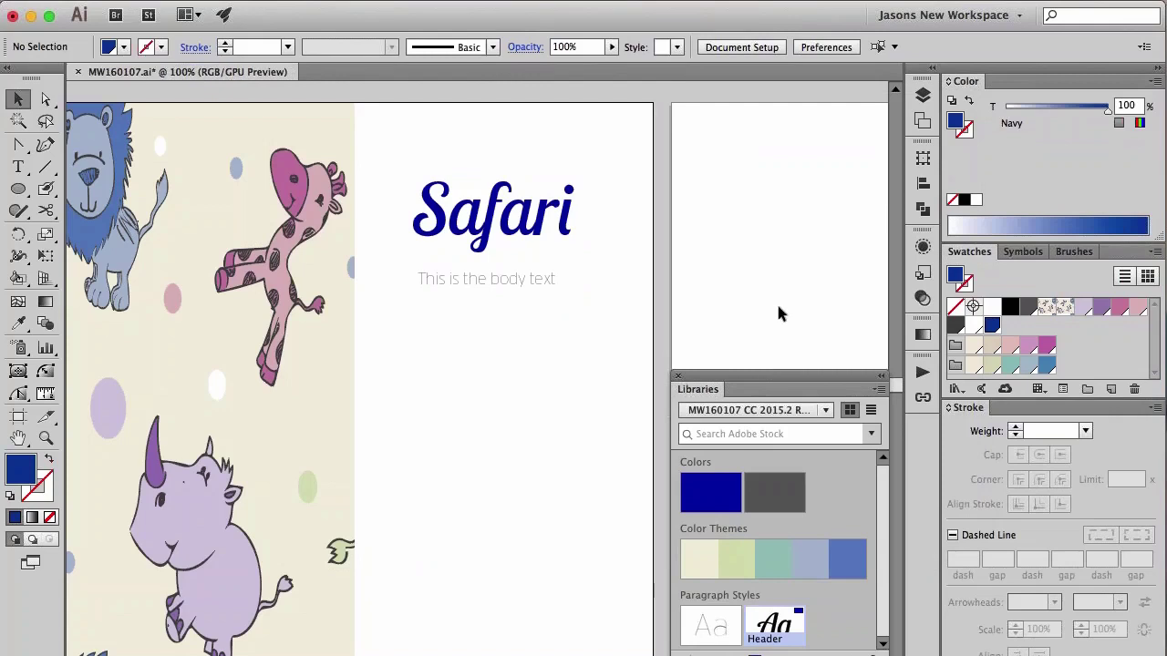
scroll(778, 312, "right", 2)
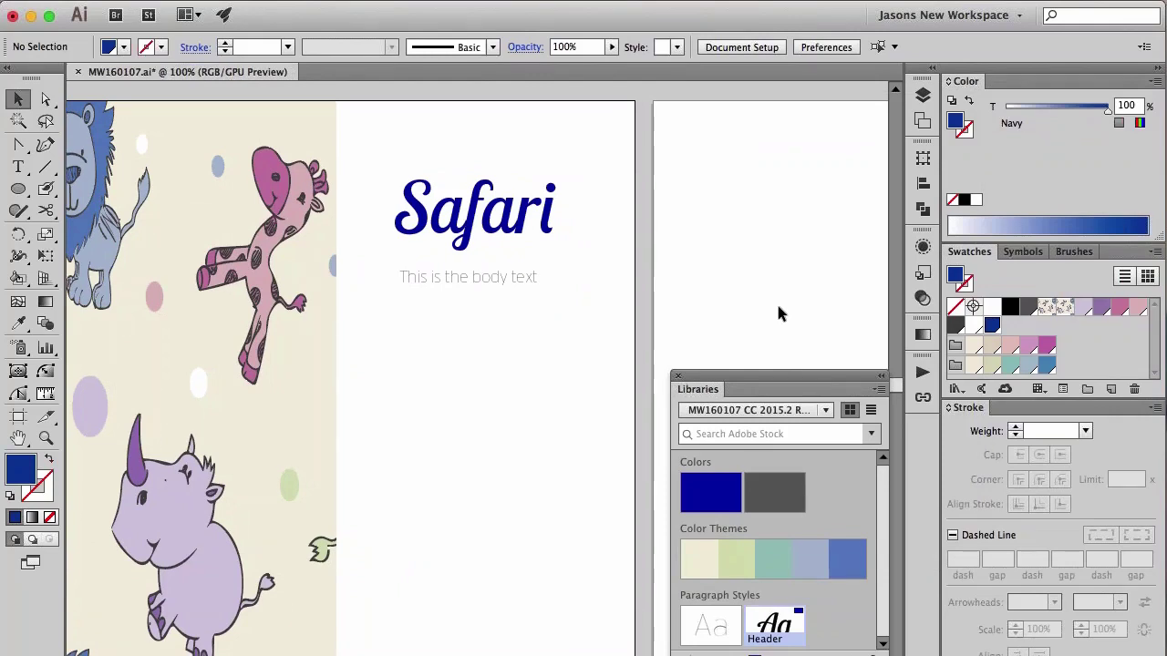
scroll(778, 313, "right", 15)
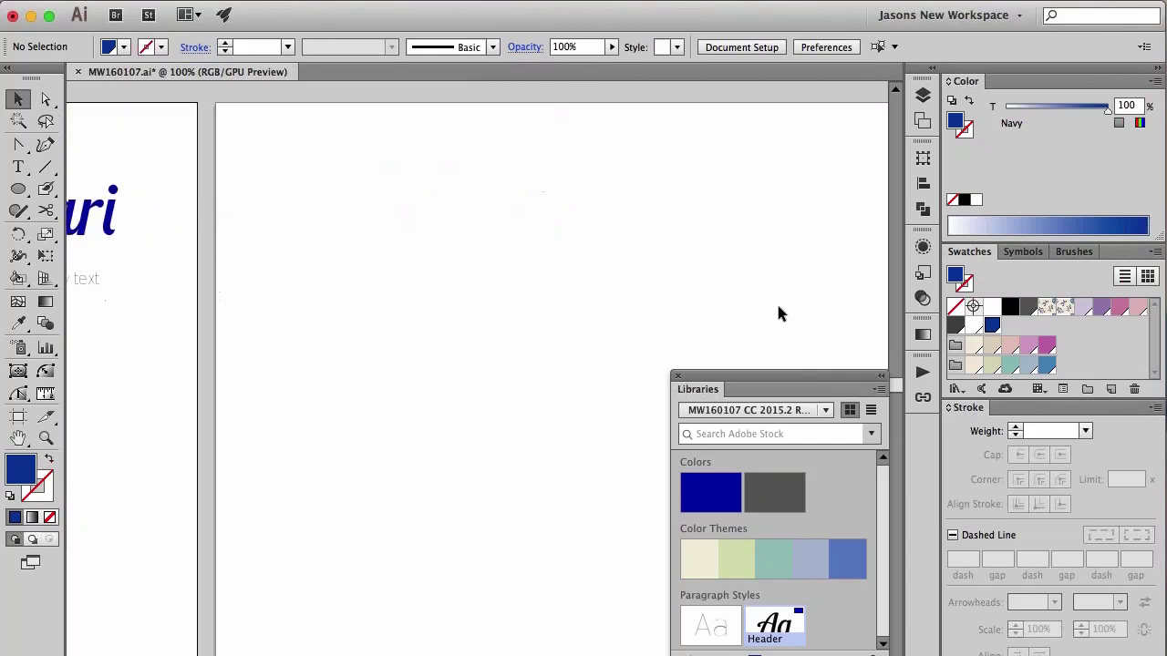
scroll(778, 313, "up", 2)
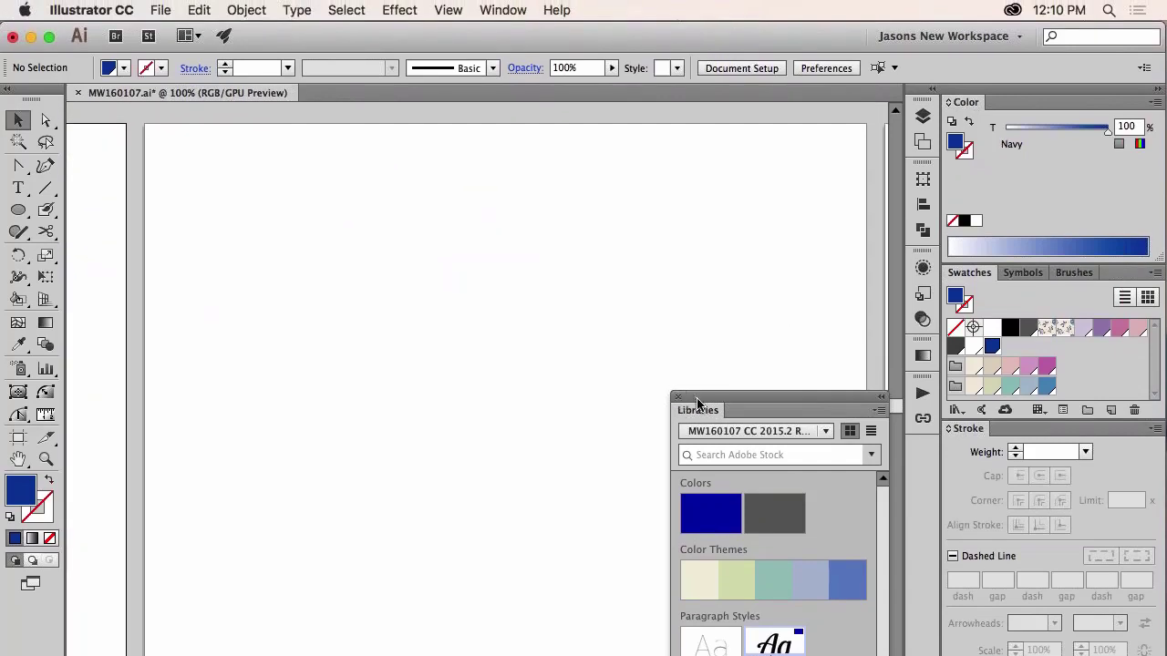
left_click_drag(699, 407, 925, 339)
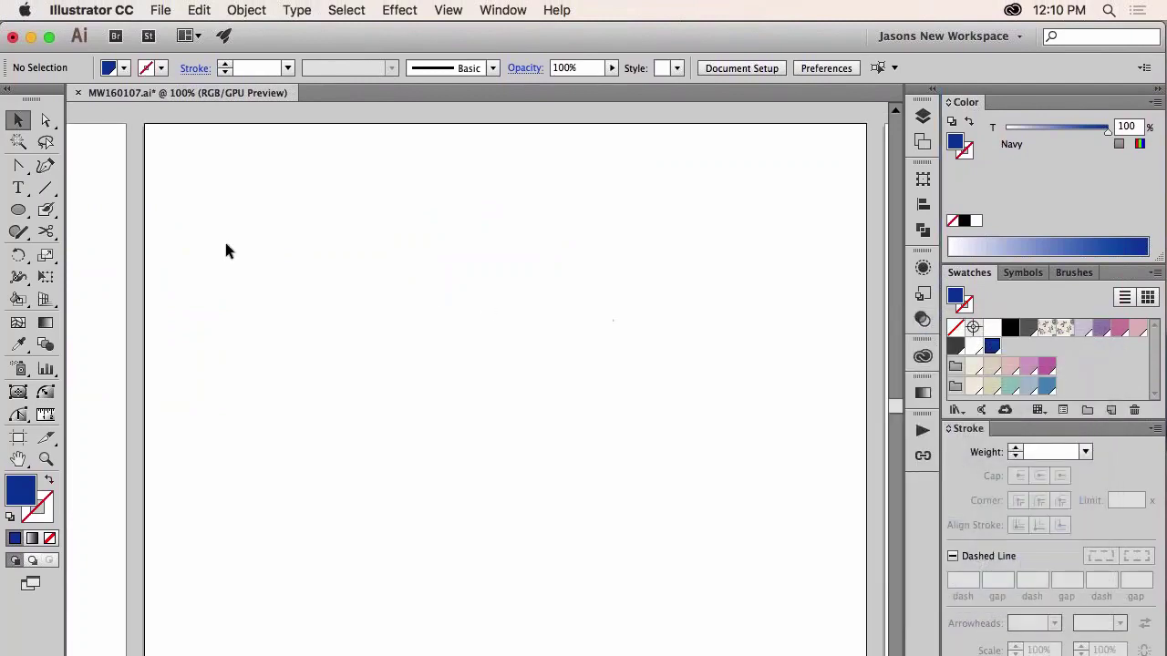
Step: Draw a circle in the upper-left area of the blank artboard and give it the default white fill and black stroke
left_click(18, 209)
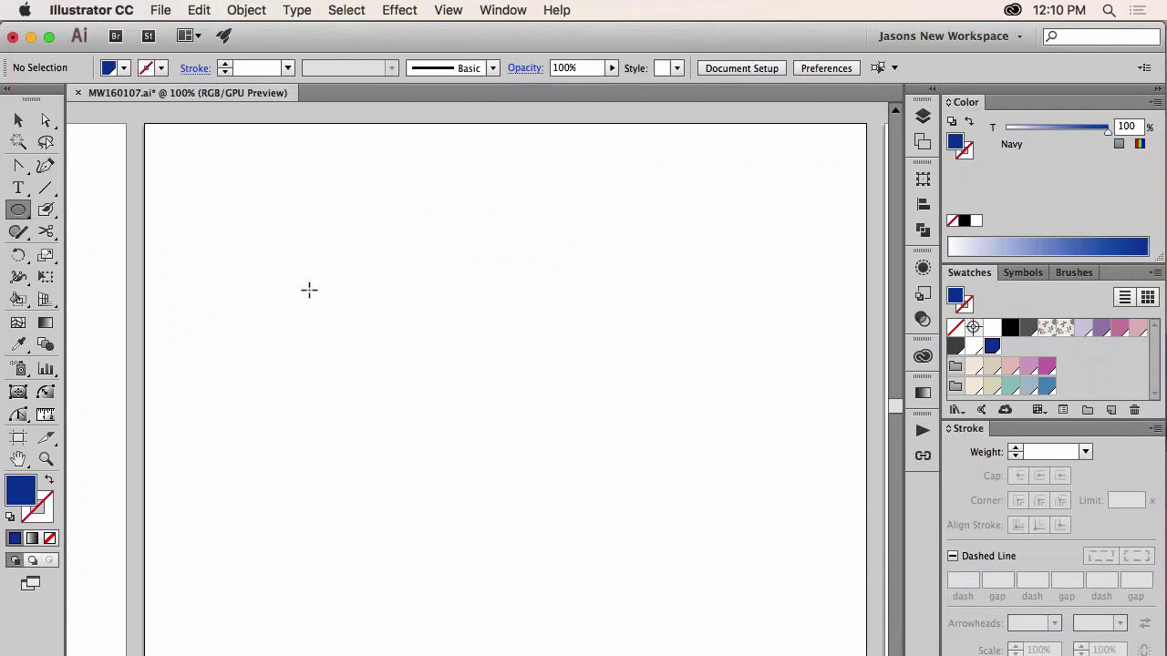
left_click_drag(308, 289, 374, 256)
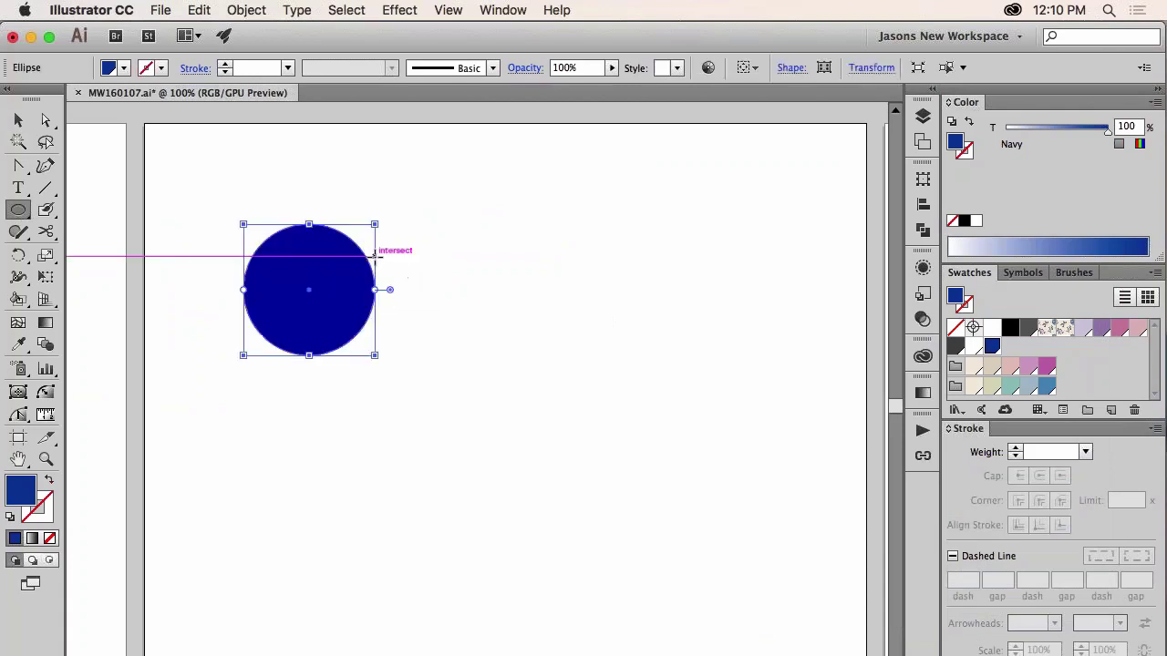
key("d")
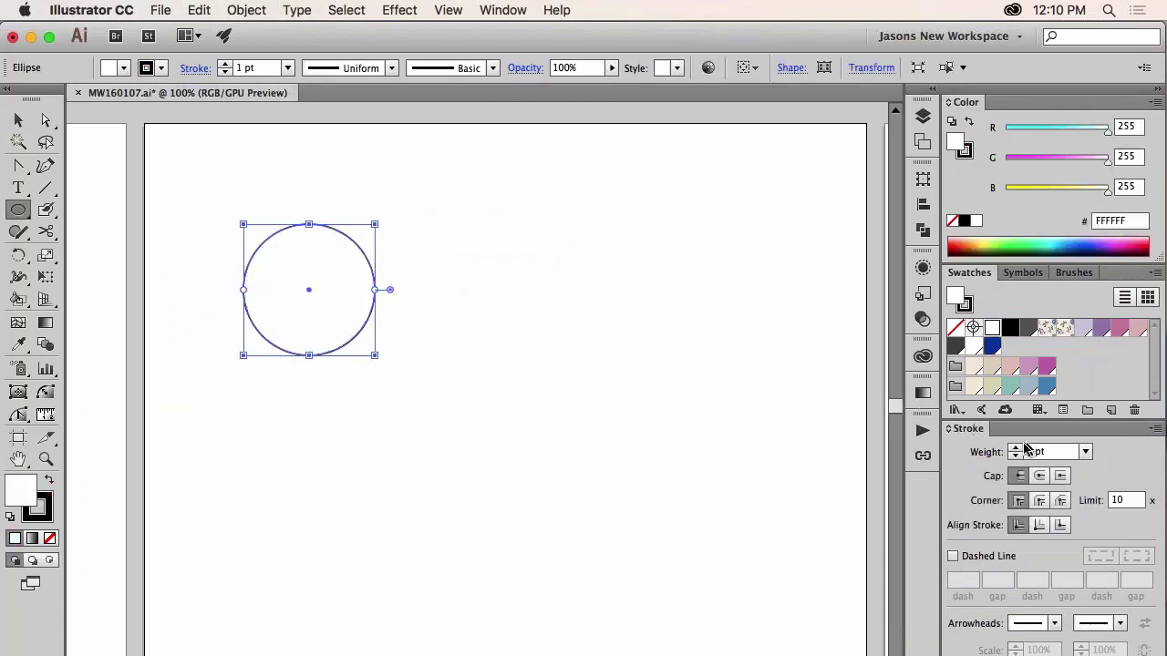
Step: Set the circle's stroke weight to 9 pt
left_click(1014, 447)
left_click(1014, 447)
left_click(1015, 448)
left_click(1014, 448)
left_click(1014, 447)
left_click(1014, 448)
left_click(1014, 447)
left_click(1014, 448)
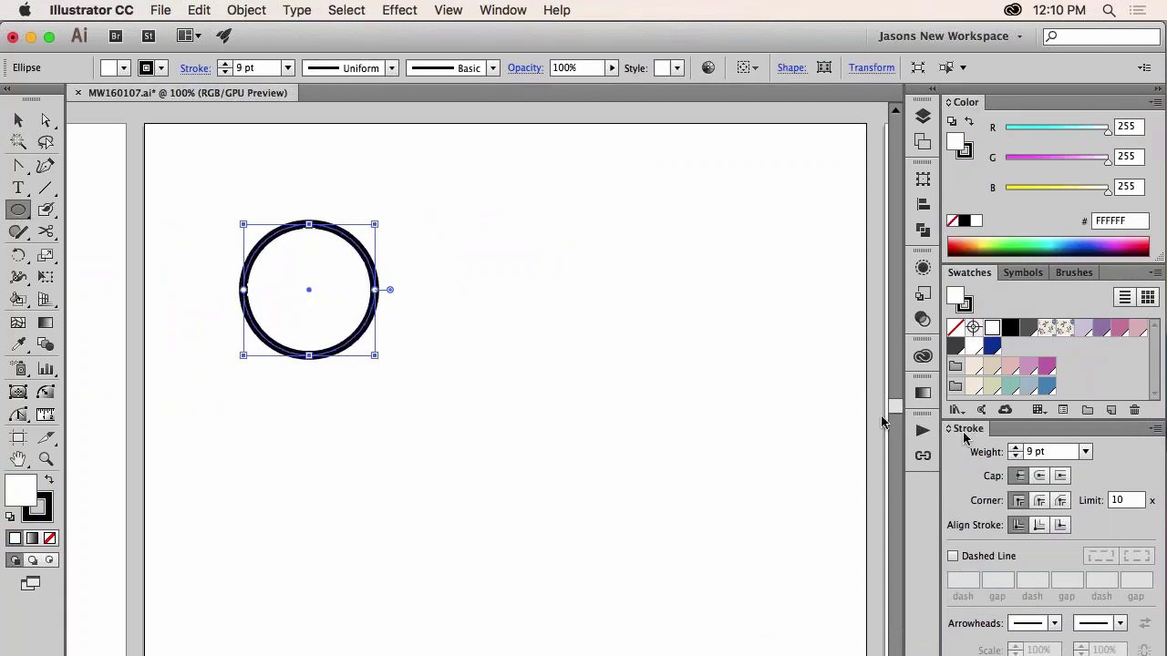
Step: Make a small scaled-down copy of the circle and place it inside the large circle, left of its centre
key("super+equal")
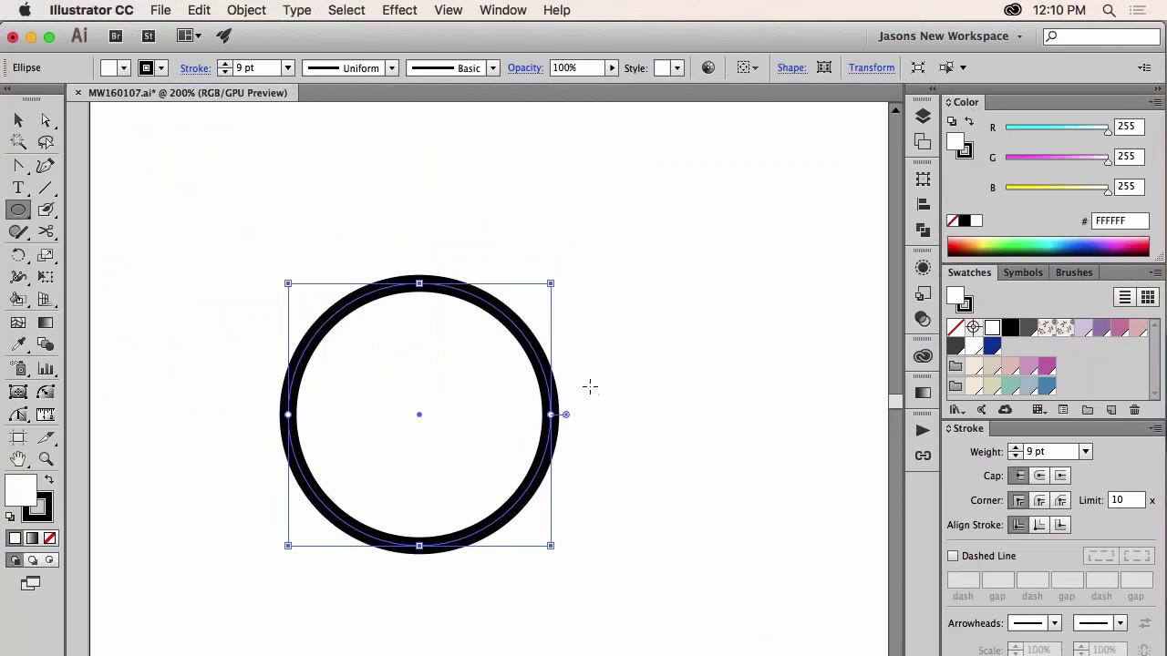
key("v")
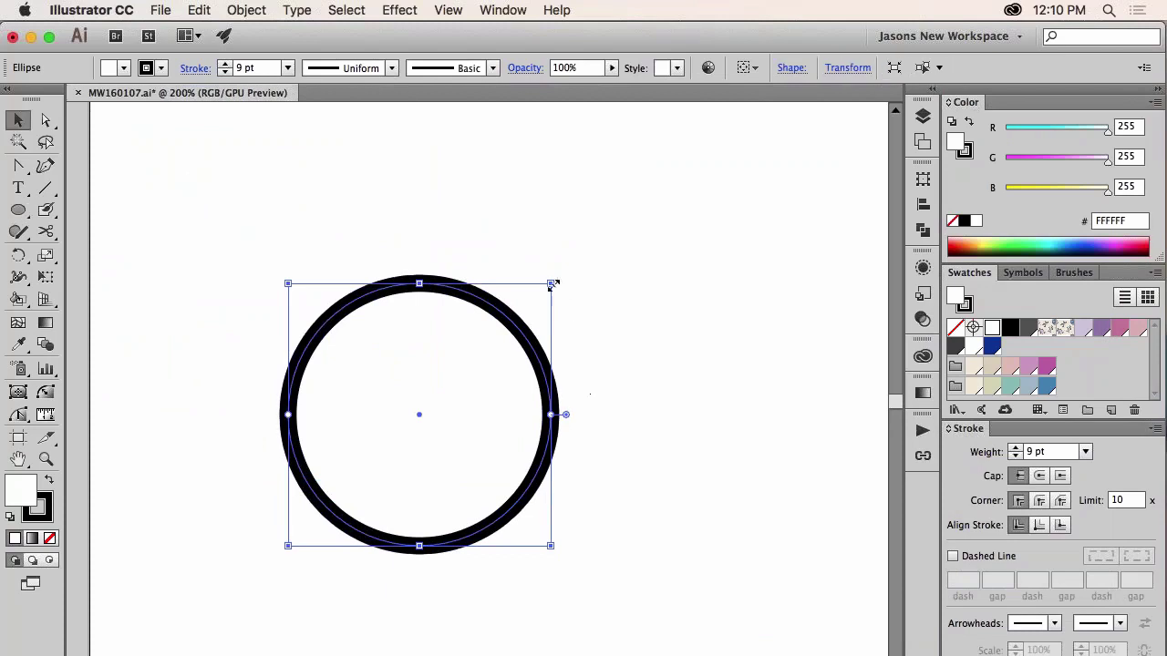
left_click_drag(551, 283, 368, 416)
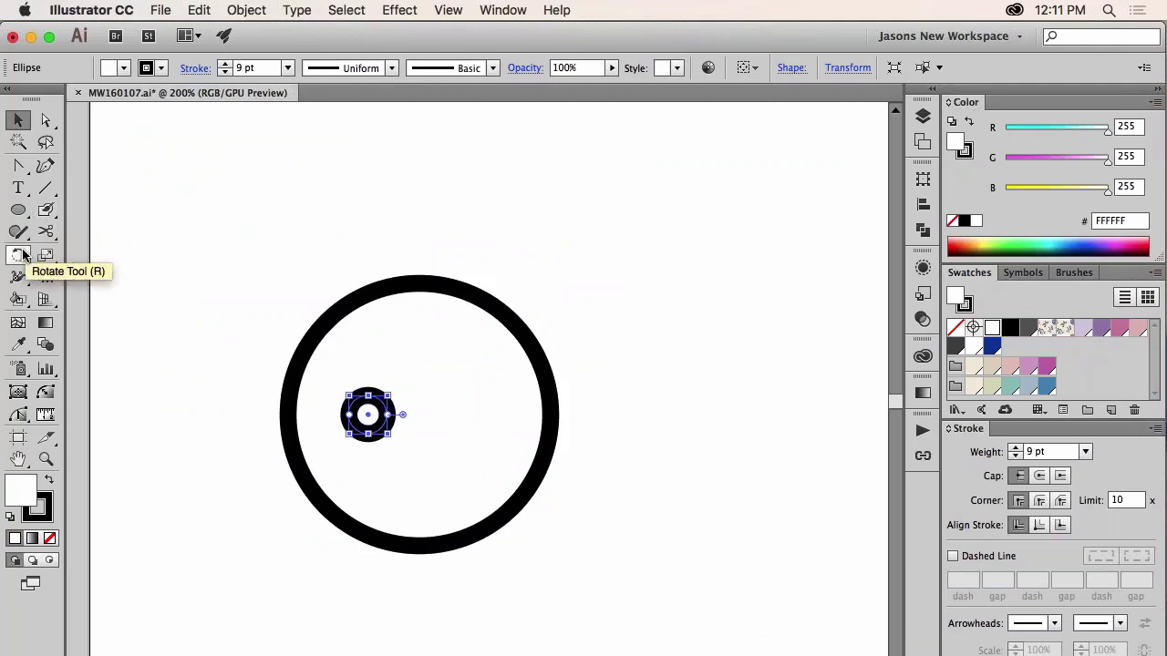
Step: Rotate a copy of the small circle 180° about the large circle's centre and deselect it
left_click(18, 255)
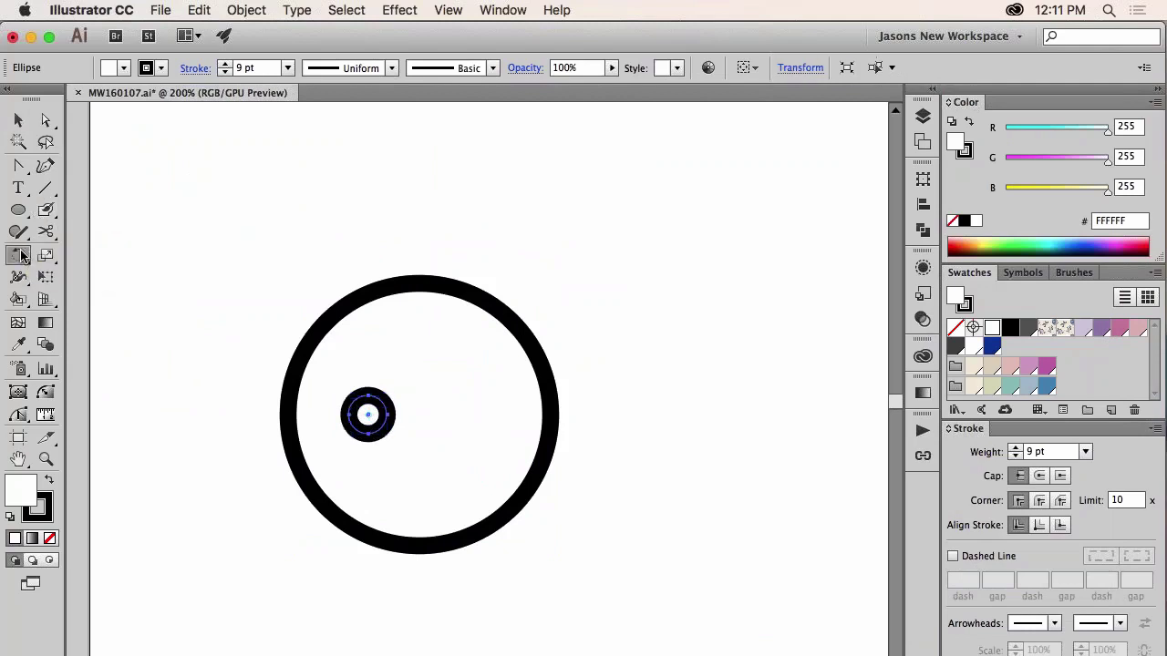
left_click(420, 416)
left_click_drag(369, 415, 485, 418)
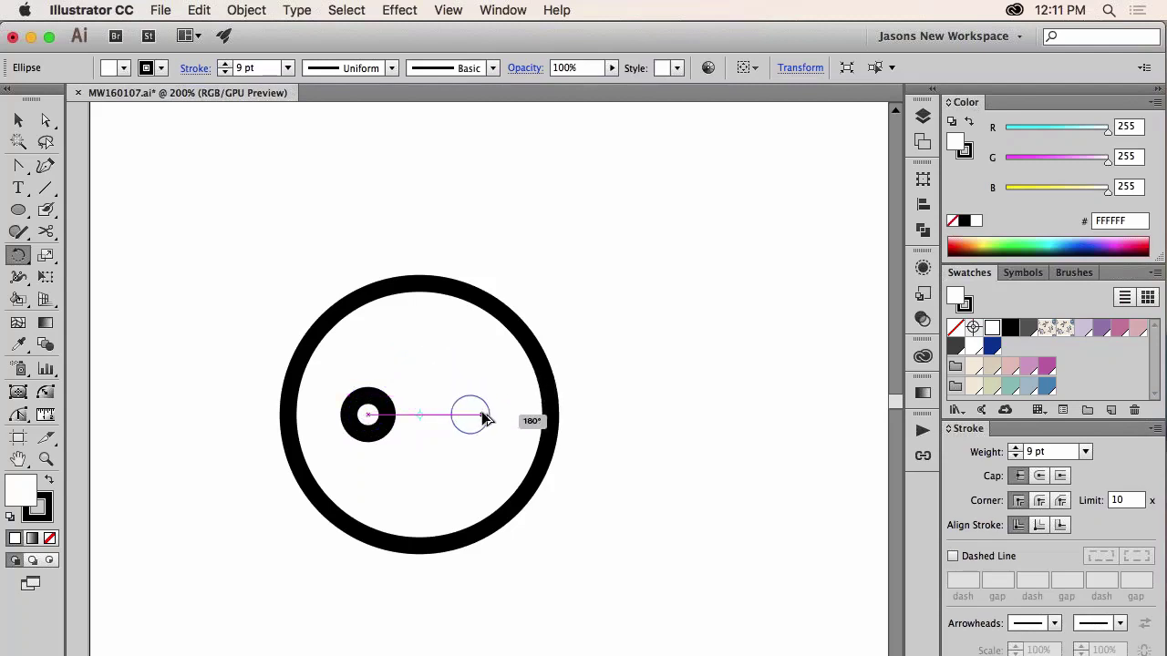
mouse_move(486, 418)
left_mouse_down()
mouse_move(425, 370)
mouse_move(458, 385)
mouse_move(473, 422)
left_mouse_up()
left_click_drag(471, 422, 471, 421)
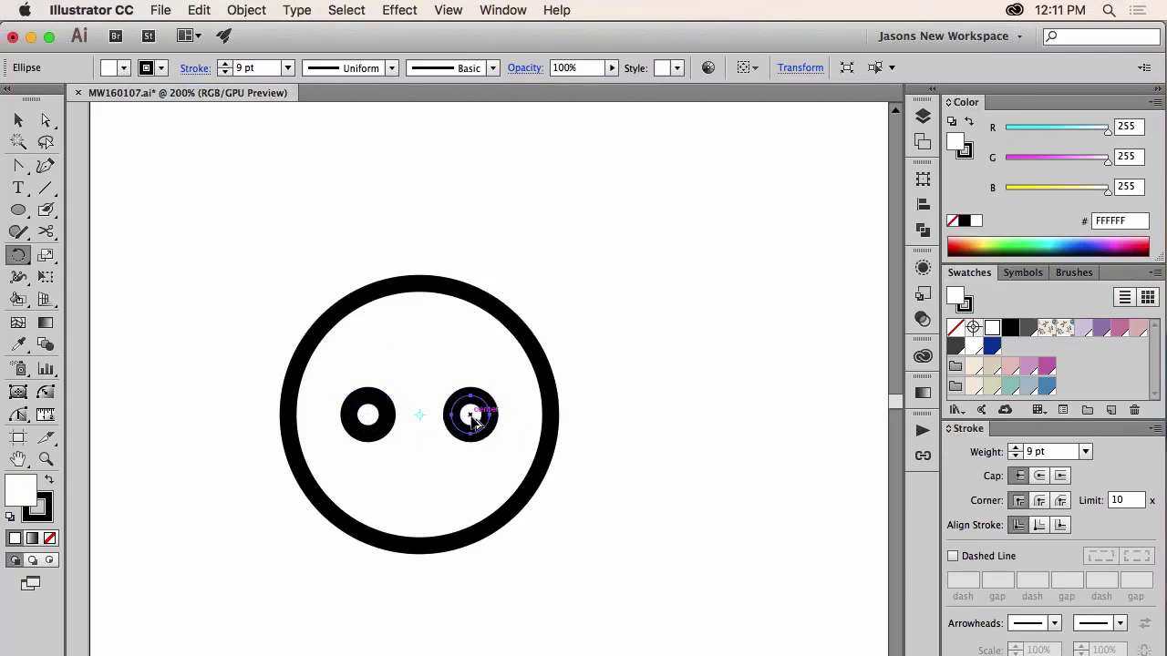
key("v")
left_click(572, 567)
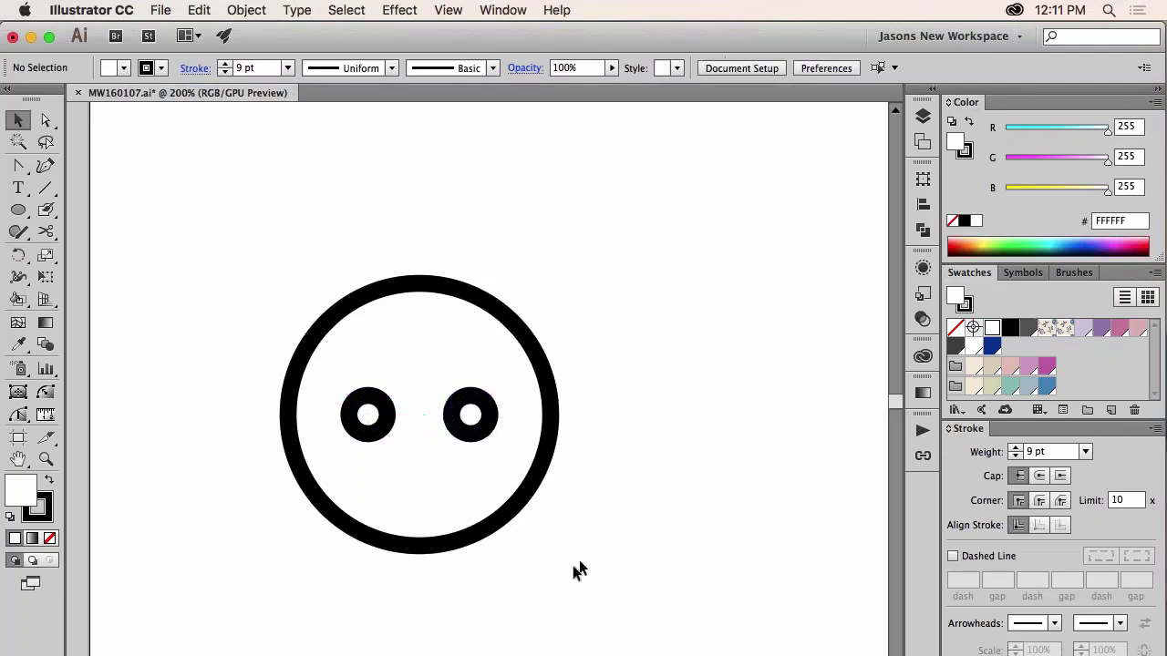
Step: Cut the two small circles out of the large circle with the Shape Builder tool, making a two-hole button shape, and deselect it
left_click_drag(251, 233, 252, 234)
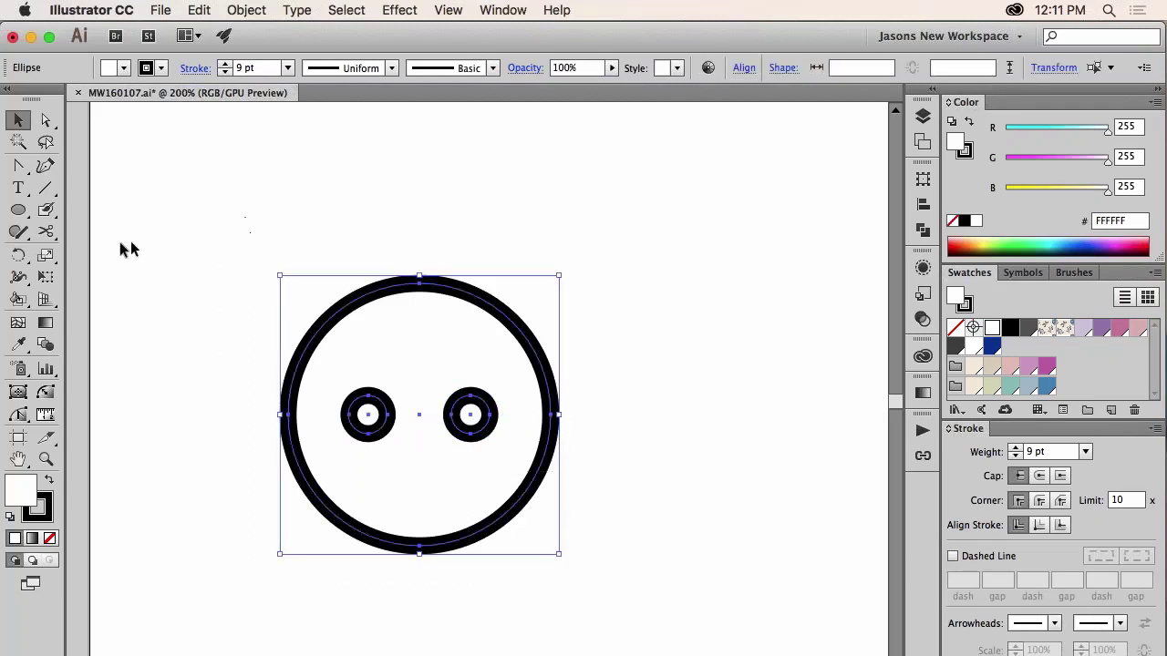
left_click_drag(20, 300, 85, 300)
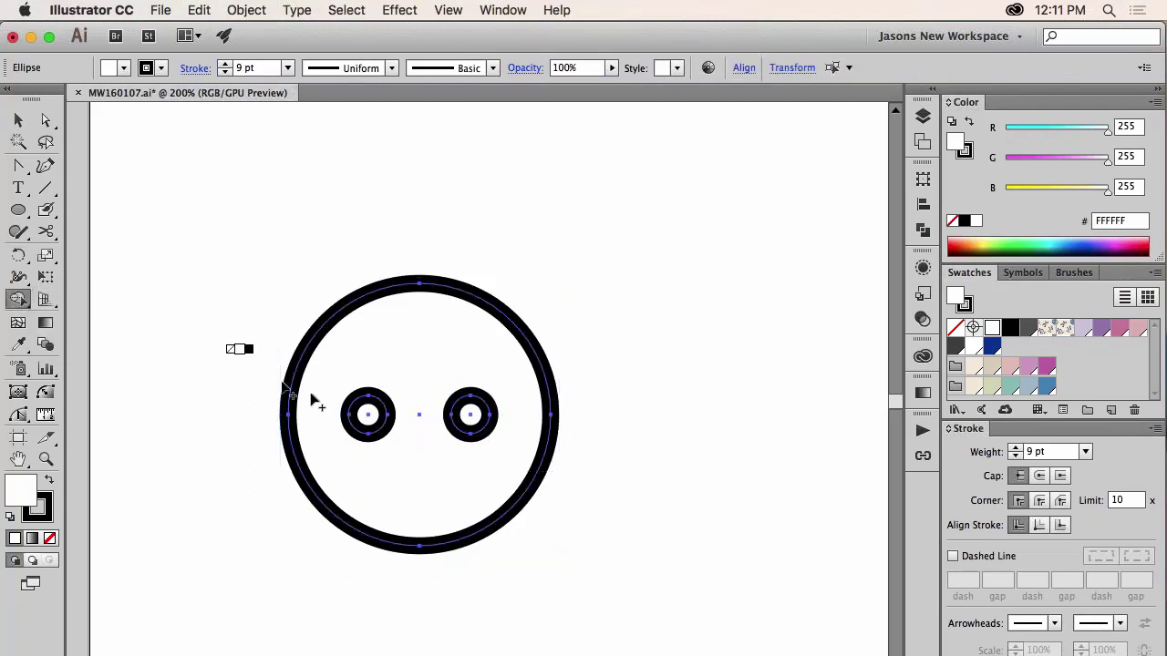
left_click(375, 421)
left_click(473, 421)
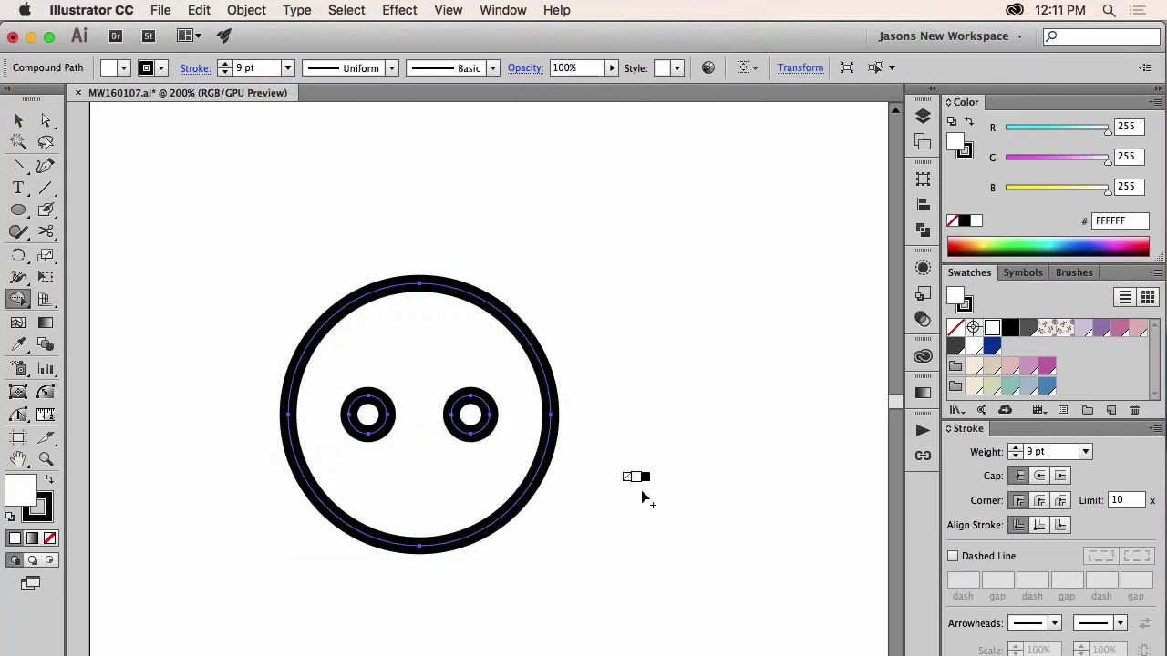
key("v")
left_click(643, 492)
Step: Fill the button shape with the beige Goldy Locks swatch and deselect it
key("a")
left_click(529, 474)
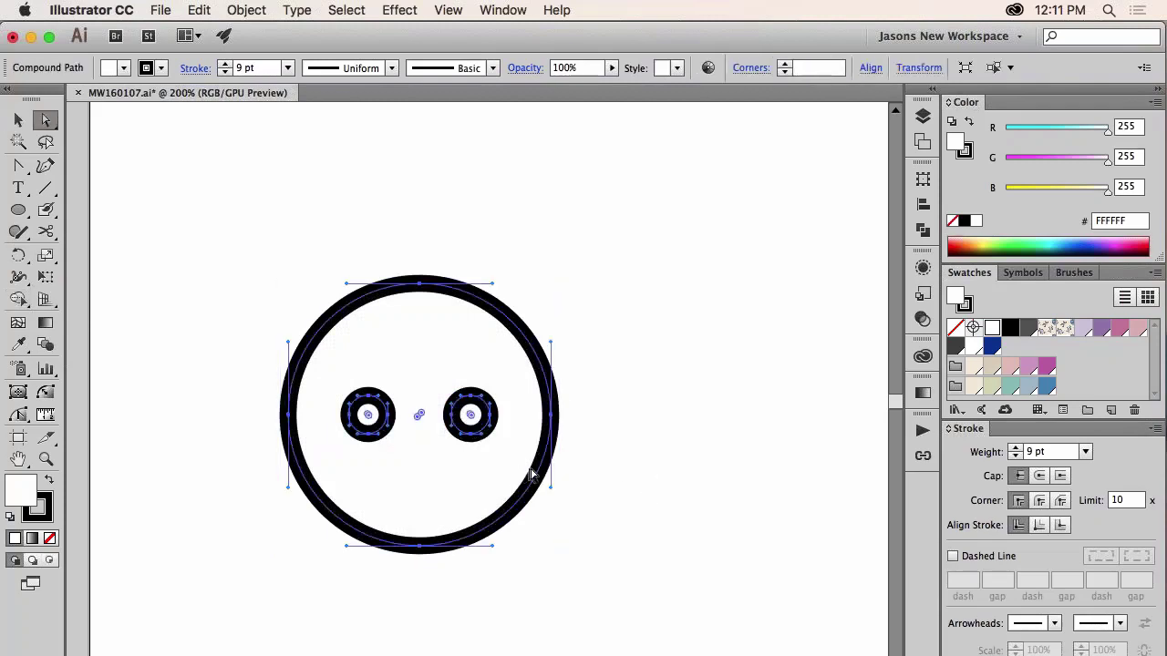
left_click(992, 365)
left_click(768, 417)
Step: Place two copies of the beige button on the artboard, one lower near the centre and one at the upper right, and deselect
key("super+minus")
key("super+minus")
key("super+minus")
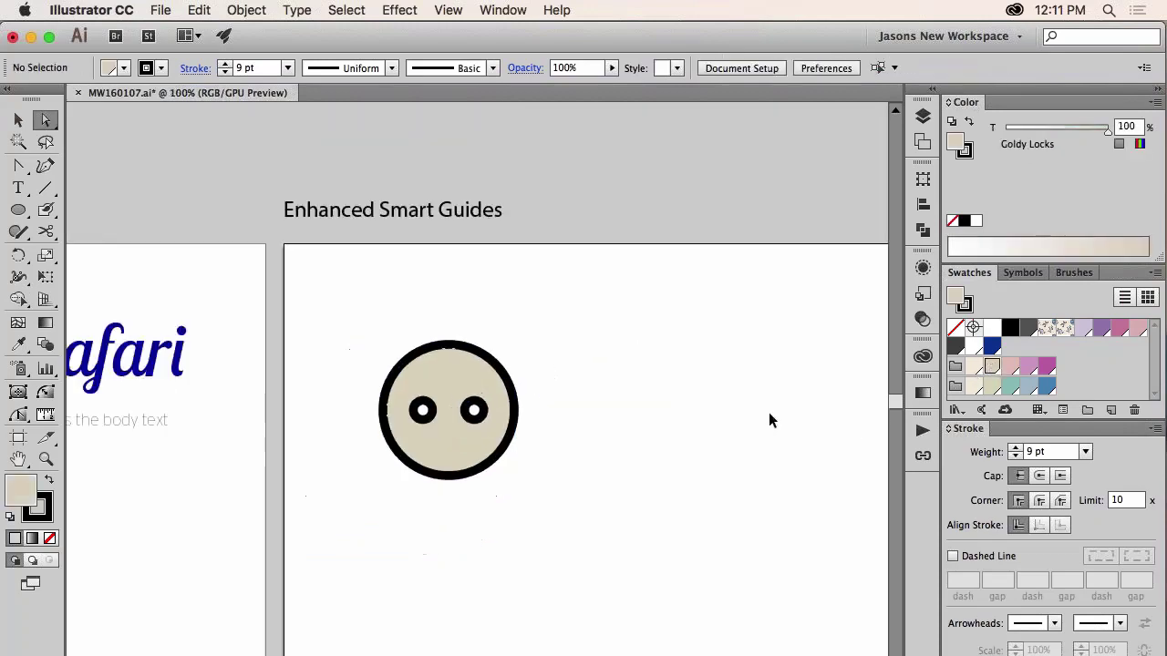
key("v")
scroll(576, 483, "right", 2)
scroll(576, 485, "right", 1)
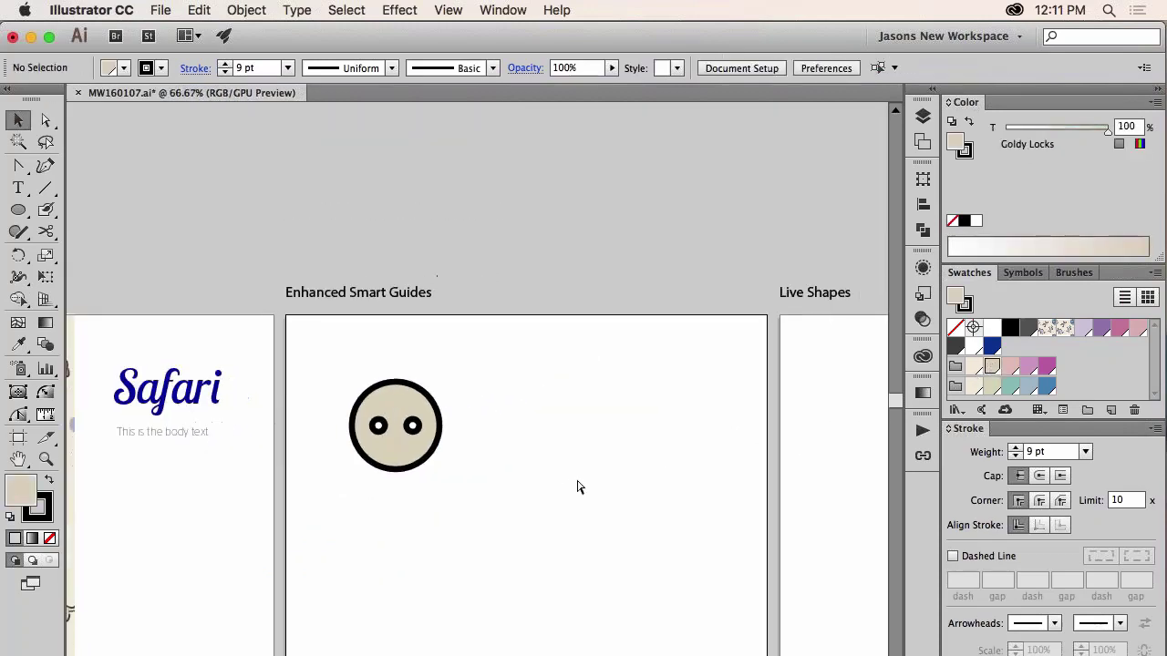
key("super+equal")
left_click(370, 463)
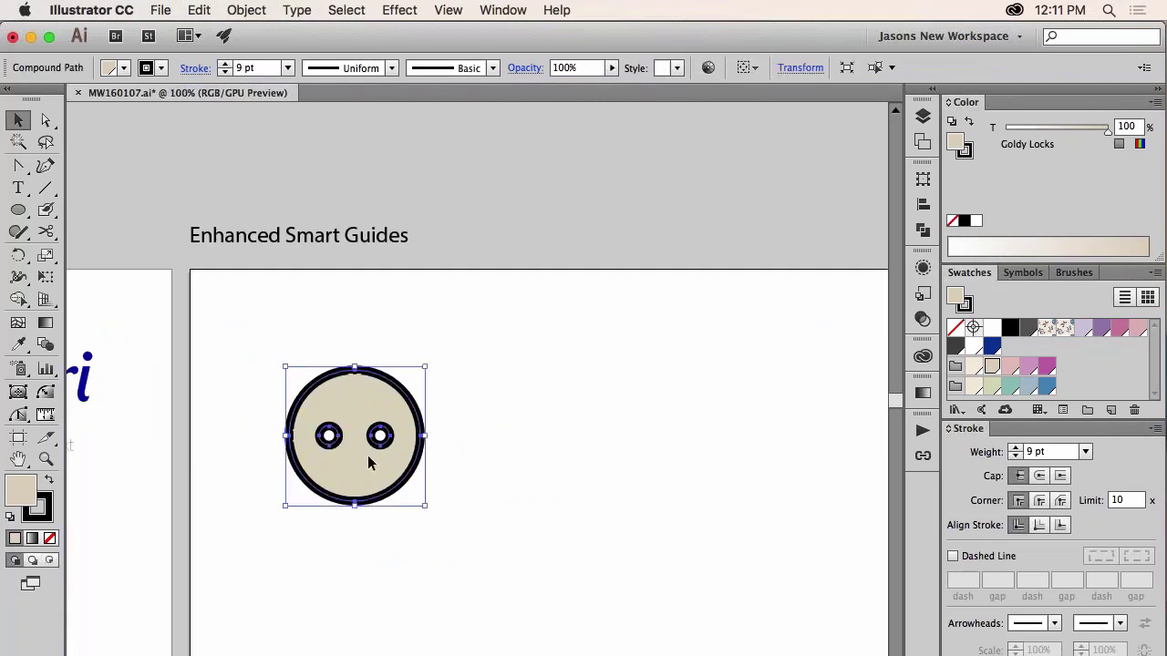
left_click_drag(369, 463, 802, 451)
scroll(764, 546, "down", 3)
scroll(764, 547, "right", 2)
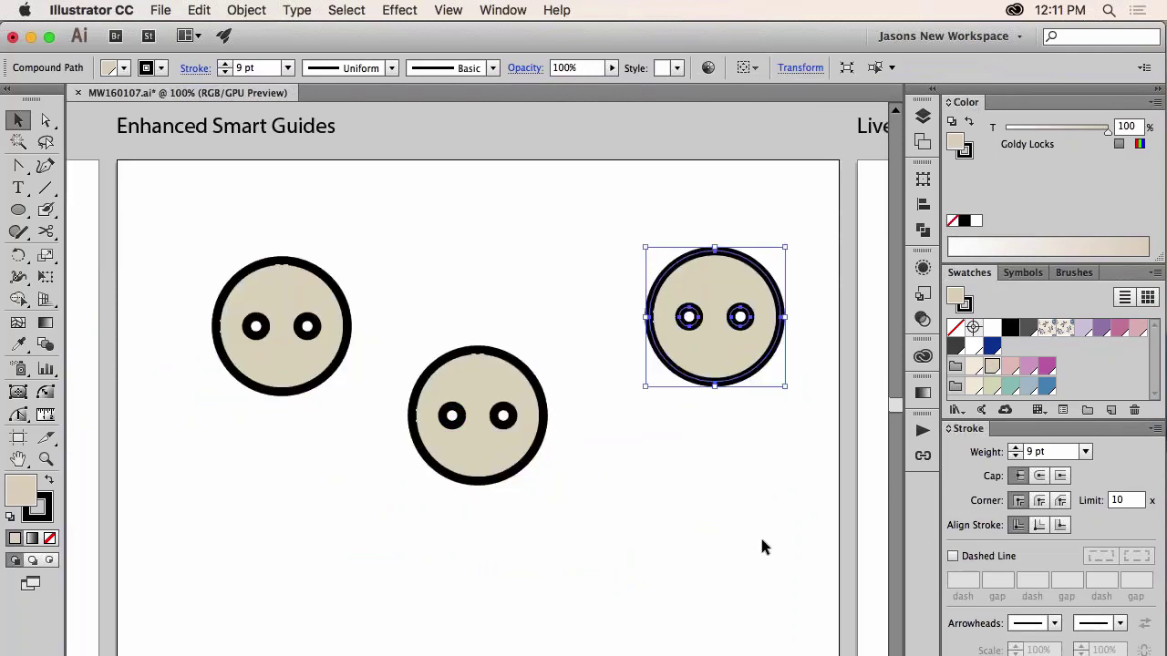
scroll(764, 546, "down", 2)
scroll(764, 547, "right", 1)
left_click(761, 545)
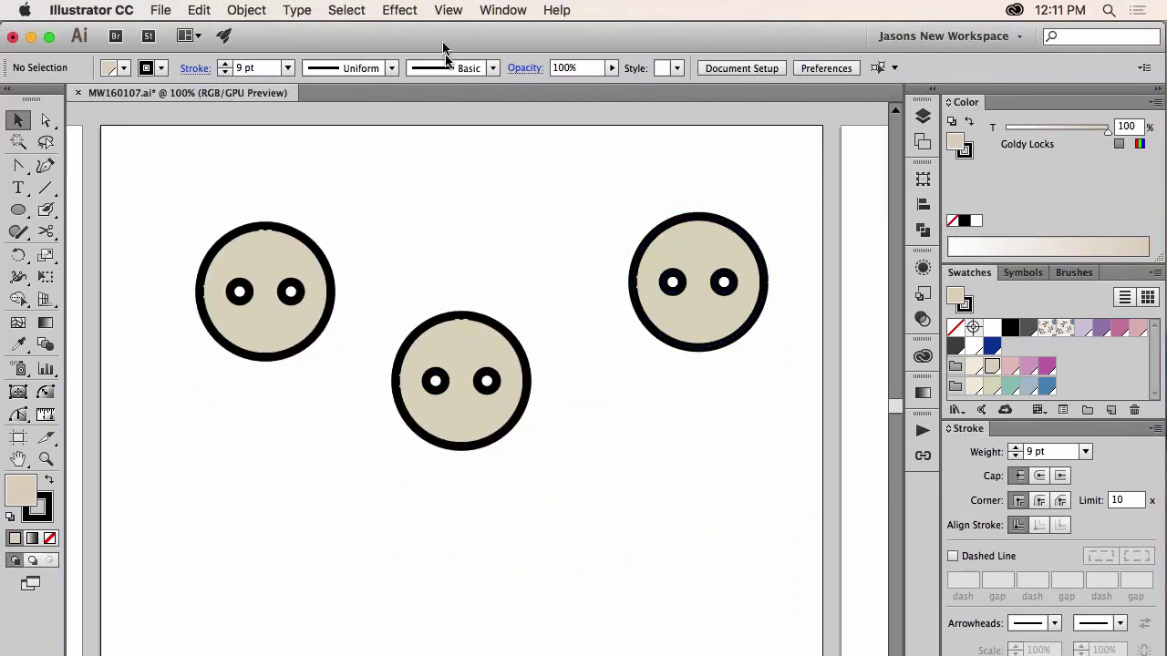
Step: Using Smart Guides, move the left and right buttons level with the middle one, with equal 0.875 in gaps
left_click(443, 10)
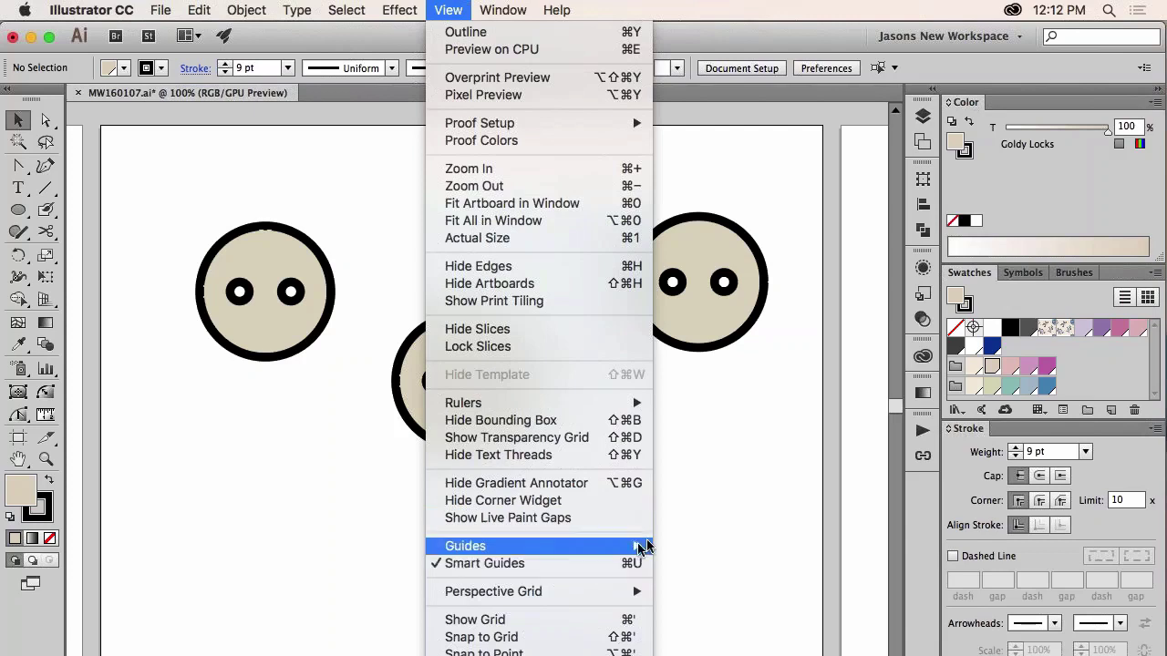
left_click(697, 485)
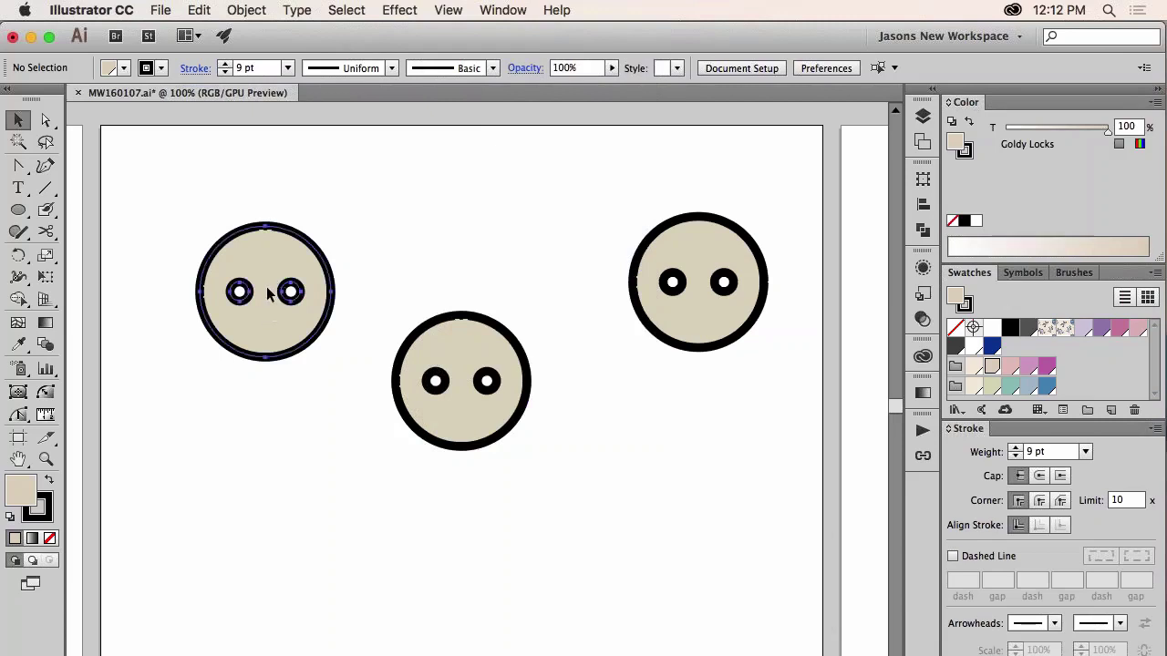
left_click_drag(270, 290, 277, 383)
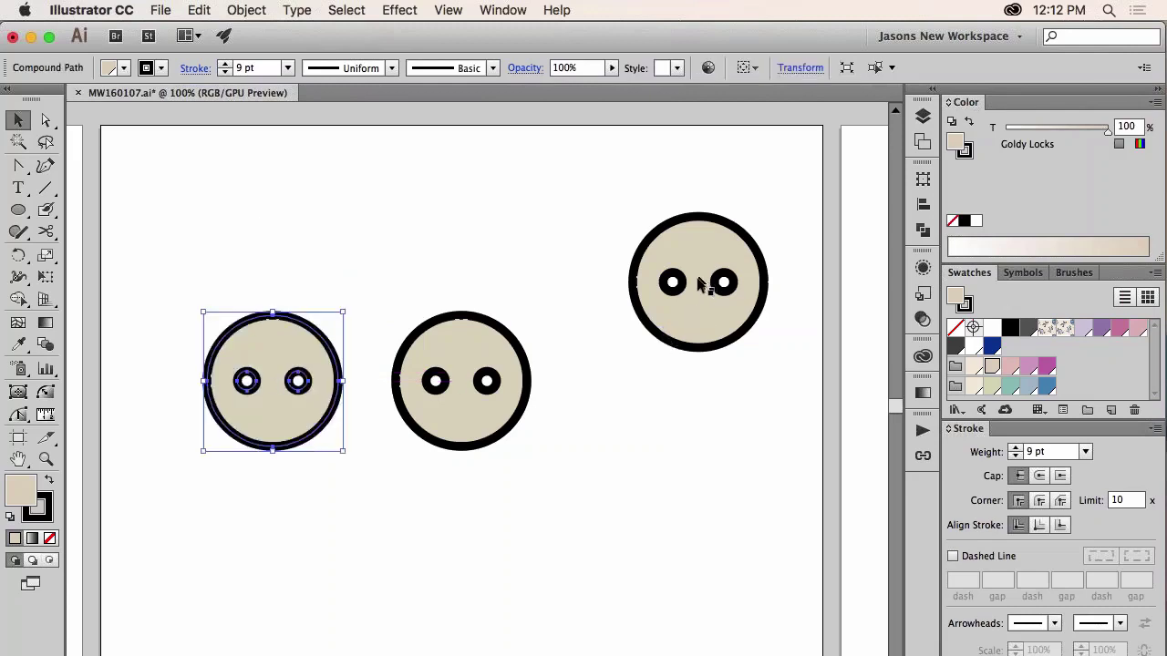
left_click_drag(698, 285, 649, 398)
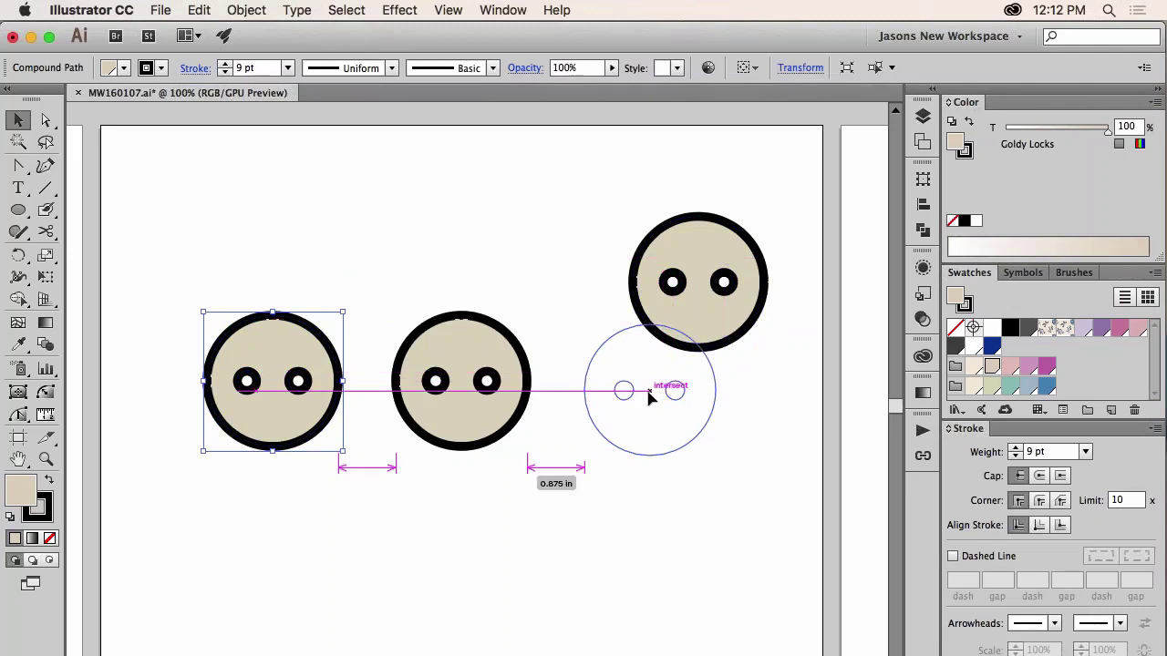
left_click_drag(649, 397, 649, 397)
left_click(649, 510)
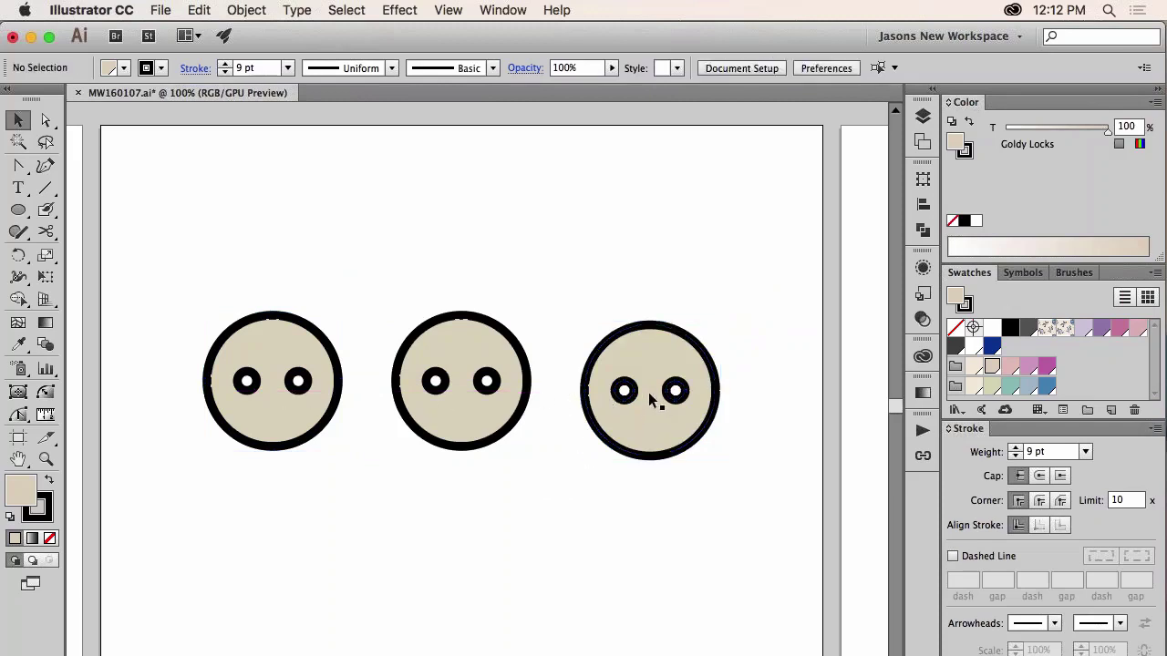
left_click_drag(653, 404, 651, 392)
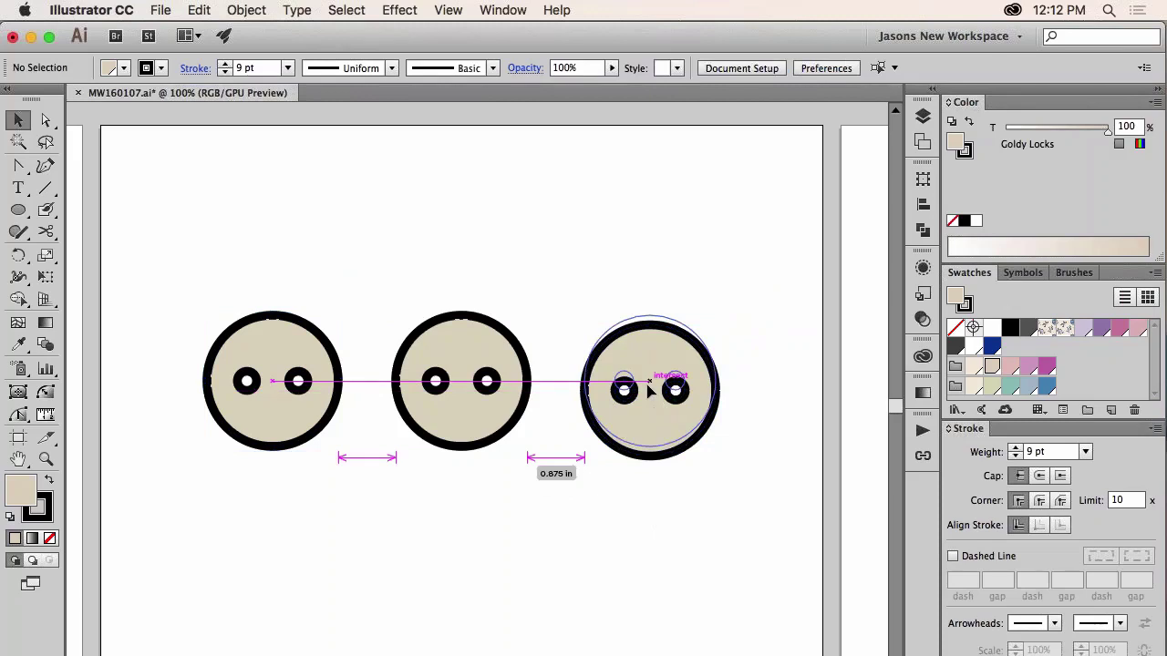
left_click_drag(648, 390, 649, 389)
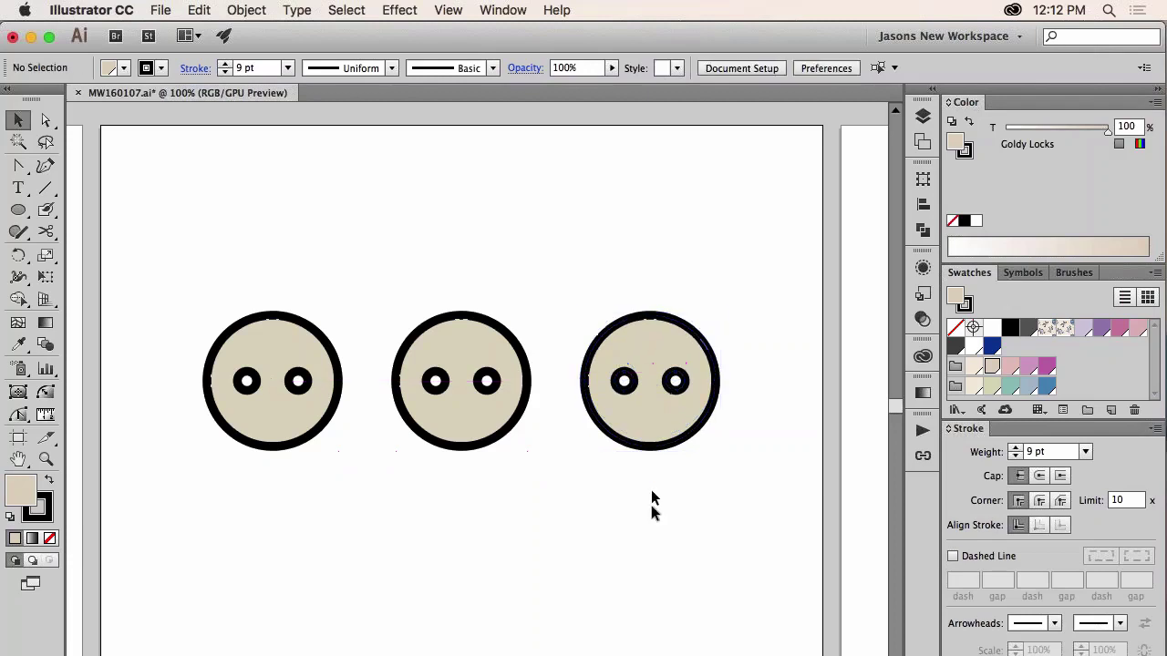
Step: Spread the outer buttons farther apart with Smart Guides, leaving equal 1.875 in gaps to the middle button, and deselect
left_click_drag(263, 384, 198, 385)
left_click_drag(453, 398, 458, 381)
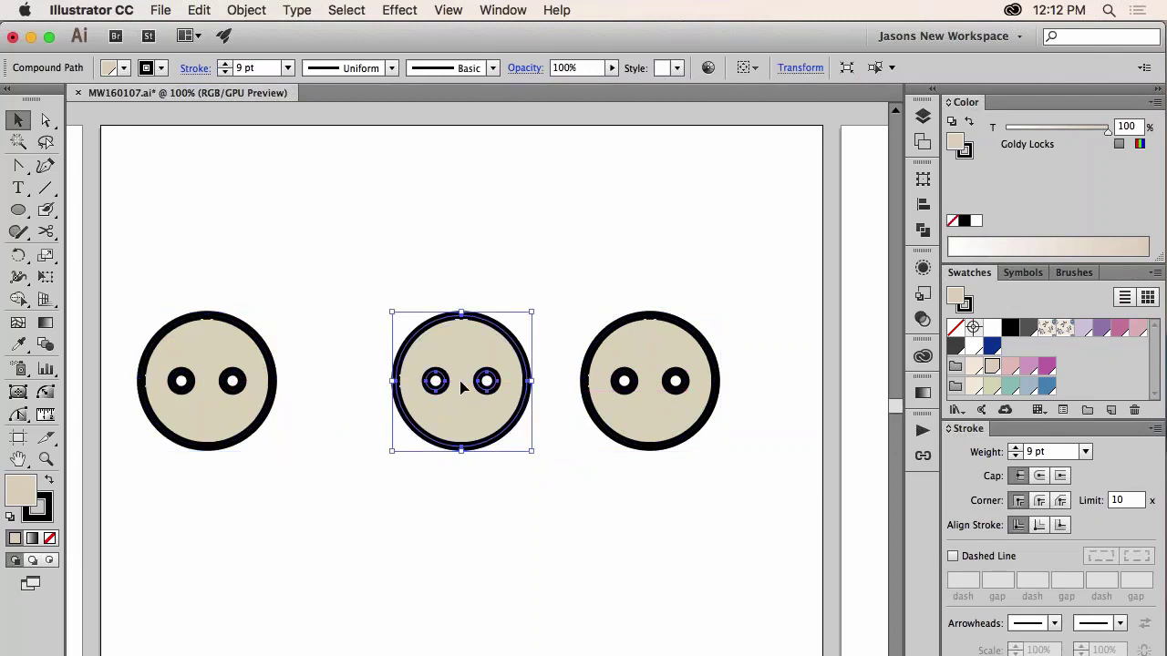
left_click_drag(659, 383, 716, 385)
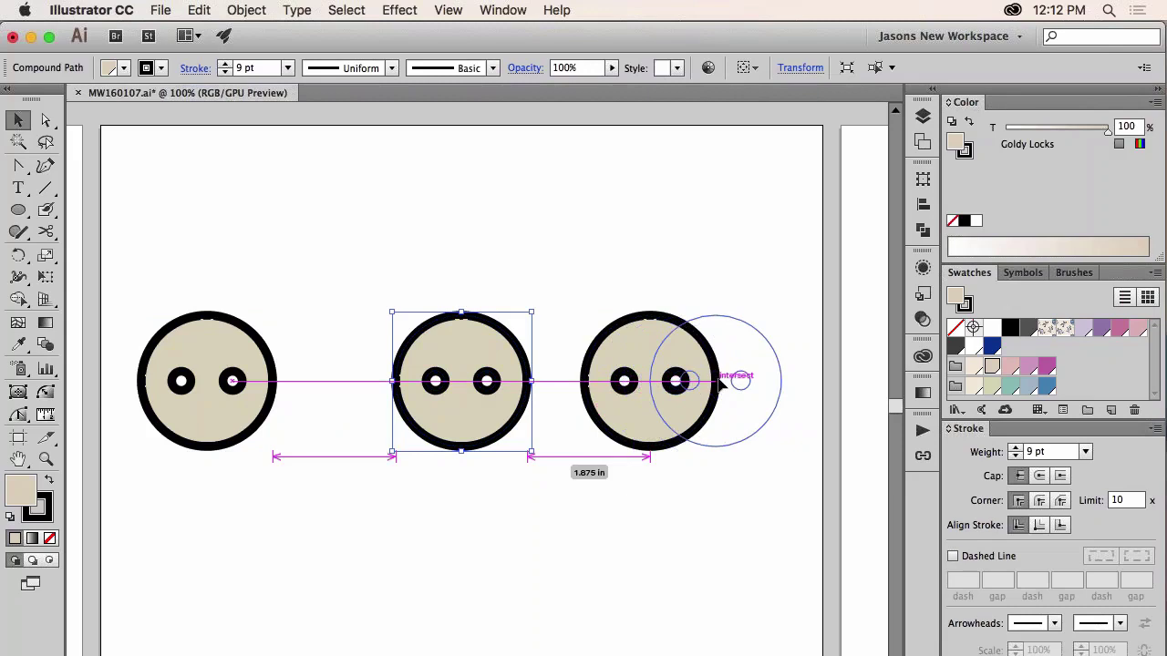
left_click_drag(717, 384, 714, 386)
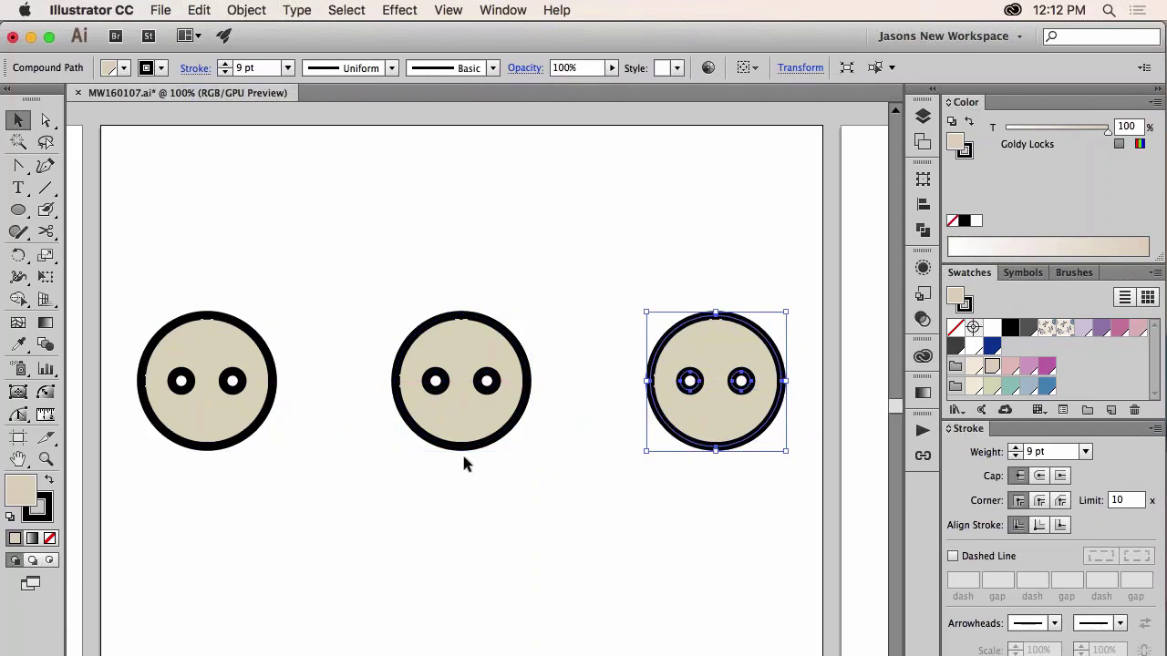
left_click(503, 526)
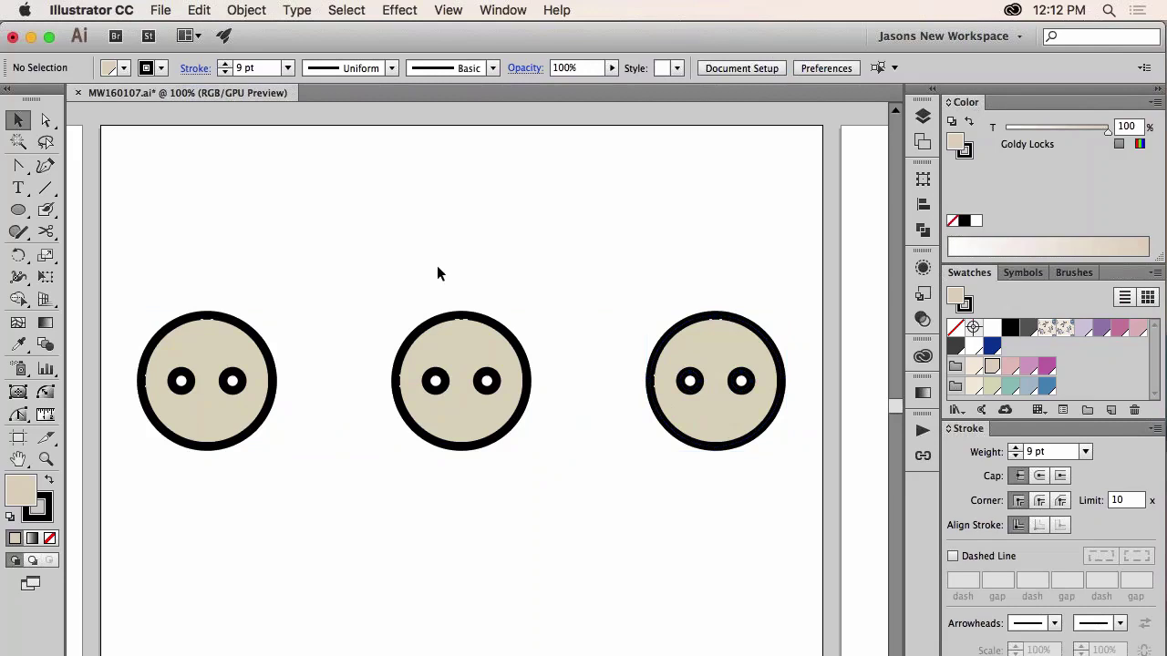
Step: Turn off Measurement Labels in the Smart Guides preferences, leaving Object Highlighting off and Spacing Guides on
left_click(441, 11)
left_click(441, 11)
left_click(125, 9)
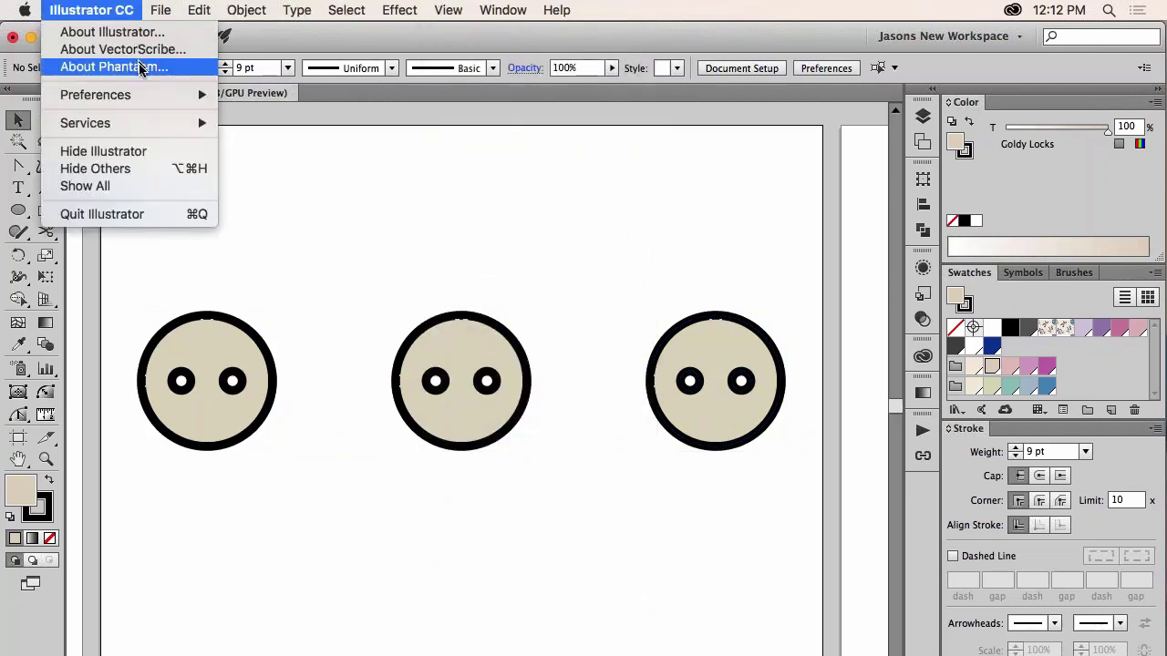
mouse_move(143, 98)
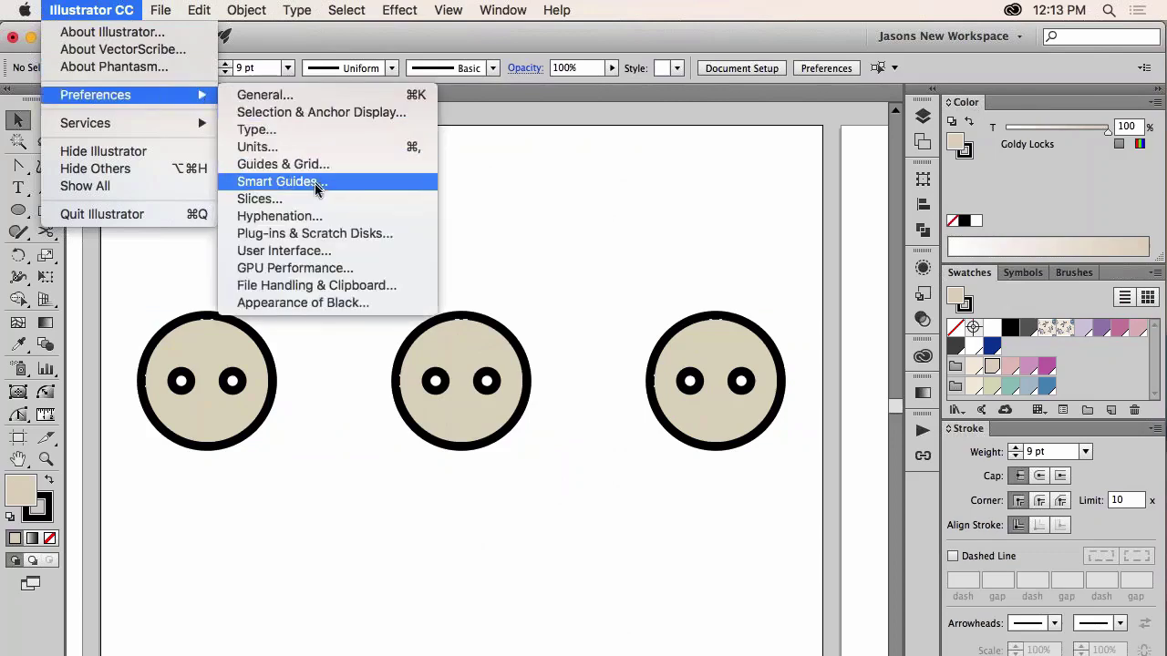
left_click(316, 184)
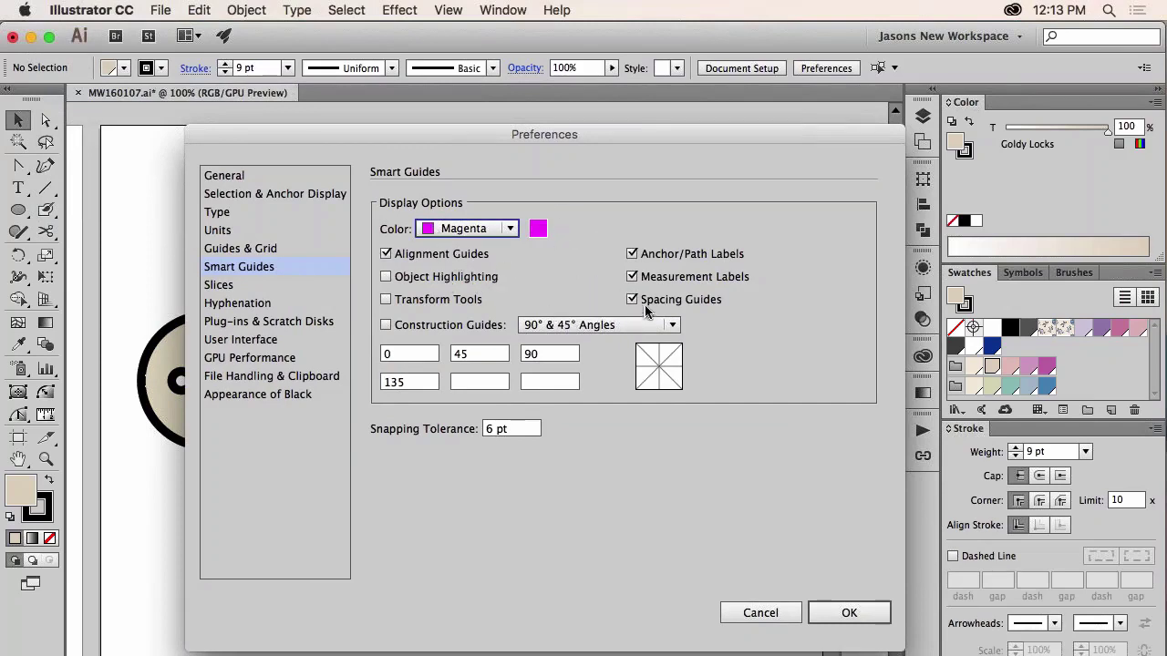
left_click(729, 276)
left_click(466, 284)
left_click(467, 285)
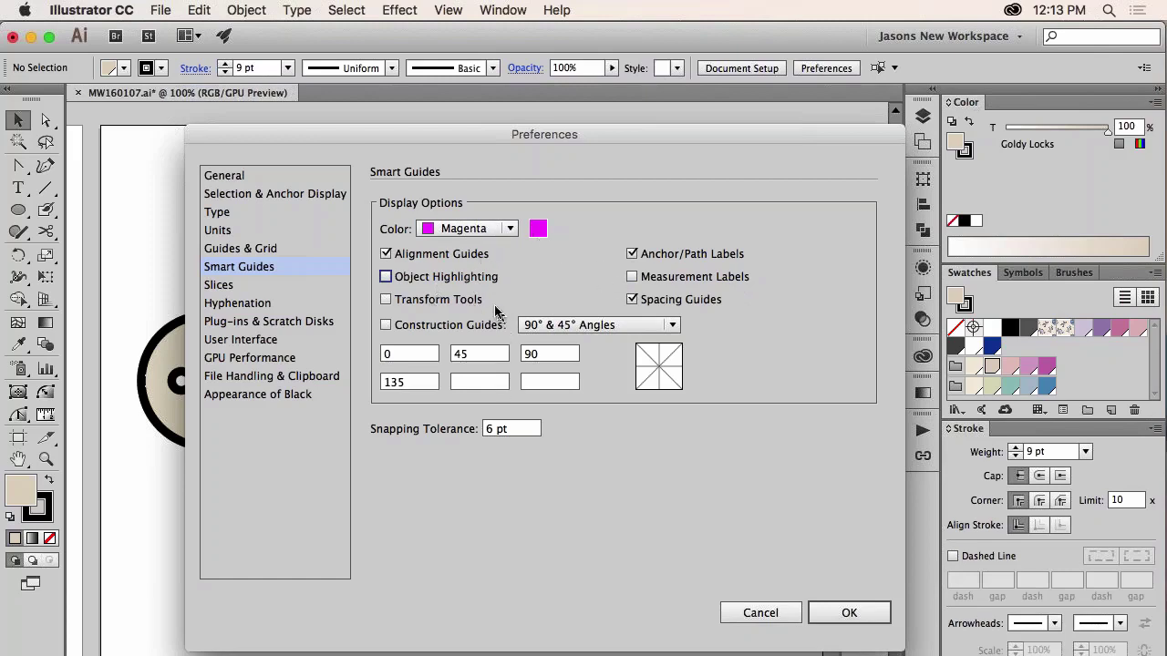
left_click(834, 616)
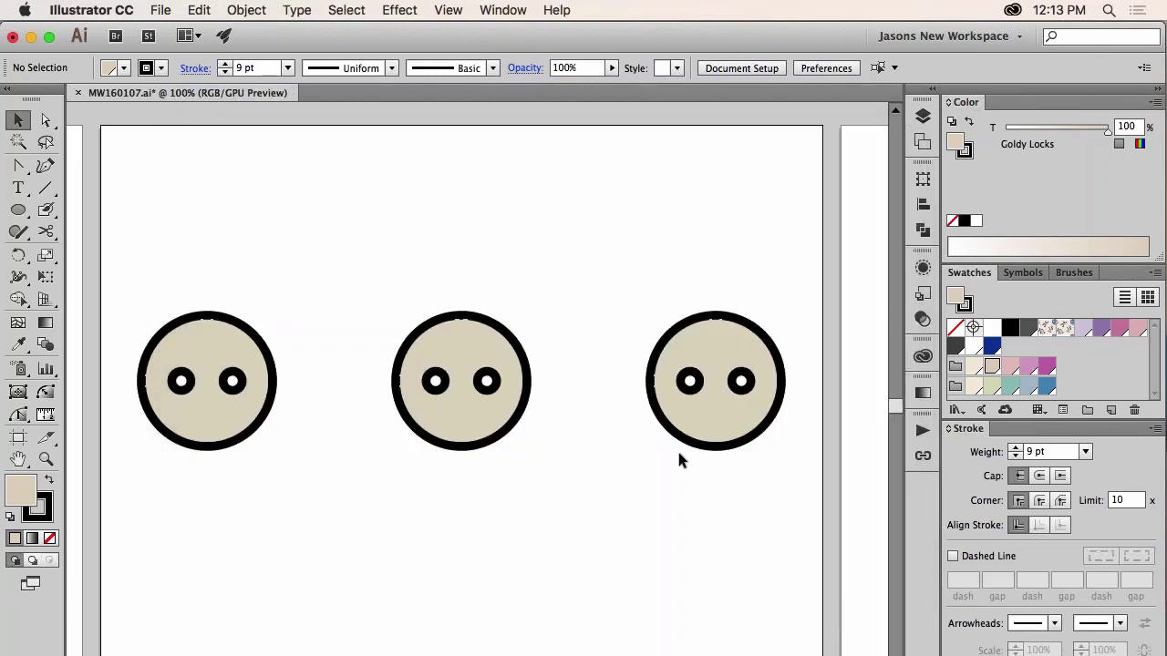
Step: On the Live Shapes artboard, draw a large circle in the upper-left area and a hexagon to its right
key("shift+Page_Down")
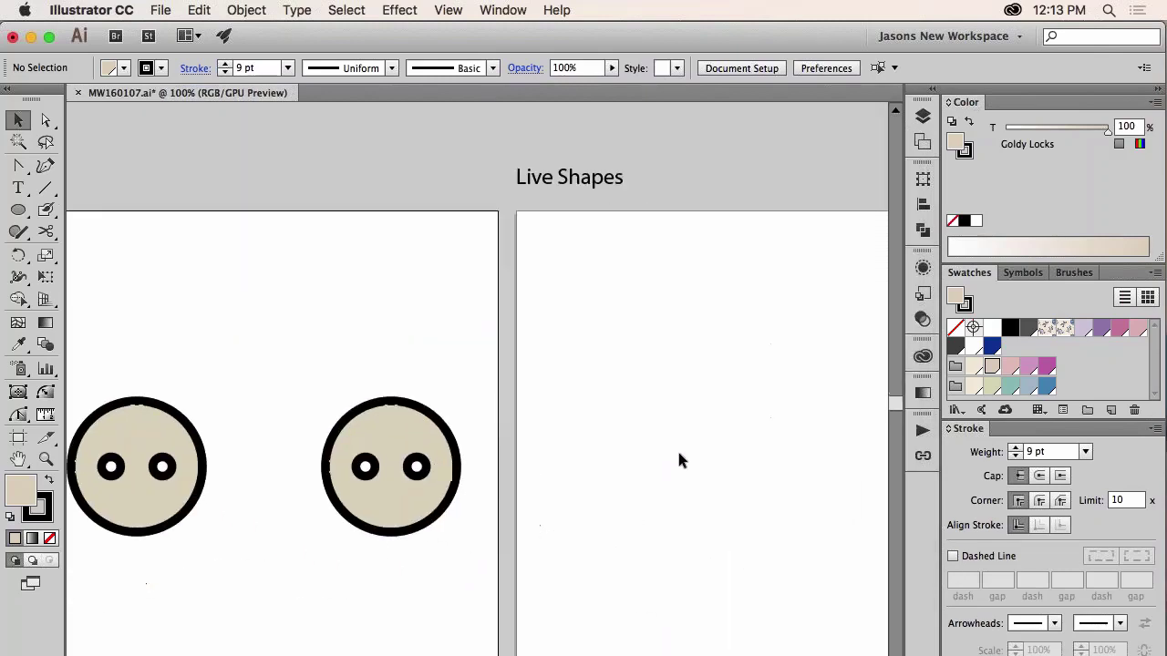
key("super+0")
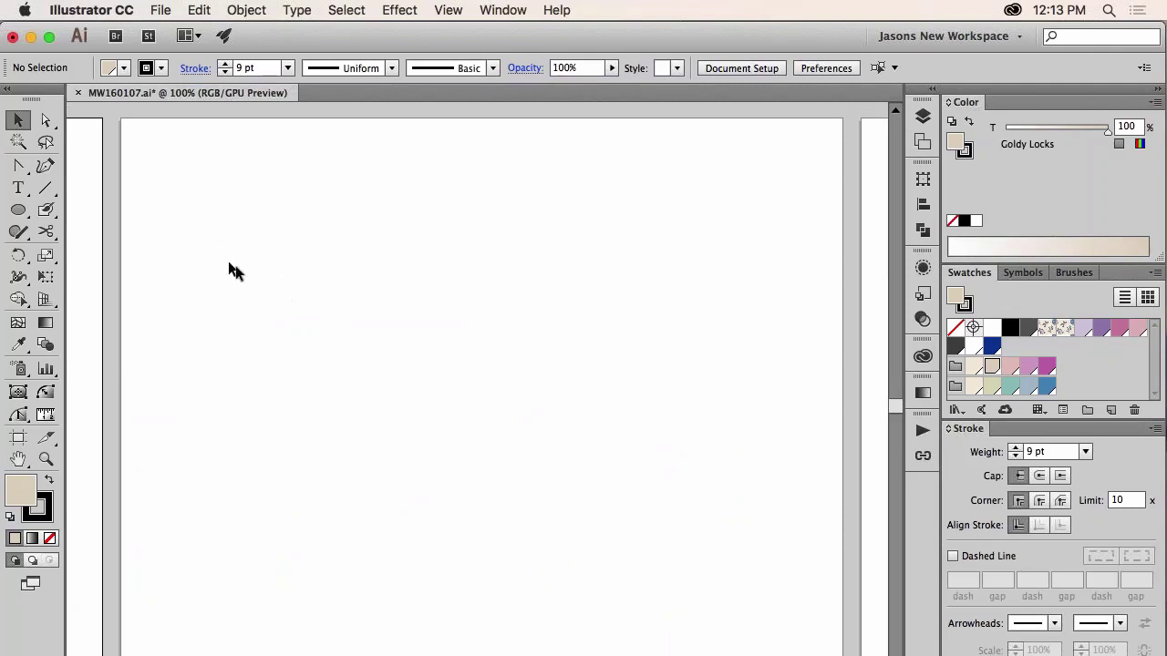
left_click(18, 210)
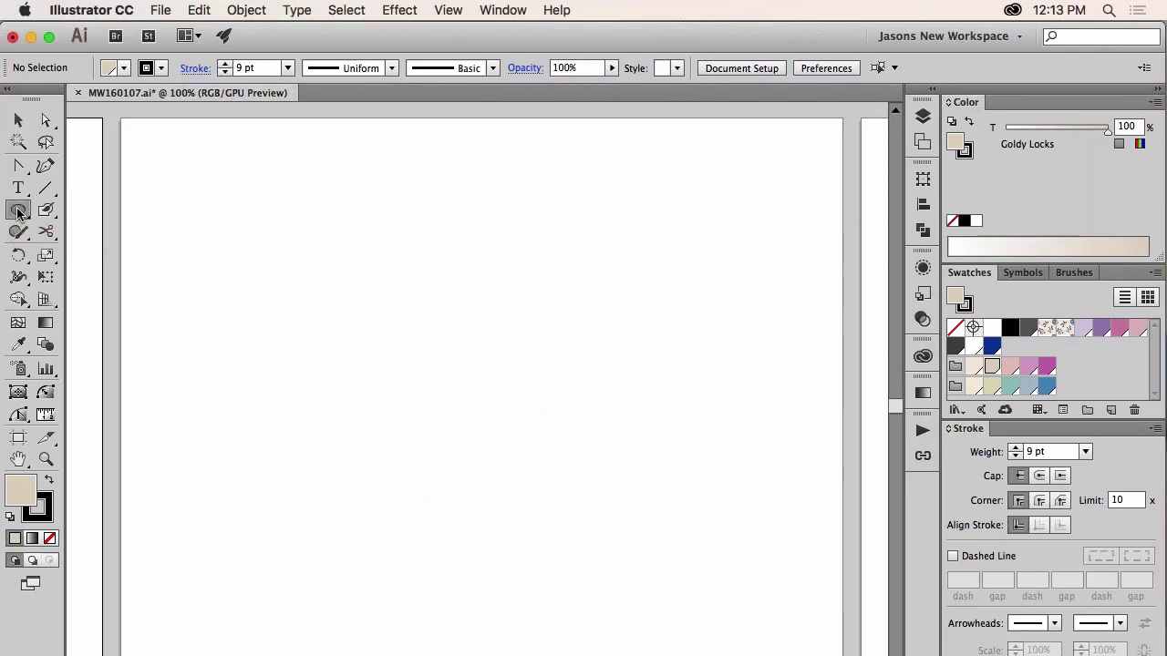
mouse_move(246, 192)
left_mouse_down()
mouse_move(440, 391)
mouse_move(420, 377)
mouse_move(386, 330)
mouse_move(464, 398)
mouse_move(471, 428)
mouse_move(469, 395)
mouse_move(468, 415)
left_mouse_up()
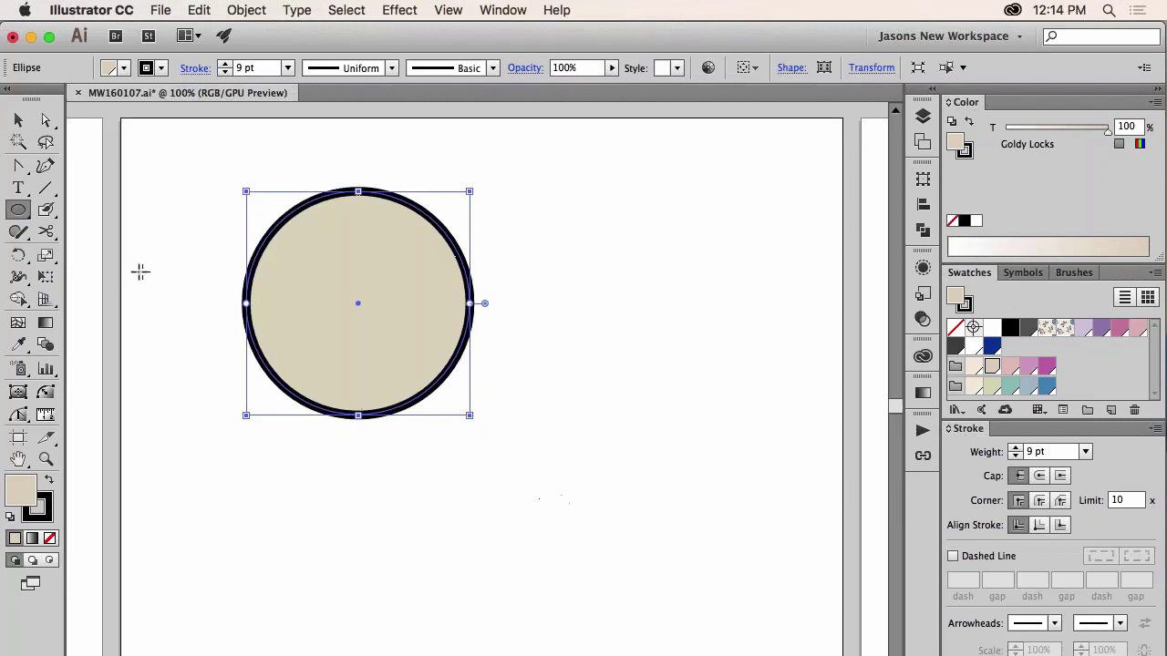
left_click_drag(18, 213, 108, 284)
left_click_drag(617, 239, 742, 465)
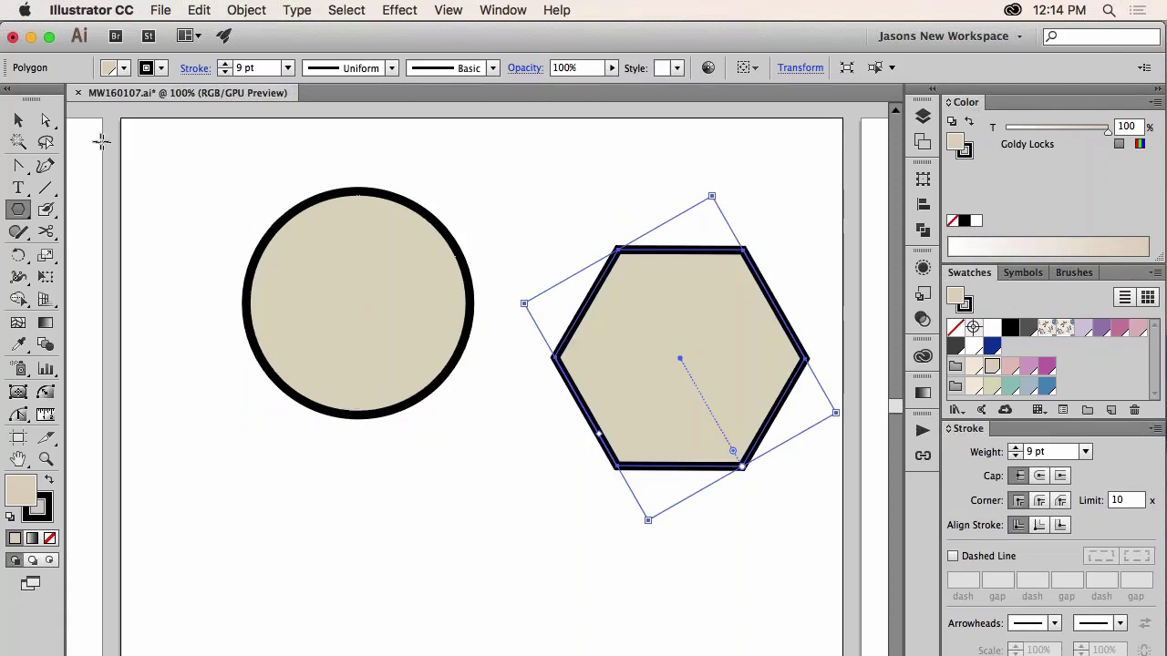
Step: Shrink the circle about its centre to a diameter of about 3.22 in
left_click(18, 119)
left_click(377, 326)
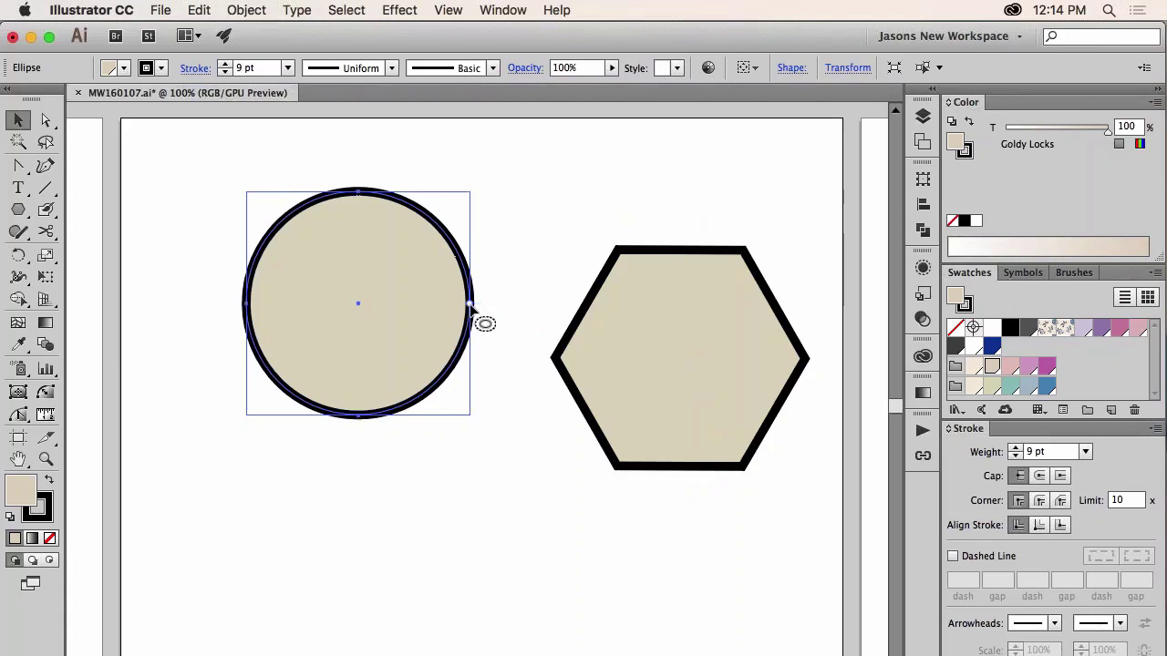
mouse_move(471, 305)
left_mouse_down()
mouse_move(400, 302)
mouse_move(504, 304)
mouse_move(395, 305)
mouse_move(460, 321)
left_mouse_up()
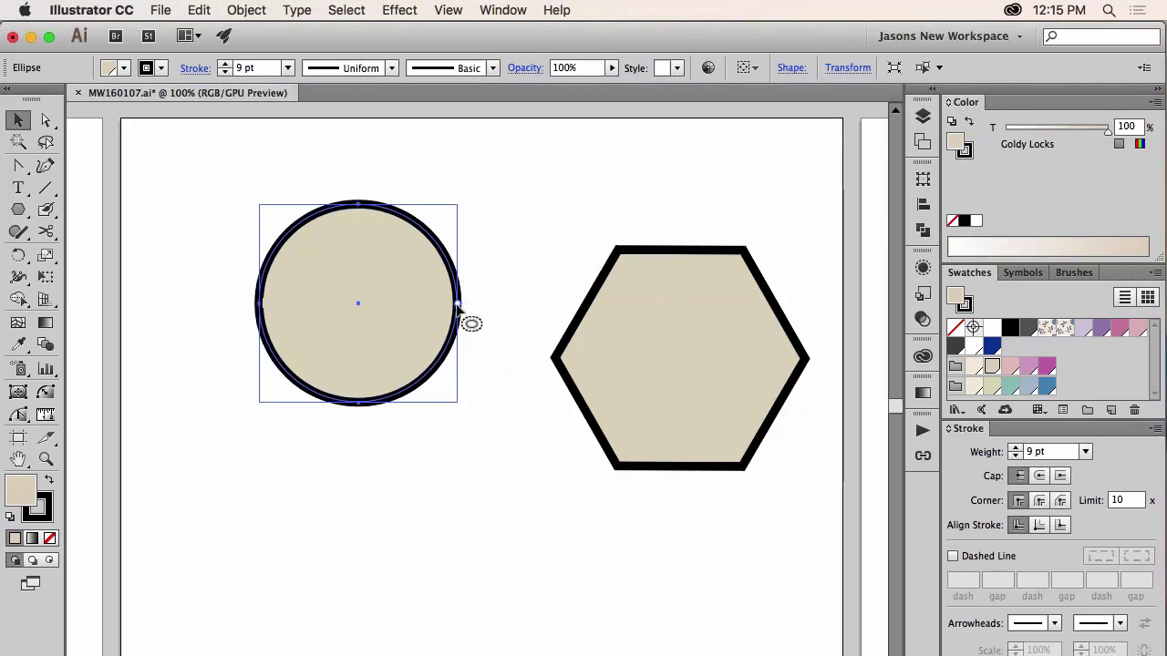
left_click_drag(461, 310, 481, 346)
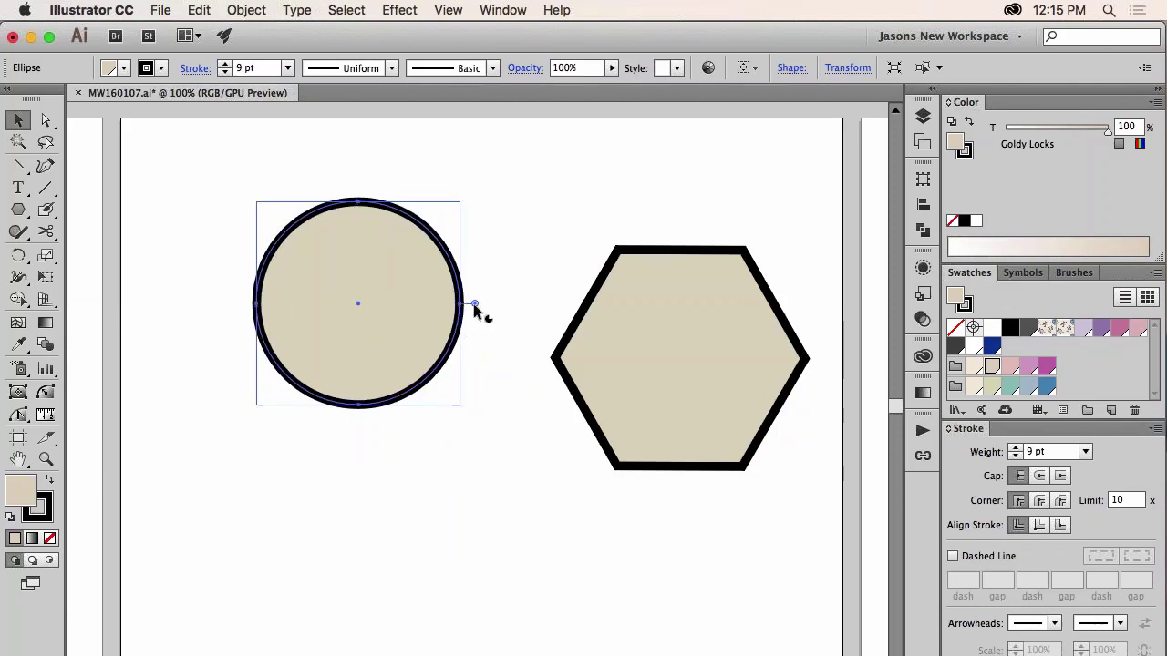
Step: Open a pie wedge of about 32° in the circle's upper-right part and display the Transform panel
left_click_drag(475, 304, 457, 241)
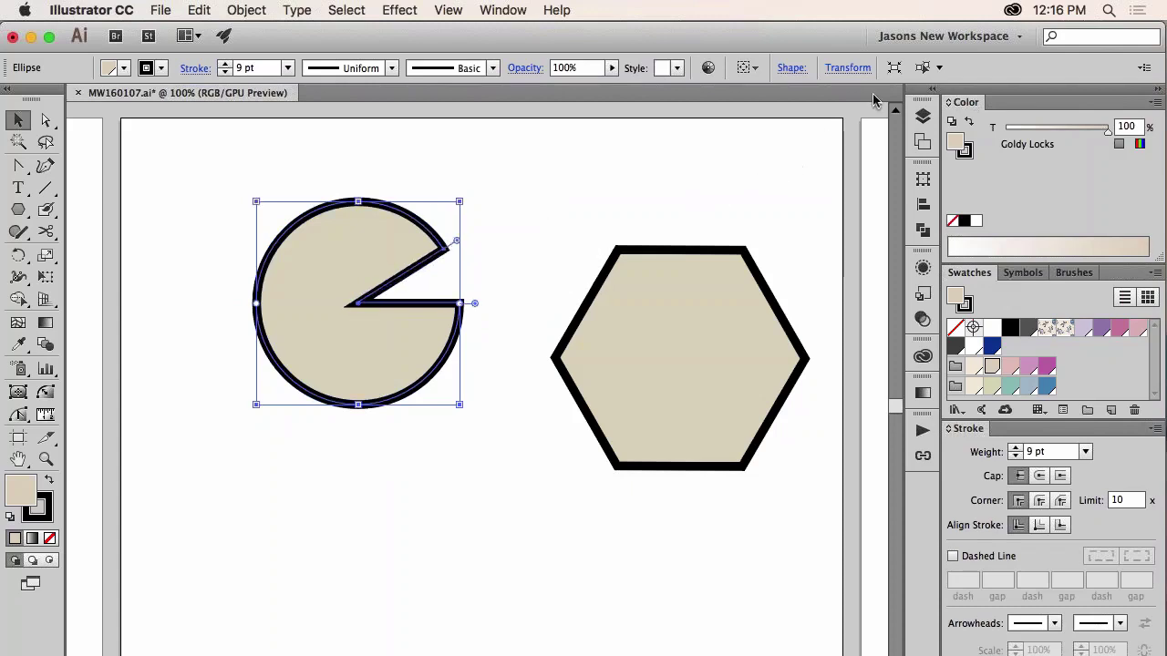
left_click(849, 68)
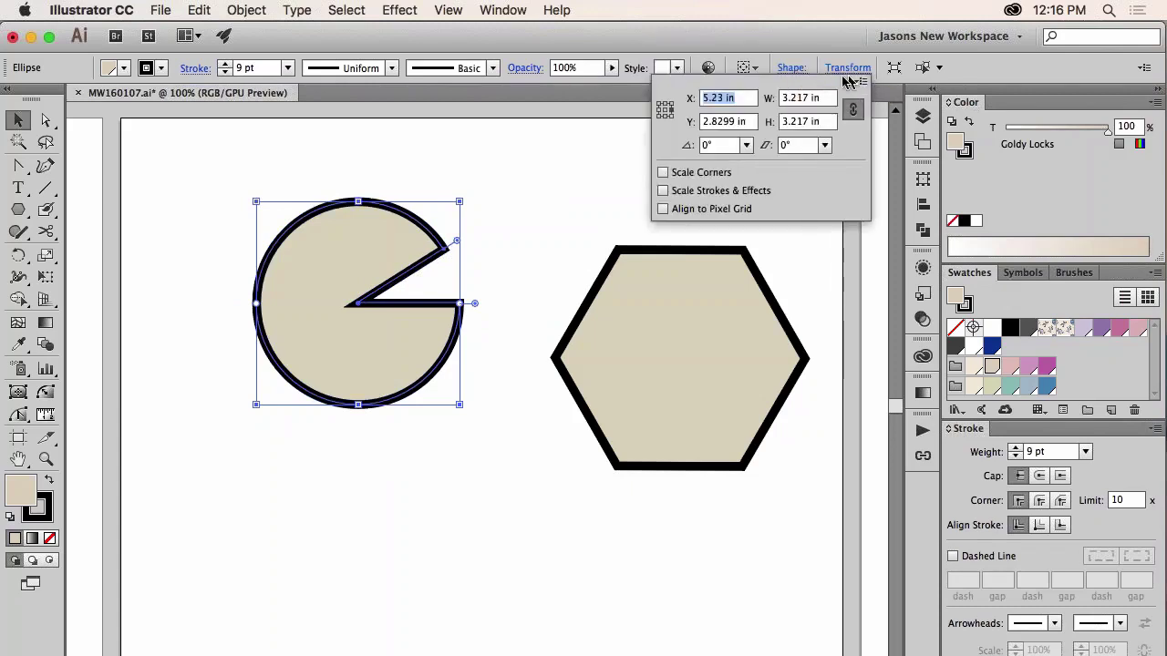
left_click(517, 10)
left_click(516, 10)
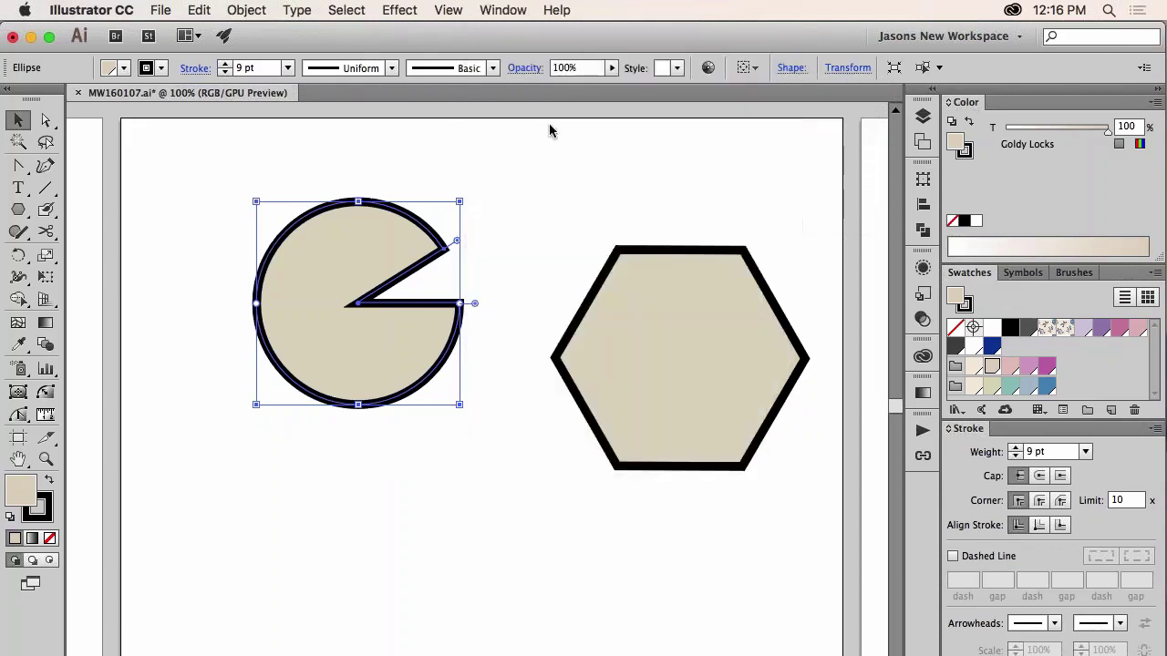
left_click(567, 202)
left_click(506, 9)
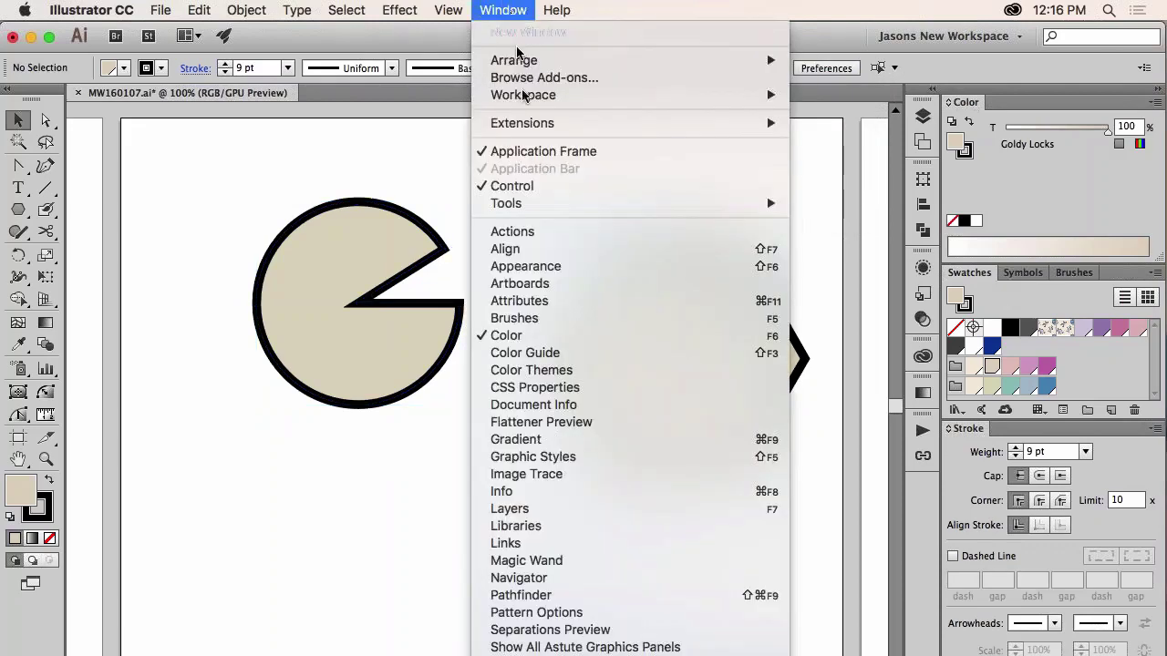
scroll(588, 511, "down", 5)
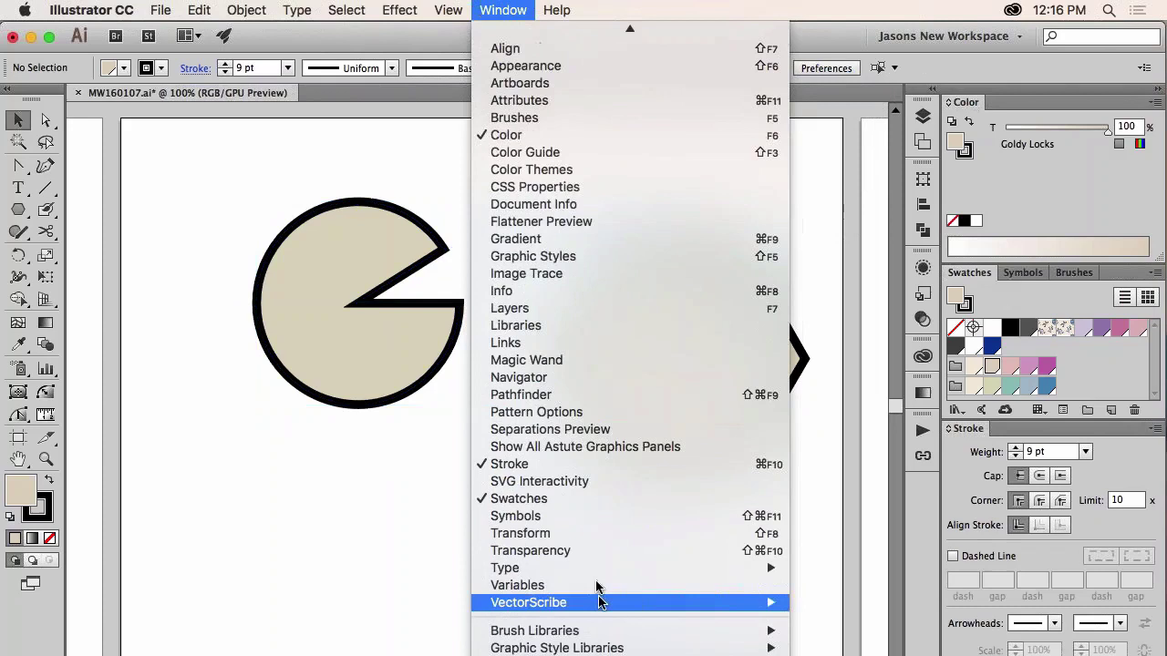
left_click(593, 533)
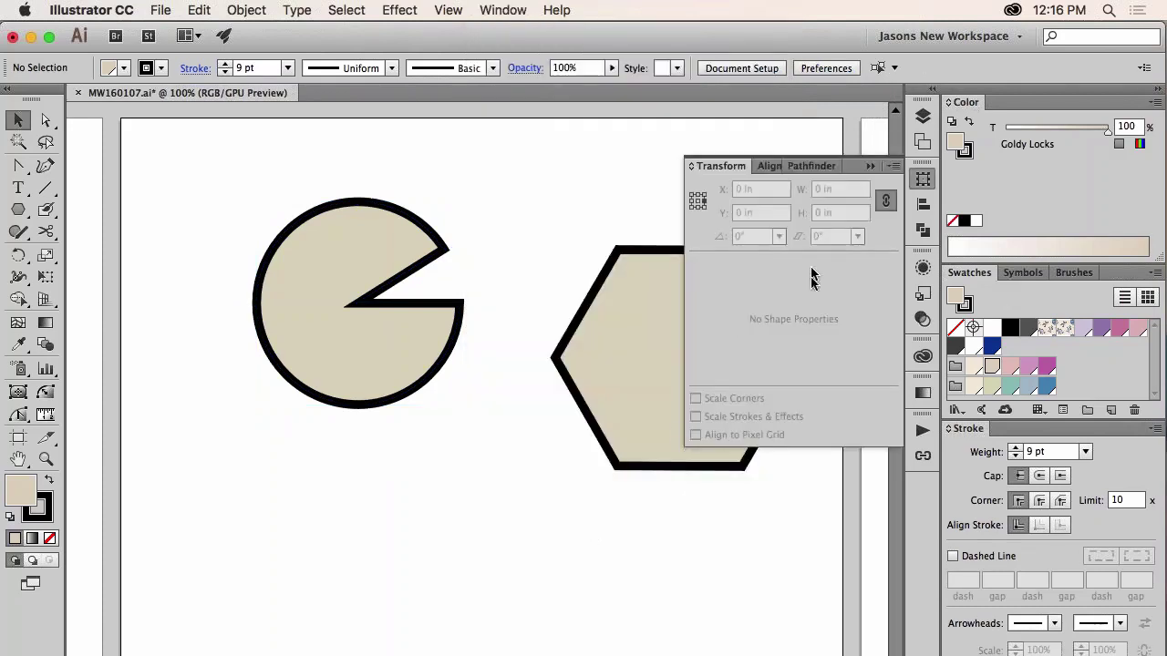
Step: Set the pie shape's ellipse angle to 90° and its pie start angle to 120°
left_click(422, 337)
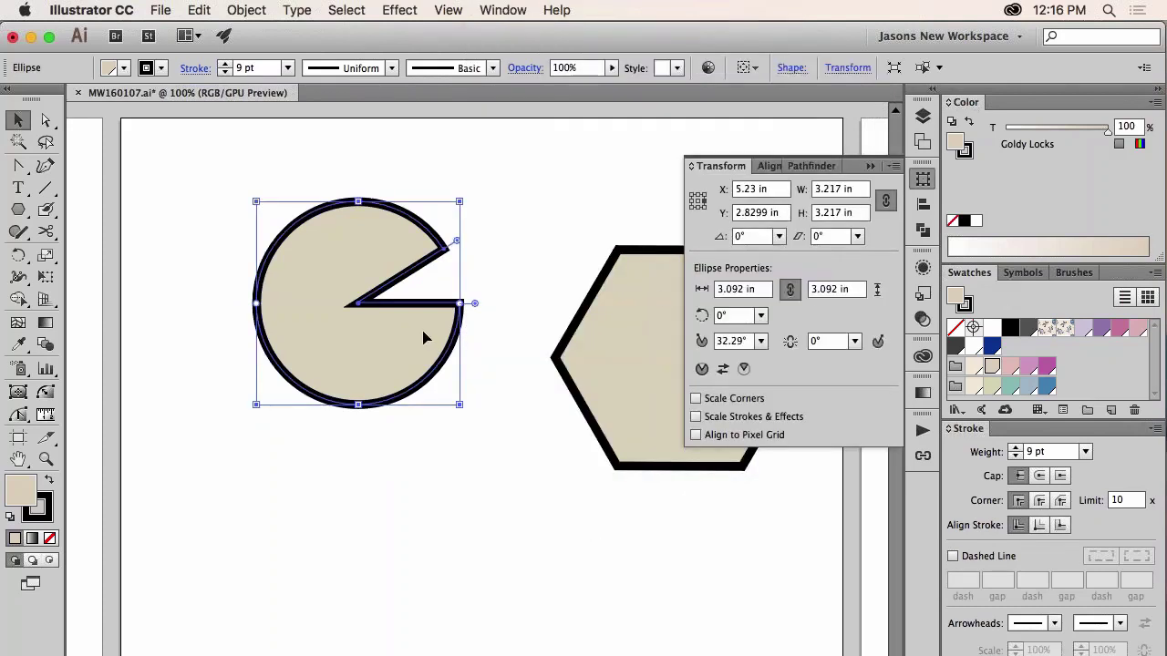
left_click(761, 315)
left_click(781, 415)
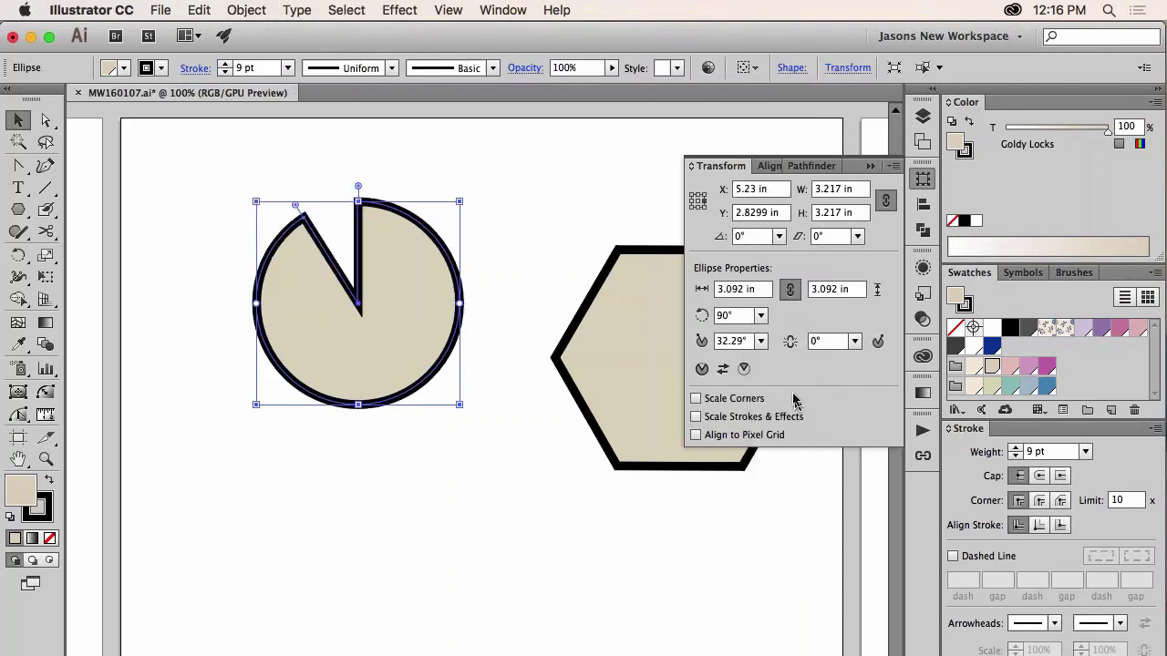
left_click(761, 341)
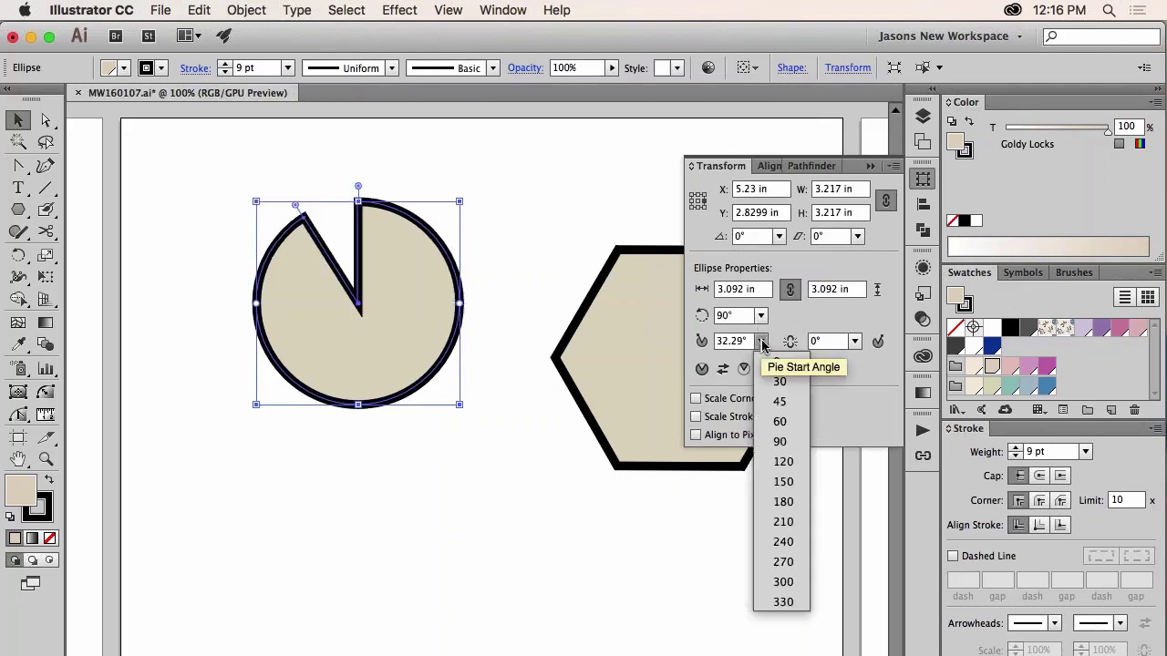
left_click(789, 463)
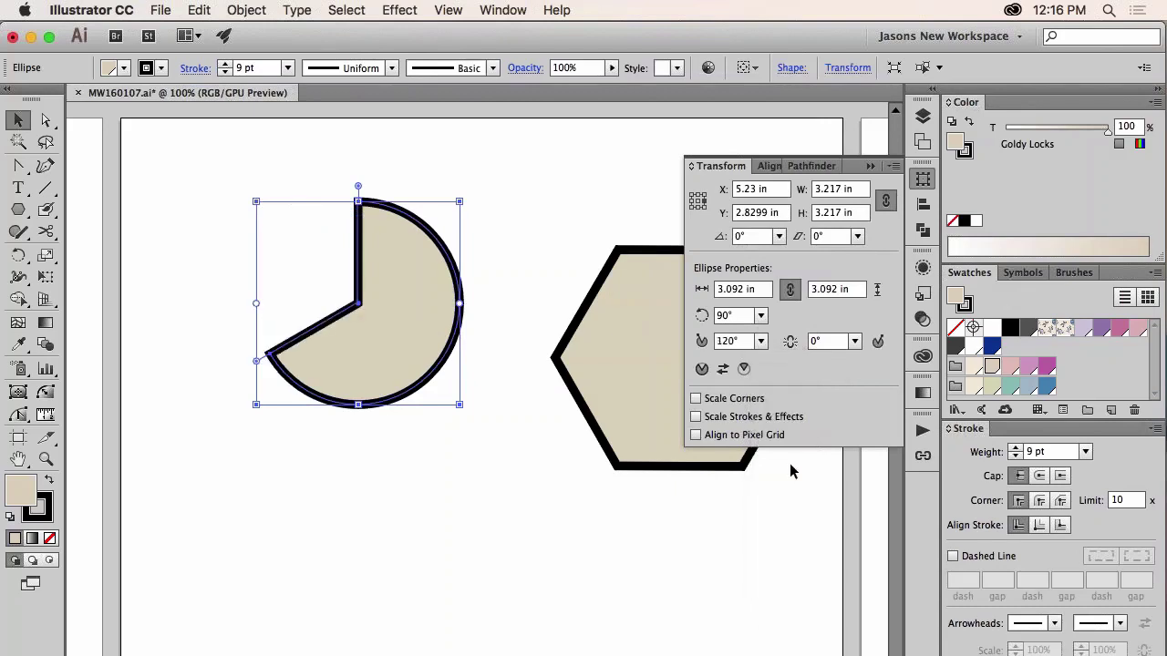
Step: Invert the pie, invert it back, and deselect the shape
left_click(722, 369)
left_click(722, 370)
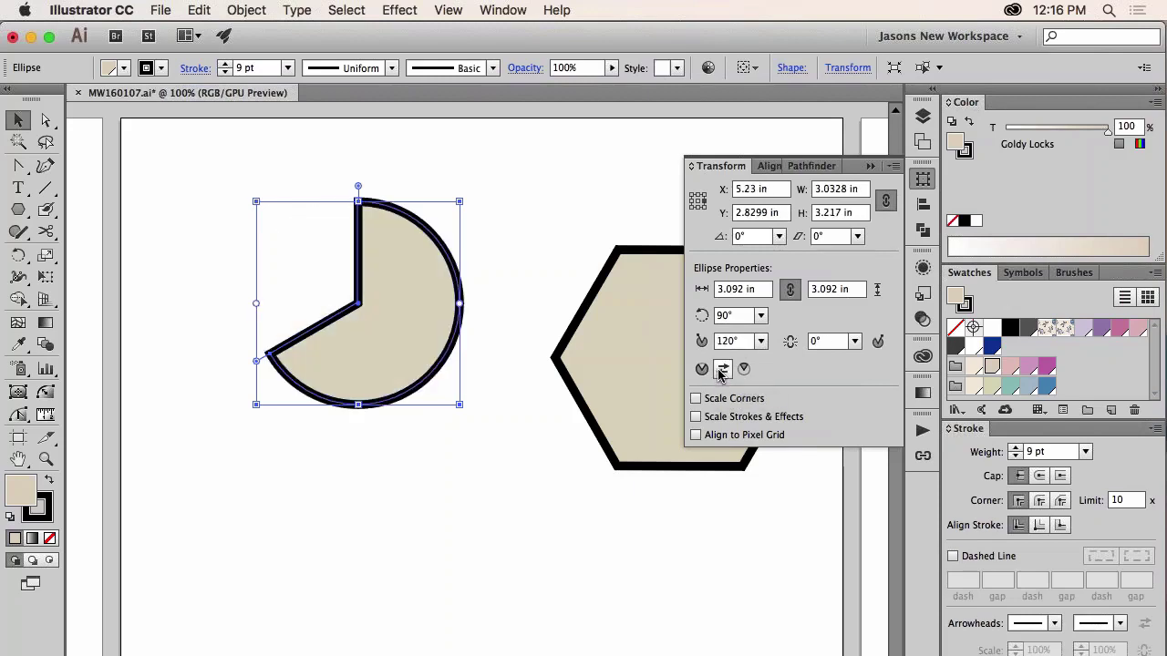
left_click(608, 225)
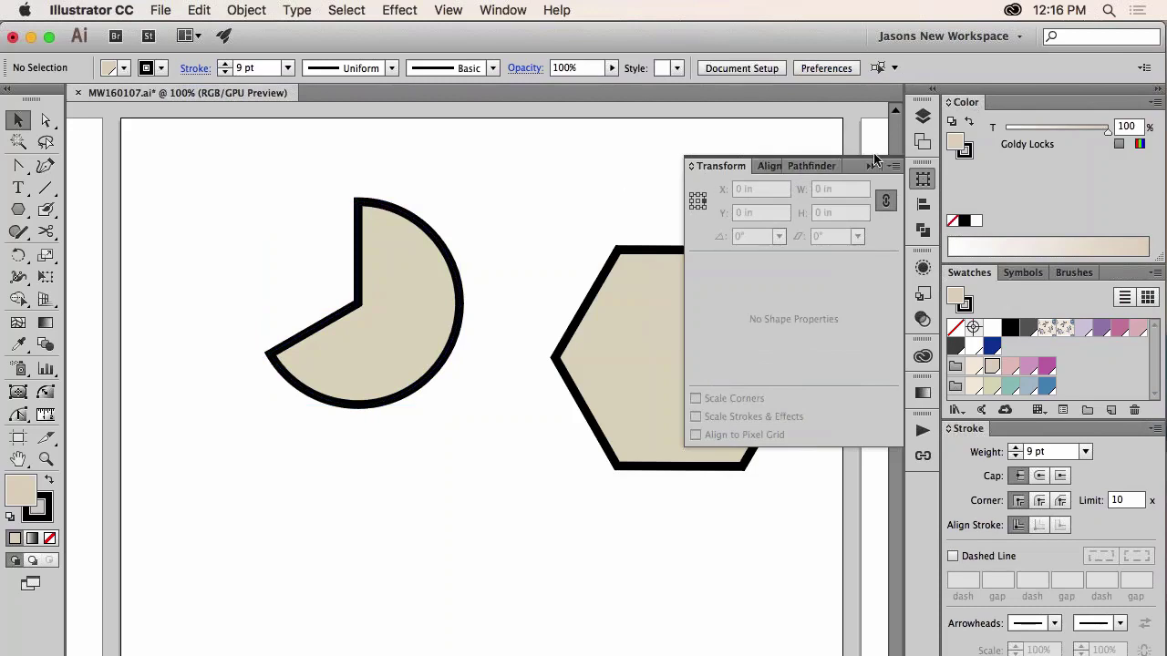
Step: Round the hexagon's corners to a radius of 0.06 in and rotate it to −90°
left_click(634, 300)
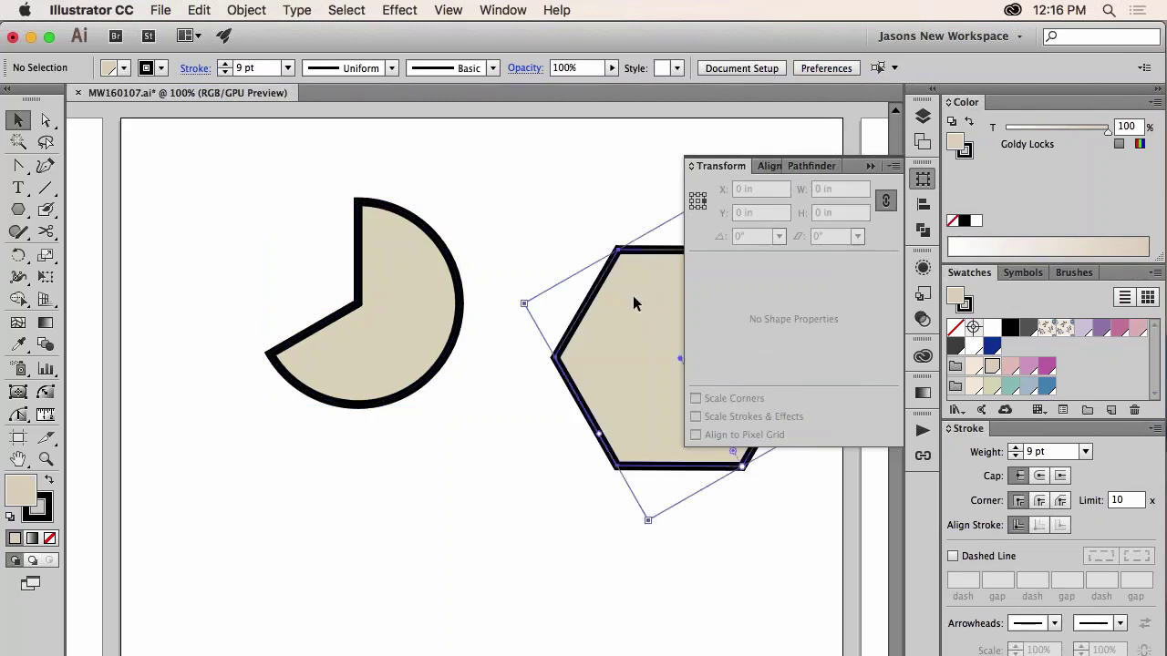
scroll(635, 303, "right", 5)
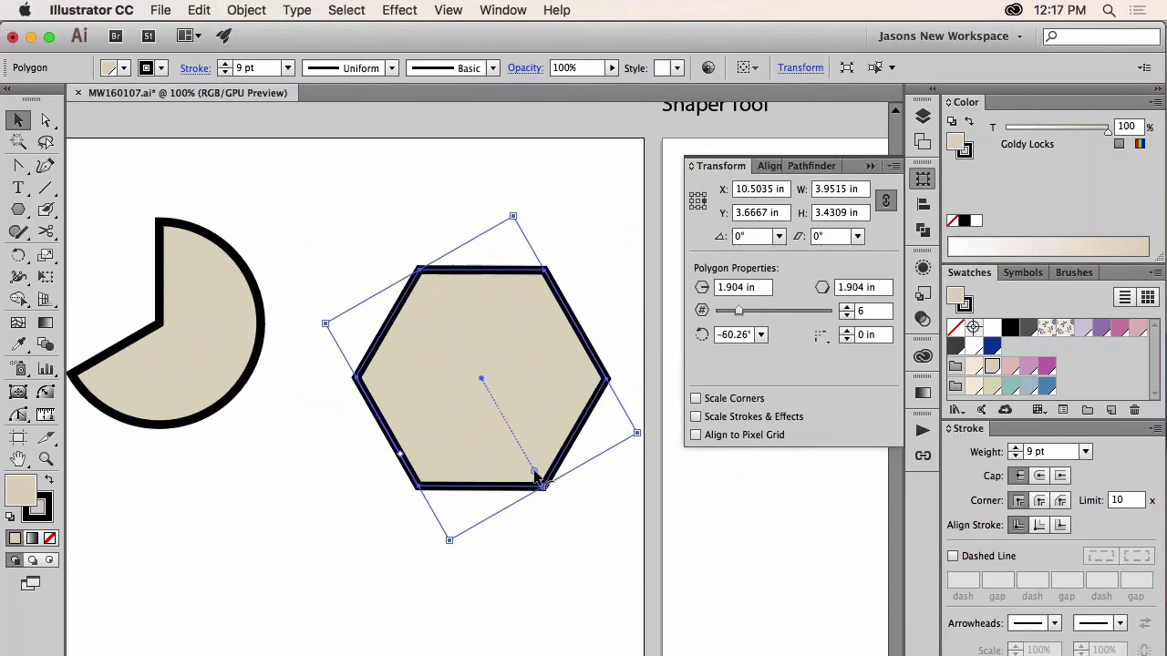
mouse_move(536, 475)
left_mouse_down()
mouse_move(495, 422)
mouse_move(554, 475)
left_mouse_up()
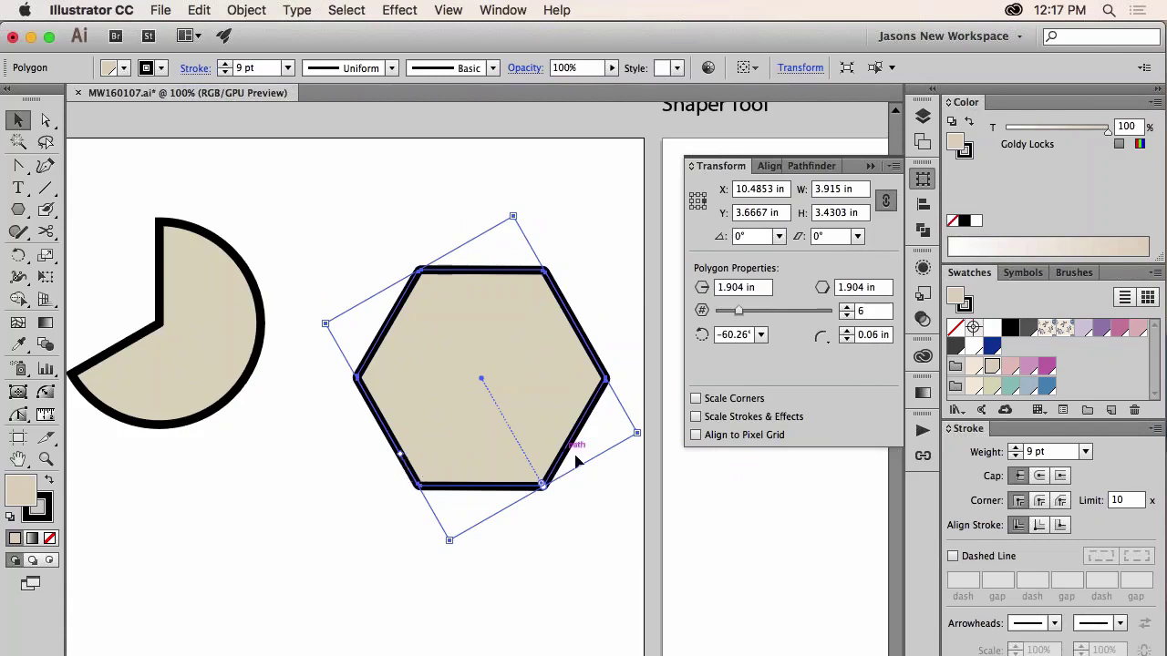
left_click_drag(642, 436, 600, 520)
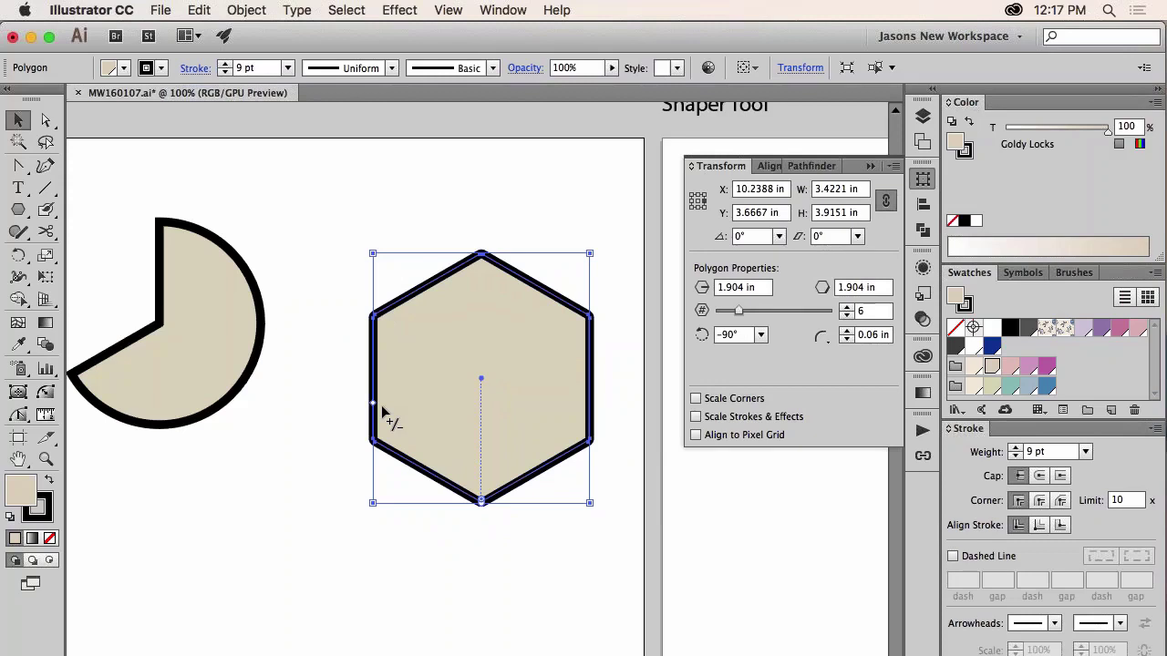
Step: Reduce the hexagon to three sides, then increase the polygon's side count to 8
left_click_drag(375, 404, 378, 501)
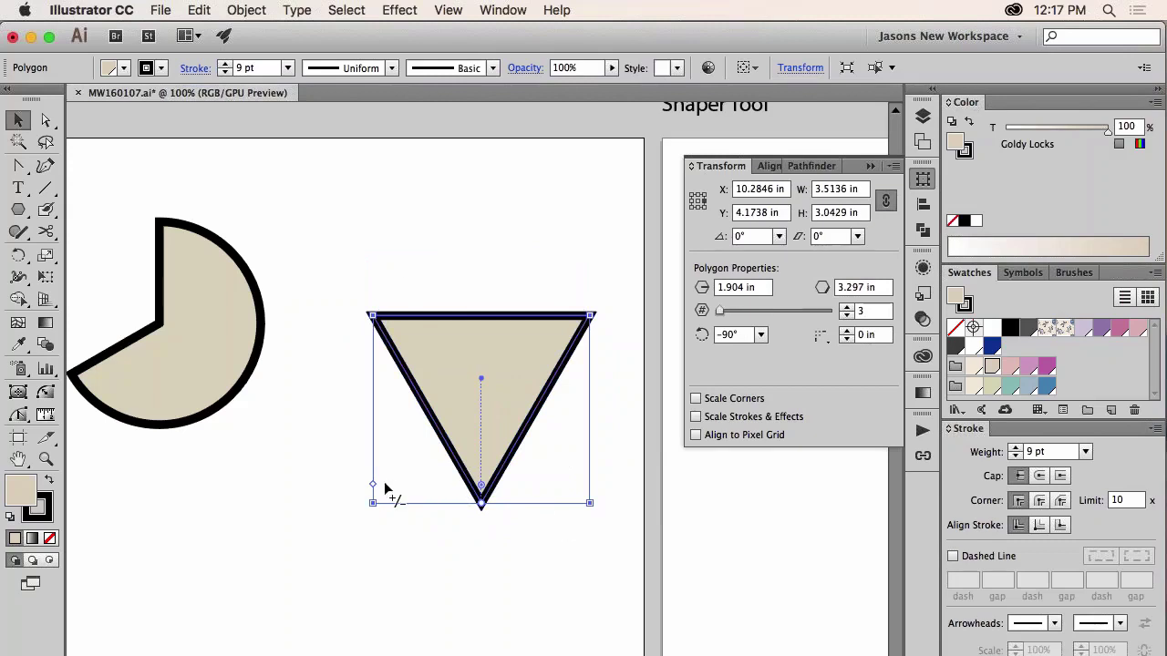
mouse_move(385, 483)
left_mouse_down()
mouse_move(373, 487)
mouse_move(373, 409)
mouse_move(361, 427)
mouse_move(366, 475)
left_mouse_up()
left_click_drag(720, 314, 753, 319)
Step: Set the octagon's angle to 120° and its corner radius to 1.3 in, then deselect it
left_click(760, 334)
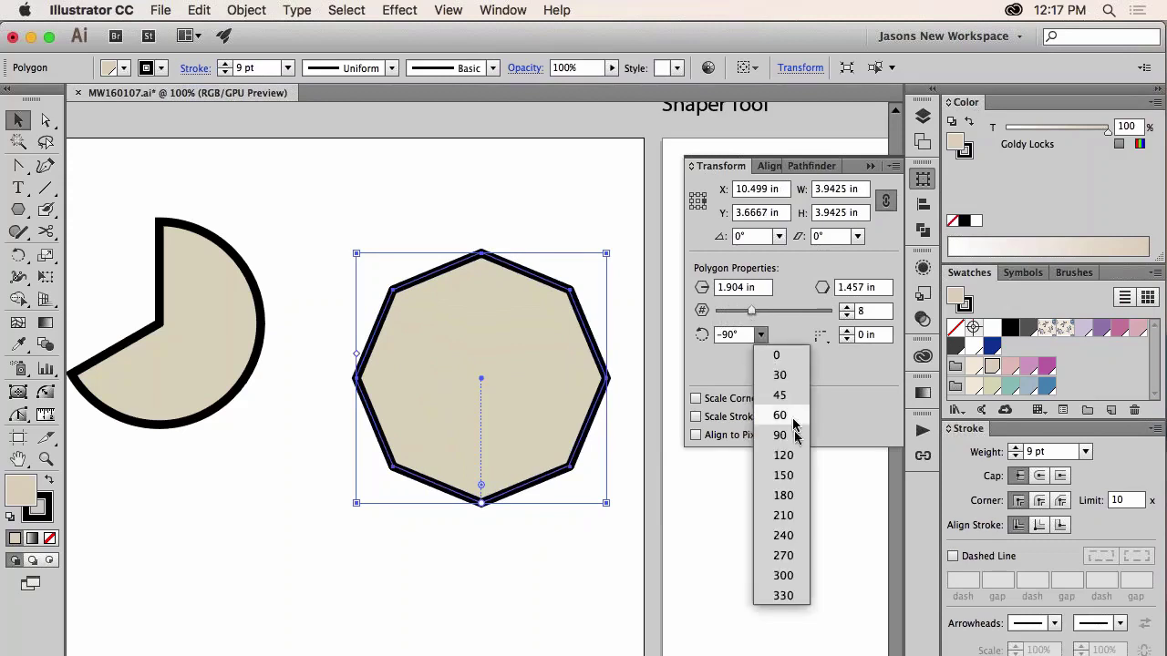
left_click(770, 428)
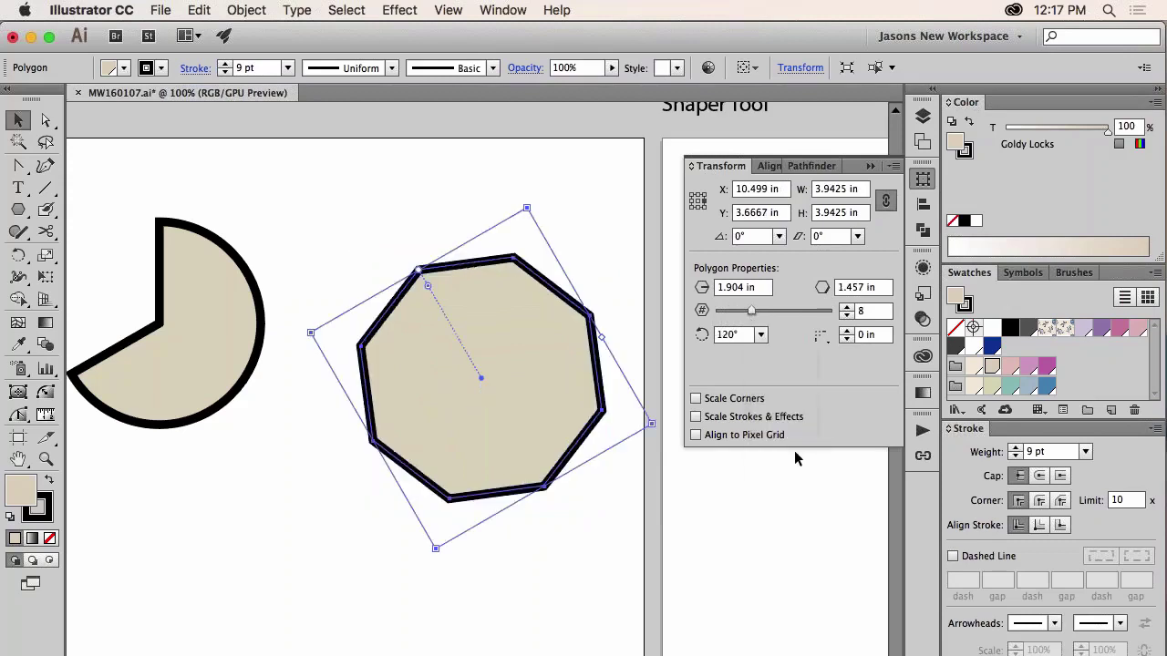
left_click(847, 332)
left_click(847, 333)
left_click(846, 333)
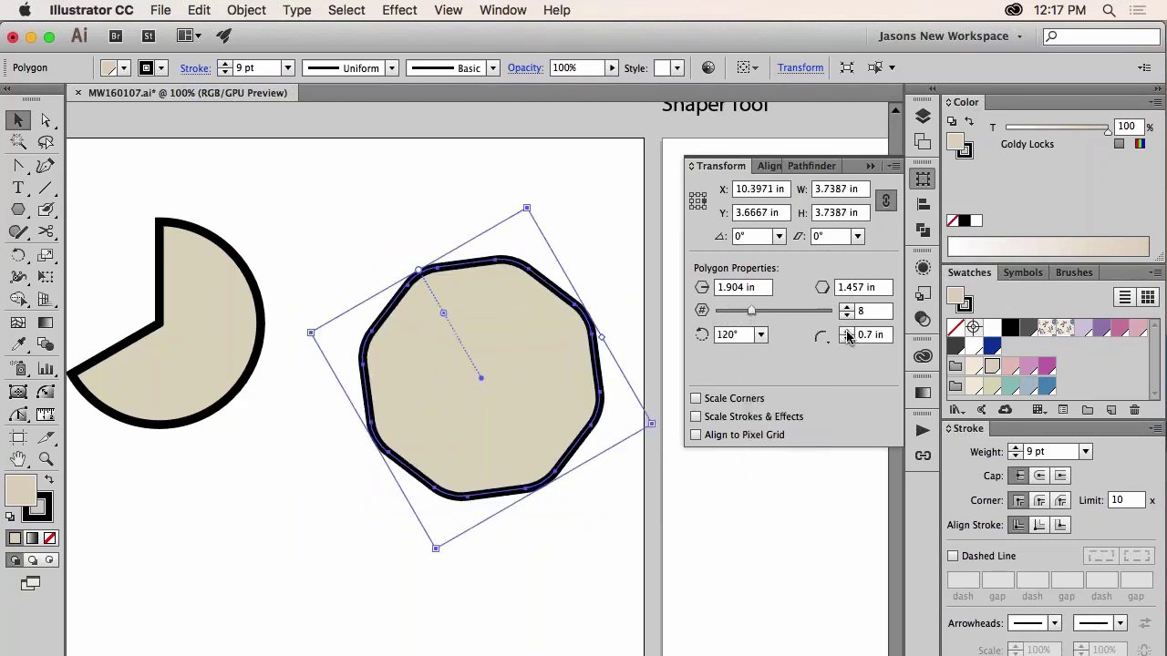
left_click(847, 333)
left_click(847, 332)
left_click(846, 333)
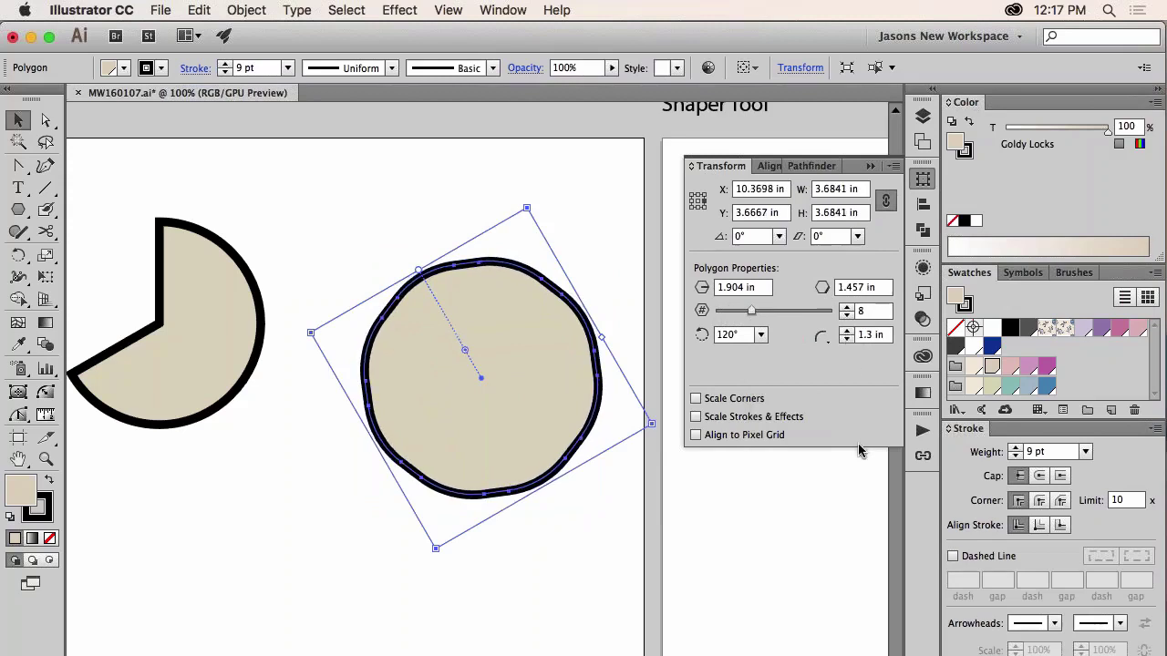
left_click(539, 545)
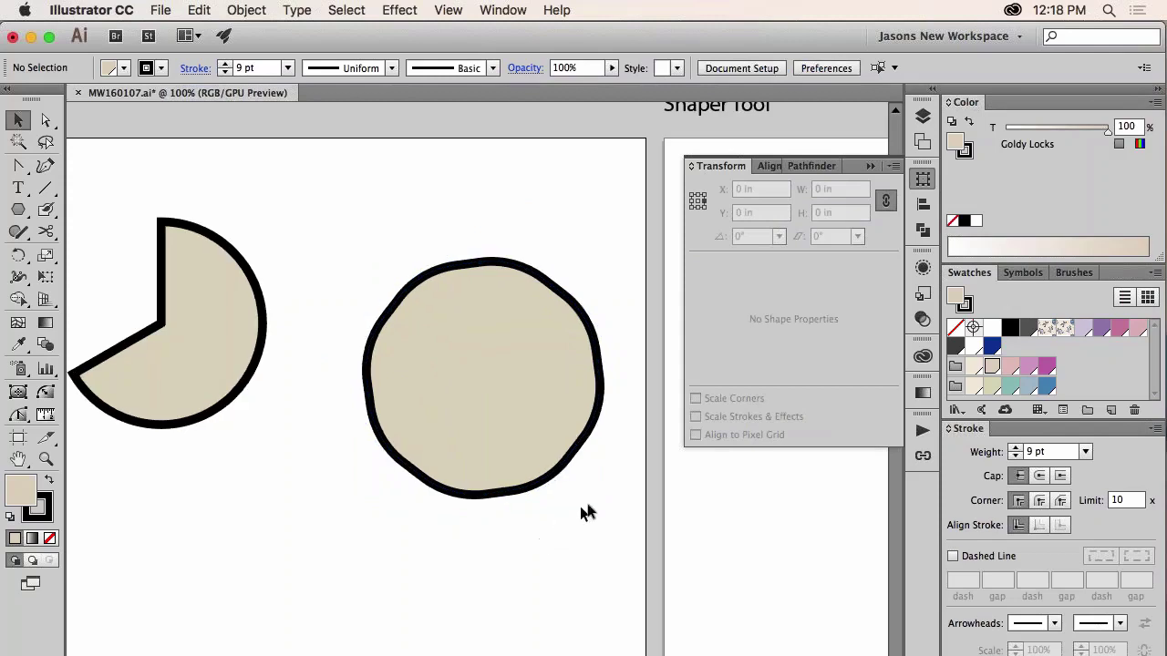
Step: Hide the Transform panel to clear the Shaper Tool artboard
scroll(598, 510, "right", 10)
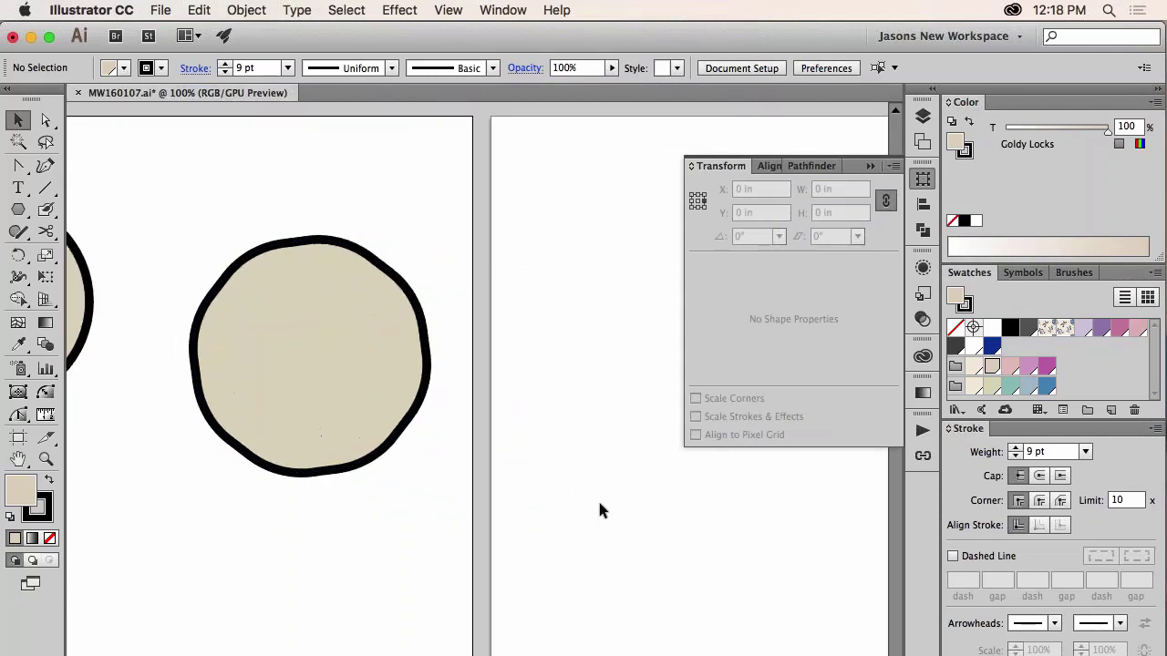
scroll(599, 511, "right", 2)
scroll(599, 509, "right", 5)
scroll(599, 509, "down", 2)
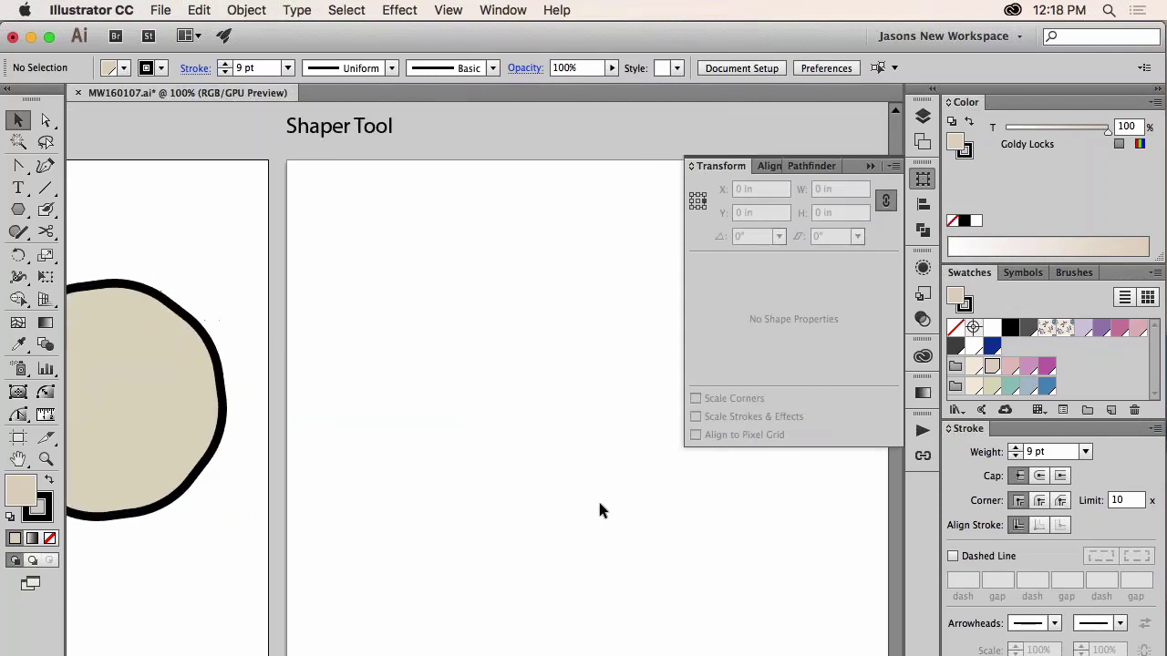
scroll(599, 508, "right", 3)
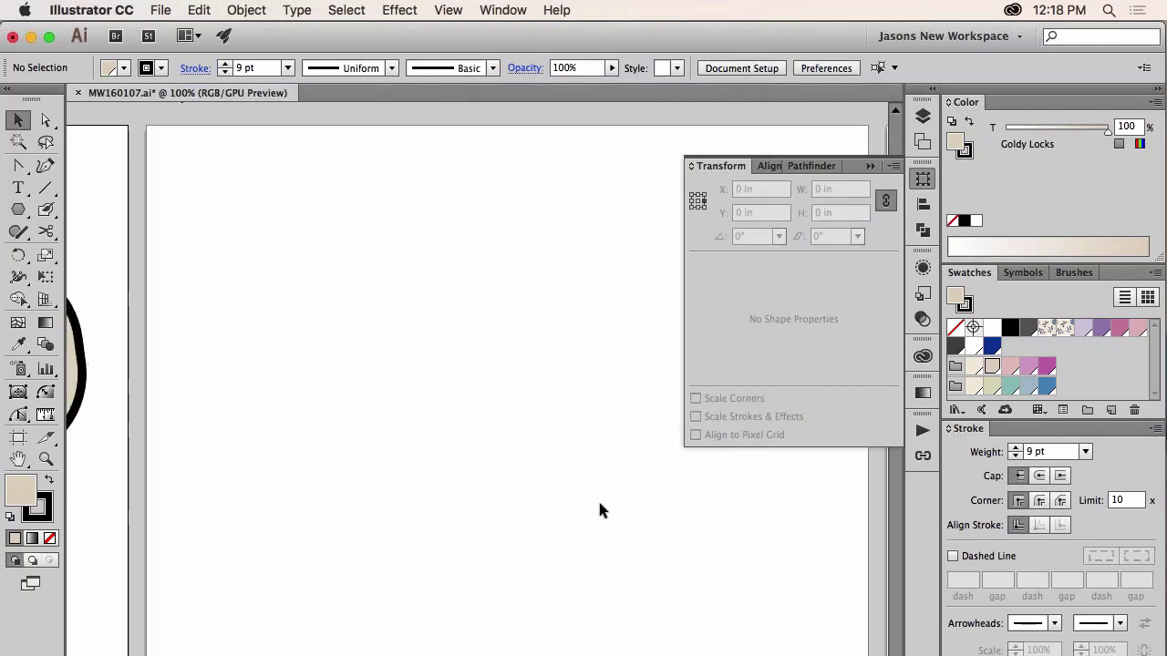
left_click(871, 167)
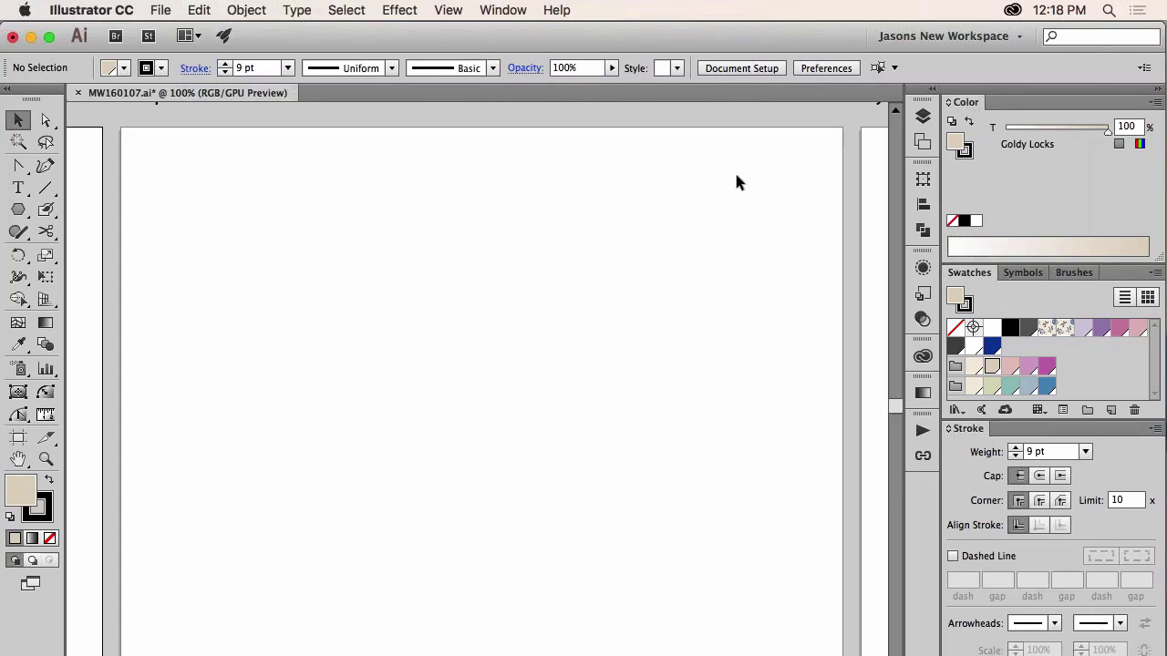
Step: With the Shaper tool, sketch a circle, a tall rectangle, an upright ellipse and a diagonal ellipse across the artboard's upper area
left_click(18, 231)
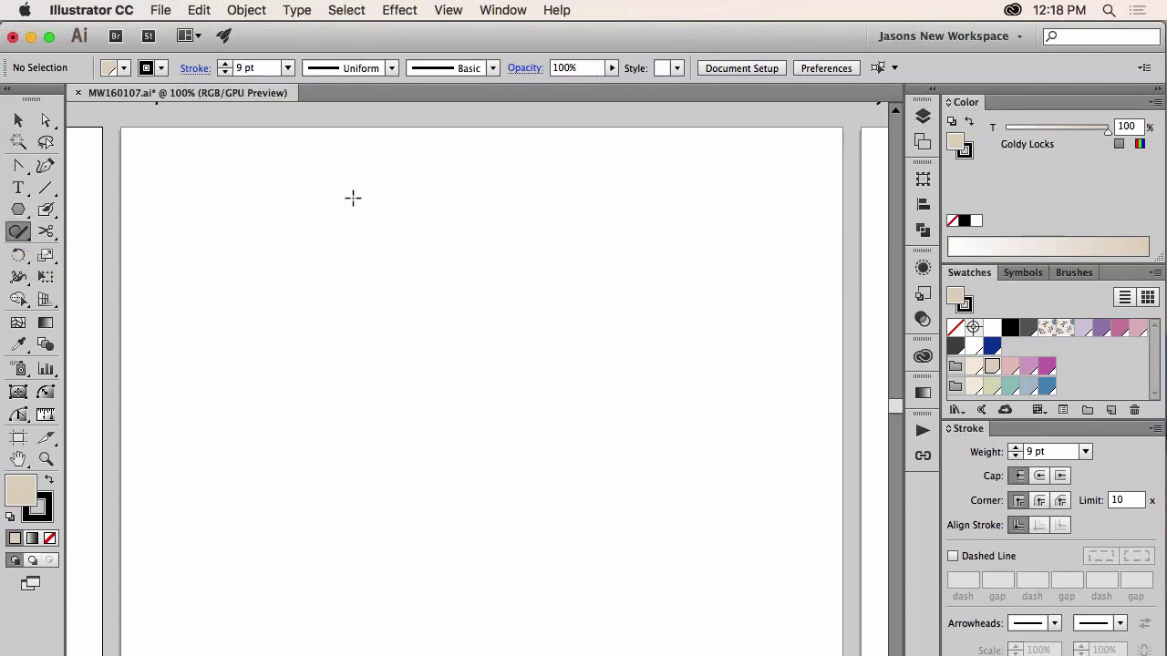
mouse_move(350, 196)
left_mouse_down()
mouse_move(311, 195)
mouse_move(276, 259)
mouse_move(280, 293)
mouse_move(332, 322)
mouse_move(379, 323)
mouse_move(413, 260)
mouse_move(402, 223)
mouse_move(361, 195)
left_mouse_up()
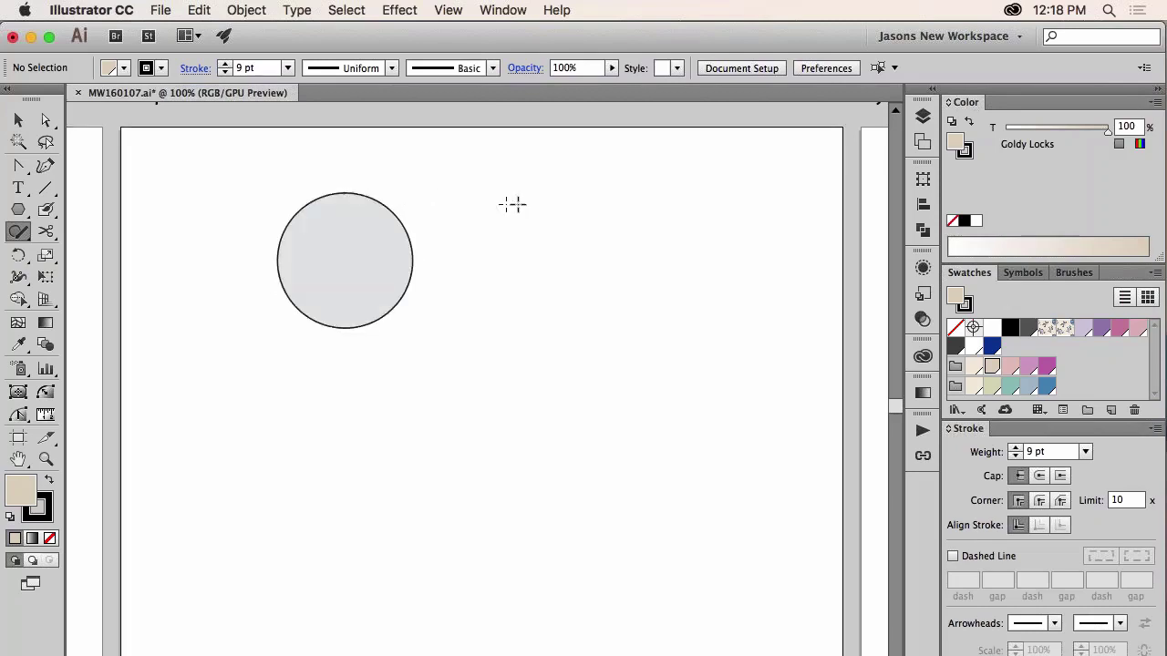
mouse_move(510, 185)
left_mouse_down()
mouse_move(491, 189)
mouse_move(495, 283)
mouse_move(532, 307)
mouse_move(542, 228)
mouse_move(513, 182)
left_mouse_up()
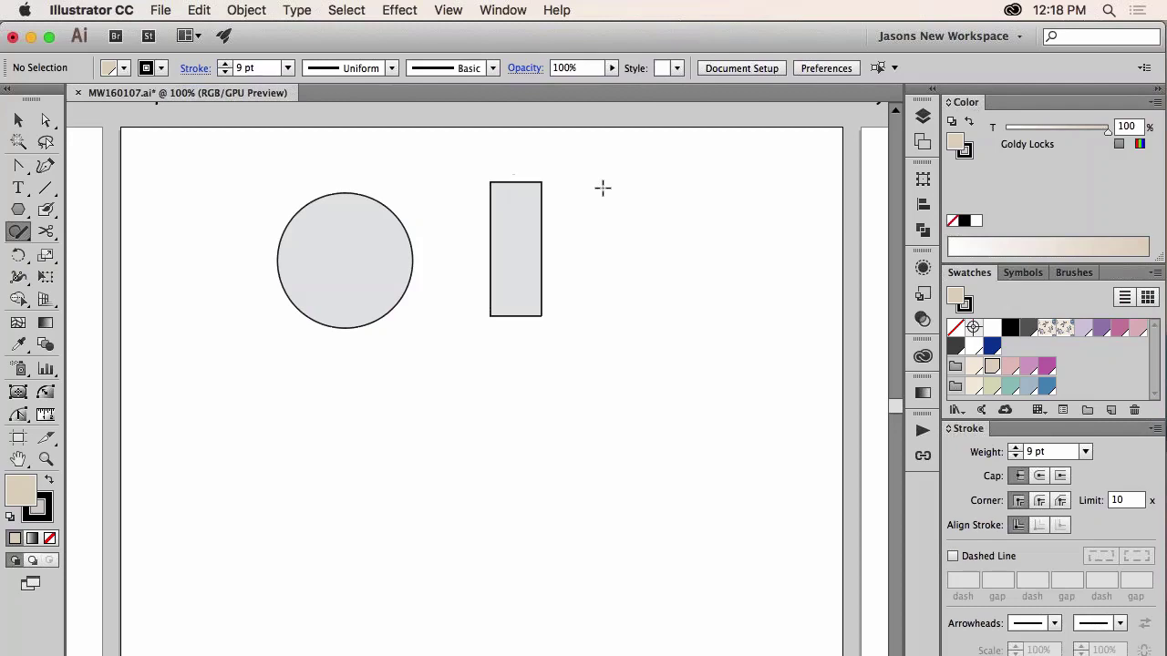
mouse_move(619, 186)
left_mouse_down()
mouse_move(603, 229)
mouse_move(615, 319)
mouse_move(666, 316)
mouse_move(673, 250)
mouse_move(625, 175)
left_mouse_up()
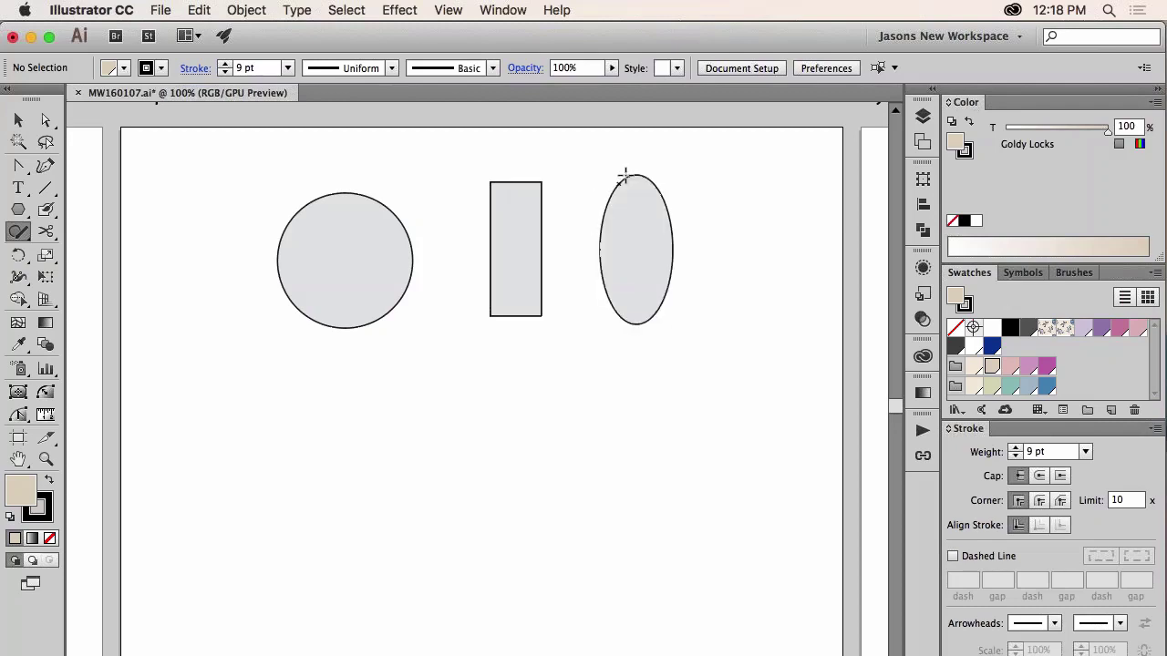
mouse_move(711, 182)
left_mouse_down()
mouse_move(700, 229)
mouse_move(747, 280)
mouse_move(789, 294)
mouse_move(798, 286)
mouse_move(782, 242)
mouse_move(715, 182)
left_mouse_up()
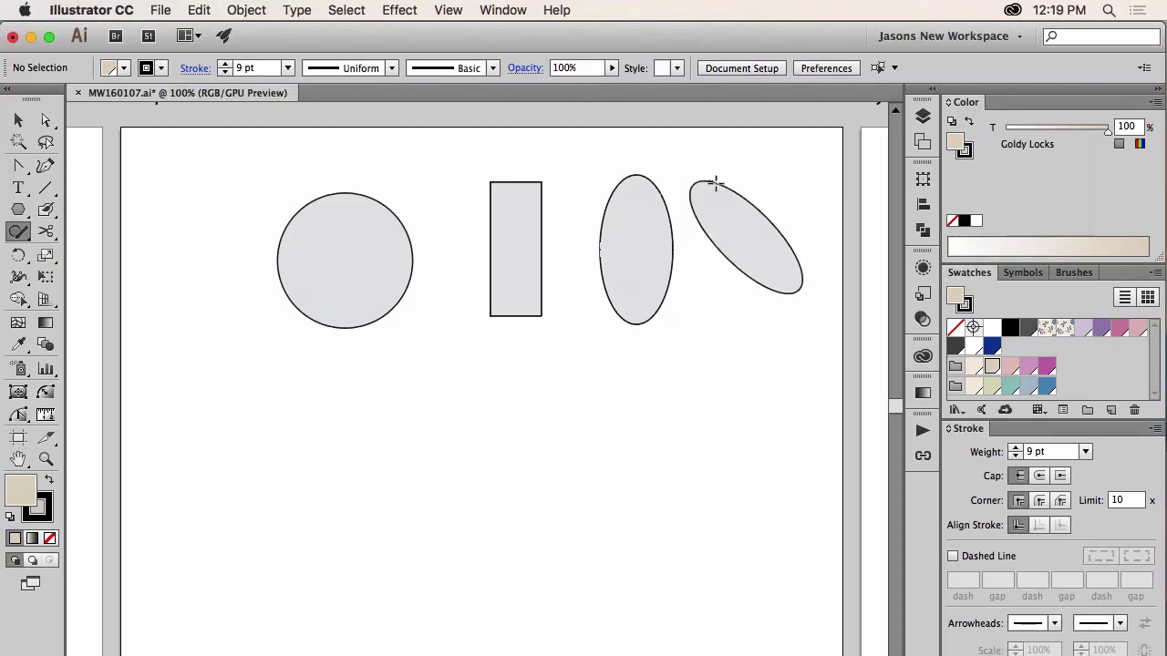
Step: Sketch a small square and two downward-pointing triangles with the Shaper tool in a row below the first shapes
mouse_move(217, 384)
left_mouse_down()
mouse_move(220, 439)
mouse_move(272, 437)
mouse_move(265, 381)
mouse_move(233, 382)
left_mouse_up()
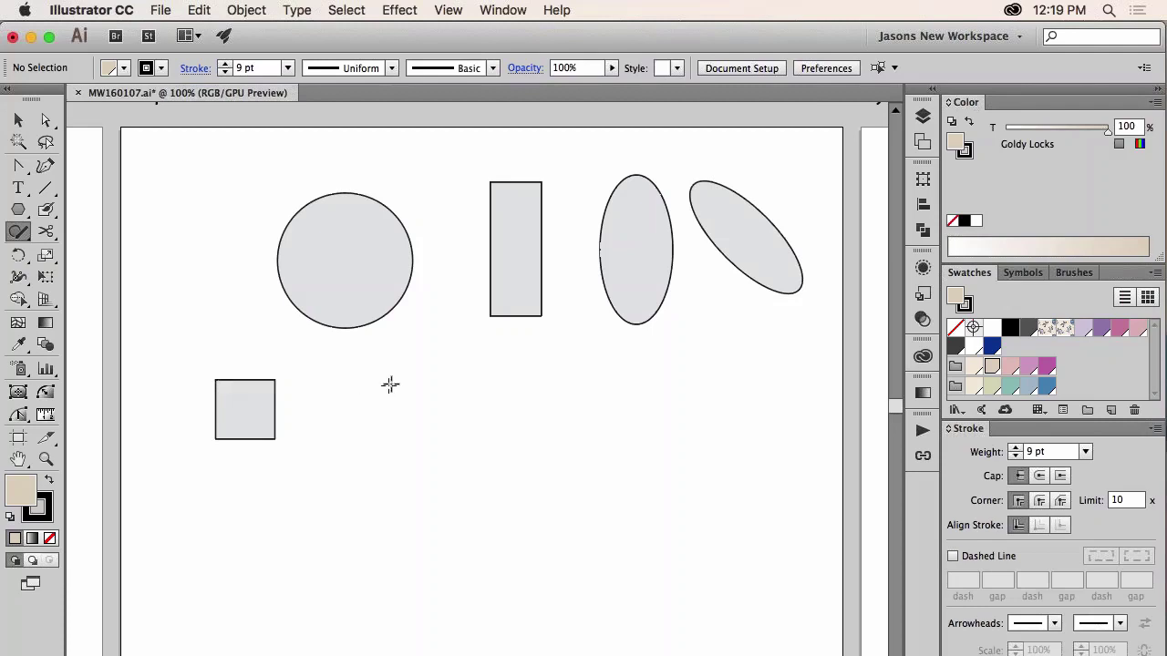
mouse_move(400, 353)
left_mouse_down()
mouse_move(338, 473)
mouse_move(481, 462)
mouse_move(405, 364)
mouse_move(366, 436)
mouse_move(468, 445)
mouse_move(471, 423)
mouse_move(400, 351)
mouse_move(542, 413)
mouse_move(480, 480)
mouse_move(438, 350)
left_mouse_up()
mouse_move(668, 381)
left_mouse_down()
mouse_move(631, 495)
mouse_move(723, 470)
mouse_move(730, 450)
mouse_move(666, 384)
mouse_move(657, 410)
mouse_move(761, 504)
mouse_move(771, 497)
mouse_move(666, 359)
mouse_move(777, 354)
mouse_move(744, 485)
mouse_move(686, 417)
mouse_move(665, 352)
left_mouse_up()
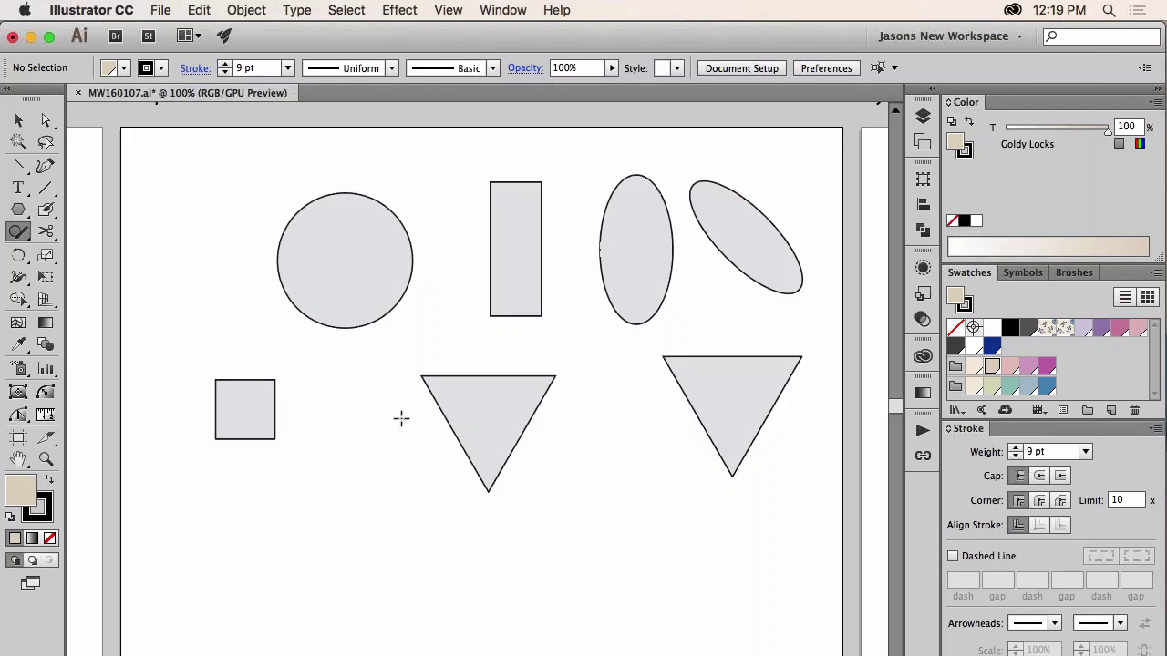
Step: Select all the sketched shapes on the Shaper Tool artboard and delete them
key("v")
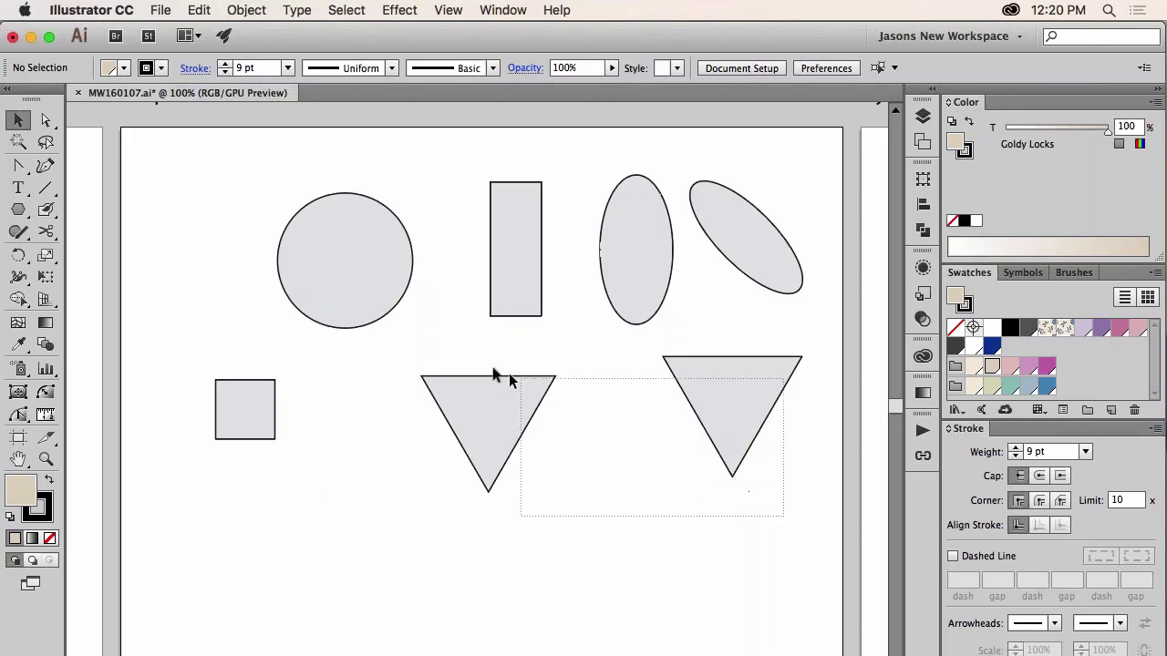
left_click_drag(215, 222, 215, 222)
key("Delete")
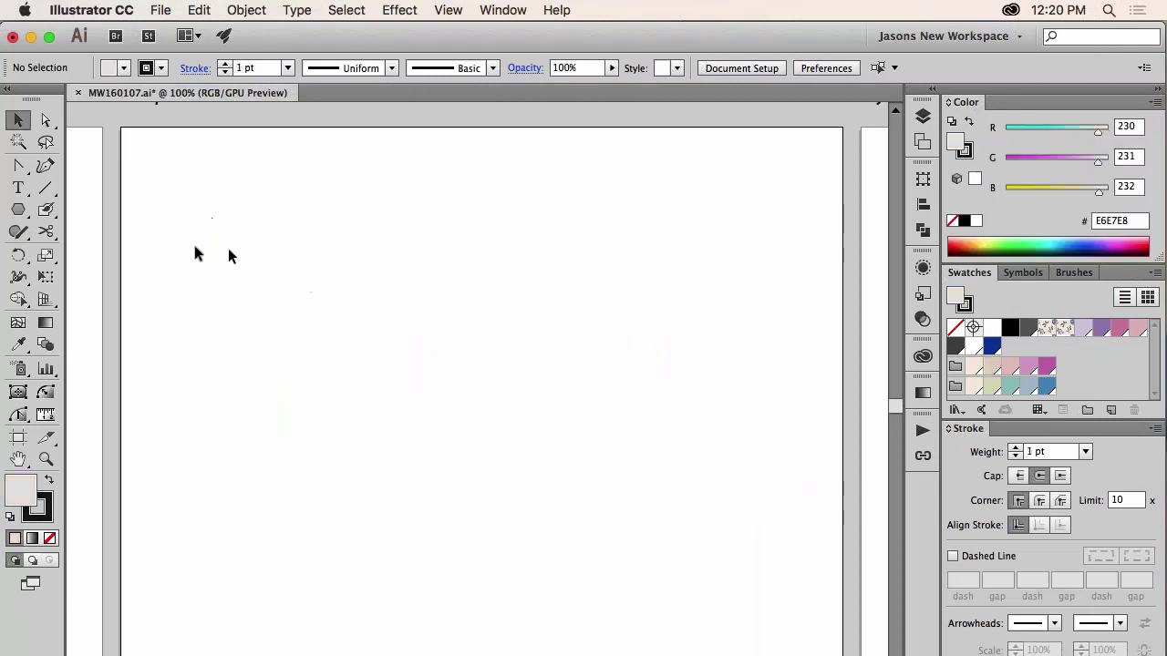
Step: With the Shaper tool, sketch a large circle and a downward-pointing triangle overlapping the circle's upper part
left_click(18, 232)
mouse_move(528, 206)
left_mouse_down()
mouse_move(358, 202)
mouse_move(325, 234)
mouse_move(305, 283)
mouse_move(298, 354)
mouse_move(370, 516)
mouse_move(466, 555)
mouse_move(521, 553)
mouse_move(560, 528)
mouse_move(614, 454)
mouse_move(639, 295)
mouse_move(626, 243)
mouse_move(570, 196)
mouse_move(429, 212)
left_mouse_up()
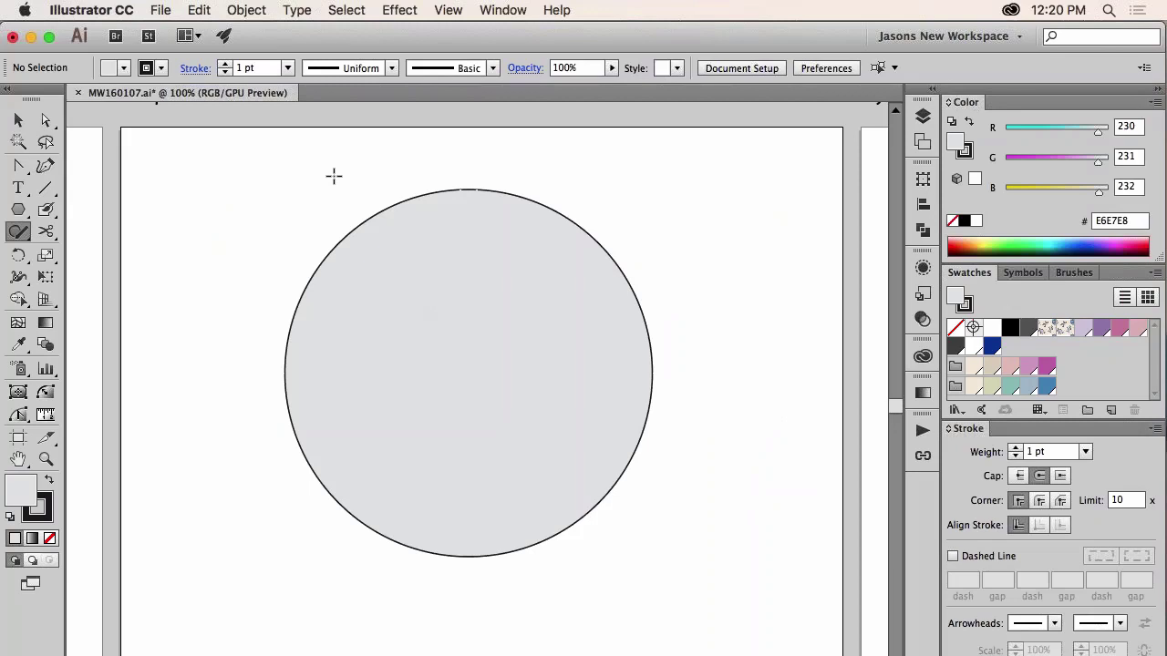
mouse_move(335, 177)
left_mouse_down()
mouse_move(491, 383)
mouse_move(624, 164)
mouse_move(330, 172)
left_mouse_up()
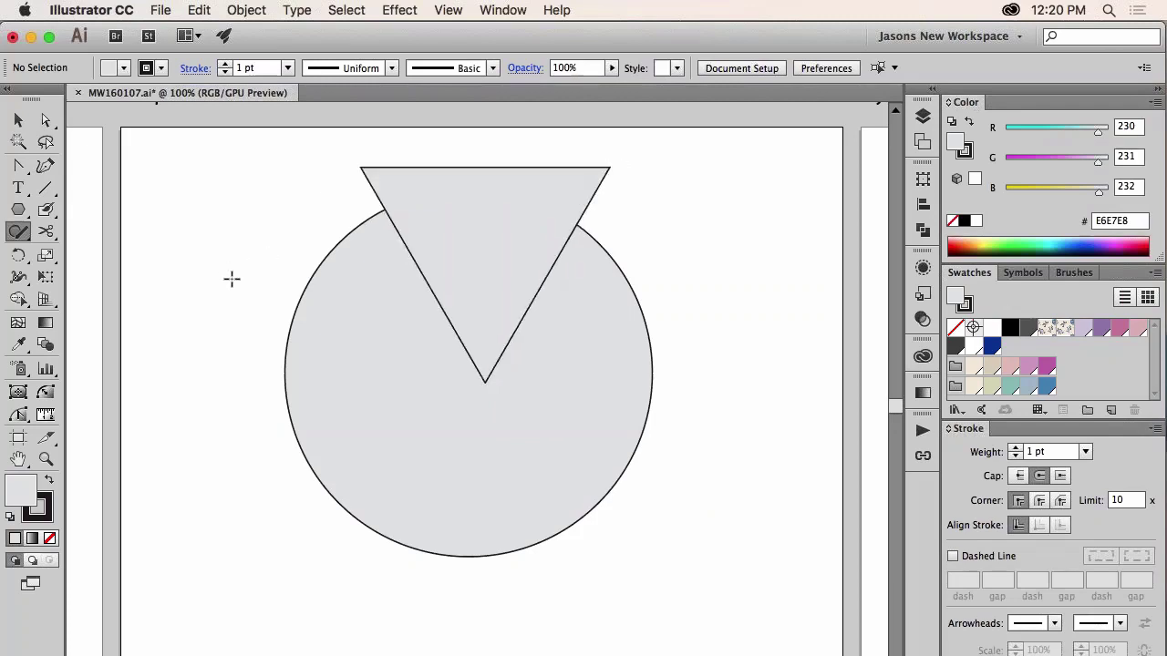
Step: With the Pencil tool, draw two closed jagged stripe shapes, one over the large circle's left edge and one over its right edge
left_click(17, 236)
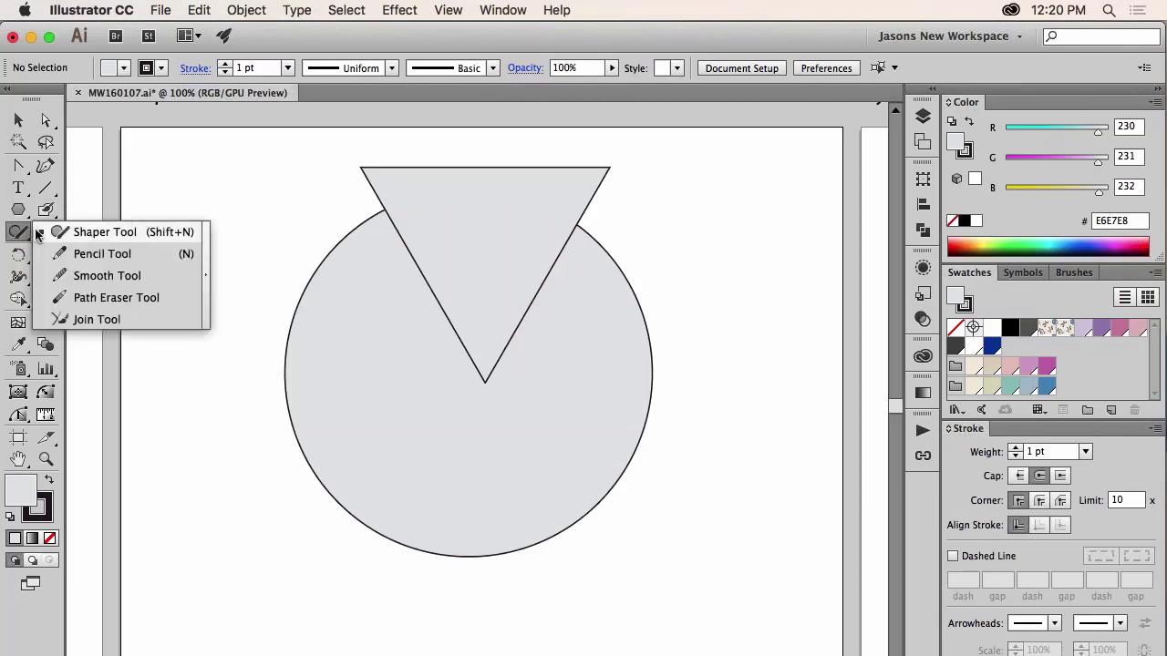
left_click(131, 254)
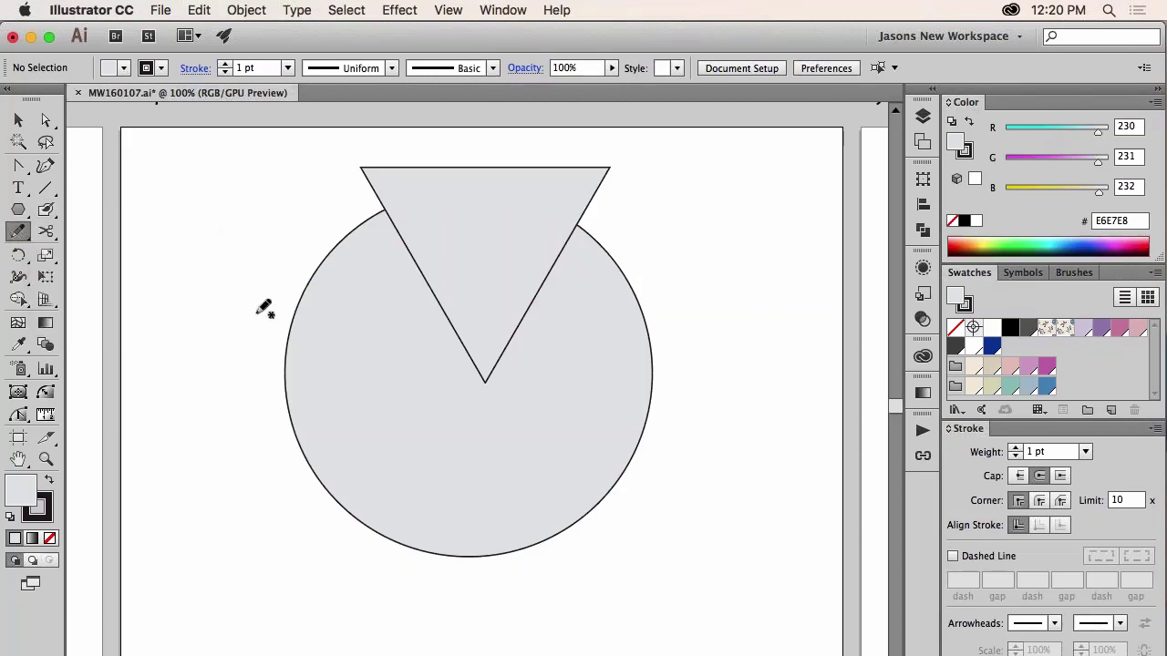
mouse_move(257, 304)
left_mouse_down()
mouse_move(389, 352)
mouse_move(256, 371)
mouse_move(259, 305)
mouse_move(304, 295)
mouse_move(368, 342)
mouse_move(293, 361)
mouse_move(346, 383)
mouse_move(355, 400)
mouse_move(299, 423)
mouse_move(343, 427)
mouse_move(375, 447)
mouse_move(341, 489)
mouse_move(400, 486)
mouse_move(330, 567)
mouse_move(293, 499)
mouse_move(265, 288)
left_mouse_up()
key("super+z")
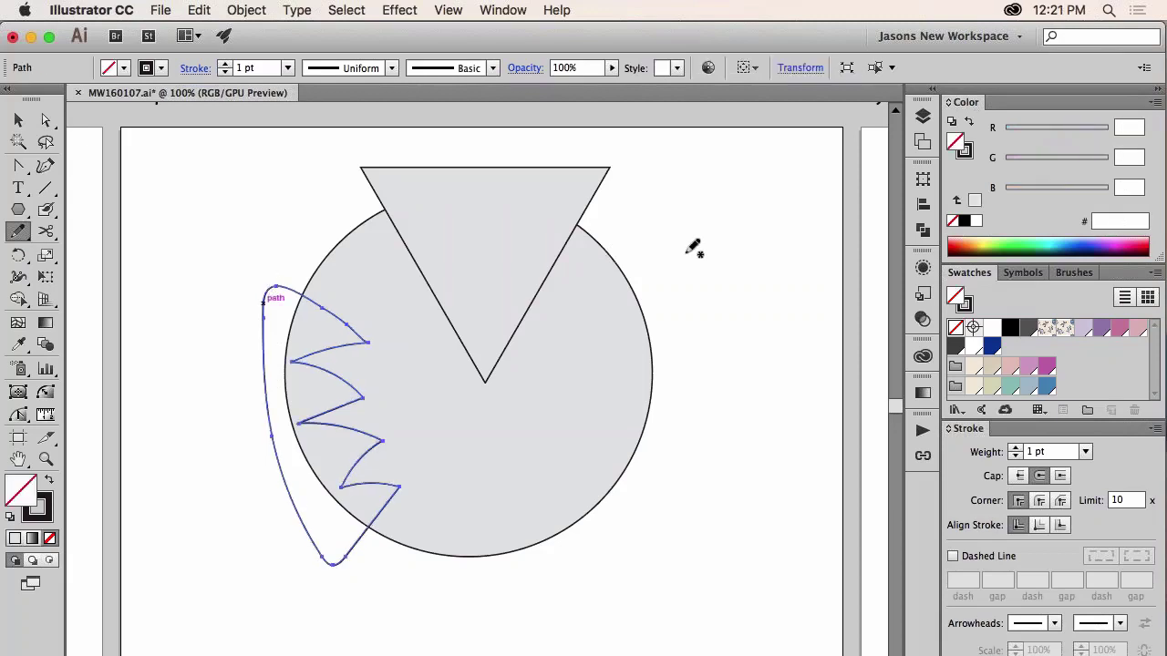
mouse_move(685, 252)
left_mouse_down()
mouse_move(585, 331)
mouse_move(645, 362)
mouse_move(586, 395)
mouse_move(619, 460)
mouse_move(572, 467)
mouse_move(585, 498)
mouse_move(553, 500)
mouse_move(581, 546)
mouse_move(642, 516)
mouse_move(698, 417)
mouse_move(700, 239)
mouse_move(687, 247)
left_mouse_up()
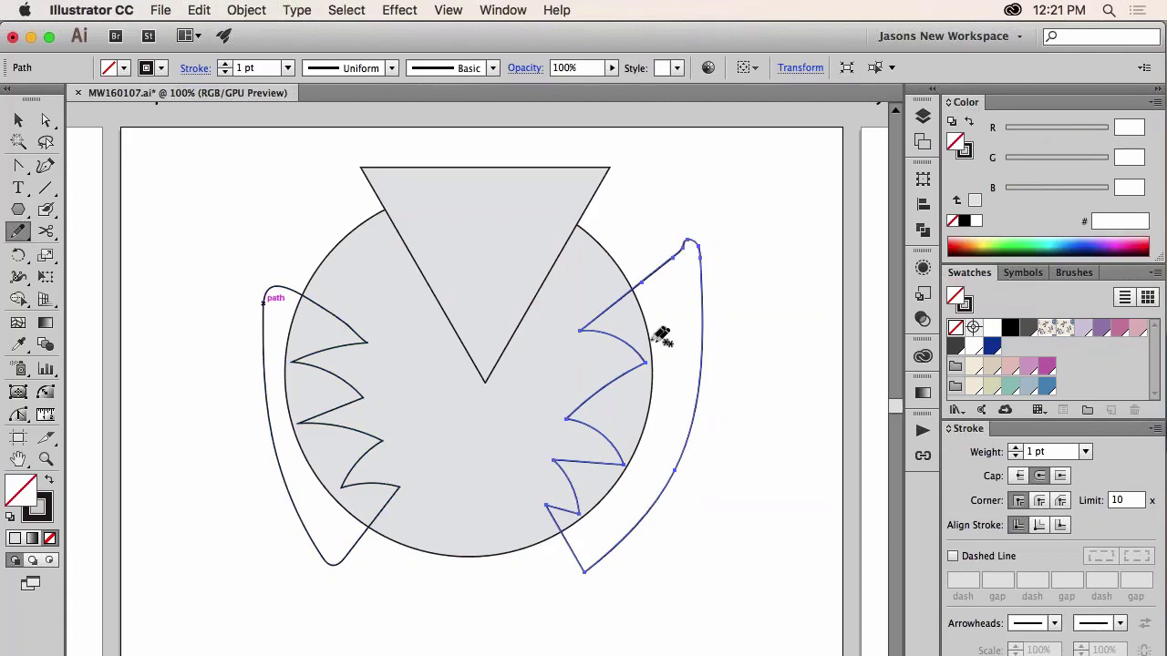
Step: Move the triangle slightly upward over the large circle and deselect it
key("v")
mouse_move(493, 307)
left_mouse_down()
mouse_move(475, 312)
mouse_move(485, 308)
left_mouse_up()
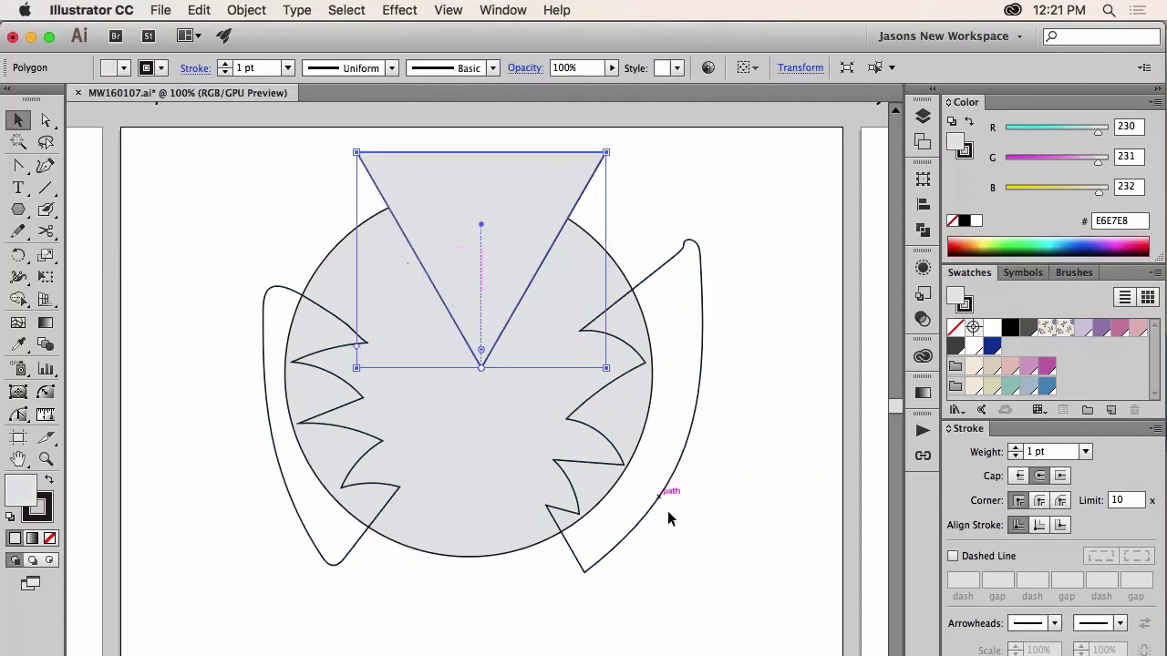
left_click(686, 542)
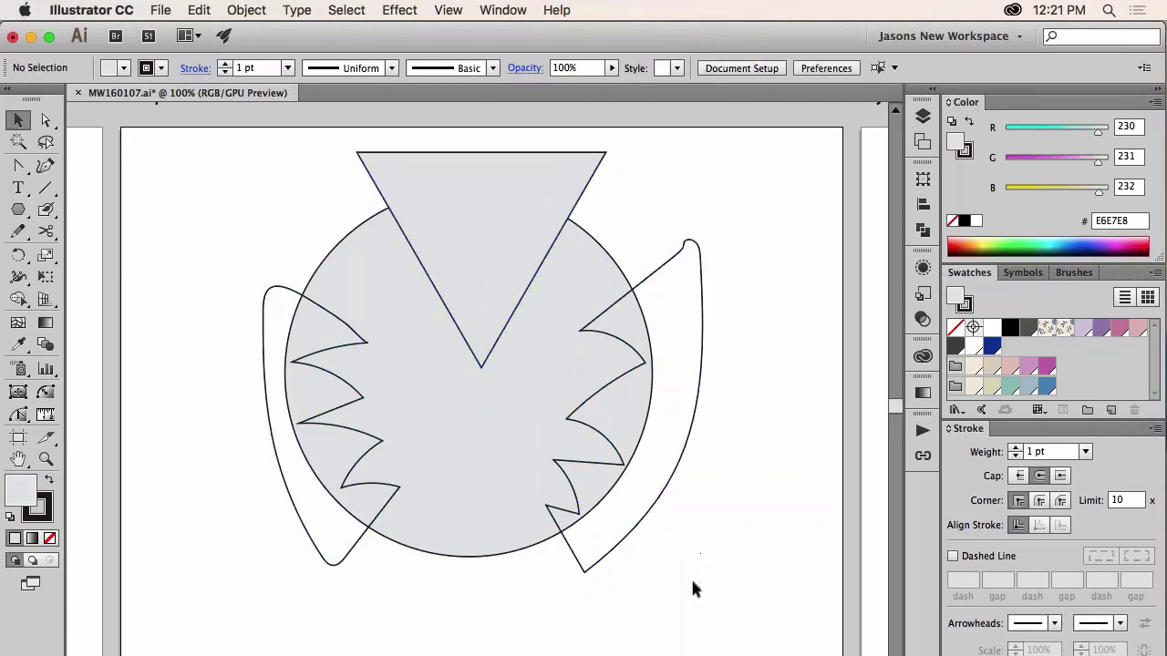
Step: Select all the artwork and scribble away the parts of the triangle and jagged shapes outside the circle with the Shaper tool
key("super+a")
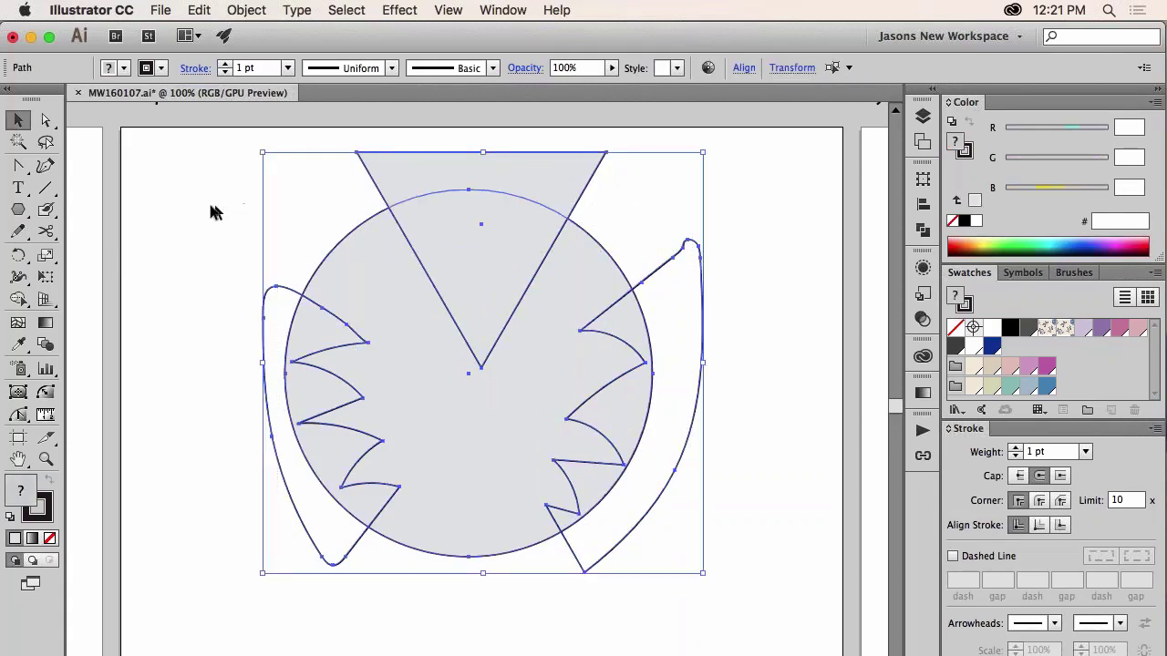
key("super+shift+a")
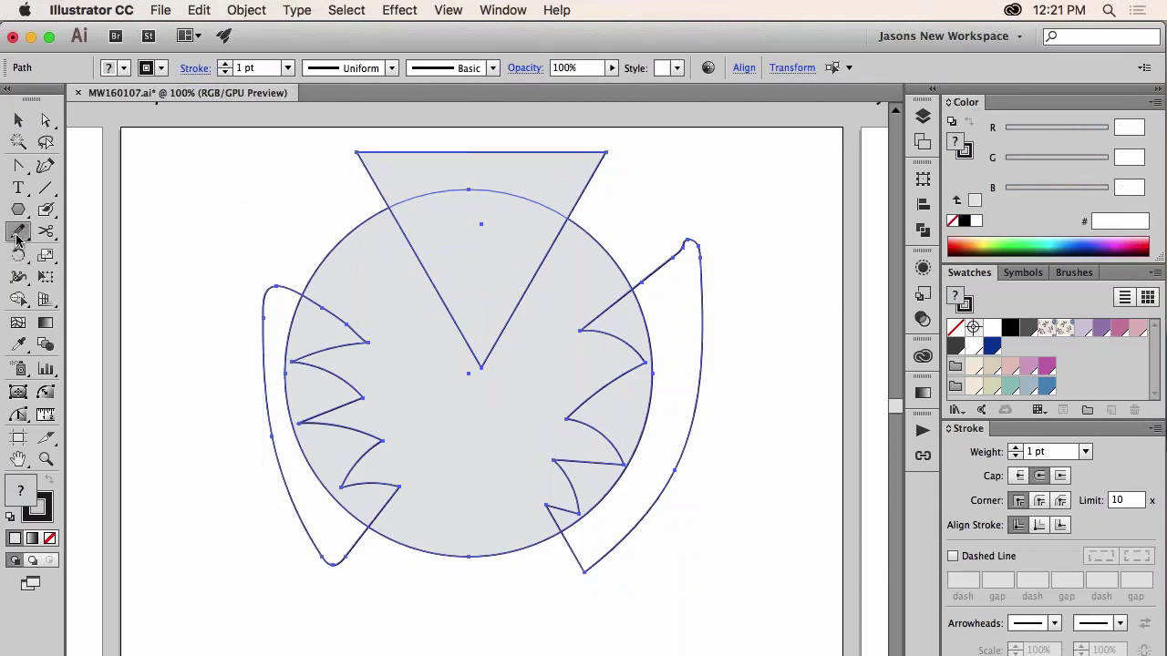
left_click(18, 232)
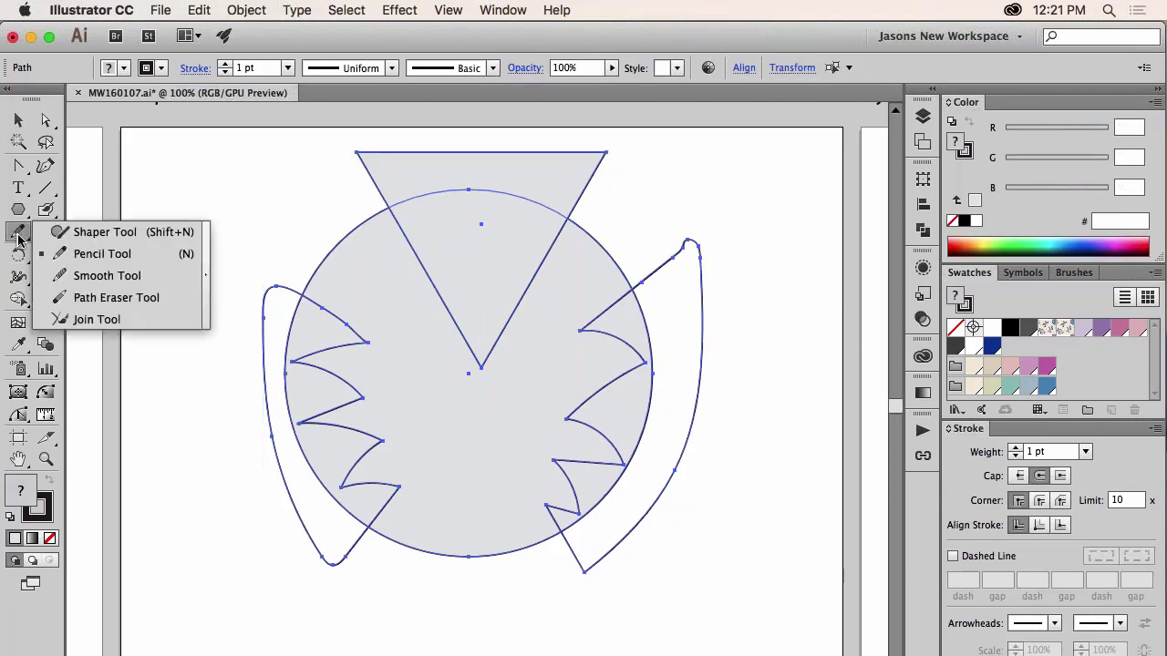
left_click(183, 236)
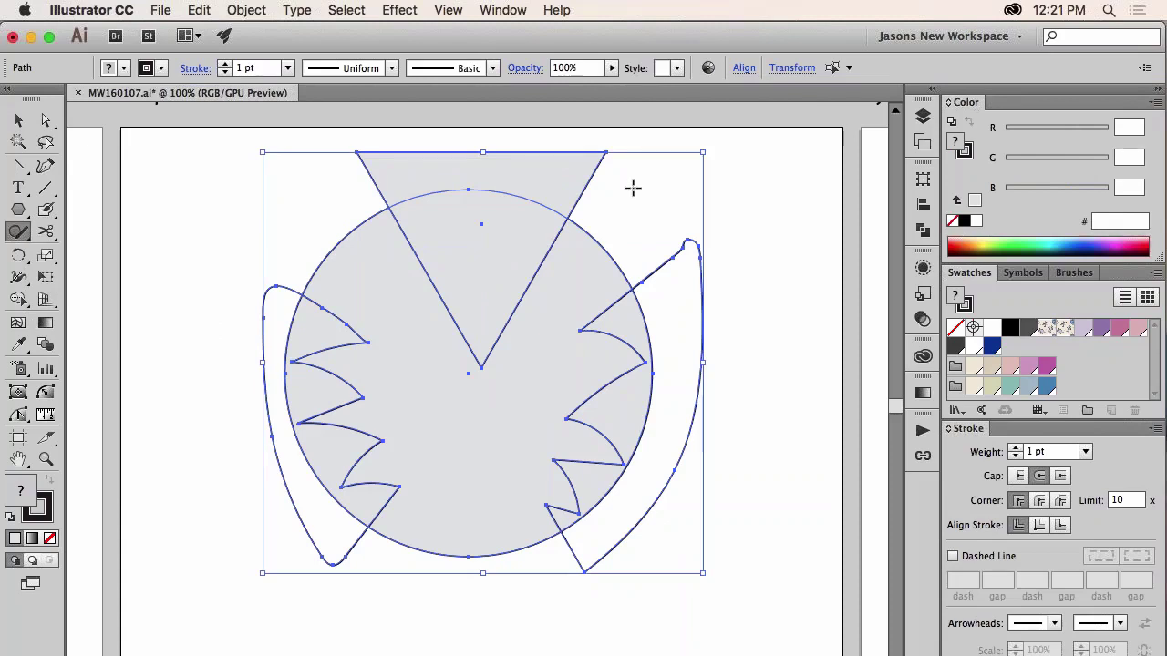
mouse_move(629, 189)
left_mouse_down()
mouse_move(617, 172)
mouse_move(507, 183)
mouse_move(472, 169)
left_mouse_up()
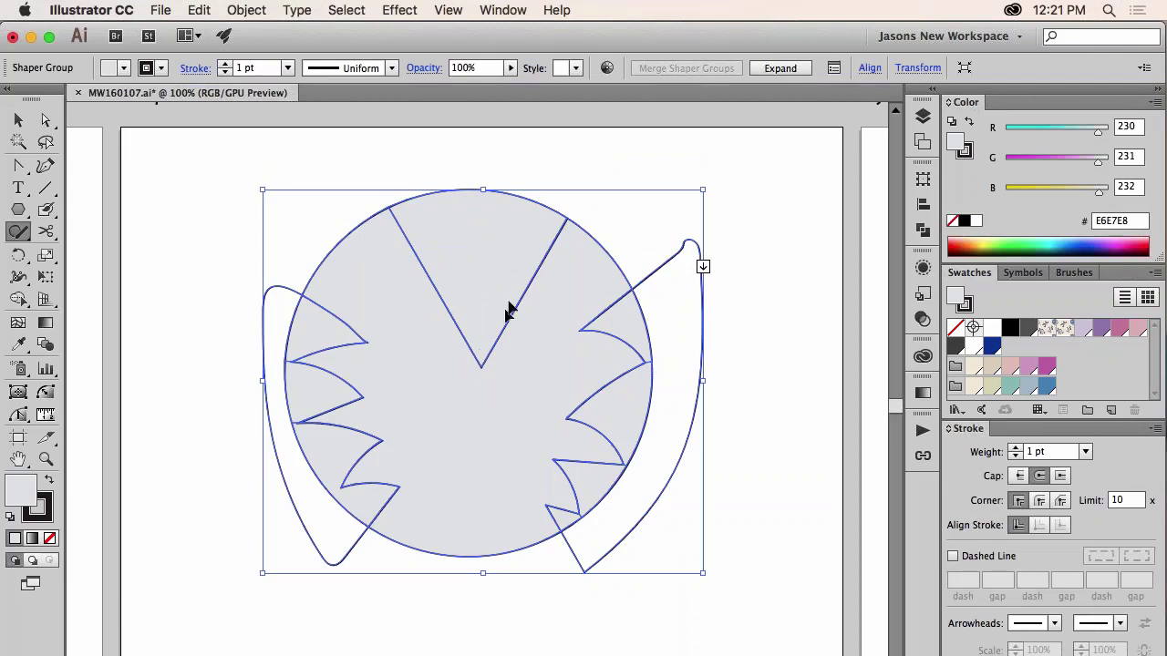
mouse_move(736, 330)
left_mouse_down()
mouse_move(690, 339)
mouse_move(666, 415)
mouse_move(633, 413)
left_mouse_up()
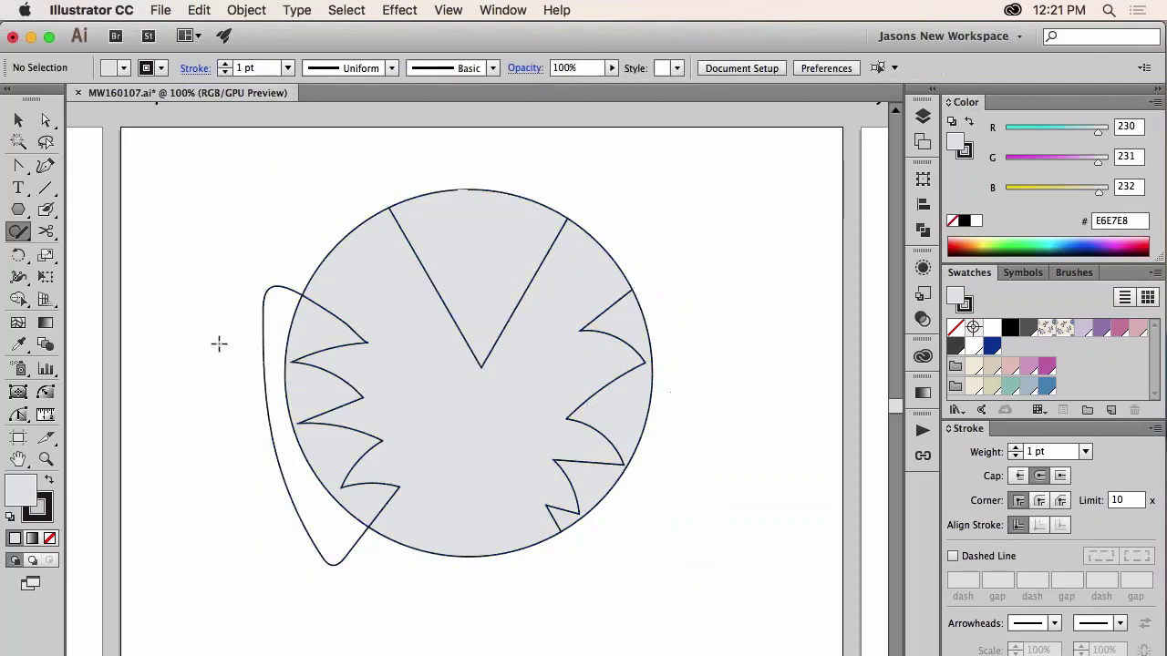
mouse_move(219, 344)
left_mouse_down()
mouse_move(270, 346)
mouse_move(267, 412)
mouse_move(287, 438)
left_mouse_up()
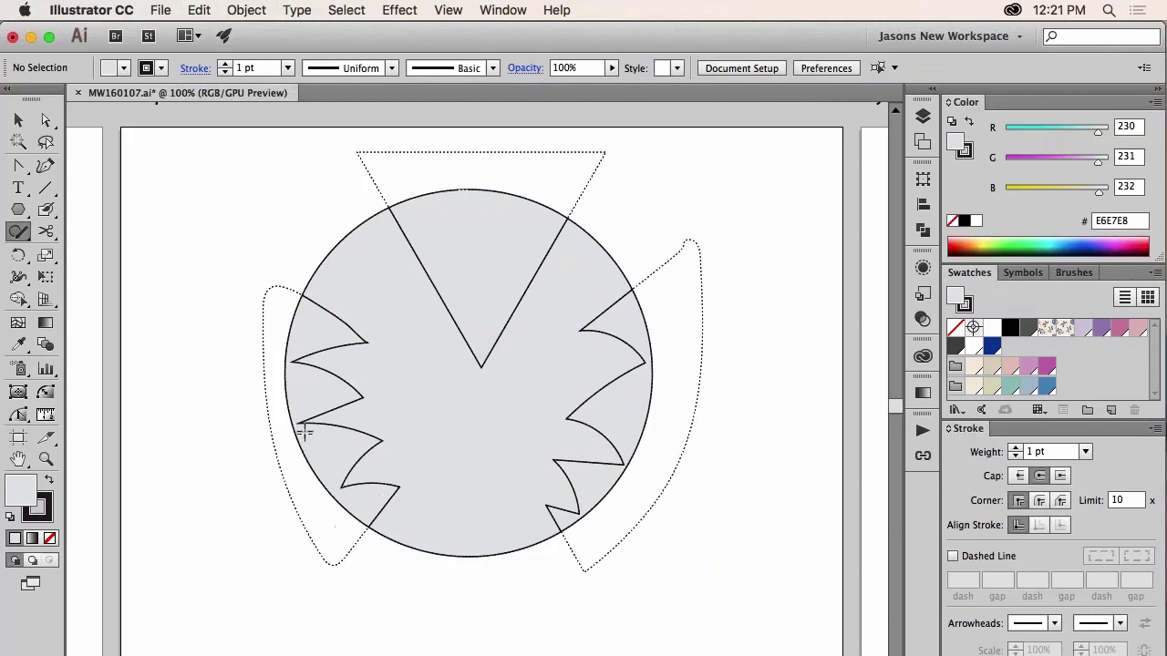
Step: Select the triangle inside the Shaper group and round its corners
left_click(411, 245)
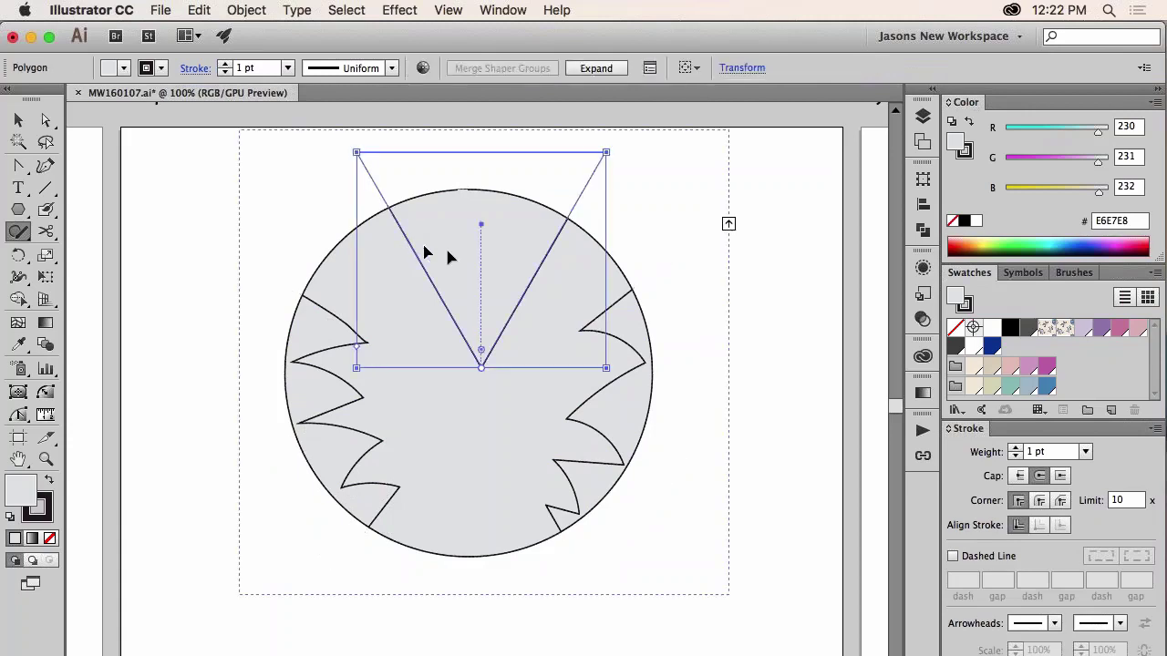
scroll(531, 272, "up", 2)
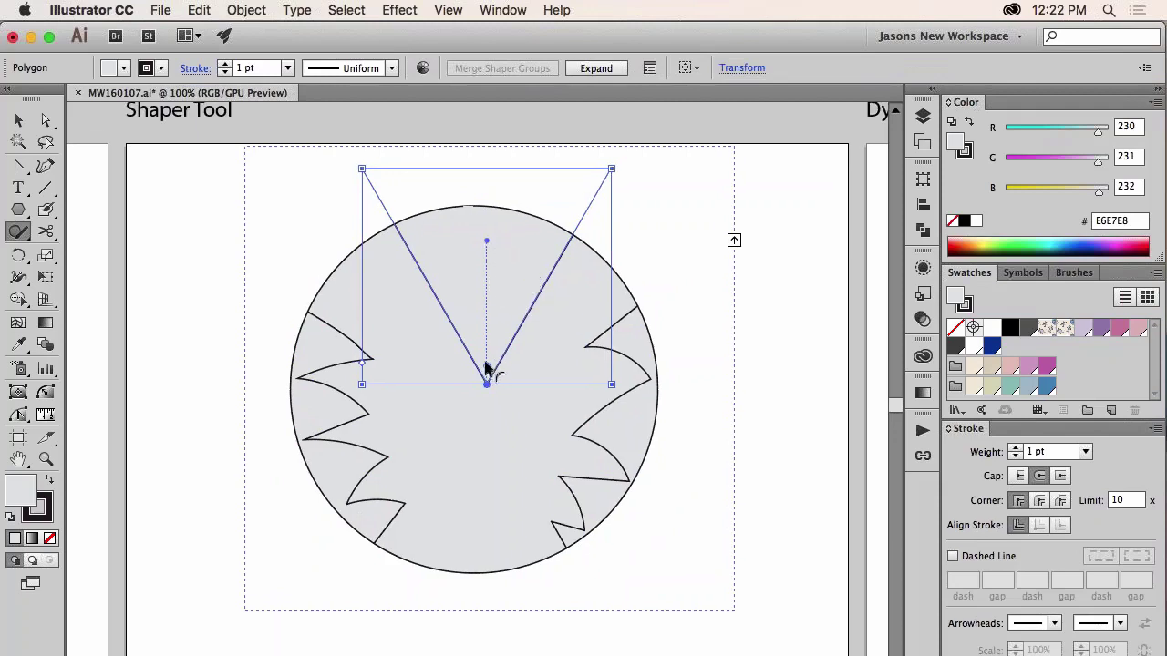
left_click_drag(485, 368, 487, 328)
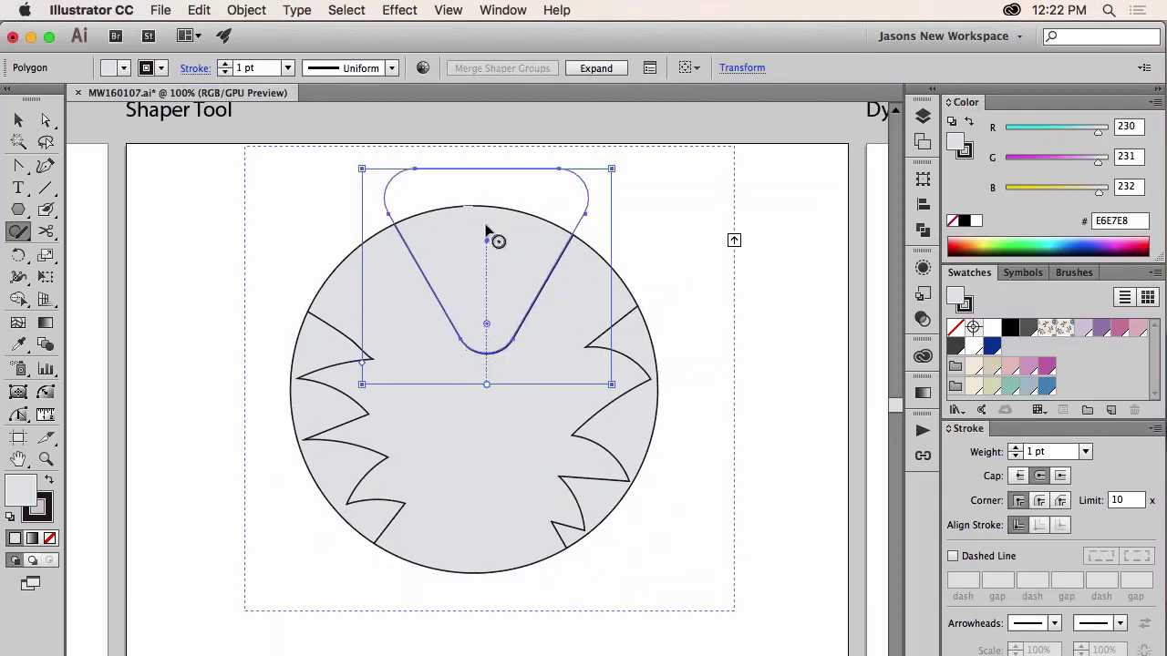
Step: Shift the rounded triangle slightly upward within the Shaper group and give it a Dk Grey fill with no stroke
left_click_drag(485, 237, 480, 215)
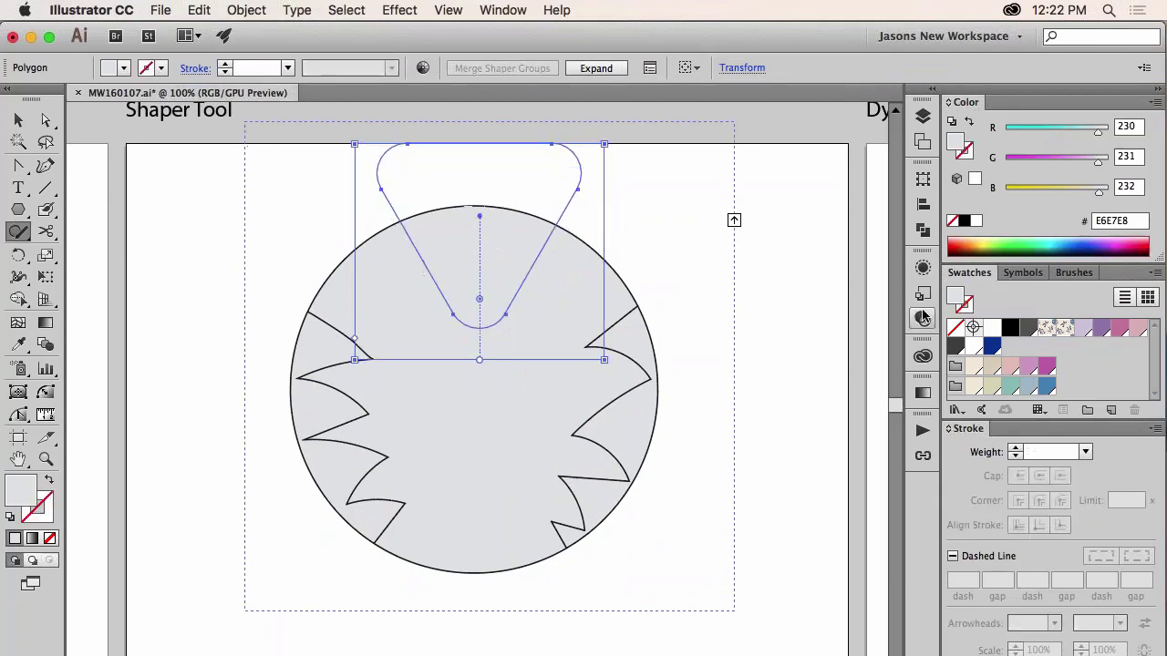
left_click(1027, 329)
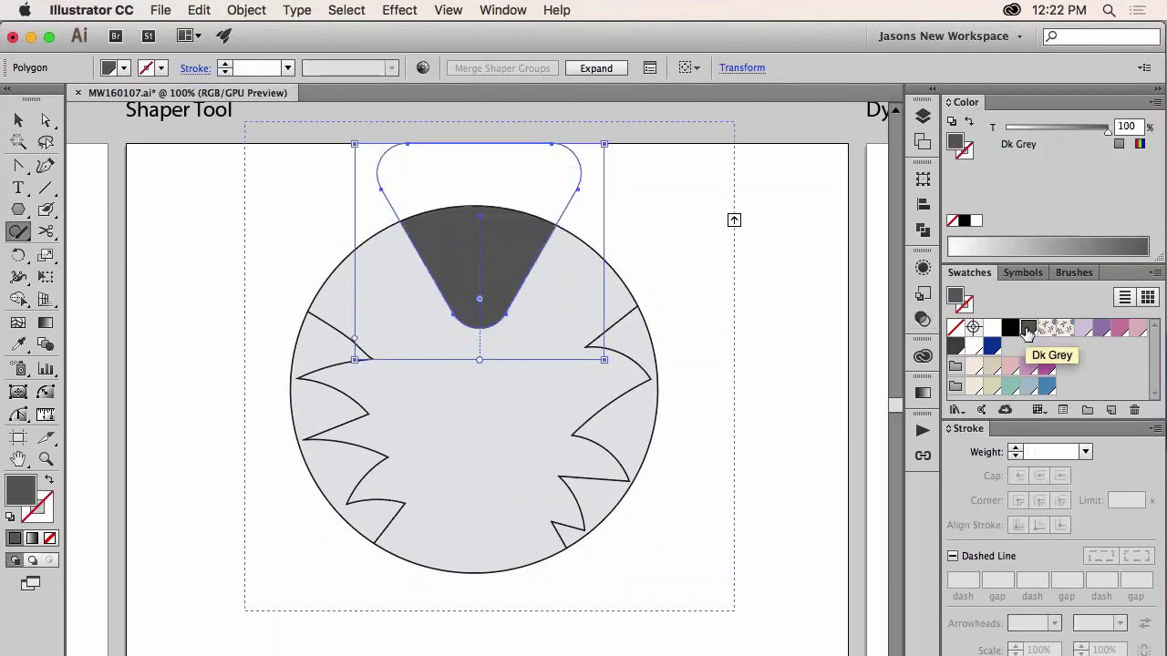
left_click(803, 295)
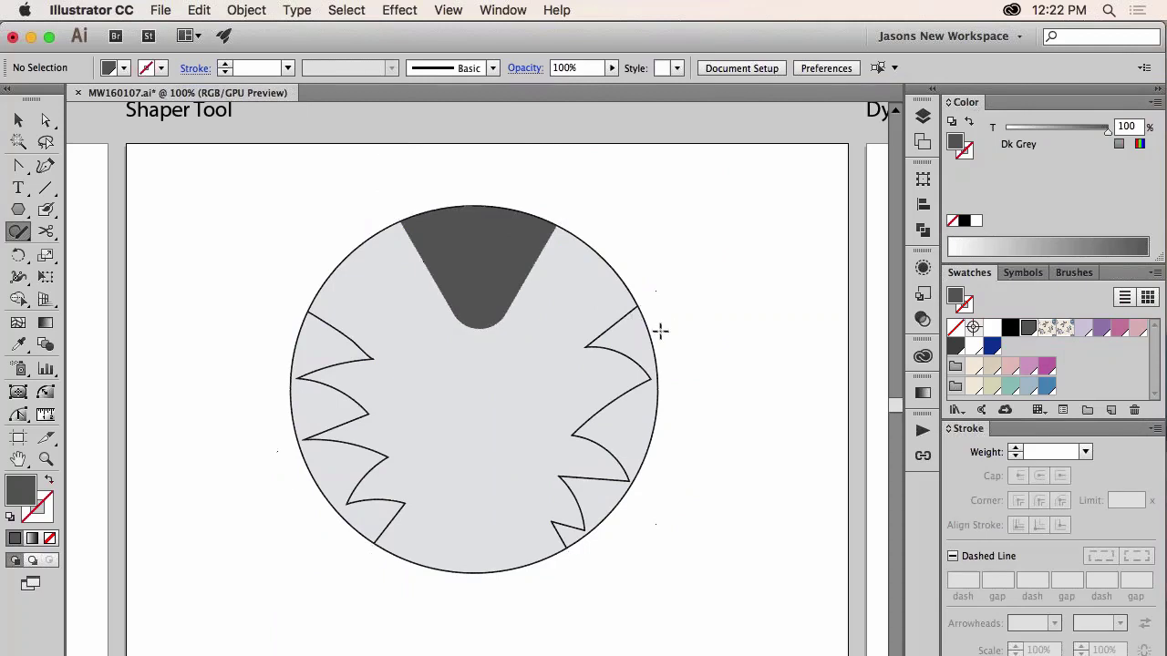
Step: Draw a small circle with the Ellipse tool in the empty area to the right of the Shaper group
left_click(618, 319)
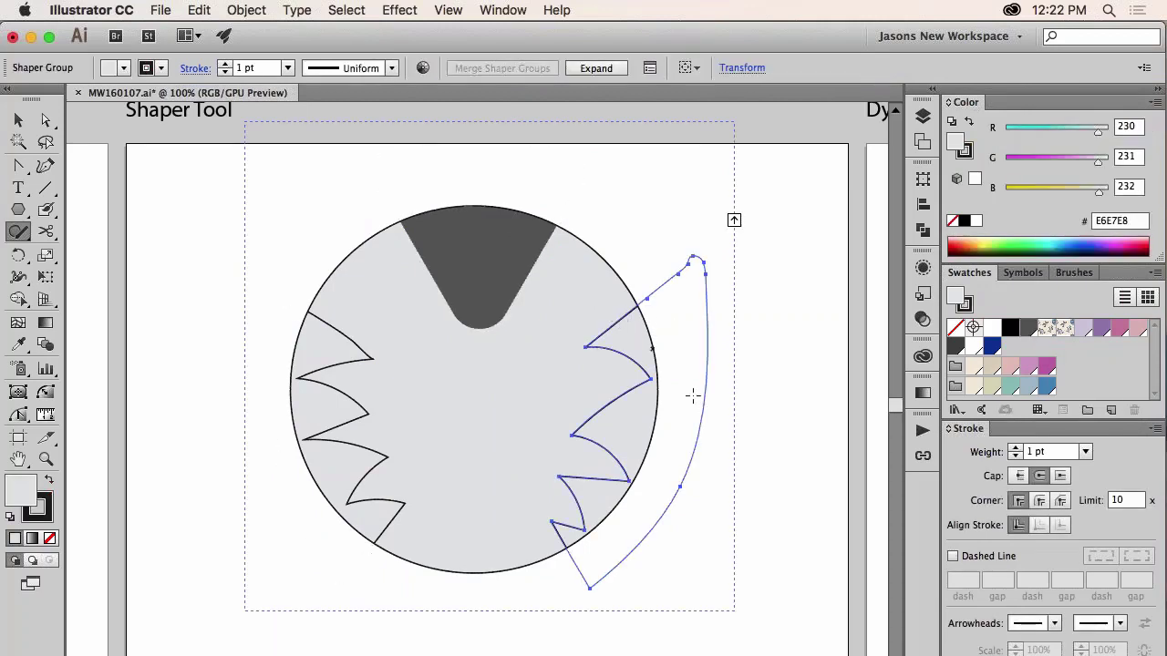
scroll(709, 429, "right", 5)
key("super+shift+a")
key("l")
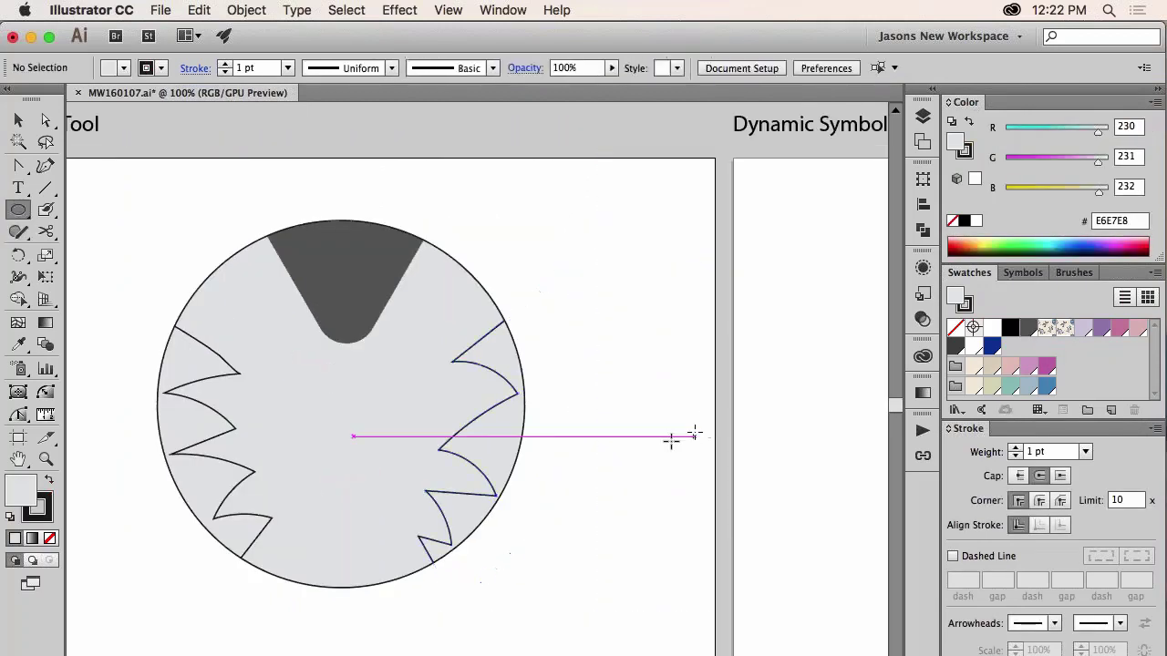
left_click_drag(628, 482, 697, 431)
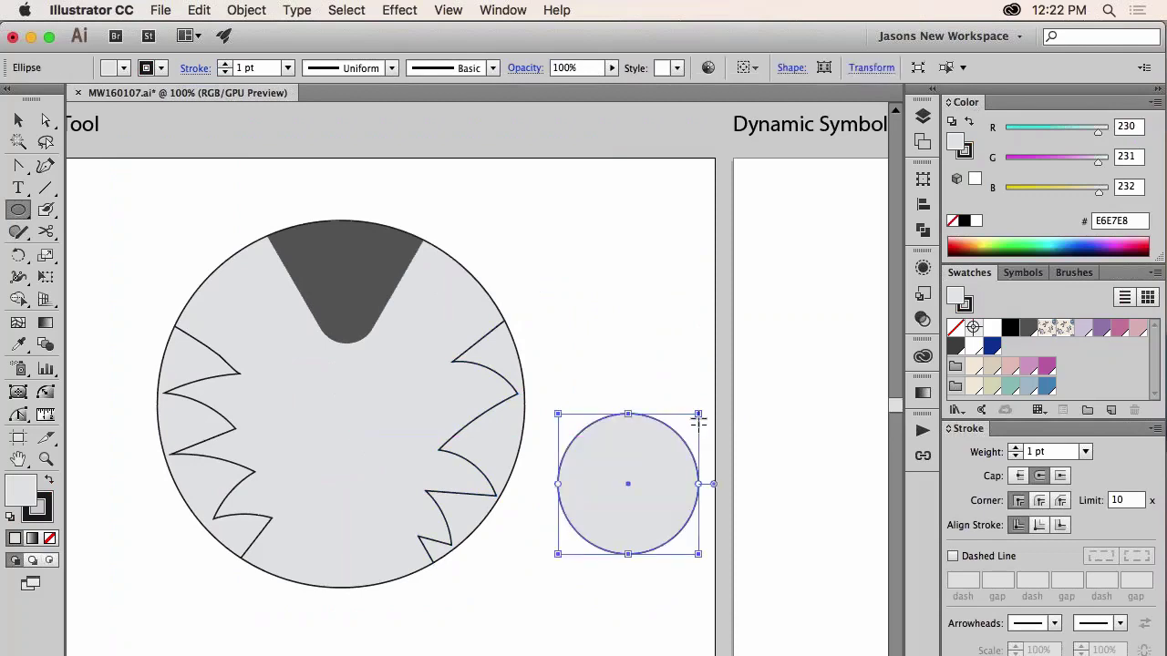
Step: With the Pen tool, draw a closed triangular wedge from the small circle's center past its edge and fill it with Dk Grey
key("p")
left_click(678, 387)
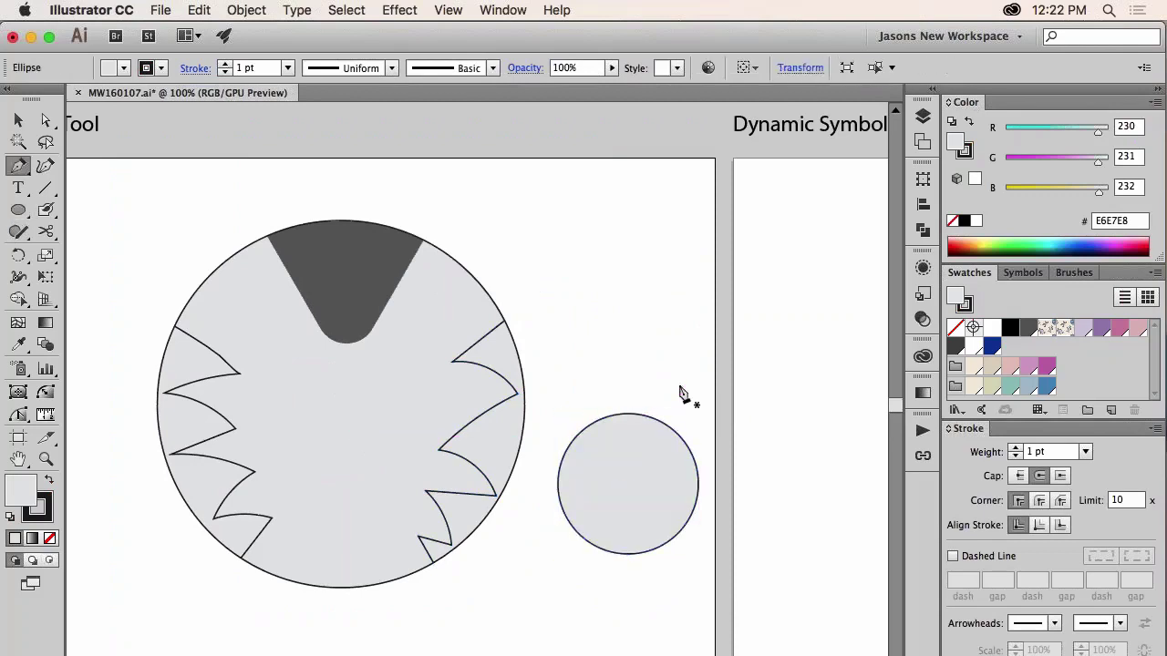
left_click(628, 483)
left_click(713, 445)
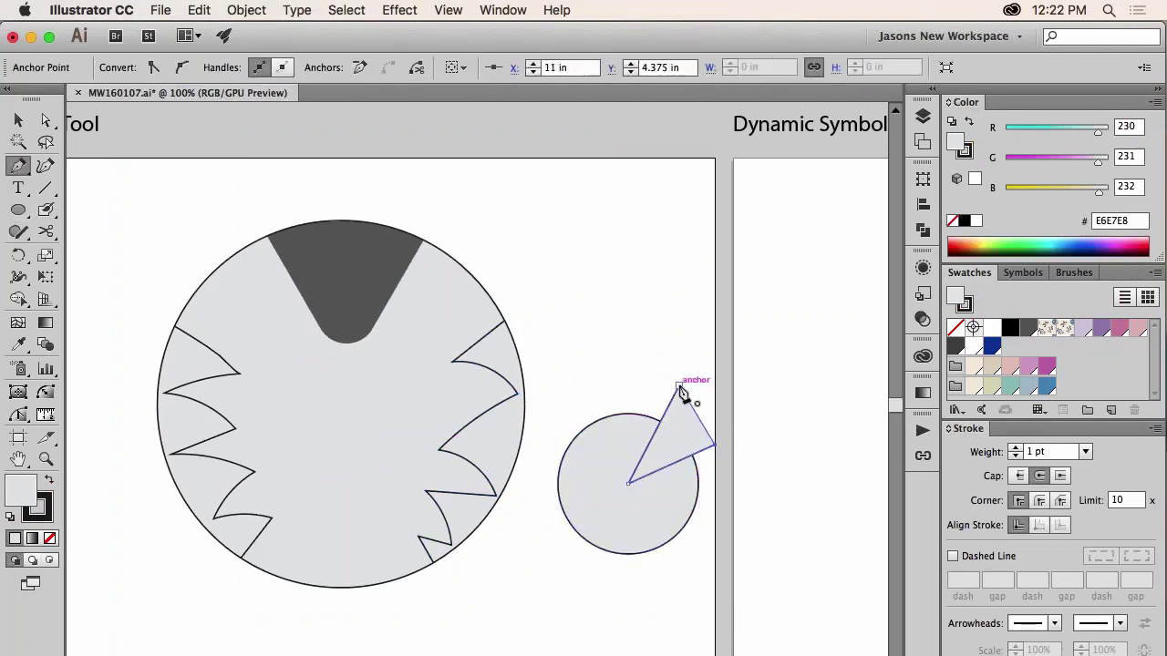
left_click(679, 387)
left_click(1027, 331)
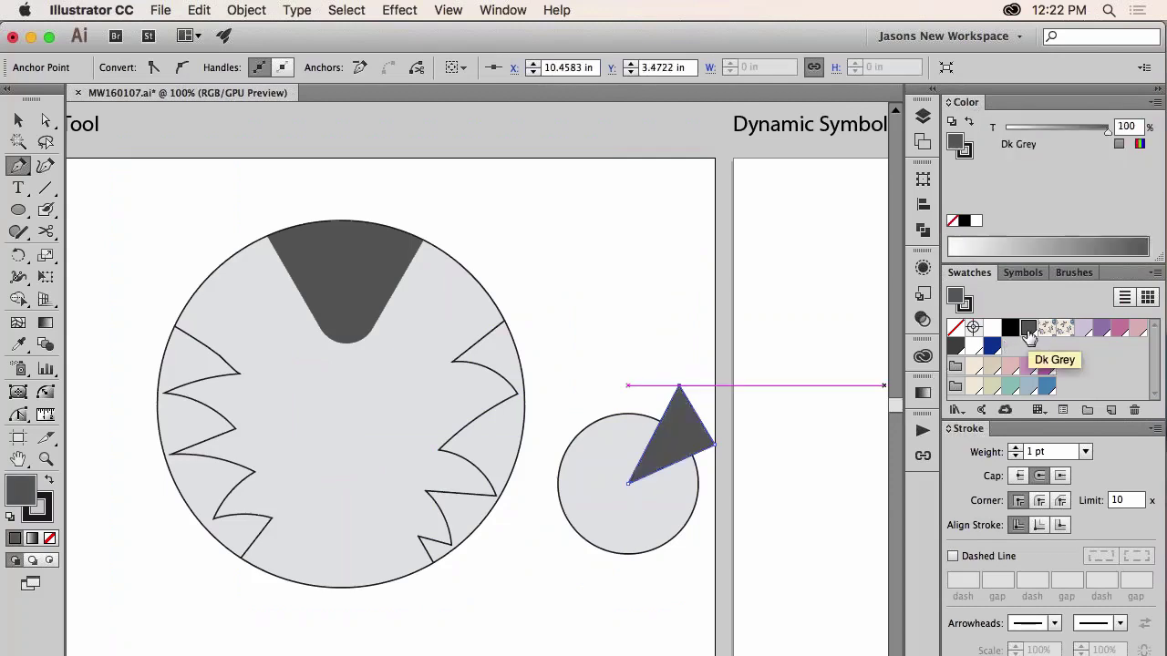
Step: Select the small circle and wedge and remove the wedge's portion outside the circle with the Shape Builder tool
key("v")
left_click(629, 342)
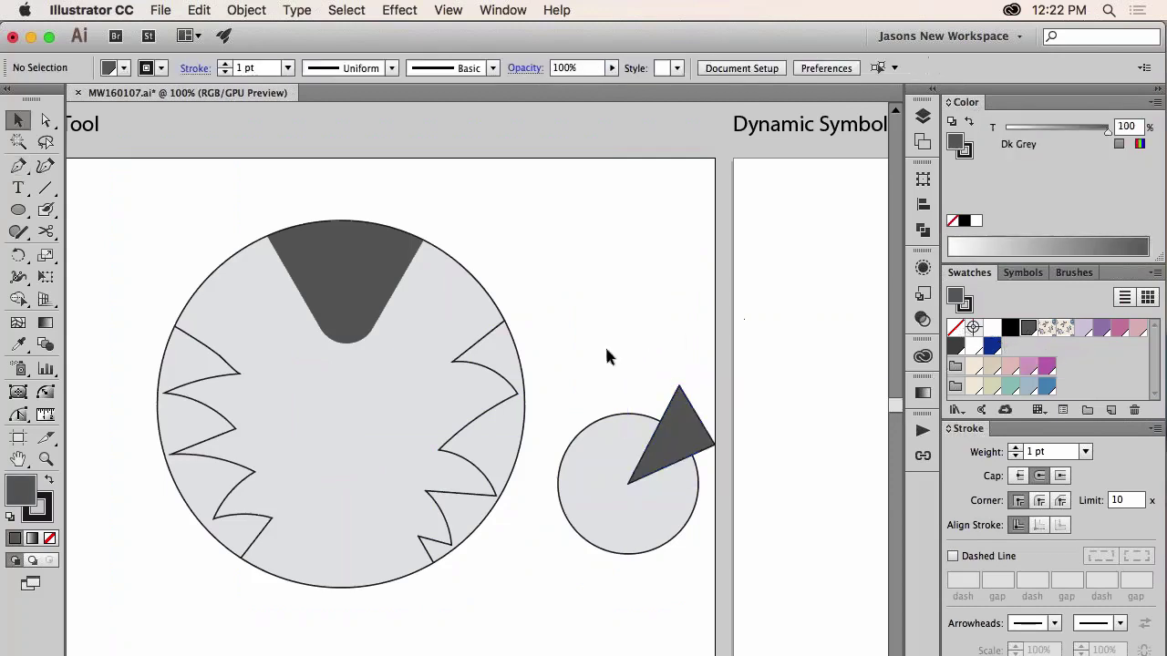
left_click_drag(607, 347, 704, 570)
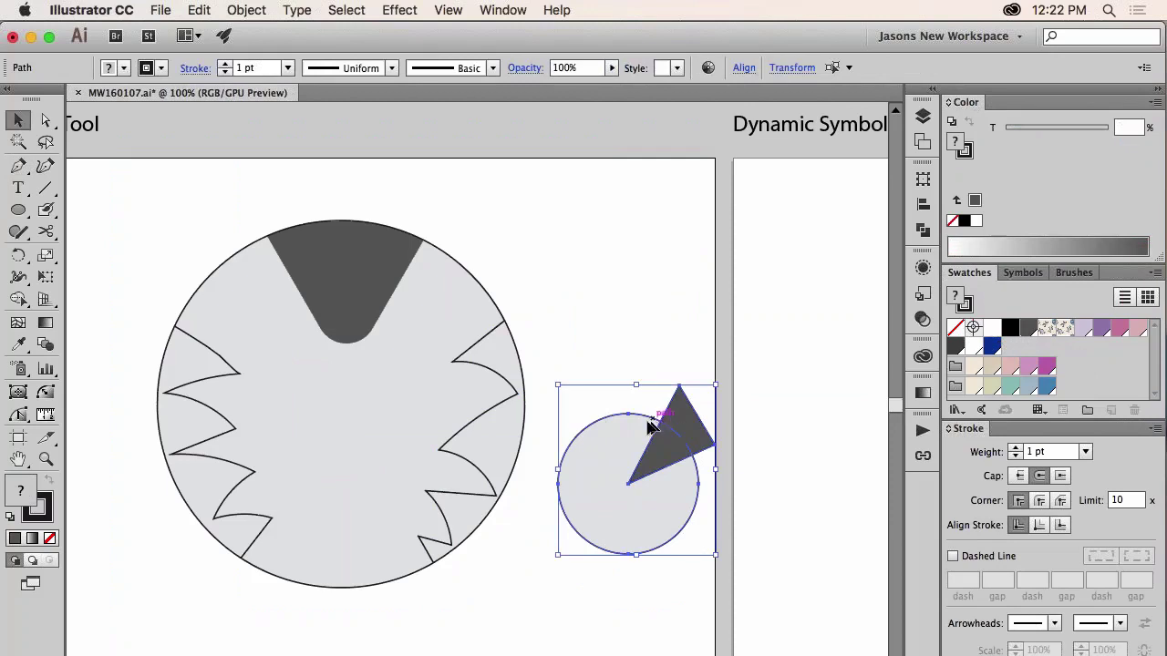
left_click(25, 301)
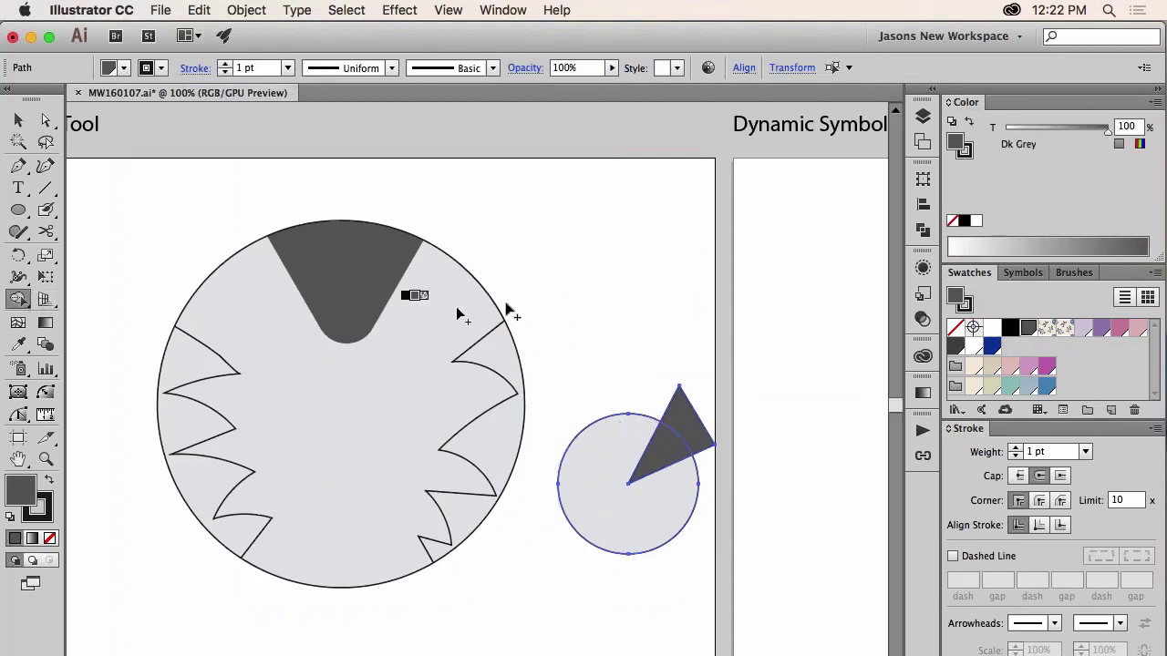
left_click(687, 409, "alt")
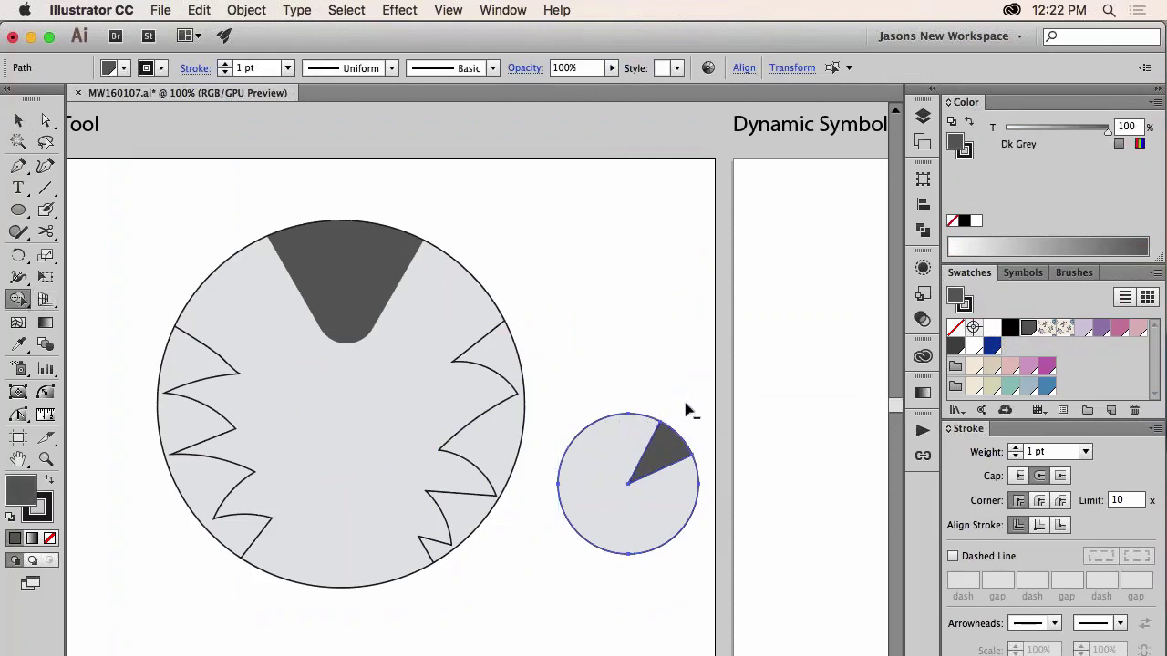
key("v")
left_click(712, 439)
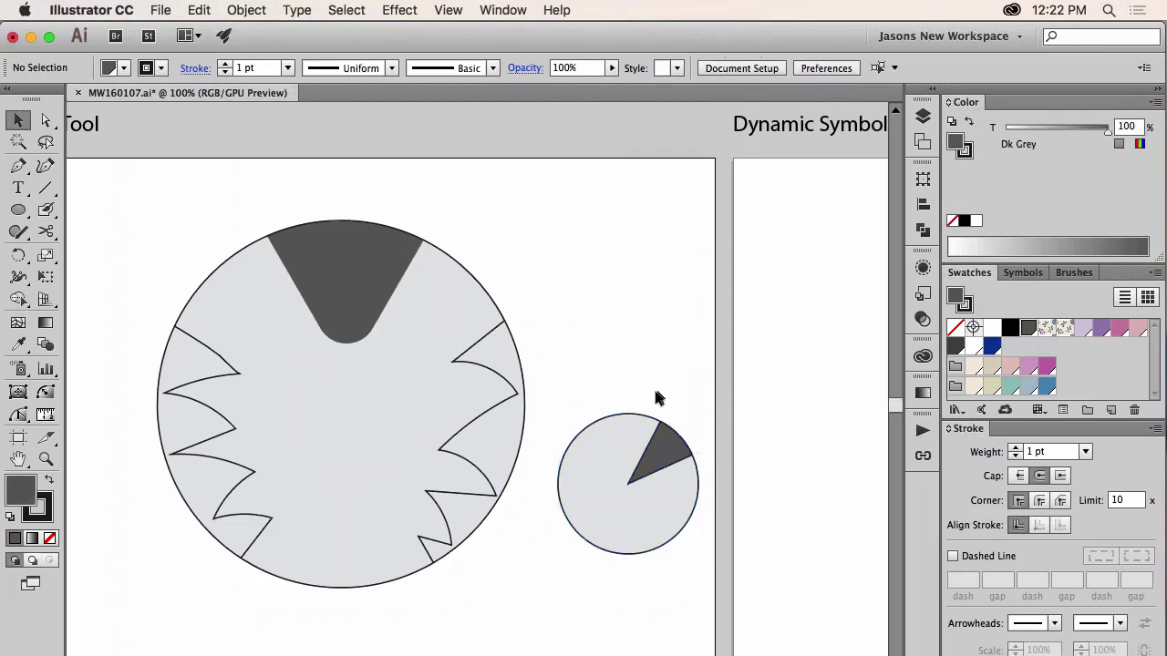
Step: Delete the dark grey wedge and the small circle beside the Shaper group
key("a")
left_click(664, 450)
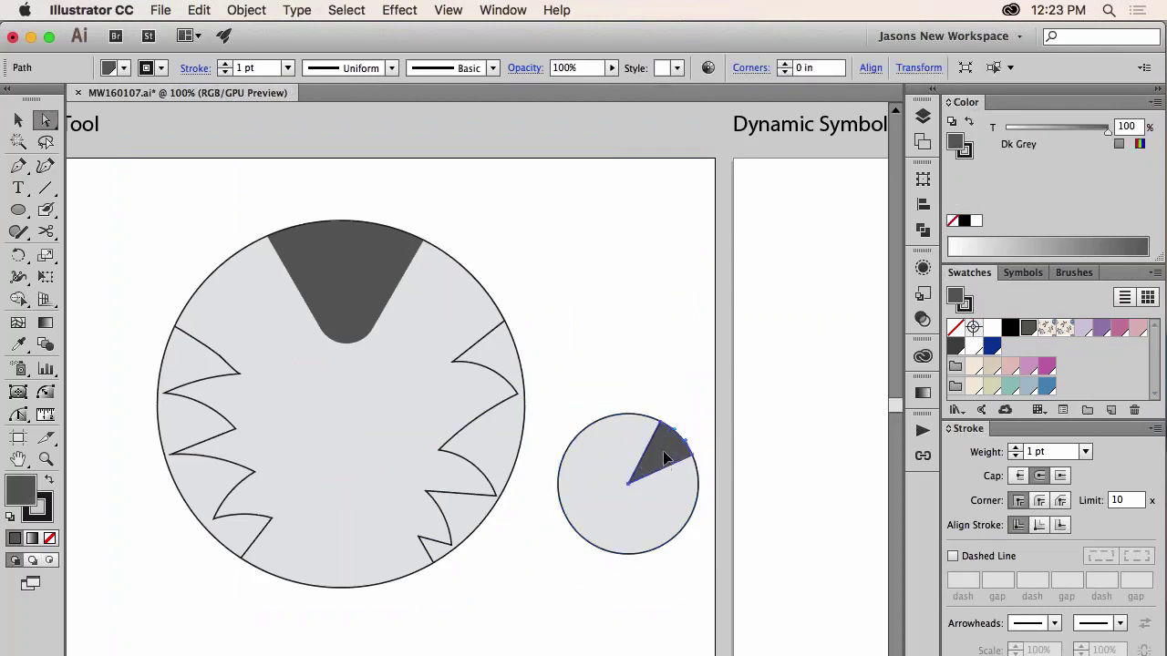
left_click_drag(663, 450, 643, 479)
key("Delete")
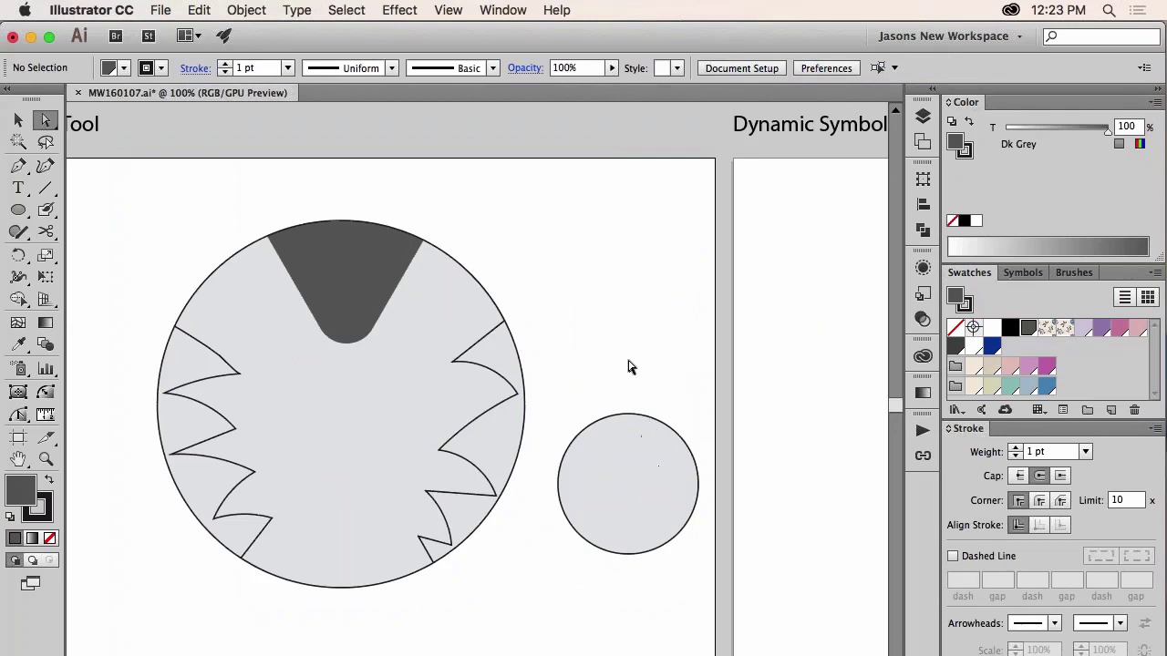
left_click(664, 508)
key("Delete")
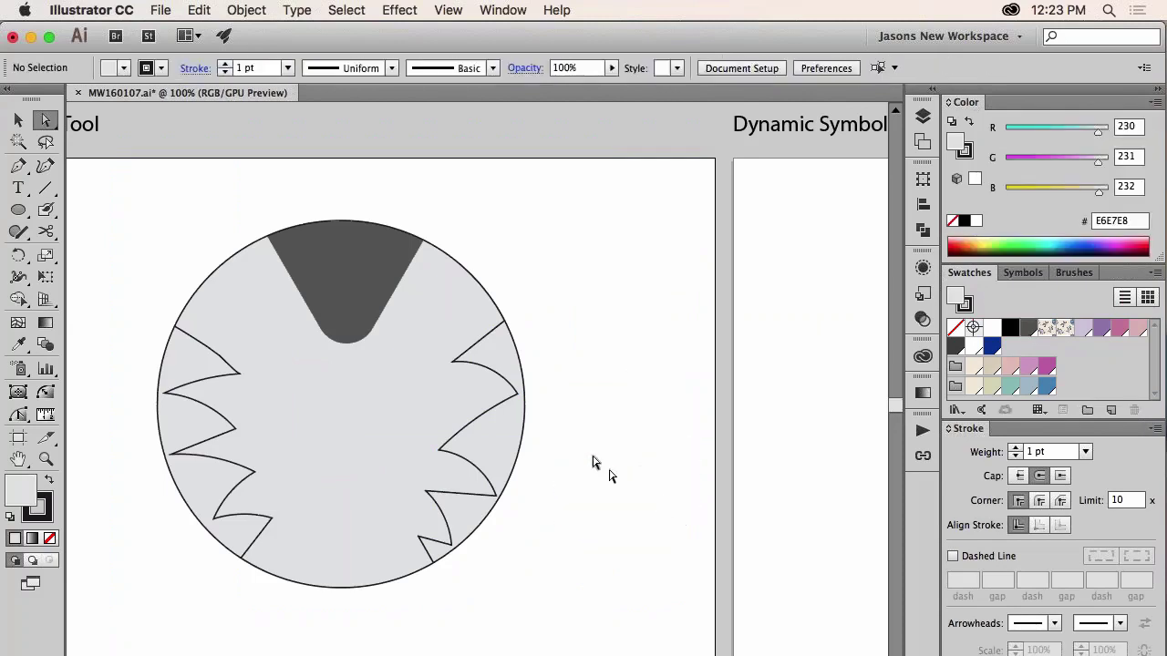
Step: Reduce the corner rounding at the dark wedge's lower tip in the Shaper group to make it more pointed
left_click(372, 316)
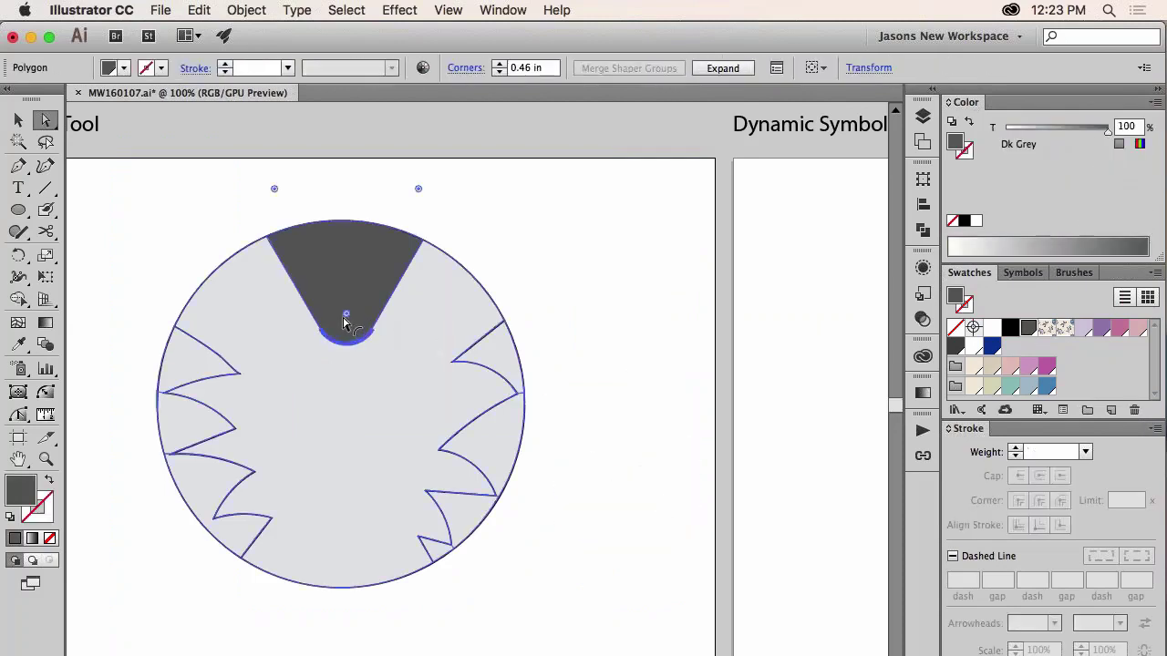
left_click_drag(345, 321, 344, 364)
left_click(589, 373)
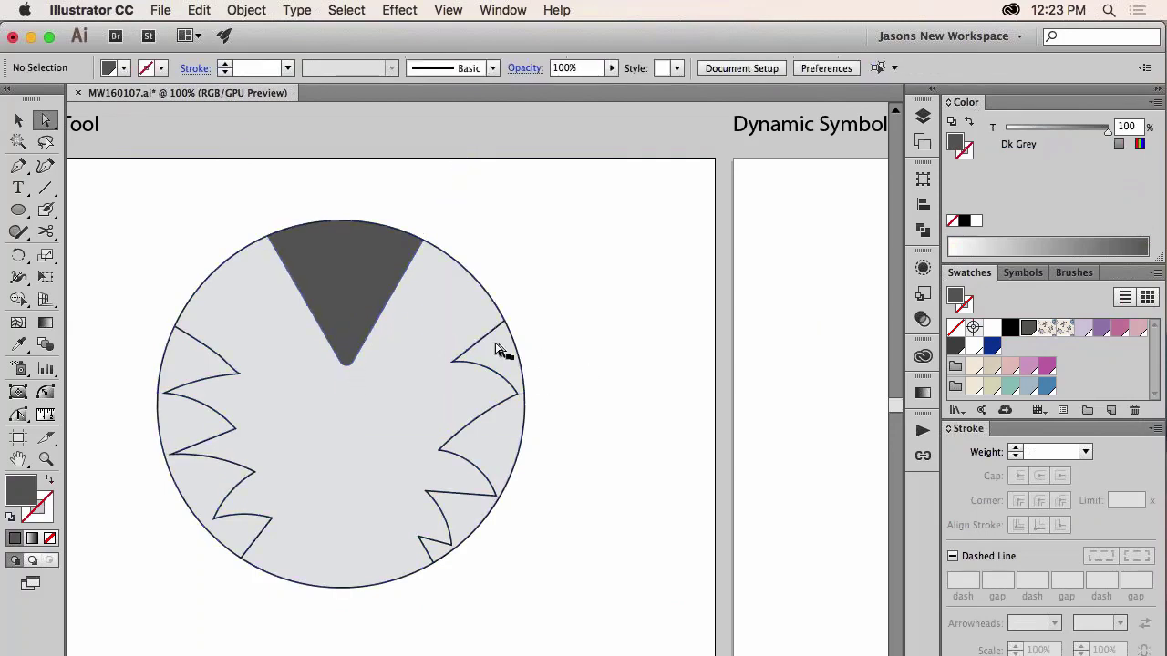
Step: Reshape the right-hand stripes by moving their inner tips and notch points upward and outward along the circle with the Direct Selection tool
left_click(483, 344)
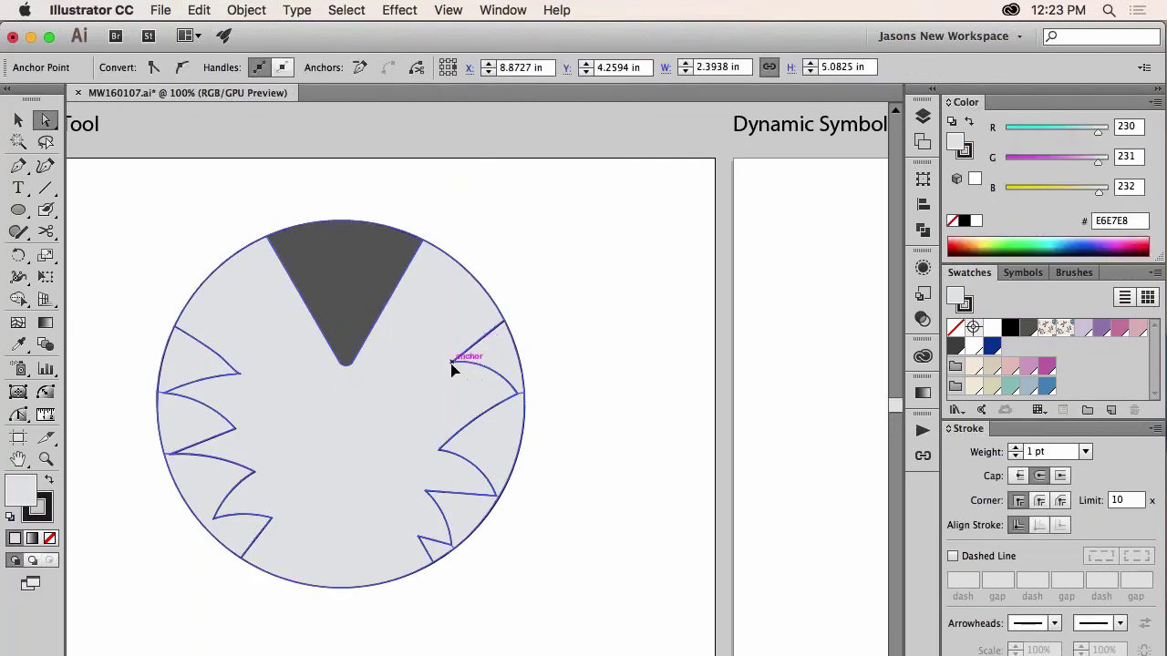
left_click(453, 355)
left_click(453, 349)
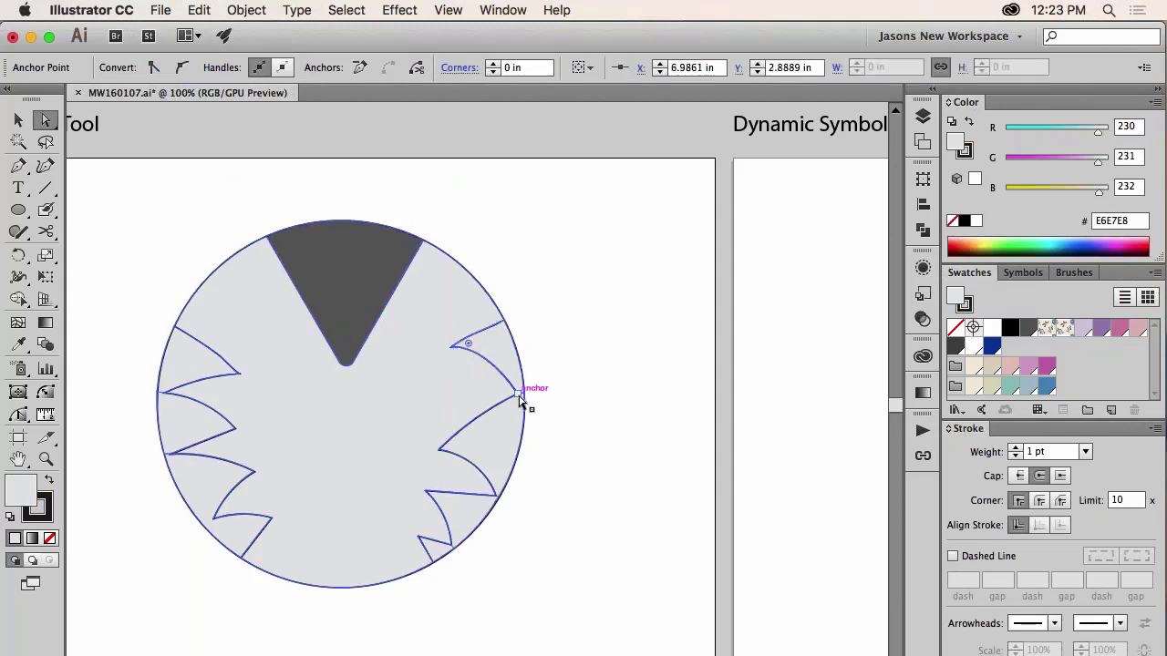
left_click_drag(521, 396, 506, 384)
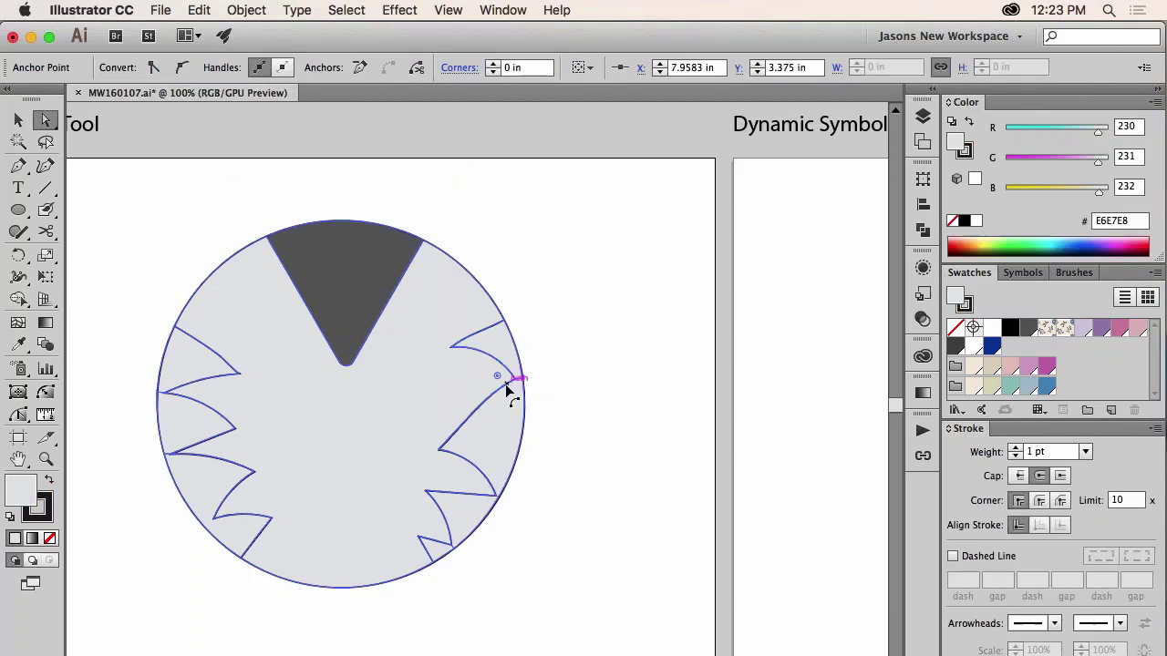
left_click(453, 433)
left_click(455, 430)
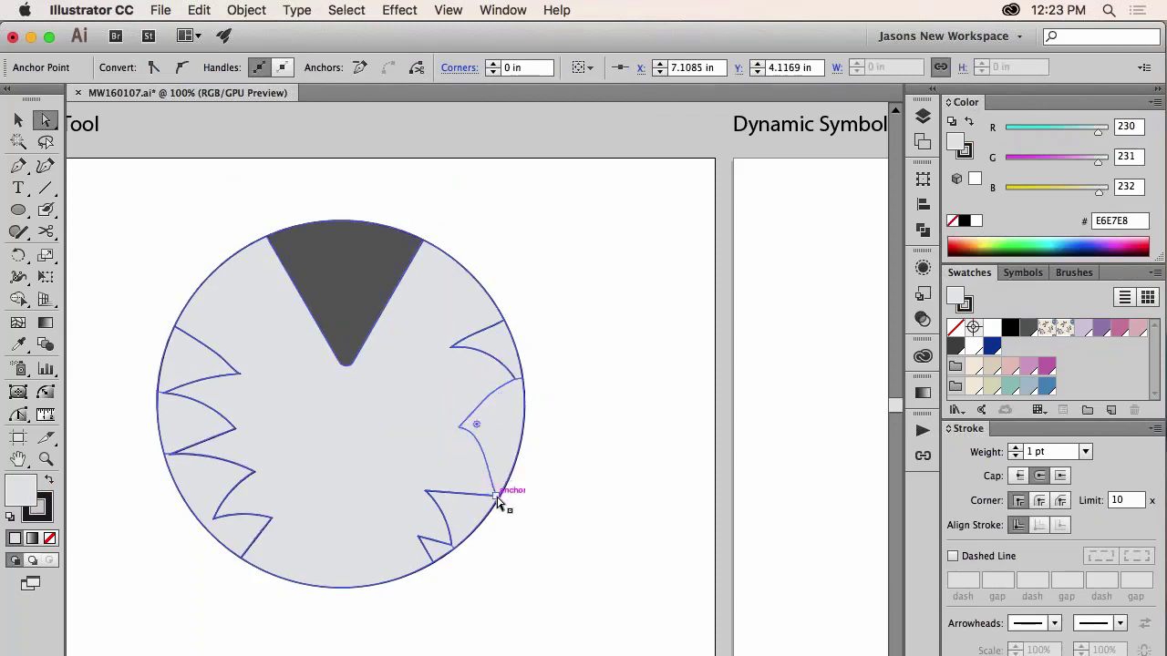
left_click_drag(498, 489, 498, 491)
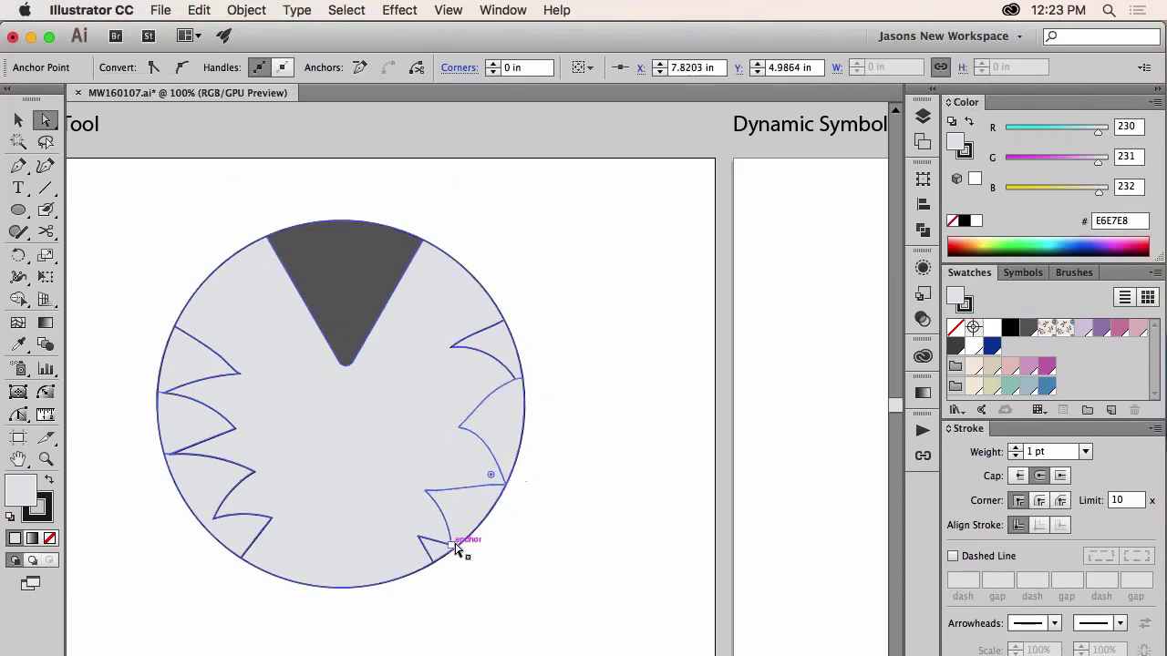
left_click_drag(455, 547, 455, 533)
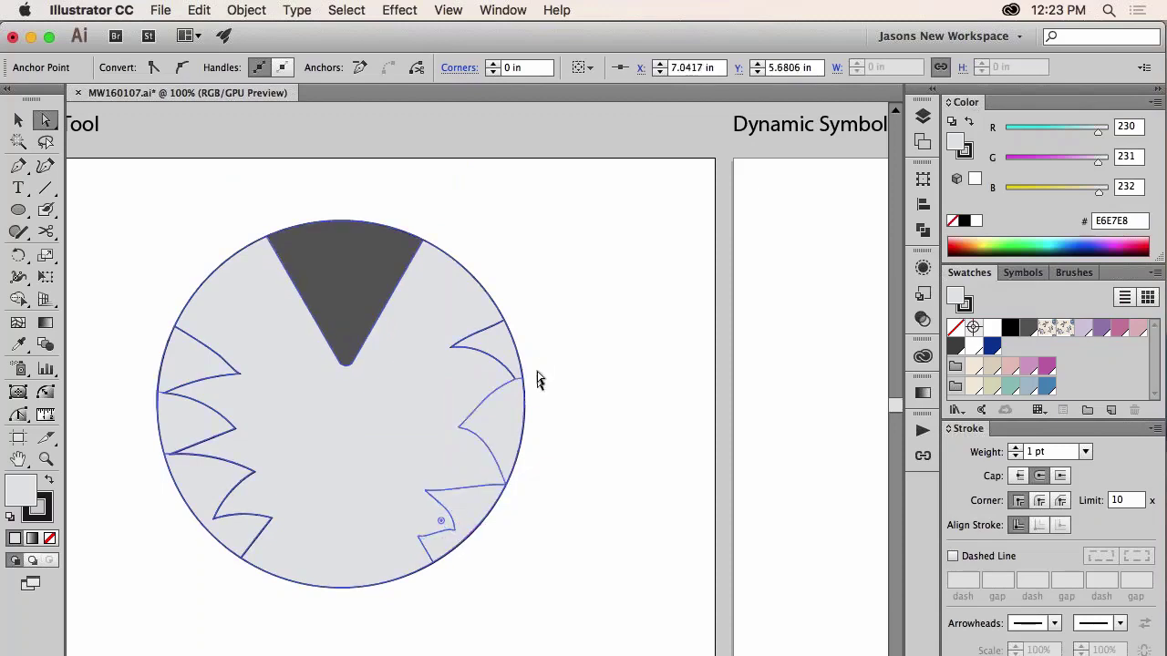
Step: Fill the right-hand and left-hand stripe shapes with the Dk Grey swatch
left_click(1028, 329)
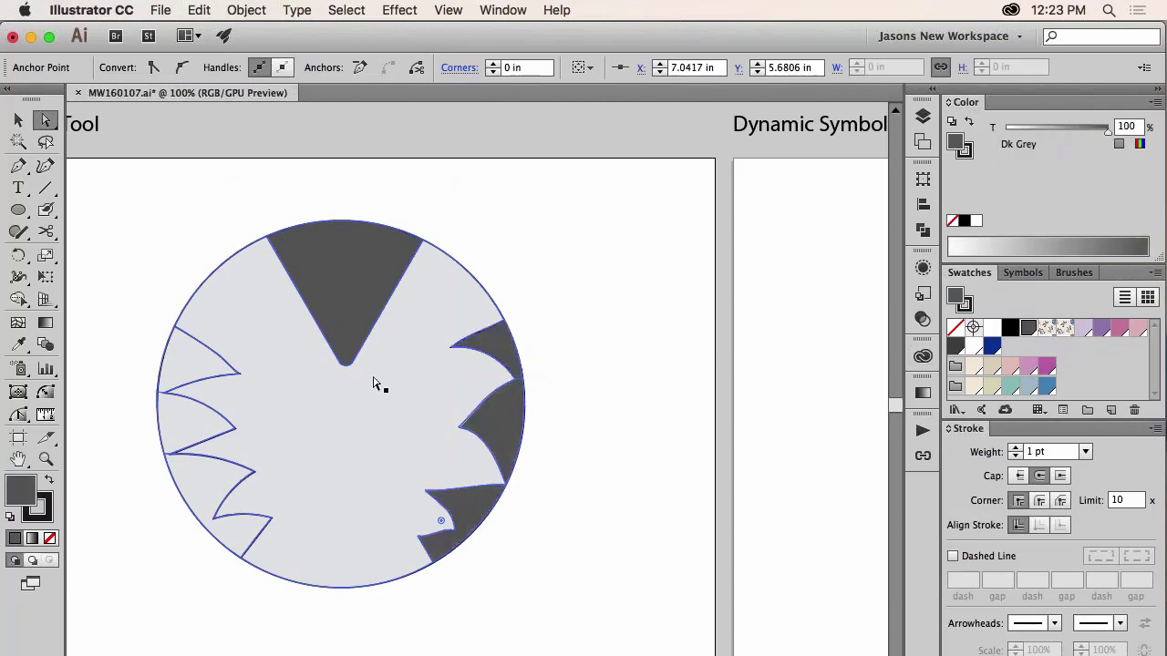
left_click(225, 369)
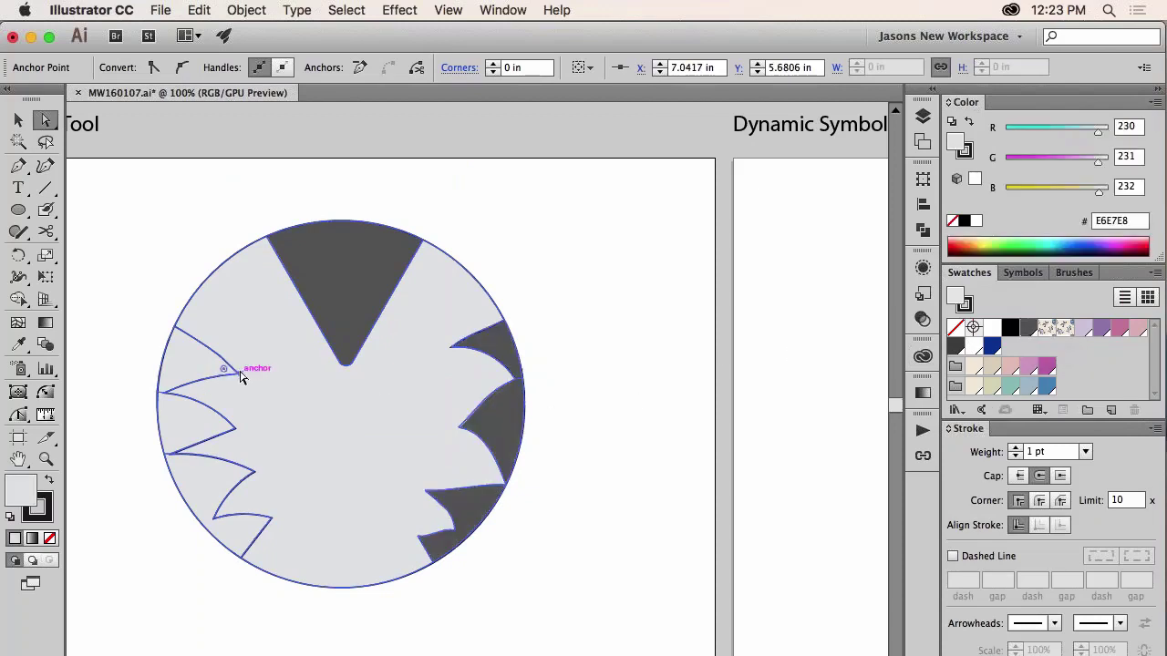
left_click(1028, 329)
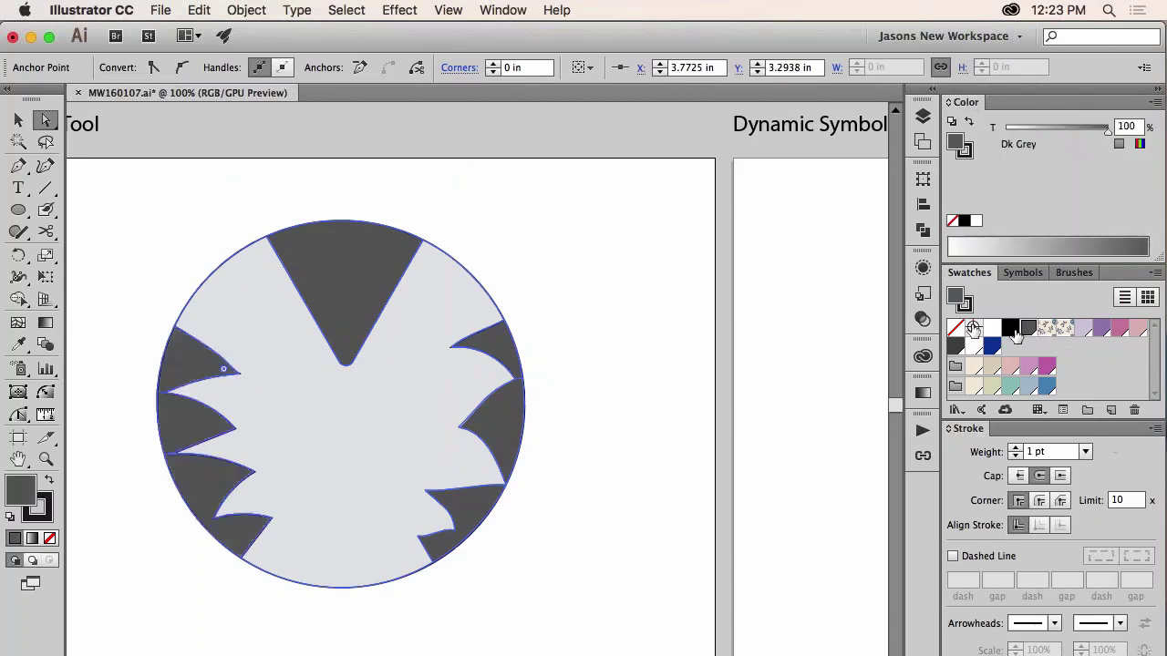
Step: With the Shaper tool, select the right stripe shape and circle individually, switch to face selection on the dark wedge, and deselect
left_click(18, 231)
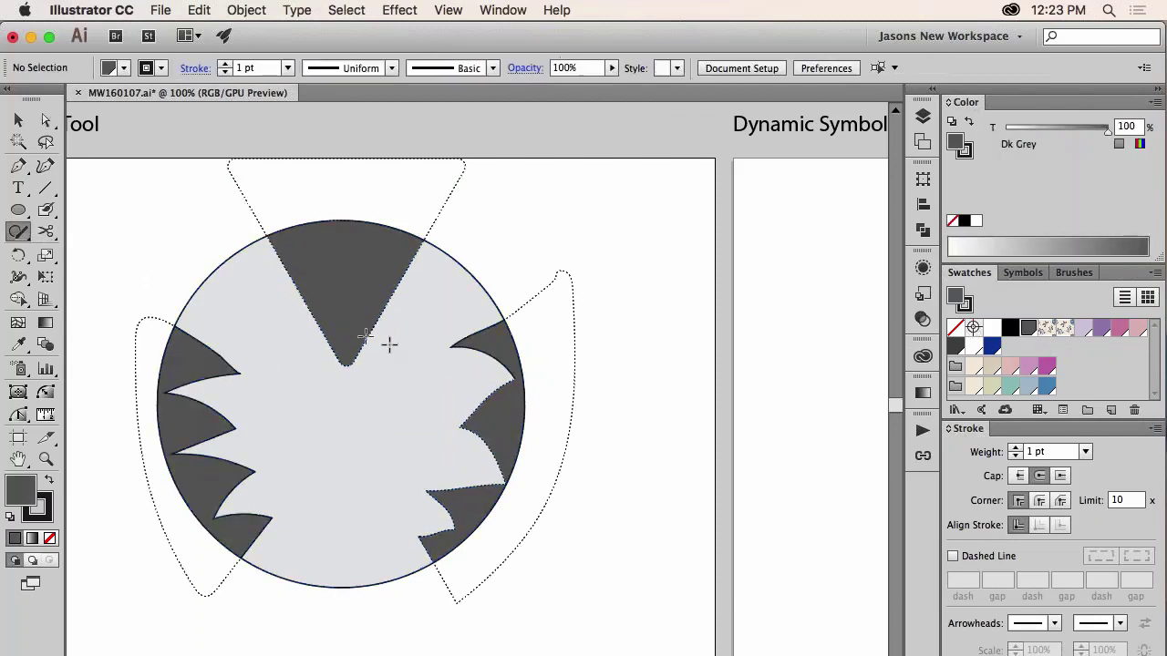
left_click(467, 342)
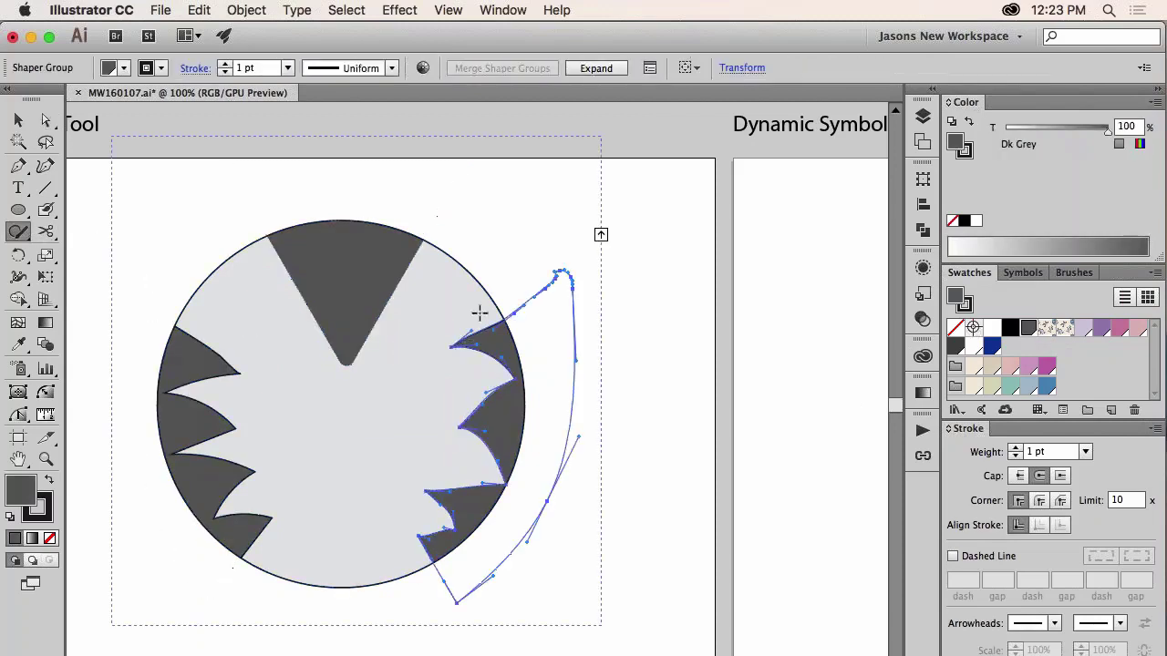
left_click(473, 280)
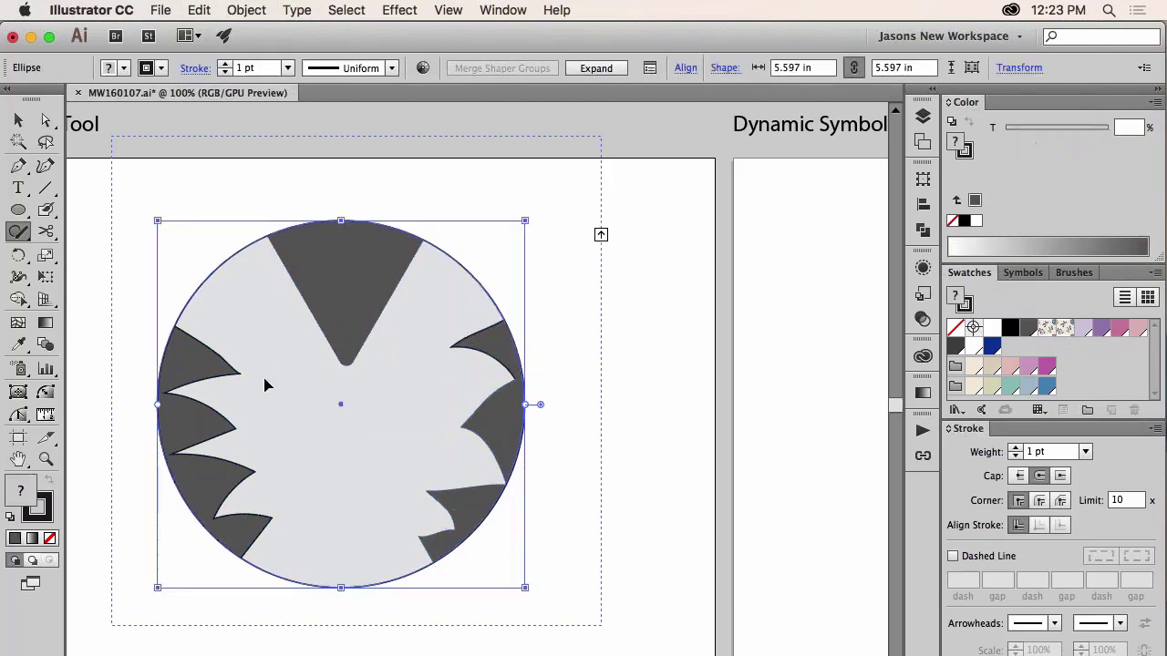
left_click(24, 233)
left_click(604, 240)
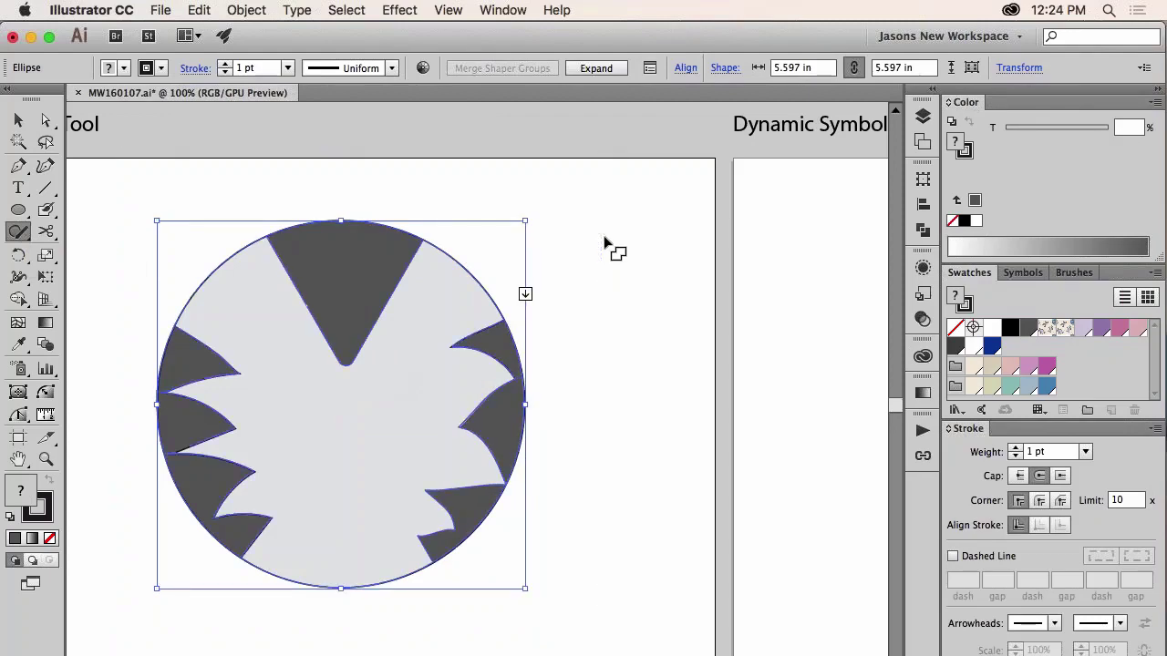
left_click(369, 321)
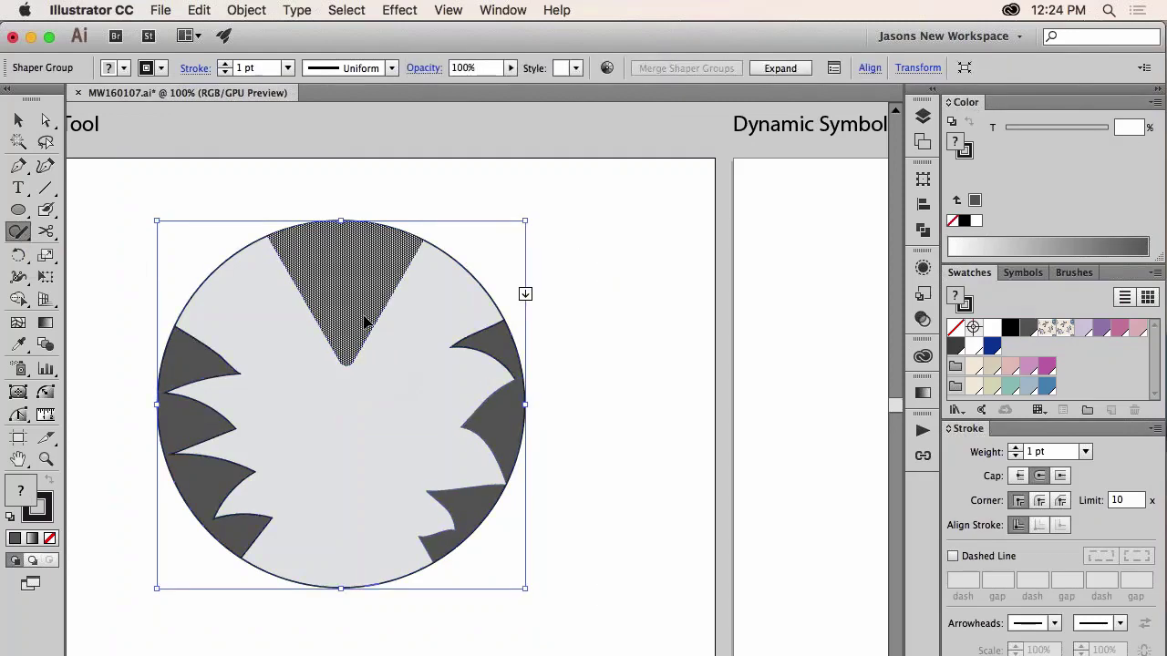
key("super+shift+a")
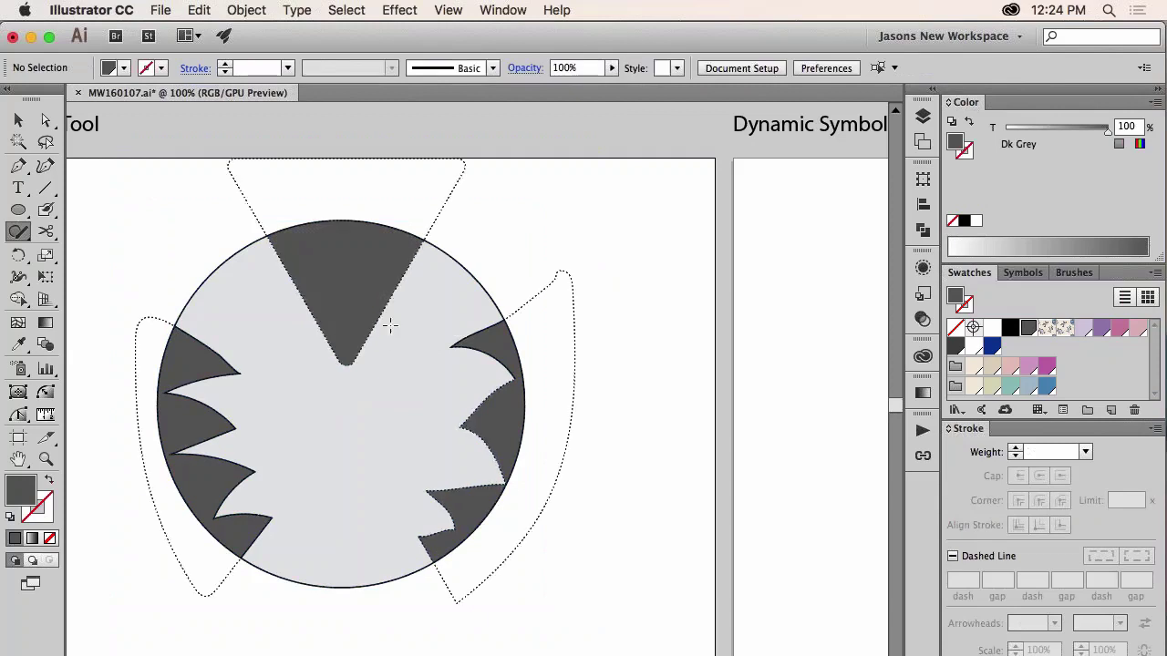
Step: Move the right stripe shape outward and up and the left stripe shape outward within the Shaper group, and deselect
left_click_drag(456, 346, 481, 331)
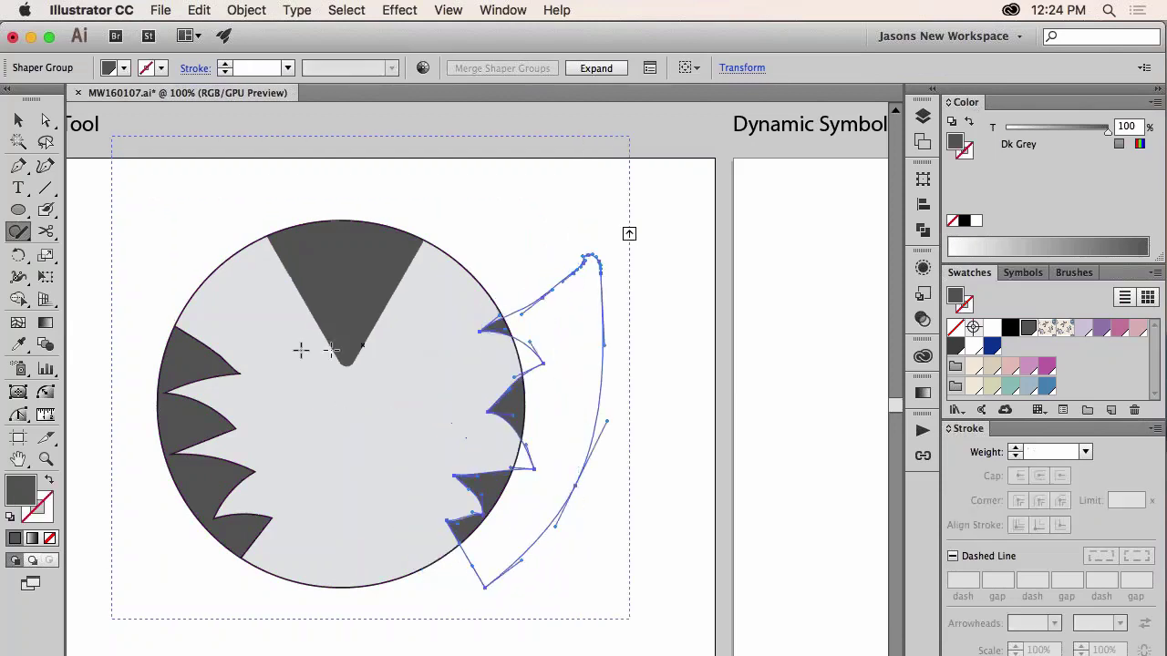
left_click(212, 363)
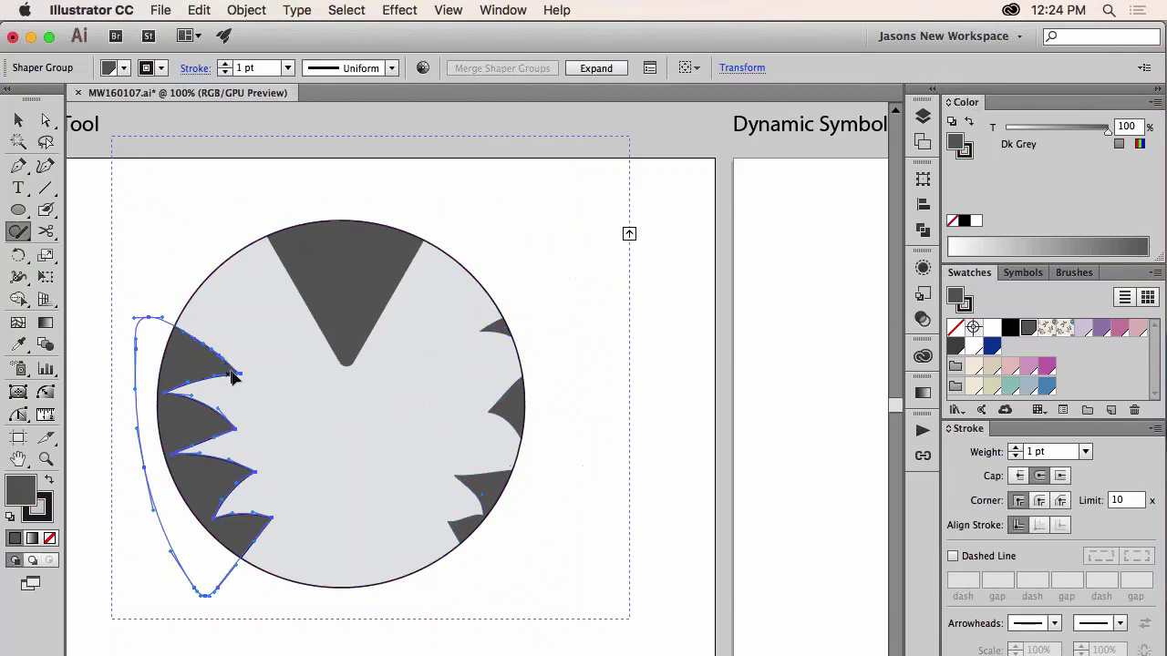
left_click_drag(238, 379, 215, 377)
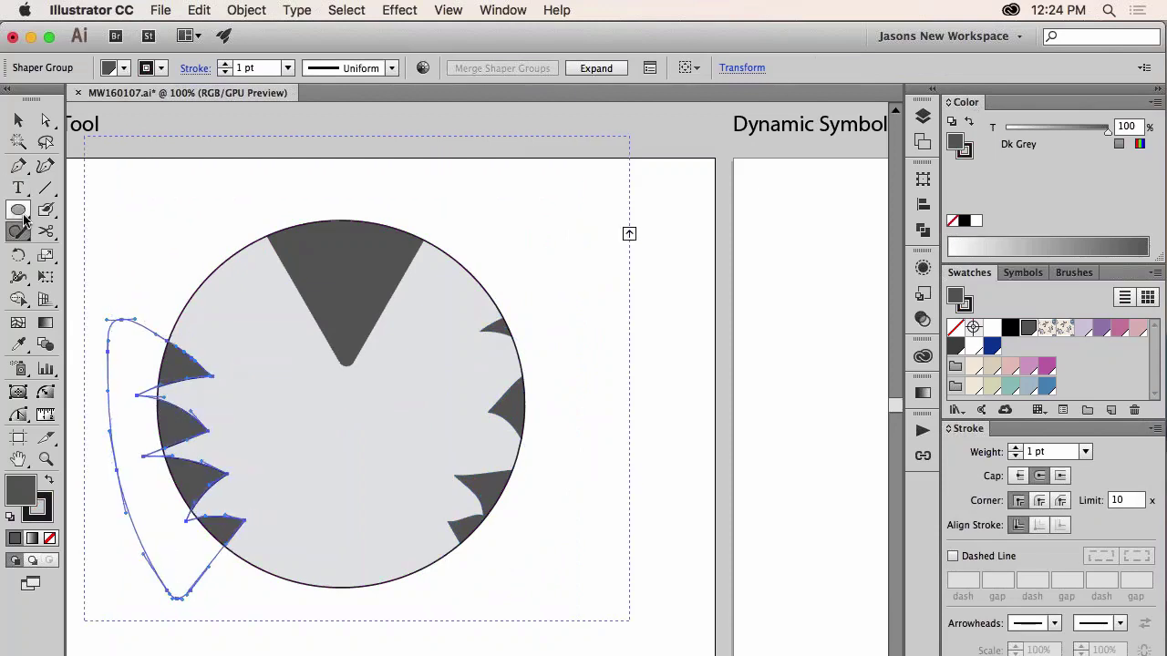
key("super+shift+a")
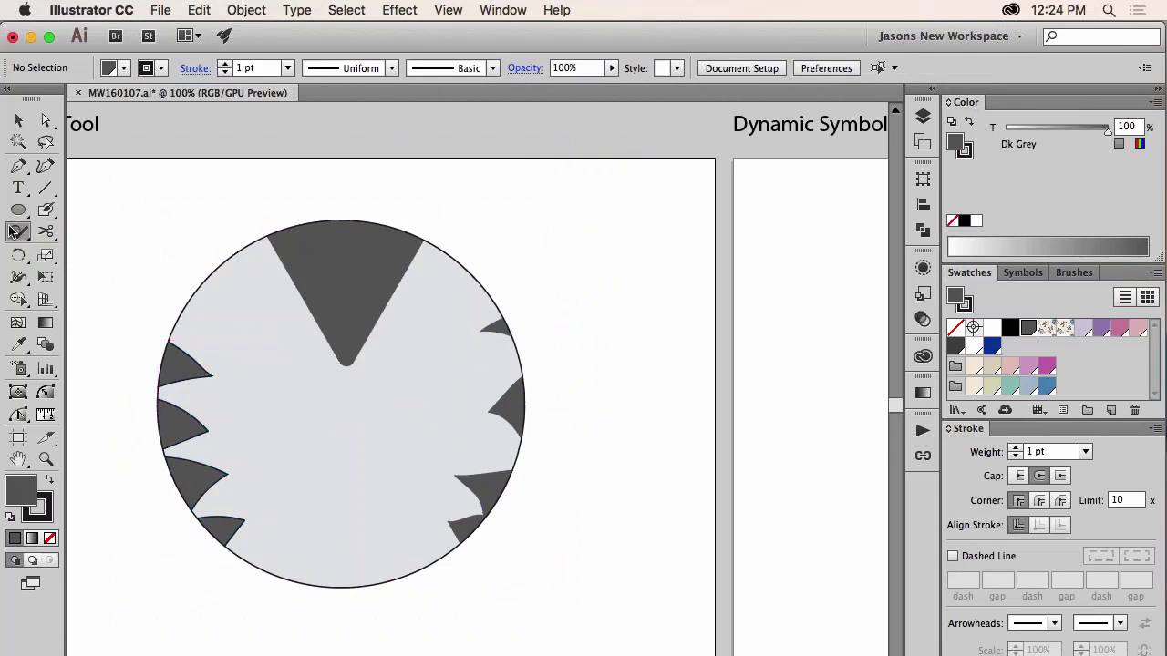
Step: With the Shaper tool, draw two upright eye ellipses beside the wedge's tip and a circle overlapping the lower half of each
mouse_move(290, 347)
left_mouse_down()
mouse_move(265, 437)
mouse_move(290, 465)
mouse_move(317, 398)
mouse_move(297, 340)
mouse_move(276, 344)
mouse_move(269, 373)
mouse_move(271, 432)
mouse_move(307, 444)
mouse_move(320, 389)
mouse_move(289, 337)
left_mouse_up()
key("super+z")
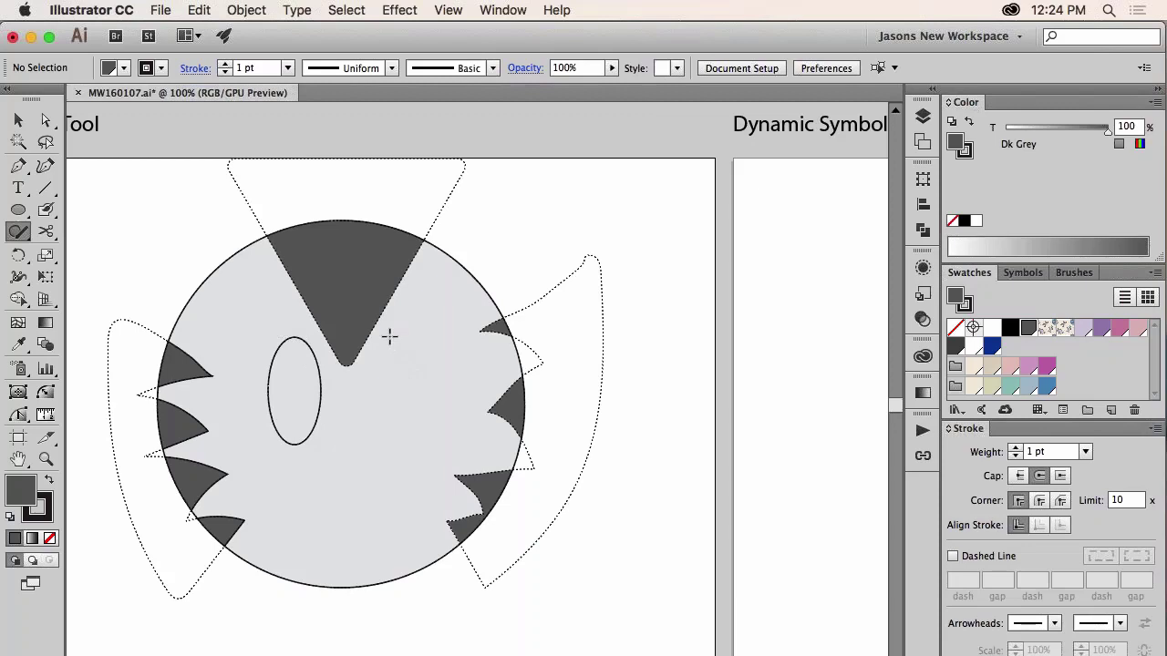
mouse_move(389, 337)
left_mouse_down()
mouse_move(372, 415)
mouse_move(398, 432)
mouse_move(422, 418)
mouse_move(427, 387)
mouse_move(390, 337)
left_mouse_up()
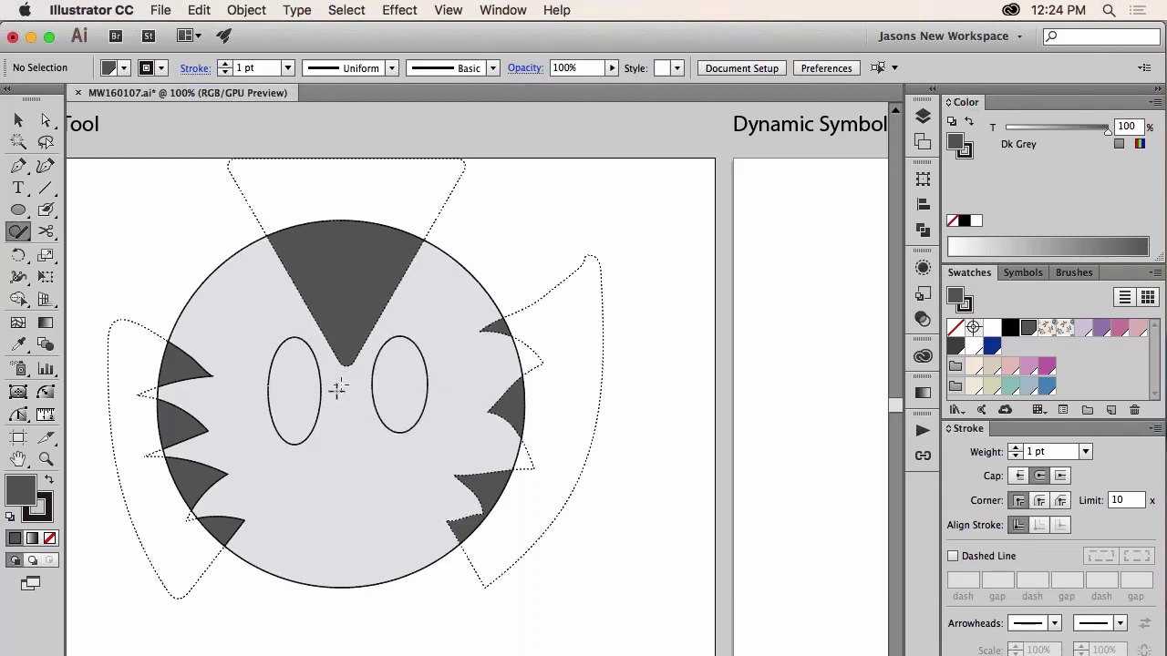
mouse_move(321, 439)
left_mouse_down()
mouse_move(306, 397)
mouse_move(288, 392)
mouse_move(268, 416)
mouse_move(273, 460)
mouse_move(319, 438)
left_mouse_up()
mouse_move(437, 421)
left_mouse_down()
mouse_move(406, 393)
mouse_move(369, 417)
mouse_move(378, 460)
mouse_move(427, 447)
mouse_move(435, 420)
left_mouse_up()
Step: Select the left eye's ellipse and circle and try to cut away part of the circle with the Shaper tool
key("v")
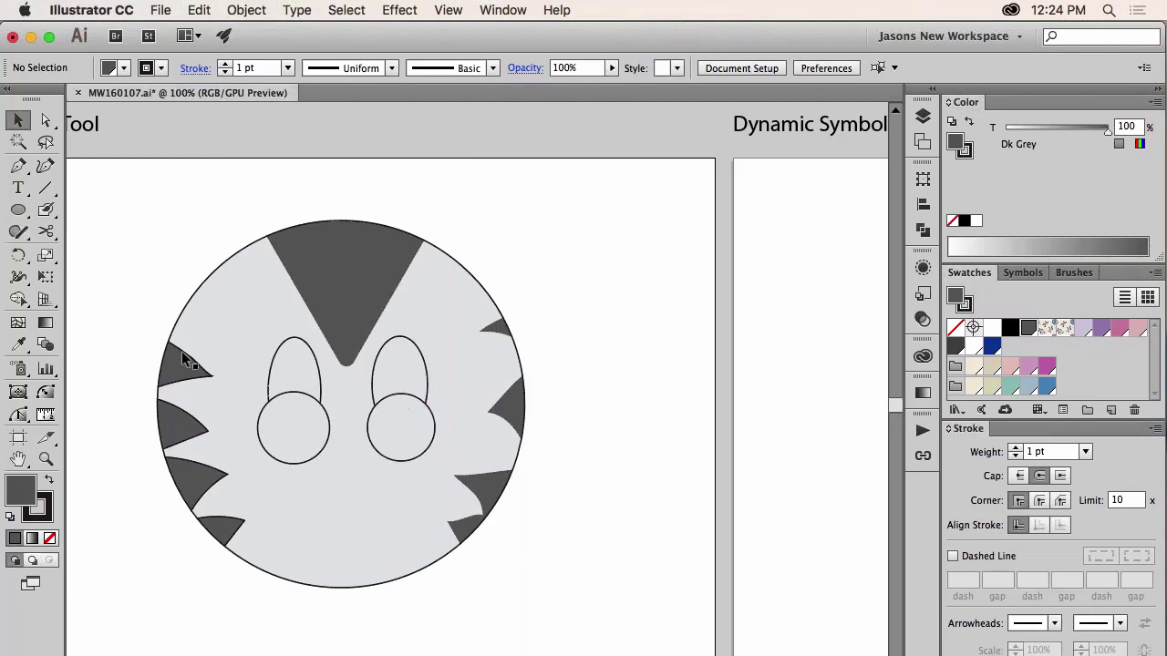
left_click(322, 381)
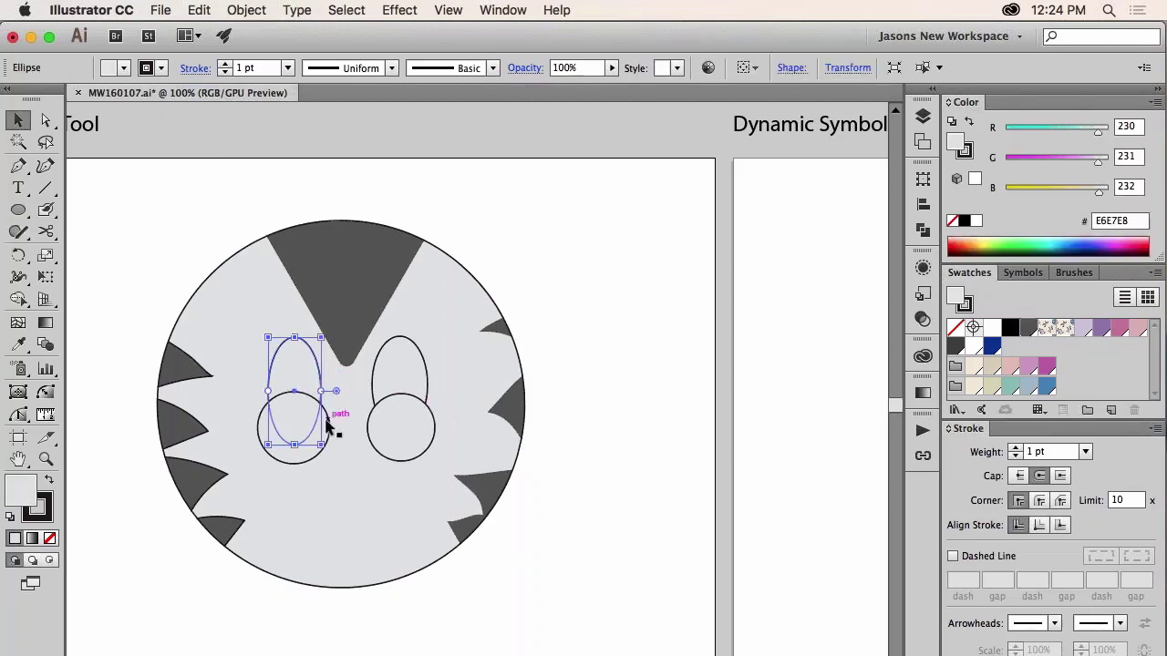
left_click(328, 428, "shift")
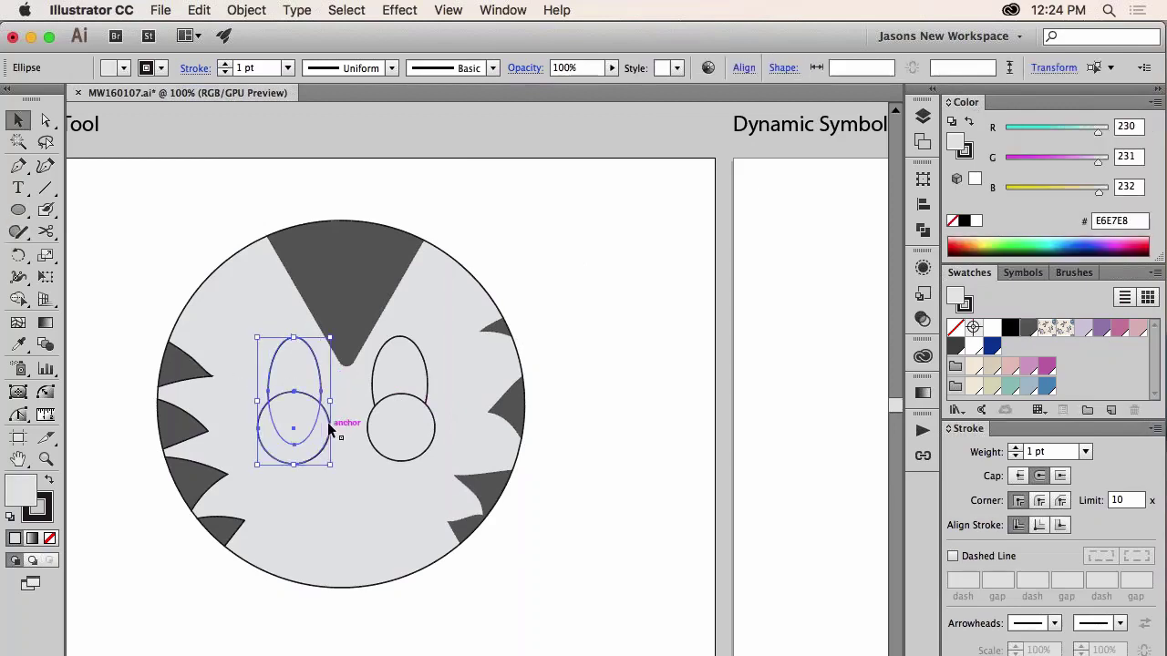
left_click(22, 234)
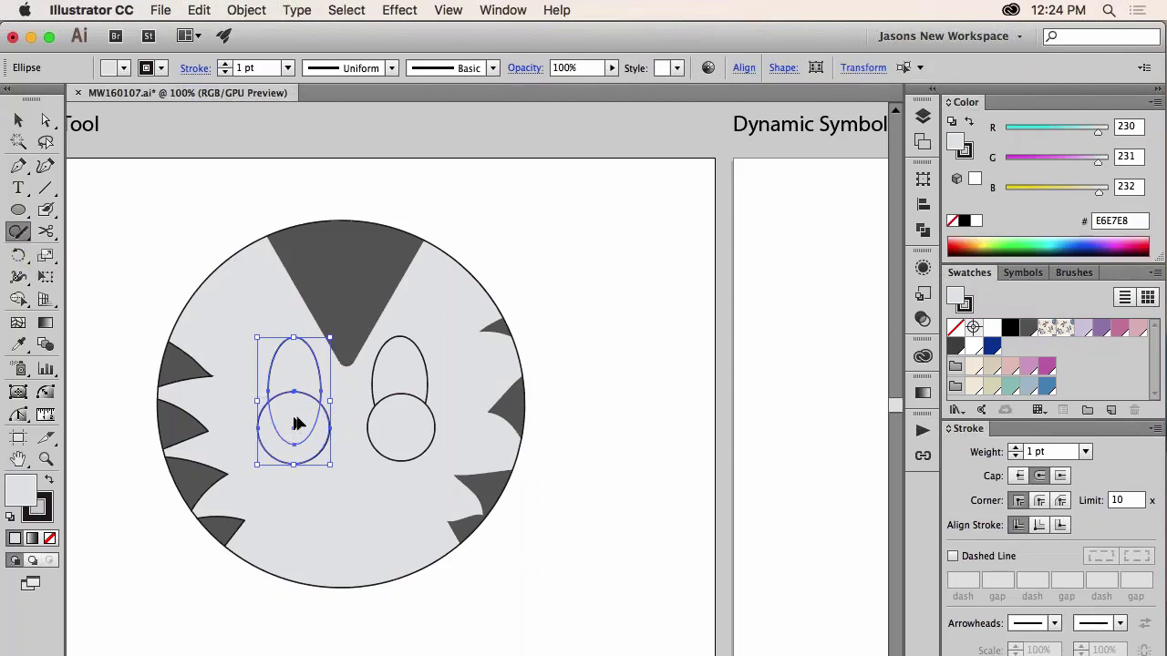
mouse_move(297, 424)
left_mouse_down()
mouse_move(312, 432)
mouse_move(297, 422)
mouse_move(337, 361)
mouse_move(337, 424)
left_mouse_up()
Step: With the Shaper tool, remove the part of each circle outside its eye ellipse, keeping the curved overlap inside both eyes
left_click(417, 435)
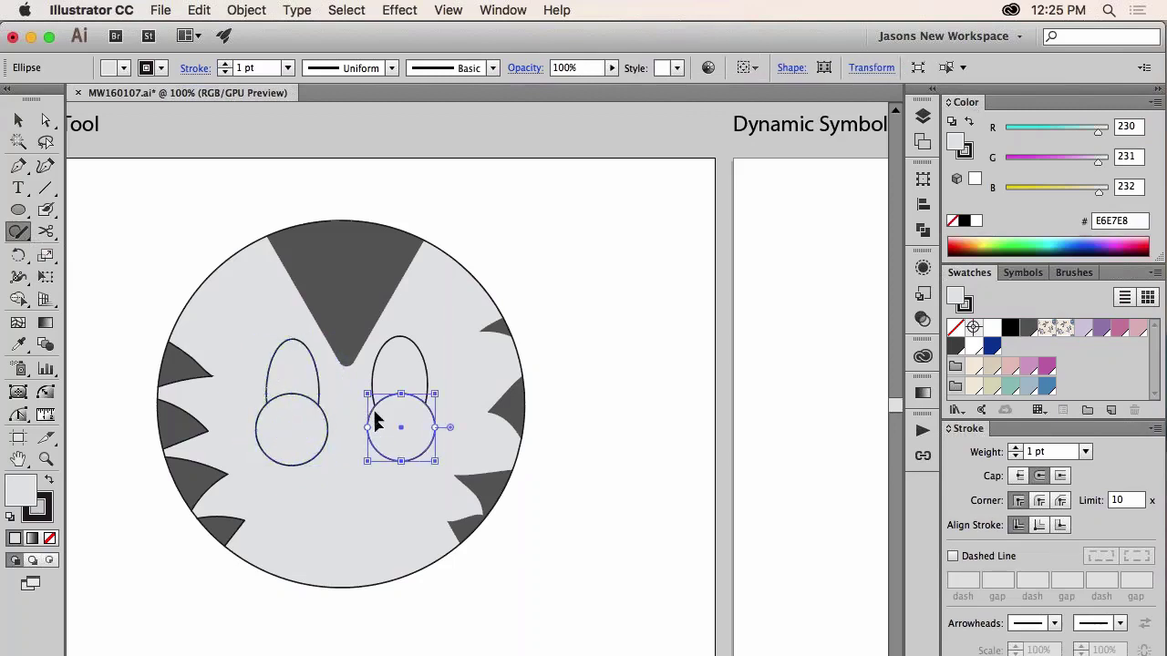
left_click(425, 379, "shift")
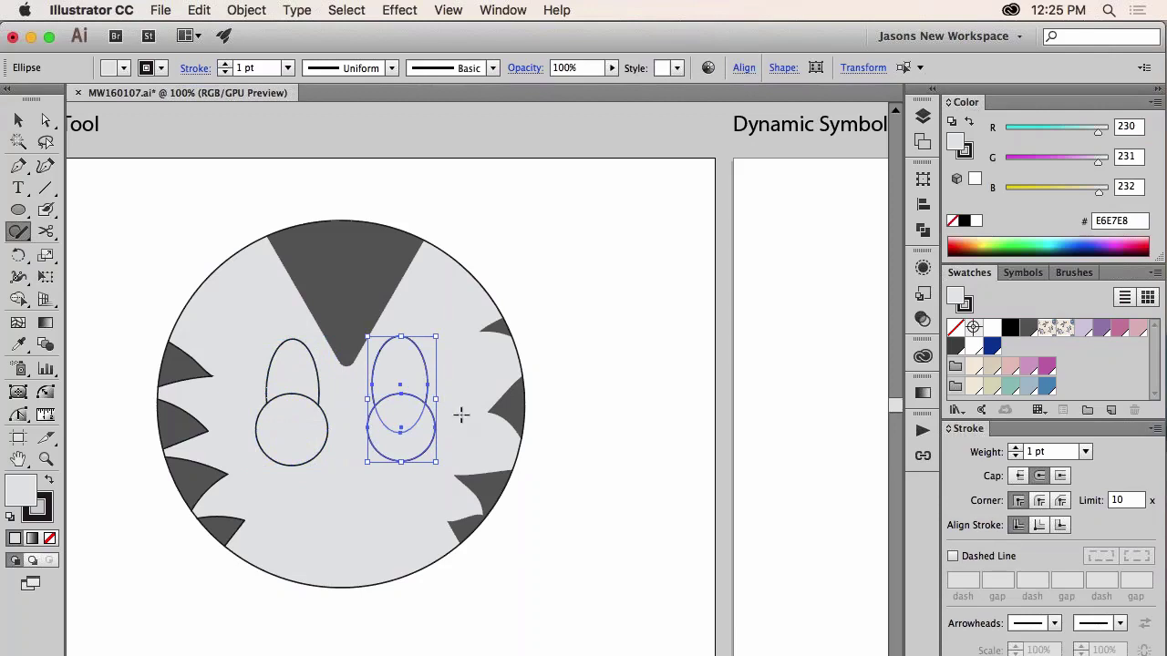
left_click_drag(452, 415, 398, 422)
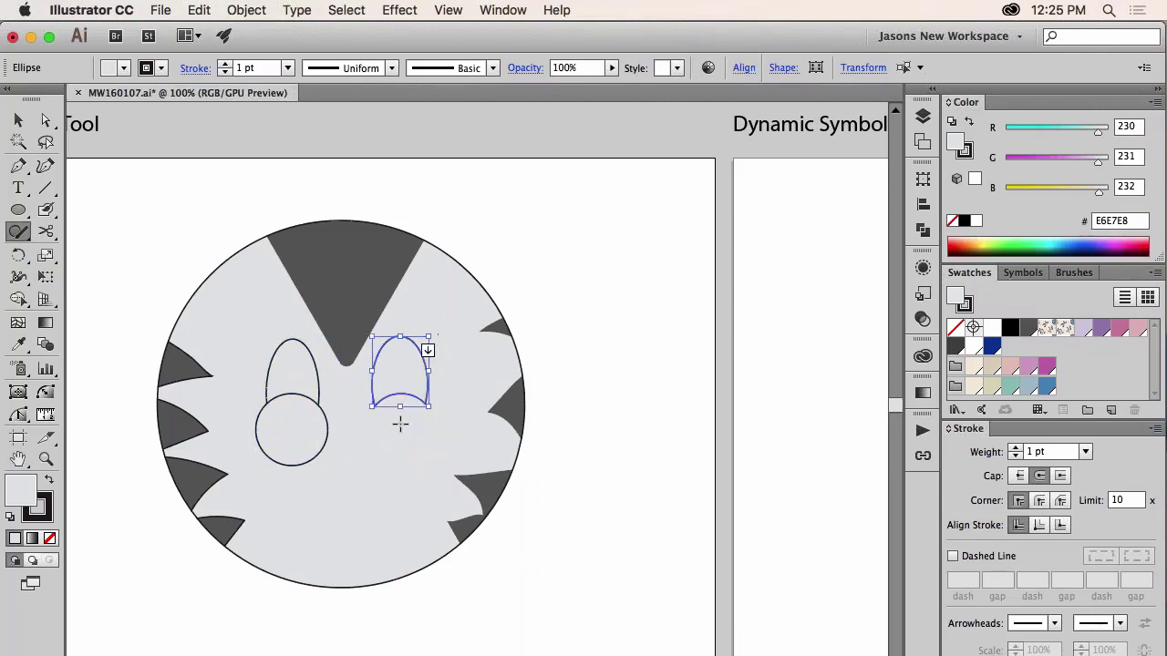
left_click(399, 461)
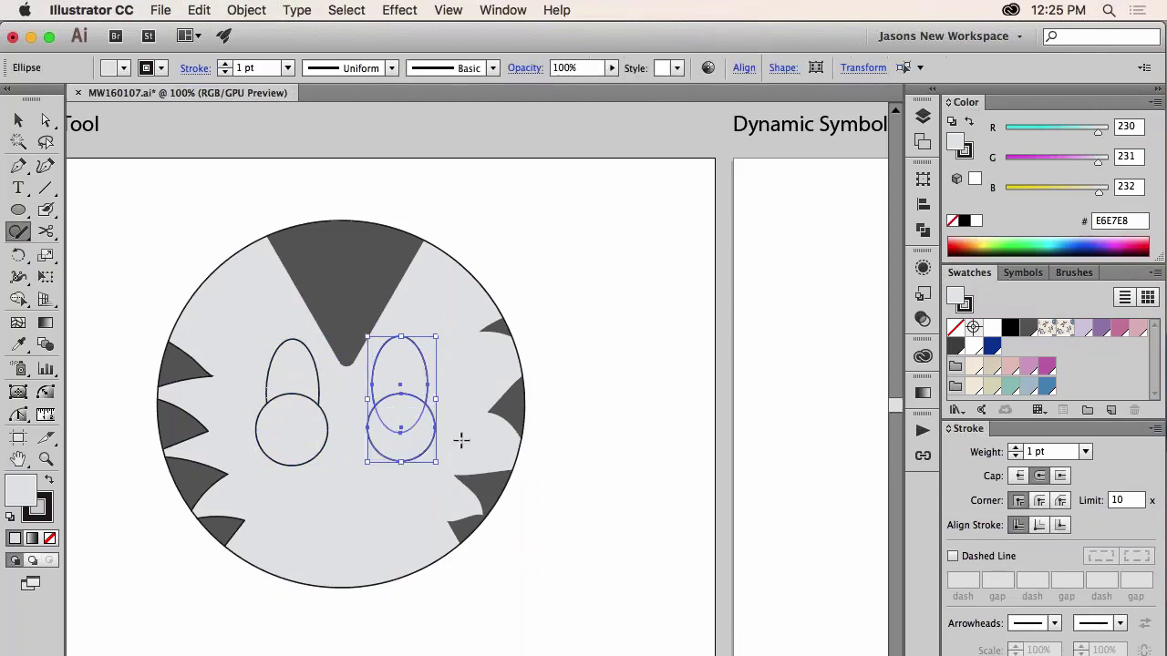
left_click_drag(461, 441, 409, 448)
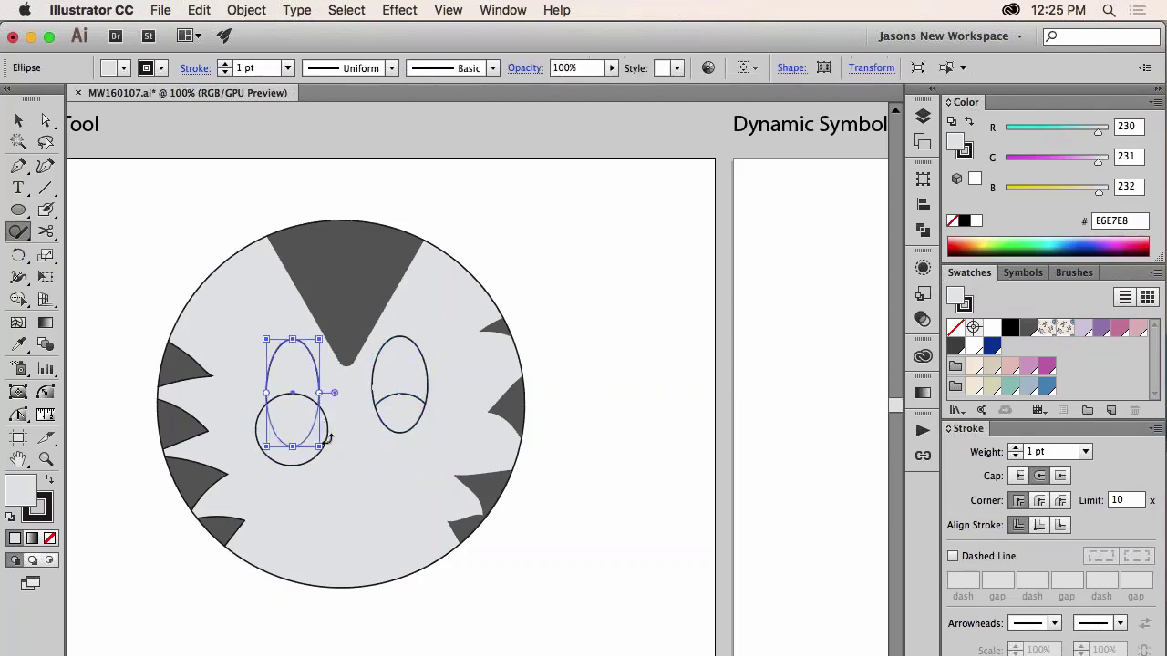
left_click(328, 435, "shift")
left_click_drag(359, 465, 307, 451)
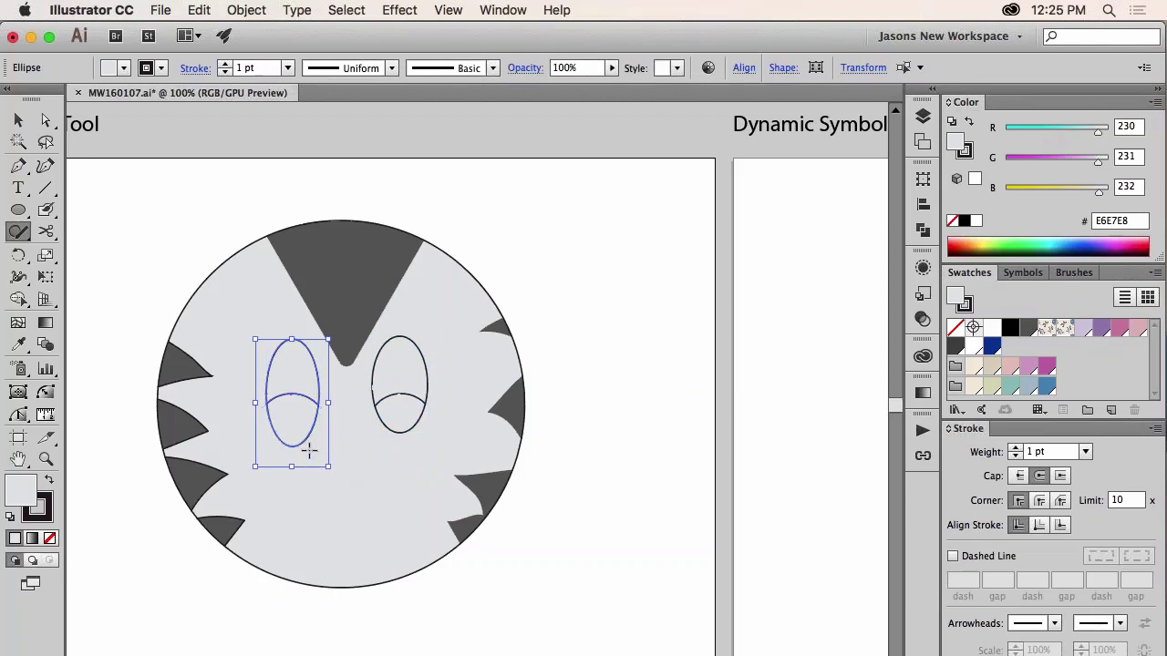
Step: Fill the overlapping lower circle portion inside each eye with the Navy swatch
key("a")
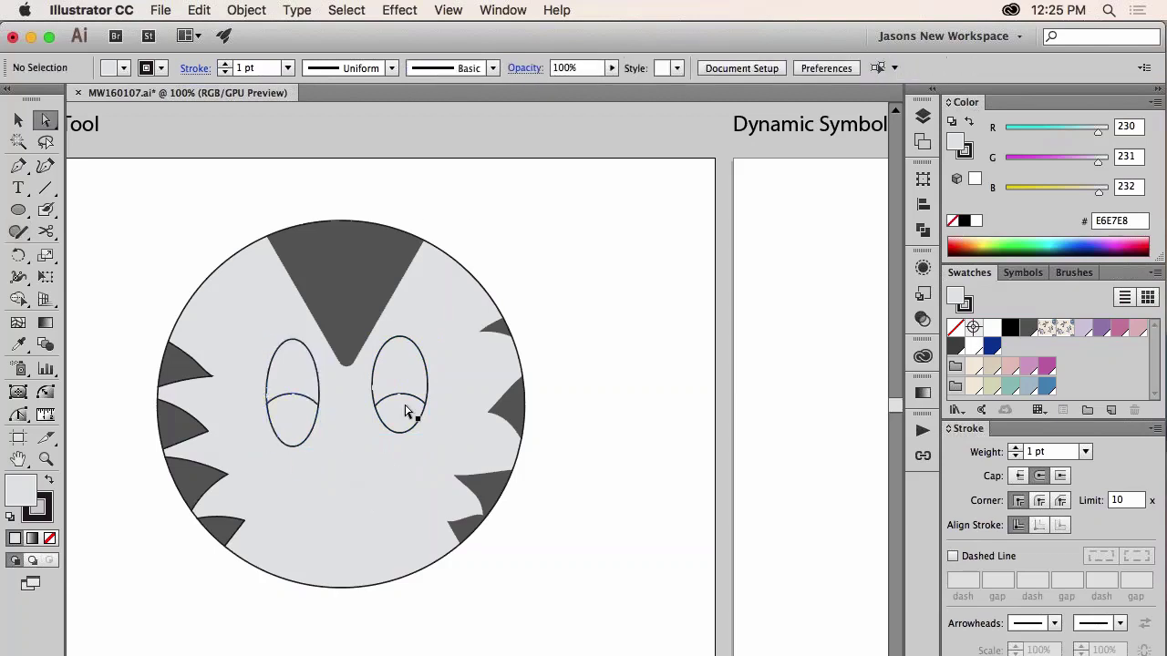
left_click(406, 412)
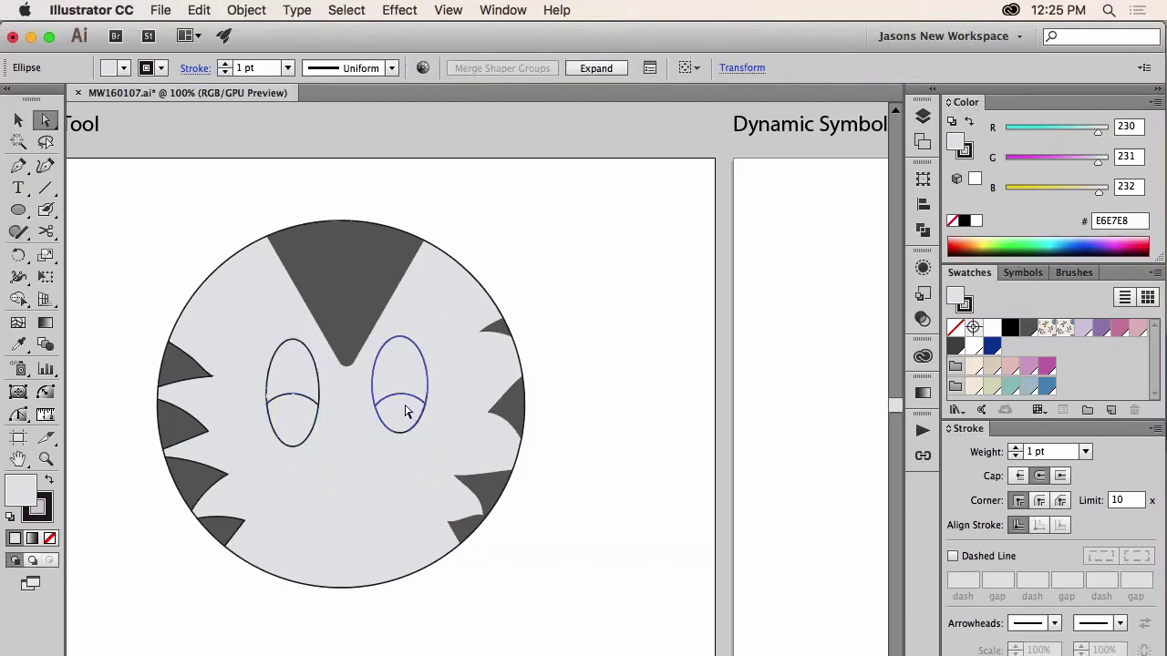
left_click(992, 348)
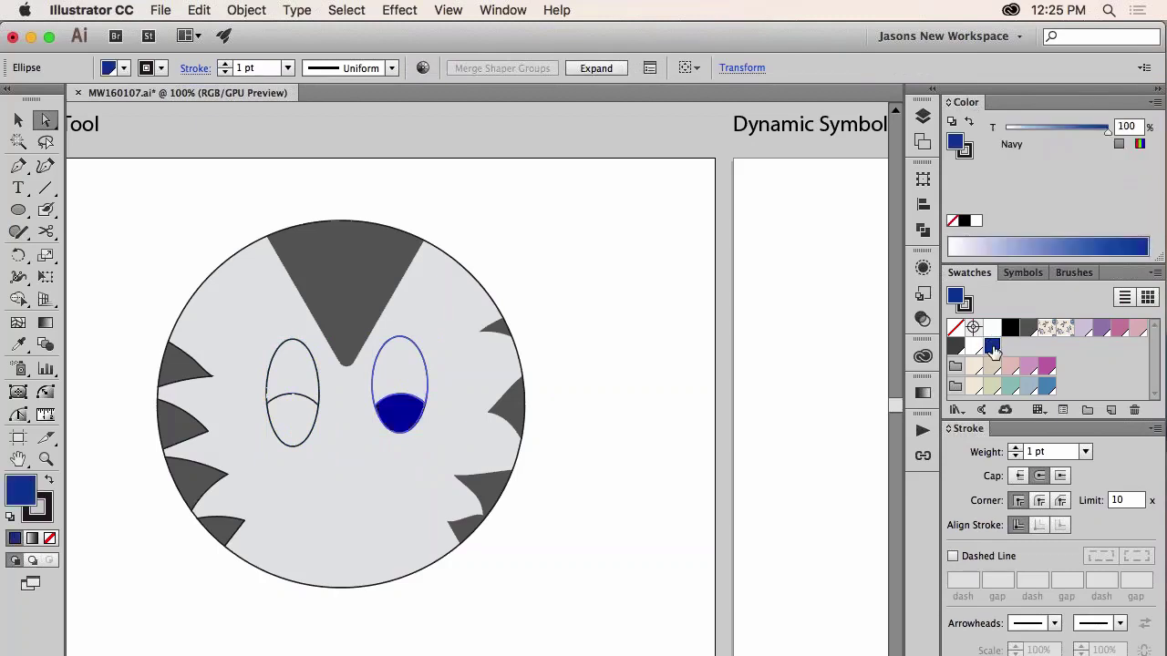
left_click(313, 397)
left_click(991, 348)
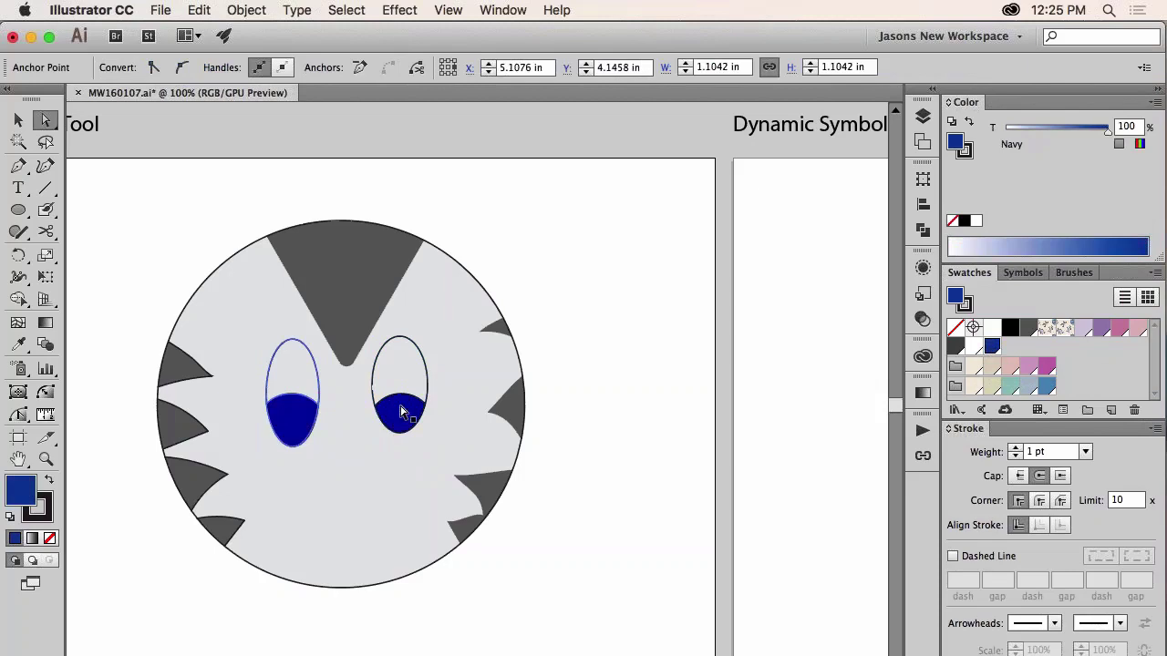
Step: Shrink the navy circle inside each eye's Shaper group to about 0.82 in, raise the right eye's circle slightly, and deselect
left_click(18, 231)
left_click(297, 412)
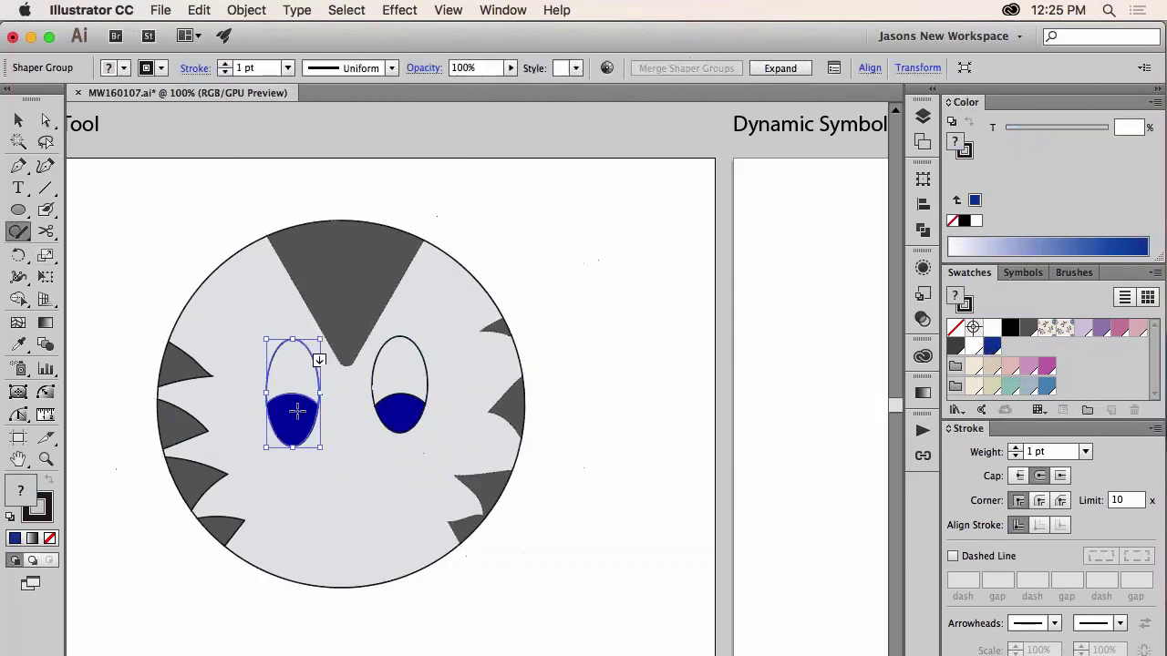
left_click(308, 407)
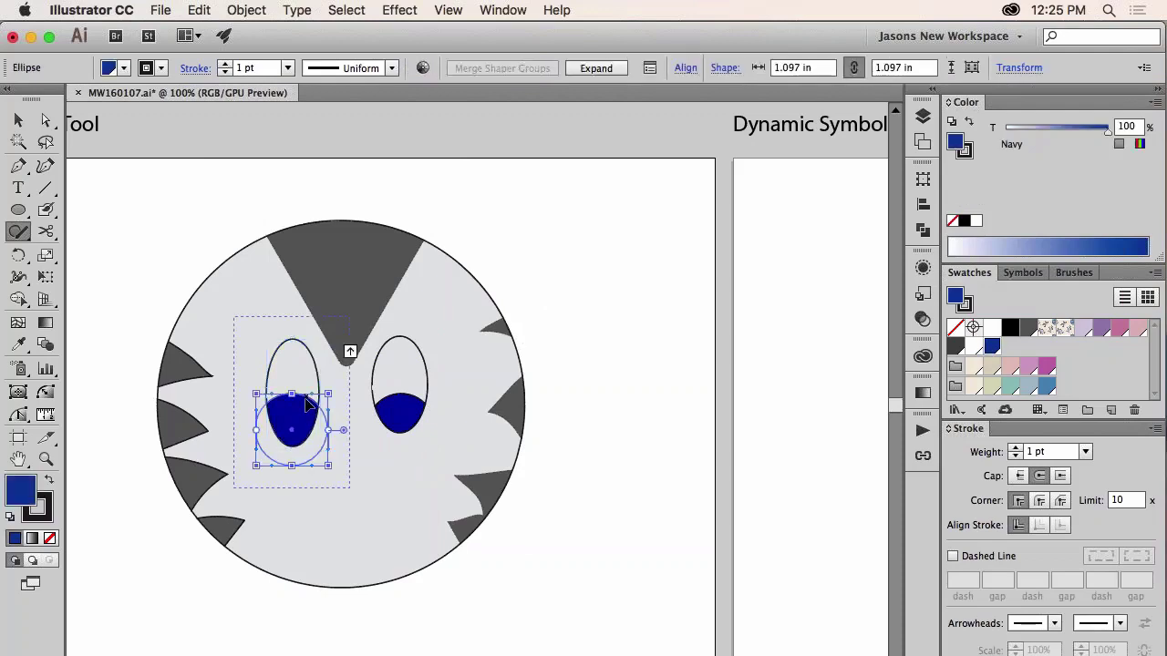
left_click_drag(305, 443, 325, 429)
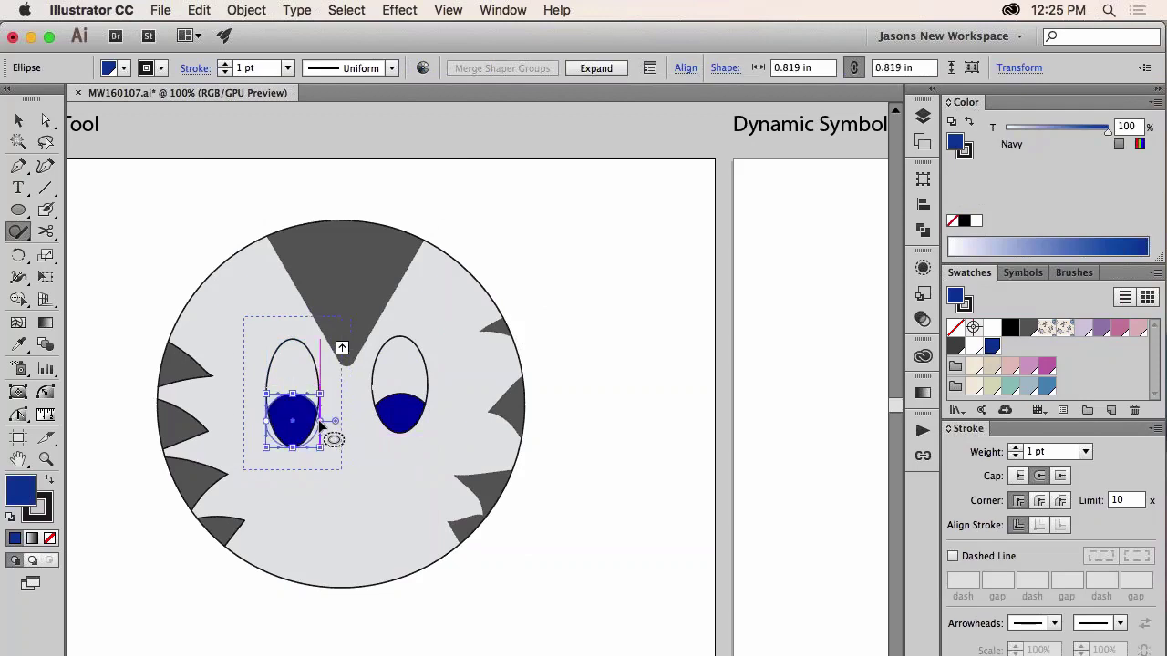
left_click(403, 412)
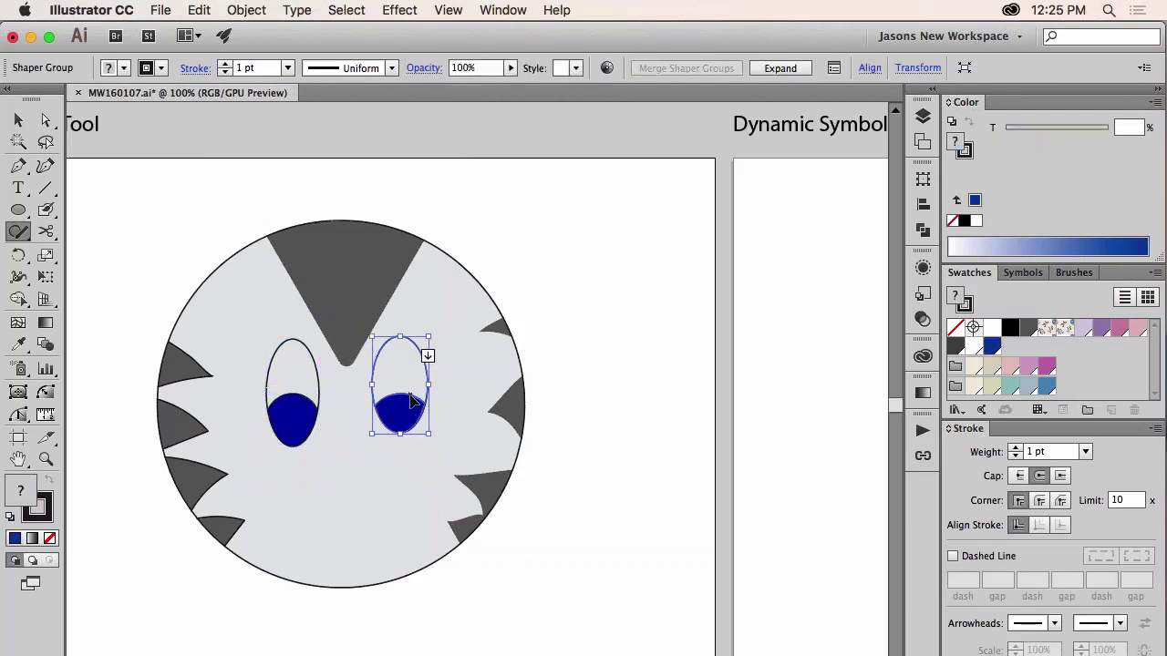
left_click(412, 401)
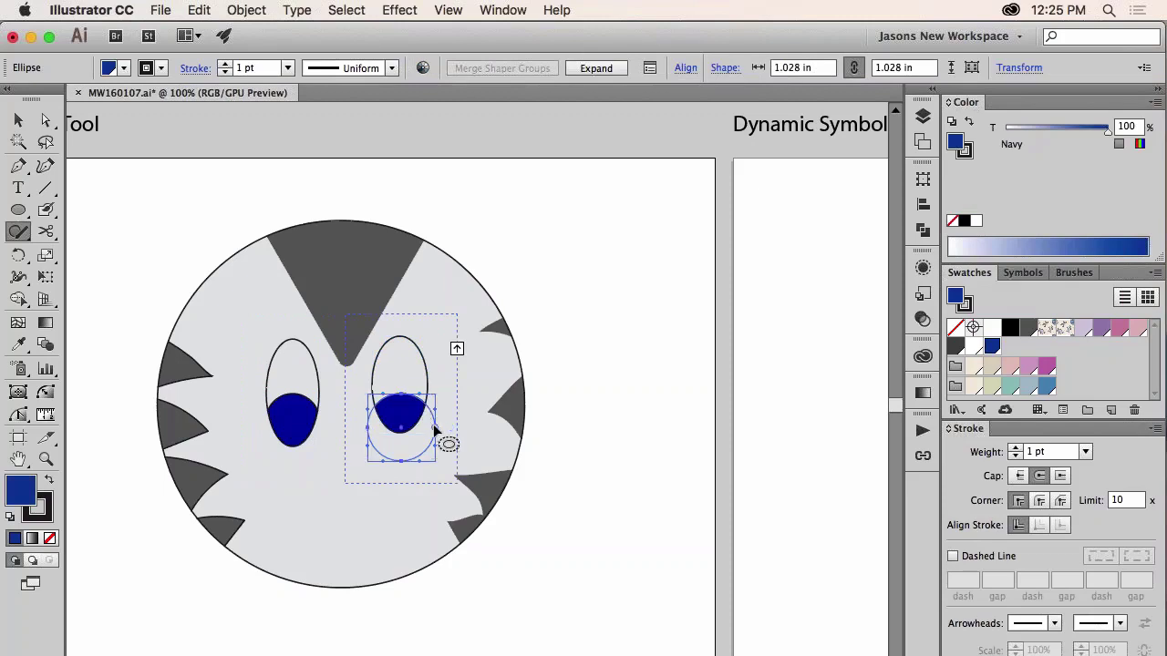
left_click_drag(436, 427, 403, 418)
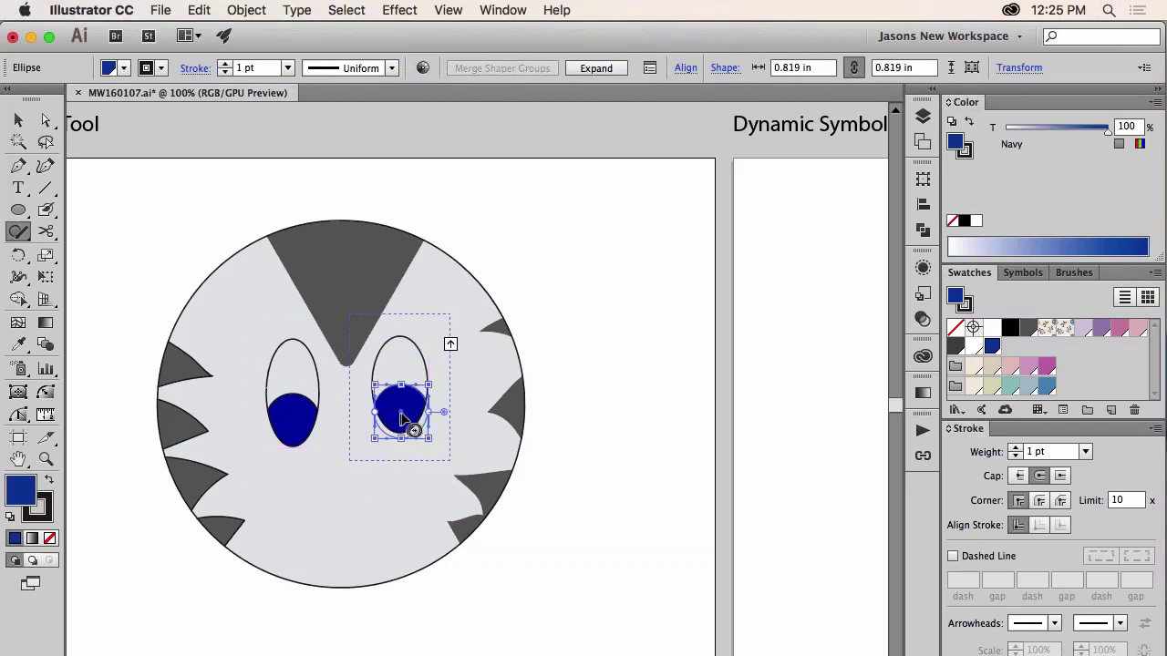
left_click(598, 461)
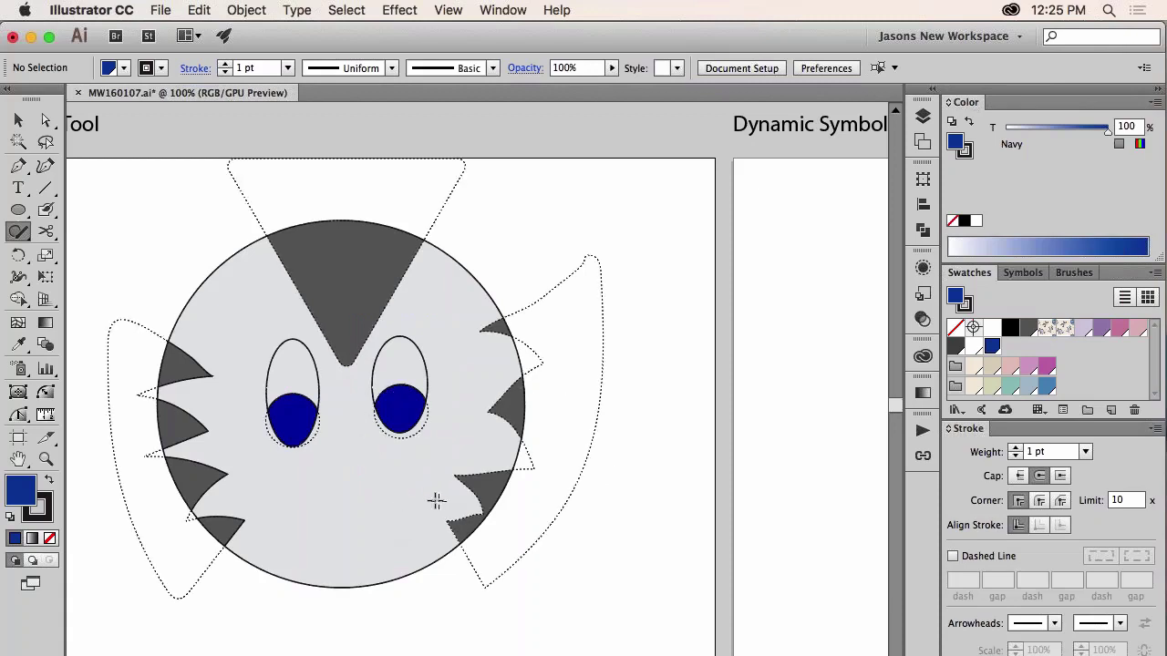
Step: With the Shaper tool, draw a slanted mouth line below the eyes and three short eyebrow lines above each eye
left_click(20, 231)
left_click_drag(273, 527, 423, 469)
mouse_move(401, 318)
left_mouse_down()
mouse_move(427, 282)
mouse_move(430, 311)
mouse_move(467, 325)
left_mouse_up()
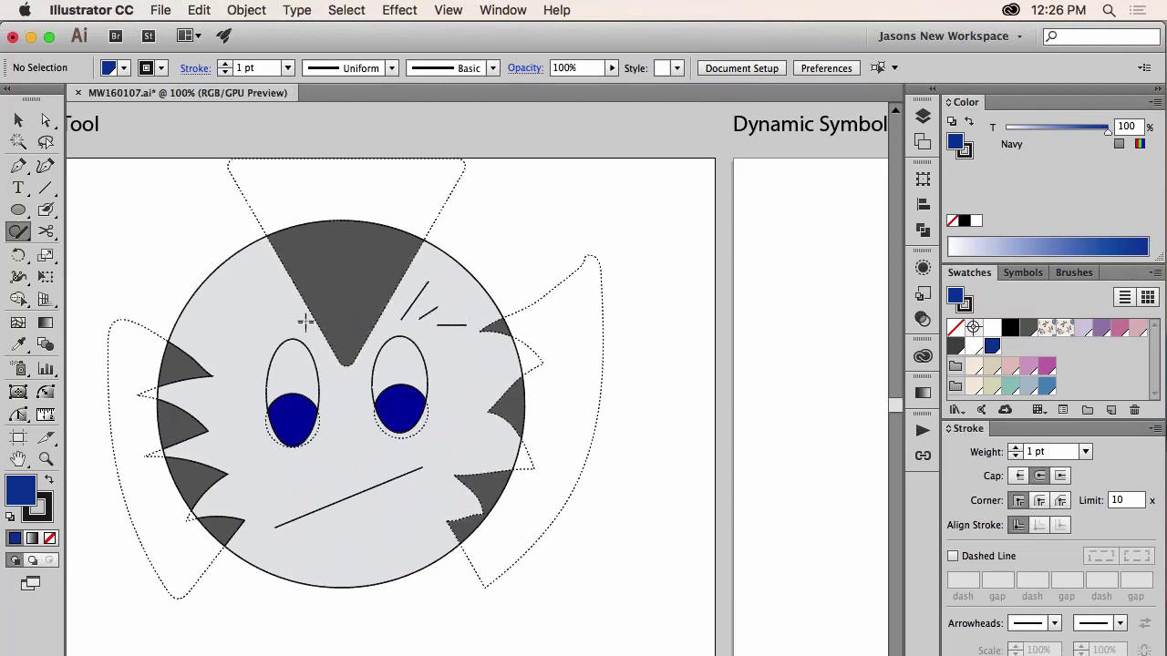
left_click_drag(287, 322, 269, 285)
left_click_drag(278, 341, 234, 321)
Step: Expand the striped face's Shaper group, check its paths in Outline view, and return to GPU Preview with nothing selected
key("v")
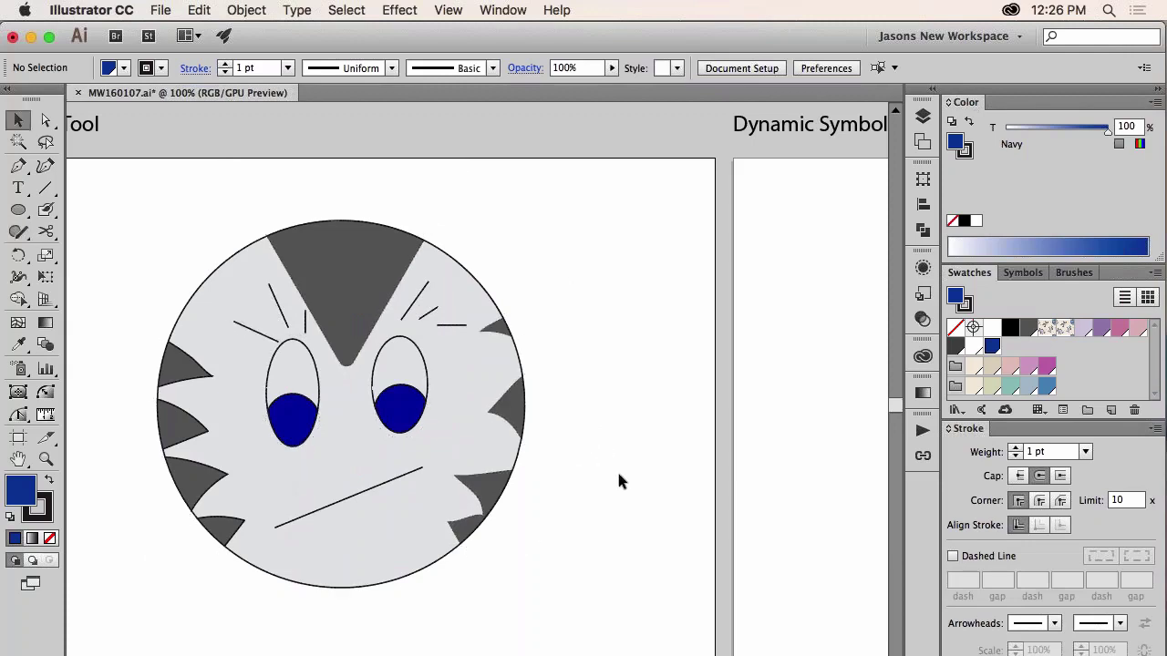
left_click(355, 344)
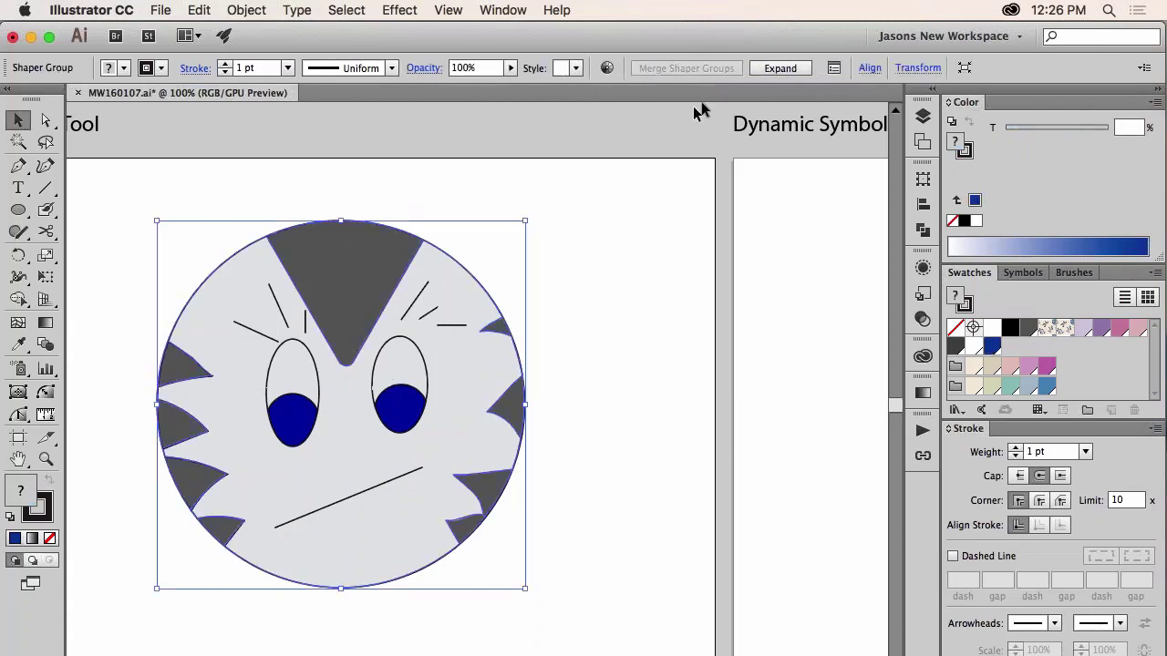
left_click(770, 69)
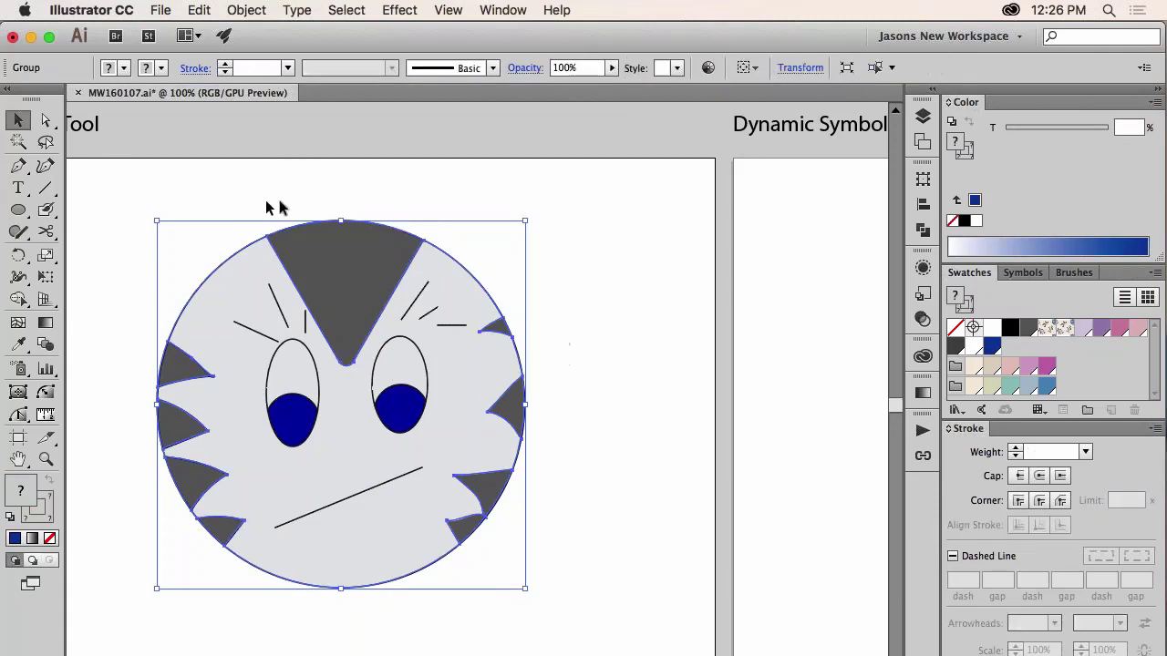
left_click(447, 10)
left_click(466, 33)
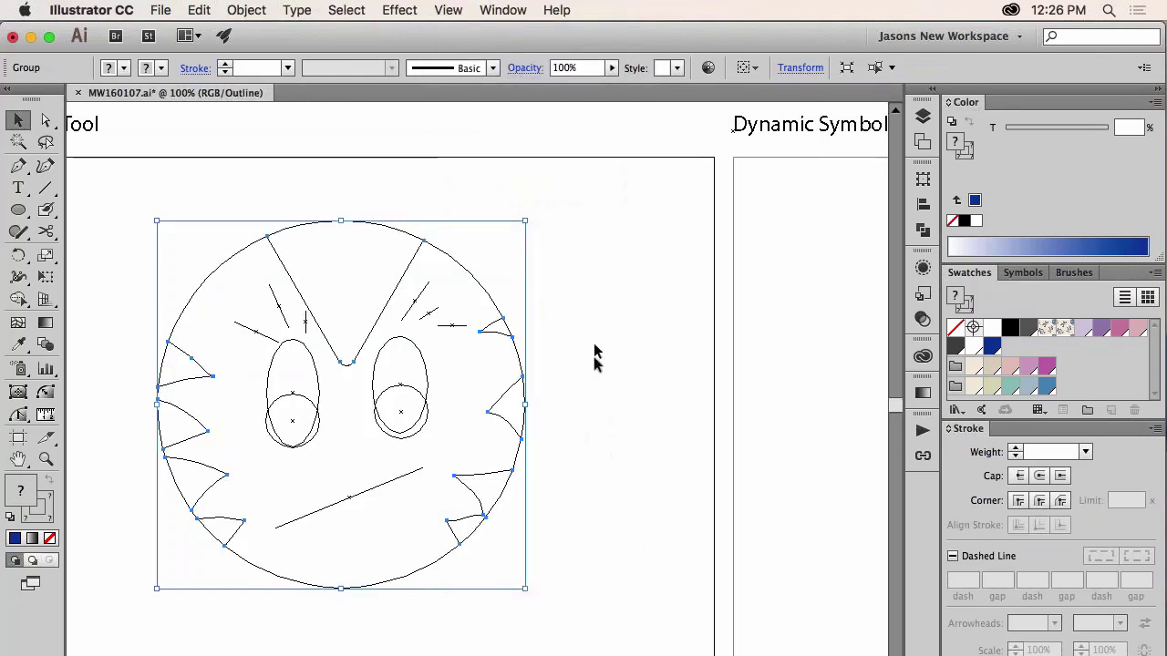
left_click(448, 10)
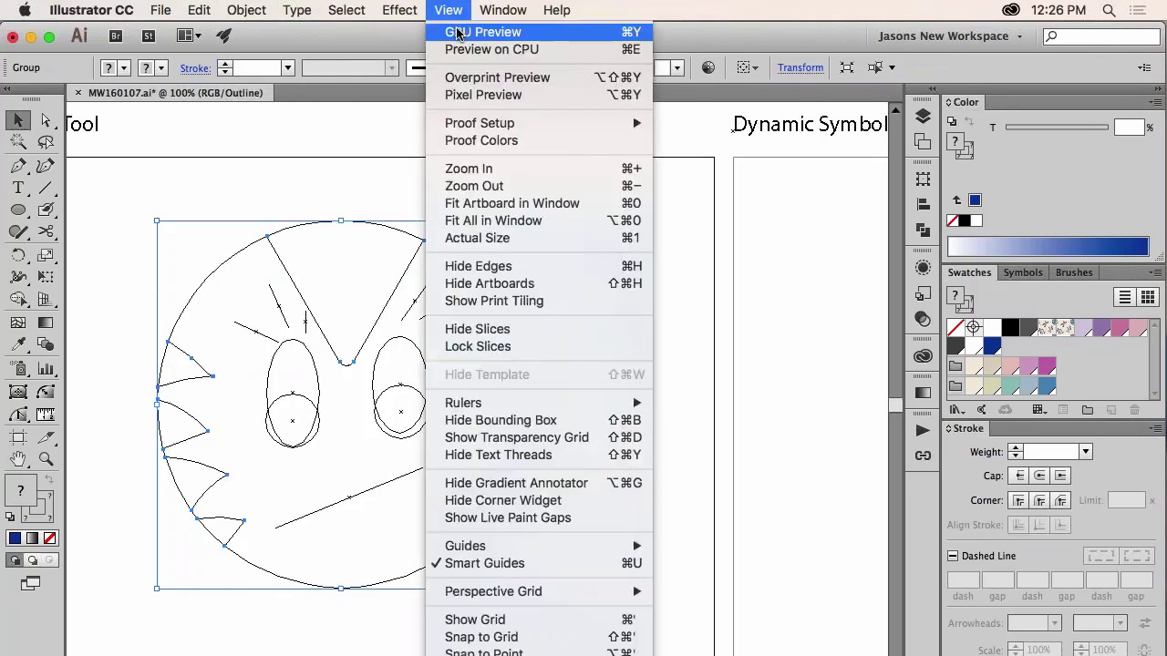
left_click(458, 34)
left_click(591, 298)
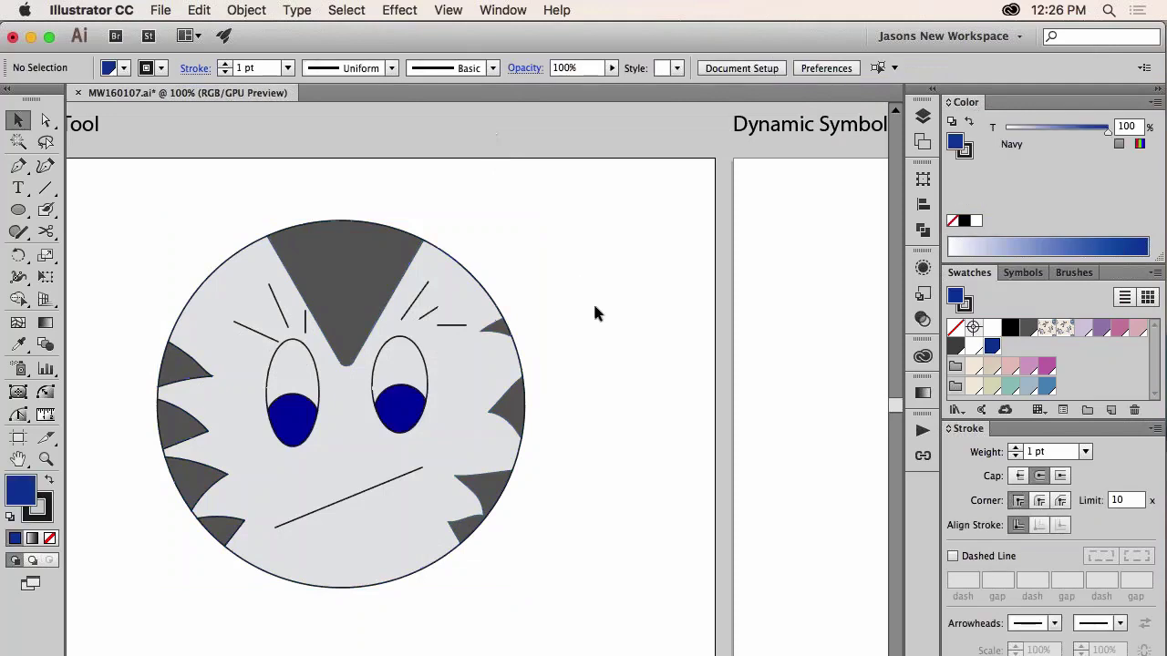
Step: Copy the right-hand two-hole button shape from its artboard and paste it onto the empty Dynamic Symbols artboard
scroll(596, 314, "left", 5)
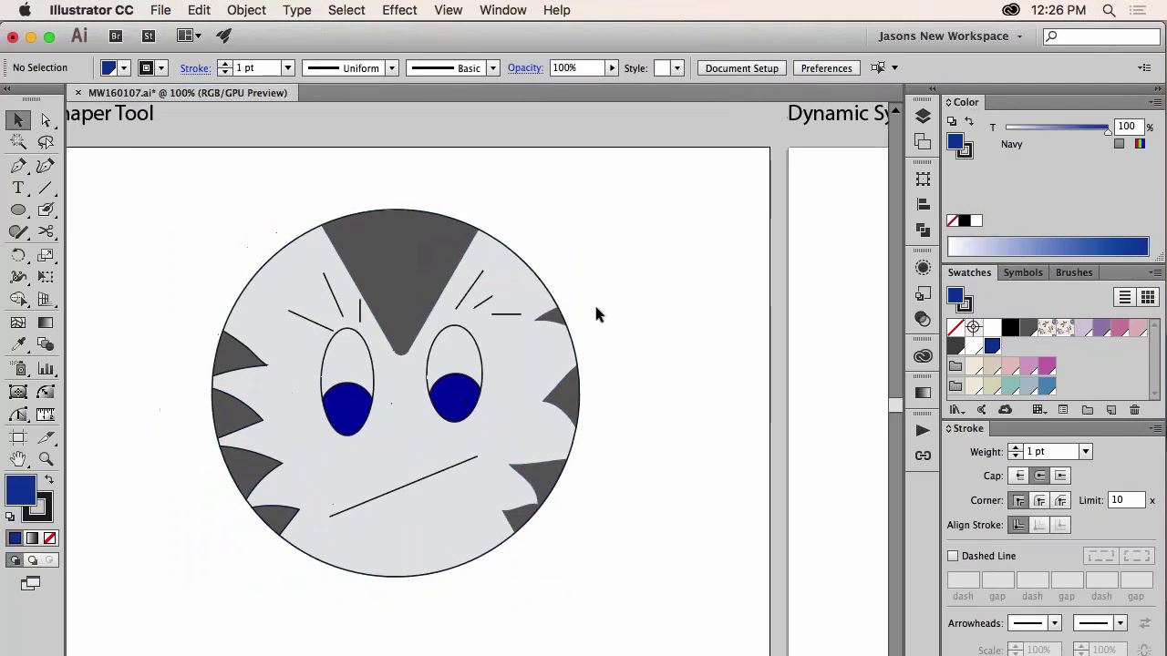
scroll(597, 313, "left", 3)
scroll(597, 312, "down", 2)
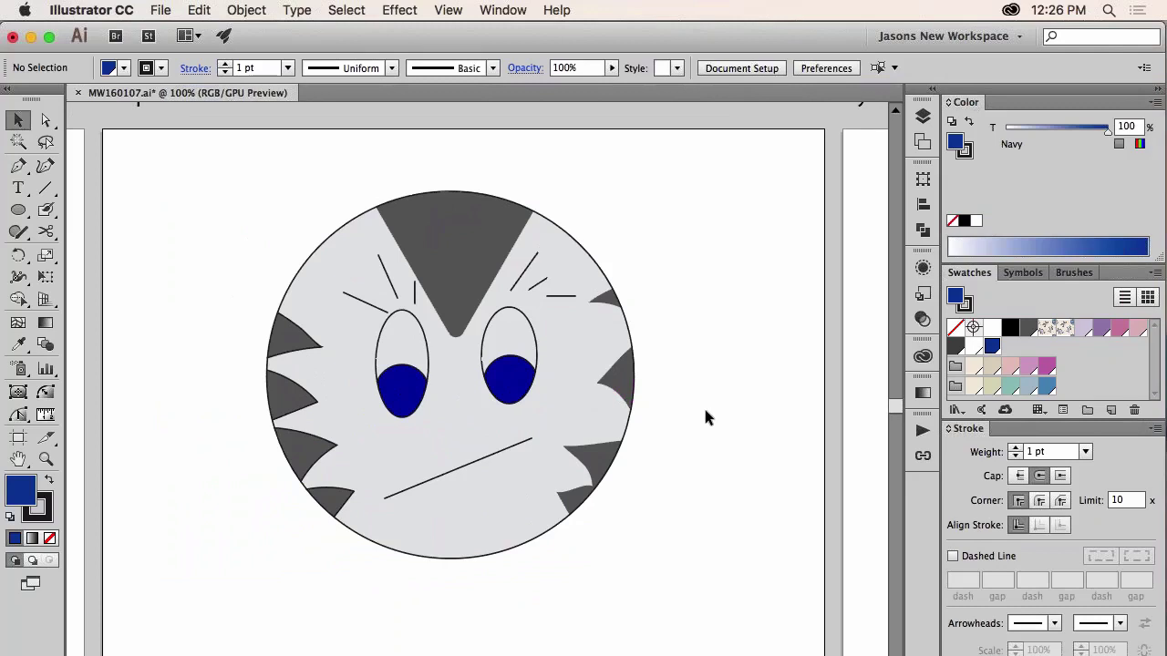
scroll(706, 418, "right", 10)
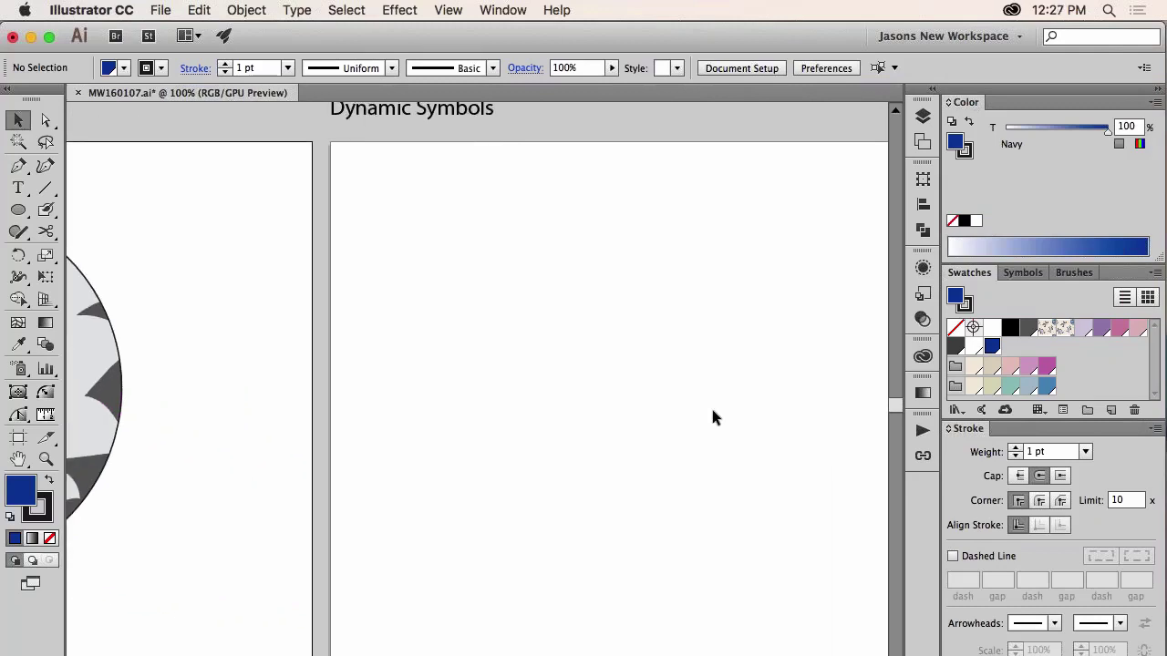
scroll(714, 417, "right", 4)
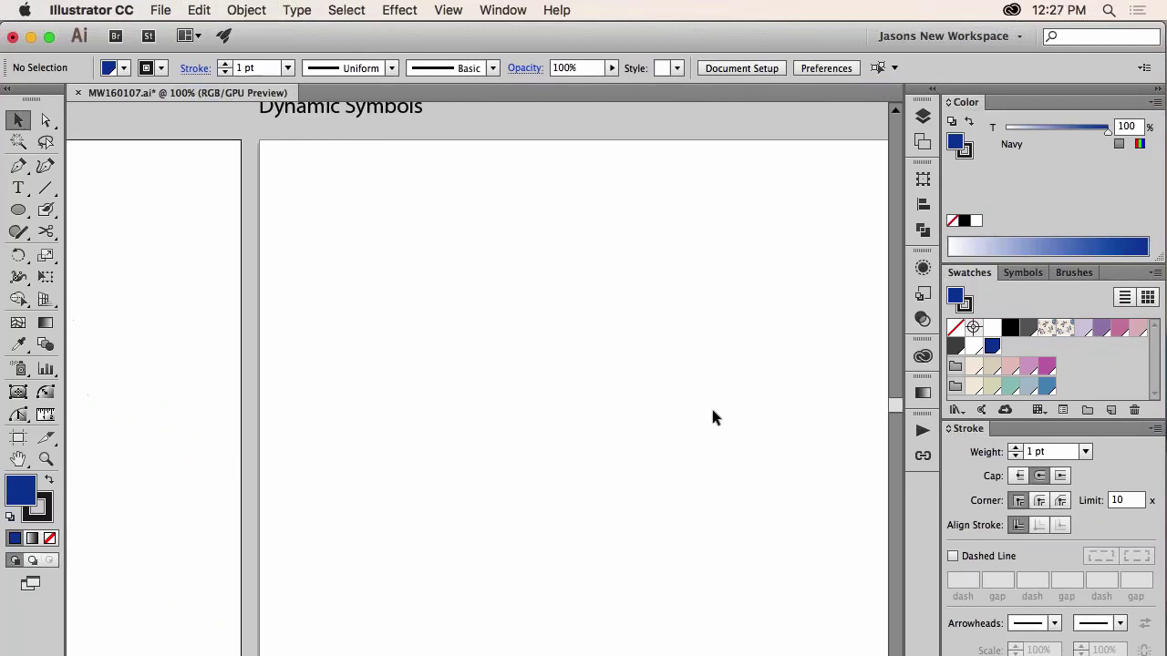
scroll(714, 416, "right", 4)
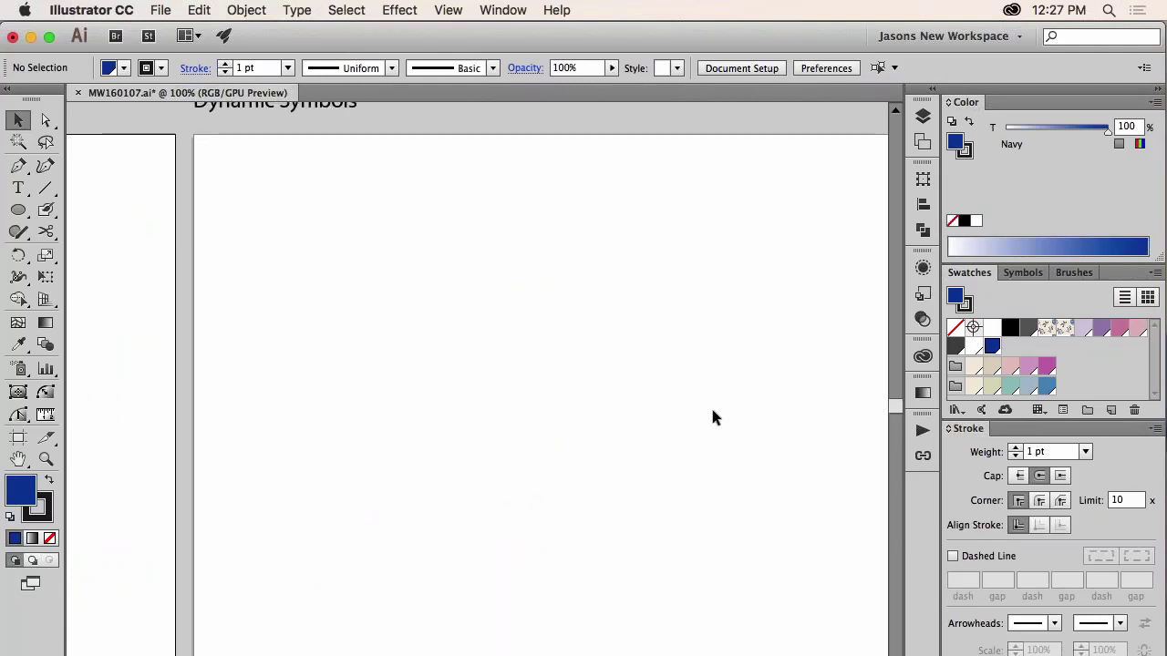
scroll(714, 417, "left", 20)
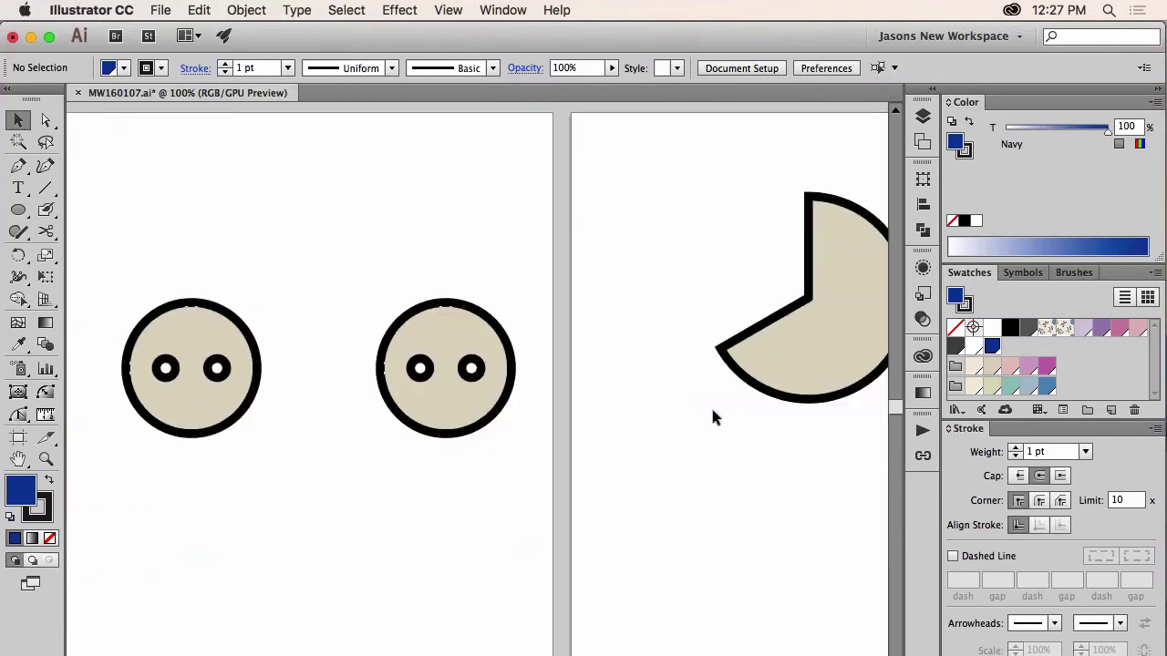
left_click(457, 409)
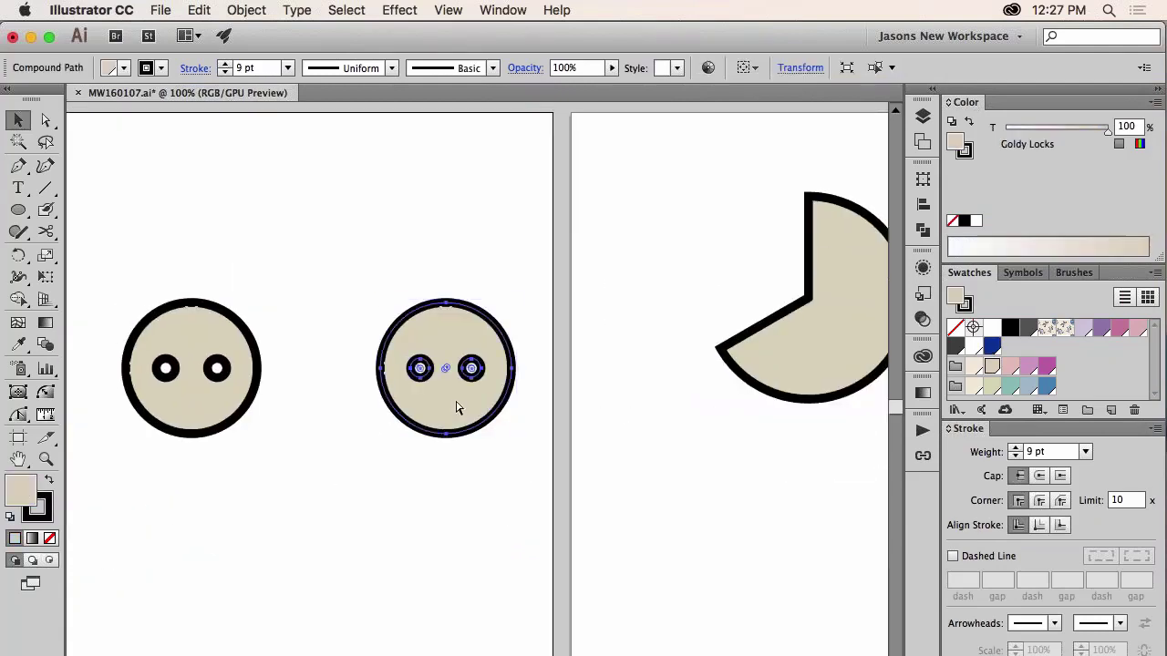
scroll(741, 421, "right", 20)
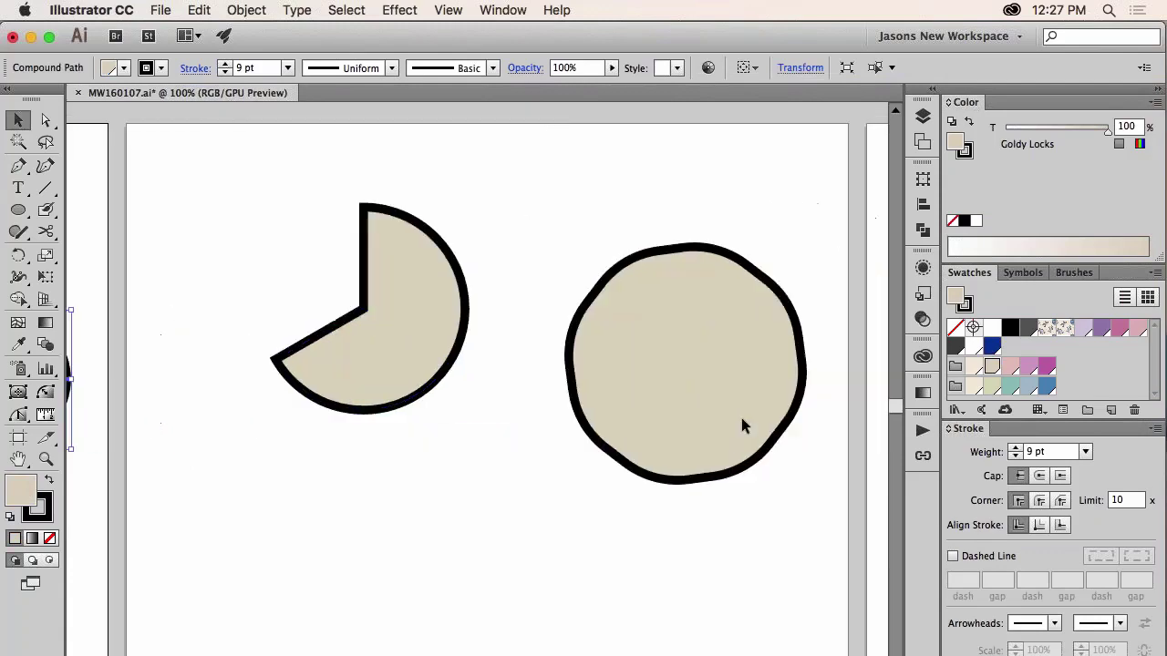
scroll(741, 424, "right", 15)
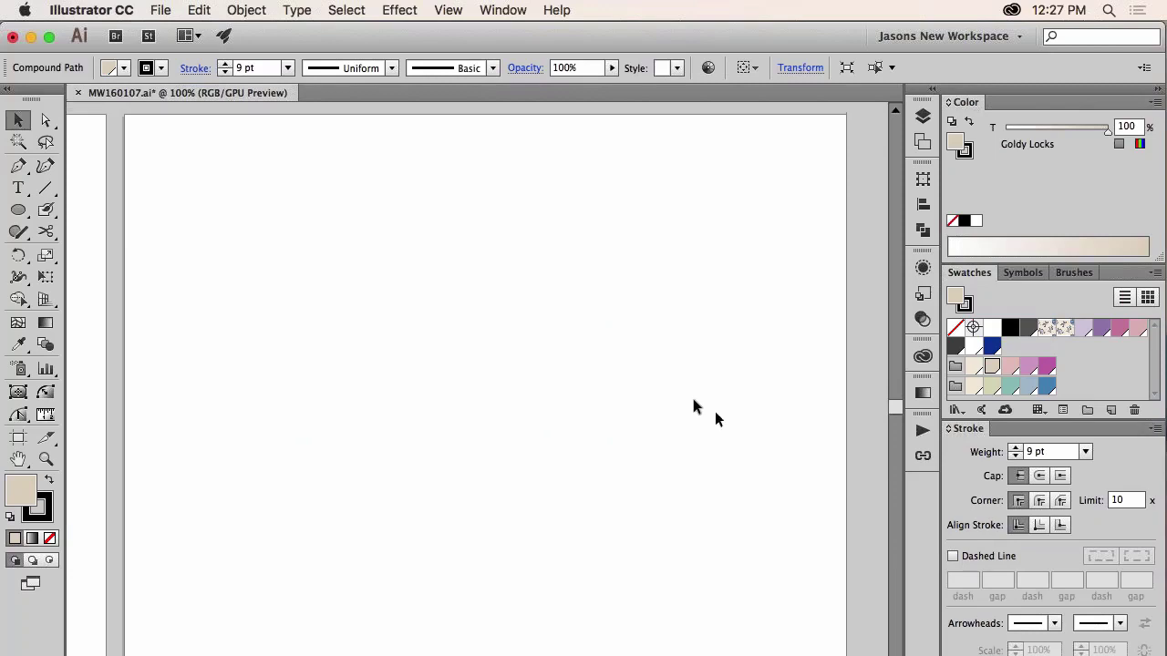
left_click(575, 352)
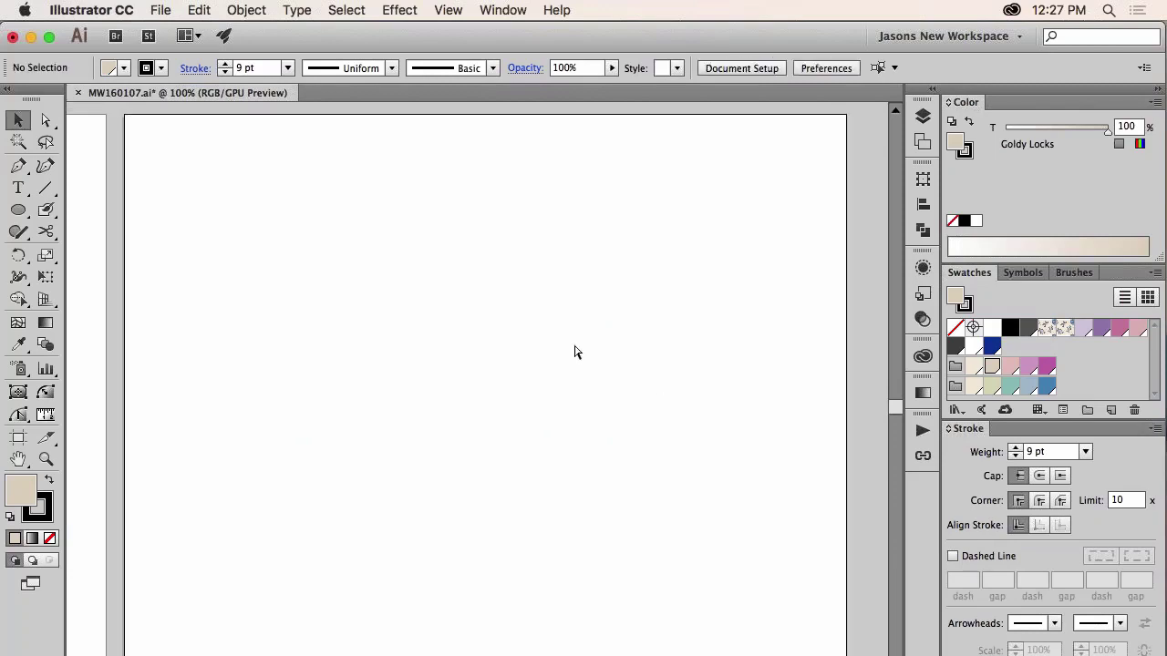
key("super+v")
Step: Turn the pasted button into a Dynamic Symbol named Button with the export type Graphic
left_click_drag(507, 379, 1103, 369)
left_click(1020, 272)
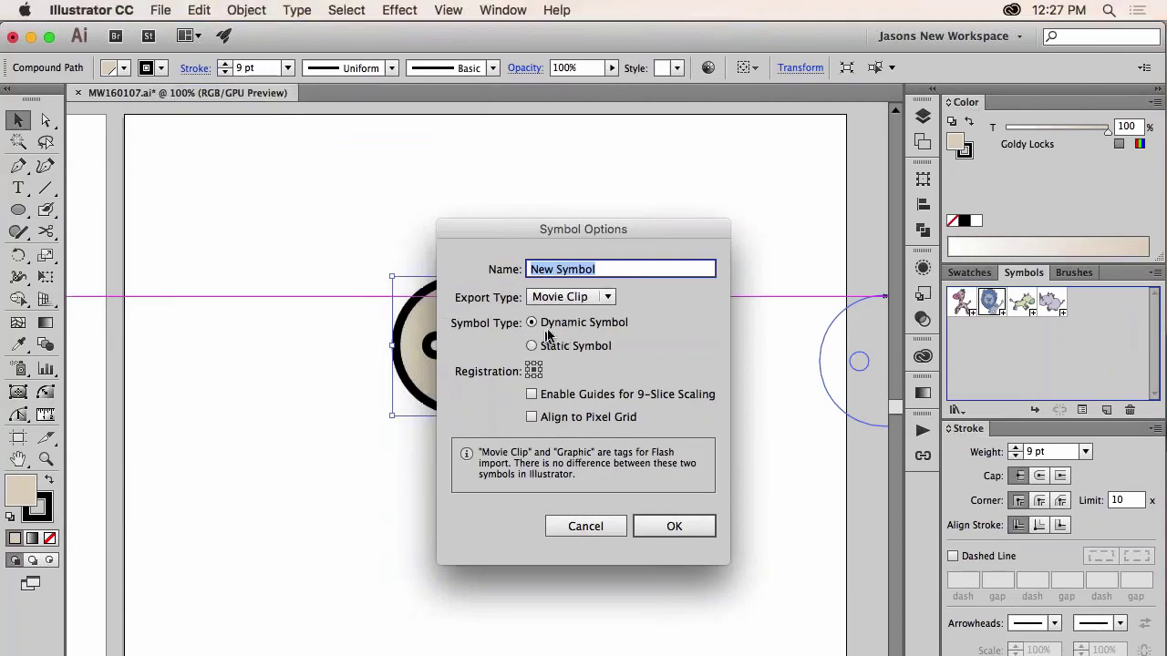
type("Button")
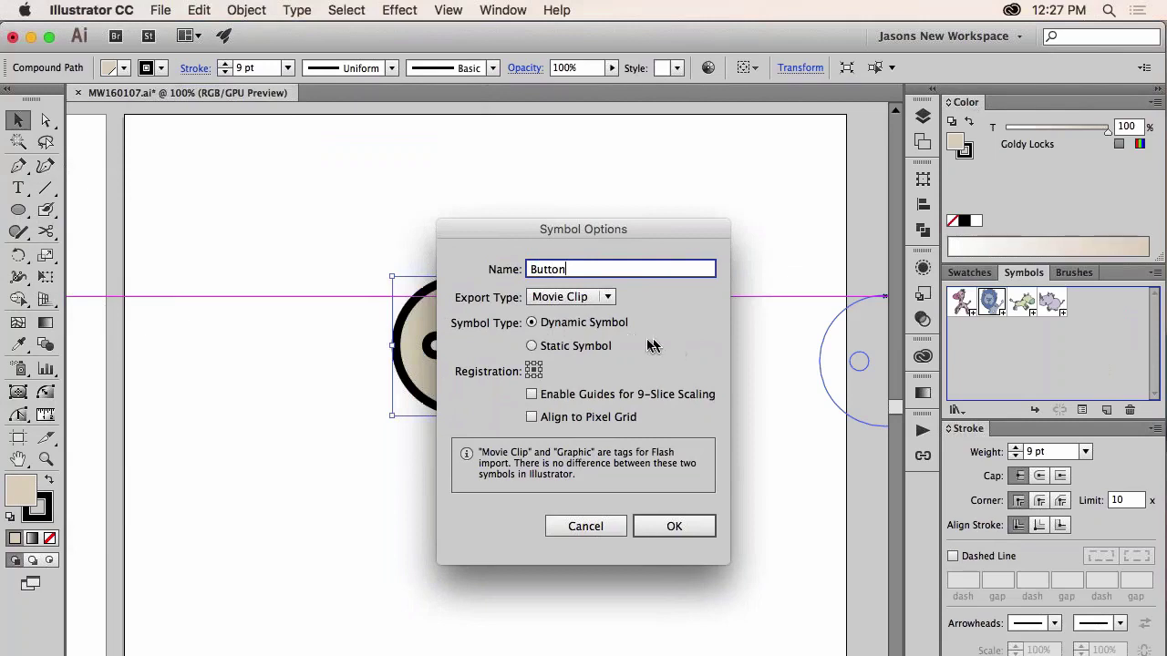
left_click(605, 299)
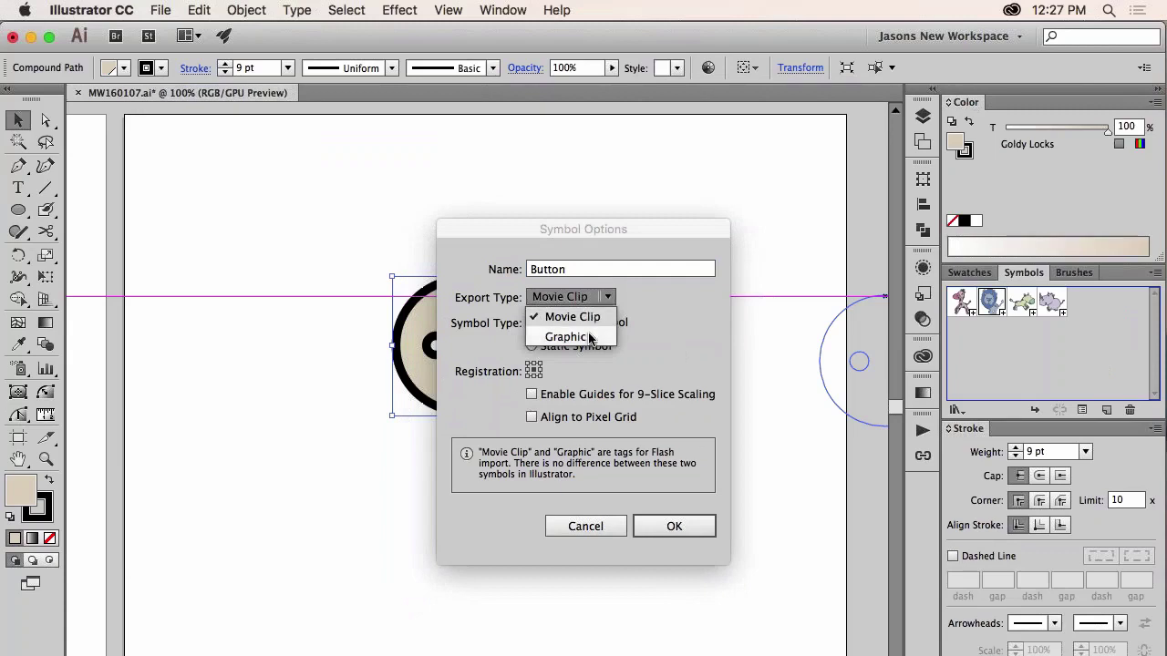
left_click(588, 336)
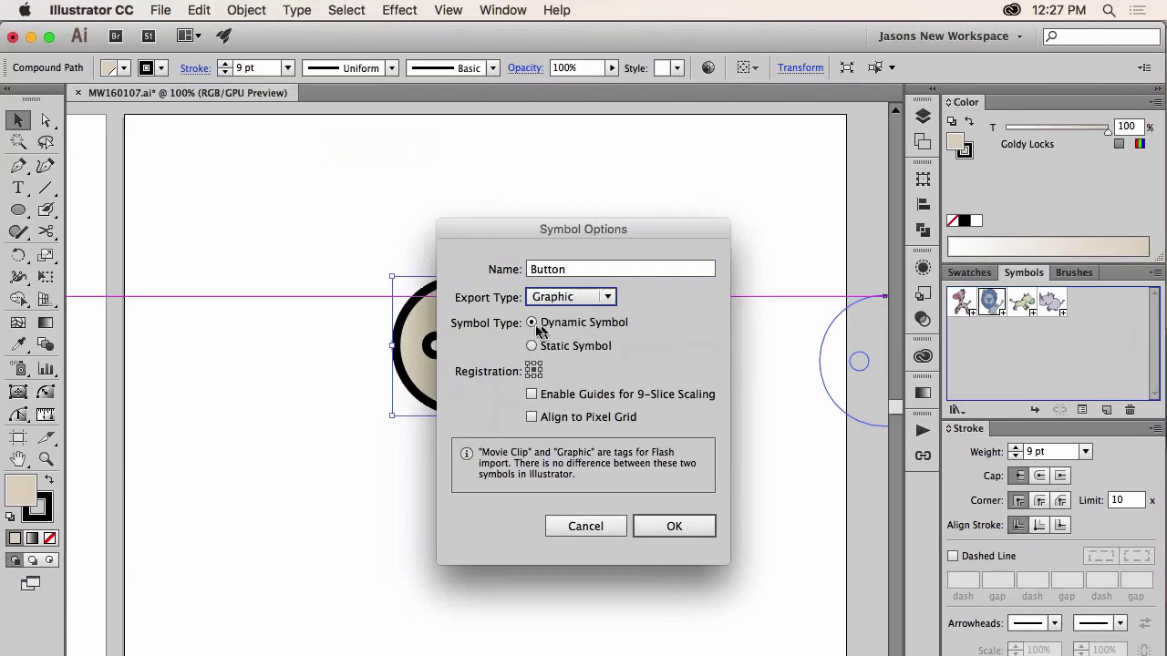
left_click(673, 529)
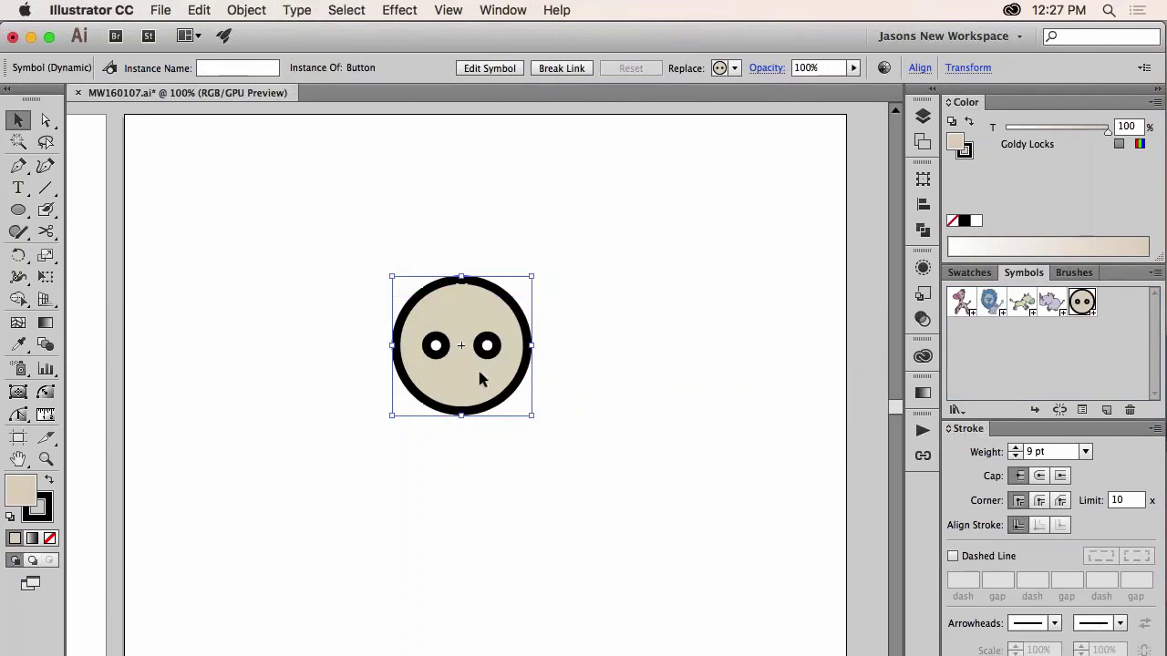
Step: Move the Button symbol instance toward the artboard's upper left and place a copy of it directly to its right
left_click_drag(479, 373, 305, 346)
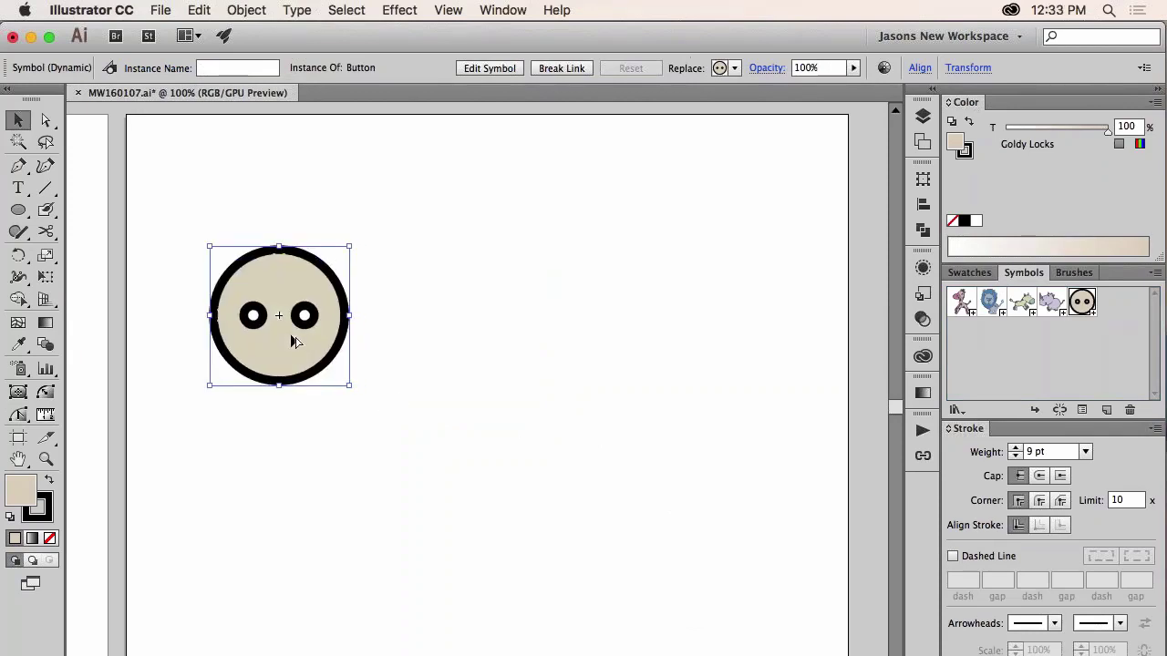
left_click_drag(292, 341, 476, 346)
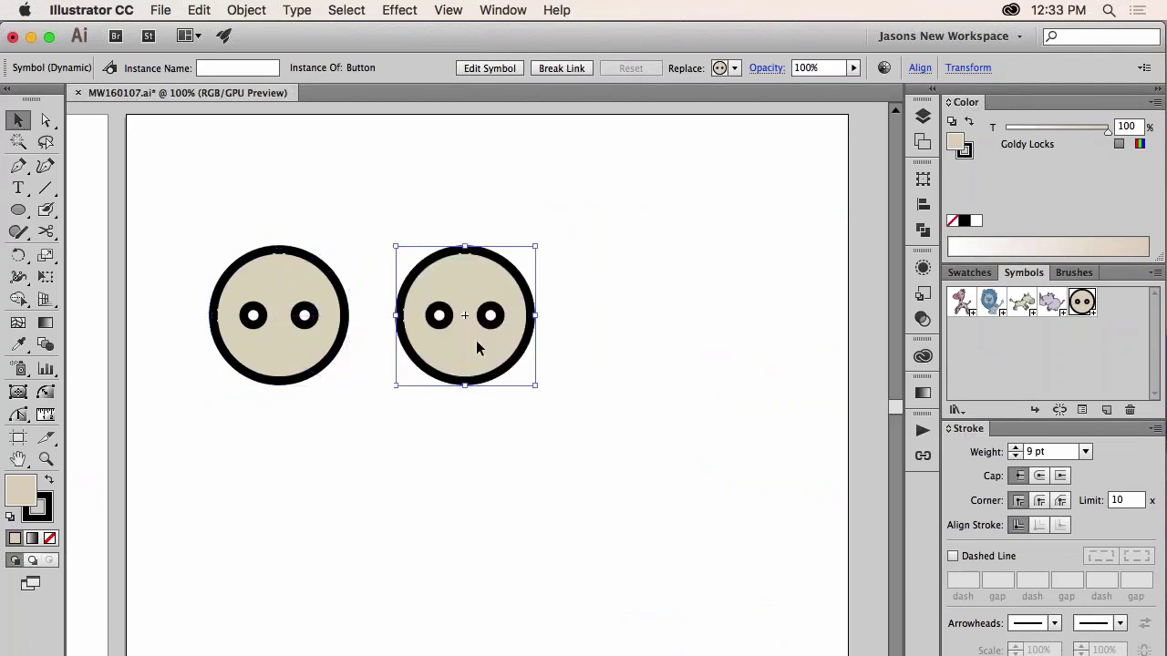
Step: Directly select the right-hand Button instance and set its fill to RGB 65, 217, 196 without breaking the symbol link
left_click(482, 440)
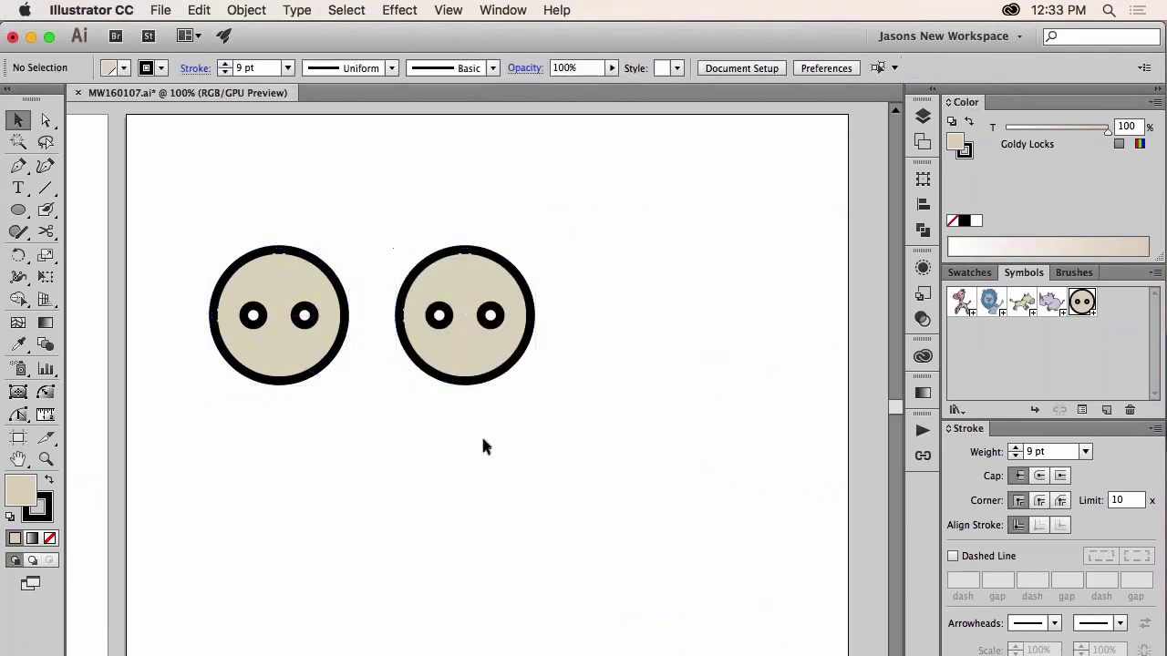
left_click(45, 119)
left_click(461, 275)
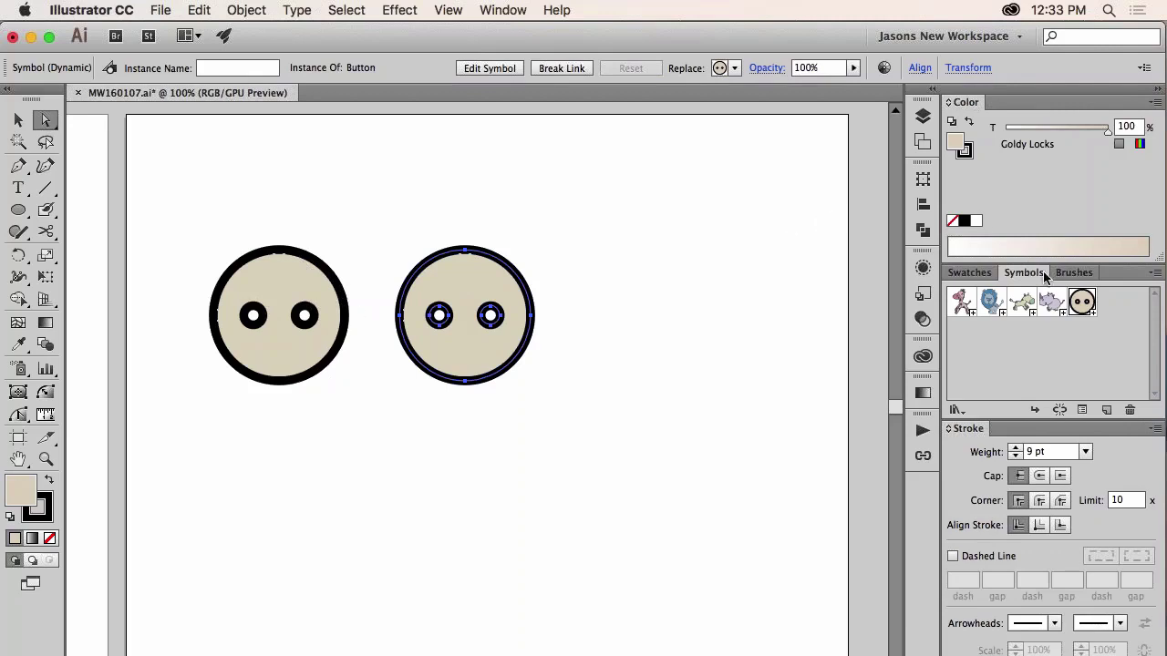
left_click(1138, 145)
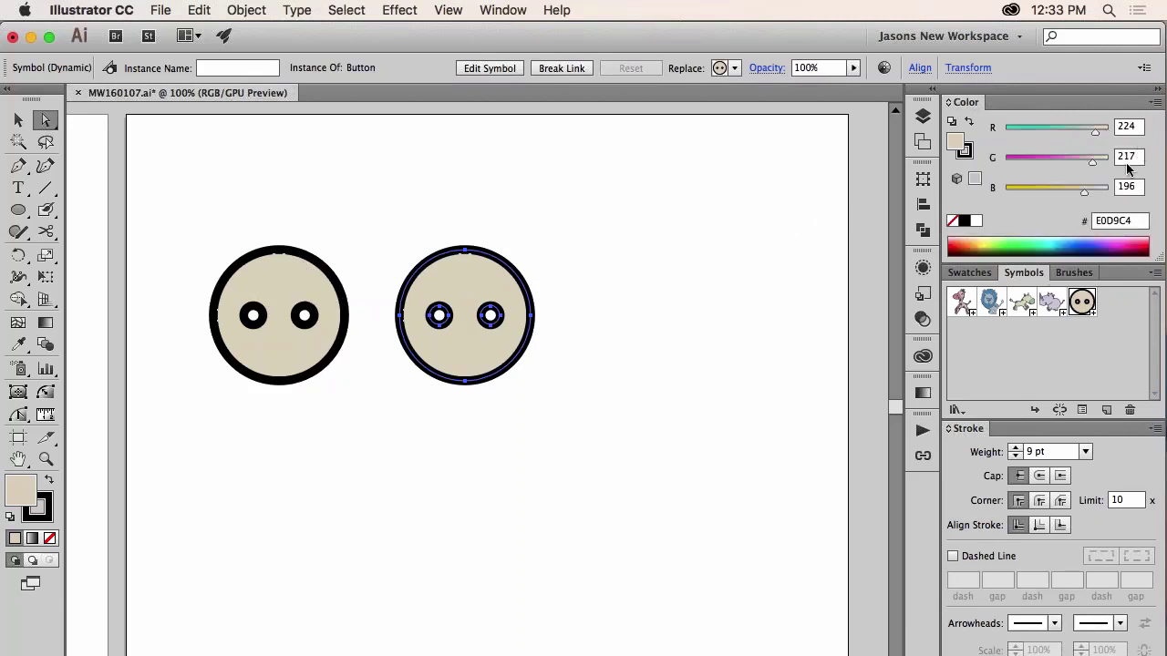
left_click(1032, 128)
left_click(643, 359)
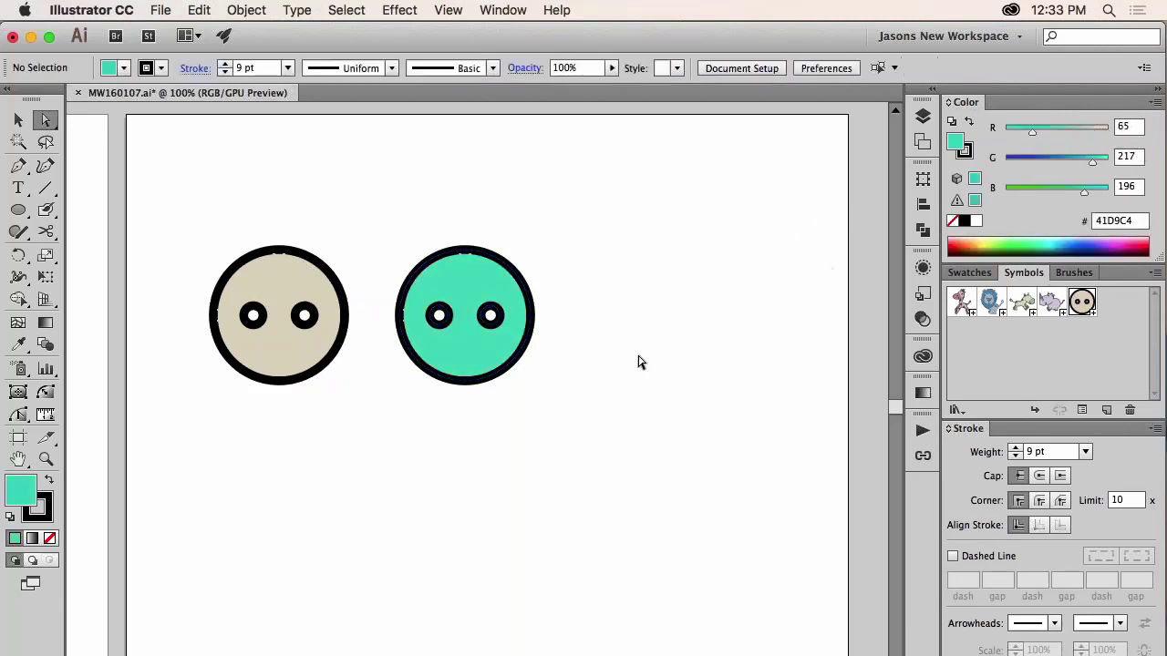
Step: Place a copy of the teal Button instance directly to its right, leaving a gap between them
left_click(450, 357)
left_click_drag(450, 357, 661, 353)
left_click(814, 264)
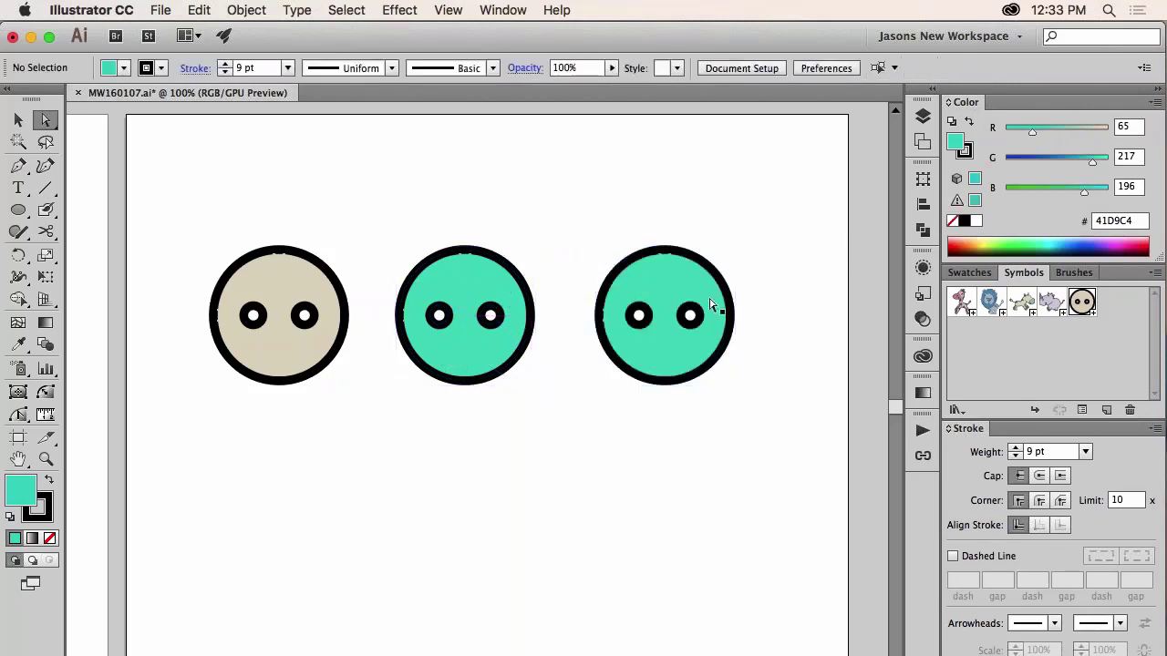
Step: Recolor the third Button instance with an RGB 181, 217, 196 fill and an RGB 168, 0, 175 stroke
left_click(669, 284)
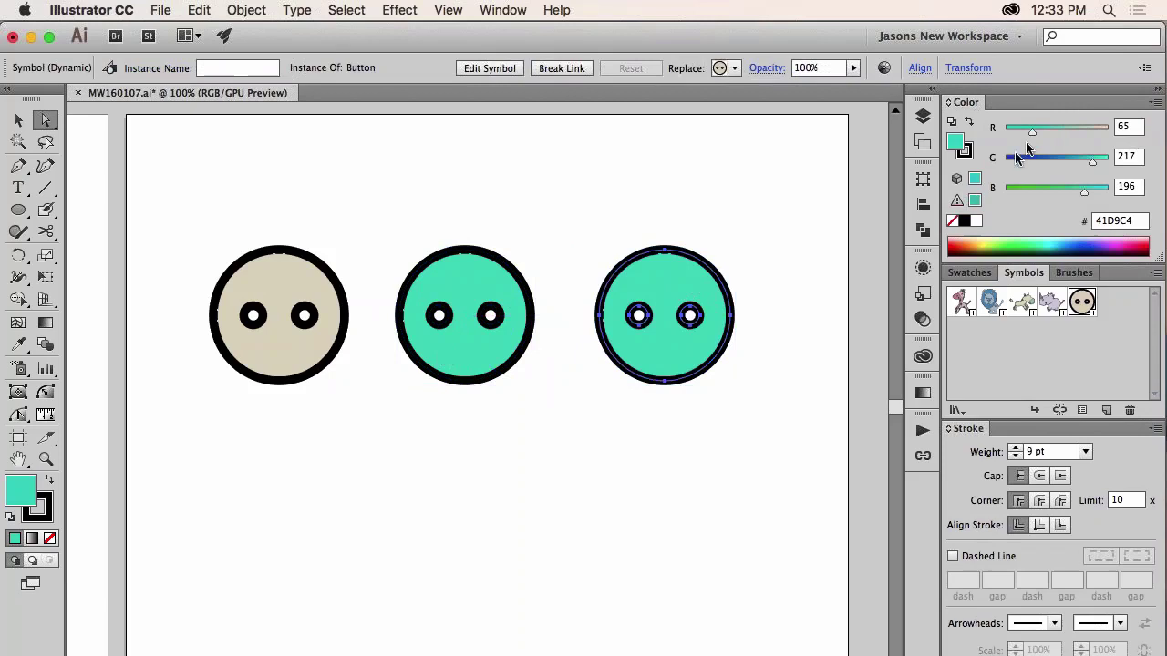
left_click(1078, 132)
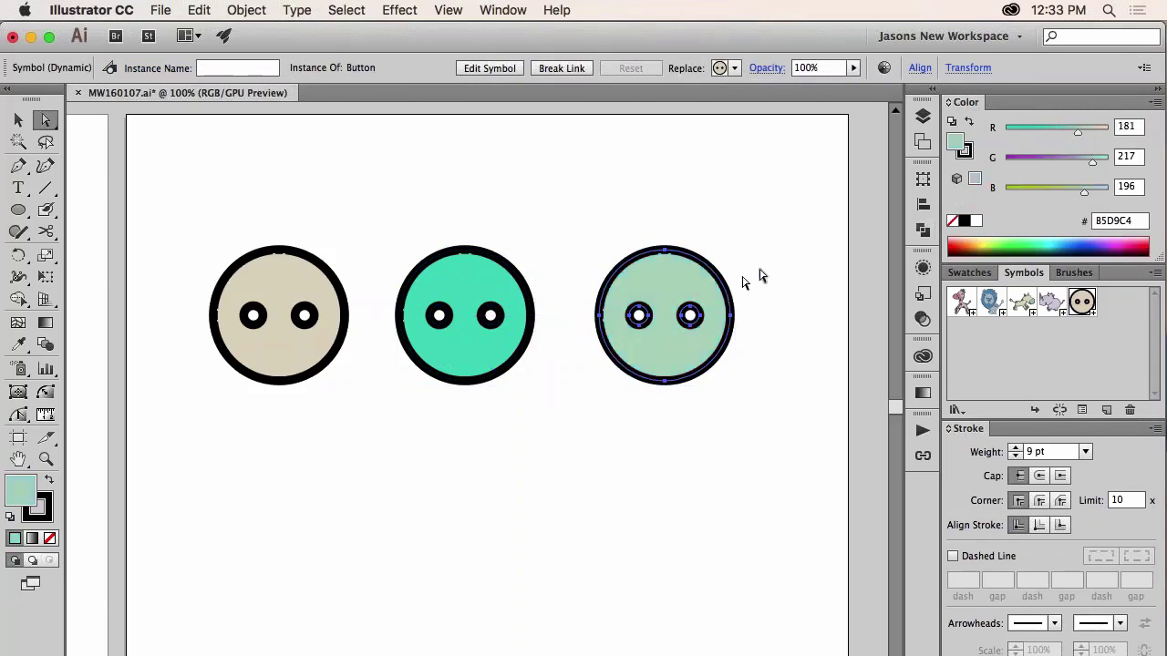
left_click(964, 151)
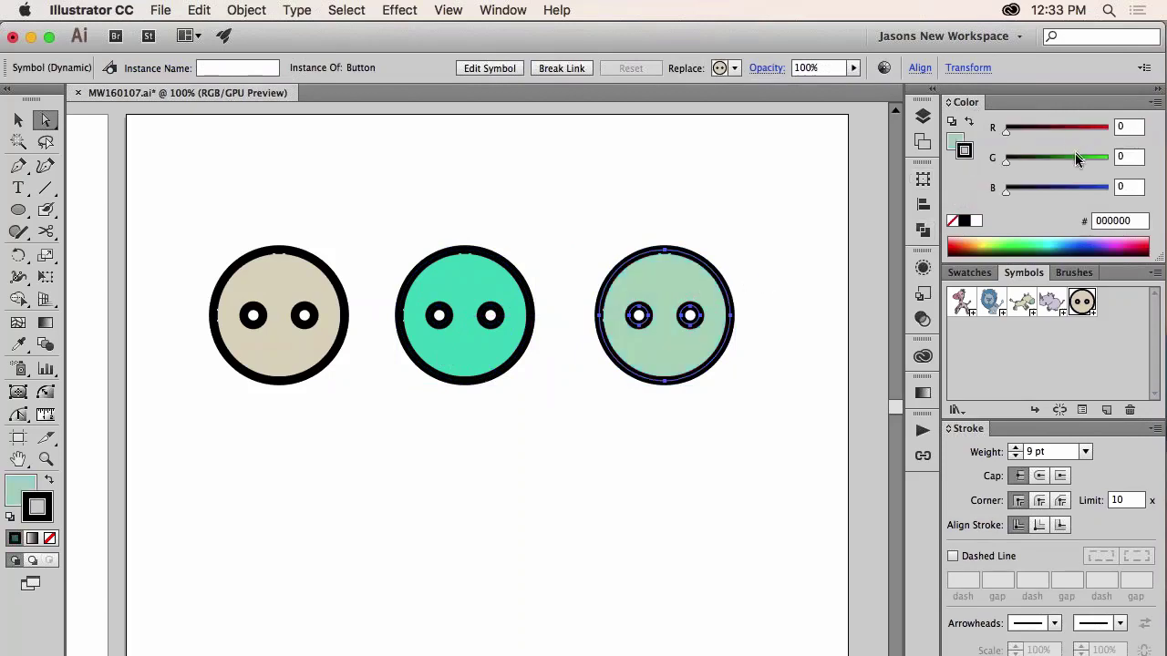
left_click(1076, 188)
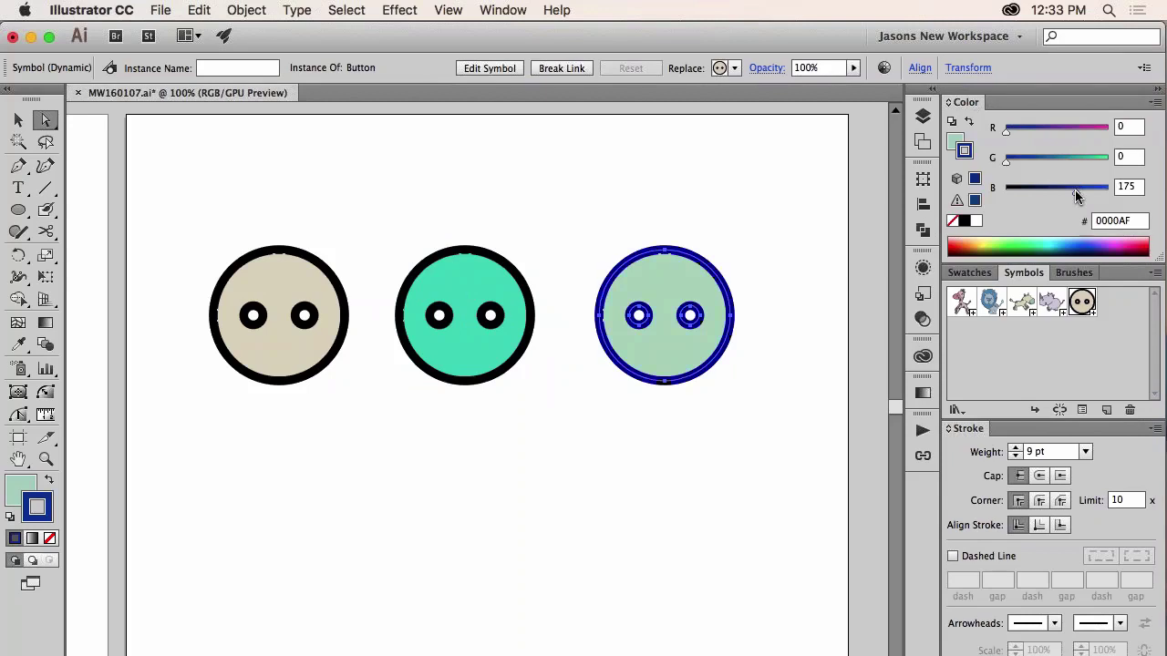
left_click(1071, 129)
left_click(754, 387)
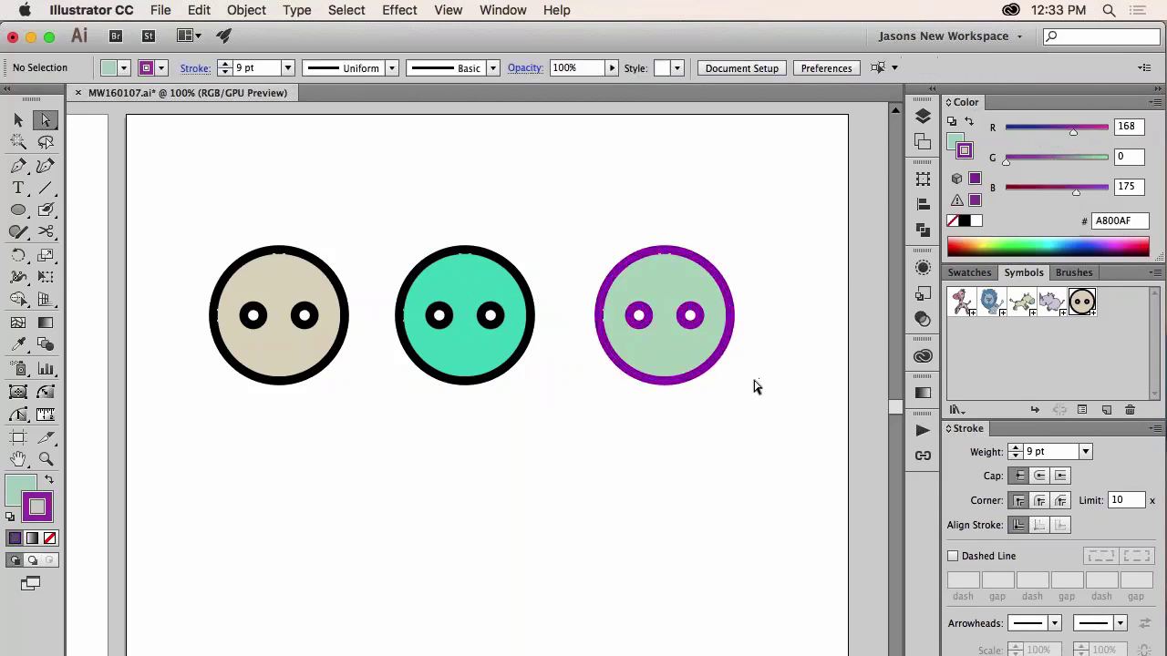
Step: Edit the Button symbol through the beige instance, add two more holes above and below the center, and exit symbol editing
left_click(1085, 301)
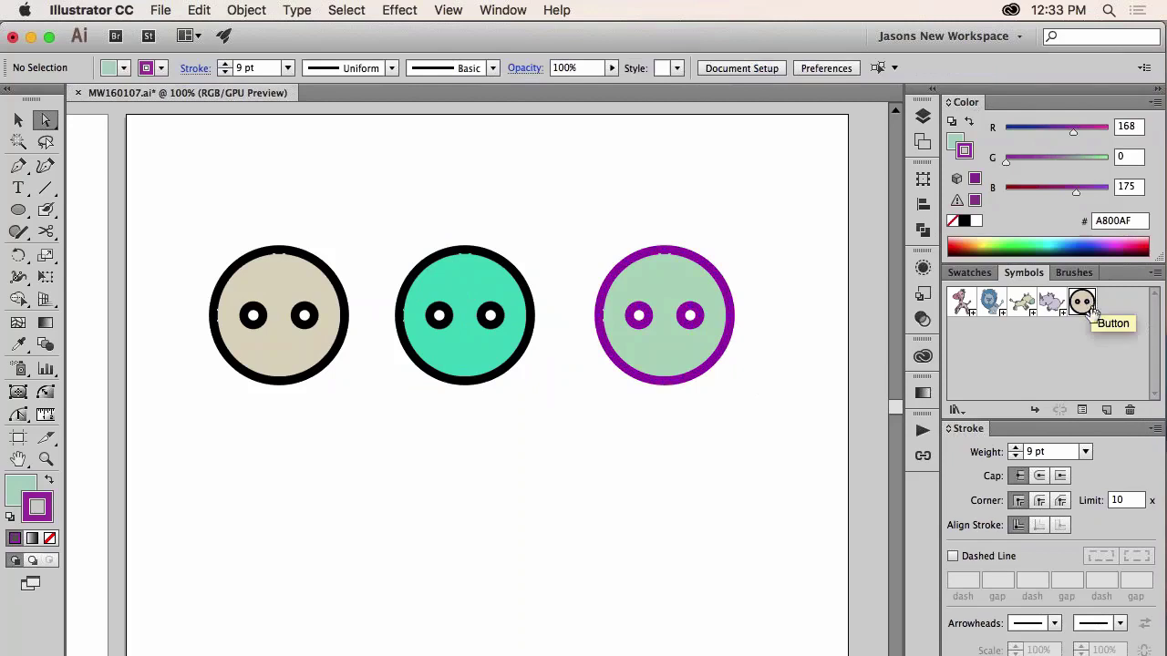
left_click(1086, 335)
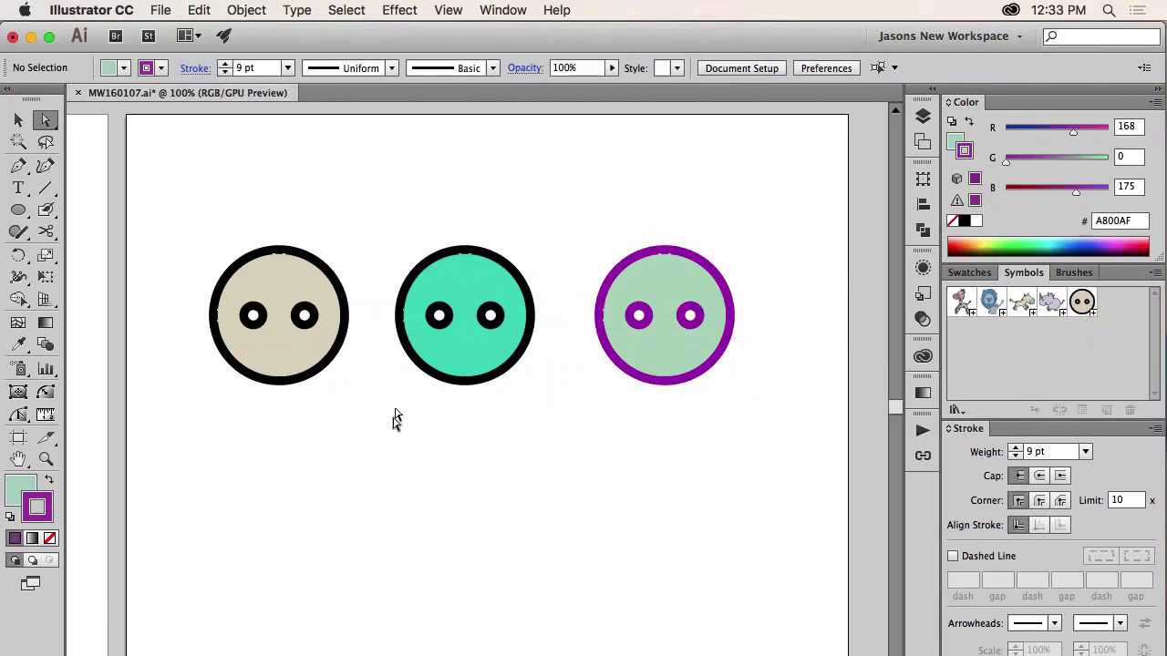
key("v")
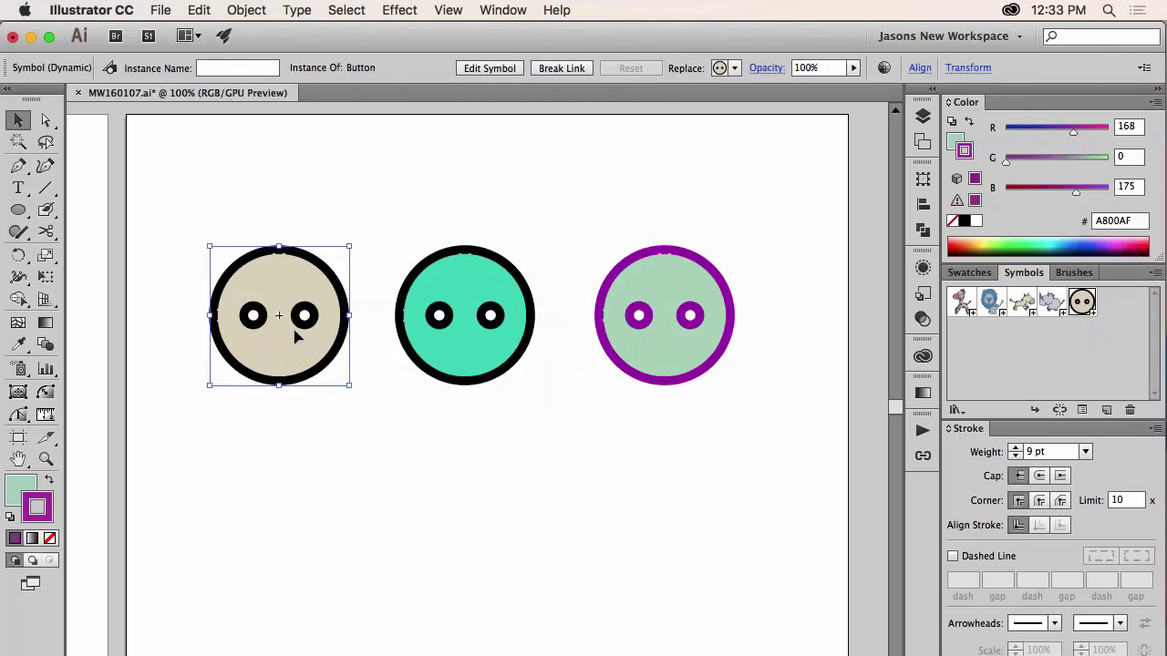
double_click(279, 317)
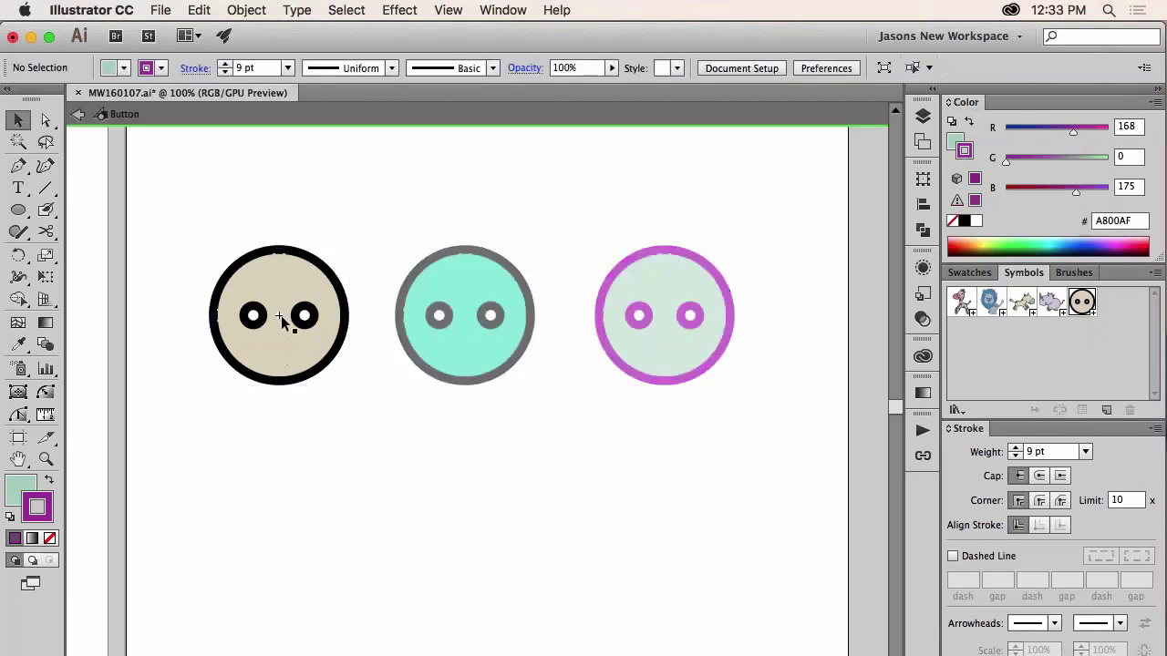
key("a")
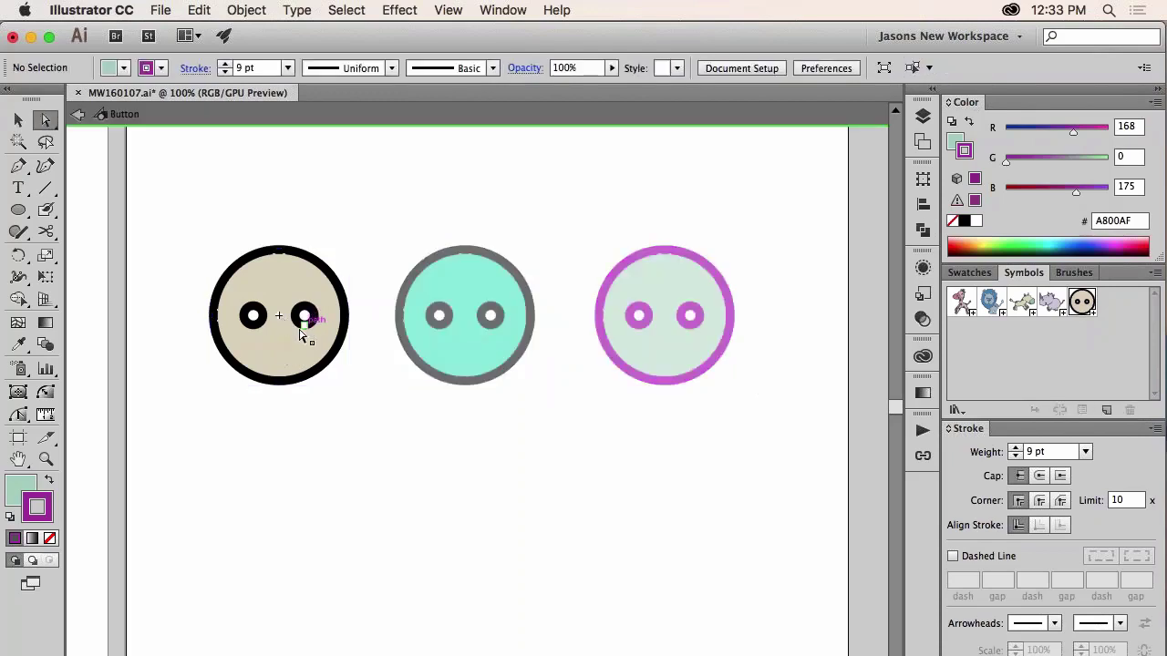
left_click(304, 325)
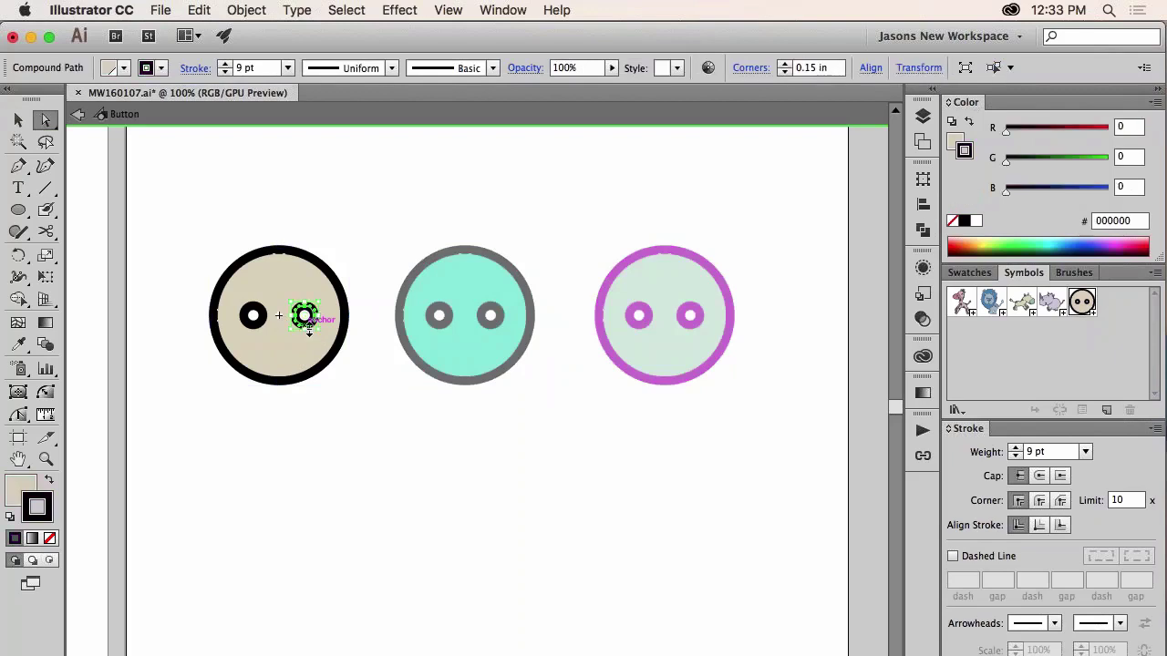
scroll(307, 331, "up", 3)
scroll(307, 332, "up", 2)
scroll(308, 332, "left", 2)
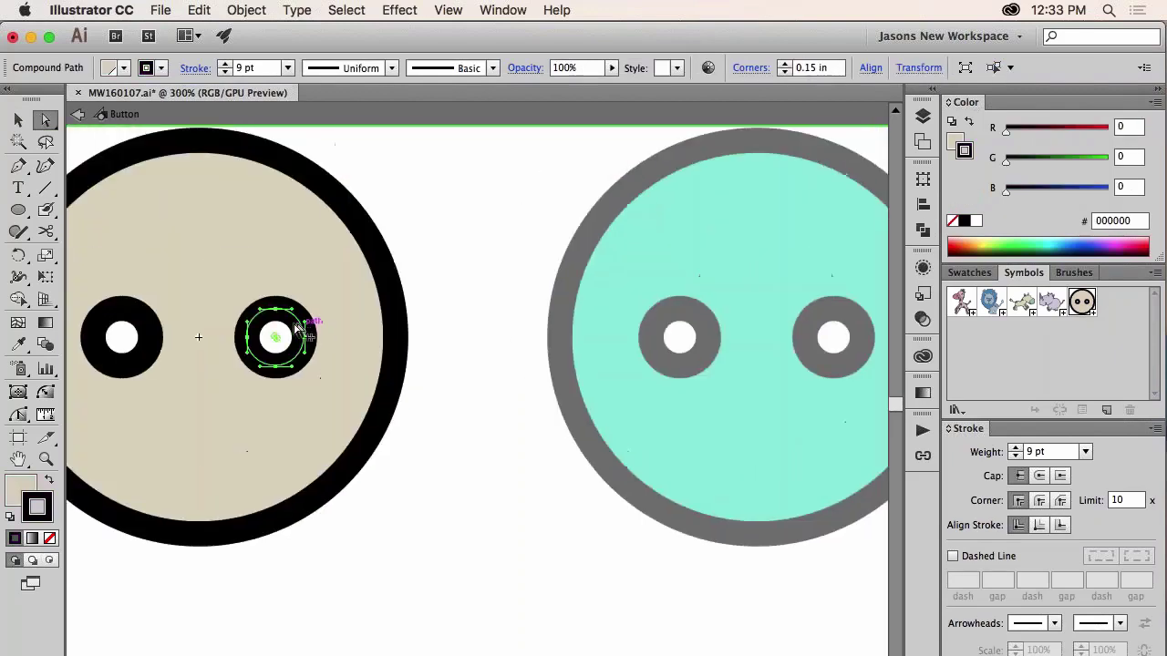
mouse_move(296, 319)
left_mouse_down()
mouse_move(216, 273)
mouse_move(211, 232)
mouse_move(223, 410)
mouse_move(219, 399)
left_mouse_up()
double_click(498, 576)
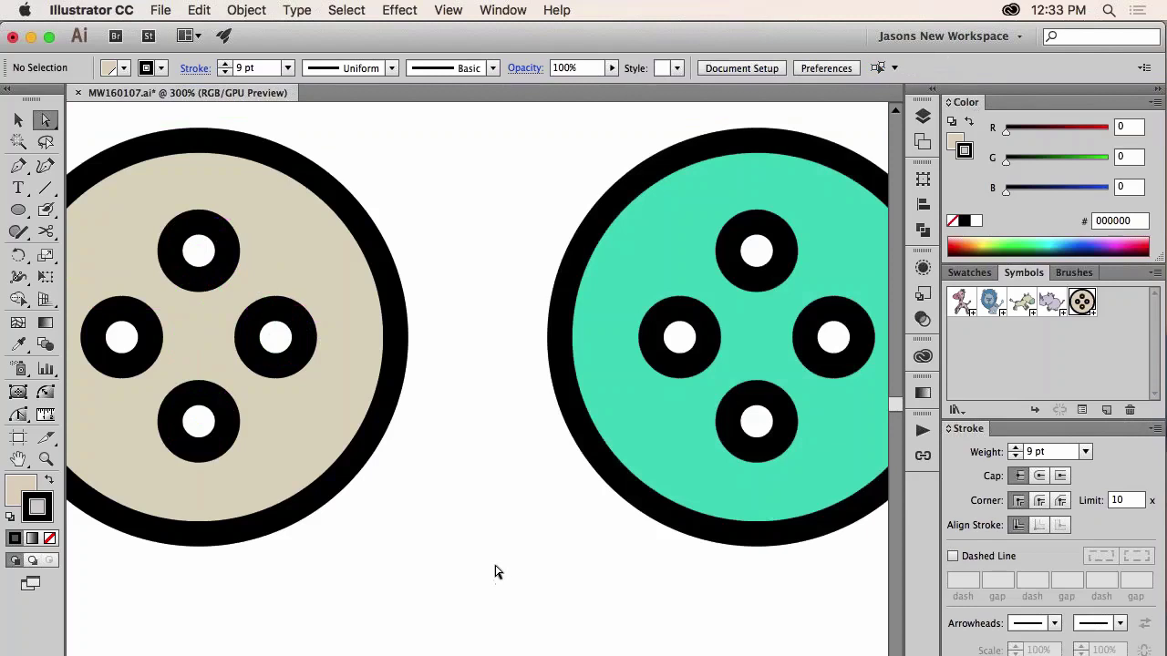
Step: Bring all three four-hole button instances into view and activate the Rectangle tool on the Dynamic Symbols artboard
key("super+minus")
key("super+minus")
key("super+minus")
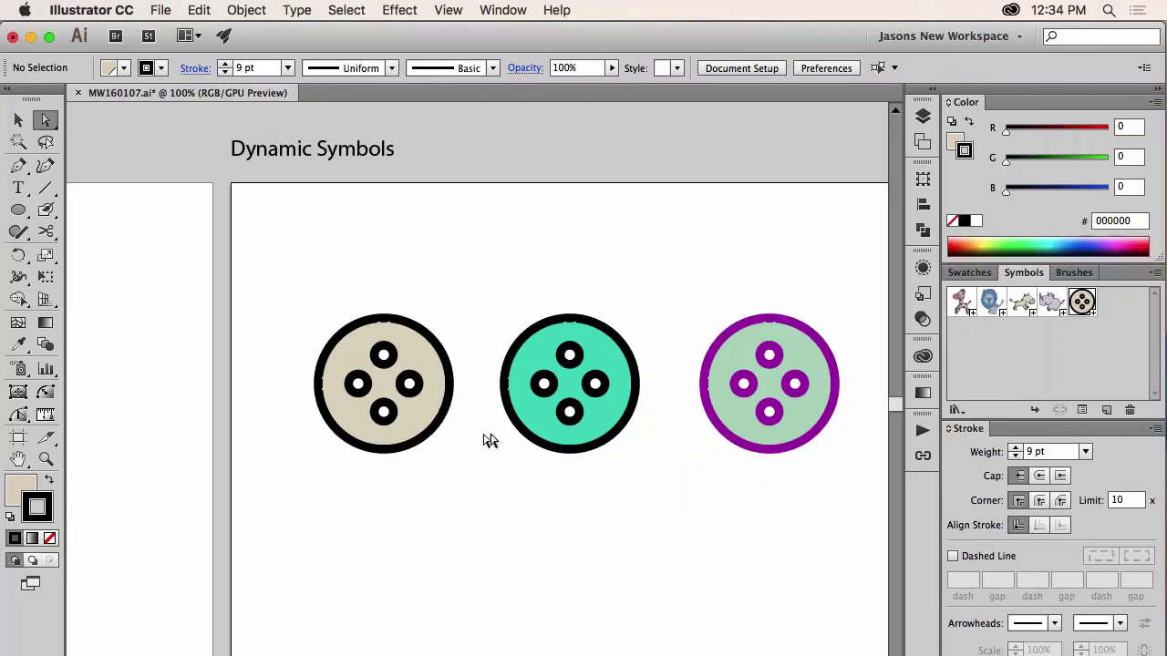
key("v")
key("m")
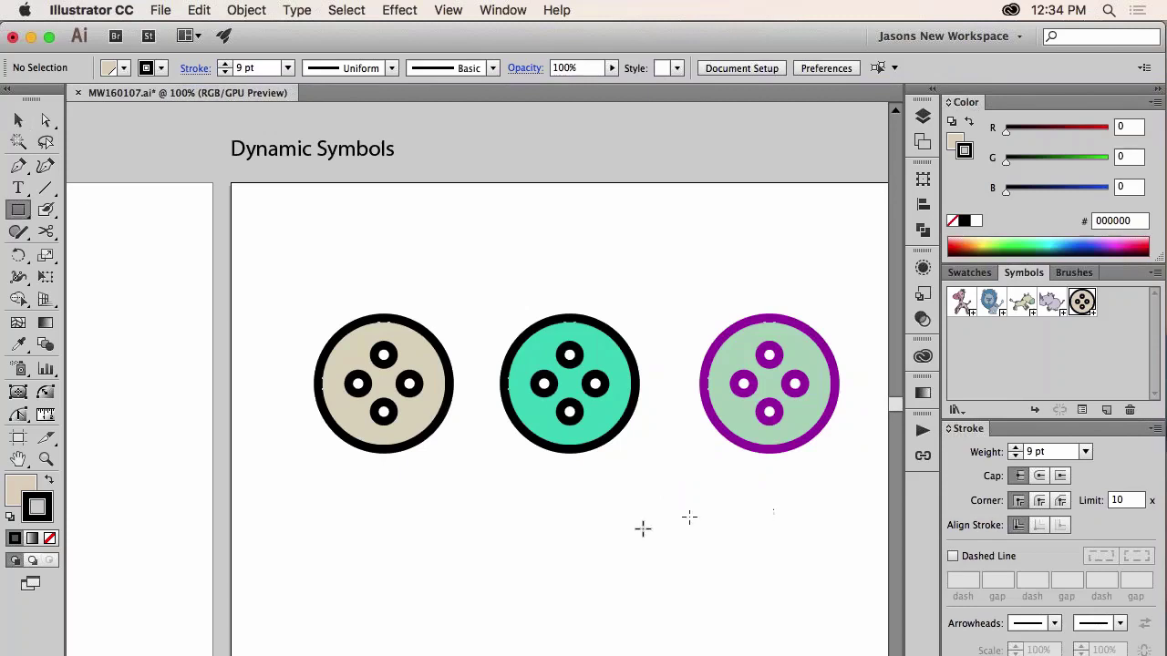
Step: Draw a beige square with a 9 pt black stroke and centre it directly below the beige button
left_click_drag(335, 497, 472, 630)
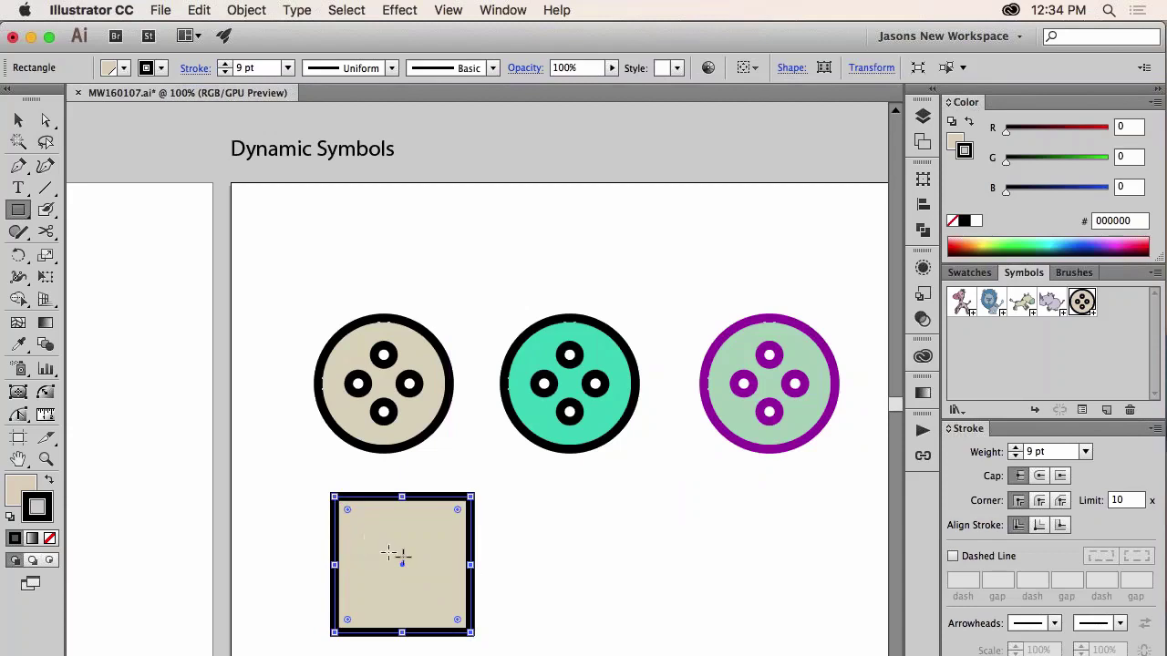
key("v")
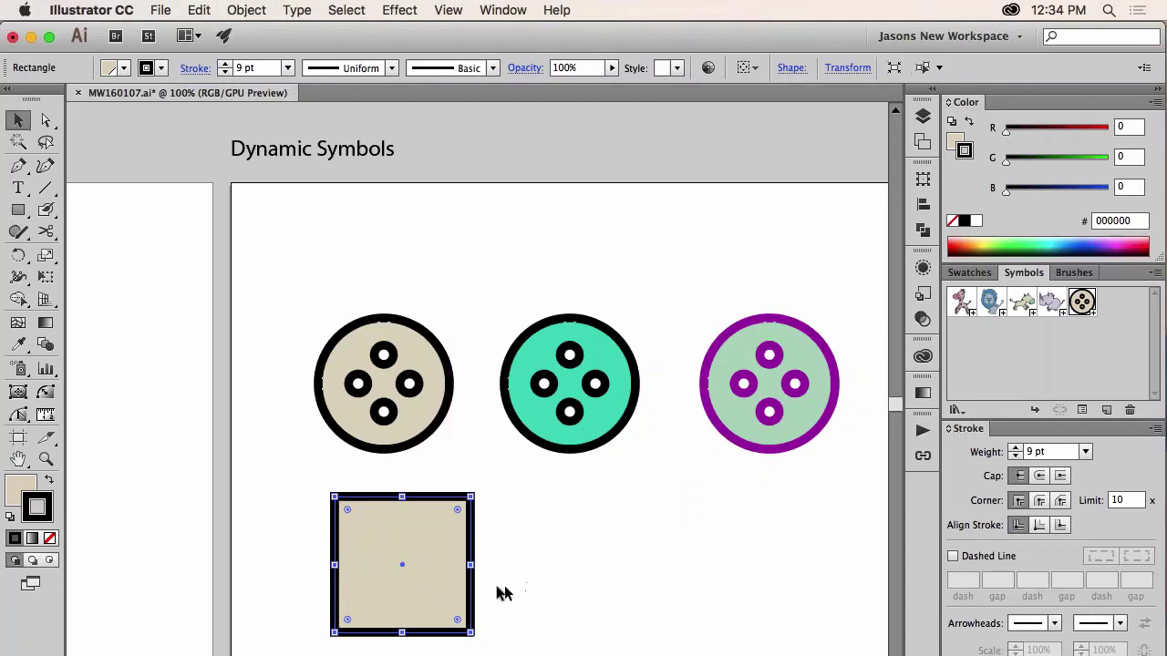
left_click_drag(468, 592, 450, 585)
Step: Draw two separate diagonal lines across the square with the Pen tool, connecting its opposite corners
key("p")
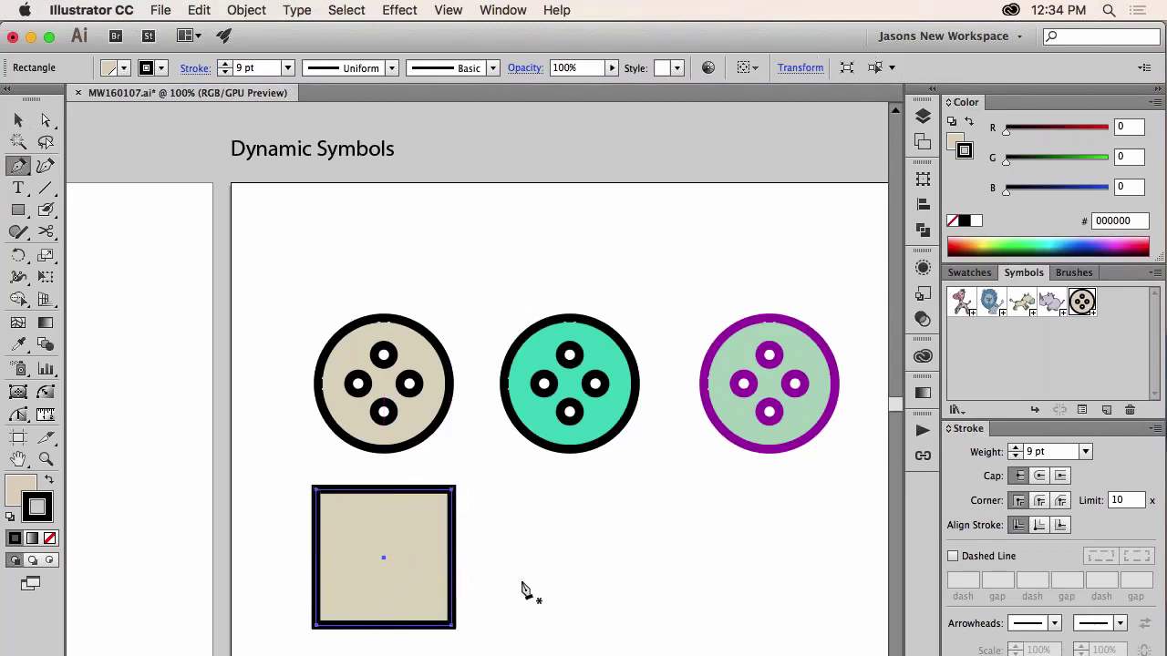
key("super+shift+a")
left_click(451, 491)
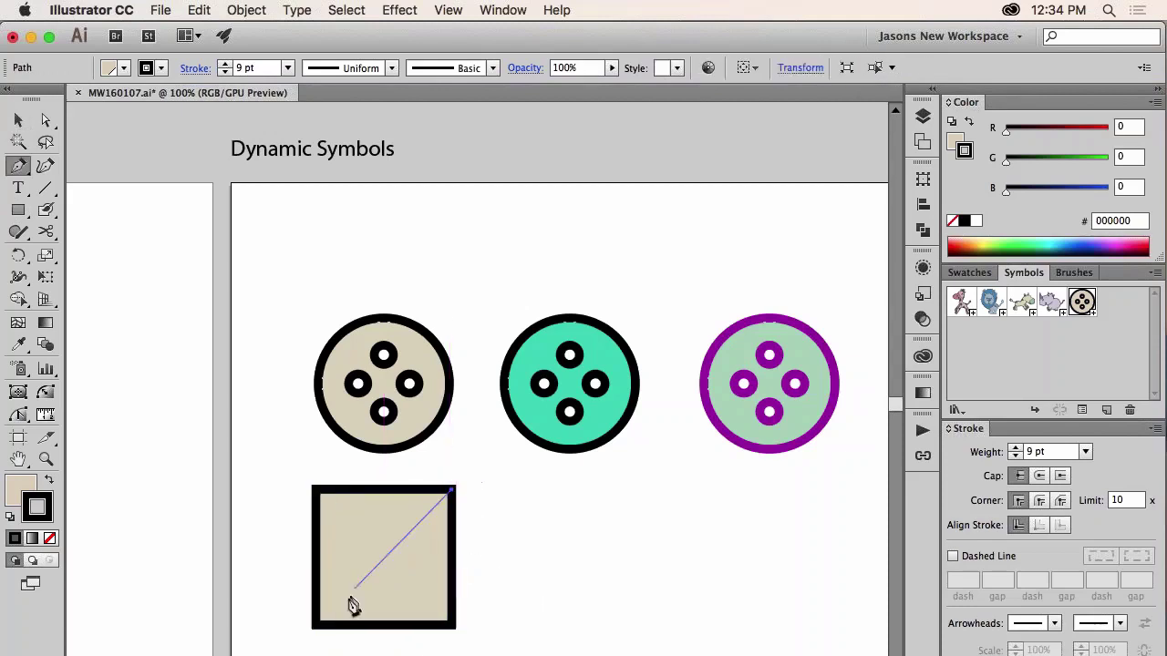
left_click(315, 625)
key("super")
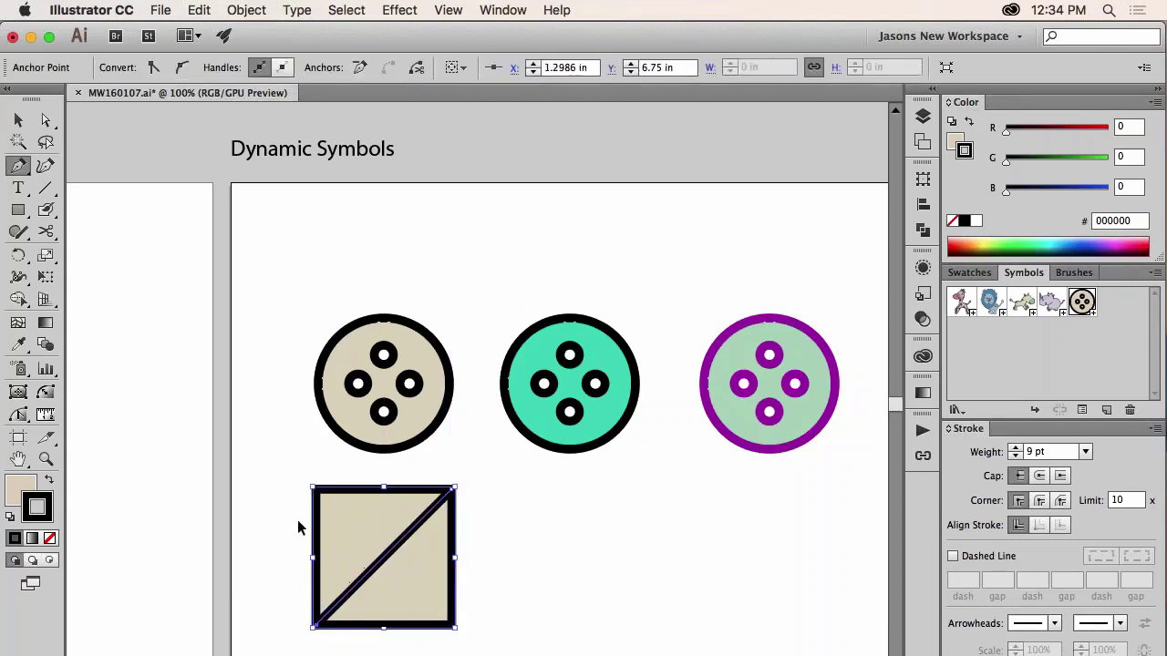
left_click(295, 519, "super")
left_click(314, 490)
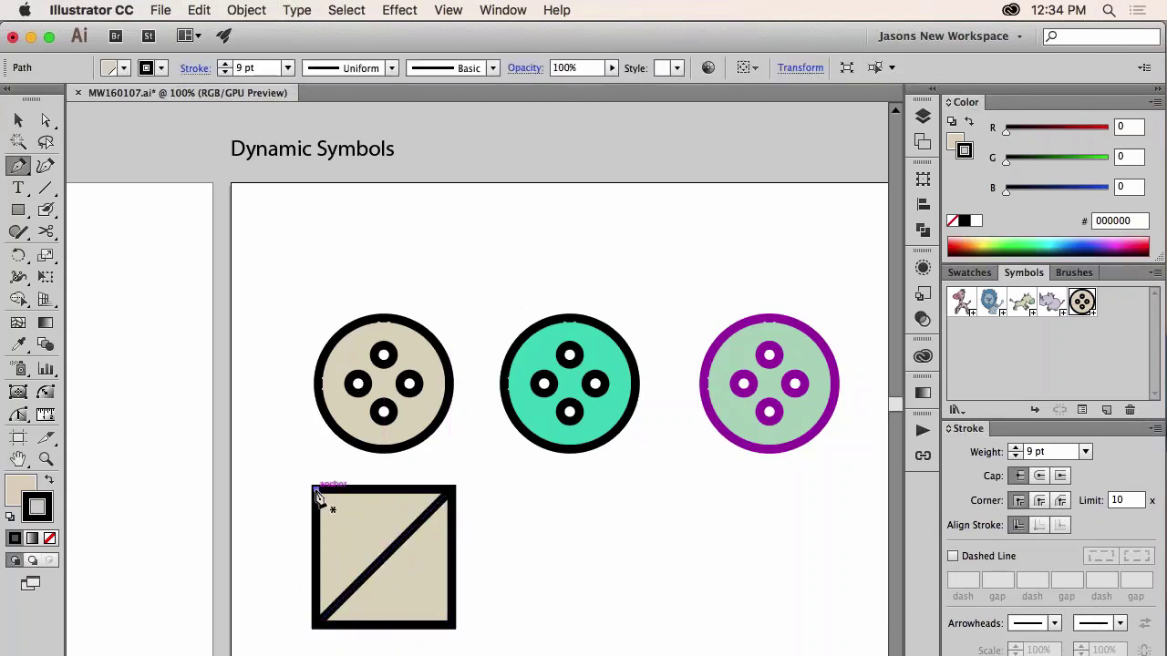
left_click(451, 627)
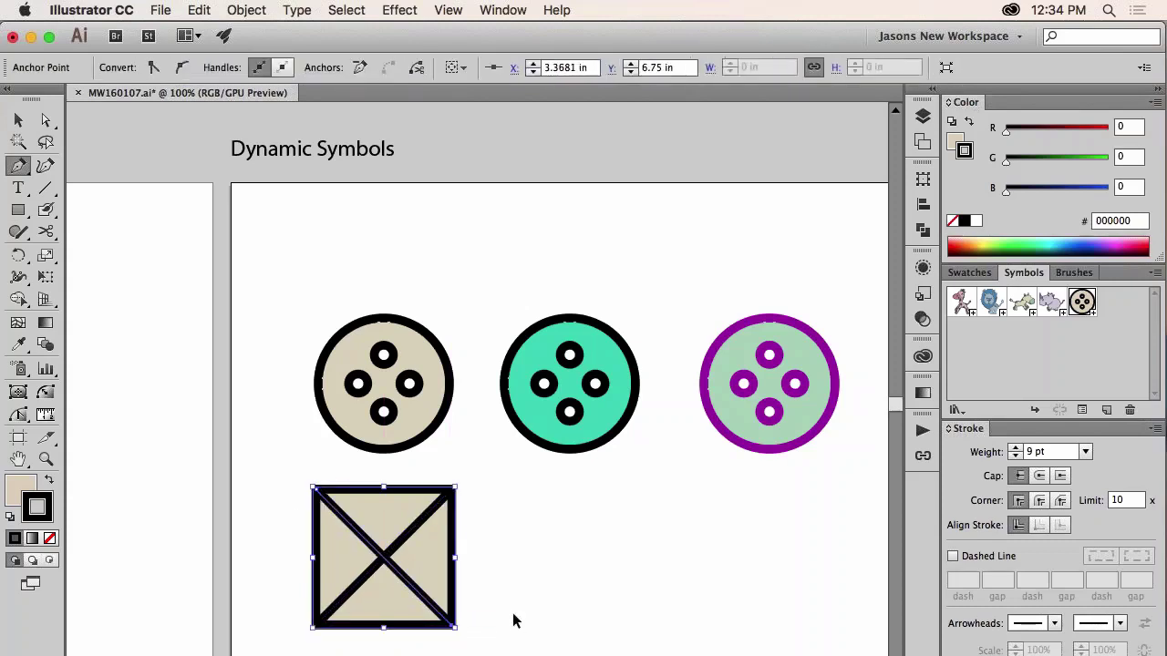
left_click(513, 621, "super")
Step: Divide the square along both diagonals into four separate triangles with the Shape Builder tool
key("v")
left_click_drag(476, 651, 269, 482)
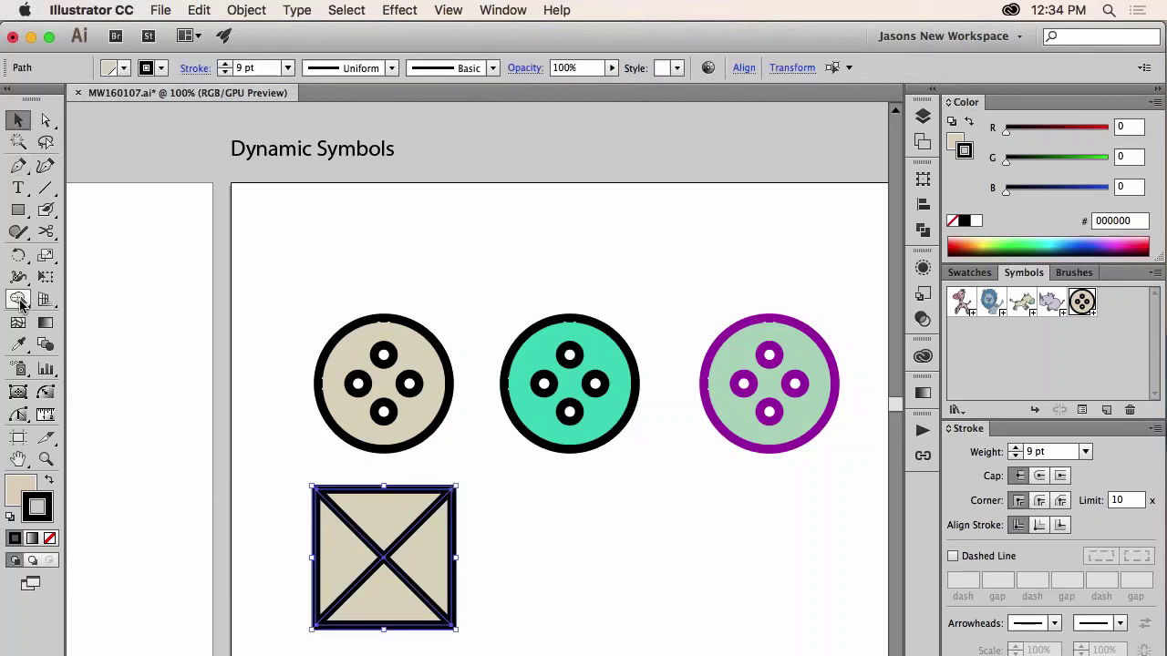
left_click(20, 302)
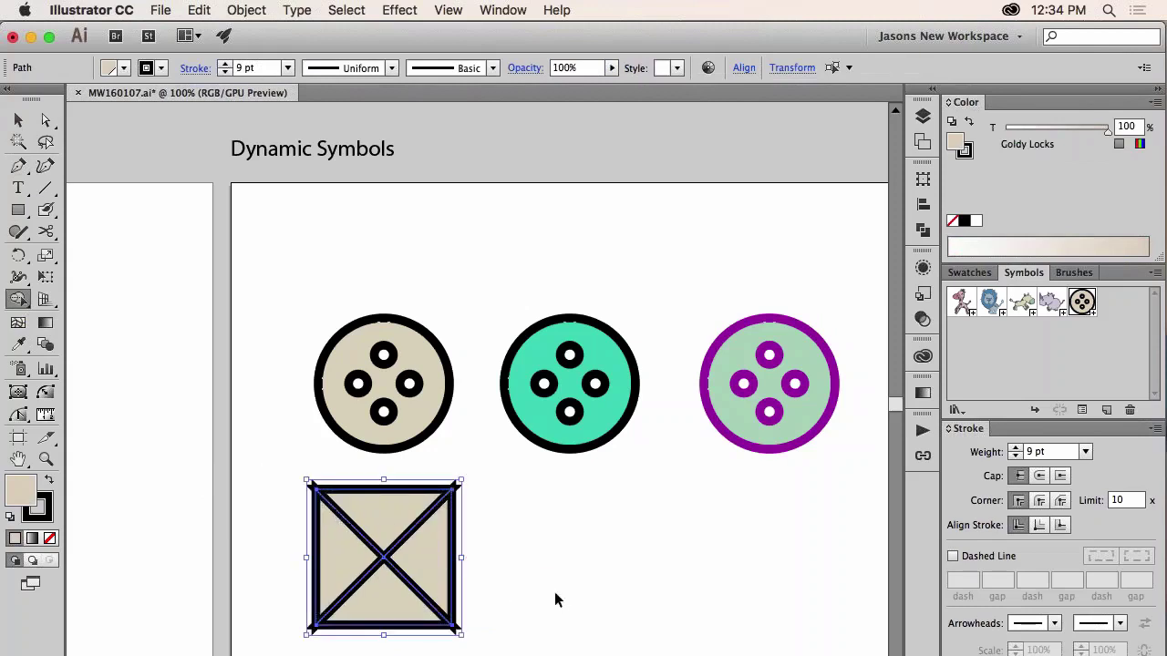
key("super+shift+a")
Step: Give the strokes of all four triangles round corner joins
key("v")
left_click_drag(481, 643, 291, 487)
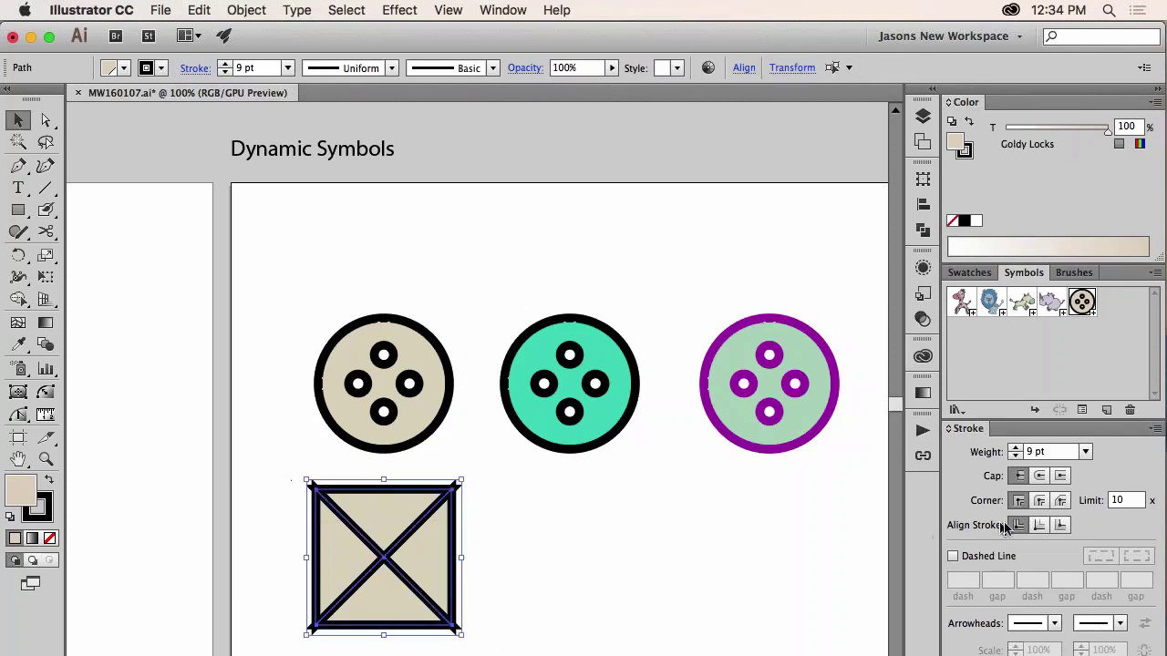
left_click(1040, 501)
left_click(551, 576)
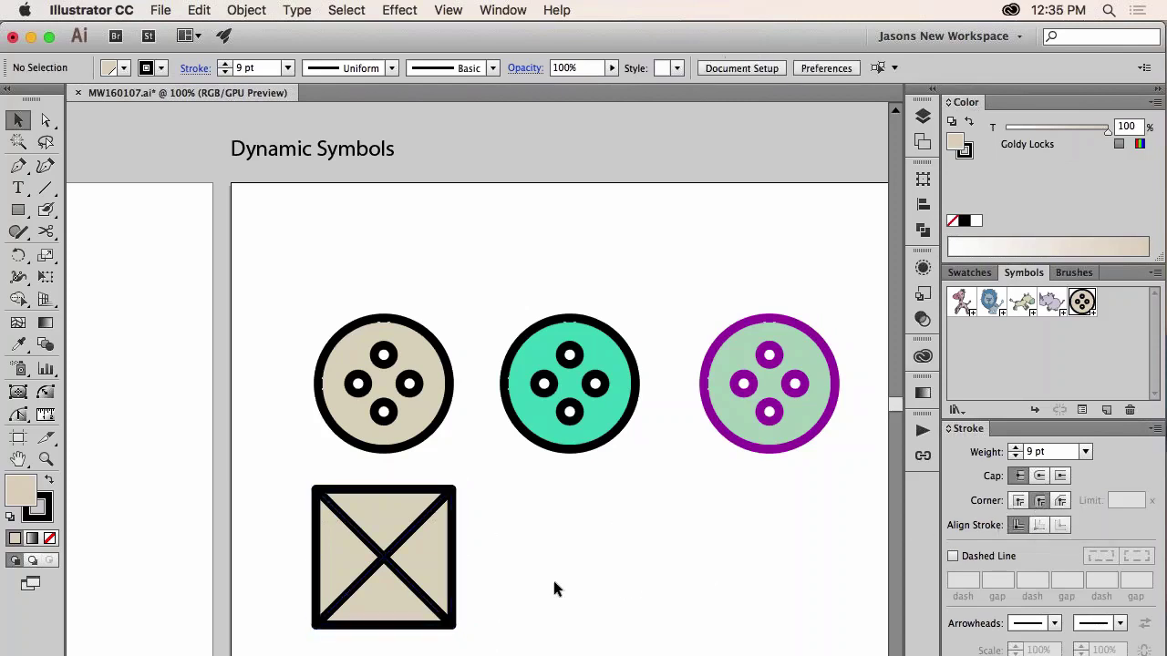
Step: Set the Goldy Locks fill tint to 61% for the right triangle, 20% for the top one and 75% for the bottom one
key("a")
left_click(422, 552)
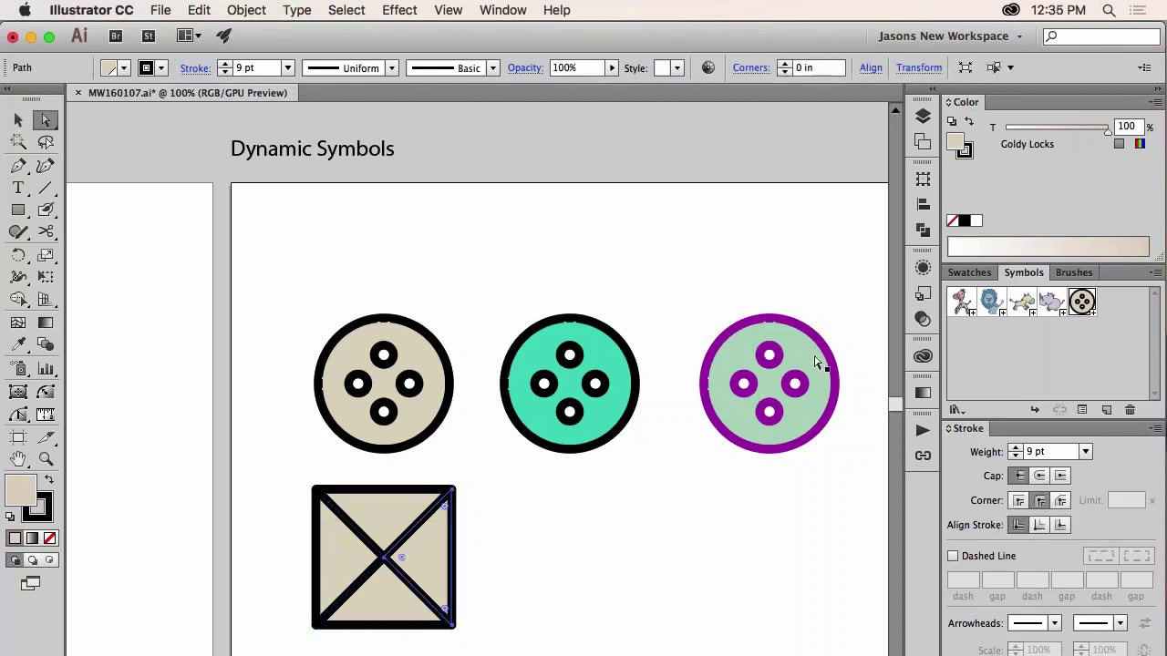
left_click(1066, 130)
left_click(380, 530)
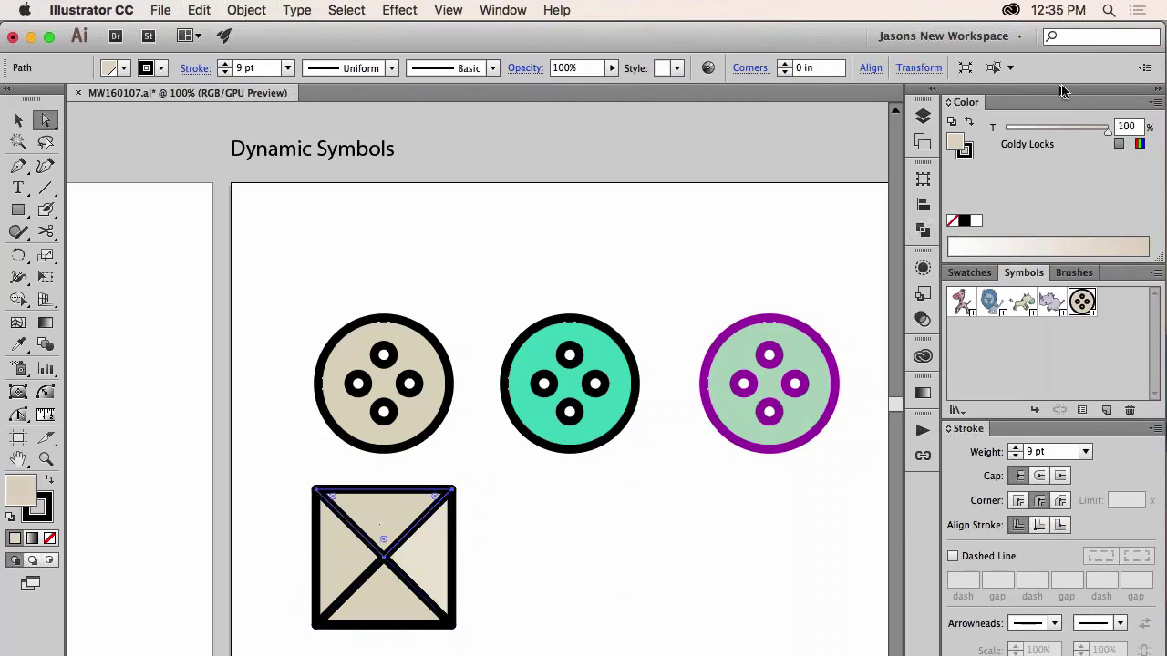
left_click_drag(1066, 130, 1024, 130)
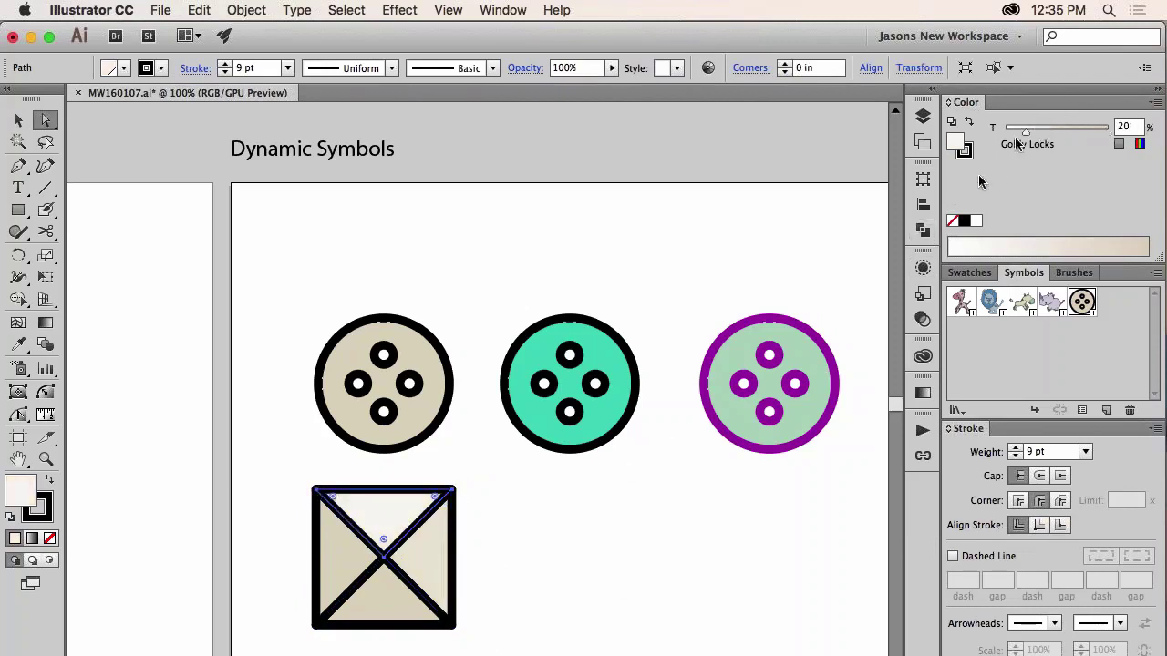
left_click(392, 599)
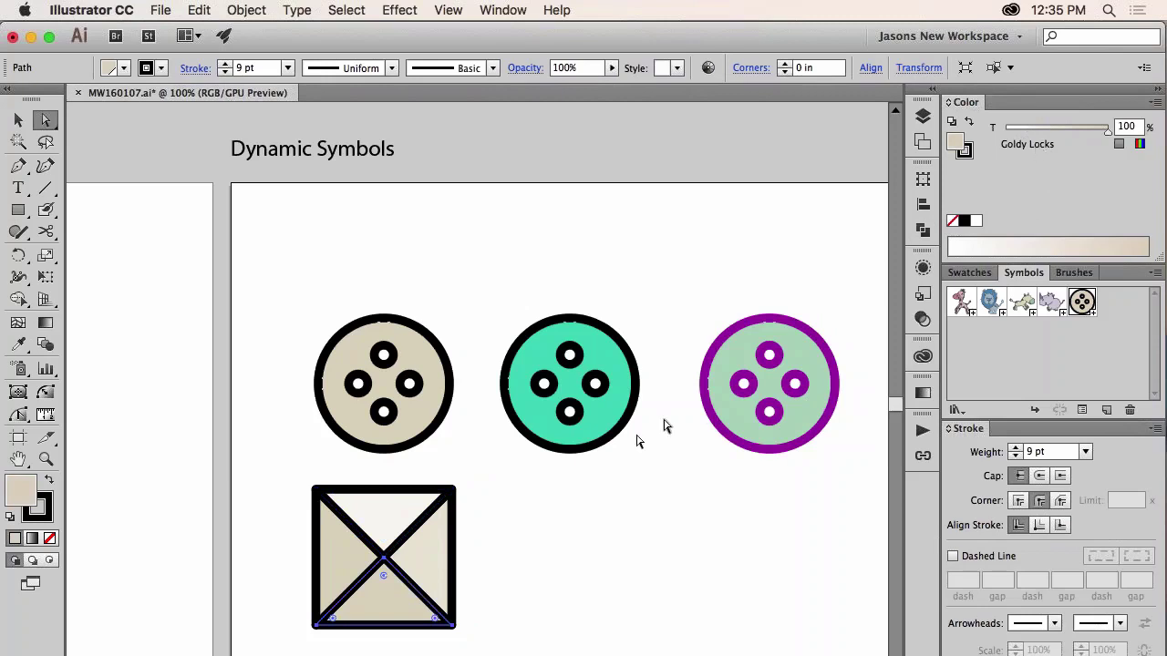
left_click(1083, 131)
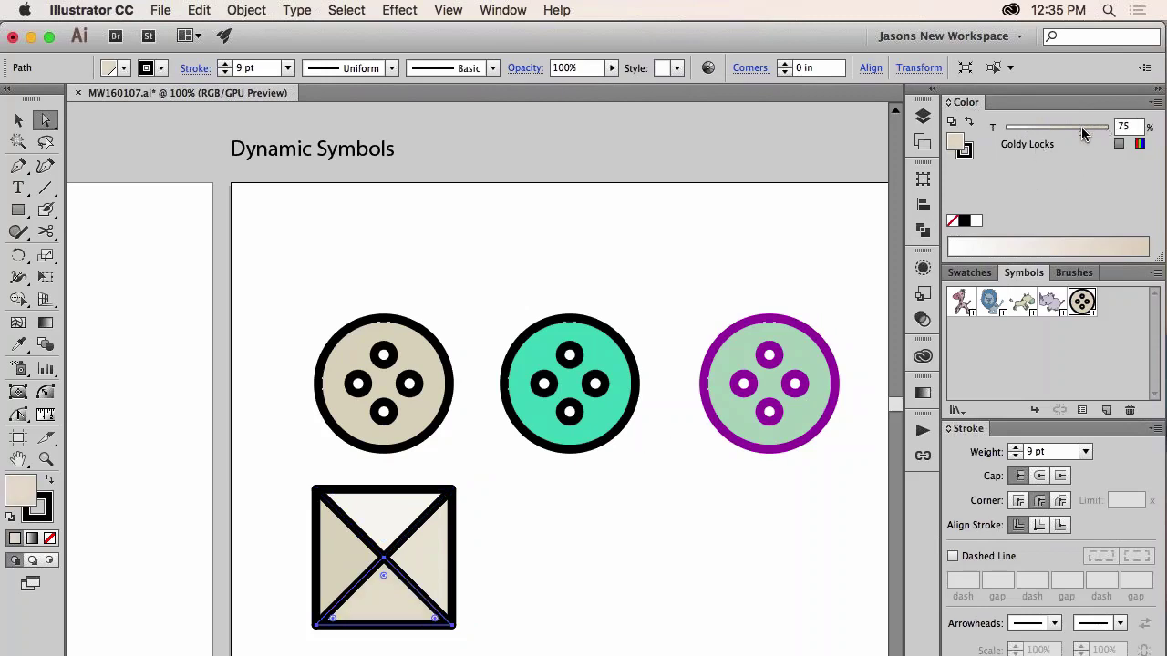
left_click(588, 559)
Step: Turn the four-triangle square into a dynamic movie clip symbol named Gem
key("v")
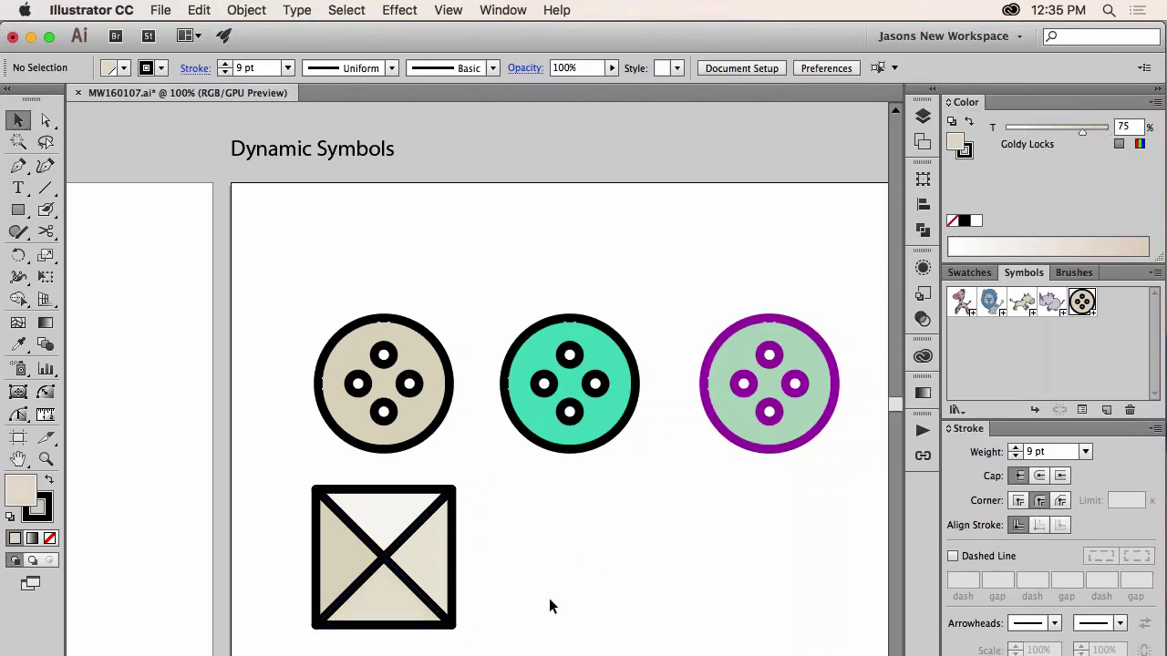
left_click_drag(474, 635, 277, 489)
left_click_drag(383, 539, 1056, 366)
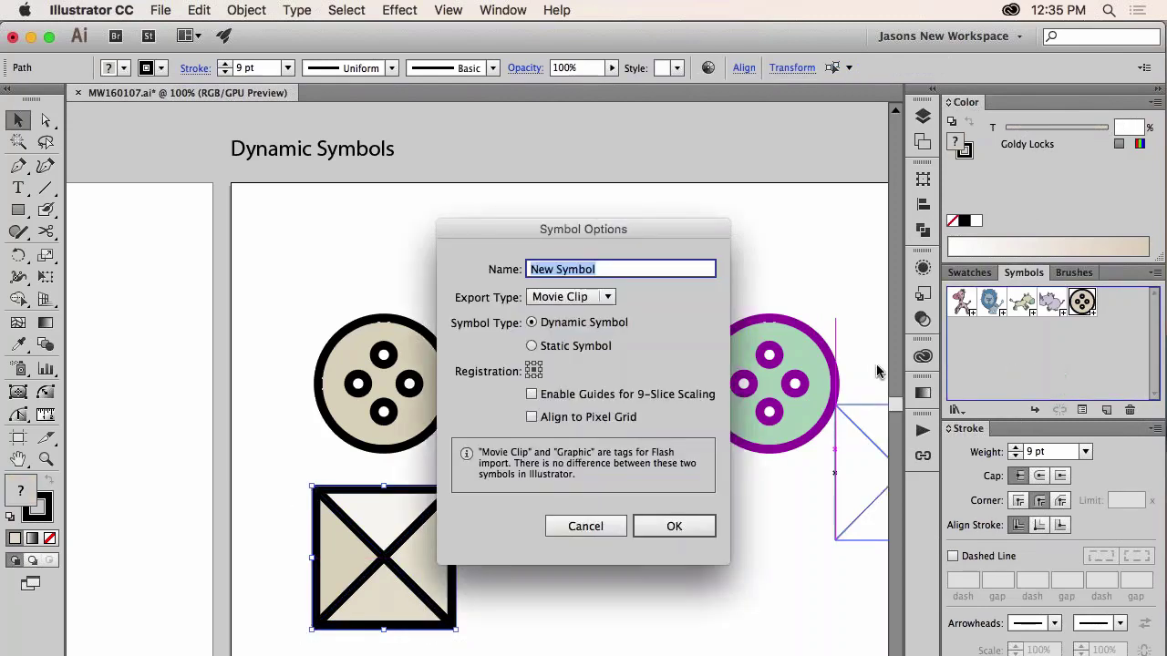
type("Gem")
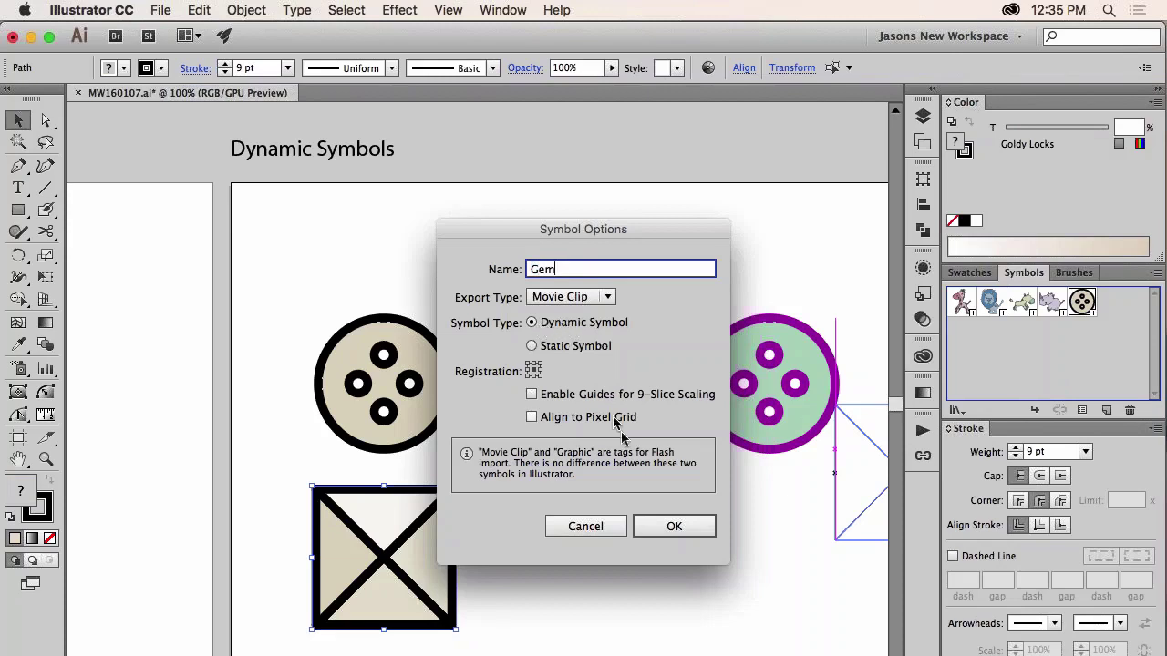
left_click(672, 527)
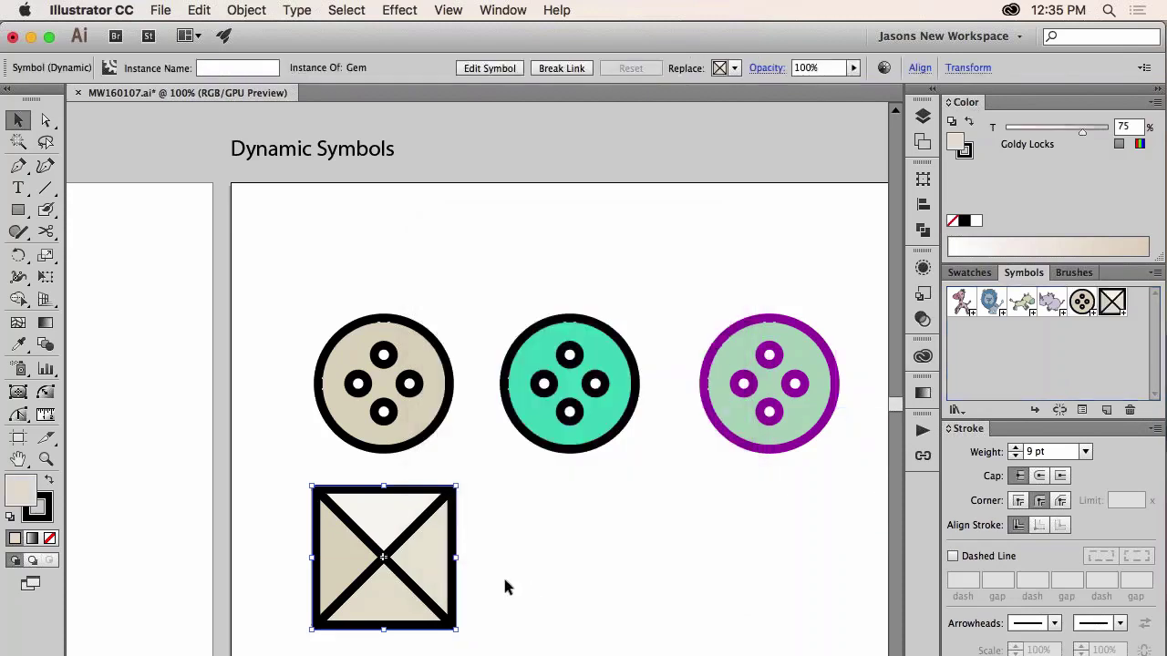
Step: Duplicate the Gem instance below the middle button and recolor all four facets of the copy with the Bit of Teal swatch
left_click_drag(395, 562, 581, 562)
left_click(725, 553)
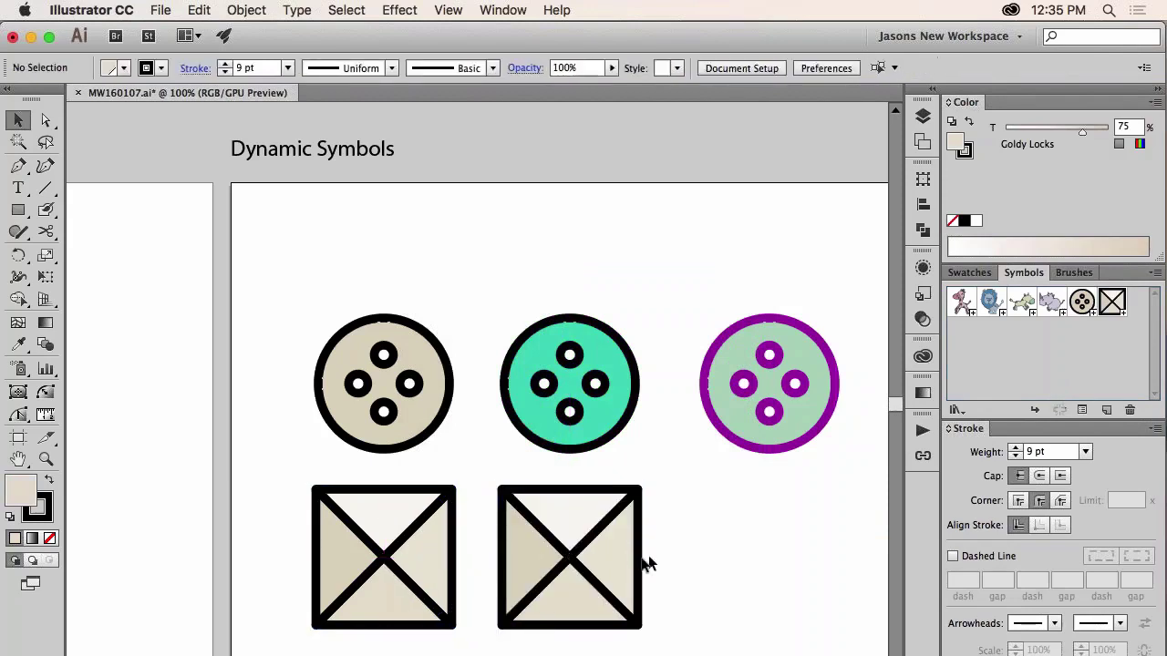
key("a")
left_click(593, 541)
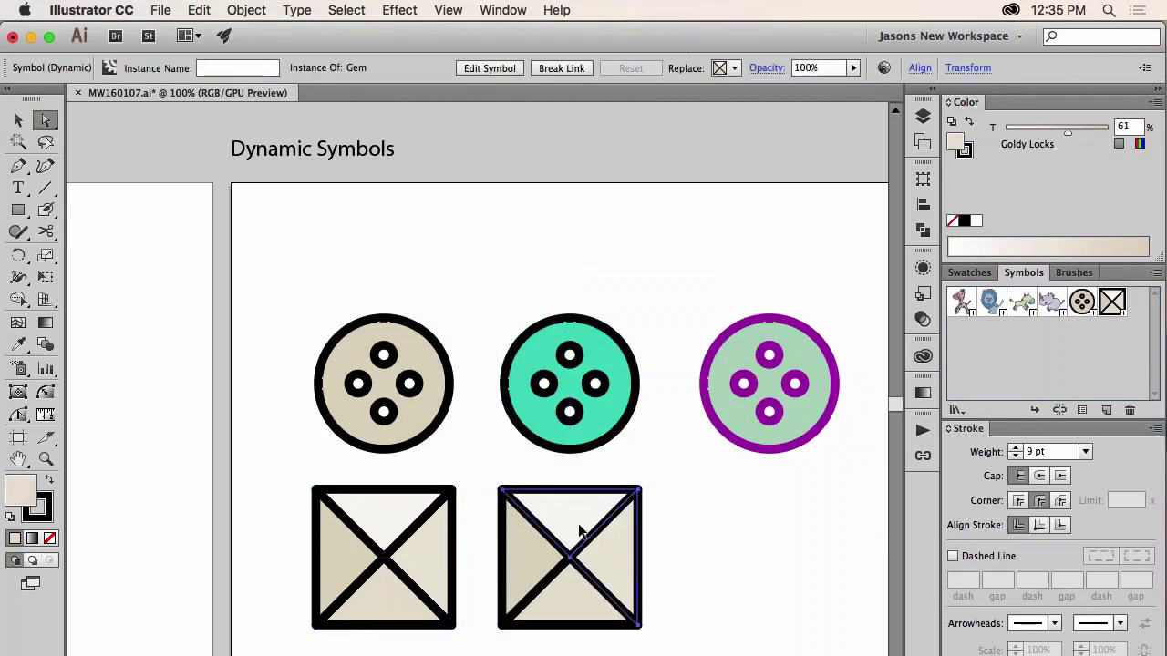
left_click(583, 536, "shift")
left_click(523, 558, "shift")
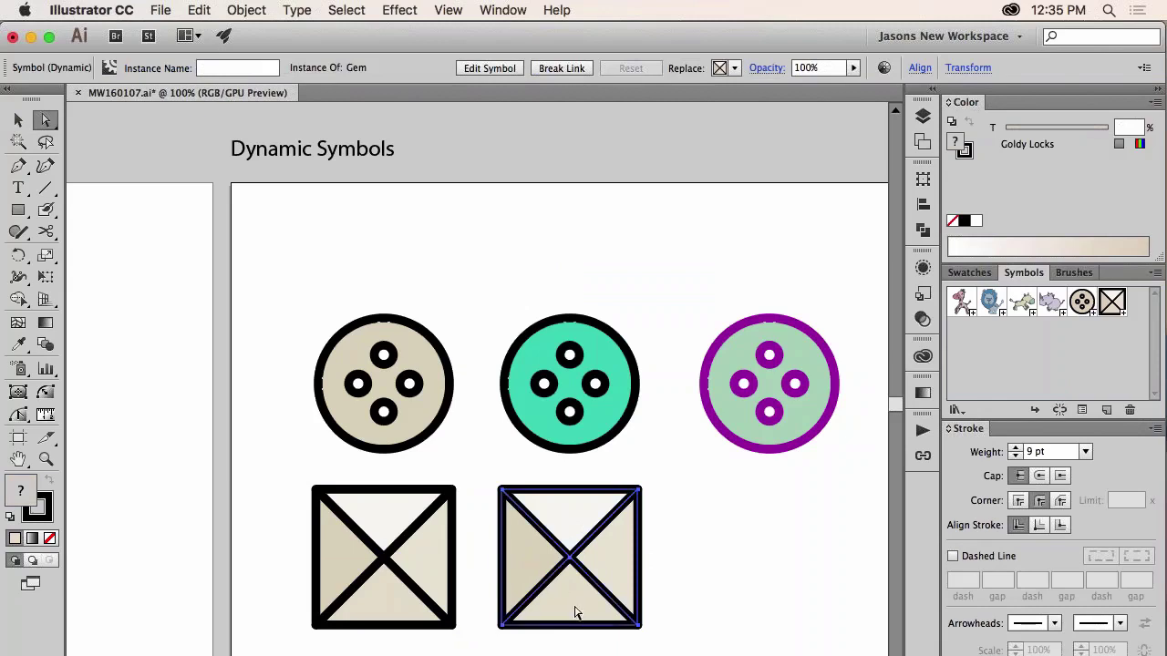
left_click(966, 274)
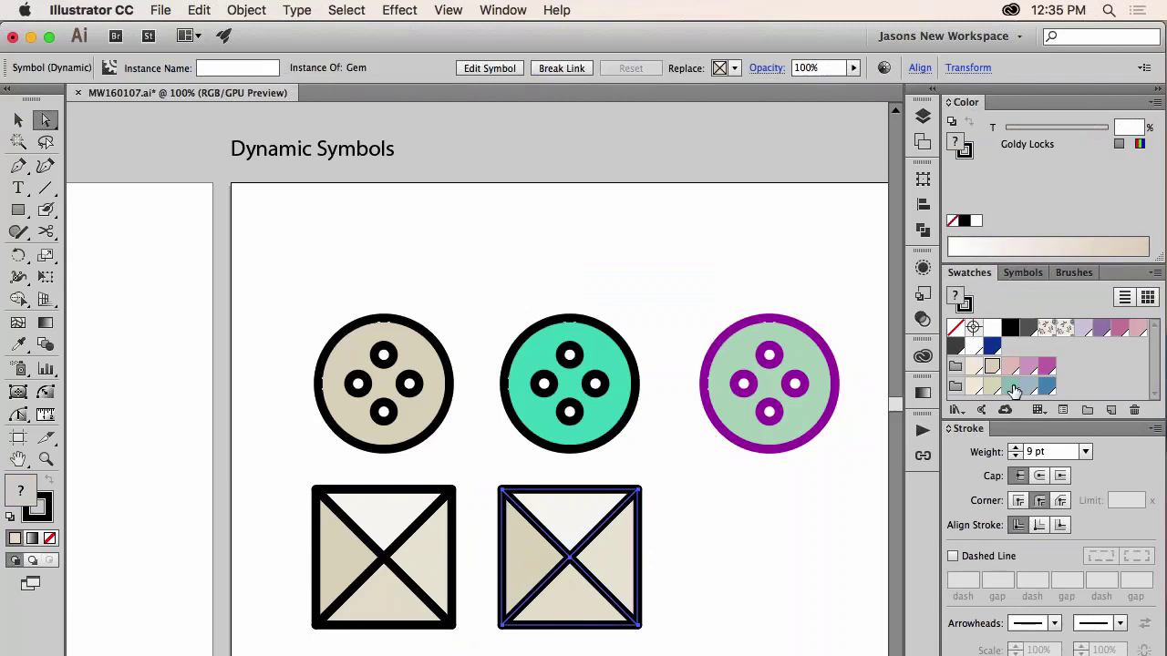
left_click(1009, 386)
left_click(771, 533)
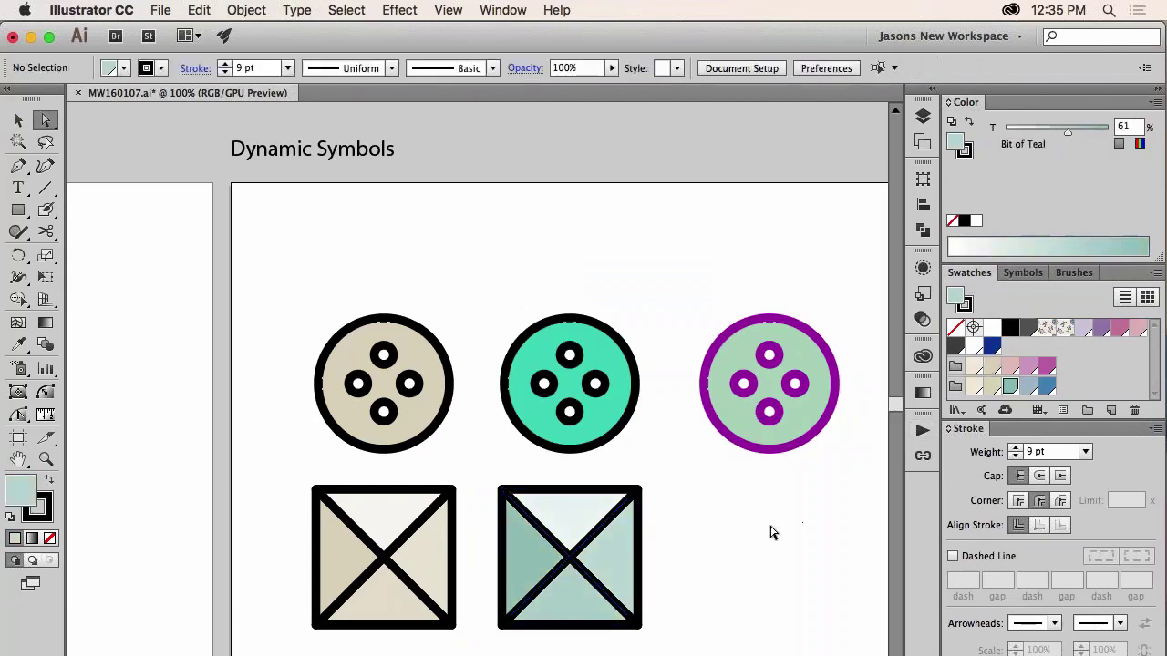
Step: Duplicate the teal gem instance to its right, below the purple-outlined button
key("v")
left_click(583, 548)
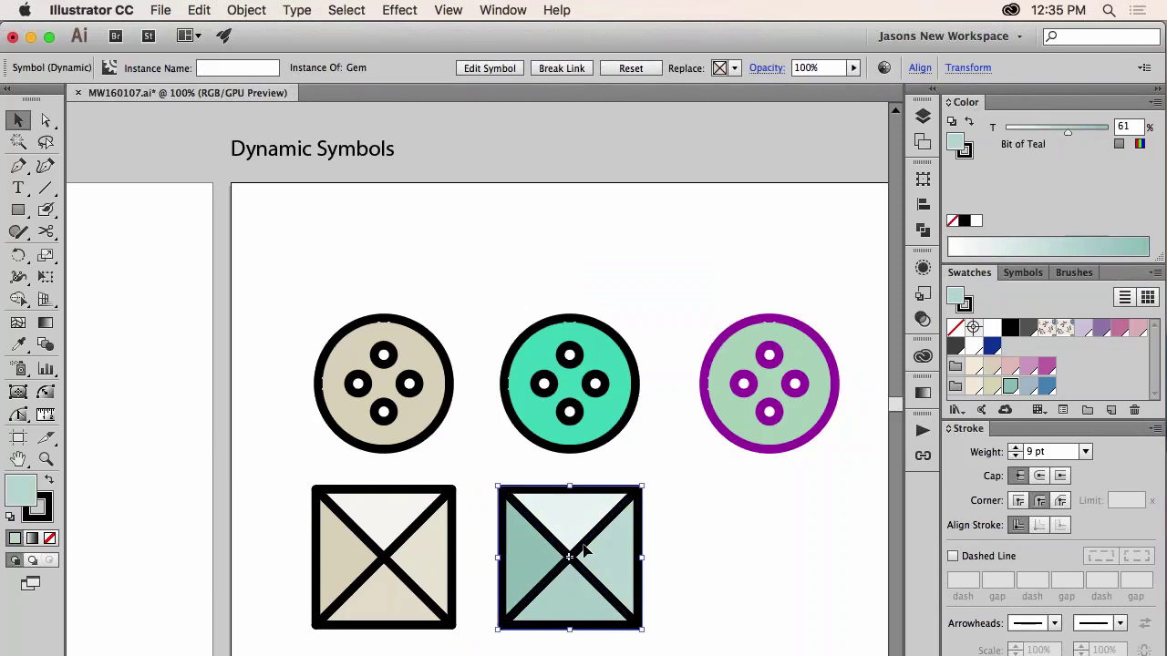
left_click_drag(583, 543, 772, 543)
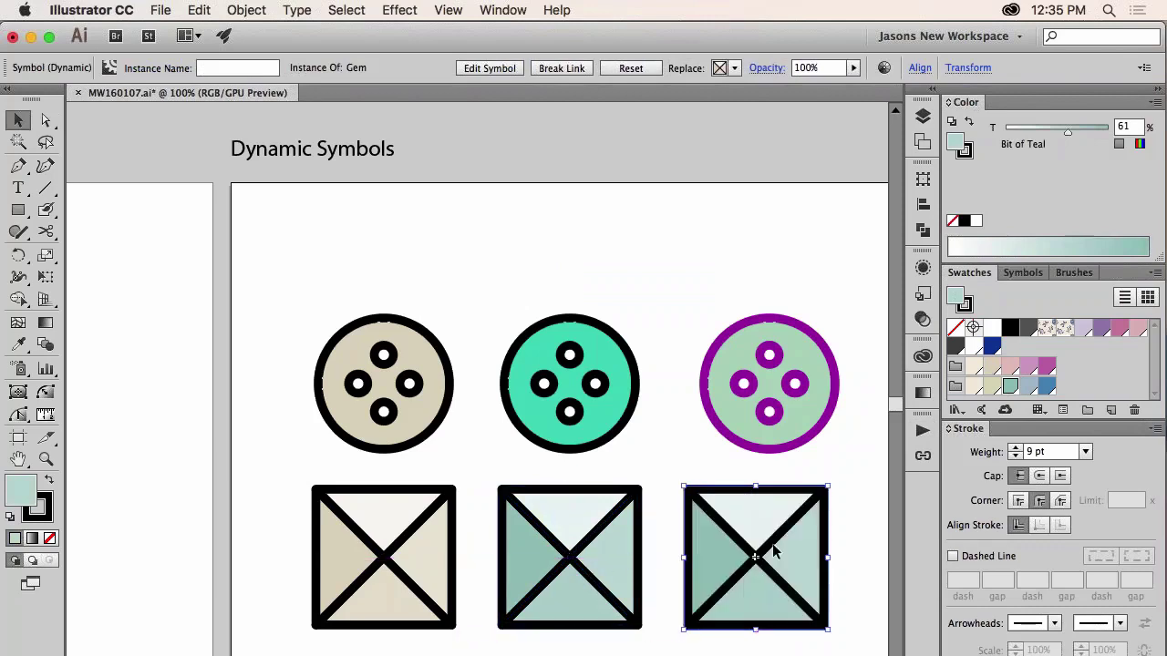
left_click(871, 550)
Step: Recolor all four facets of the third gem instance with the Navy swatch
key("a")
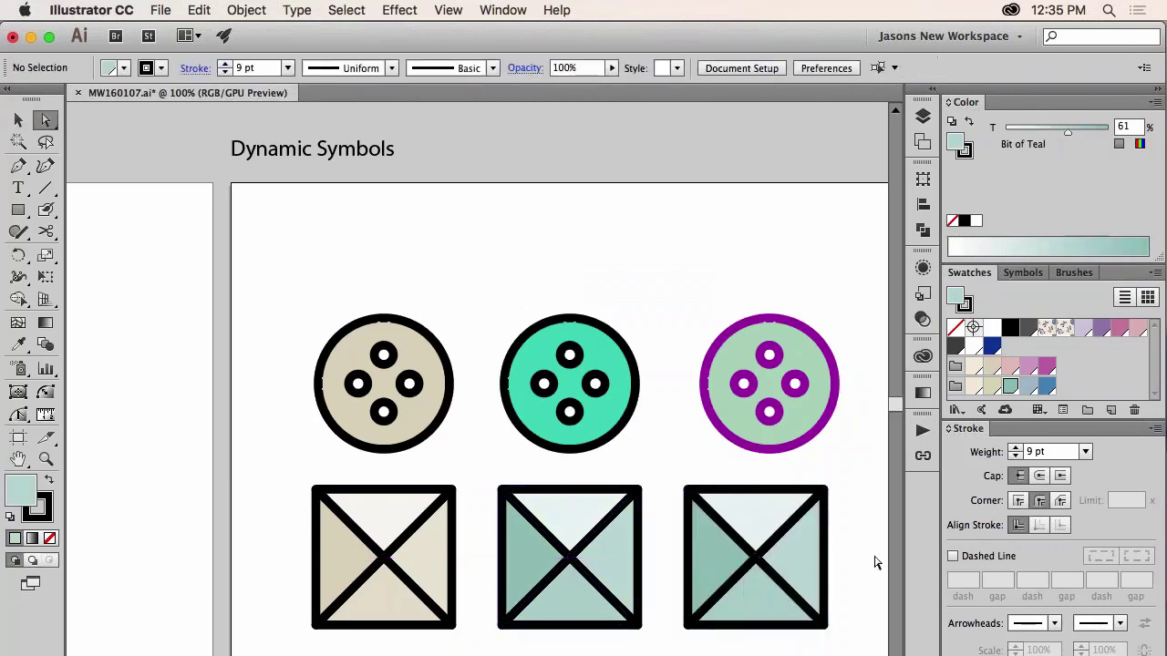
left_click(802, 565)
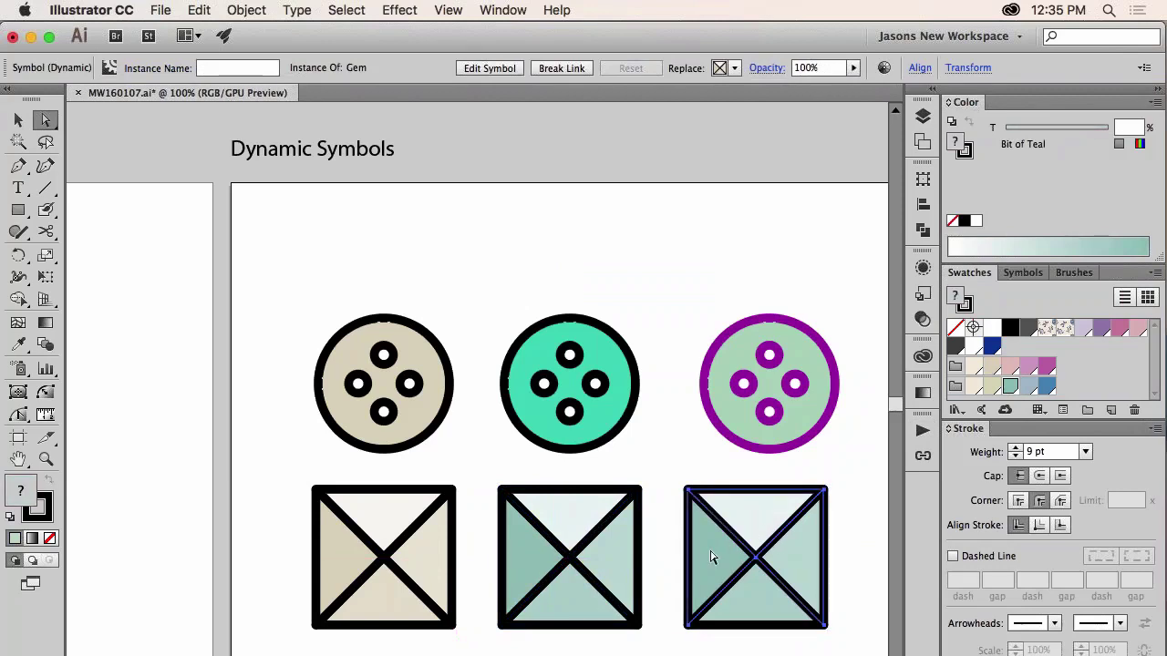
left_click(991, 346)
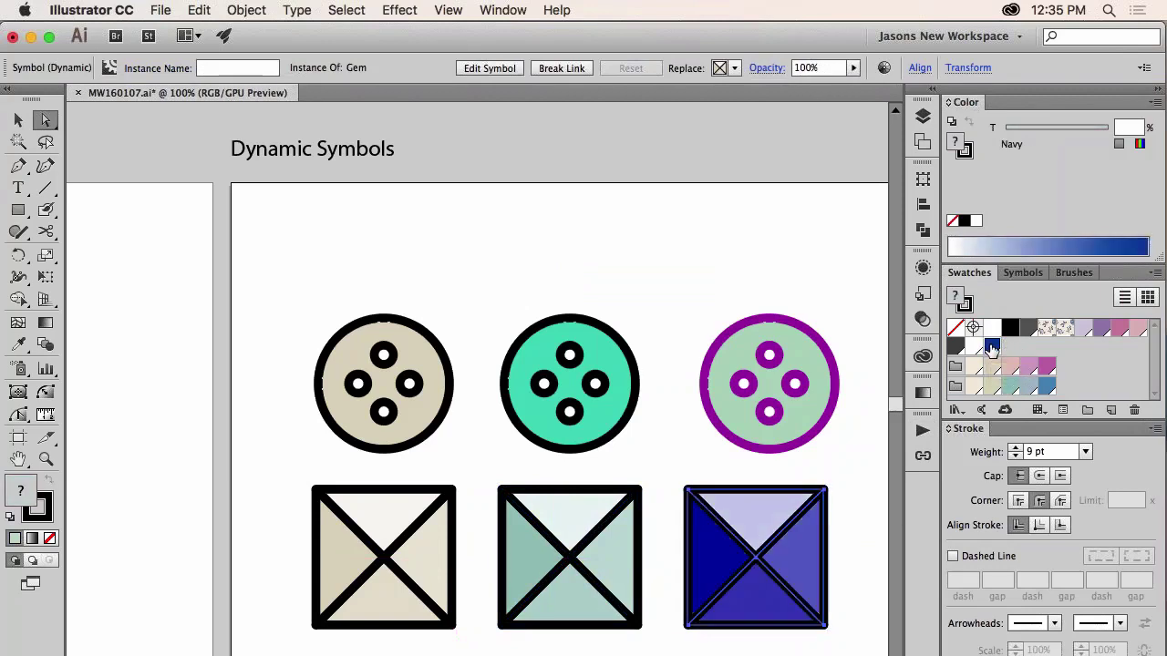
left_click(856, 554)
key("v")
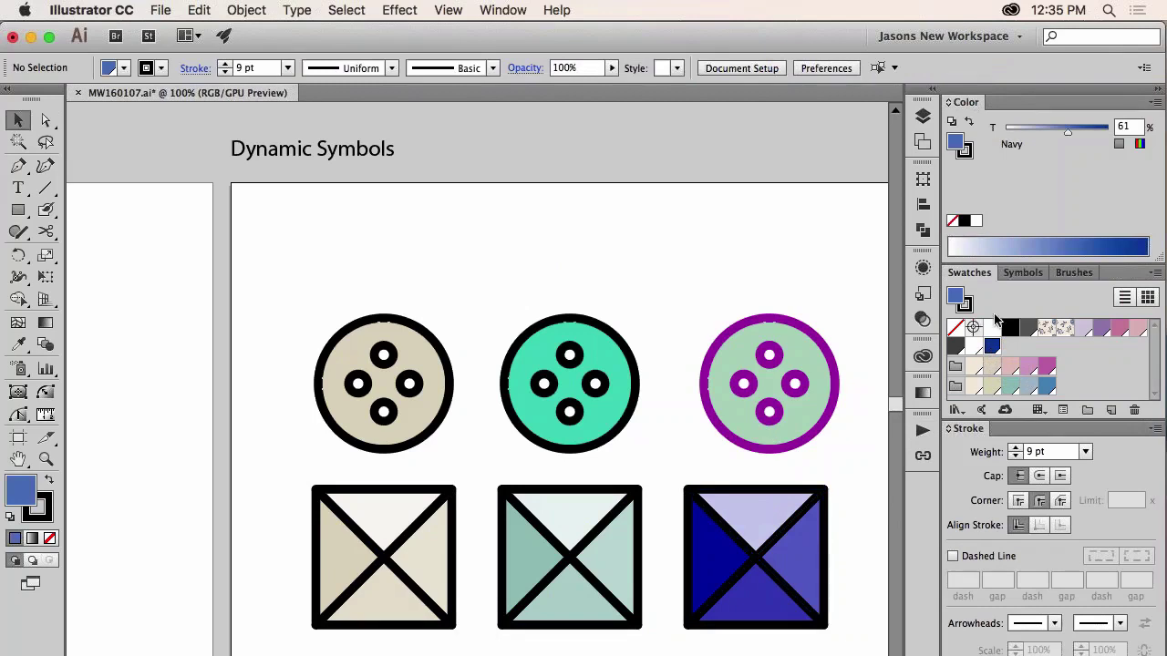
Step: Open the Gem symbol for editing and draw a small square with the current Navy fill centred over the crossing diagonals
left_click(1018, 285)
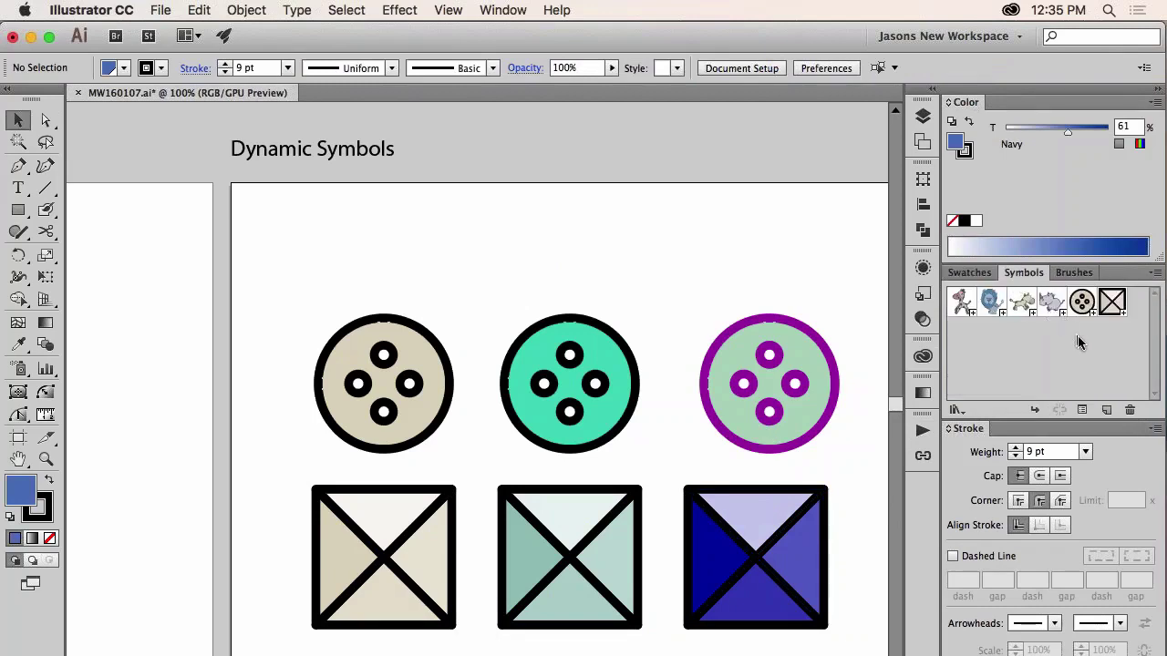
double_click(1114, 303)
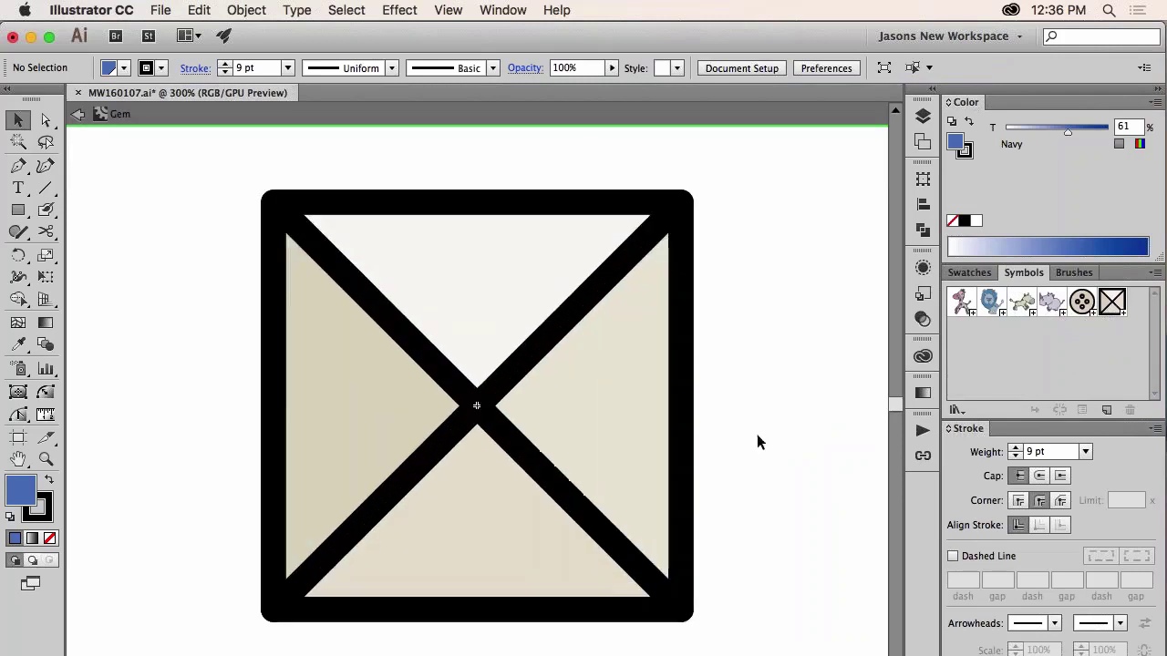
key("m")
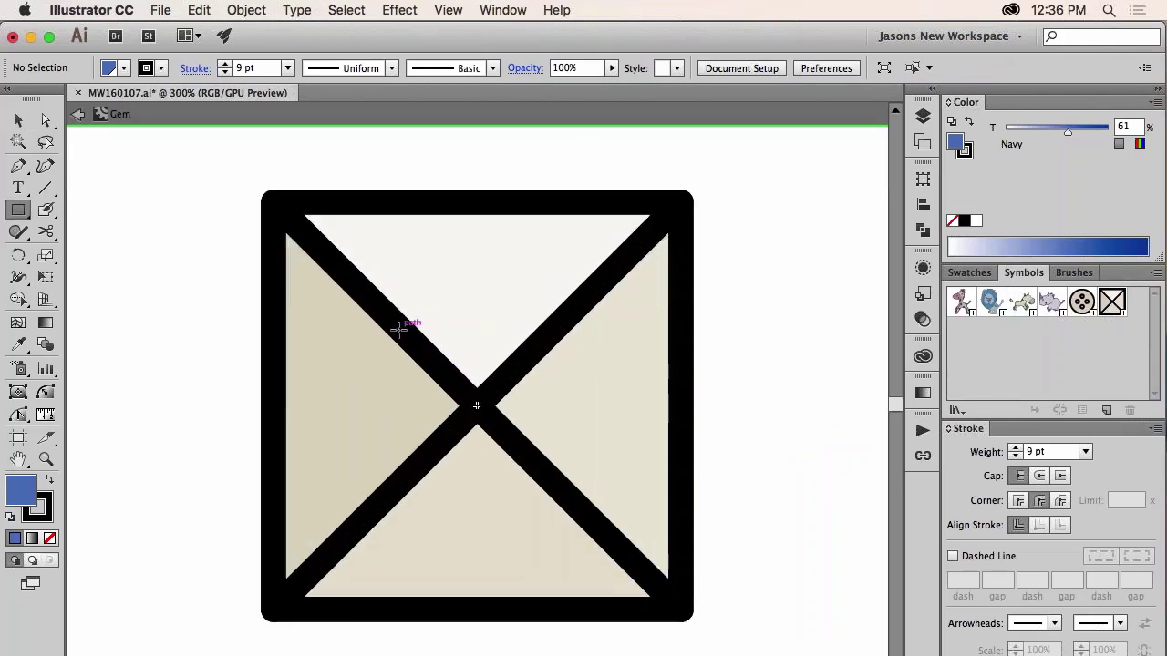
left_click_drag(399, 329, 556, 484)
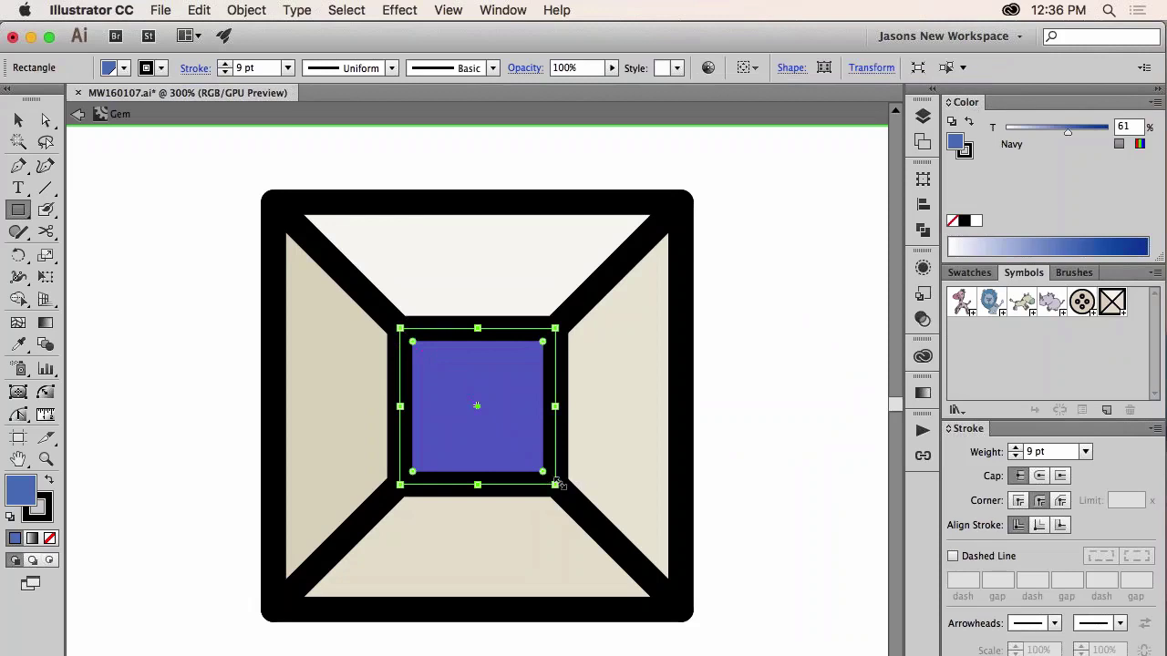
Step: Fill the Gem symbol's centre square with the top facet's colour using the Eyedropper, and exit symbol editing
key("i")
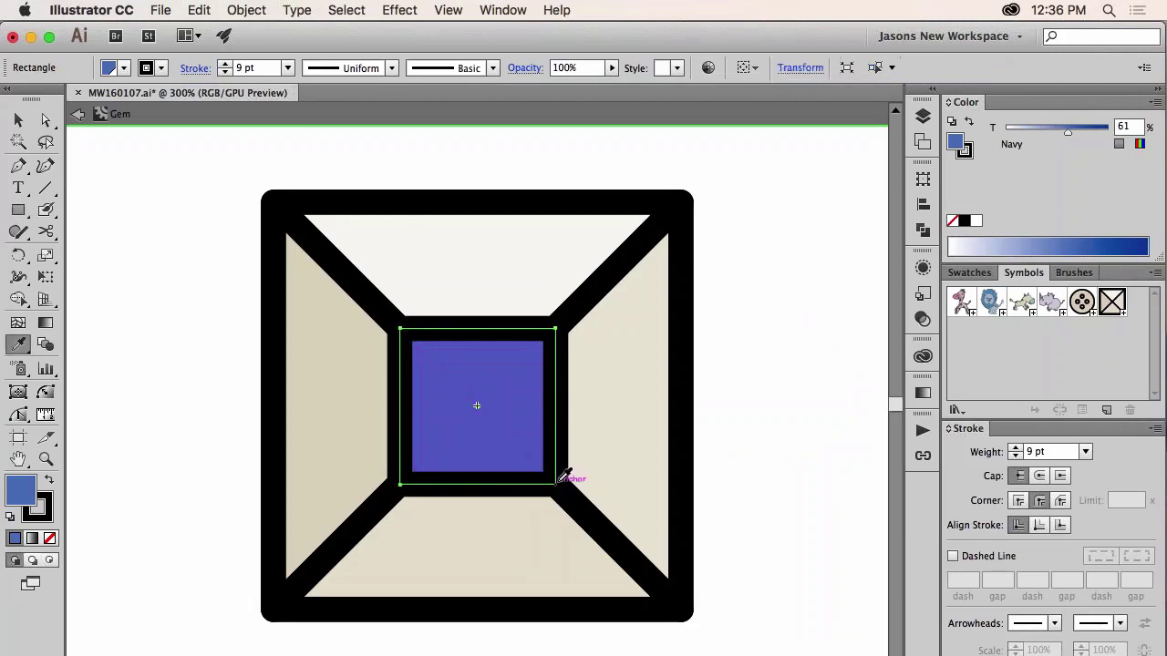
left_click(528, 261)
key("super+shift+a")
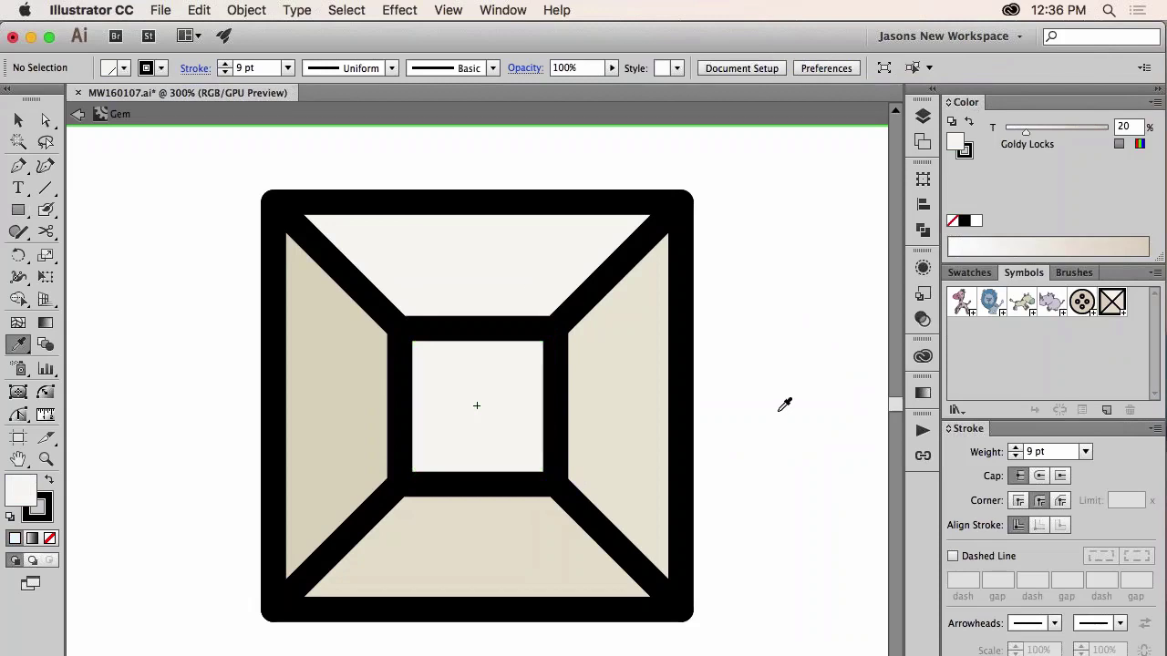
key("Escape")
key("super+1")
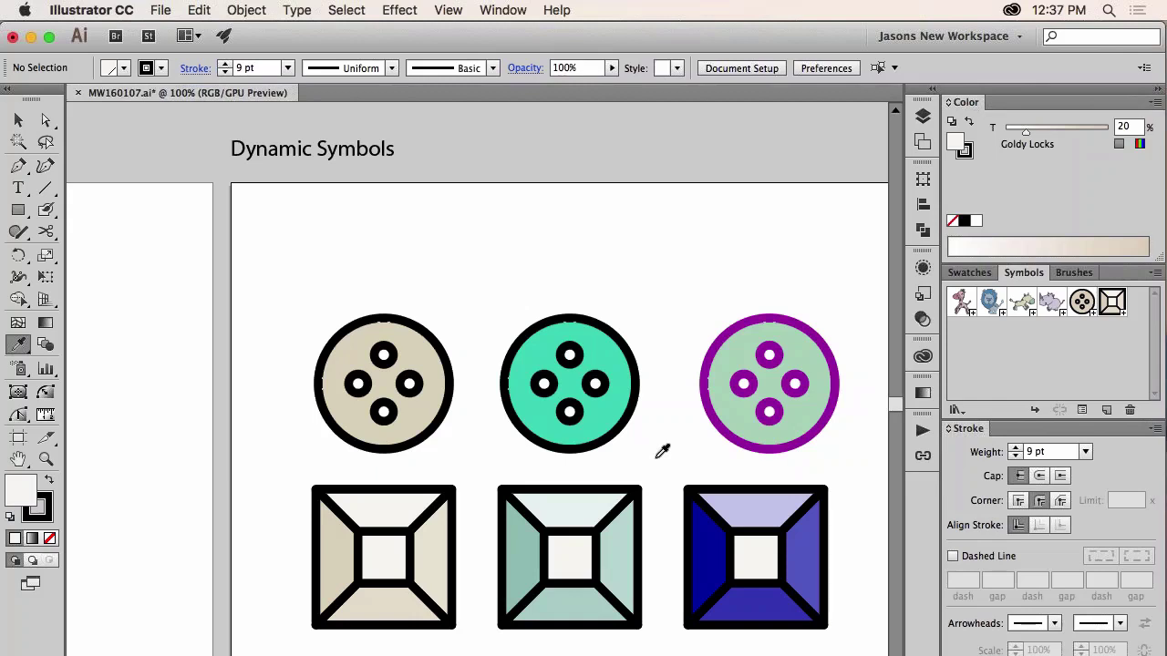
Step: Save MW160107.ai and close the document
key("v")
scroll(655, 459, "right", 3)
scroll(655, 458, "down", 2)
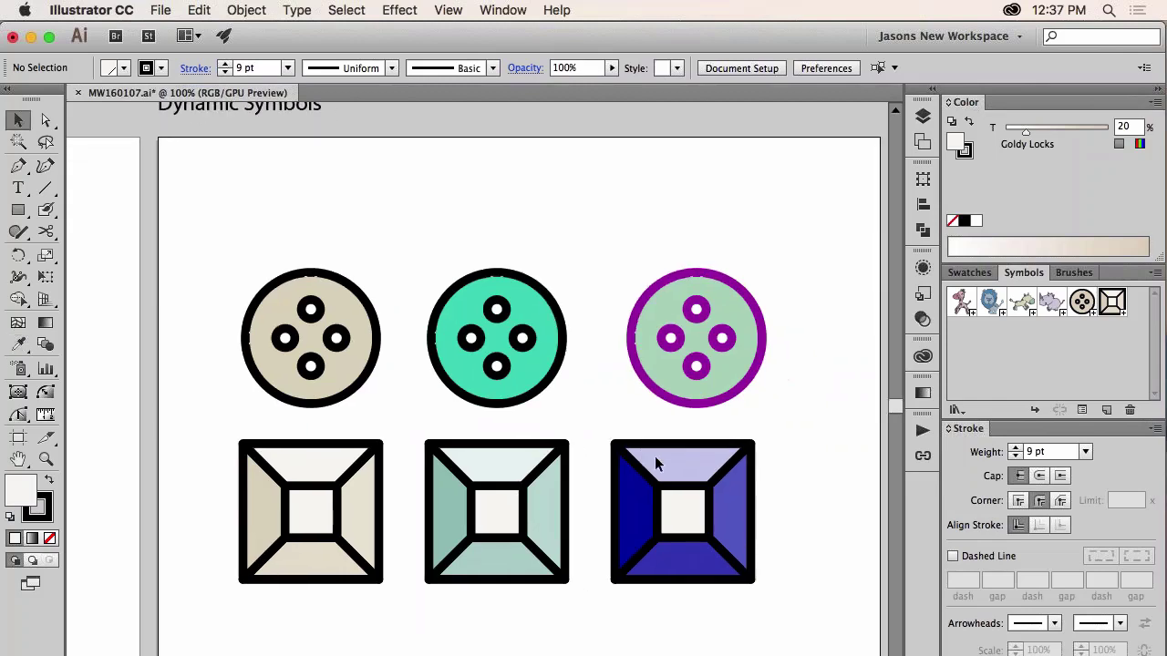
scroll(654, 460, "right", 1)
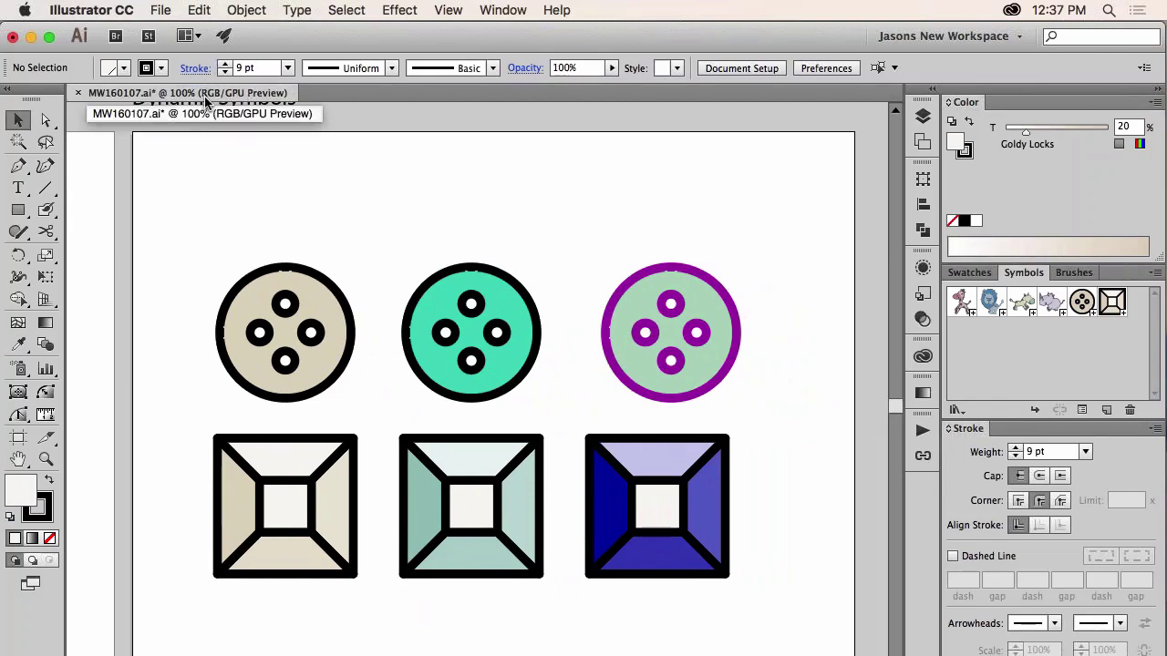
key("super+s")
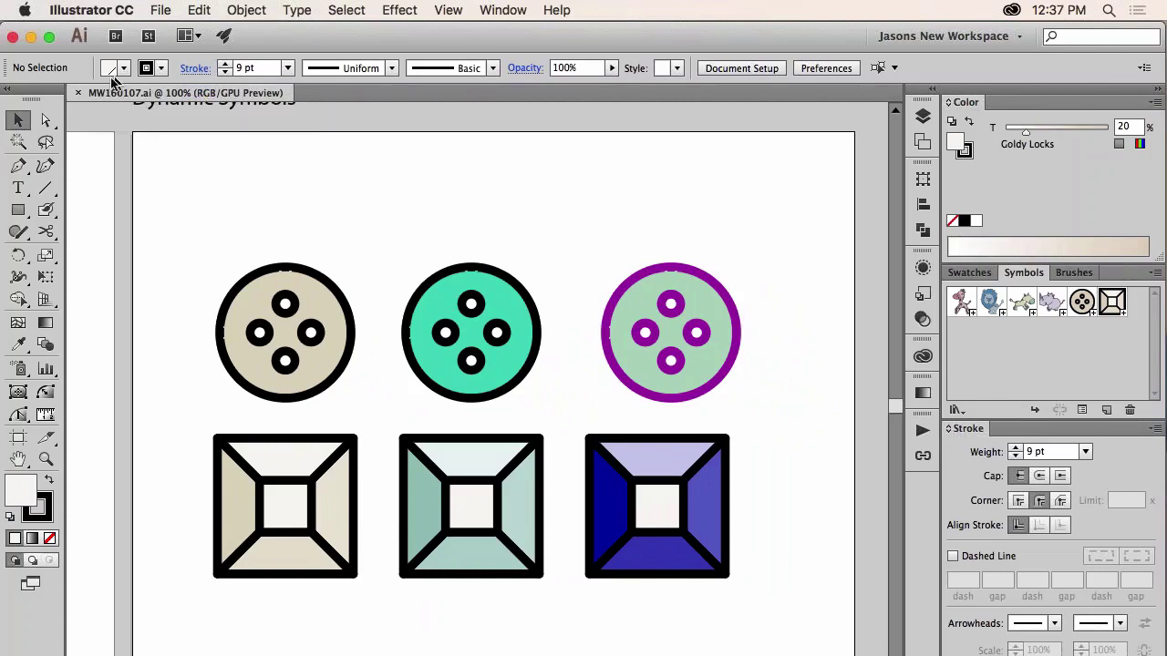
left_click(77, 94)
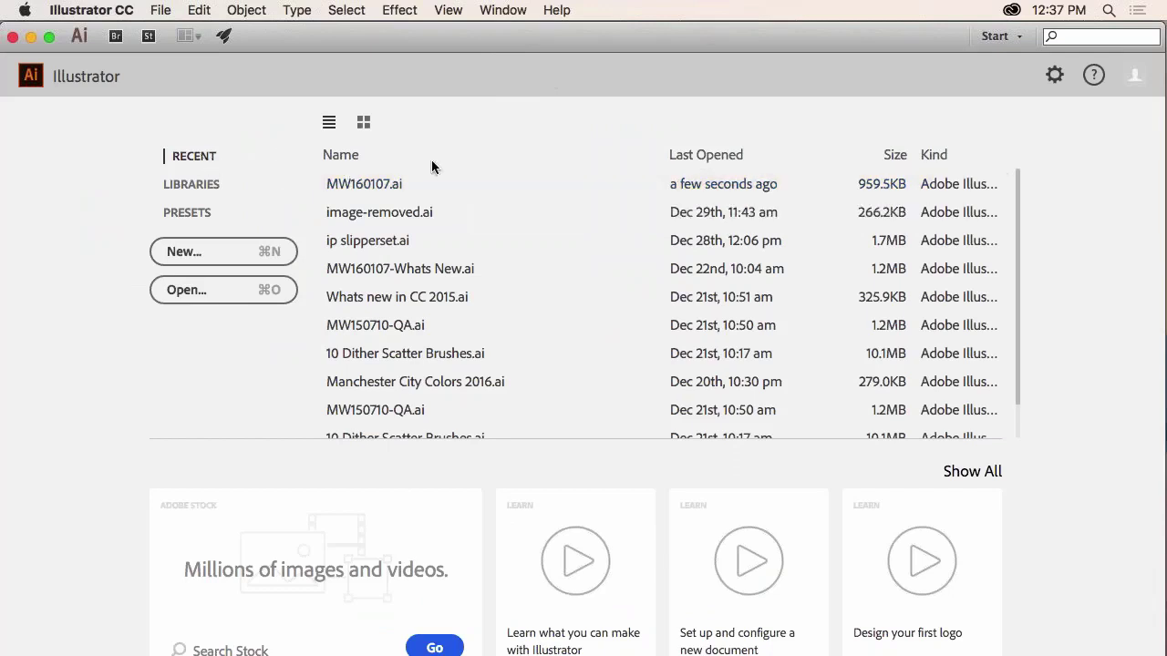
Step: Look through the recent files on the Start workspace and display My Library and the MW160107 CC 2015.2 Review library
scroll(719, 377, "down", 1)
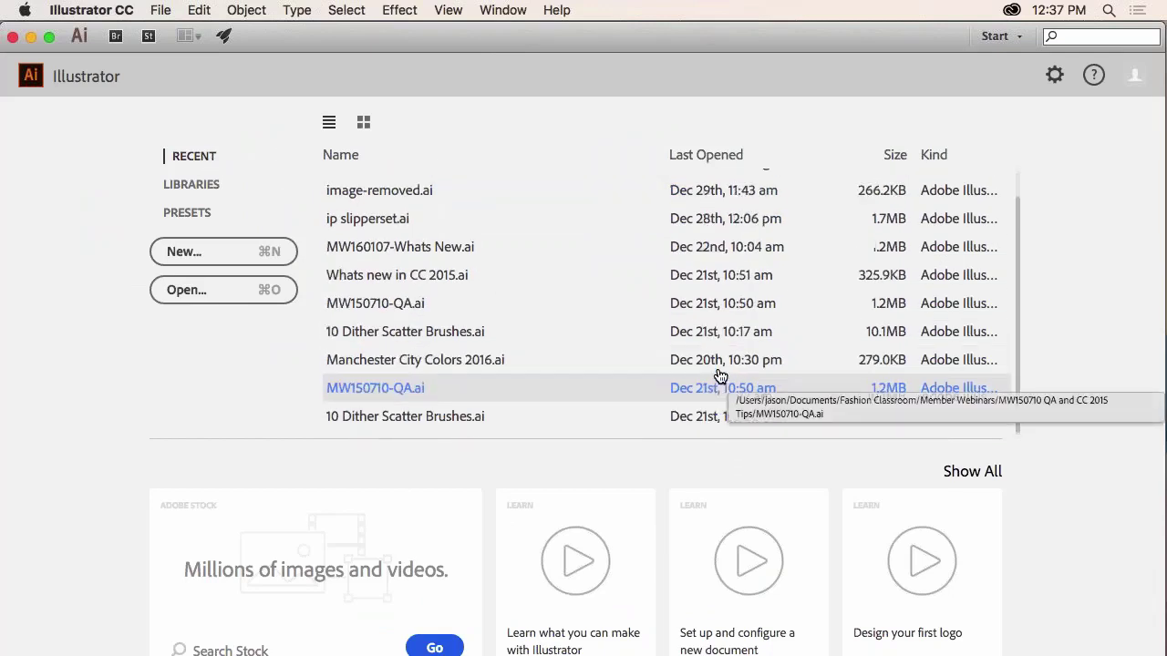
scroll(719, 377, "up", 1)
scroll(706, 369, "down", 2)
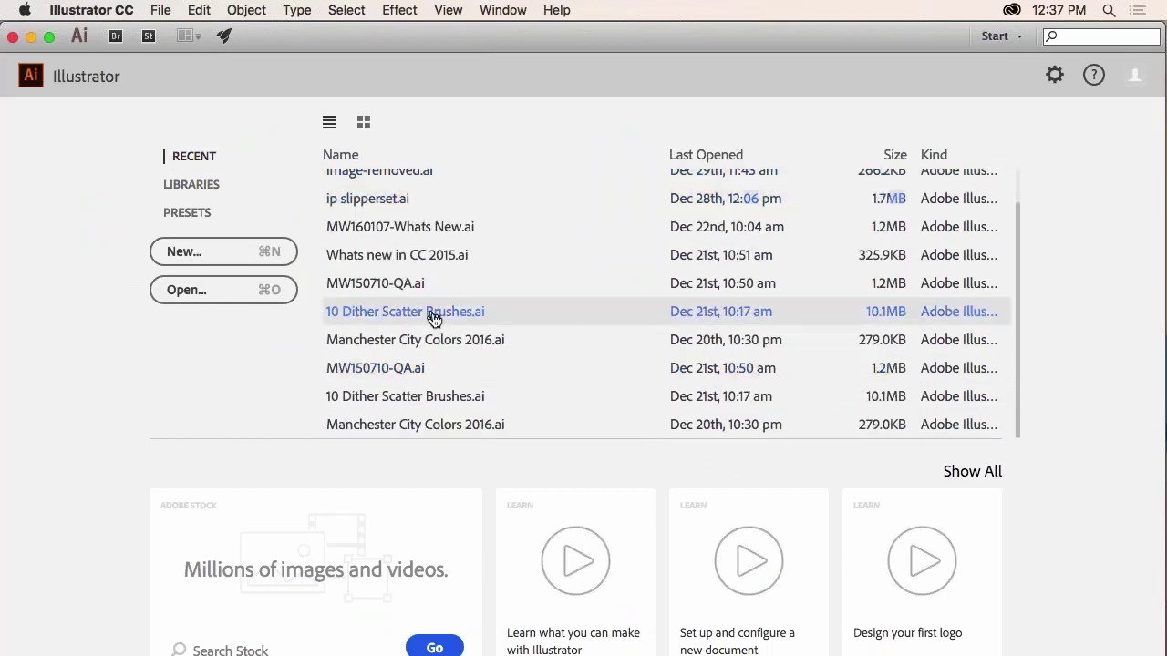
left_click(211, 188)
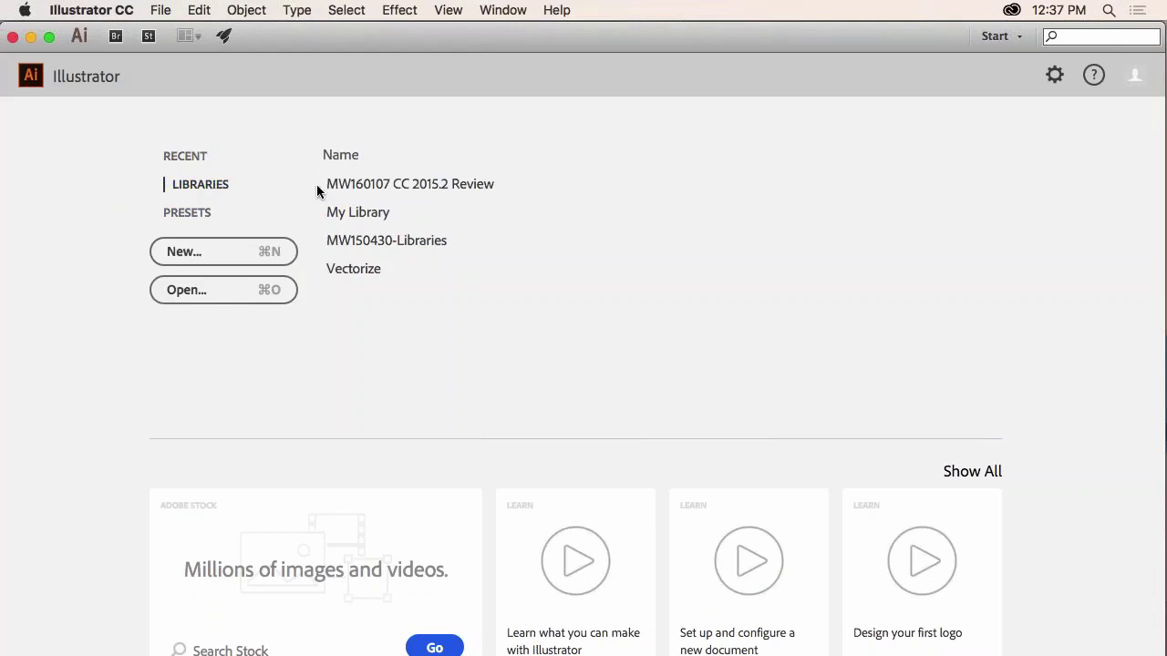
left_click(354, 211)
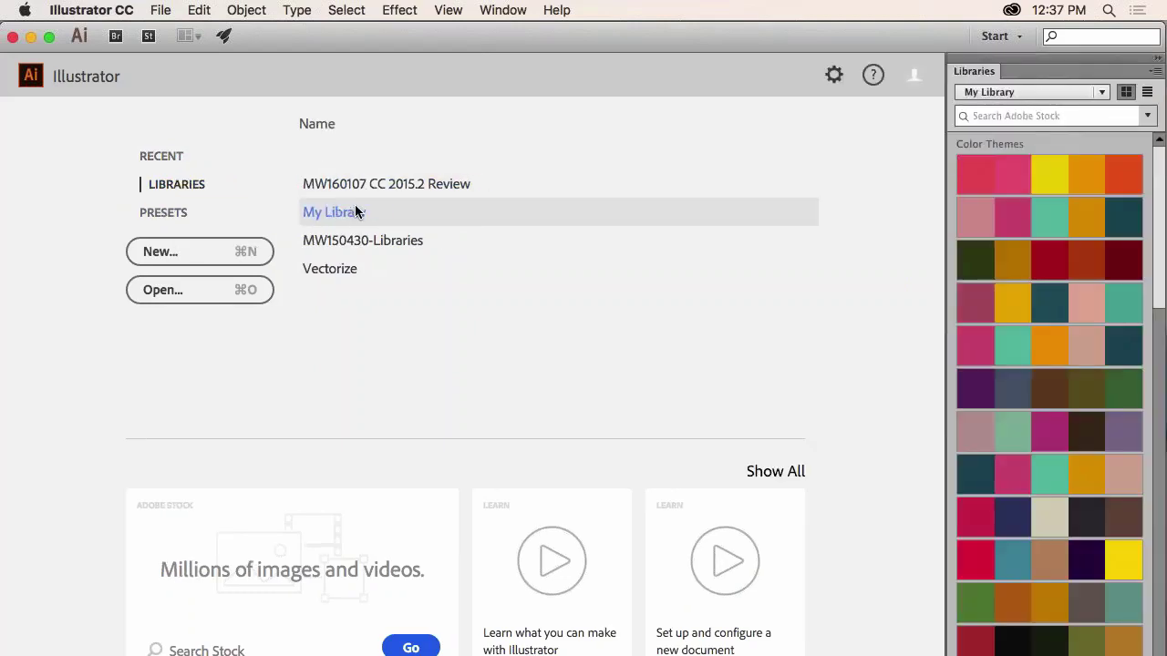
left_click(347, 187)
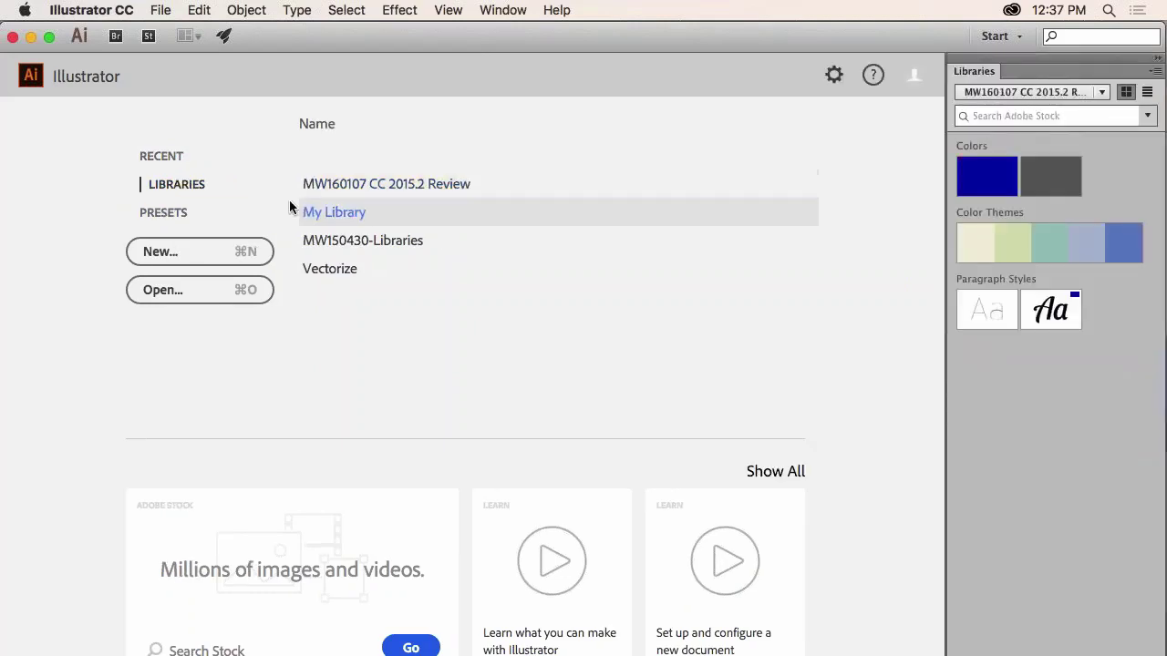
Step: Look through the document presets on the Start workspace and return to the recent files
left_click(188, 217)
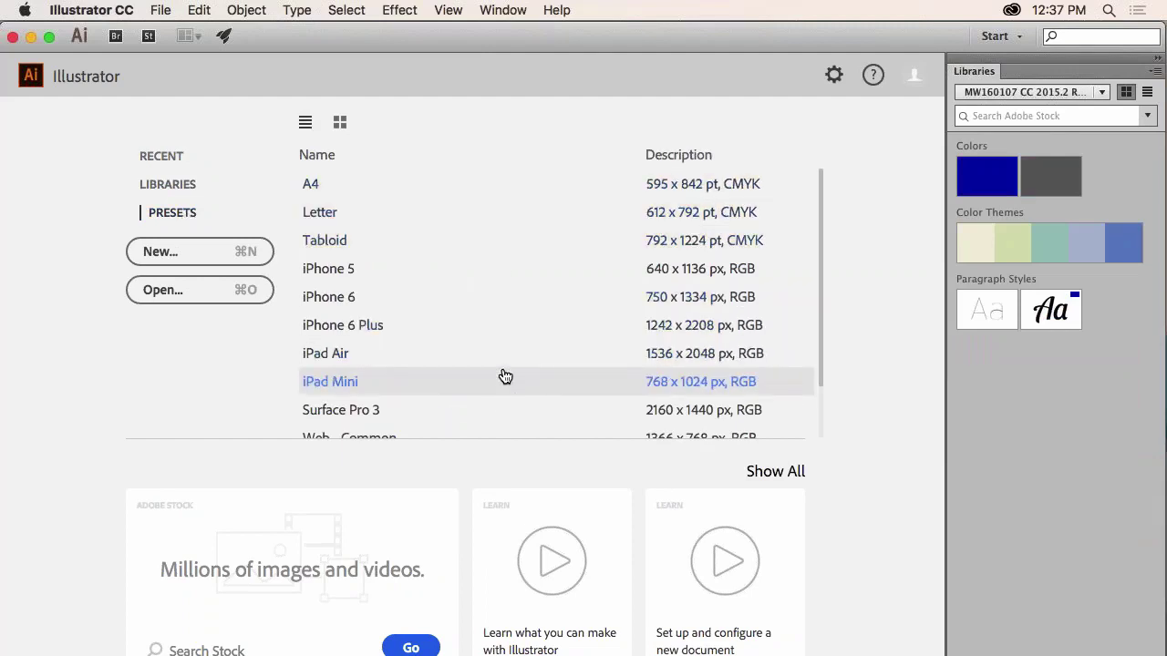
scroll(505, 376, "down", 3)
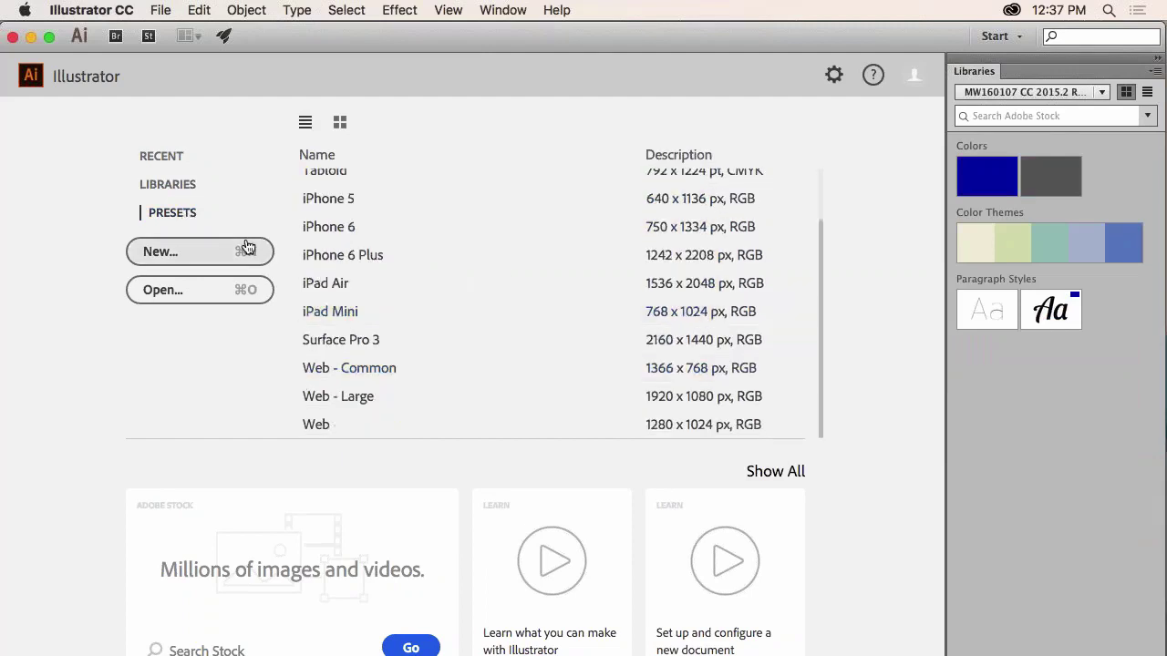
left_click(178, 158)
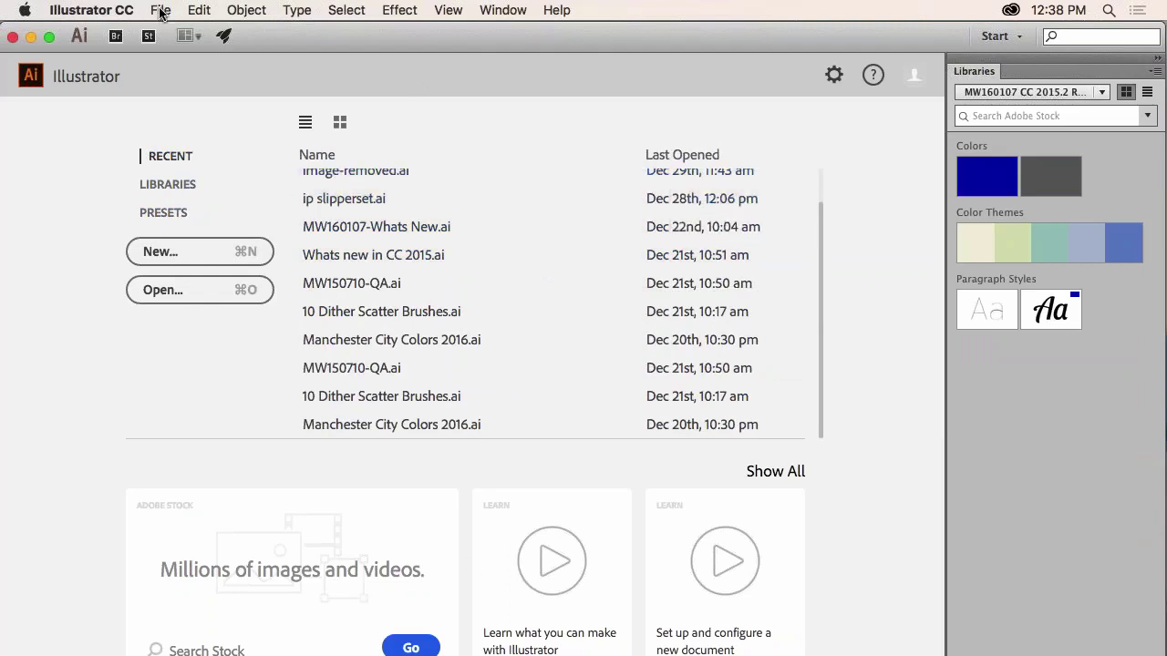
Step: Turn off Show "Start" Workspace When No Documents Are Open in the General preferences
left_click(121, 11)
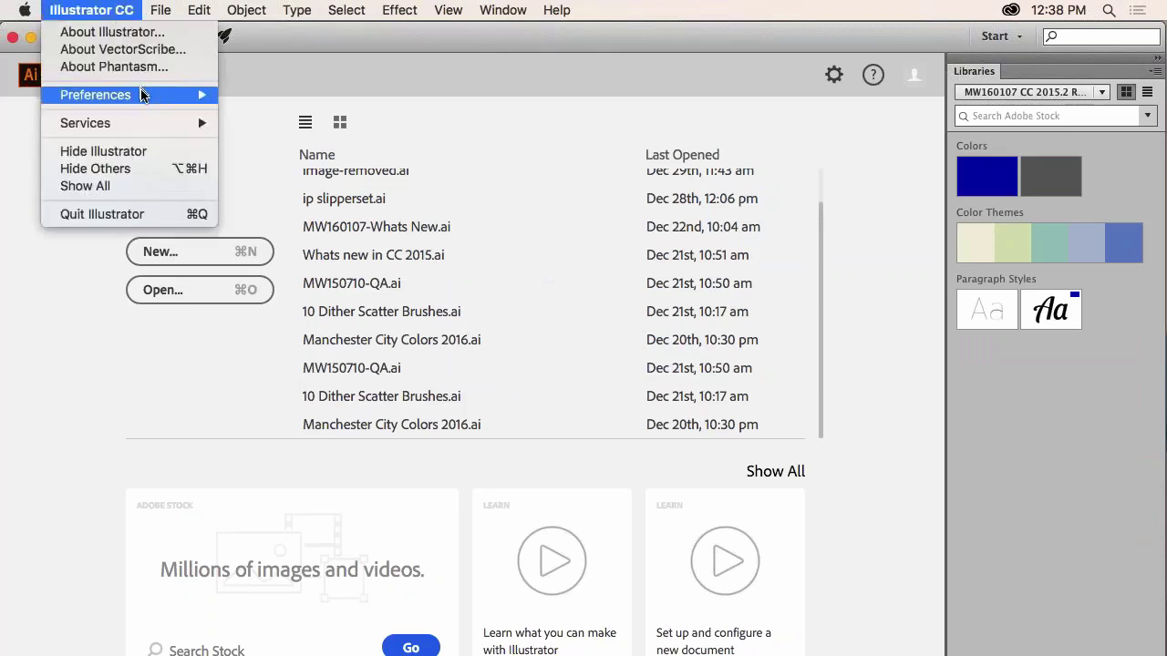
mouse_move(143, 103)
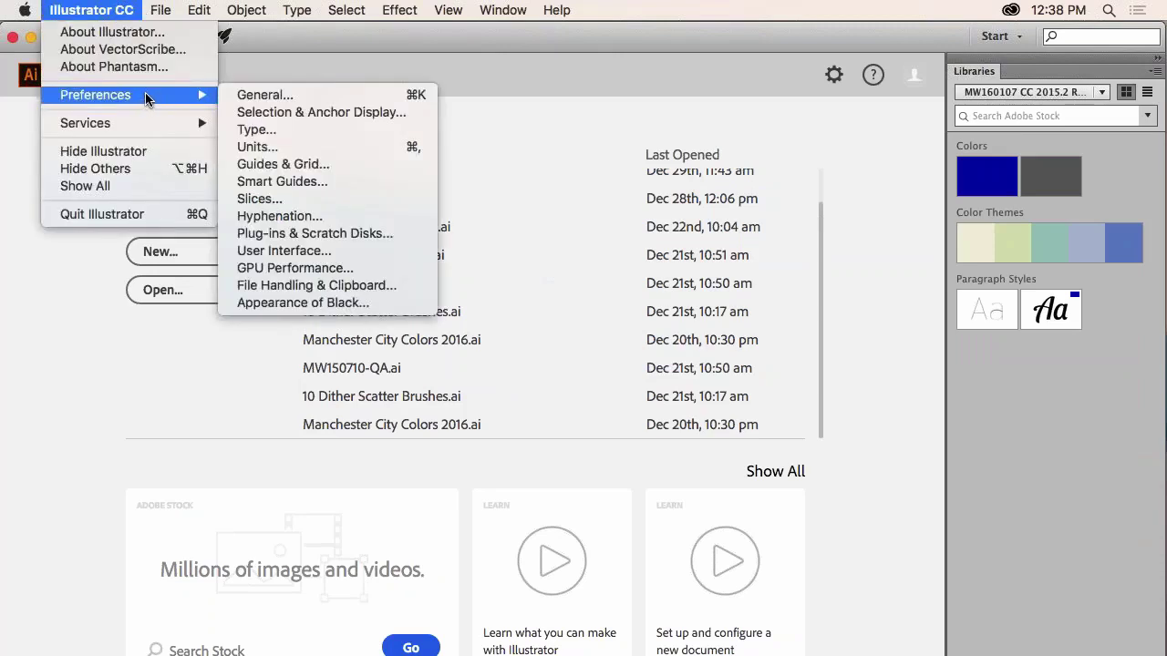
left_click(261, 94)
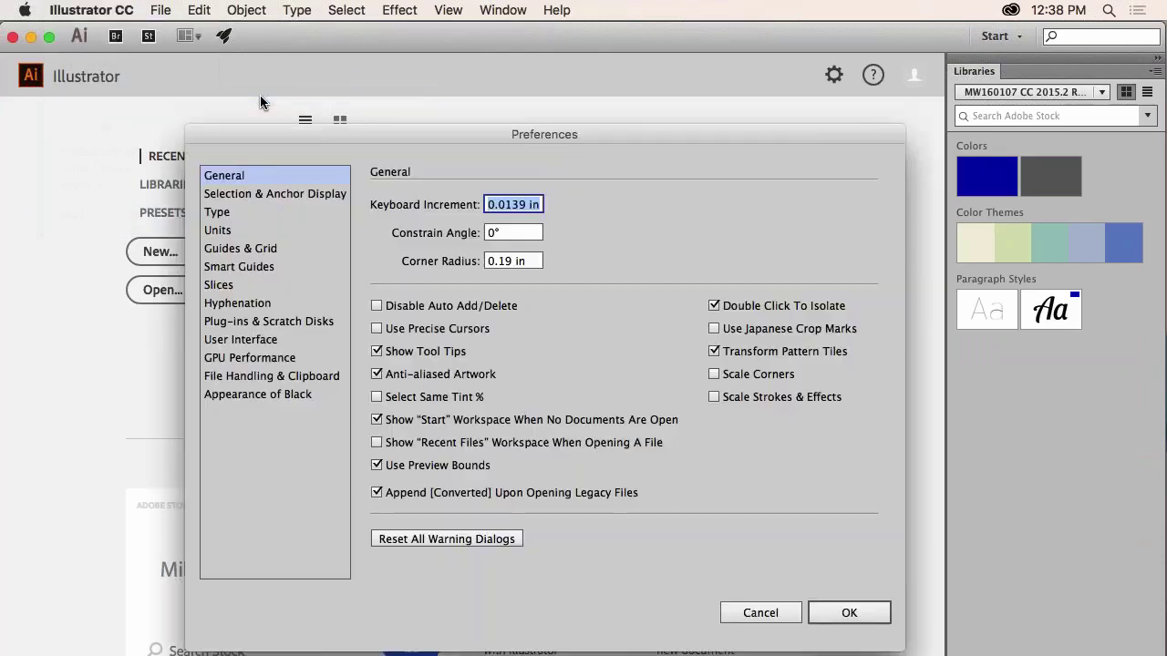
left_click(418, 423)
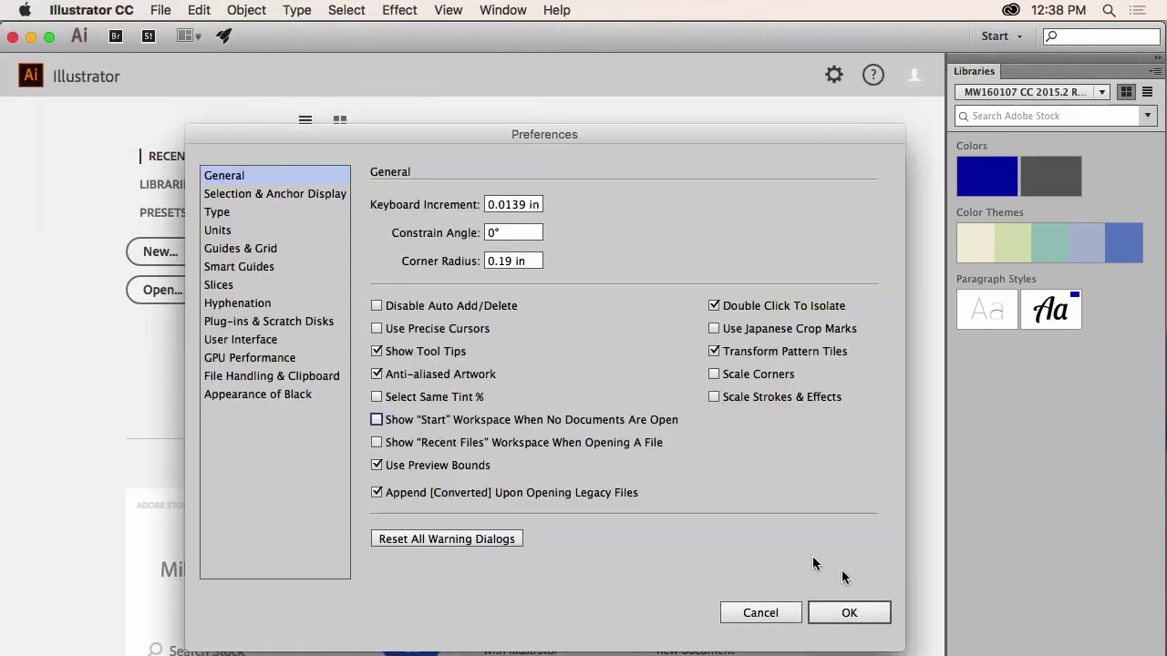
left_click(854, 617)
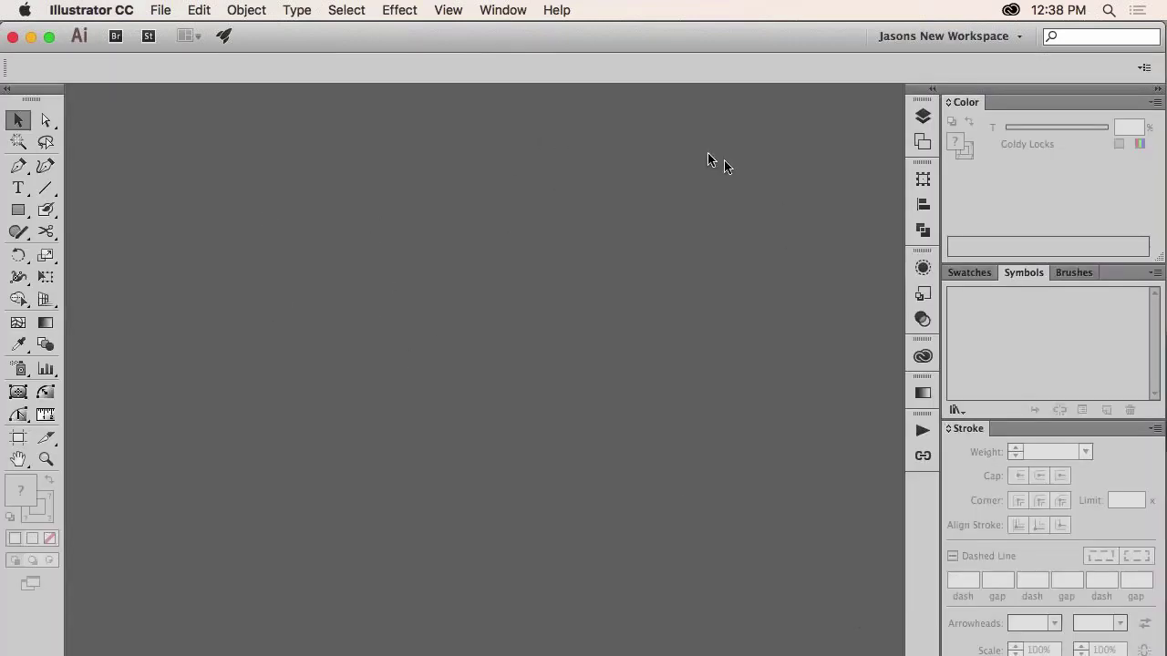
Step: Switch to Photoshop, where the Tropical print document is open
left_click(513, 9)
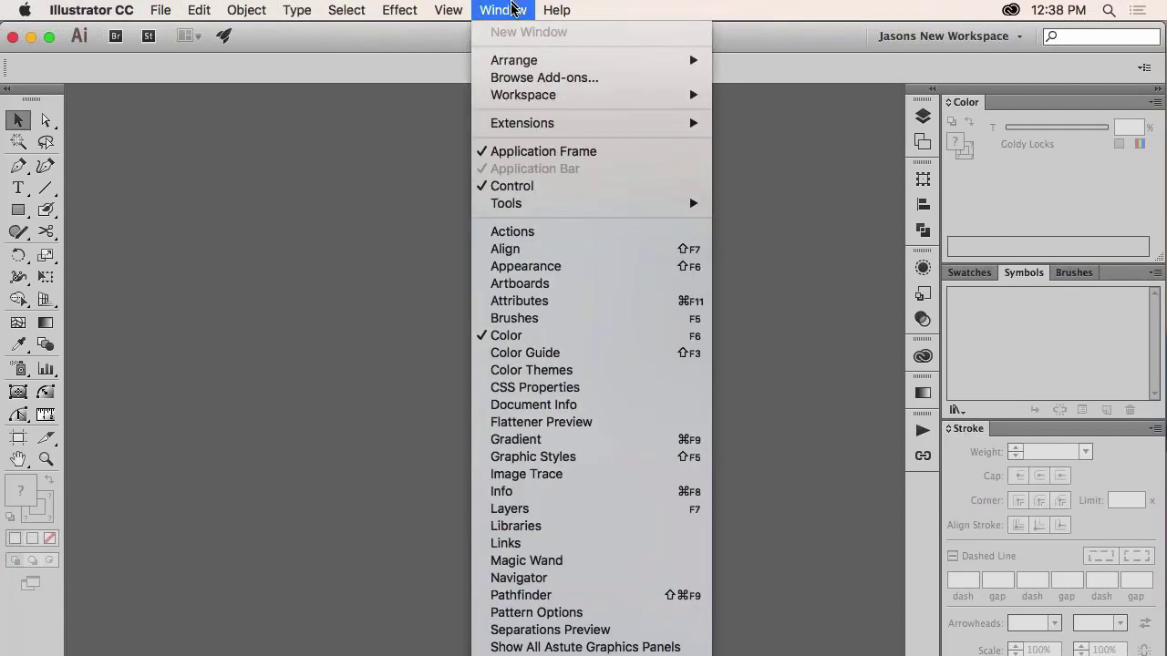
left_click(513, 8)
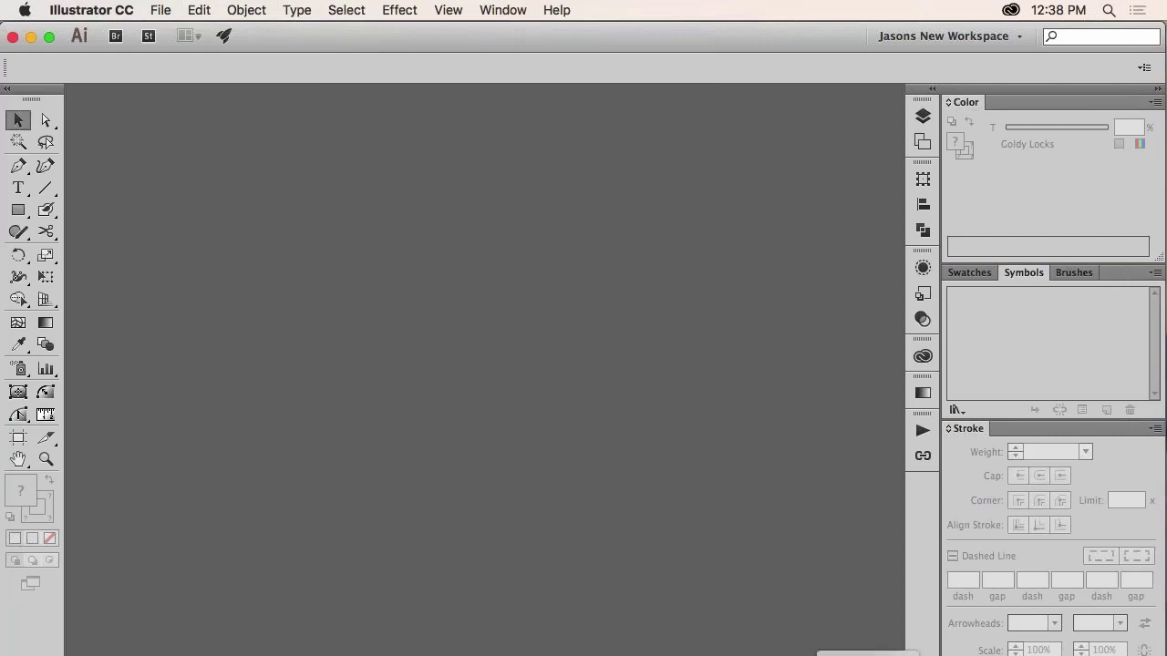
key("super+Tab")
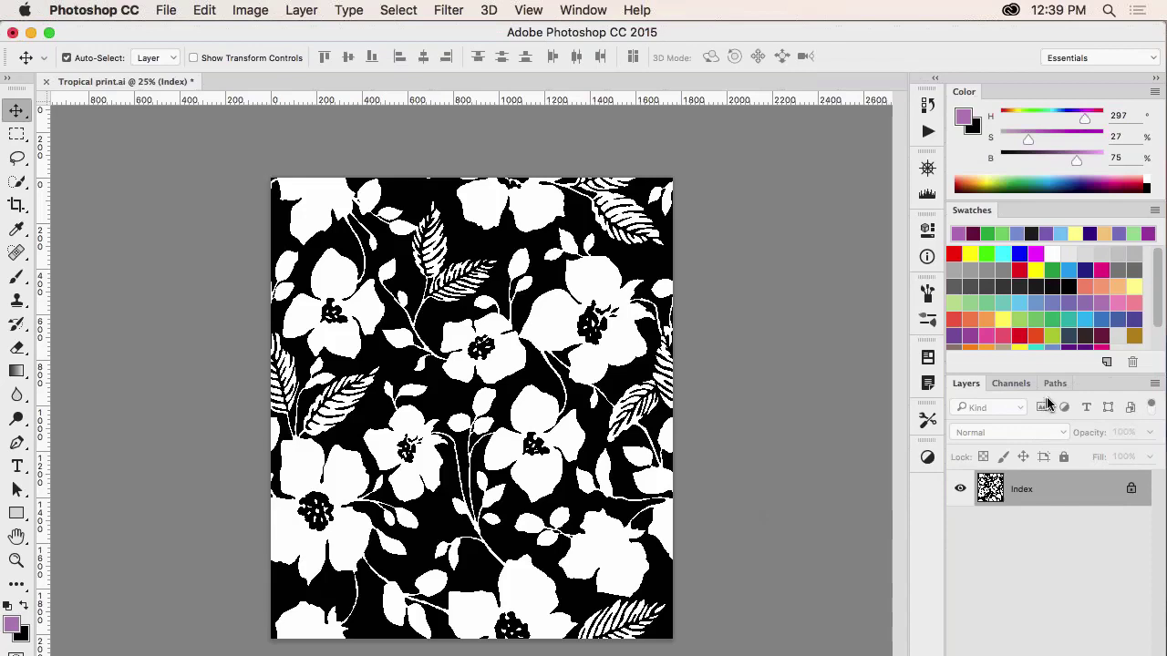
Step: Try to create an artboard from the tropical print's Index layer
left_click(1153, 386)
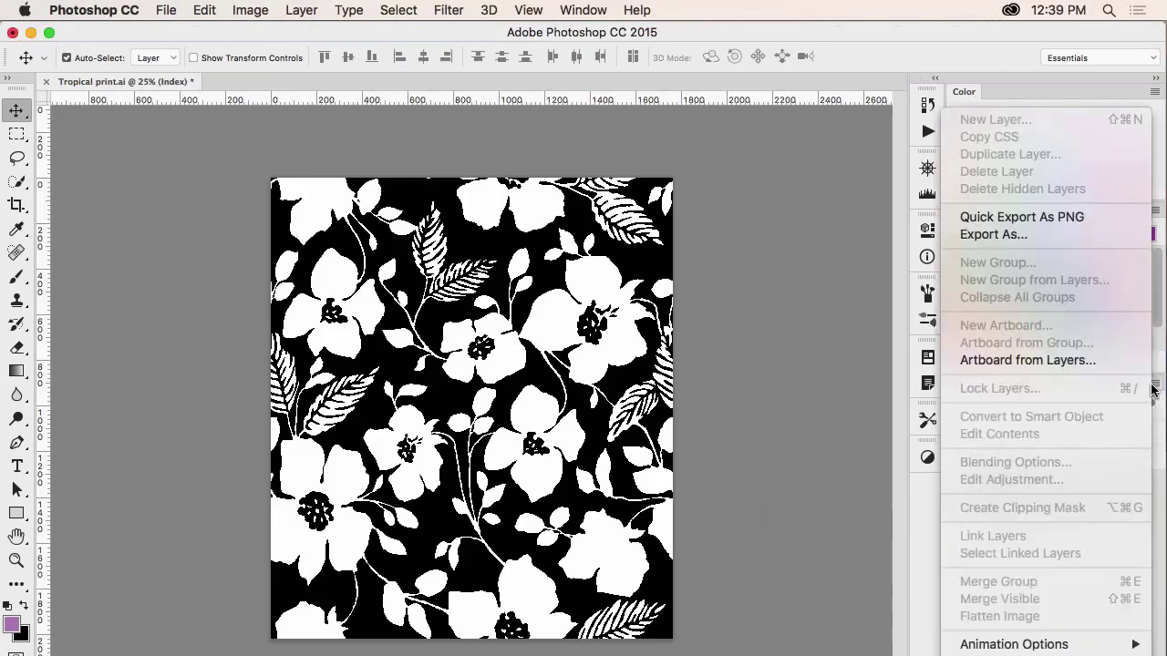
left_click(1084, 363)
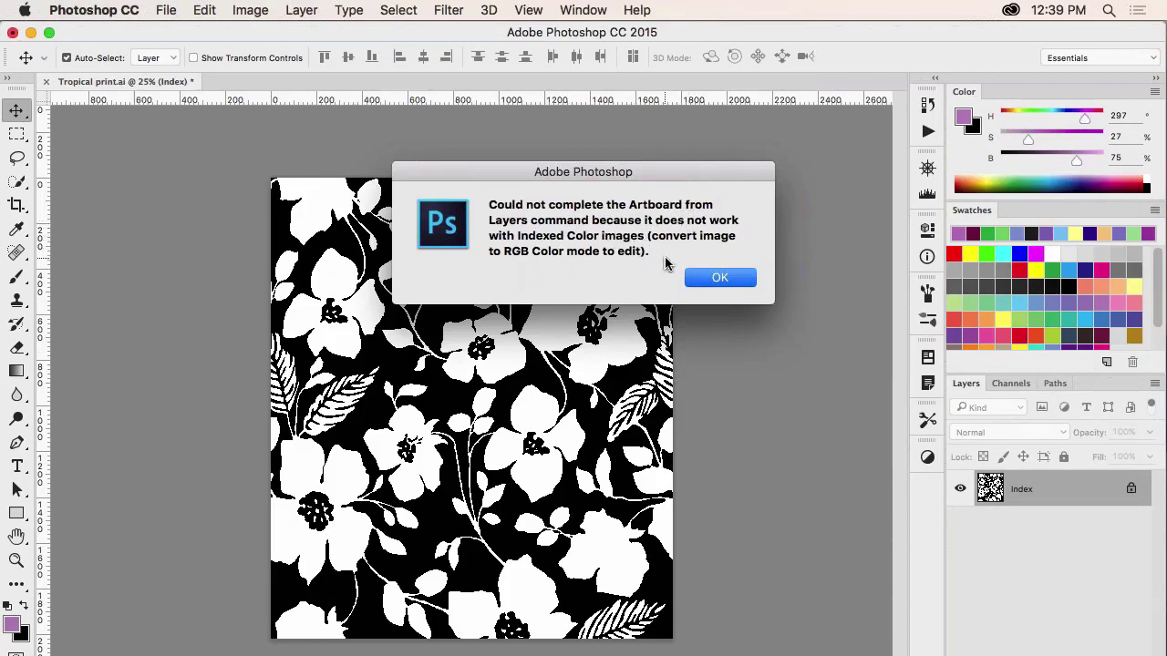
left_click(703, 281)
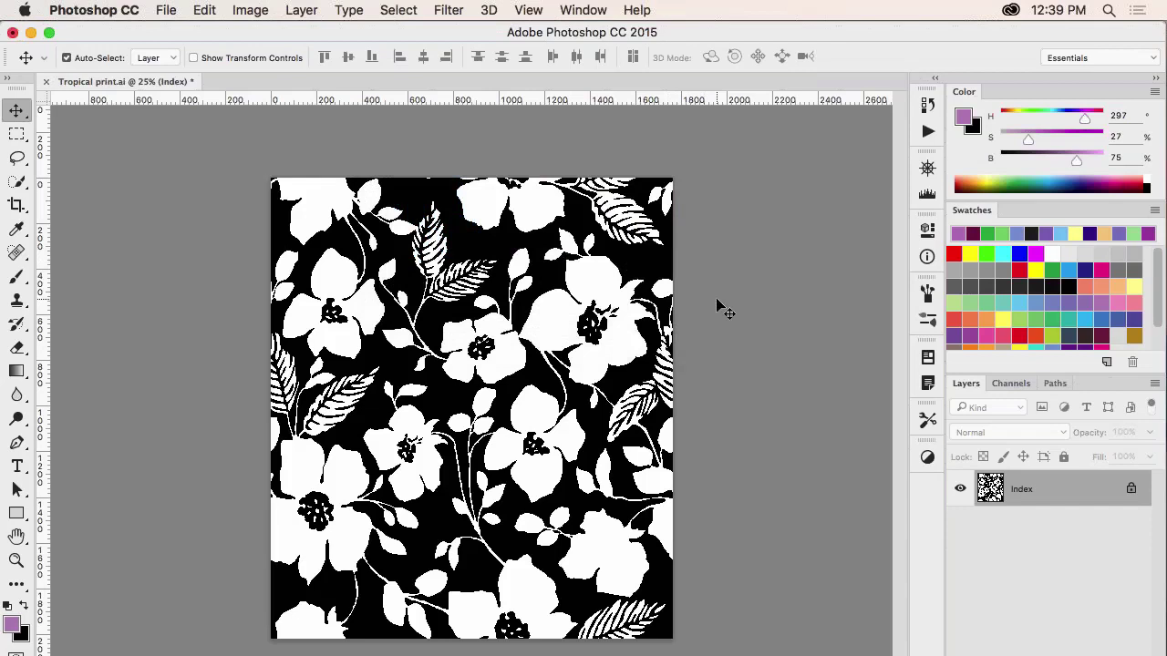
Step: Convert the tropical print image to RGB Color mode
left_click(251, 10)
mouse_move(267, 33)
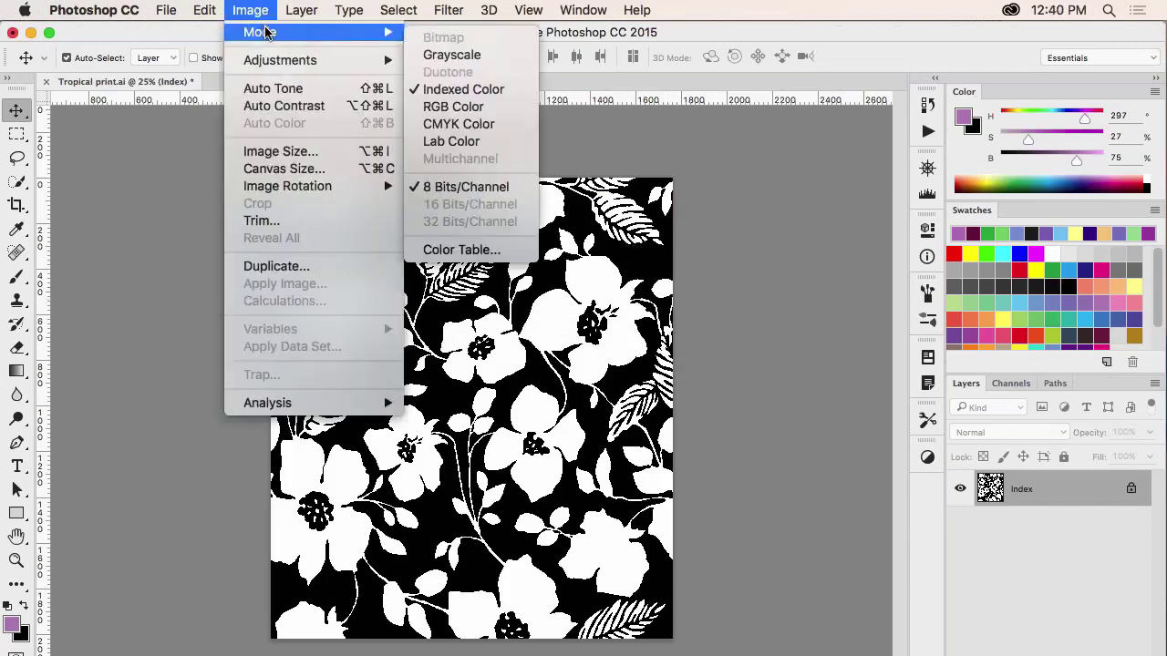
left_click(460, 106)
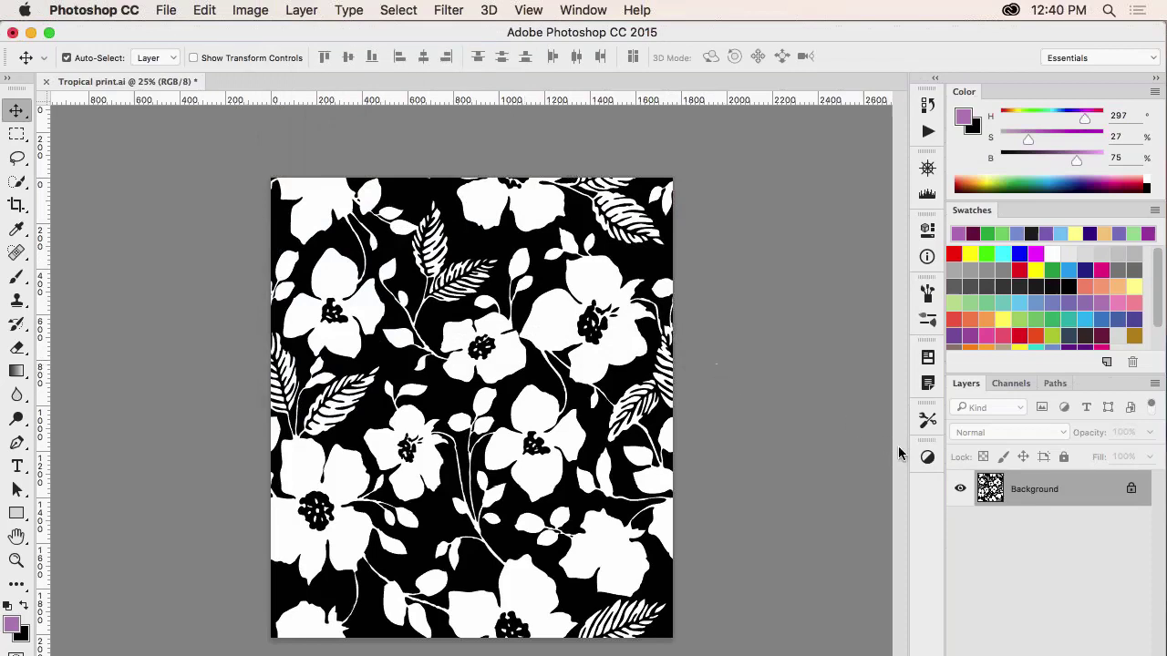
Step: Create an artboard from the Background layer, named Tropical B/W, keeping the Custom preset at 1764 x 2017 px
left_click(1154, 384)
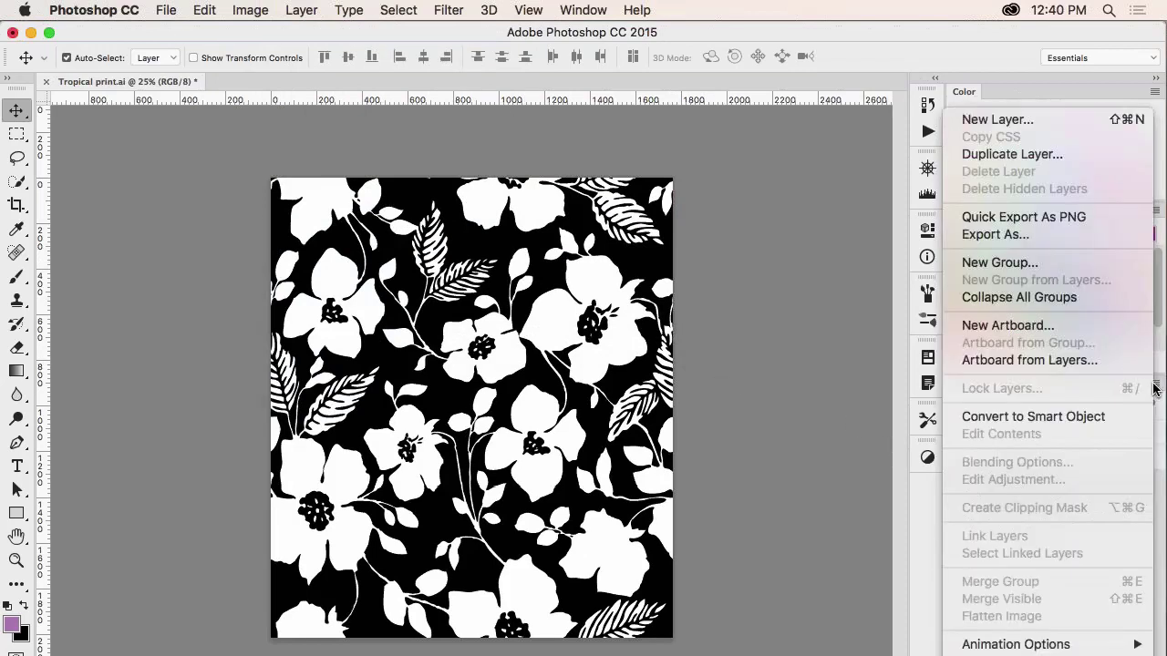
left_click(1096, 364)
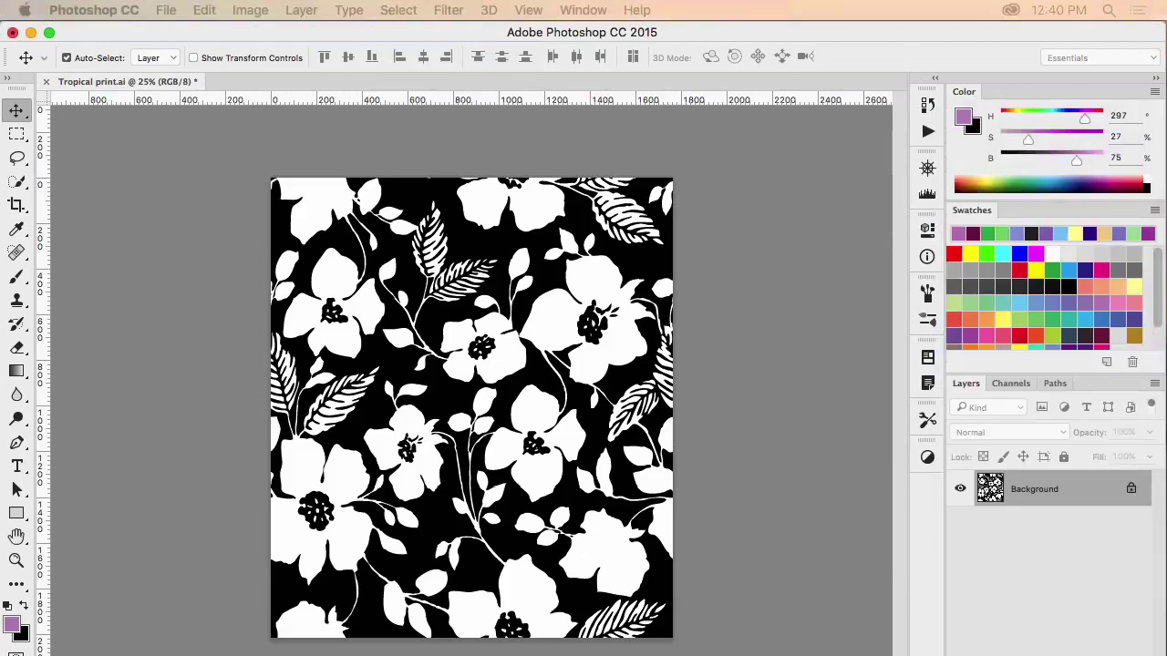
left_click_drag(331, 251, 583, 259)
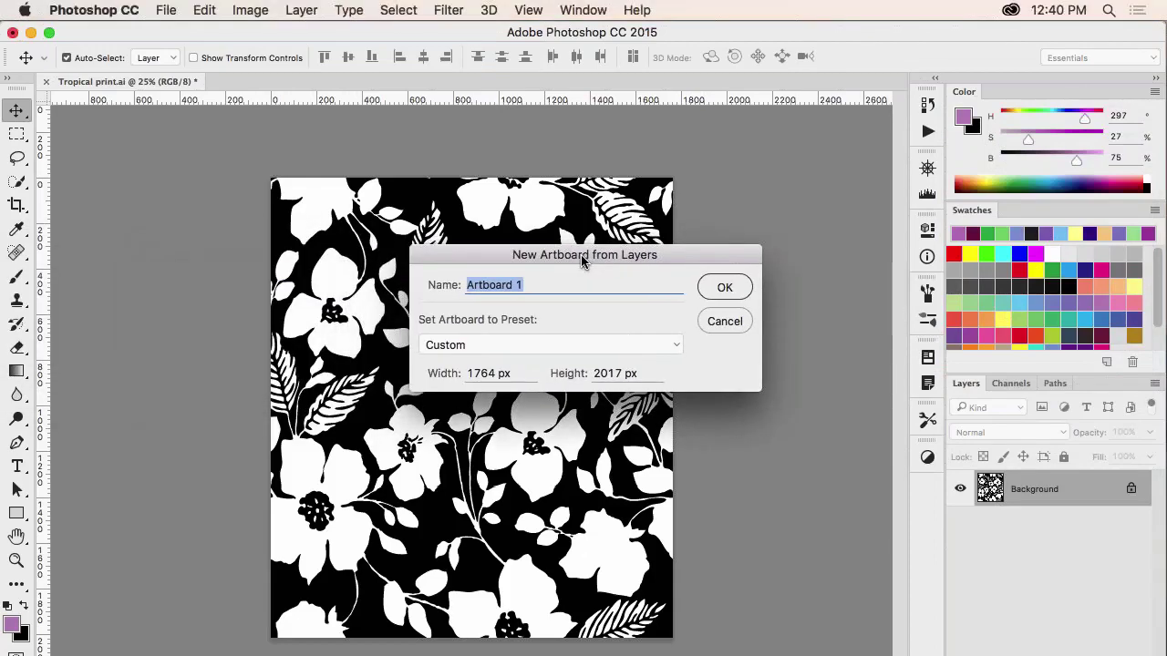
type("Tr")
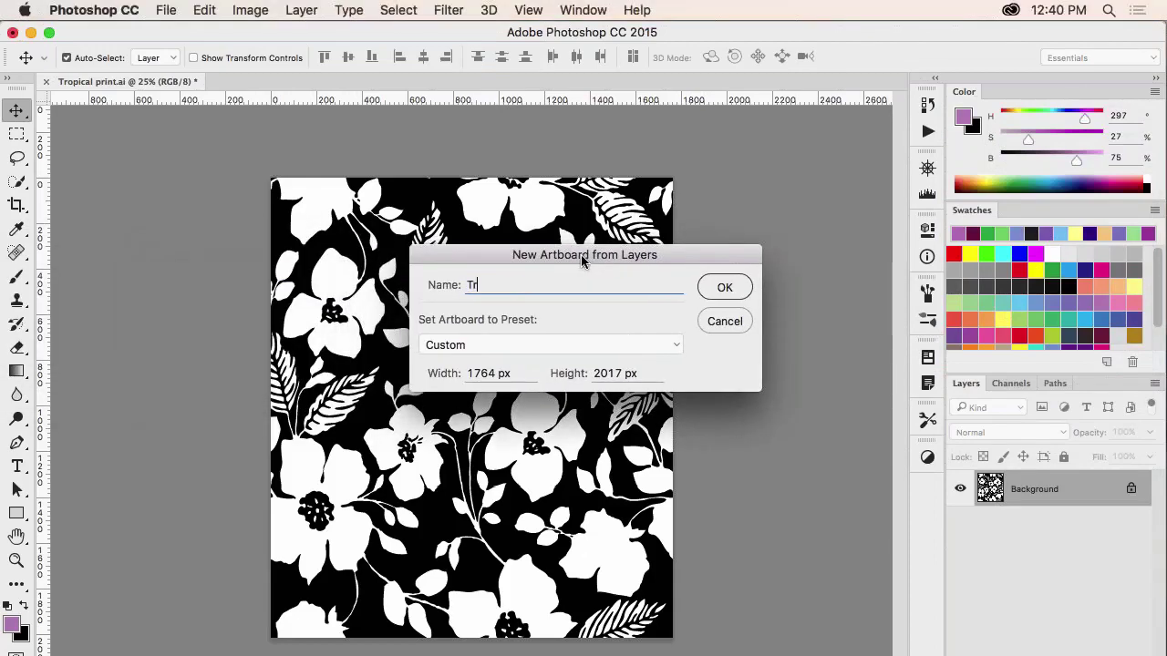
type("opical B/W")
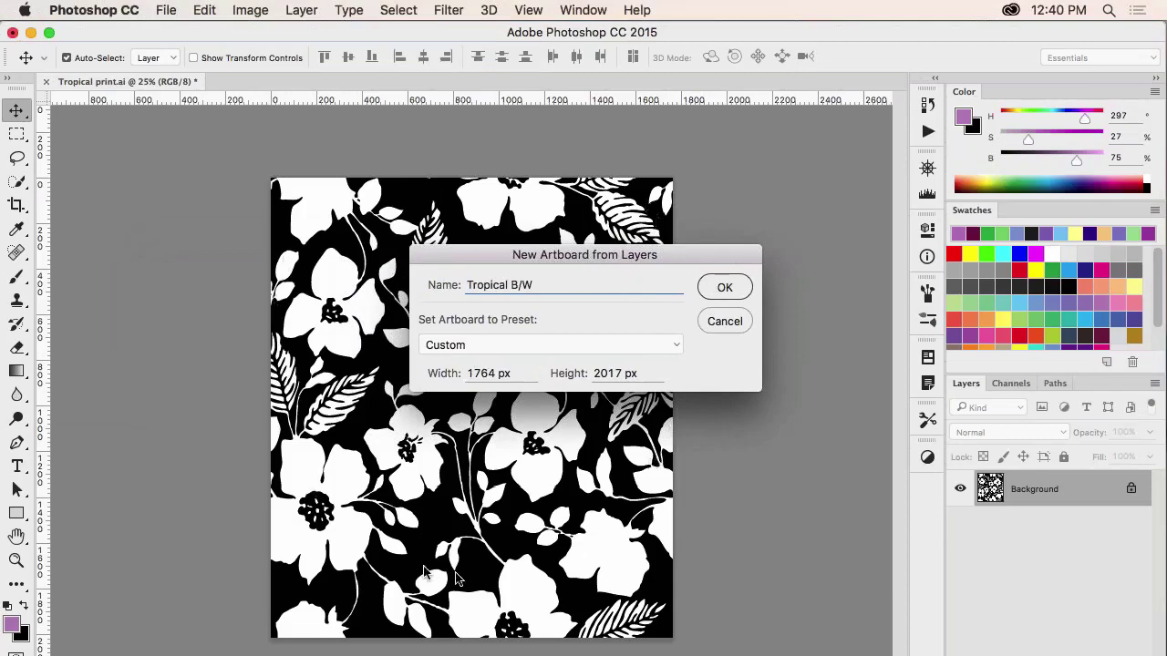
left_click(740, 288)
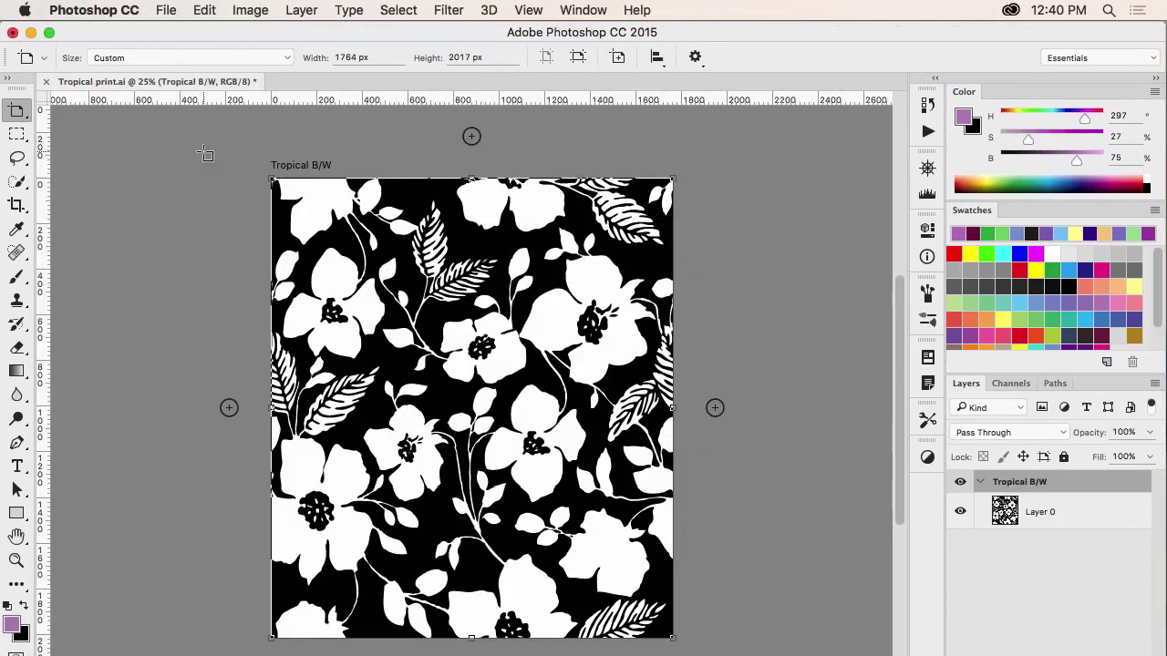
Step: Switch between the Rectangular Marquee and Artboard tools, ending with the Artboard tool active on Tropical B/W
right_click(16, 117)
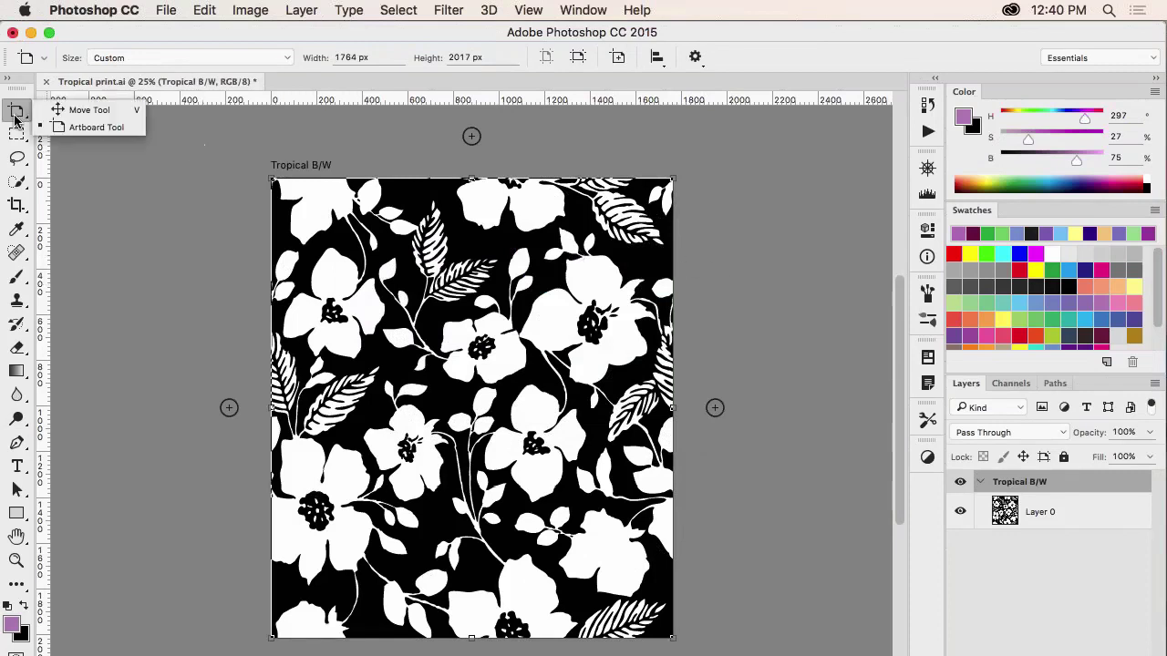
left_click(84, 128)
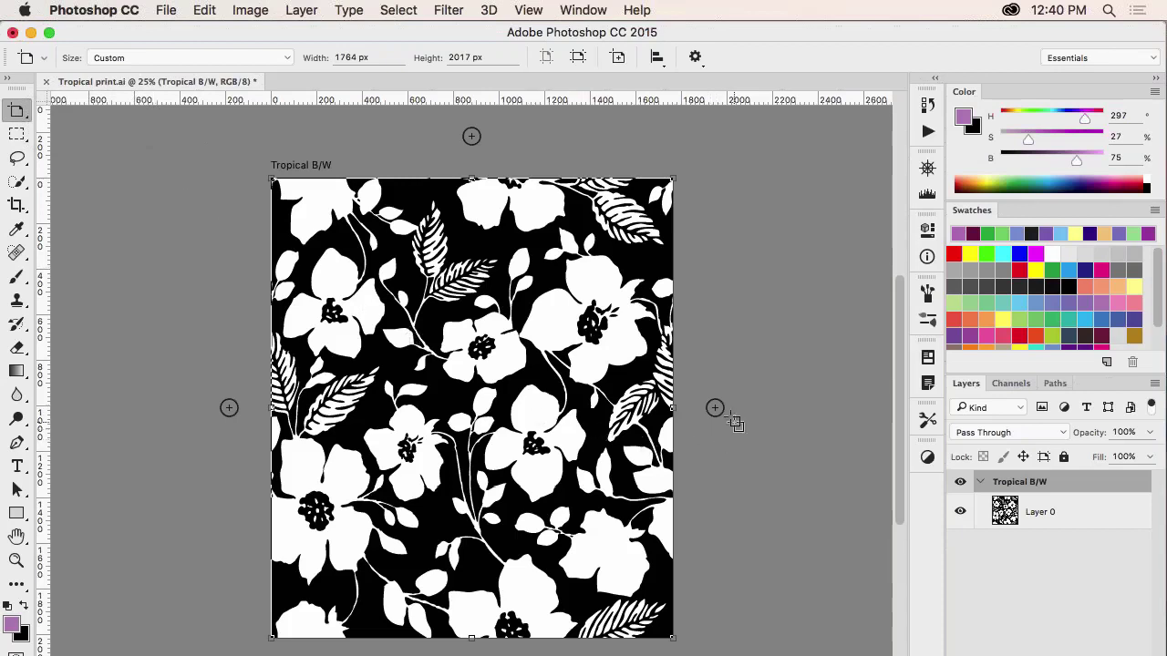
left_click(22, 135)
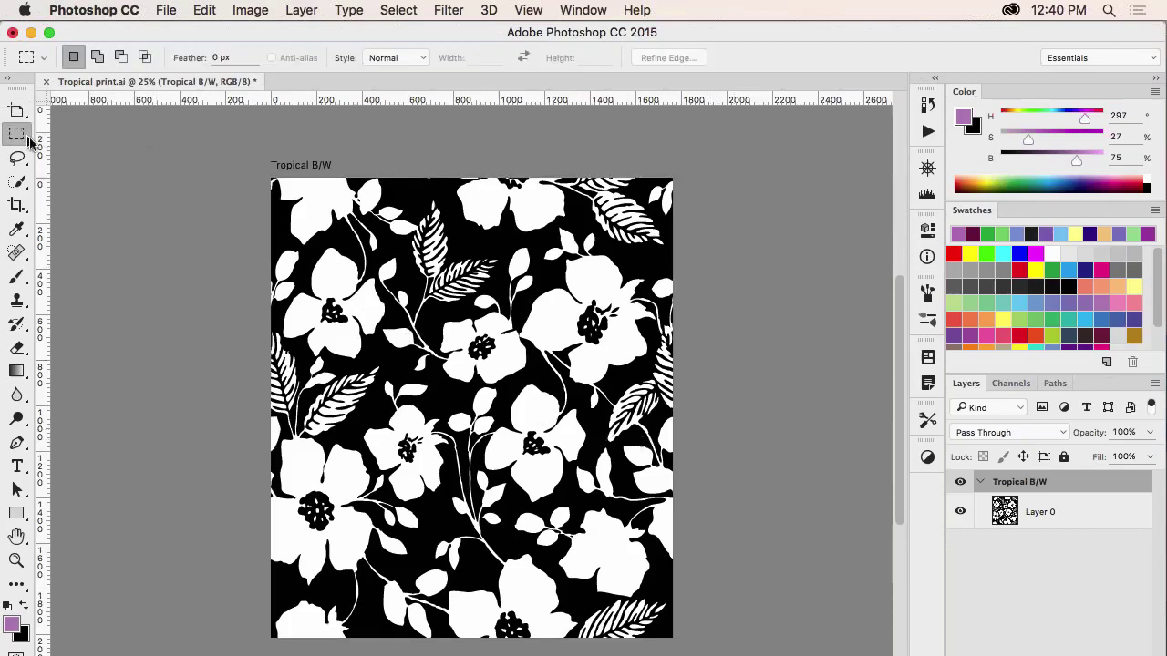
left_click(17, 112)
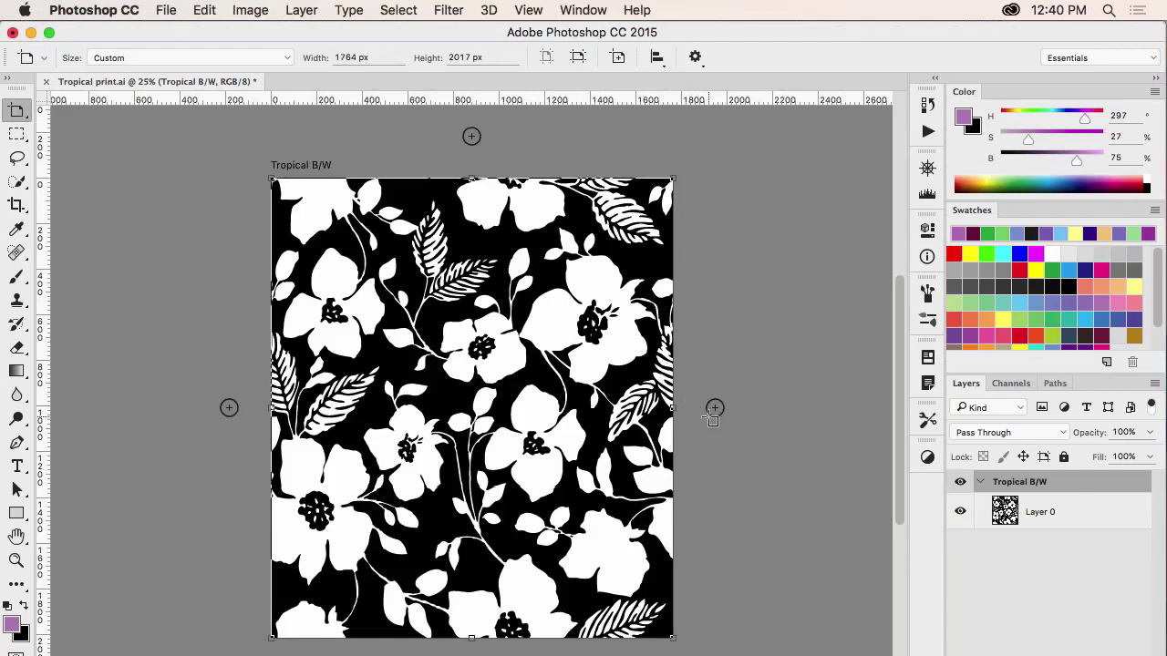
Step: Alternate the selection between Layer 0 and the Tropical B/W artboard, finishing with the artboard selected
left_click(1087, 517)
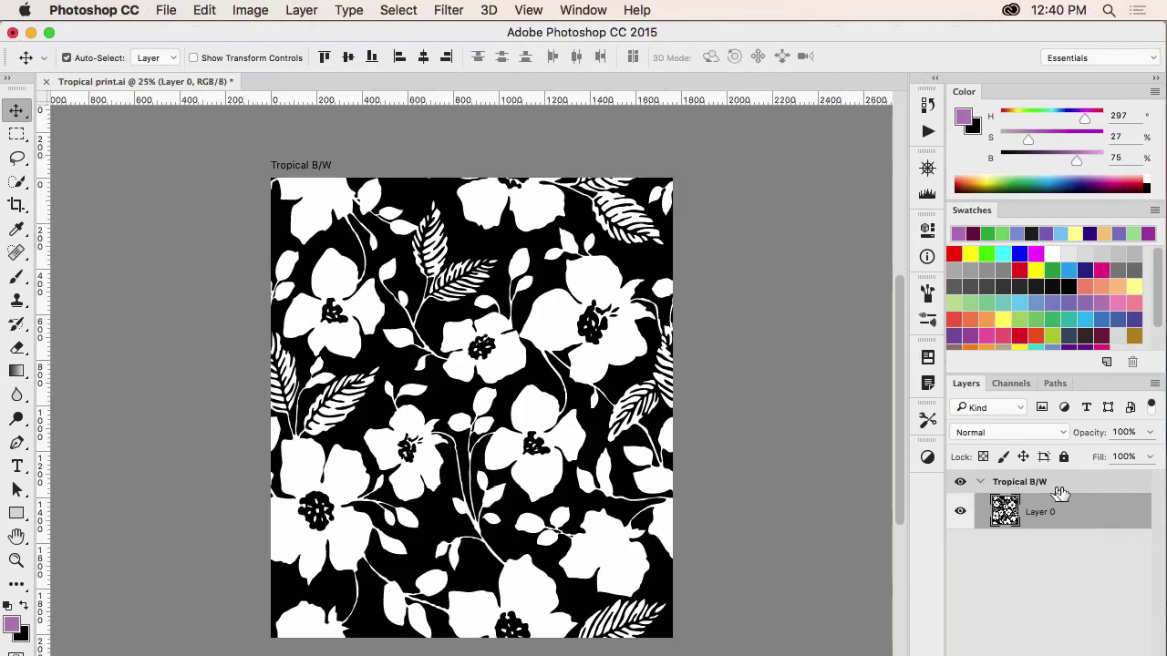
left_click(1065, 490)
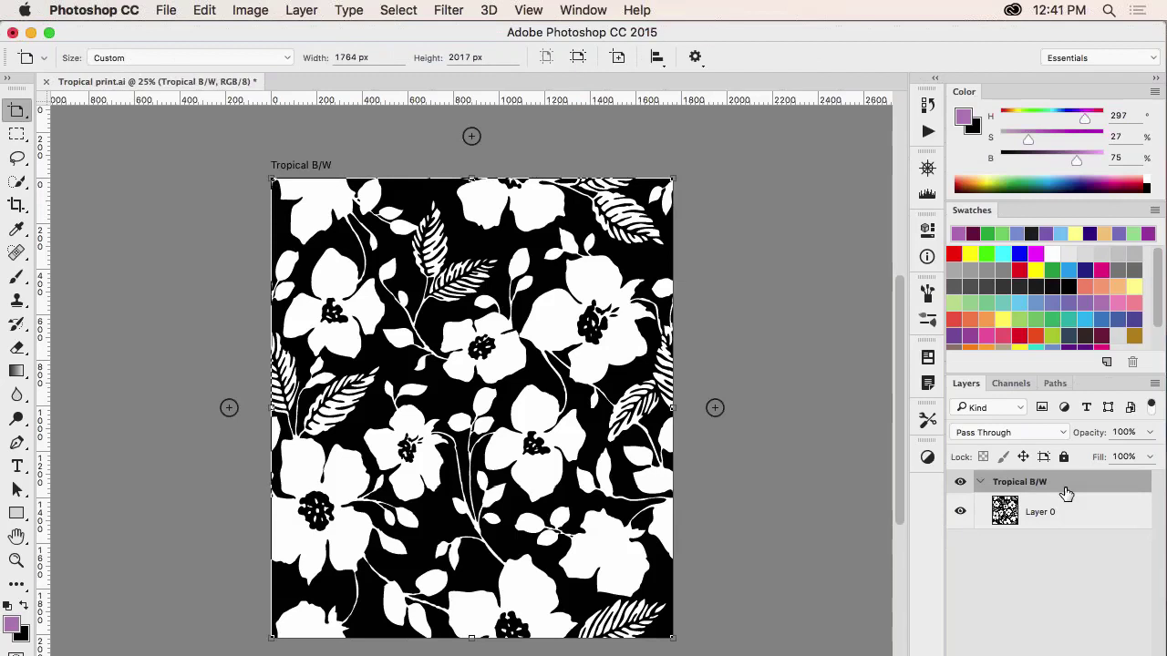
left_click(1073, 516)
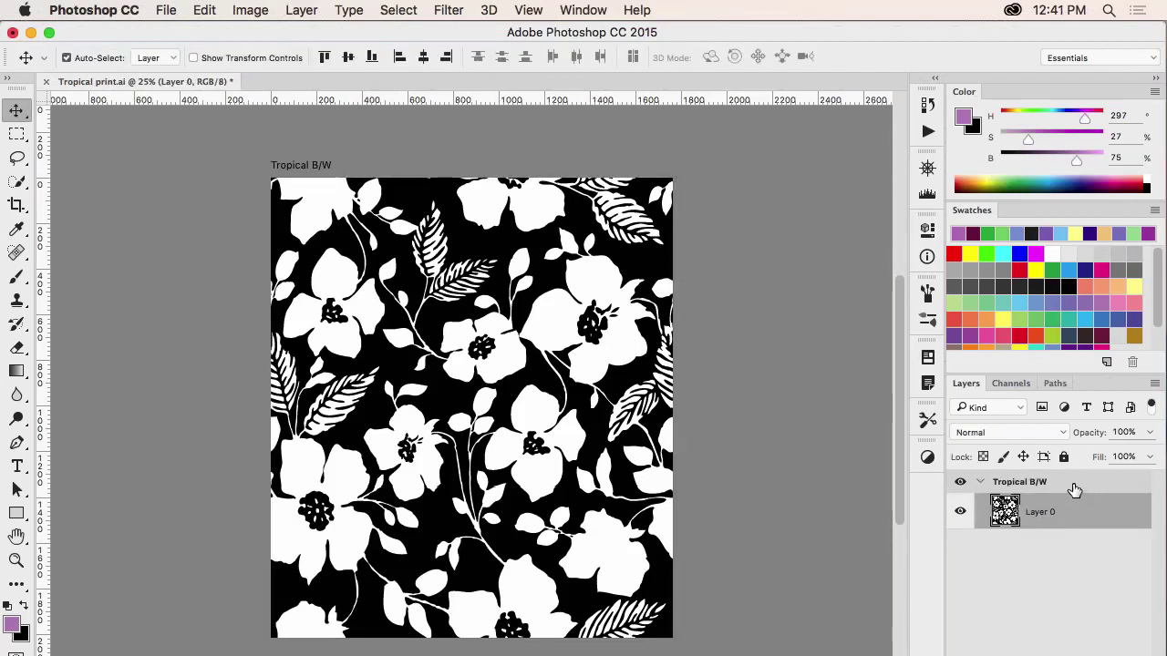
left_click(1074, 488)
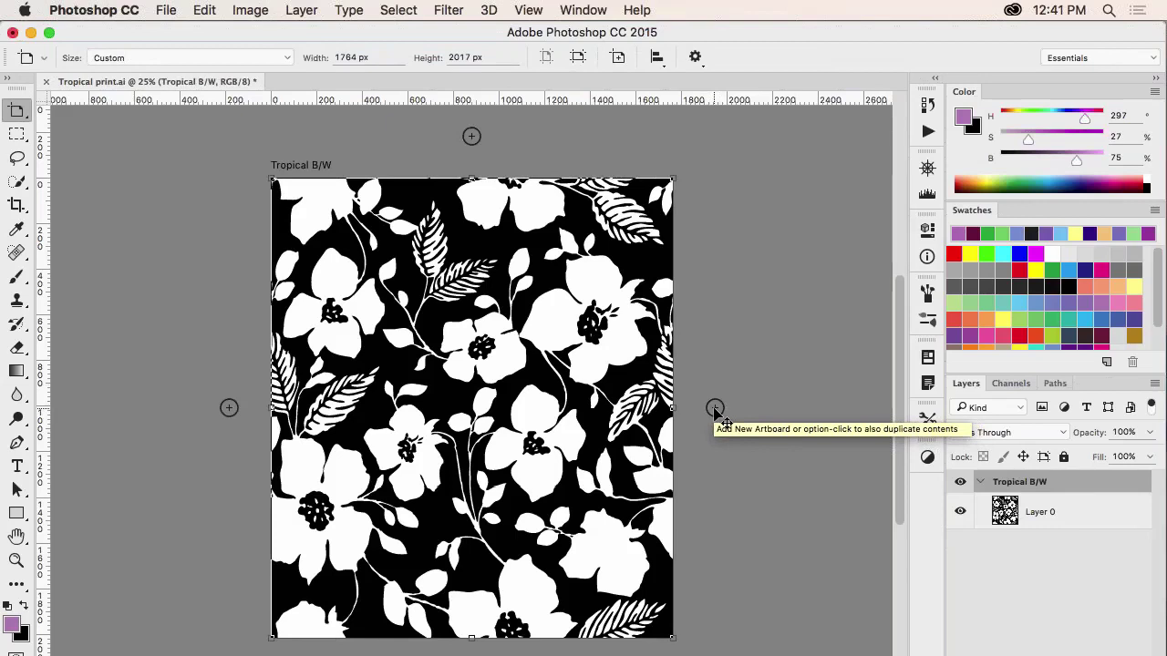
Step: Add an empty artboard to the right of Tropical B/W and delete it
left_click(716, 410)
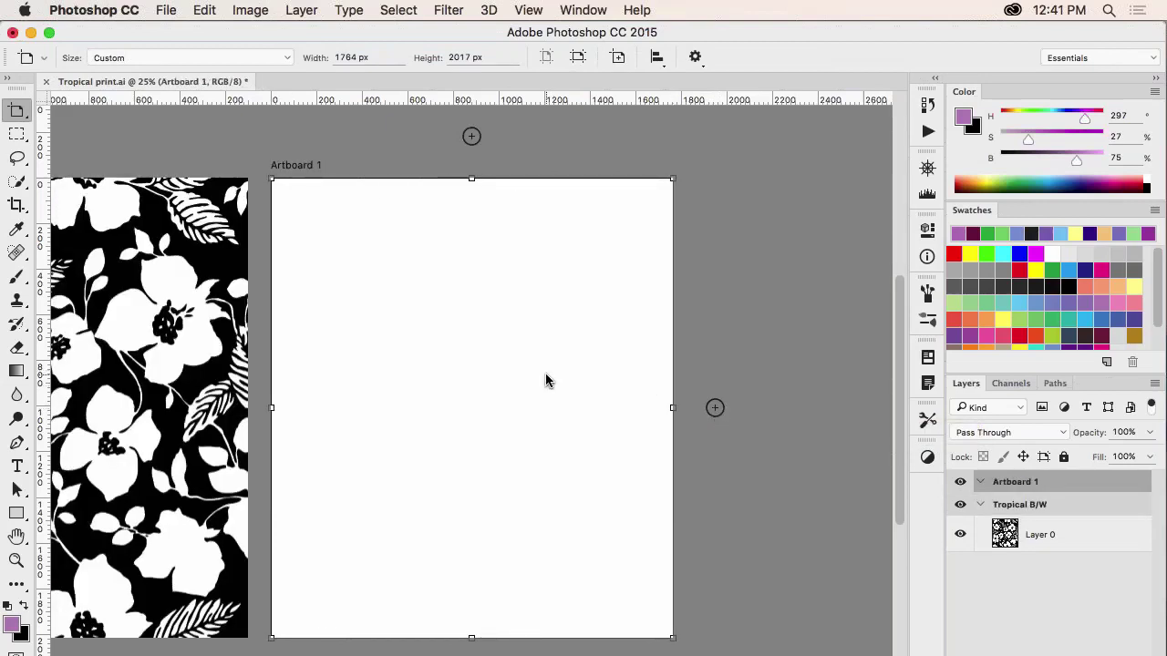
key("Delete")
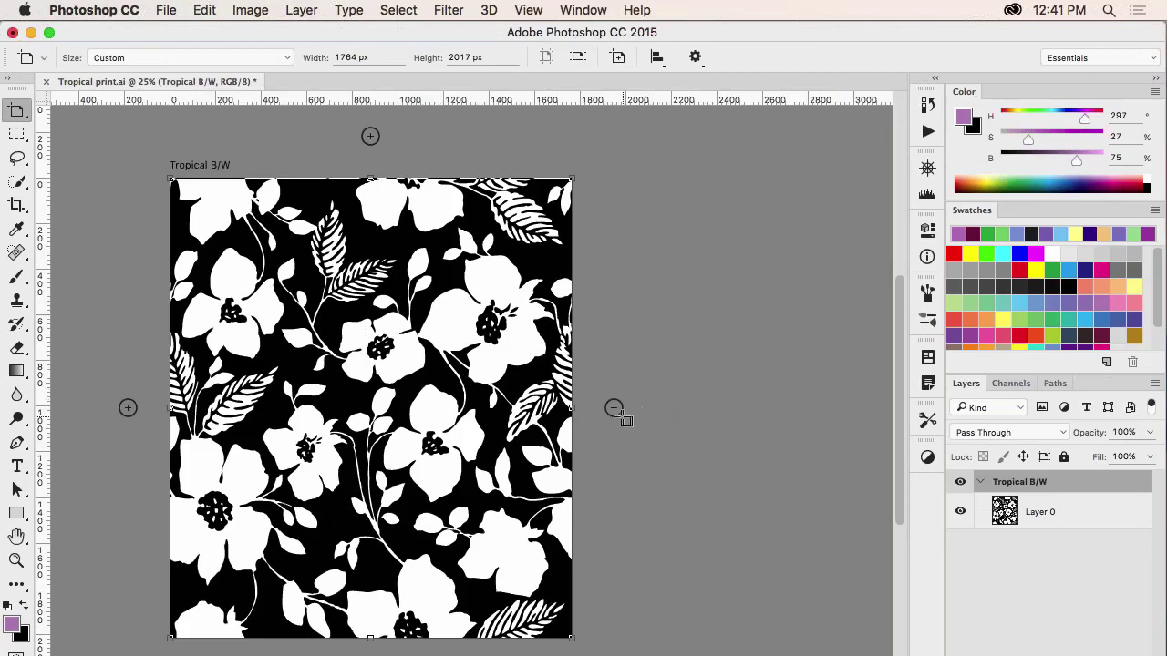
Step: Duplicate the Tropical B/W artboard with its contents to its right and rename the copy Tropical Navy
left_click(614, 410, "alt")
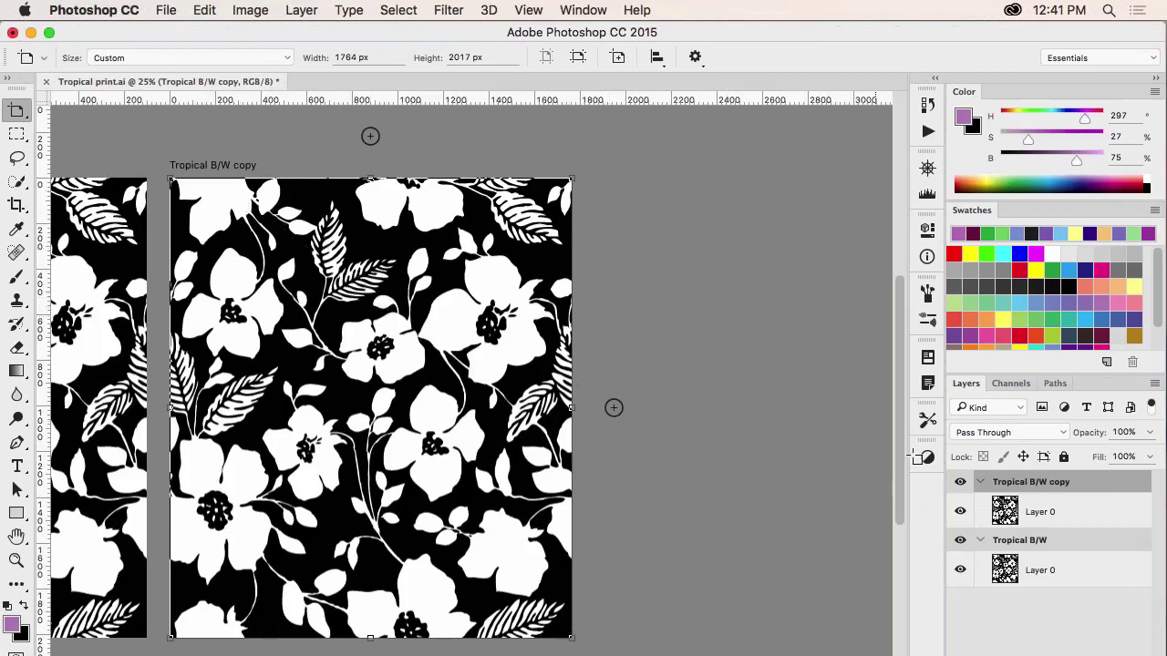
double_click(1017, 483)
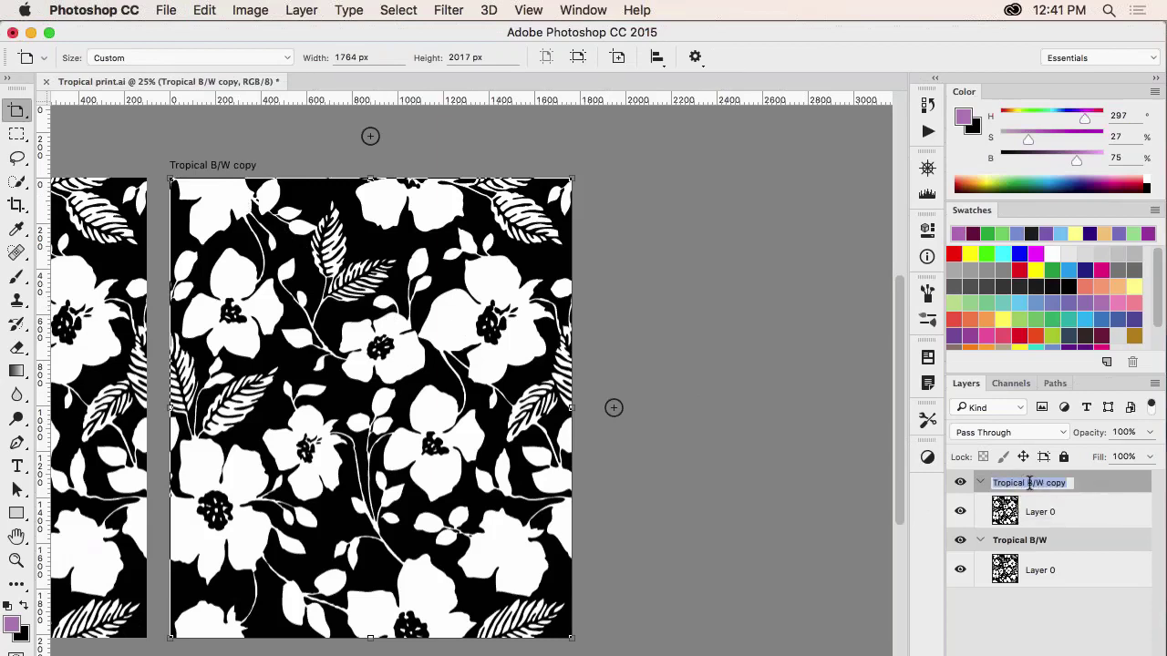
left_click(1066, 486)
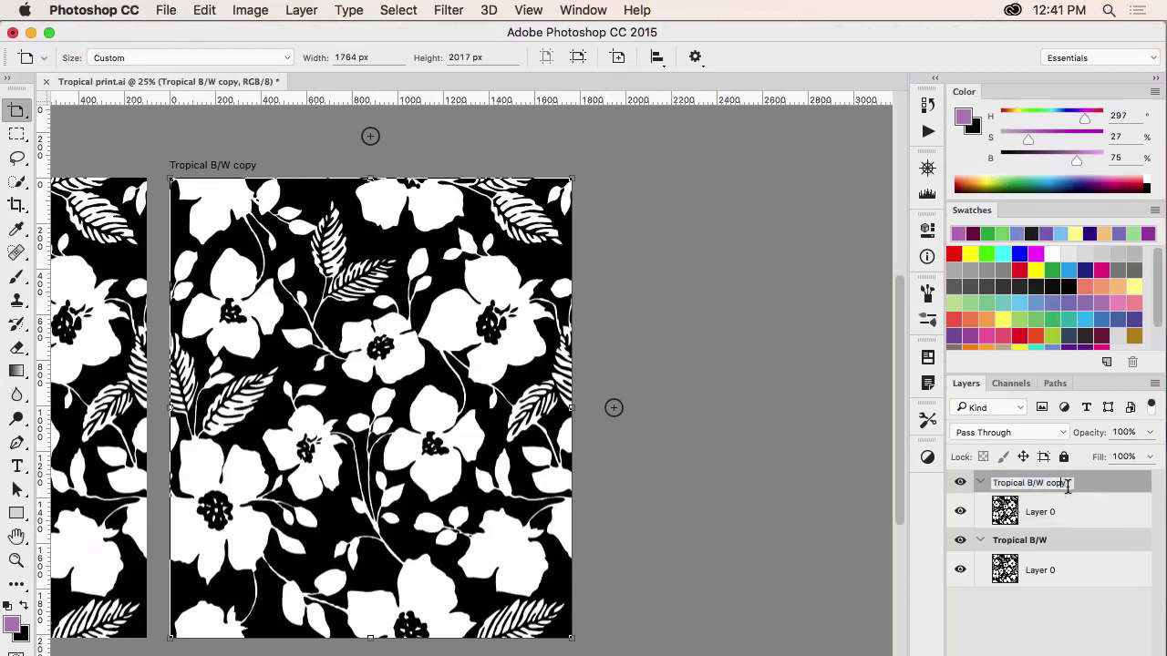
left_click_drag(1059, 488, 1030, 485)
type("Navy")
key("Return")
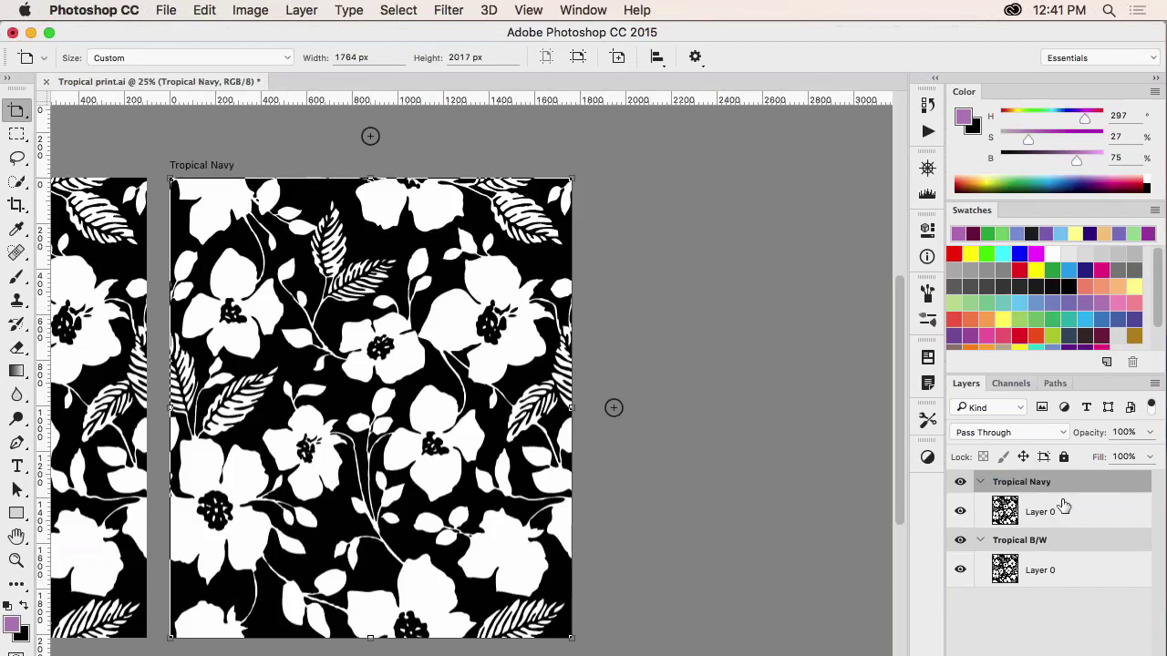
Step: Fill the black background of Tropical Navy's Layer 0 with the dark blue swatch using the Paint Bucket
left_click(1006, 512)
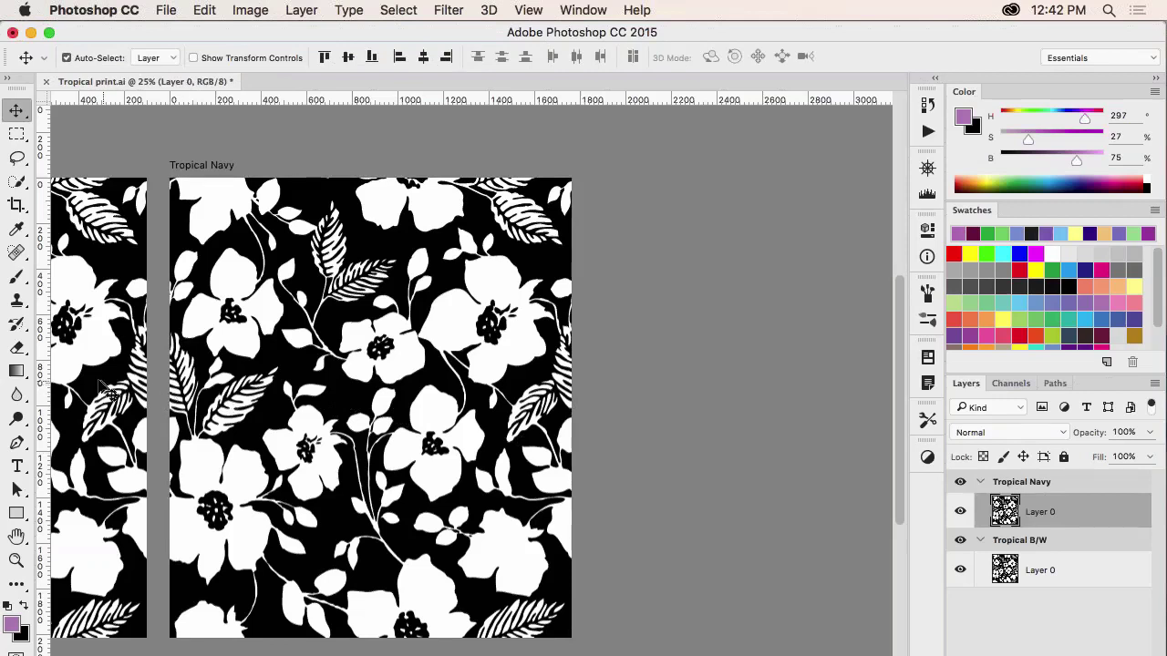
left_click_drag(17, 371, 71, 390)
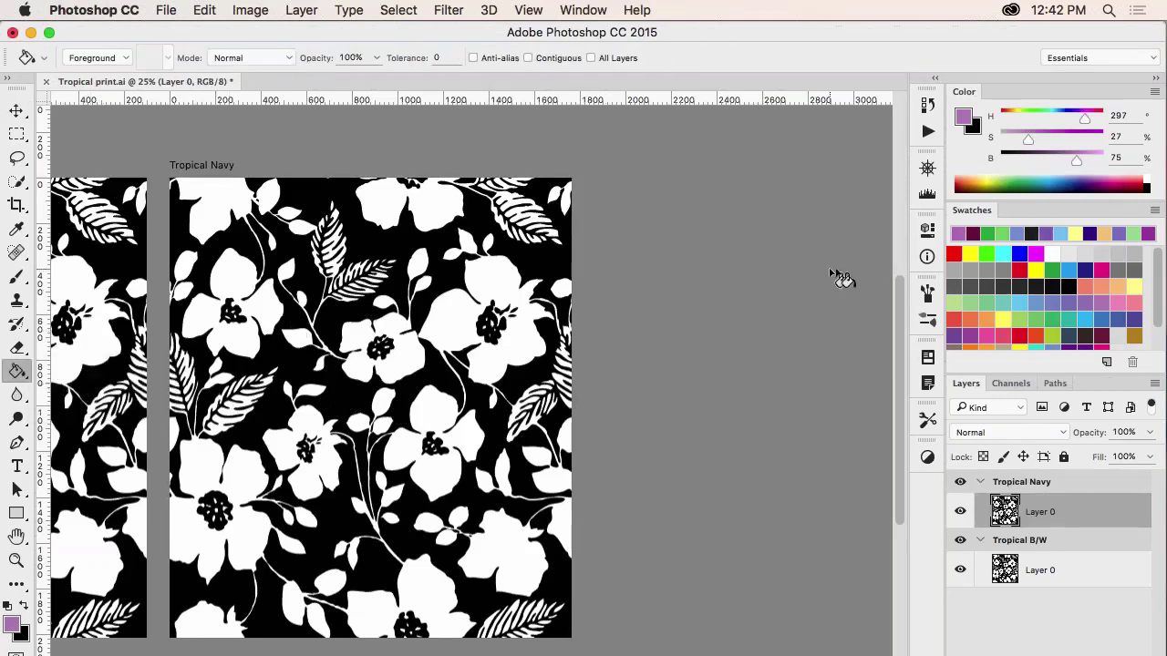
left_click(1084, 271)
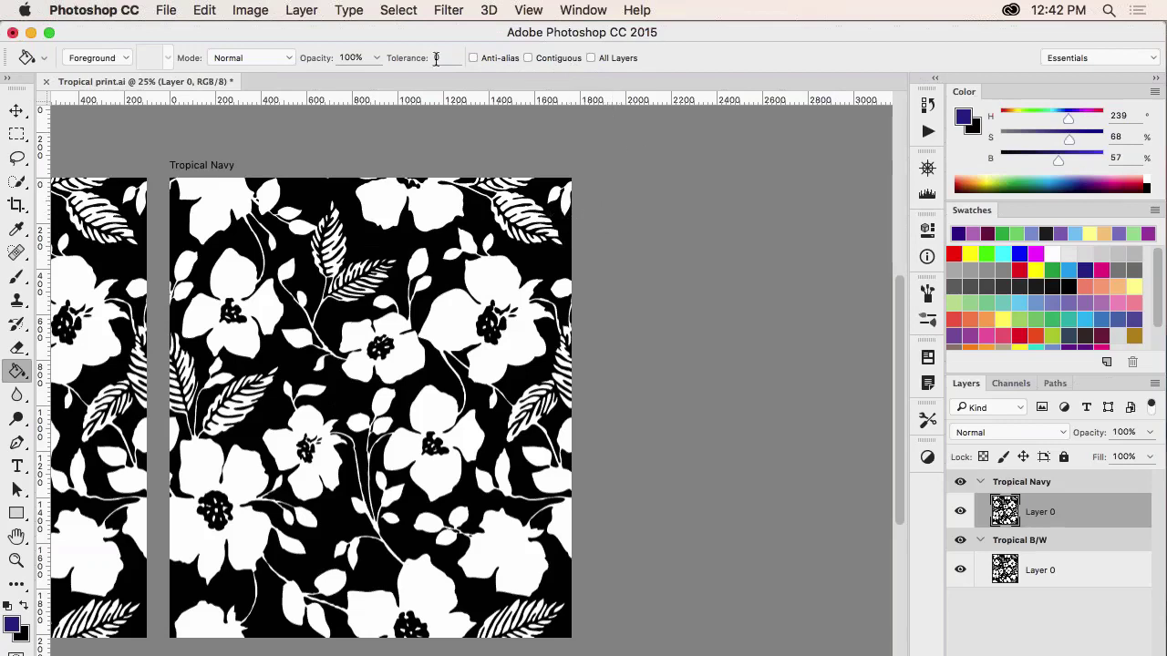
left_click(337, 193)
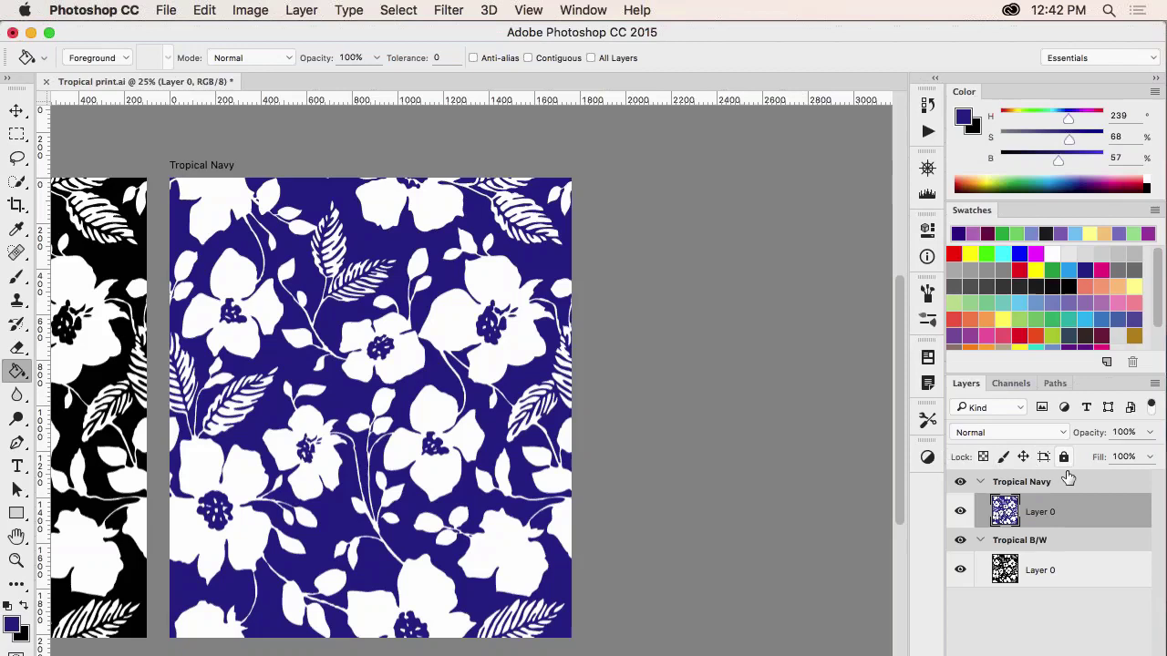
Step: Duplicate the Tropical Navy artboard in the layer list and rename the copy Tropical Green
left_click_drag(1068, 481, 1111, 630)
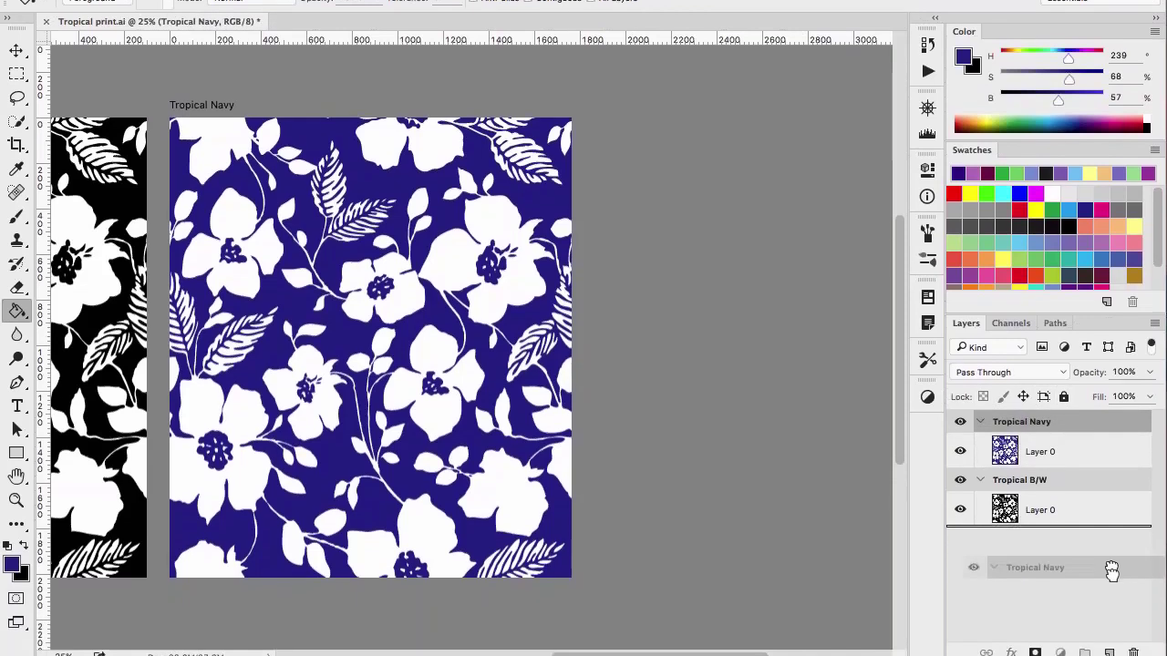
left_click_drag(1111, 570, 1111, 644)
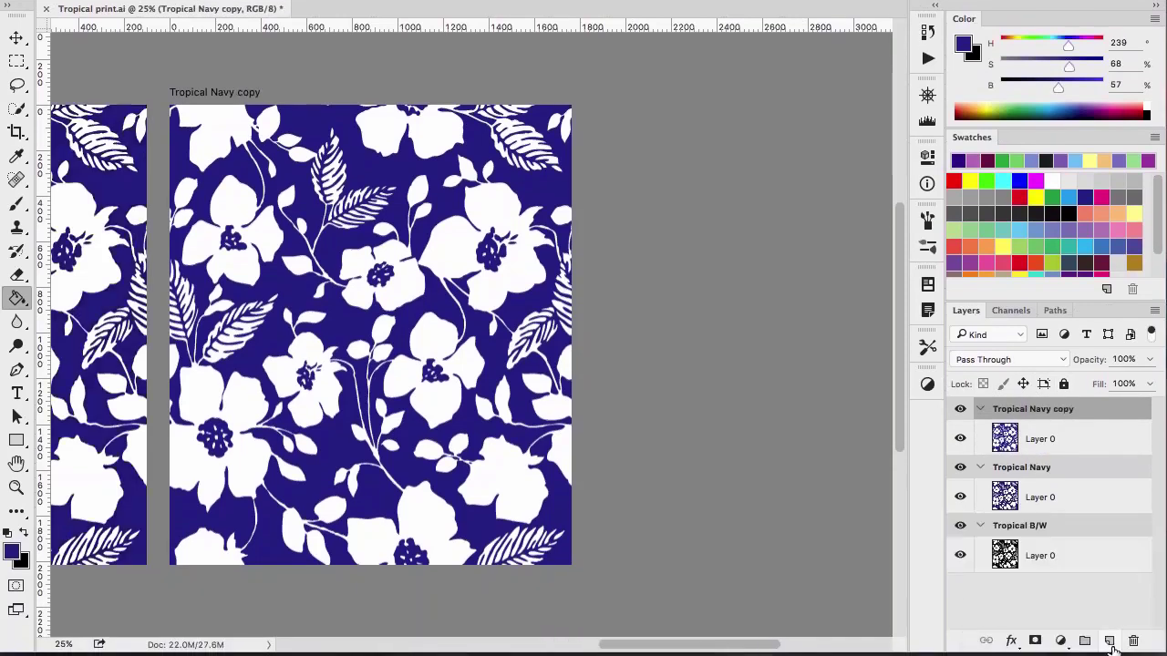
scroll(690, 437, "left", 10)
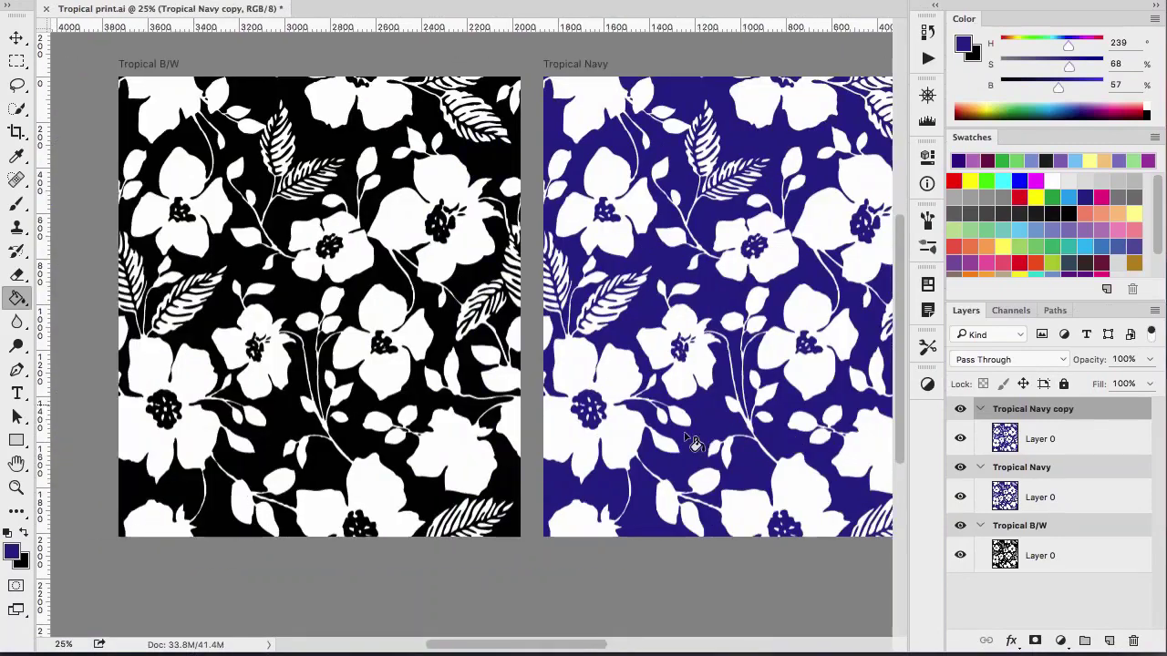
scroll(690, 438, "right", 7)
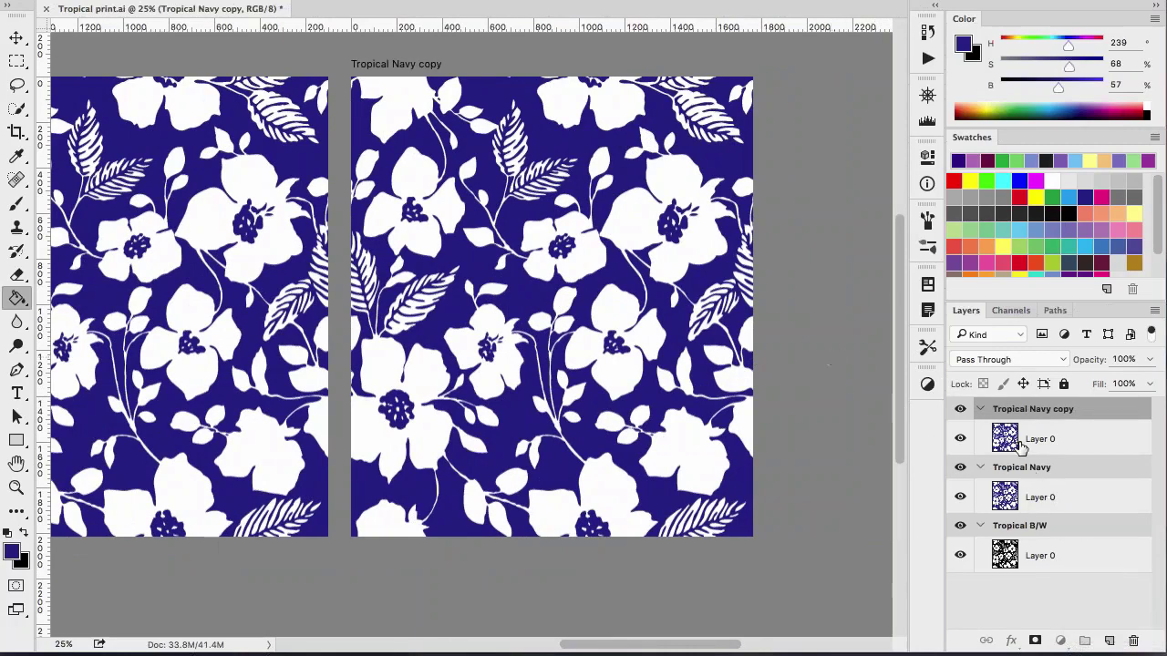
double_click(1023, 411)
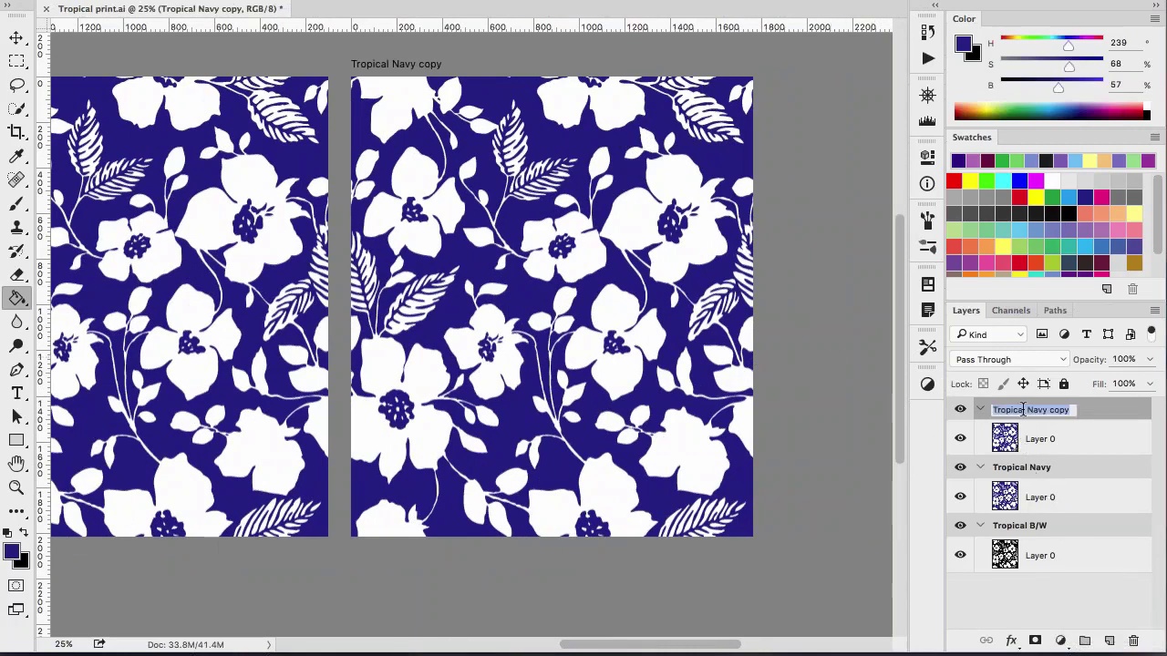
left_click(1029, 410)
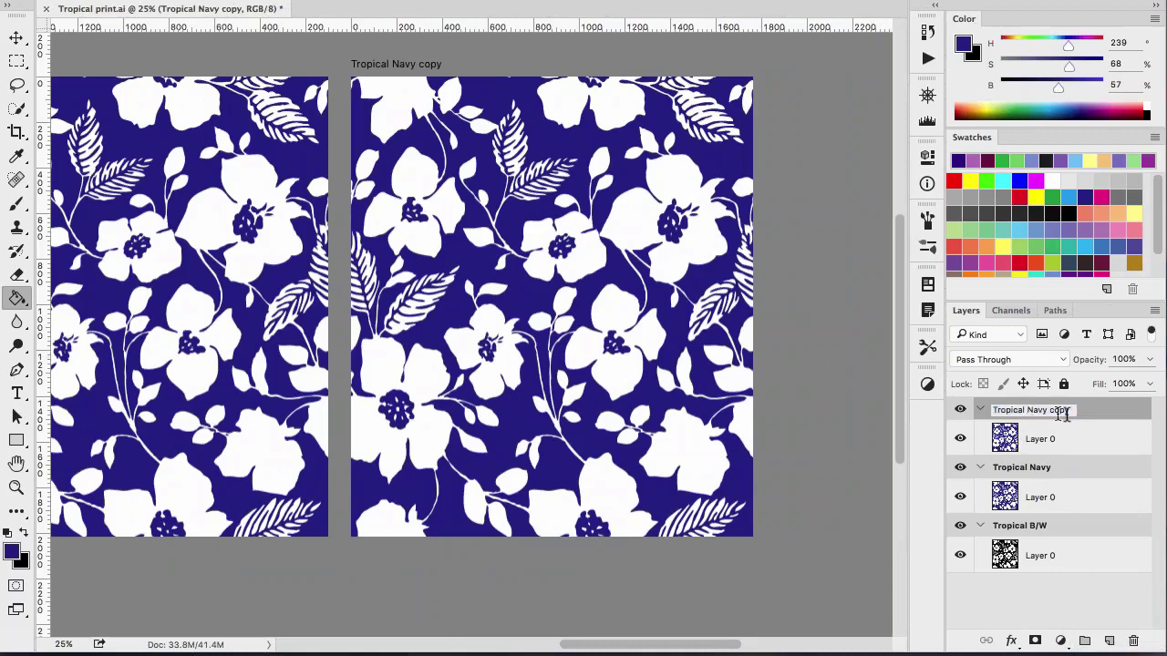
left_click(1070, 411, "shift")
type("Green")
key("Return")
Step: Fill the blue background of Tropical Green's Layer 0 with the green swatch using the Paint Bucket
left_click(1011, 441)
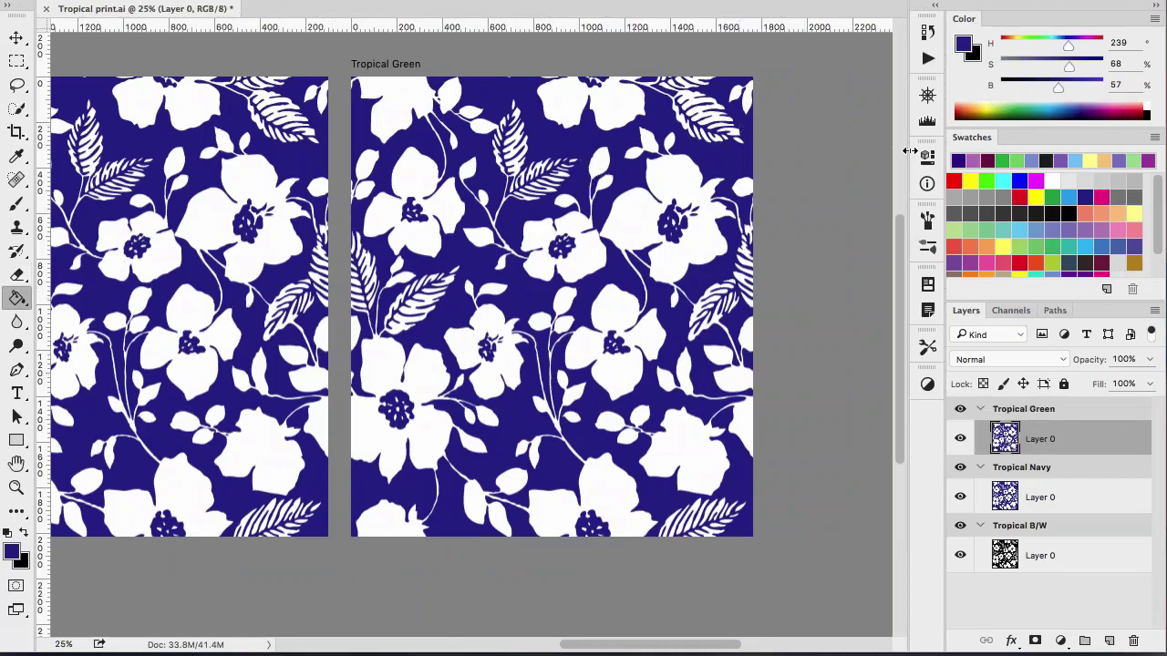
left_click(1054, 197)
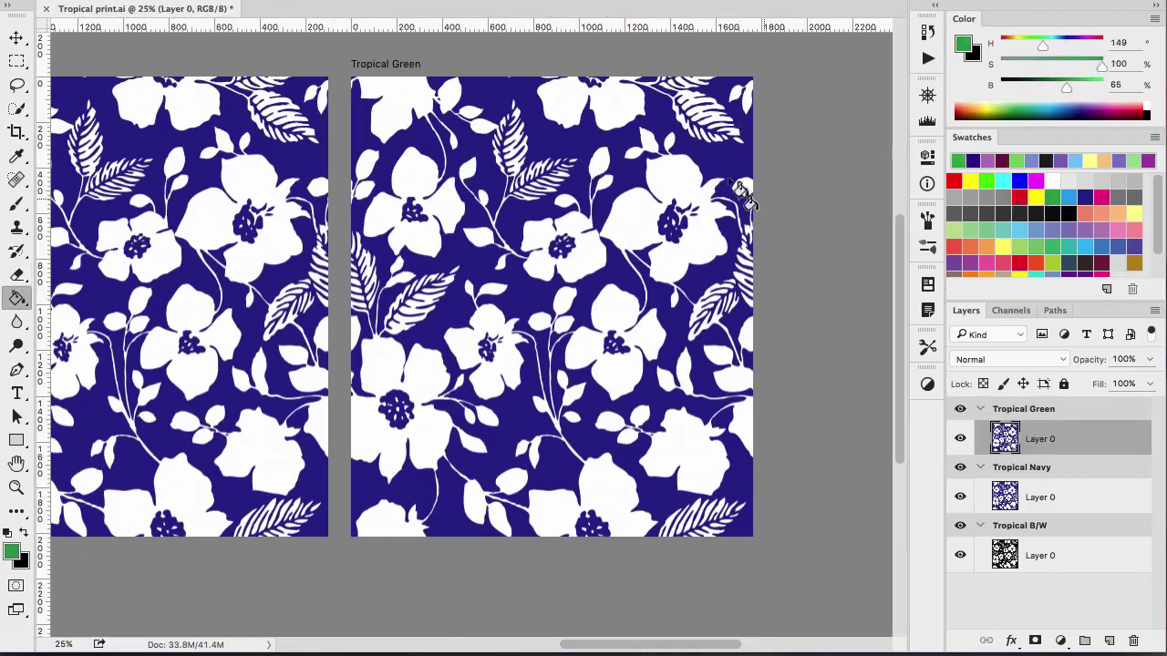
left_click(725, 169)
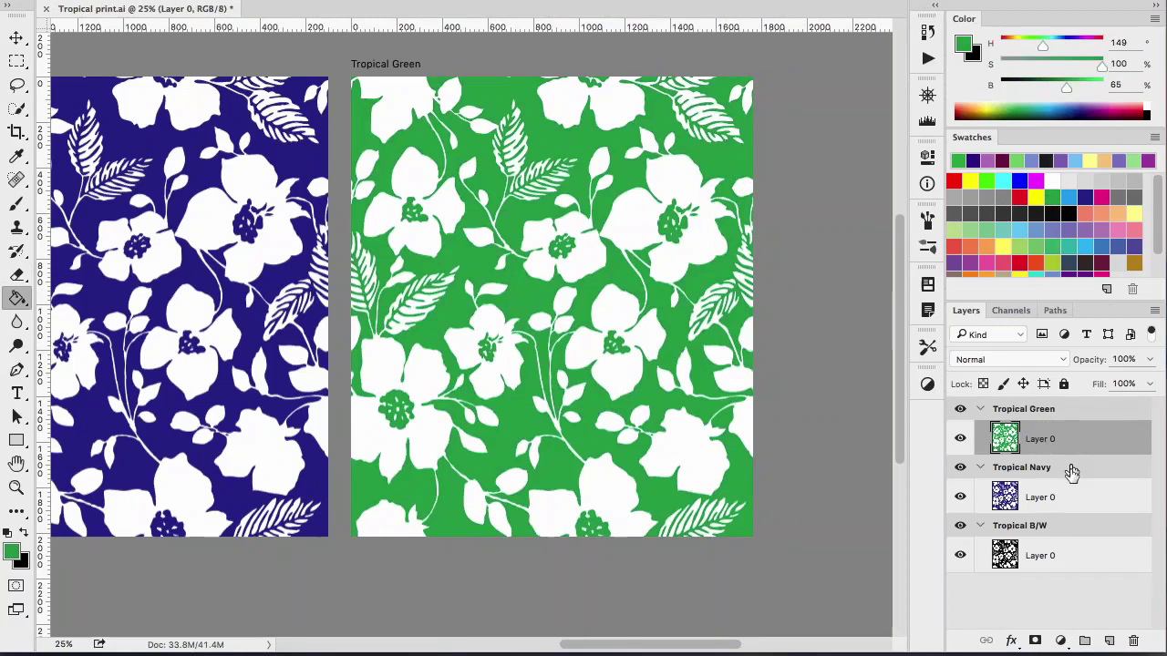
Step: Duplicate the Tropical Green artboard in the layer list
left_click_drag(1060, 410, 1111, 643)
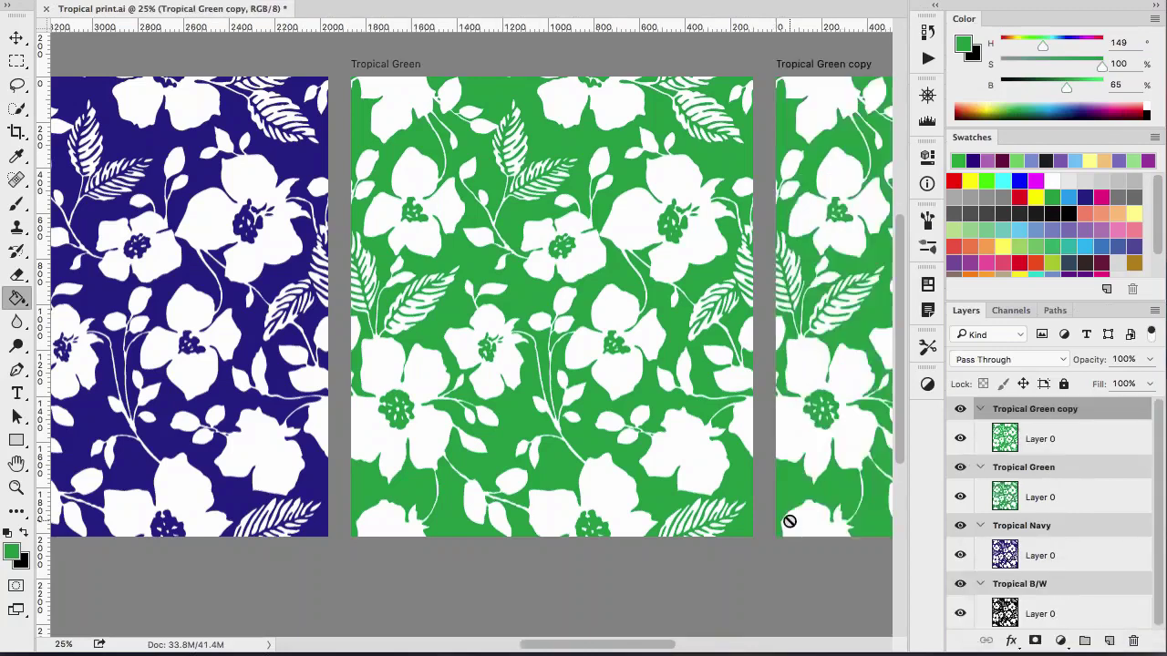
scroll(789, 521, "right", 10)
scroll(789, 522, "right", 2)
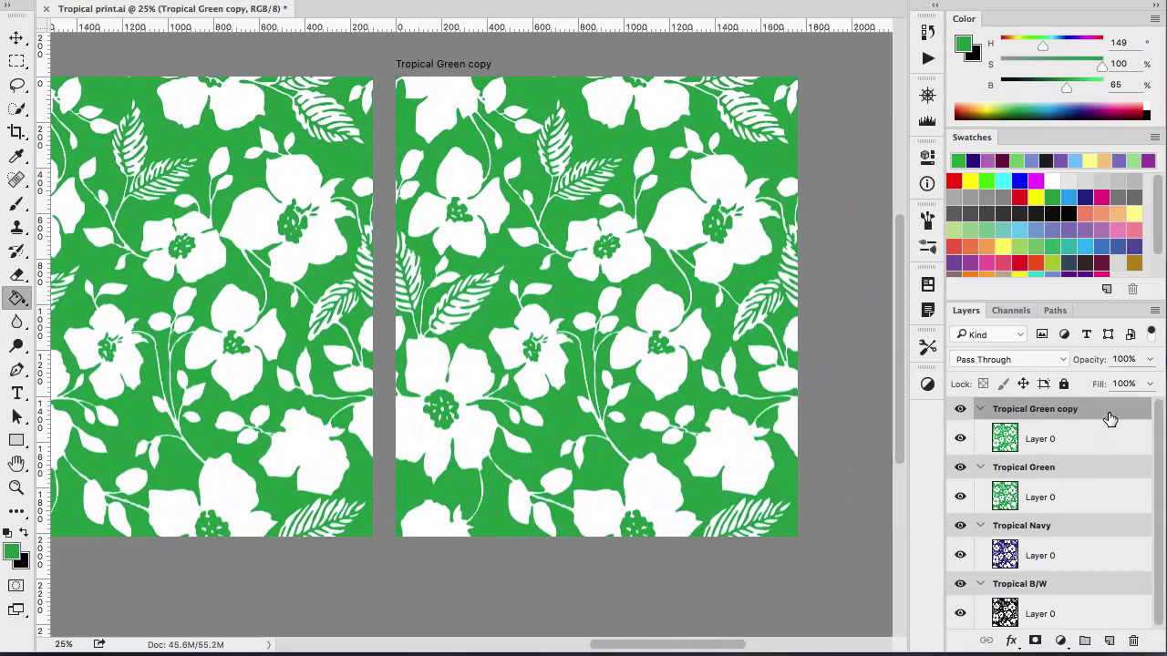
Step: Delete the Tropical Green copy artboard directly from the layer list and undo the deletion
left_click_drag(1109, 417, 1130, 641)
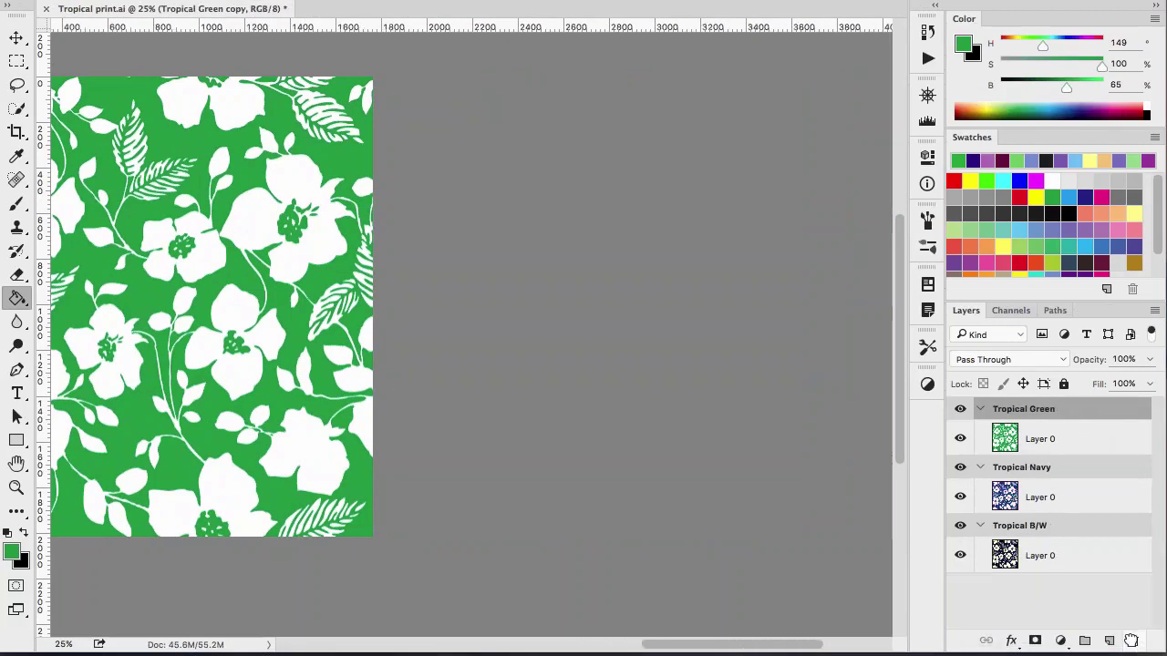
key("ctrl+z")
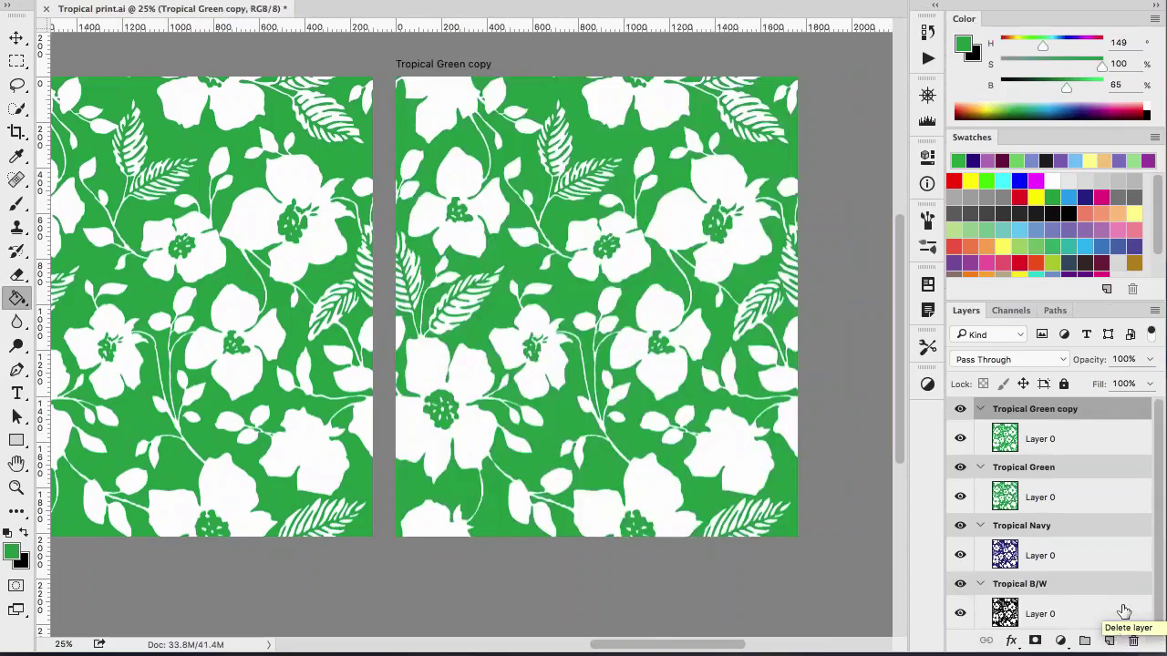
Step: Delete the Tropical Green copy artboard, choosing to remove both the artboard and its contents
left_click_drag(1105, 413, 1134, 643)
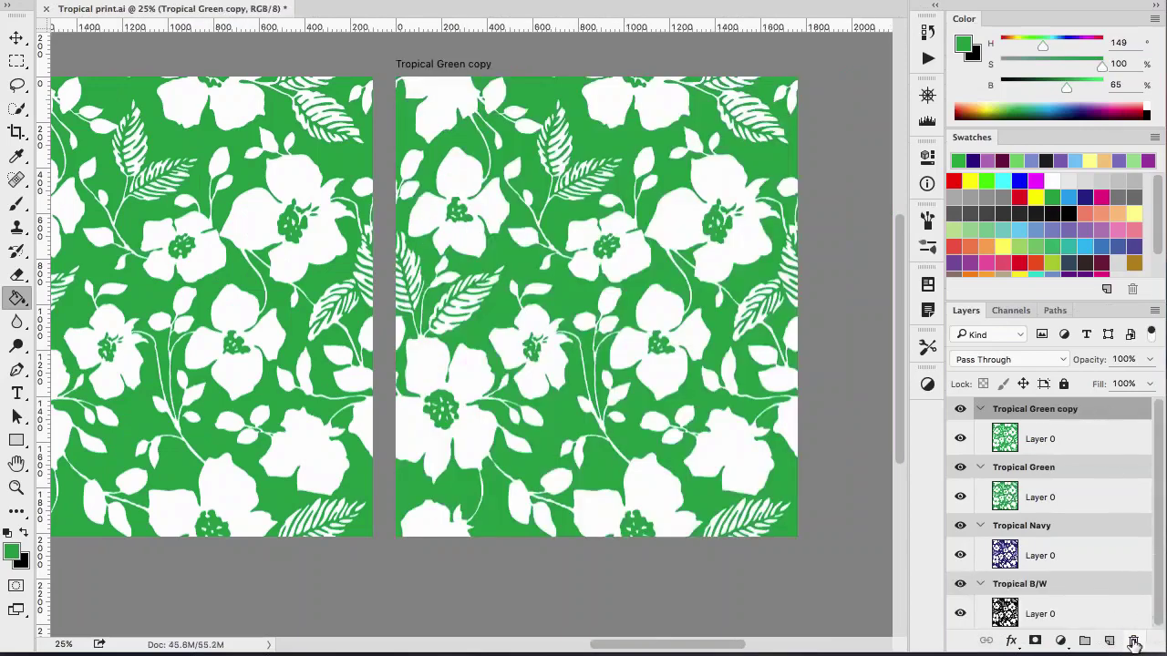
left_click(1134, 643)
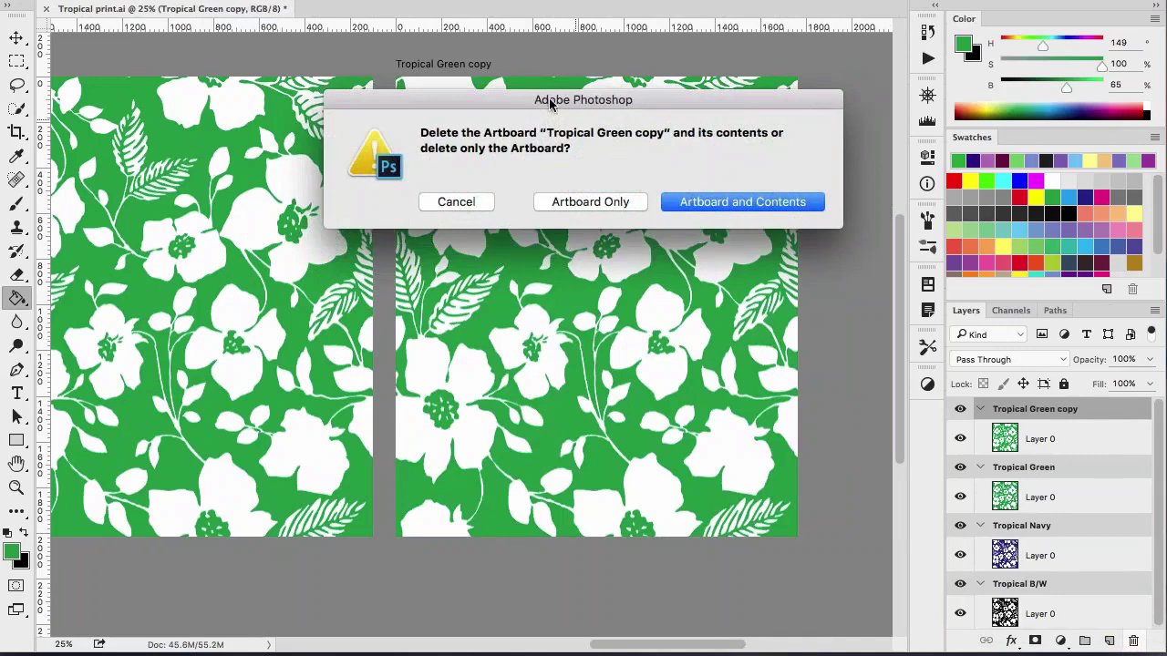
left_click(691, 203)
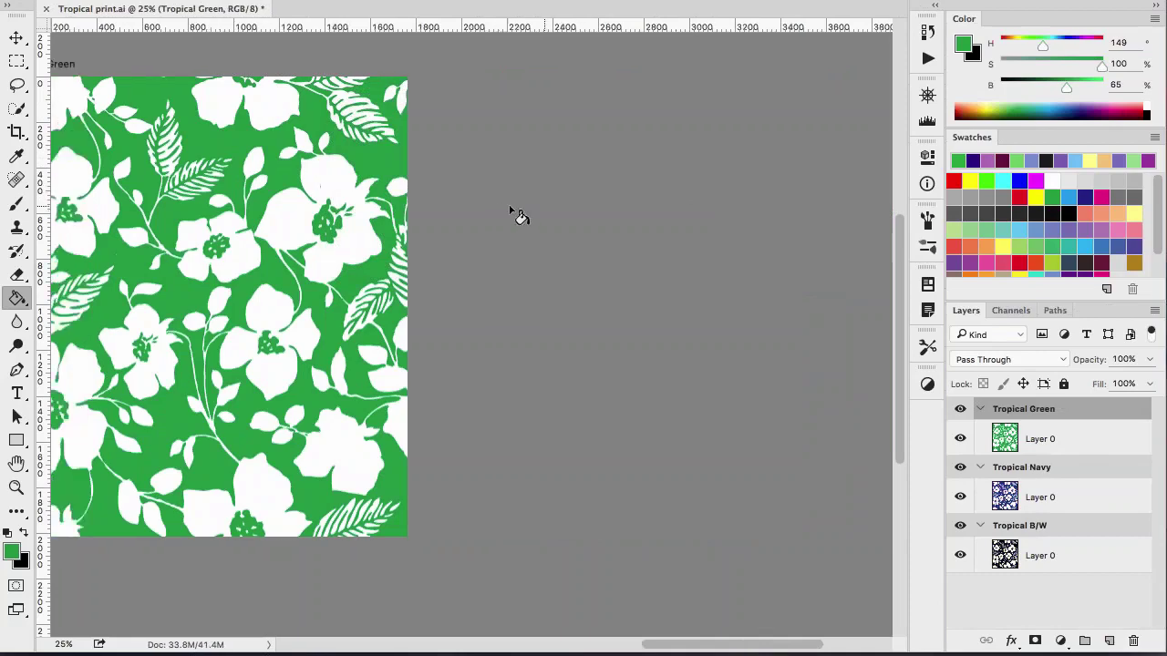
scroll(517, 215, "left", 15)
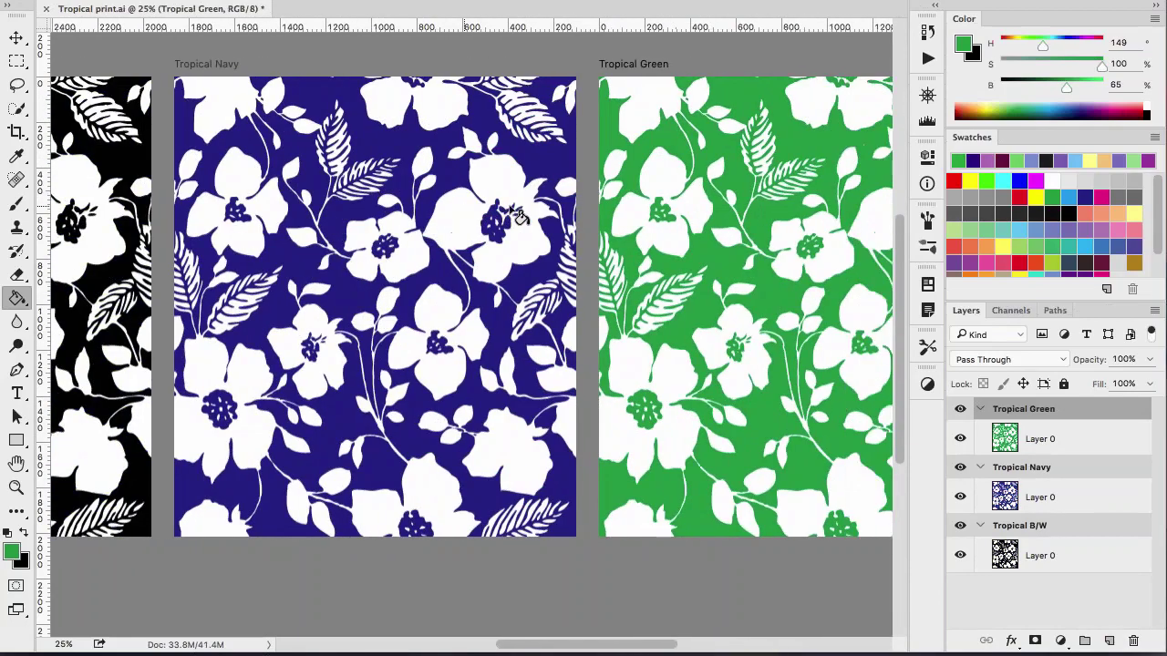
Step: Draw a new artboard about 881 by 962 px beside Tropical Green with the Artboard Tool and add an empty layer to it
scroll(517, 215, "right", 10)
scroll(516, 215, "right", 4)
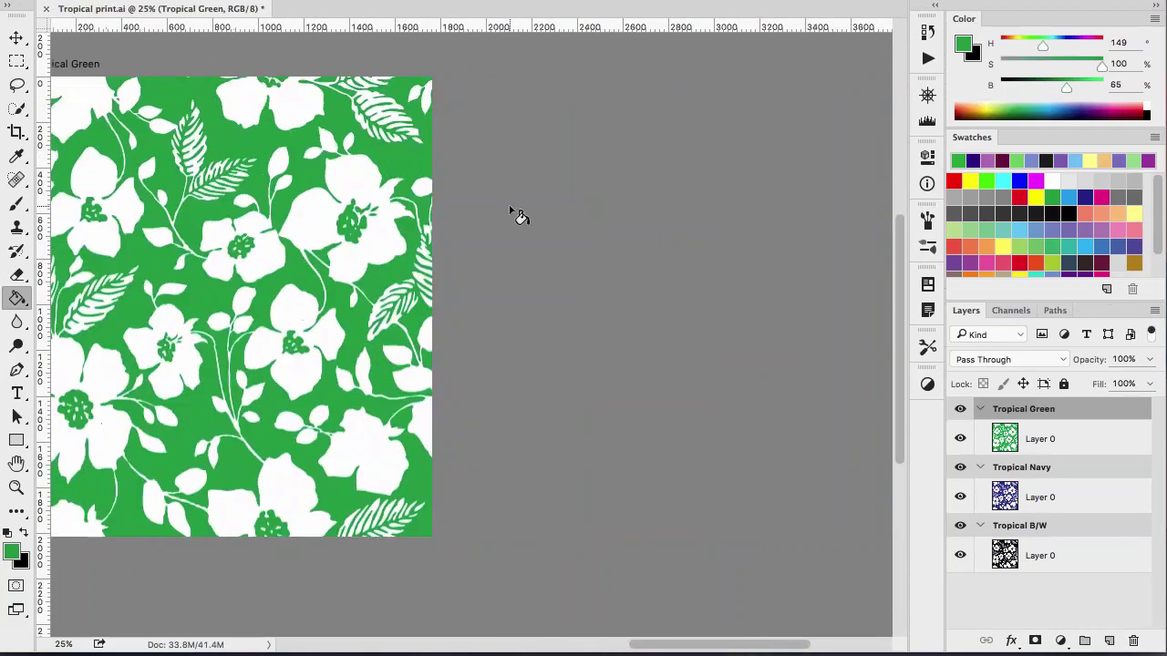
left_click(17, 41)
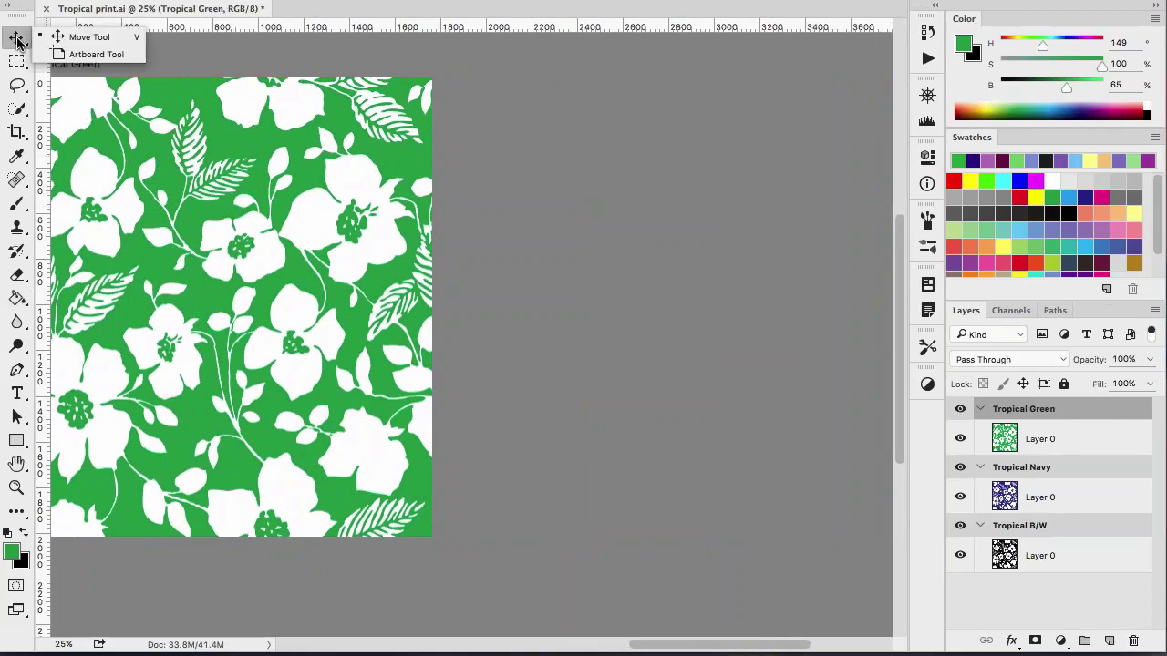
left_click(75, 56)
left_click_drag(525, 82, 727, 298)
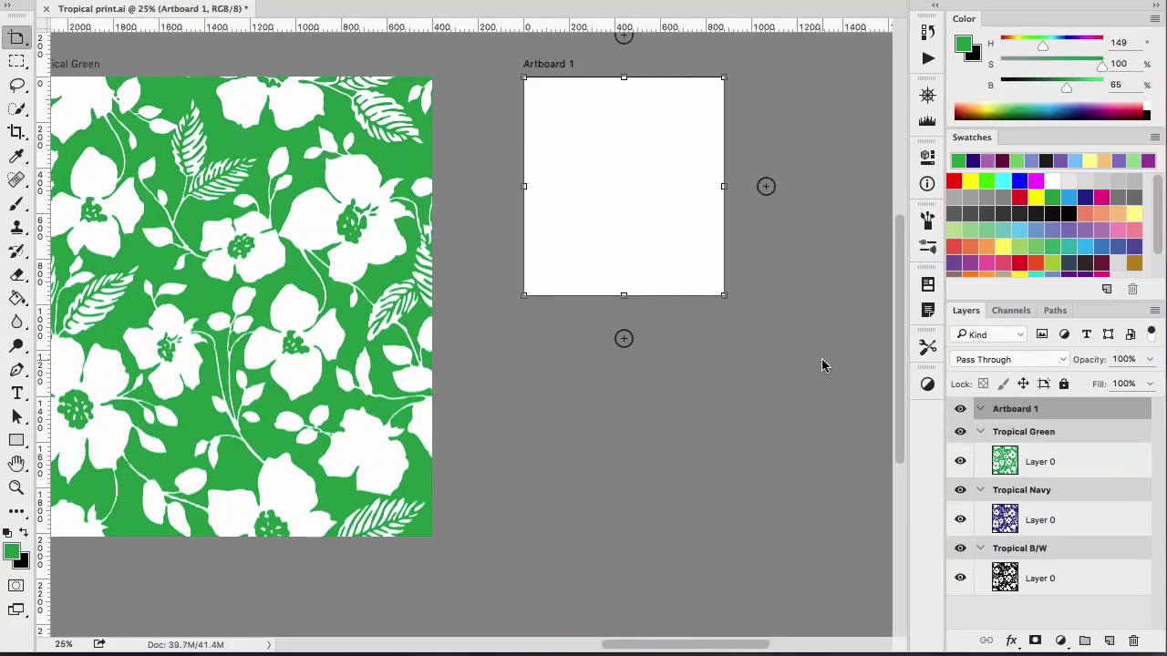
key("super+alt+shift+n")
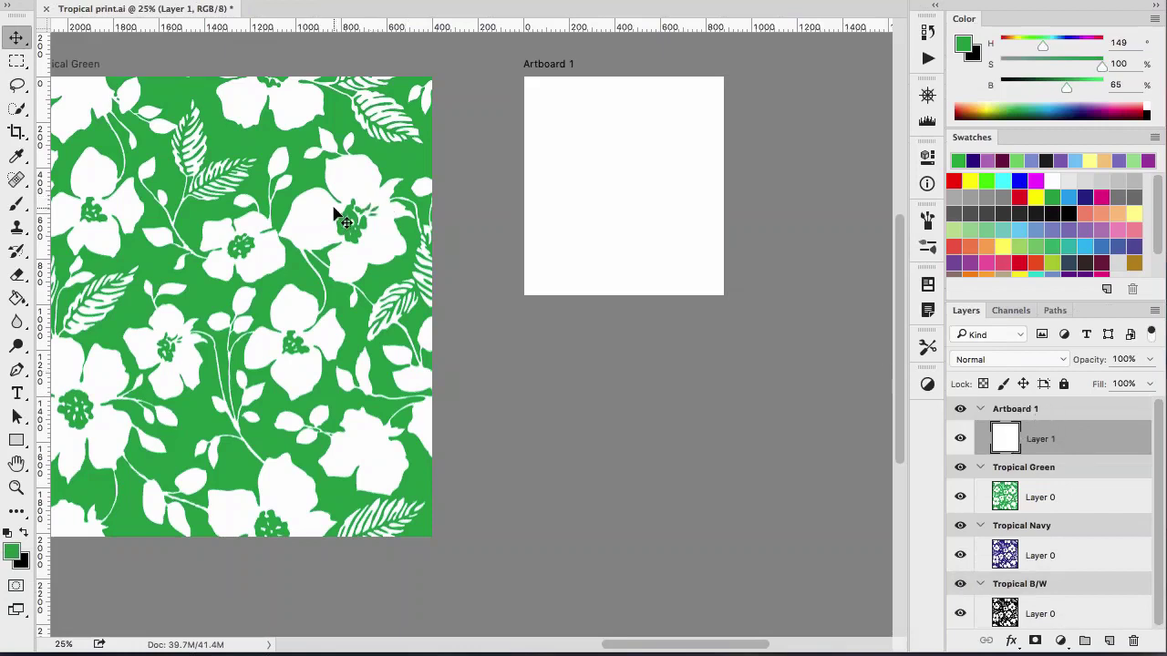
Step: Lasso the small central flower on Tropical Green's Layer 0, copy it and paste it into Artboard 1
key("l")
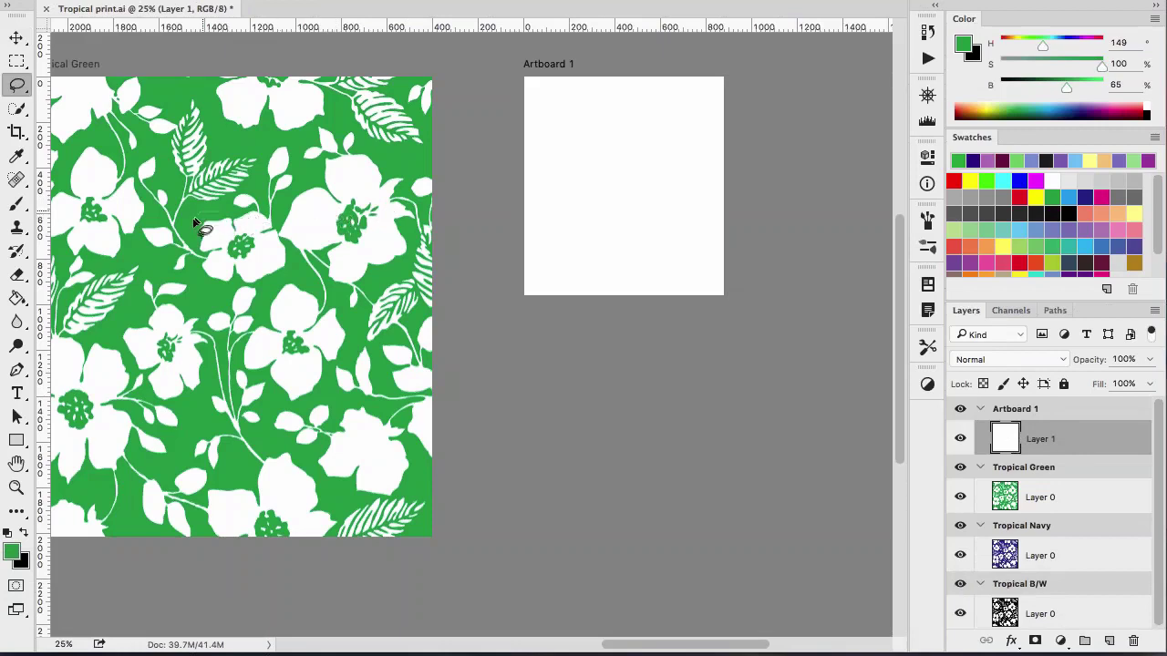
mouse_move(194, 222)
left_mouse_down()
mouse_move(210, 295)
mouse_move(266, 289)
mouse_move(295, 262)
mouse_move(278, 214)
mouse_move(257, 194)
mouse_move(214, 211)
left_mouse_up()
left_click(1086, 499)
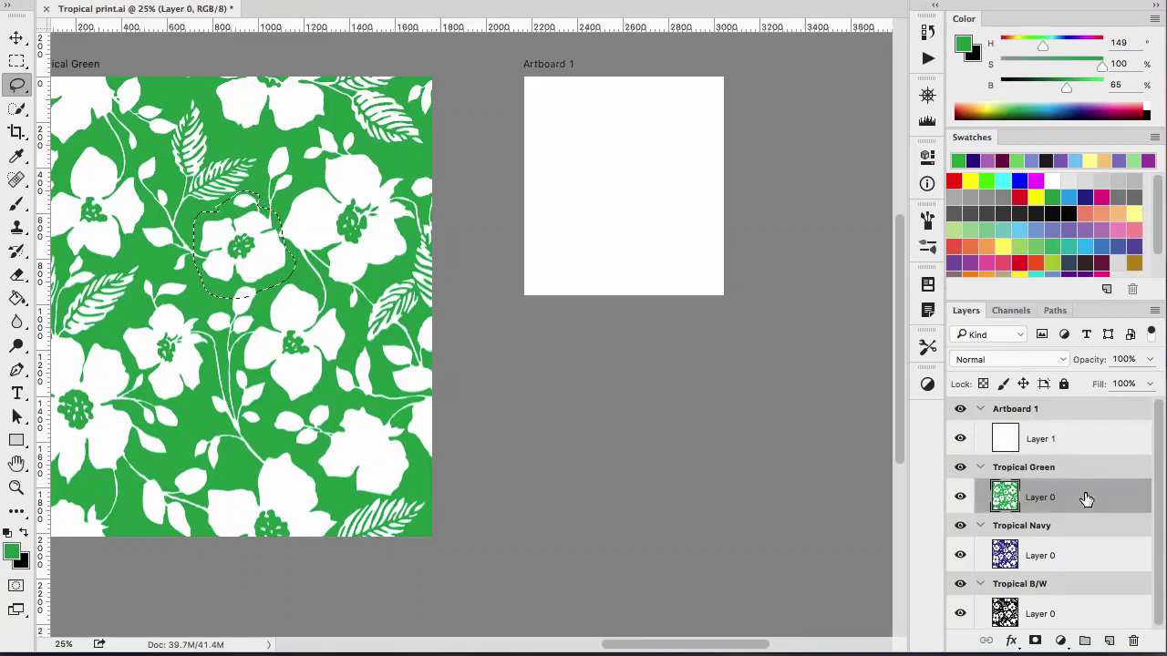
left_click(1062, 438)
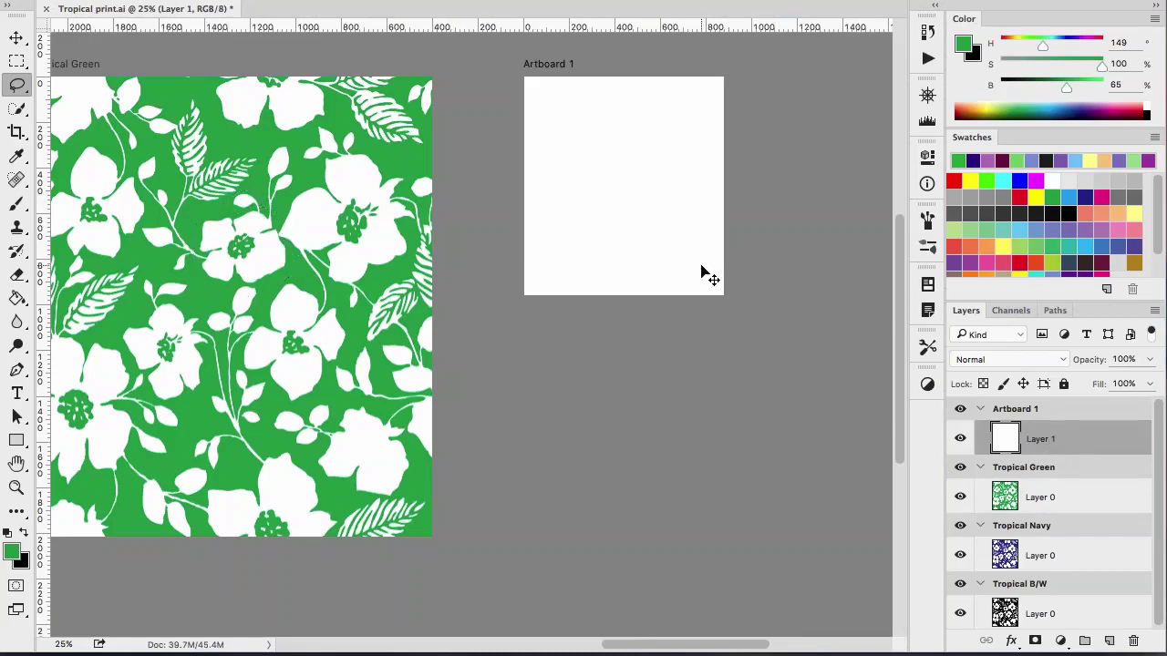
left_click(1012, 412)
key("ctrl+v")
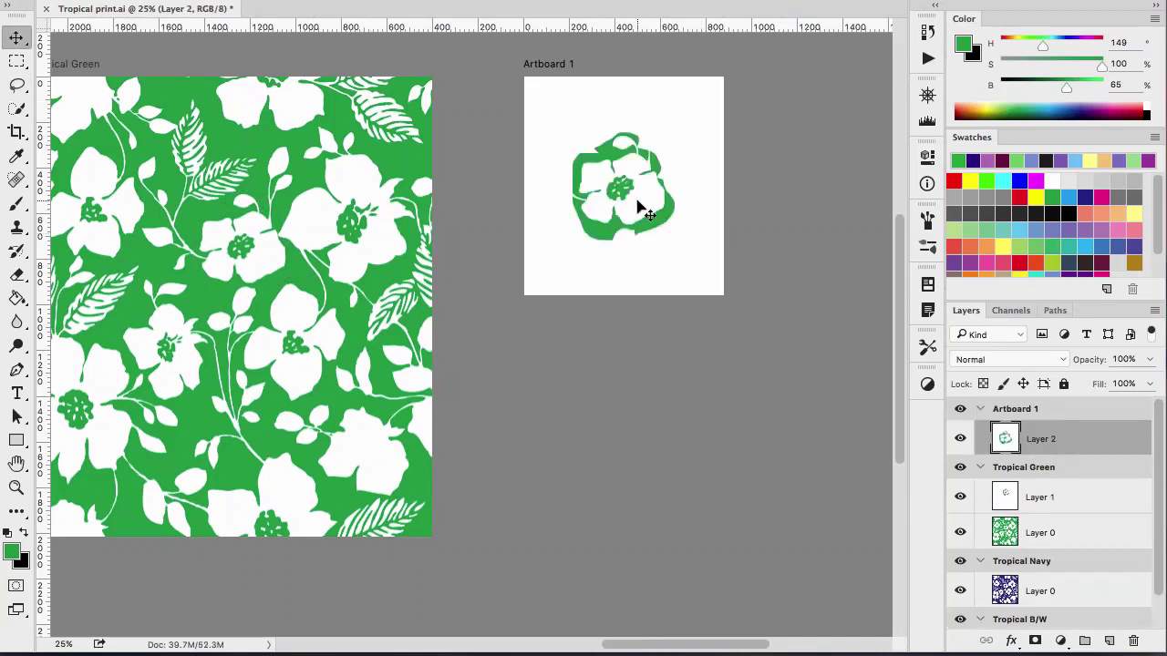
Step: Move the pasted flower toward the upper left of Artboard 1 and place a duplicate at its lower right
left_click_drag(641, 208, 682, 259)
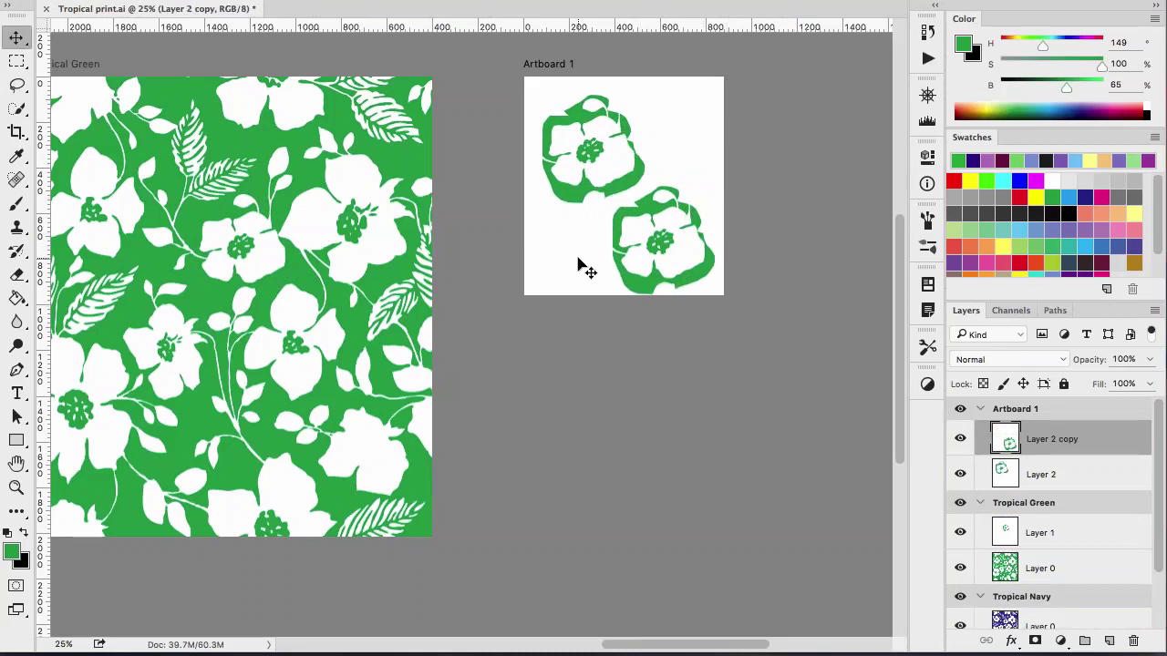
scroll(577, 265, "left", 5)
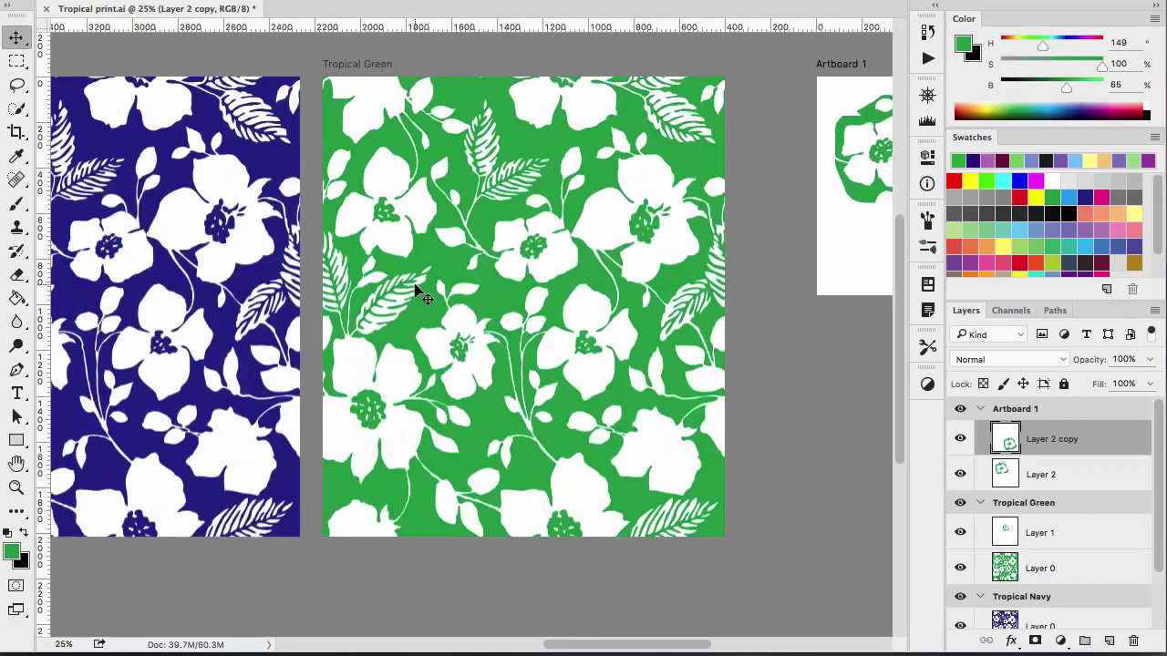
scroll(622, 330, "right", 5)
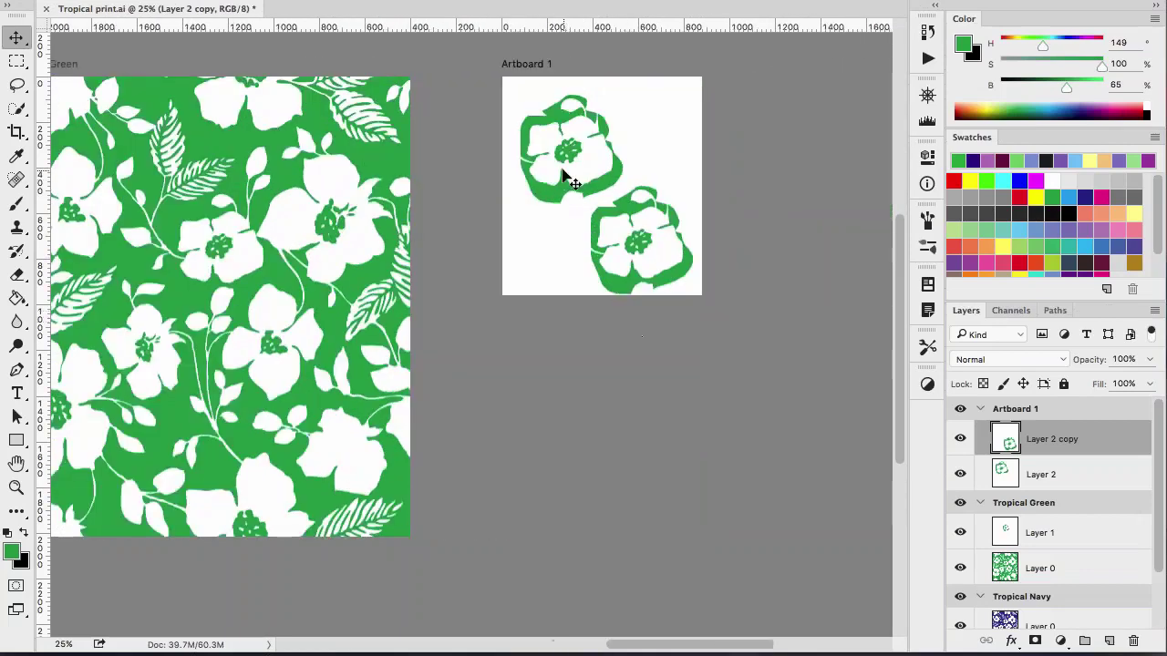
Step: Move the upper flower off Artboard 1 onto the empty canvas and return it to the artboard
left_click(565, 175)
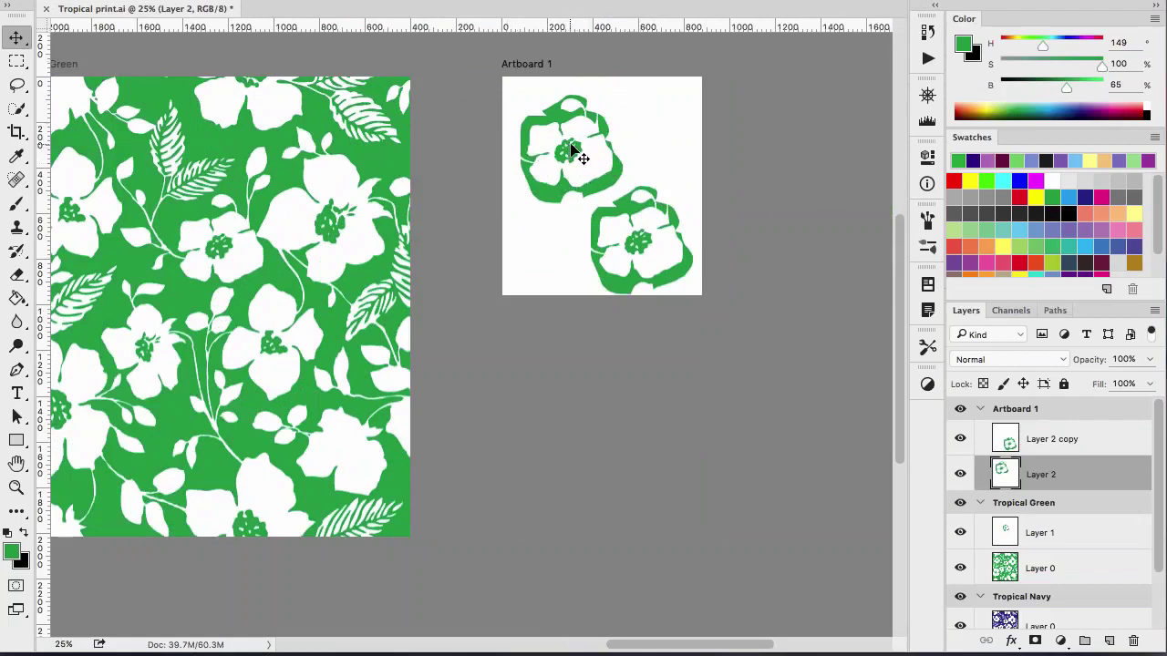
left_click_drag(571, 150, 765, 139)
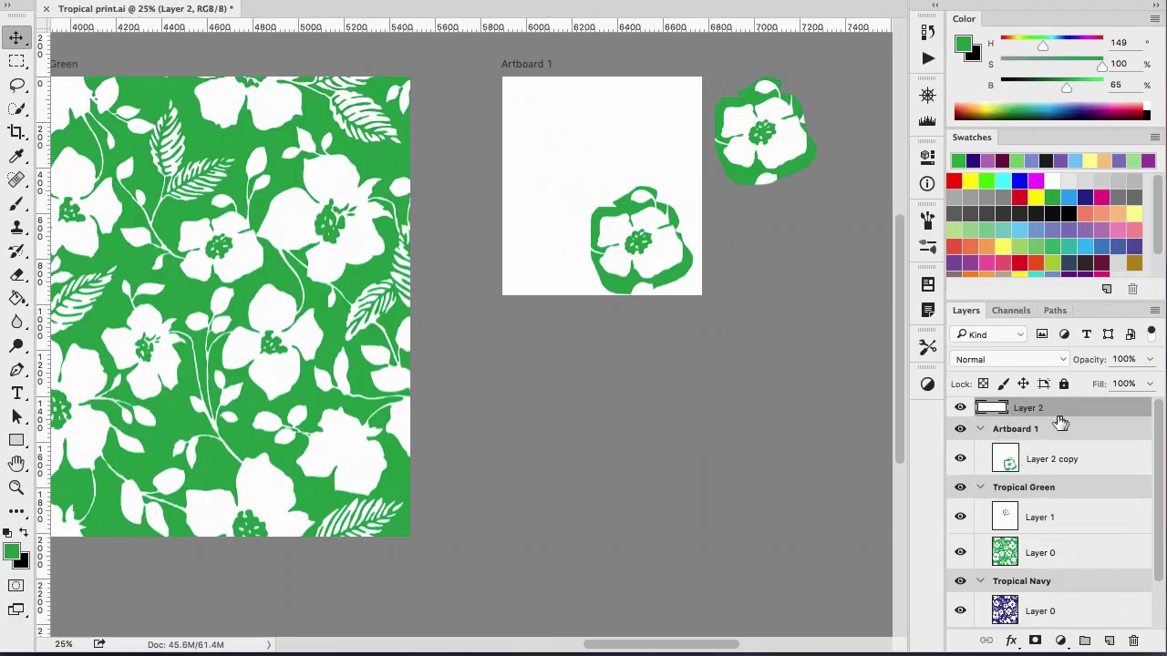
left_click_drag(770, 160, 560, 153)
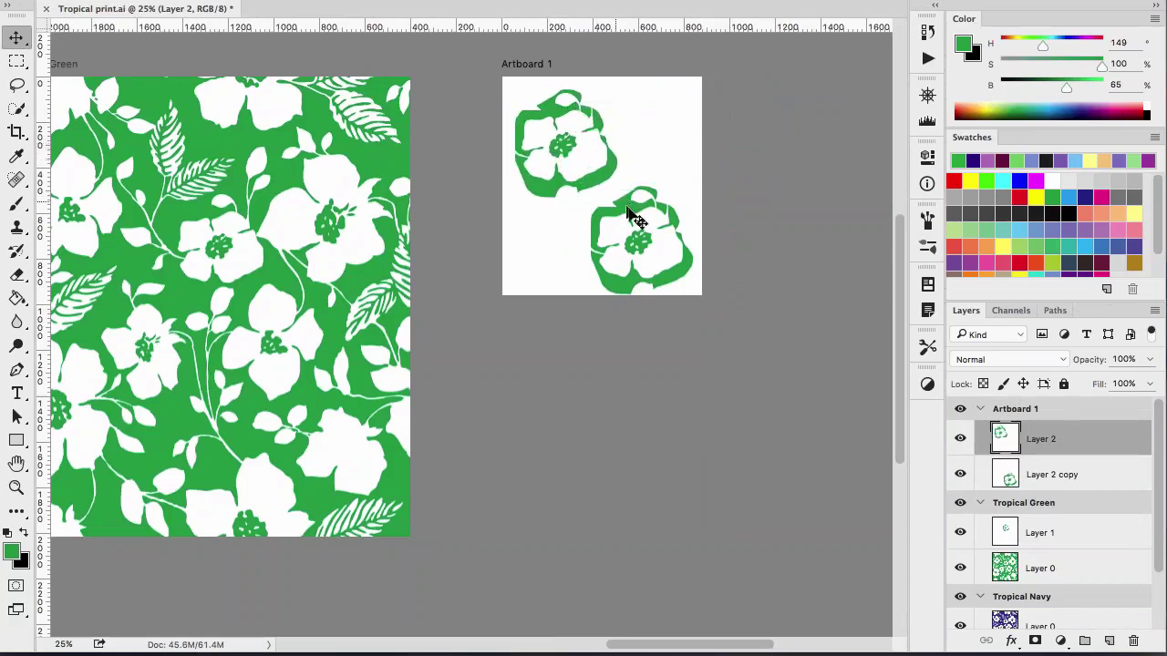
Step: Zoom out to view the three Tropical artboards and Artboard 1 side by side
scroll(563, 236, "left", 5)
scroll(562, 232, "left", 7)
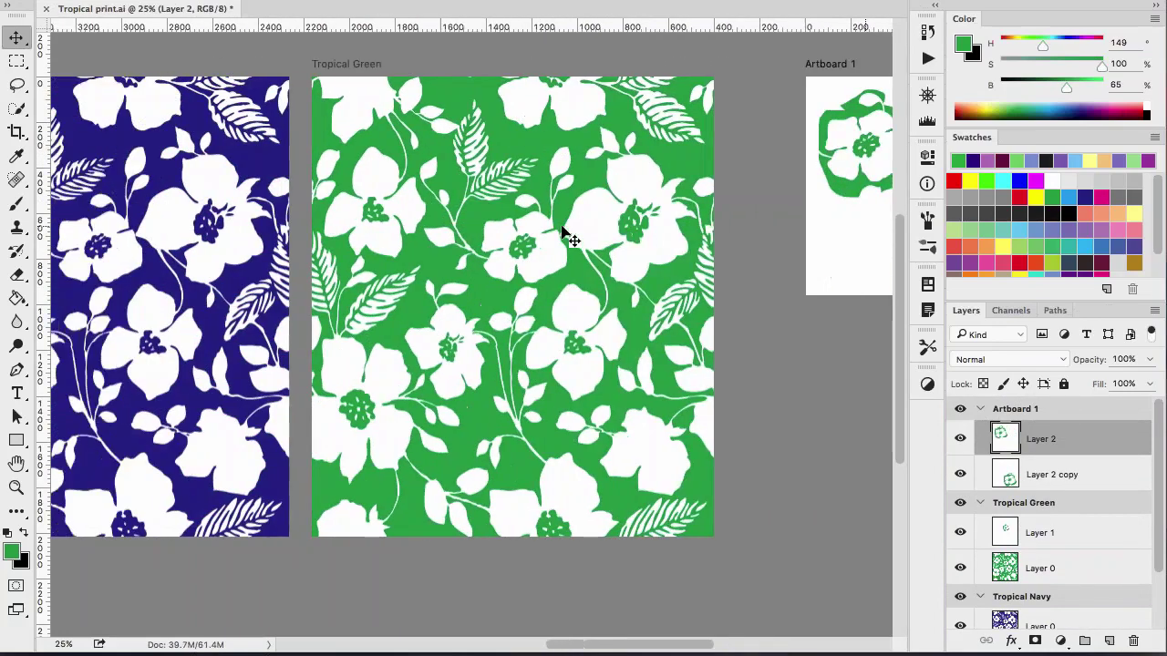
scroll(570, 237, "down", 4)
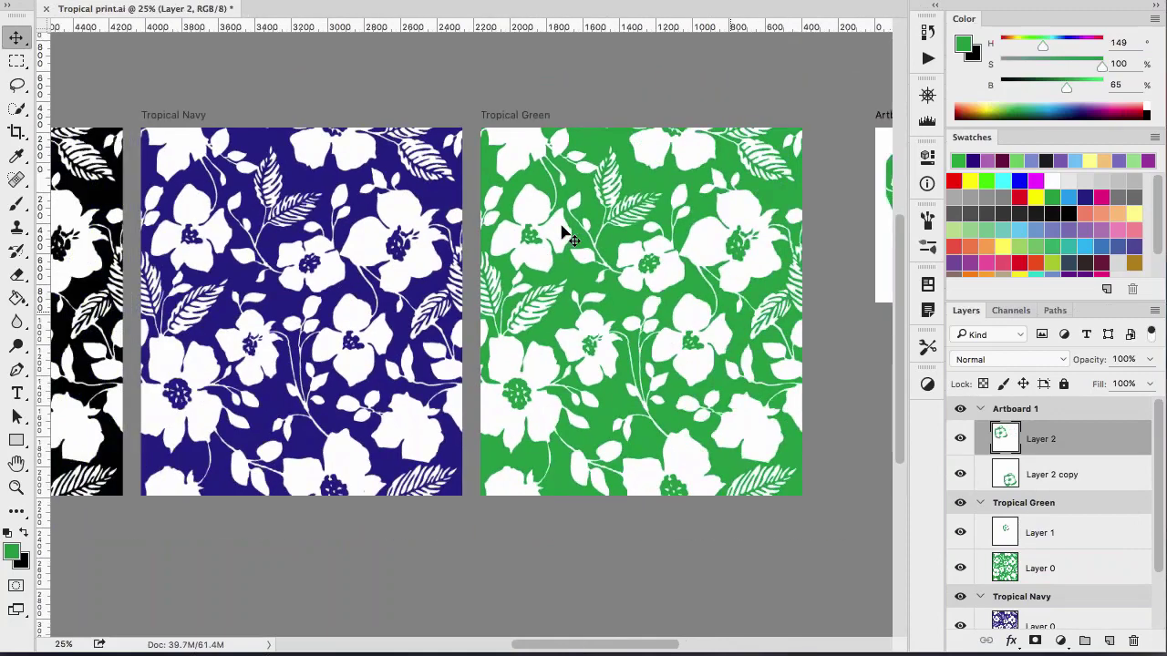
scroll(570, 237, "left", 2)
scroll(569, 237, "down", 1)
scroll(570, 237, "down", 2)
scroll(570, 237, "right", 2)
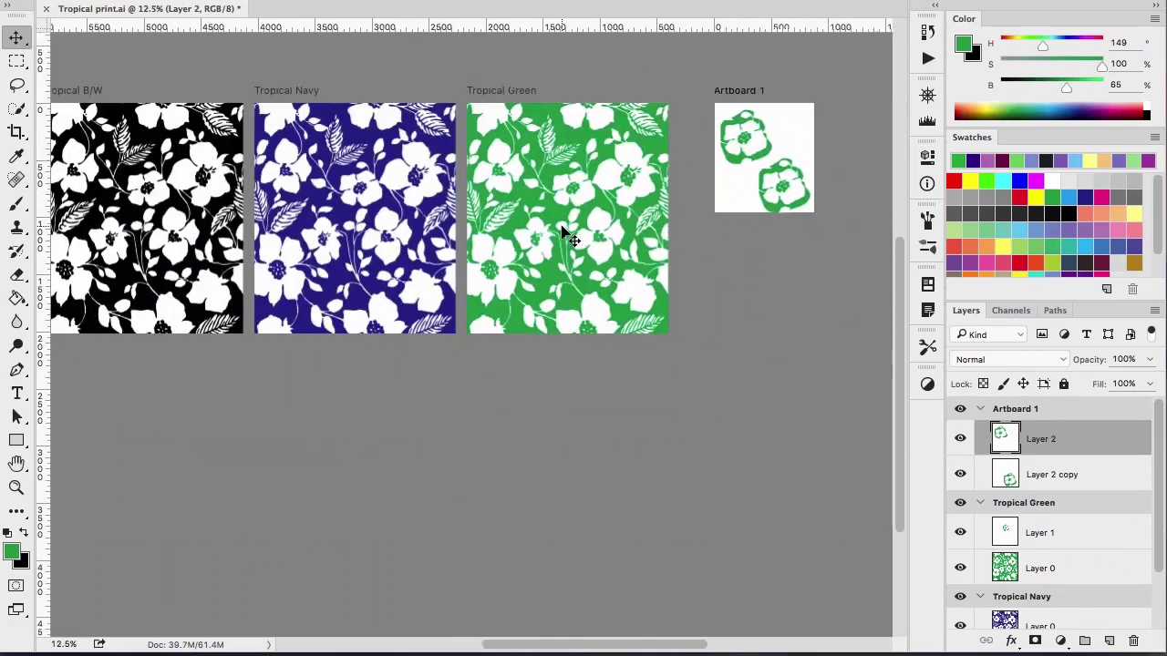
scroll(571, 237, "left", 2)
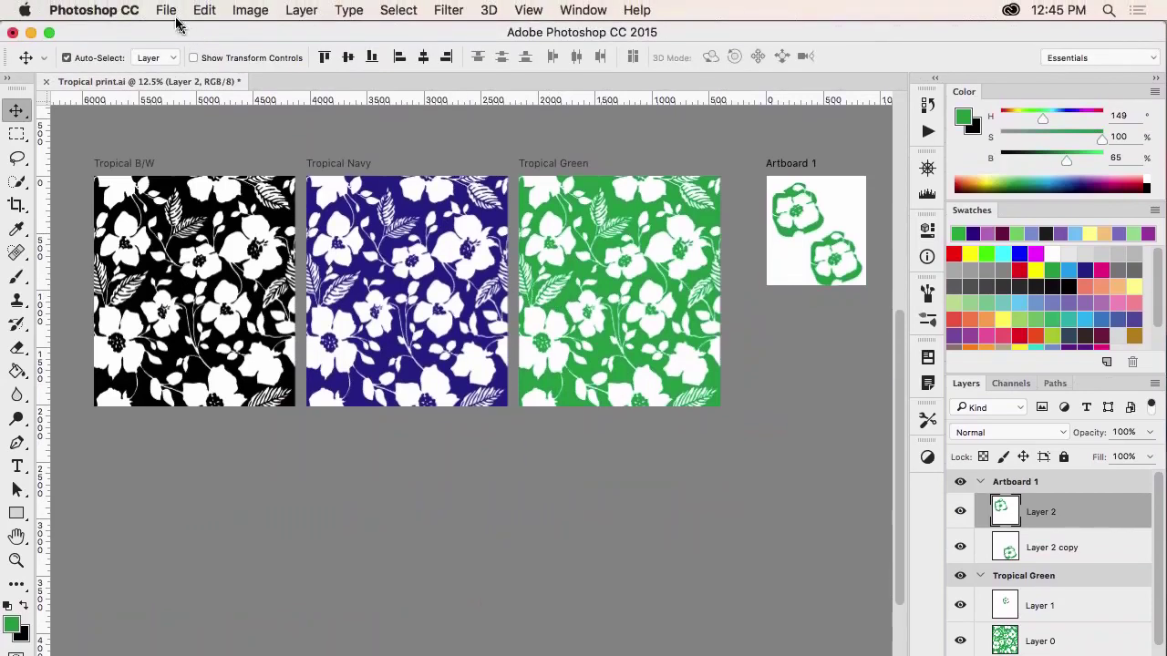
Step: Open the Export As settings for the document's artboards and choose PNG as the file format
left_click(167, 10)
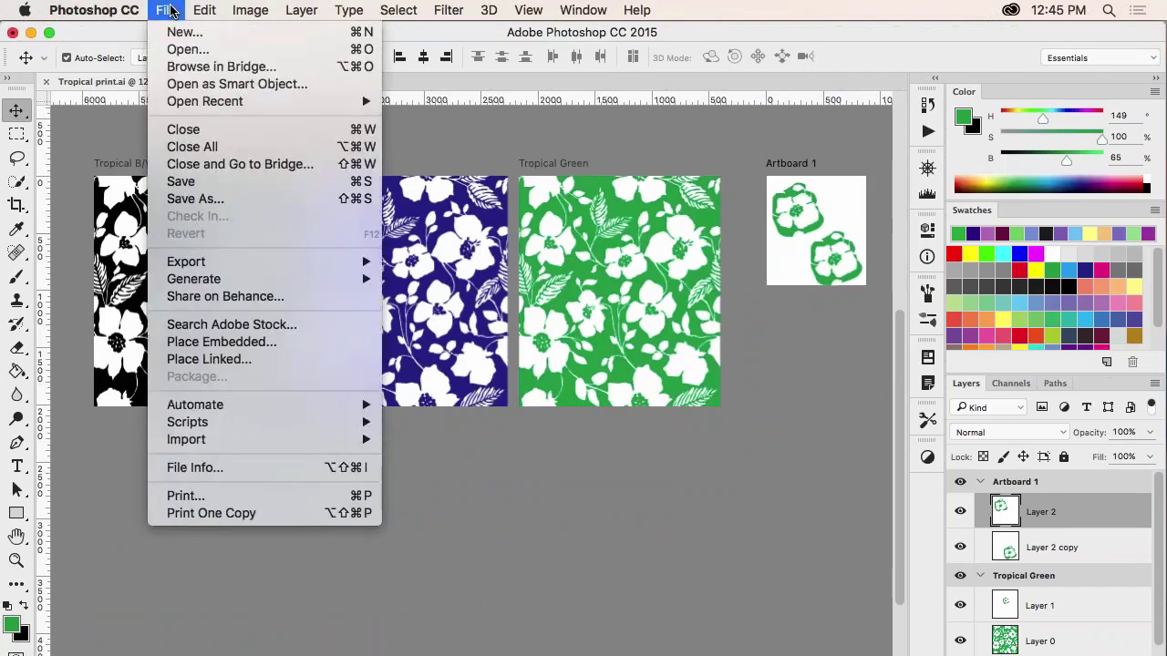
mouse_move(227, 267)
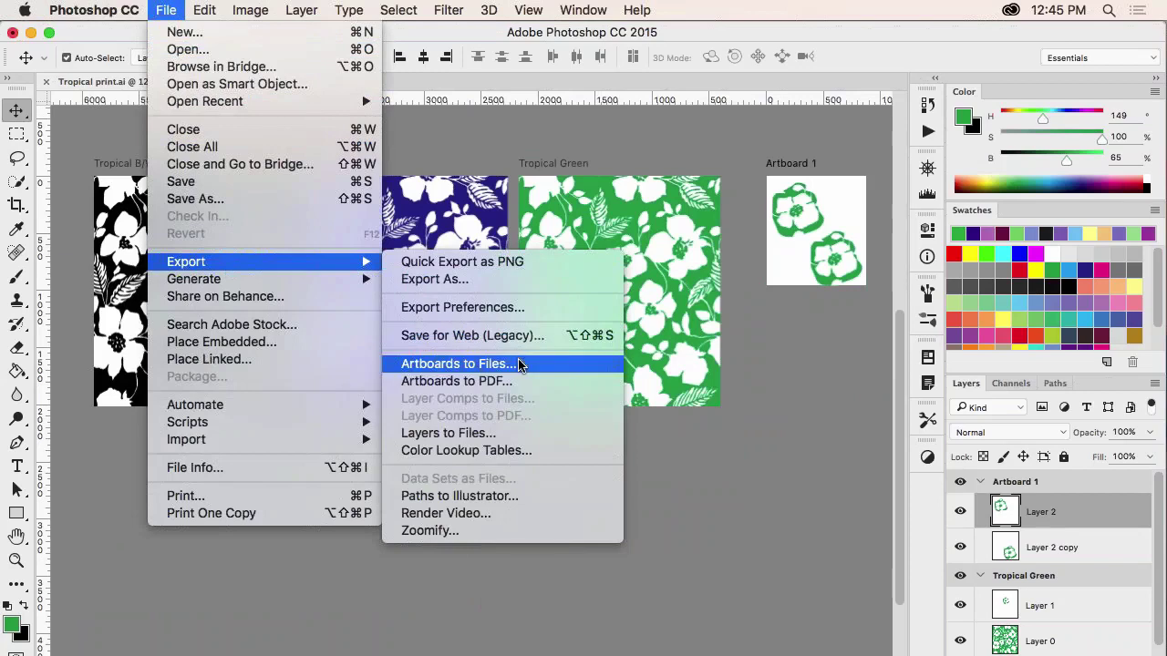
left_click(511, 280)
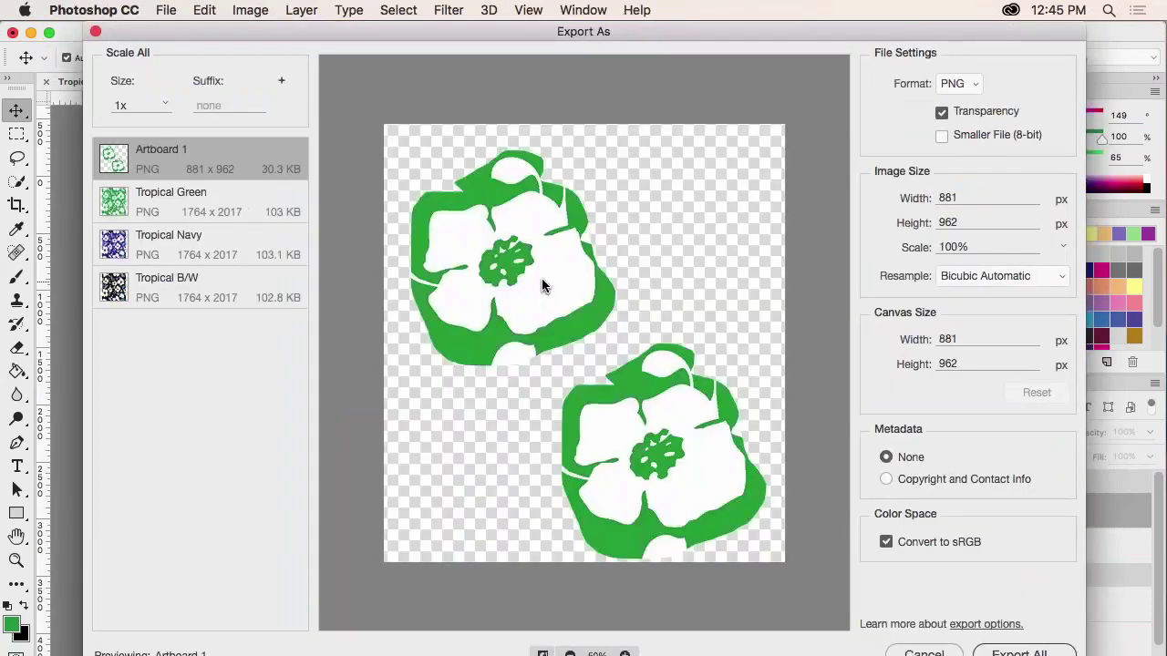
left_click(968, 84)
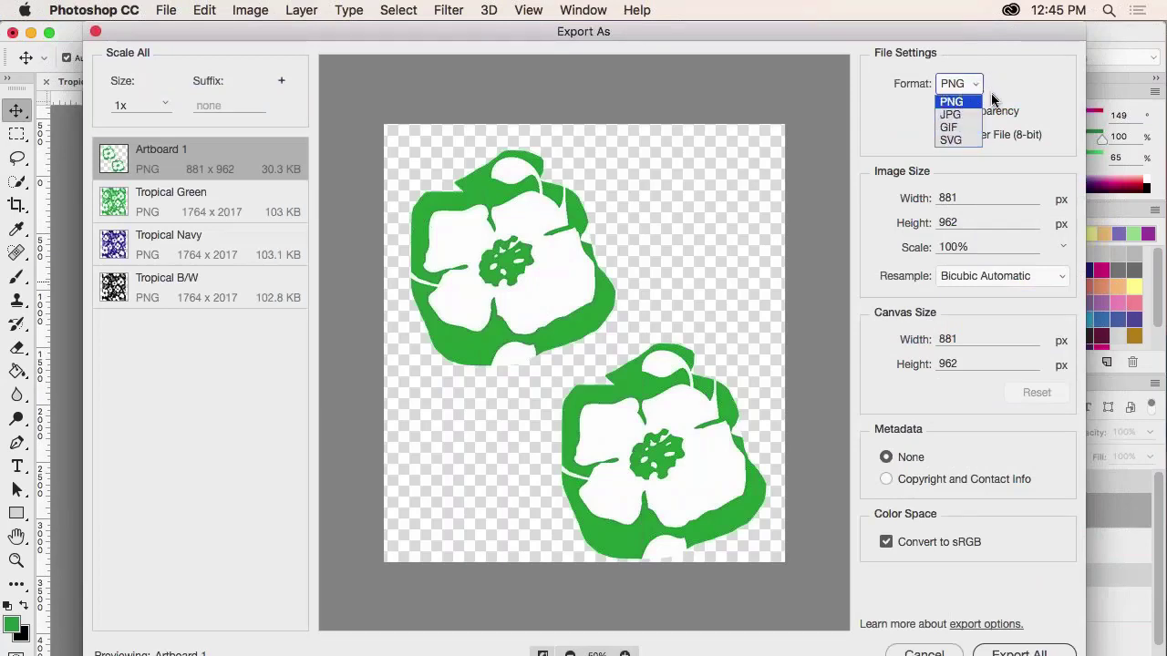
left_click(974, 102)
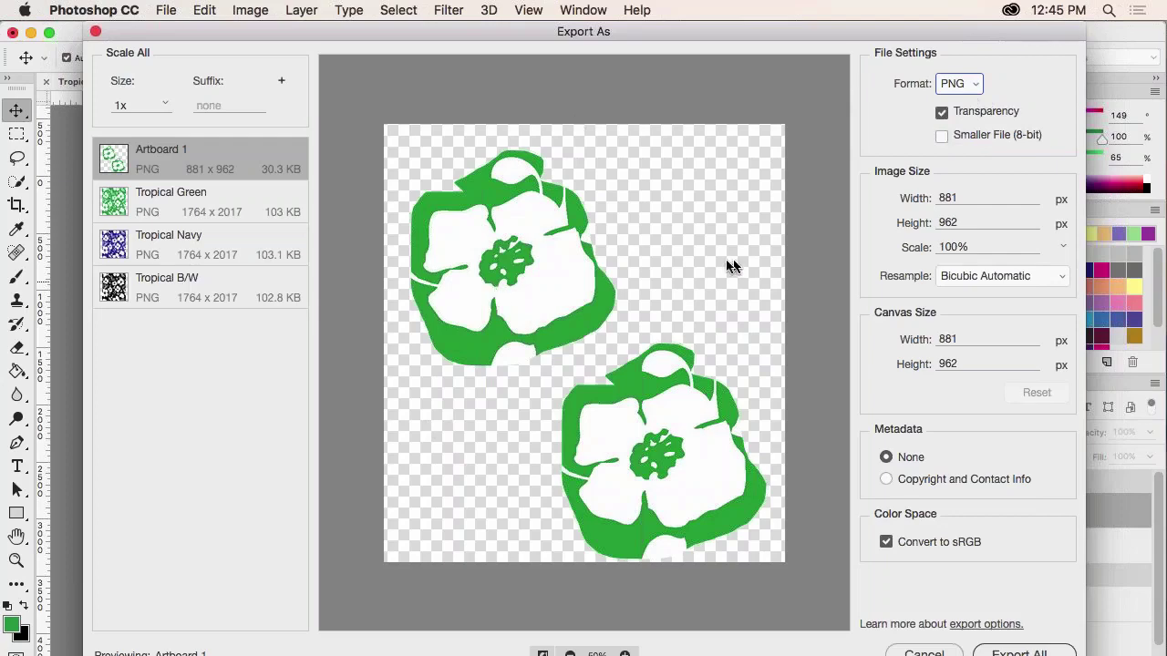
Step: Preview the Tropical Green, Tropical Navy and Tropical B/W exports and look through the available export sizes
left_click(202, 210)
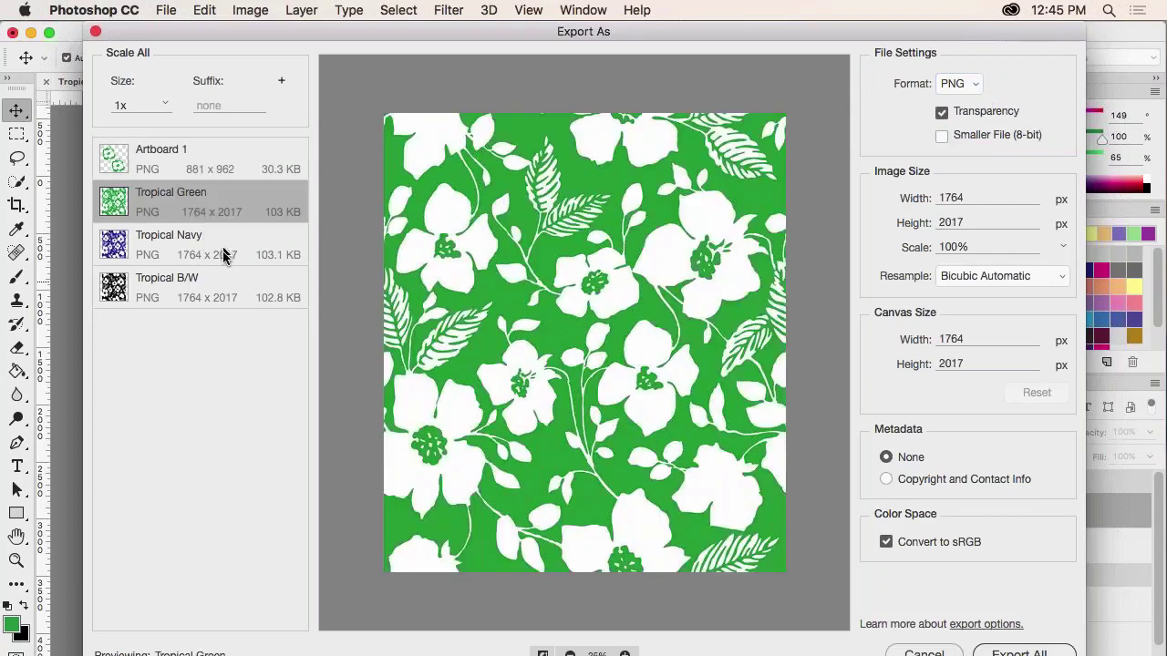
left_click(224, 252)
left_click(232, 294)
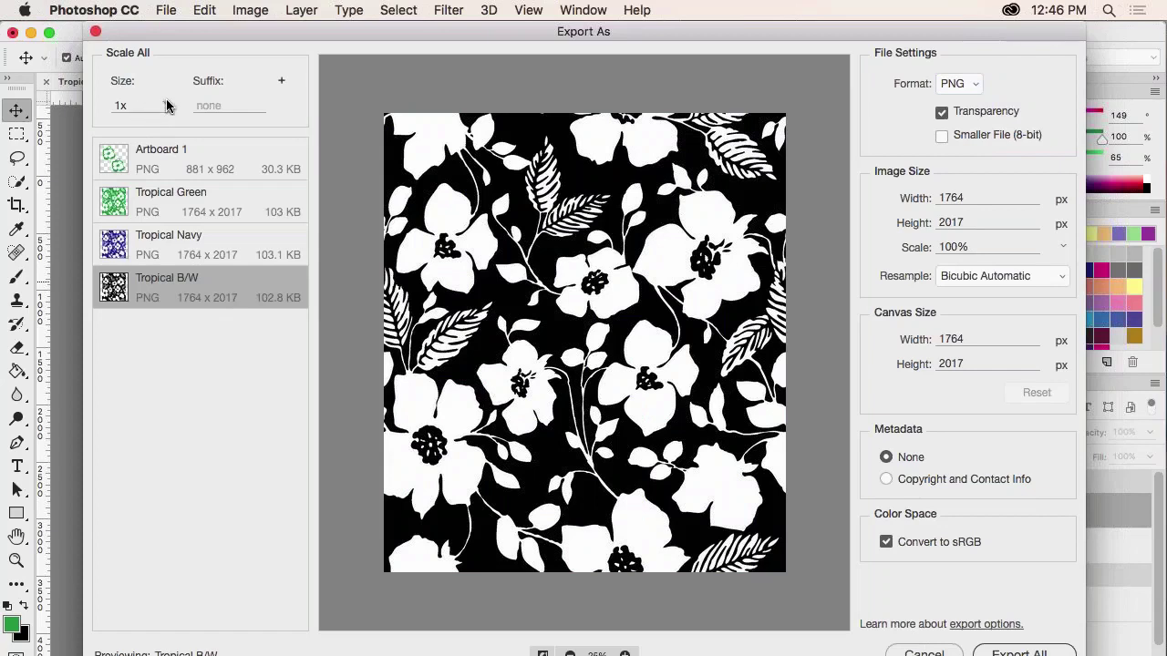
left_click(165, 104)
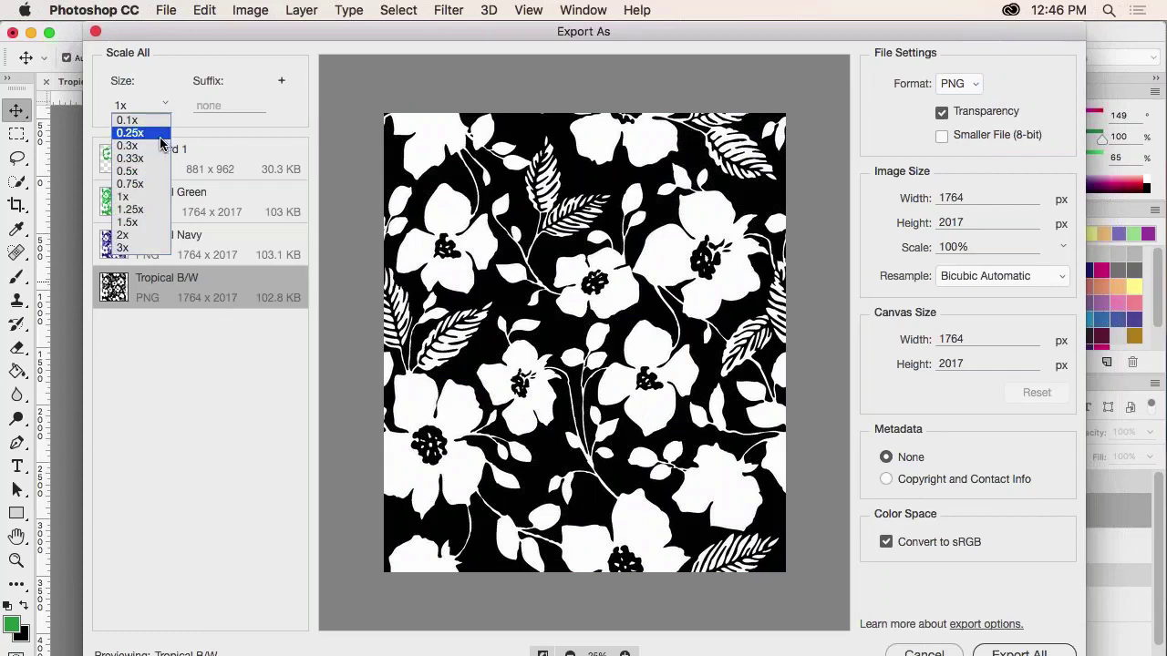
left_click(256, 87)
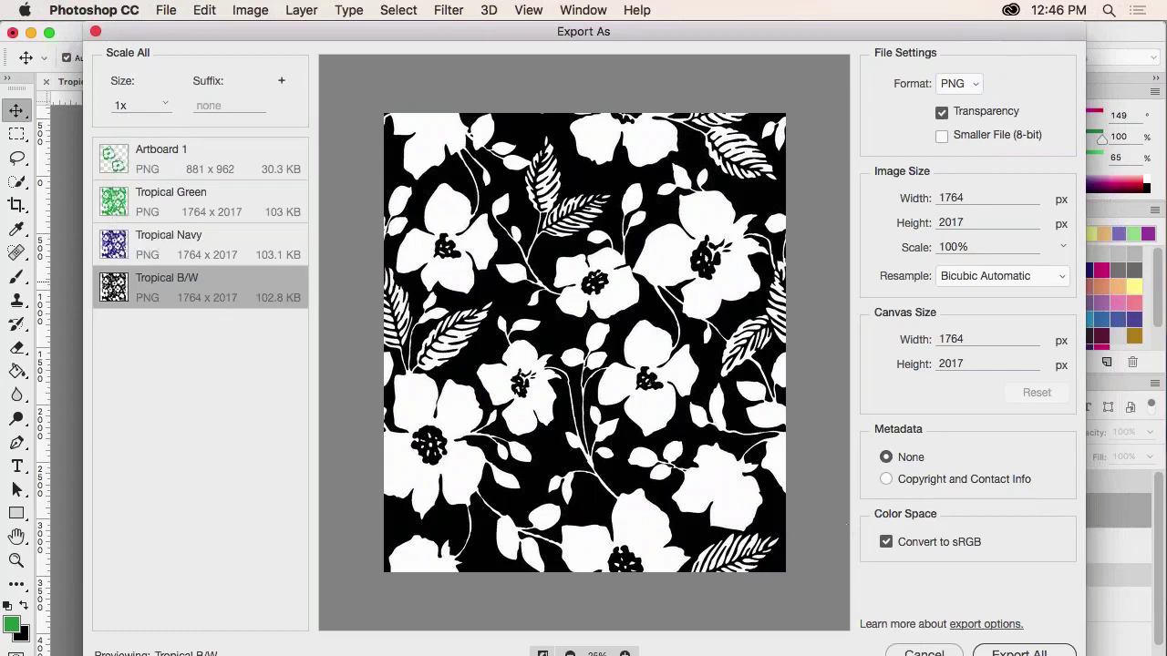
Step: Export all artboards as PNG files to the Desktop
left_click(1039, 653)
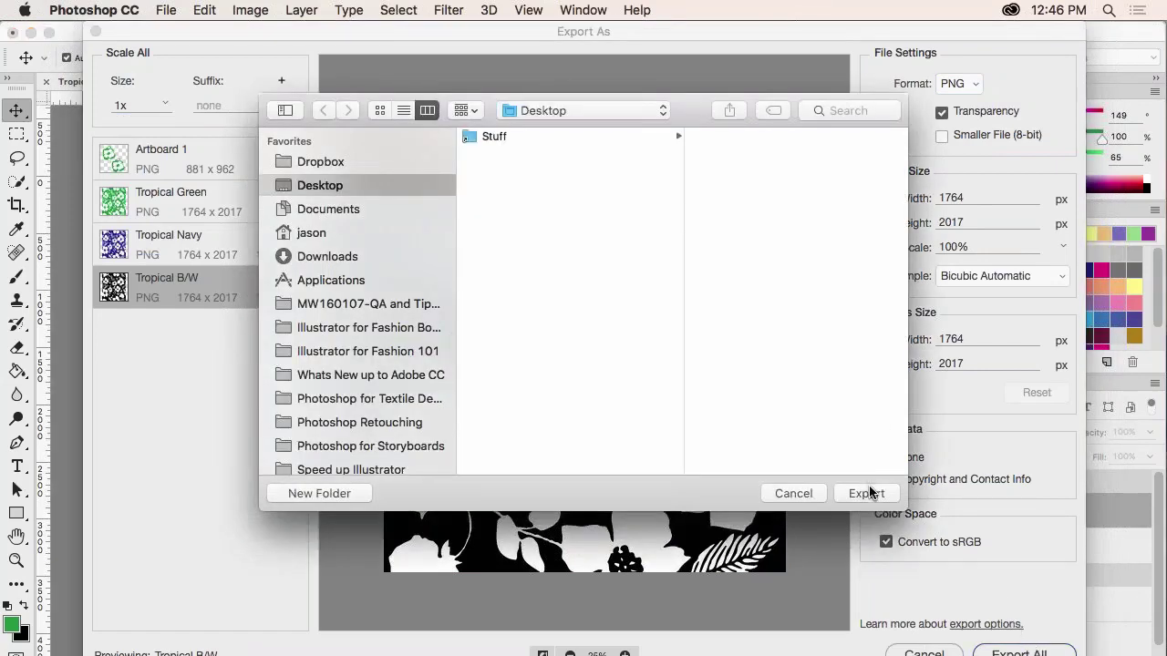
left_click(868, 493)
Step: Switch to Finder and inspect the exported Tropical PNG files on the Desktop, viewing Tropical Green.png in Quick Look
key("super+Tab")
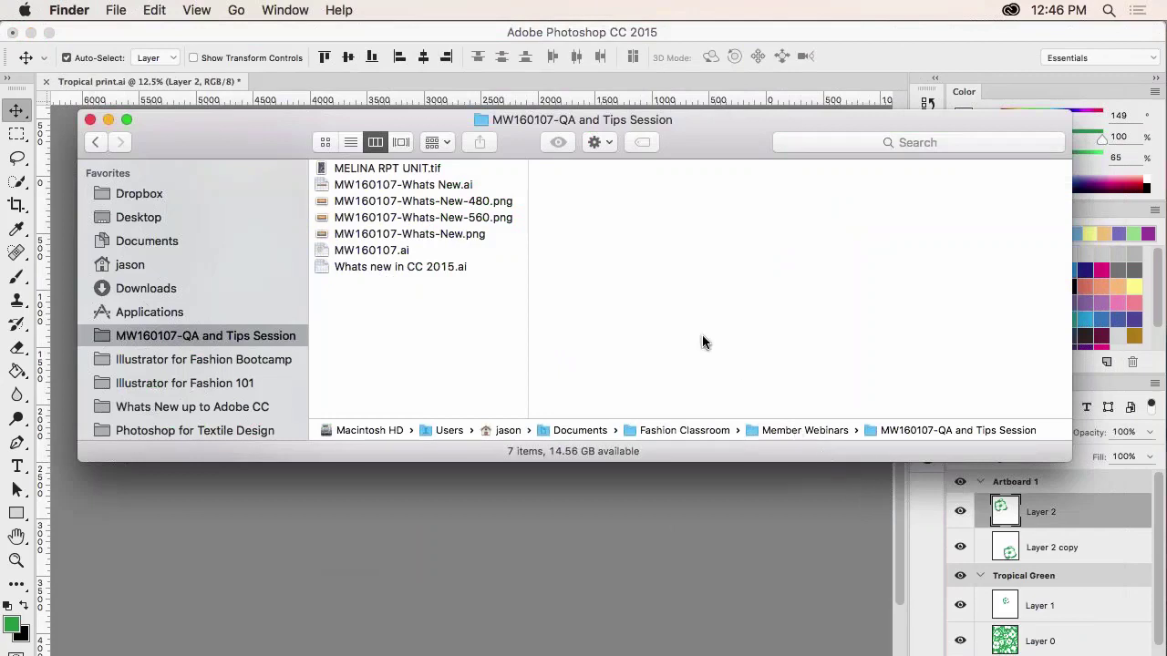
key("super+shift+d")
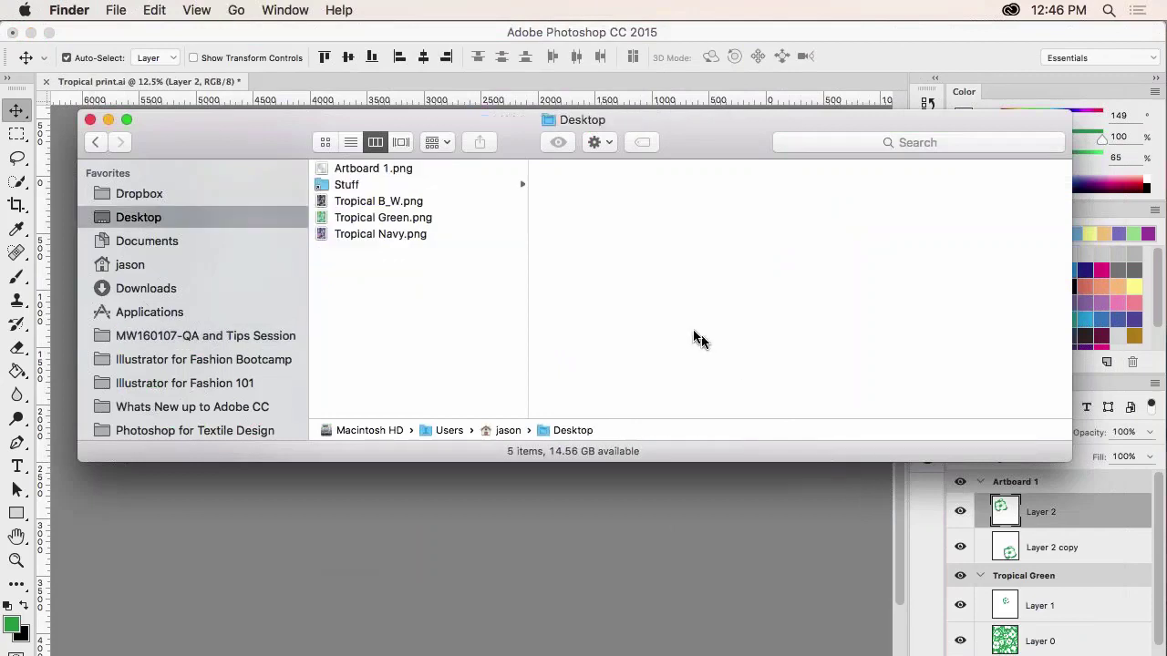
left_click(423, 204)
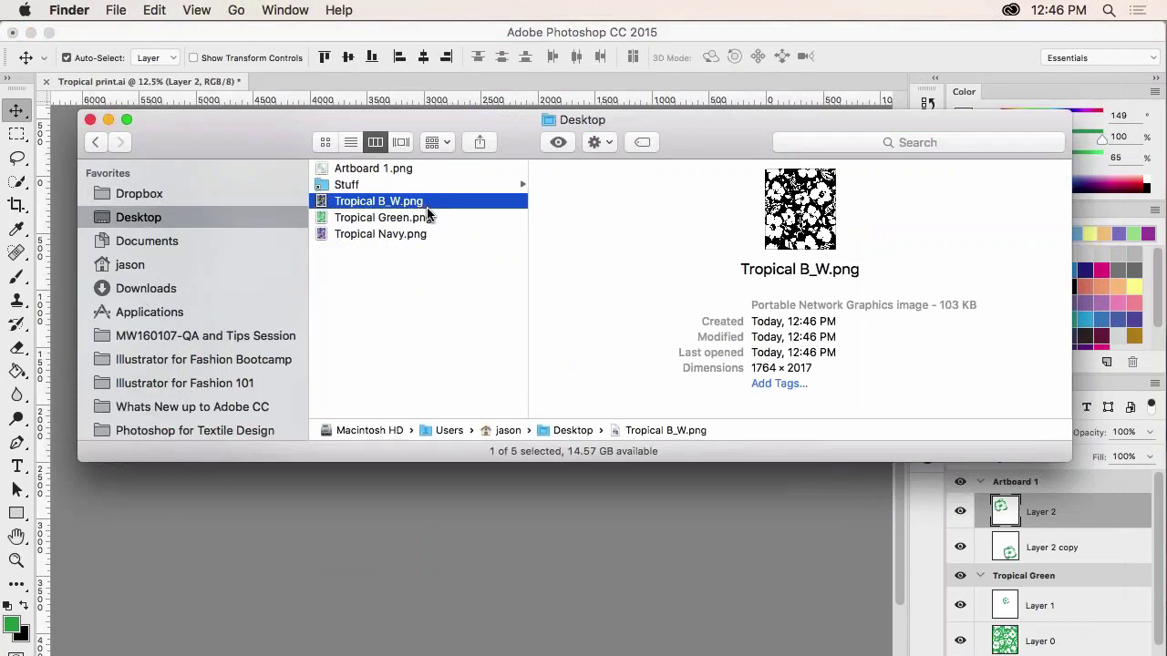
left_click(428, 212)
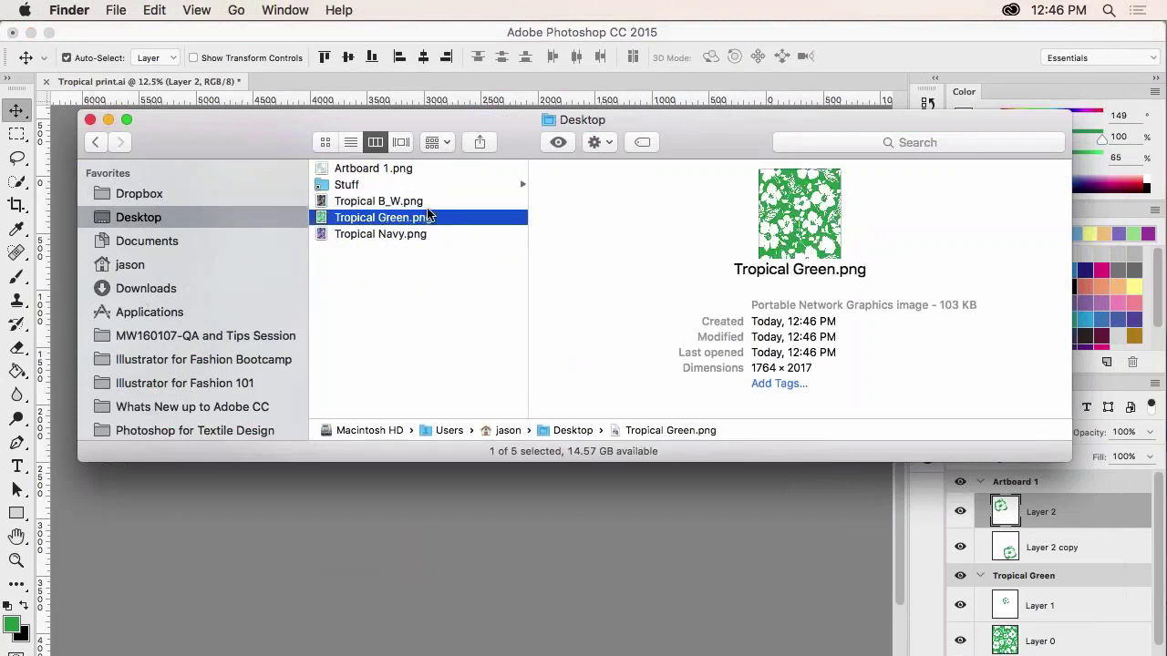
key("Down")
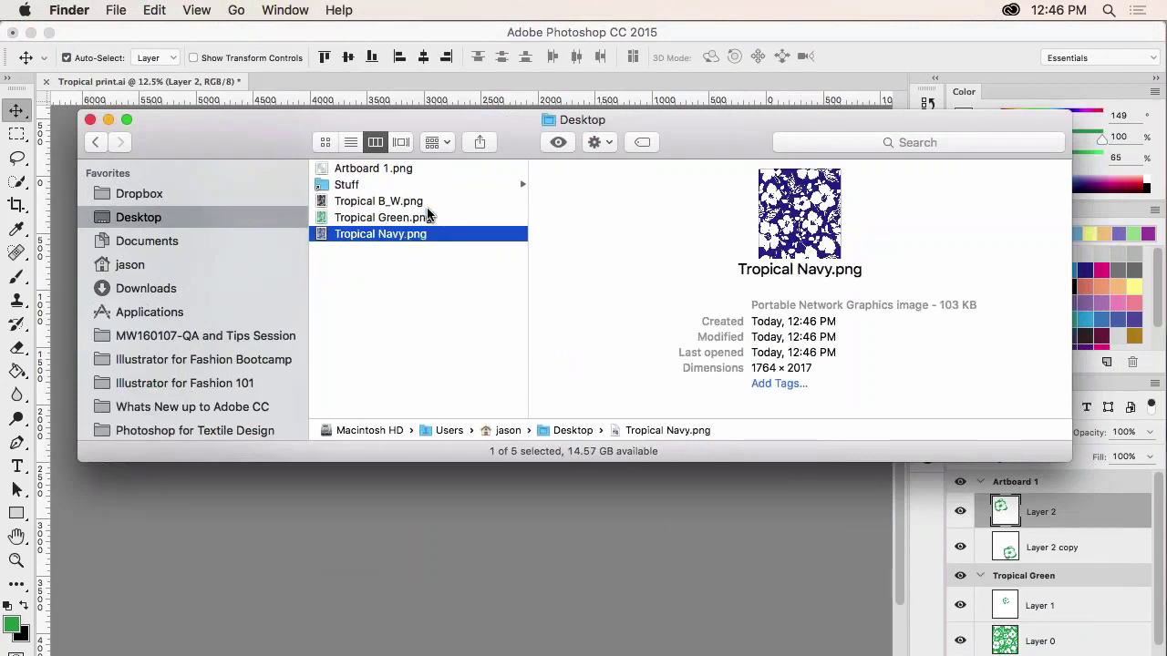
key("Up")
key("space")
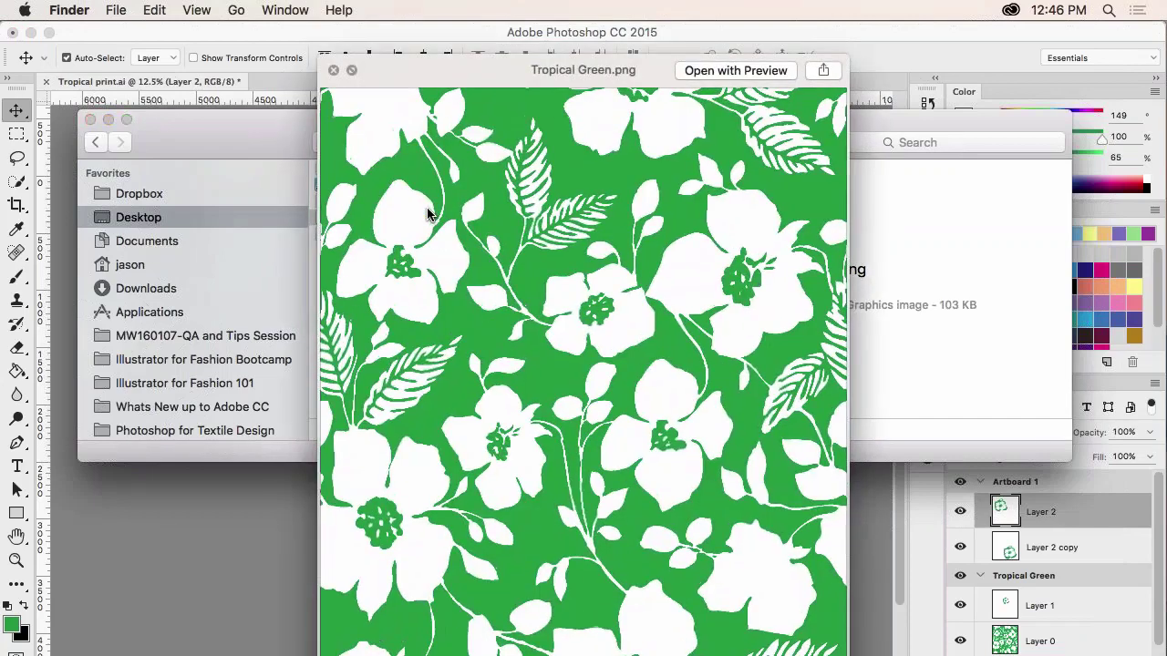
key("space")
key("Up")
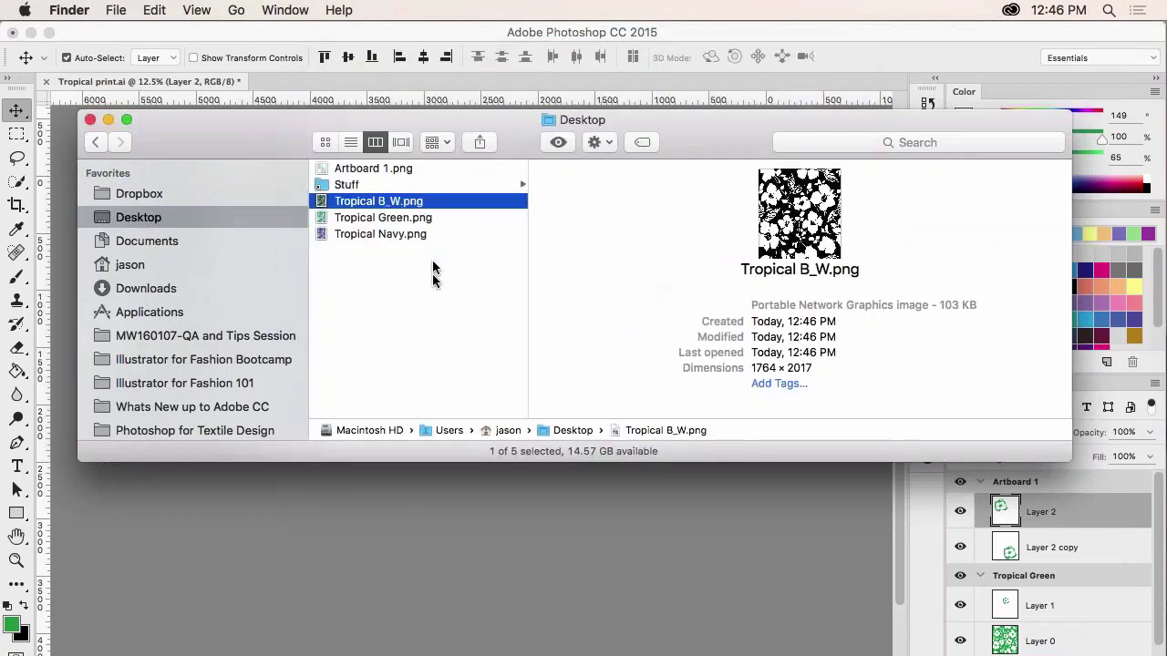
Step: Switch back to Photoshop, open the print settings for the artboard document and enable Print Selected Area
left_click(434, 292)
left_click(510, 488)
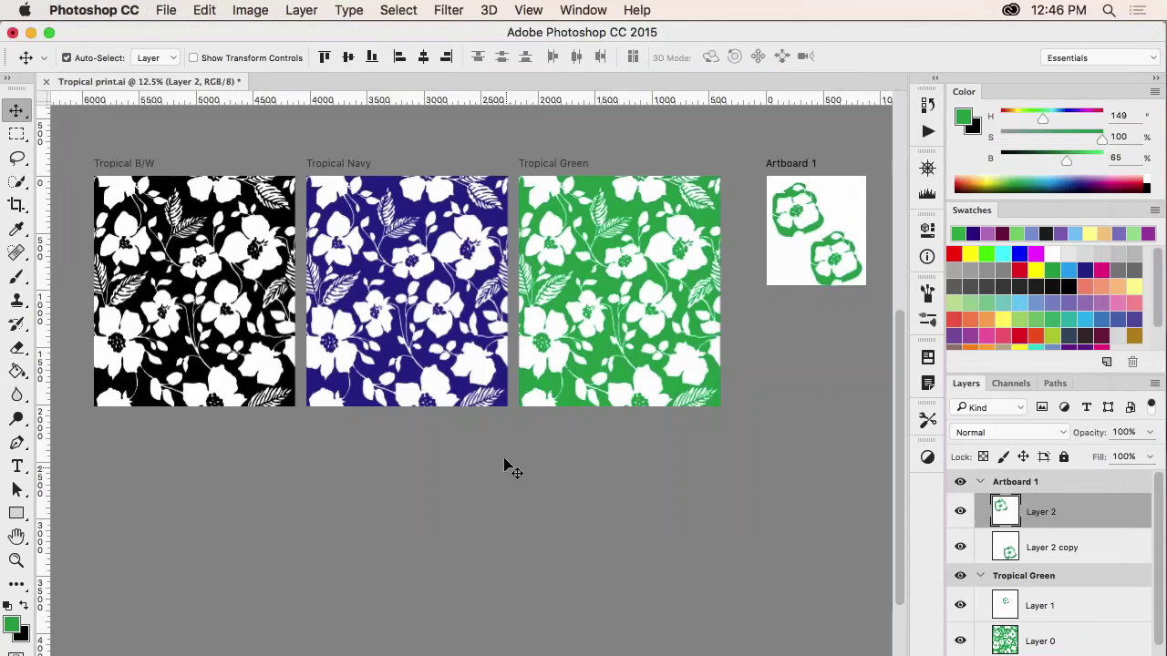
key("super+p")
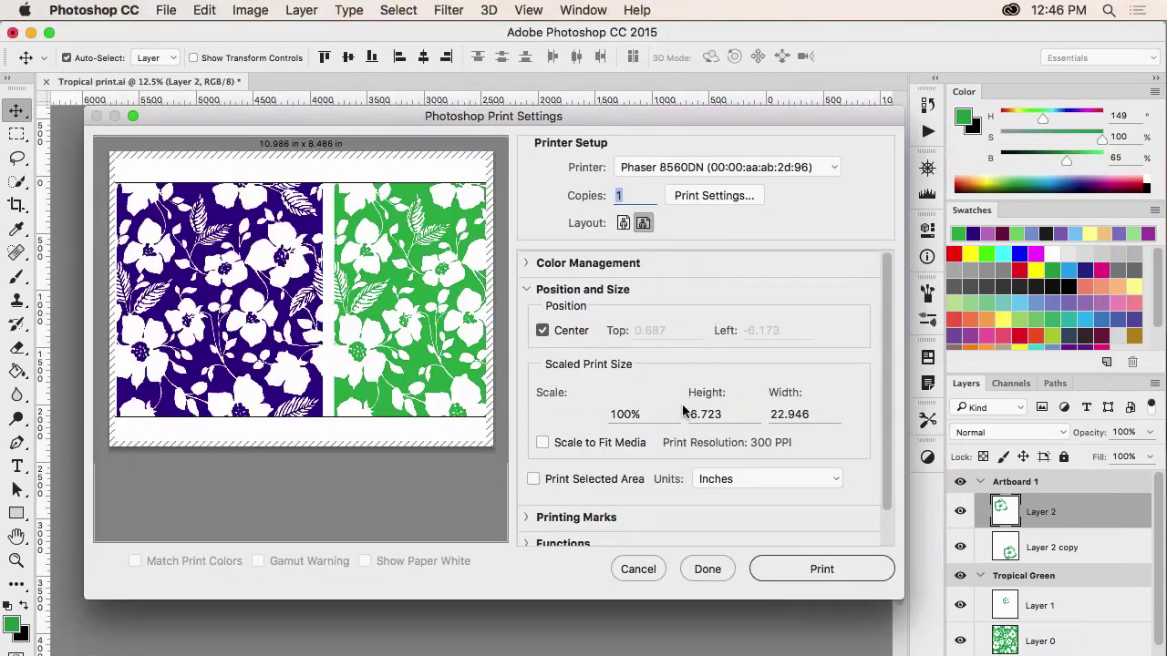
left_click(832, 480)
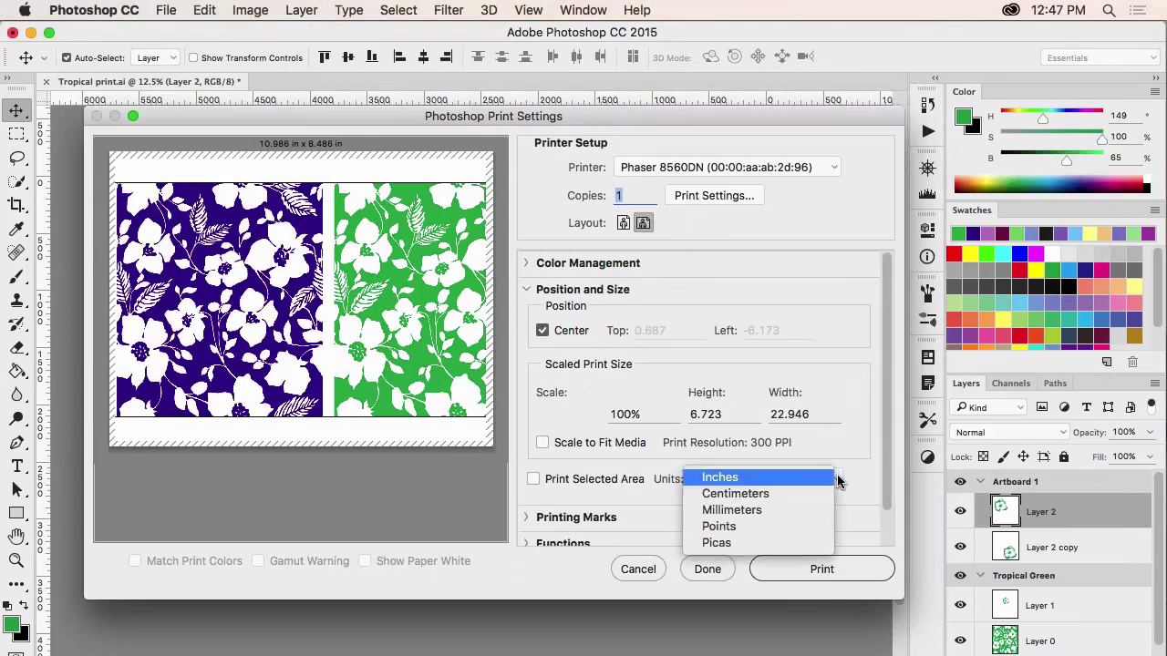
left_click(892, 467)
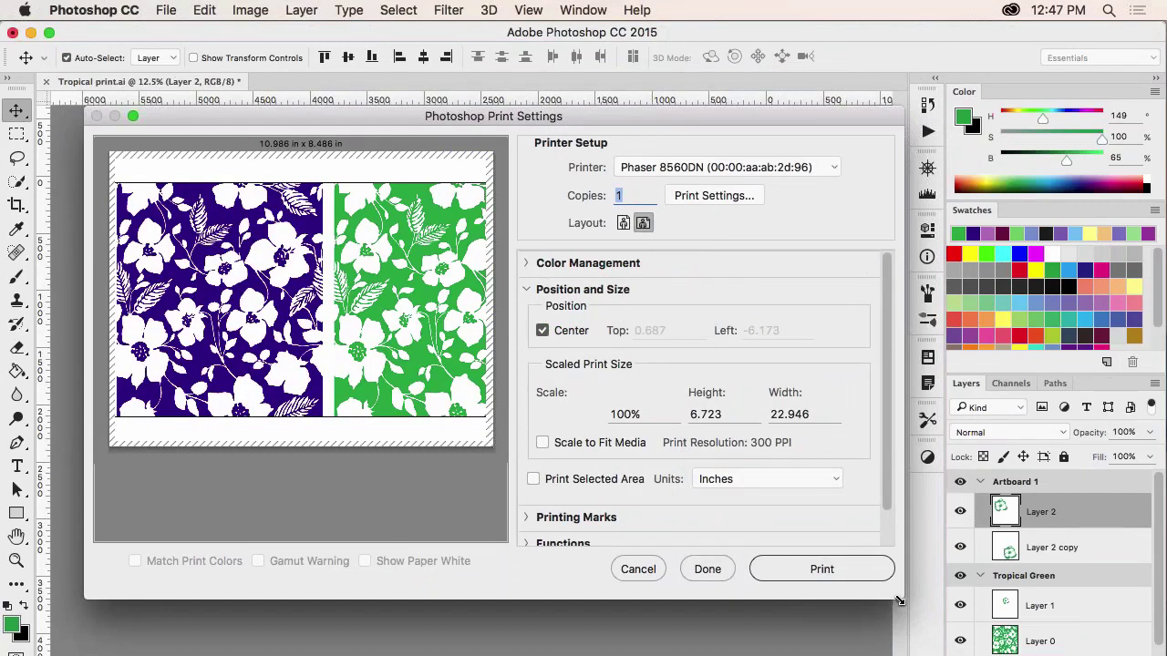
left_click_drag(898, 608, 897, 655)
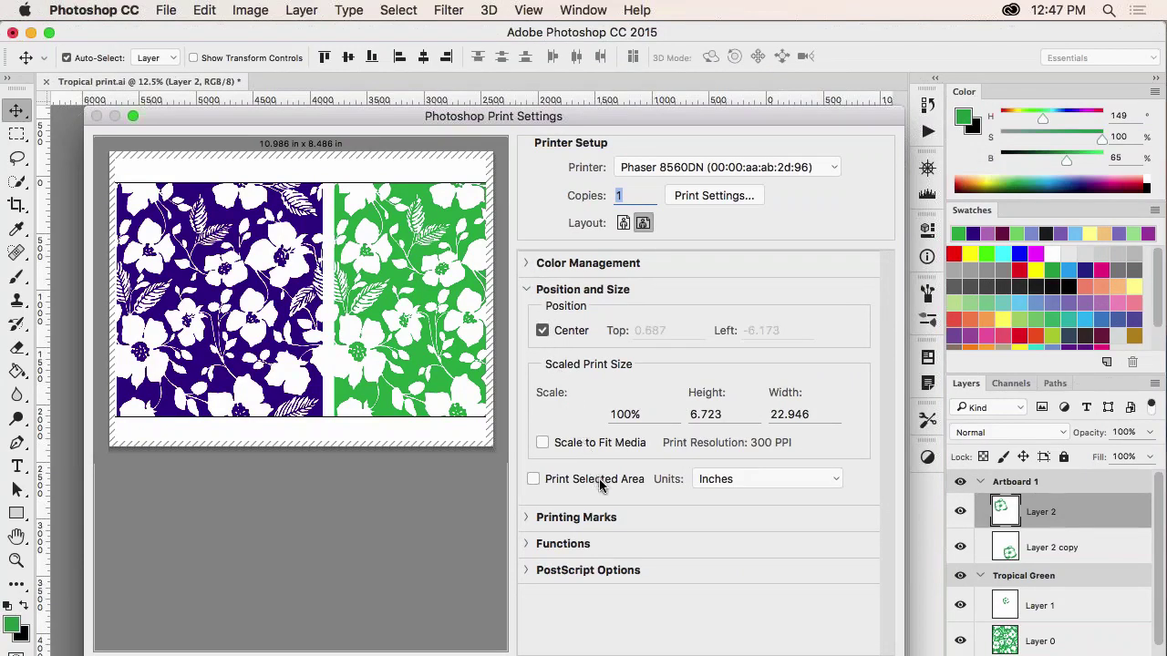
left_click(641, 483)
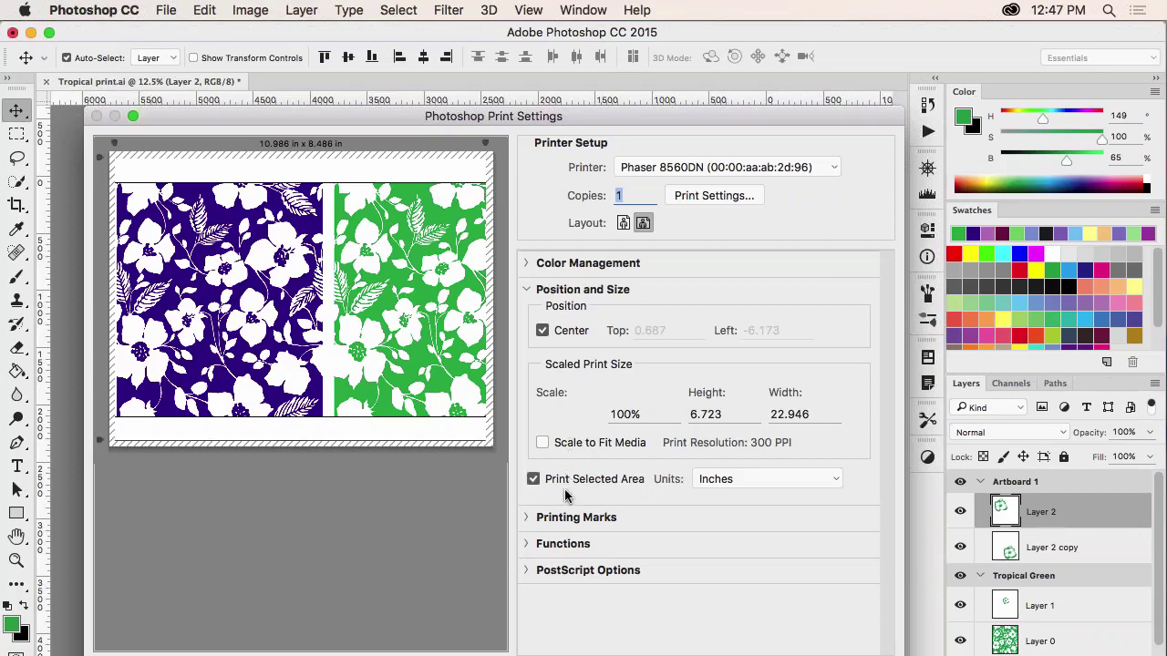
Step: Look through the printer's option categories in its print setup and save the settings with US Letter paper
left_click(719, 195)
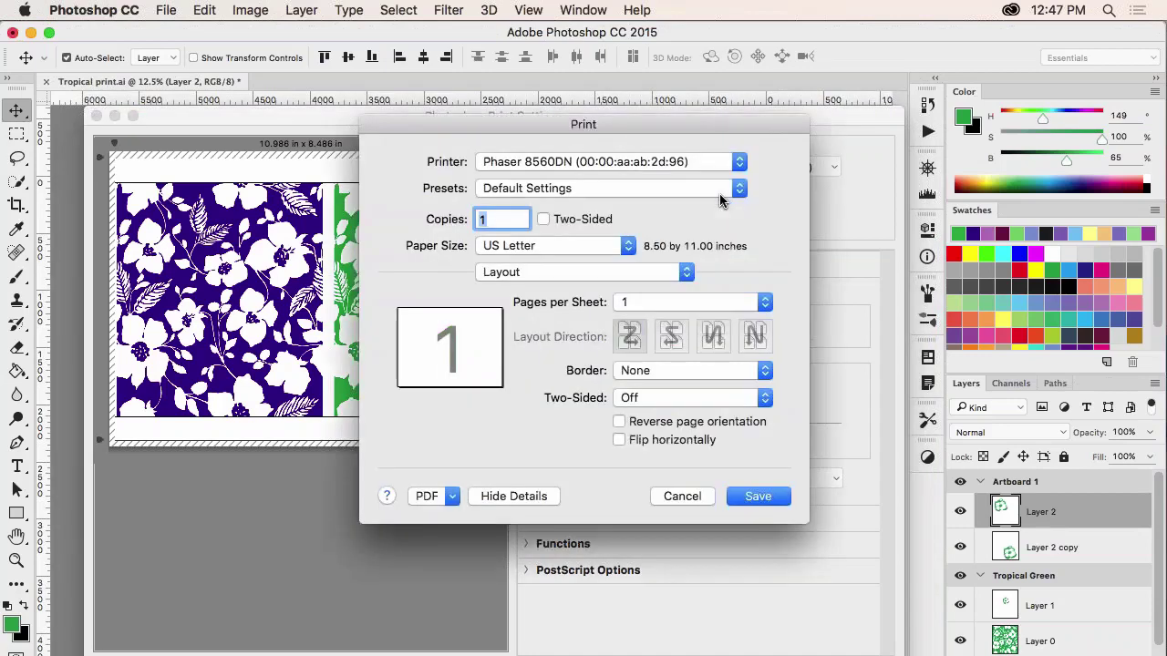
left_click(679, 273)
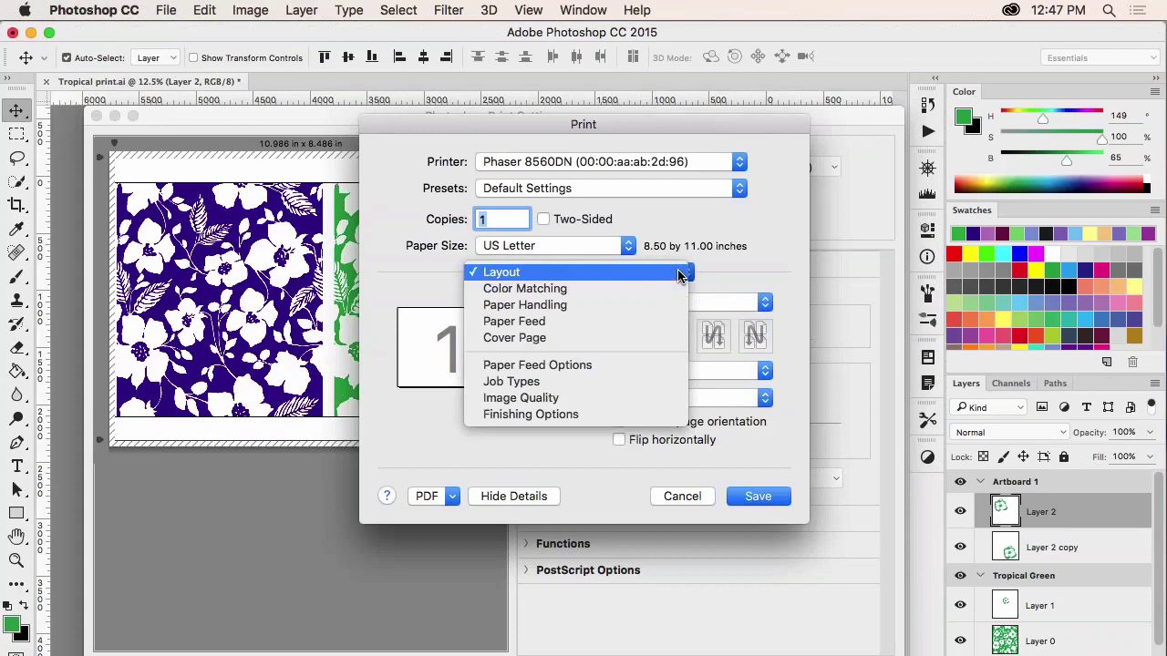
left_click(679, 273)
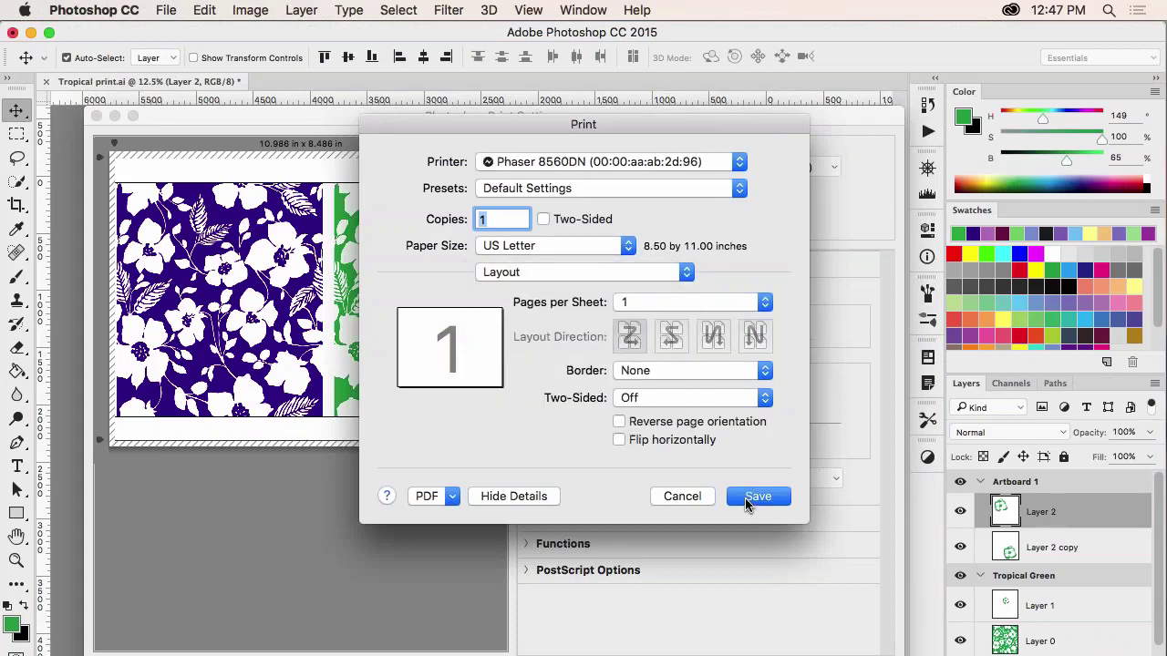
left_click(755, 496)
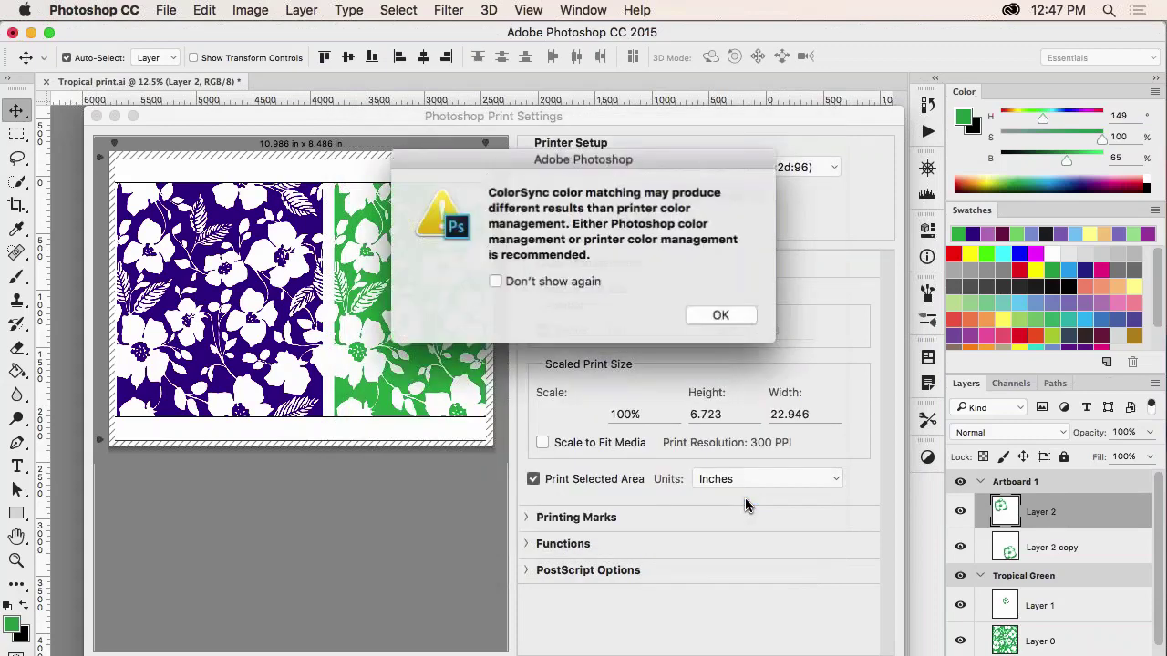
left_click(720, 314)
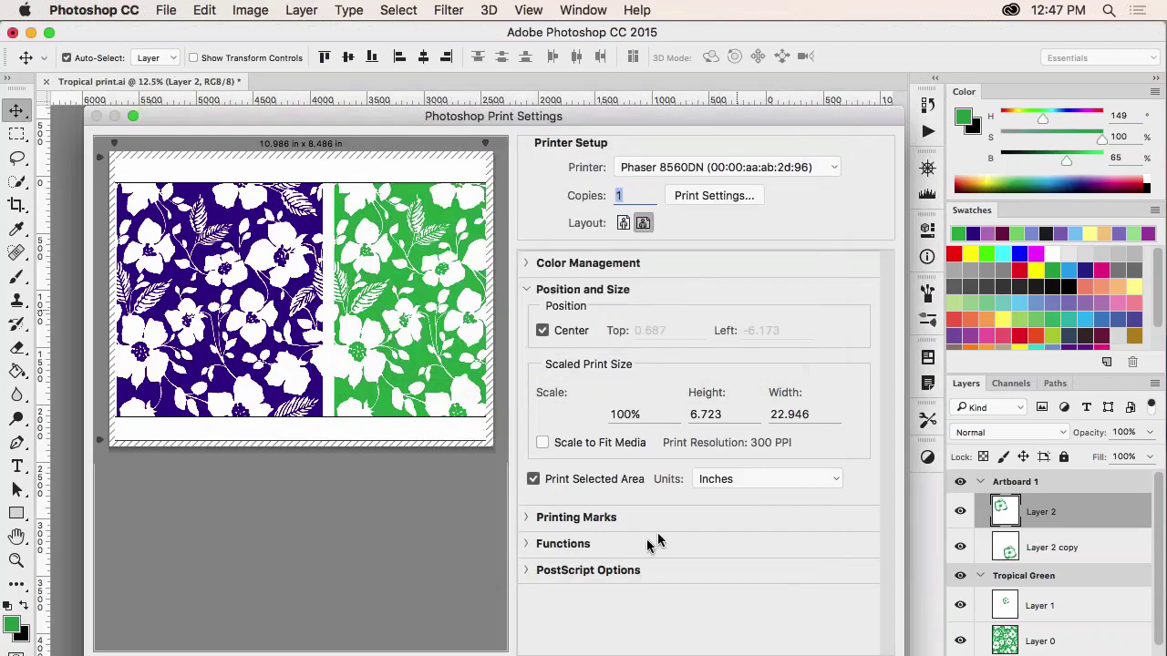
Step: Disable Center, scale the print to fit the media with units in inches, and close the print settings without printing
left_click(525, 544)
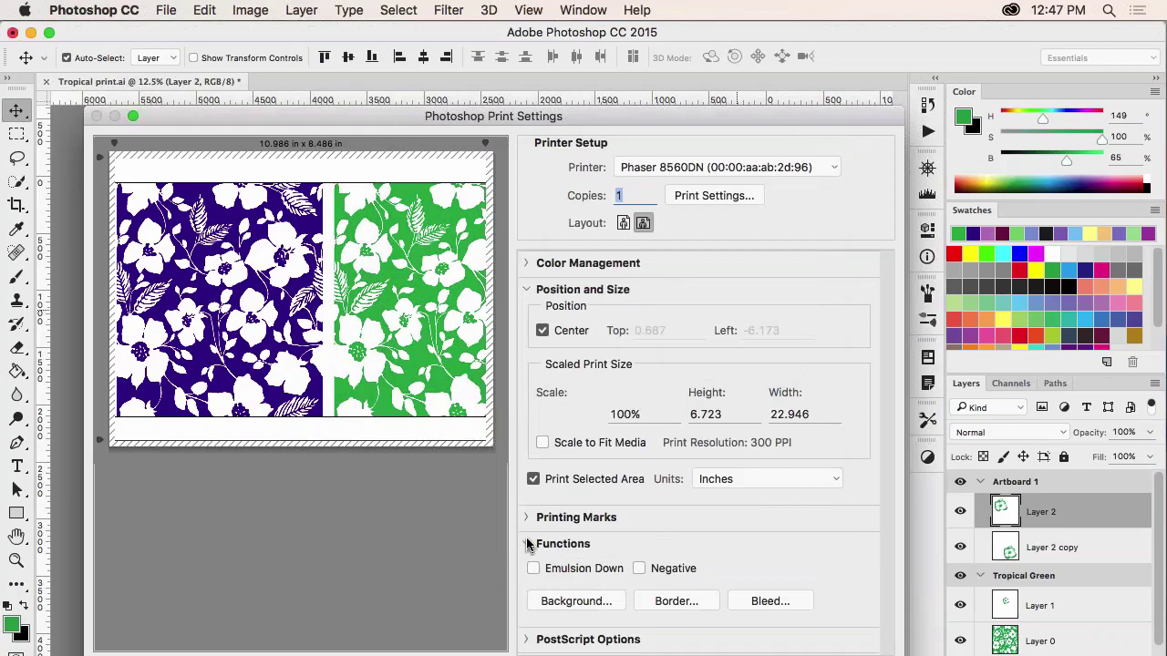
left_click(527, 543)
left_click(543, 330)
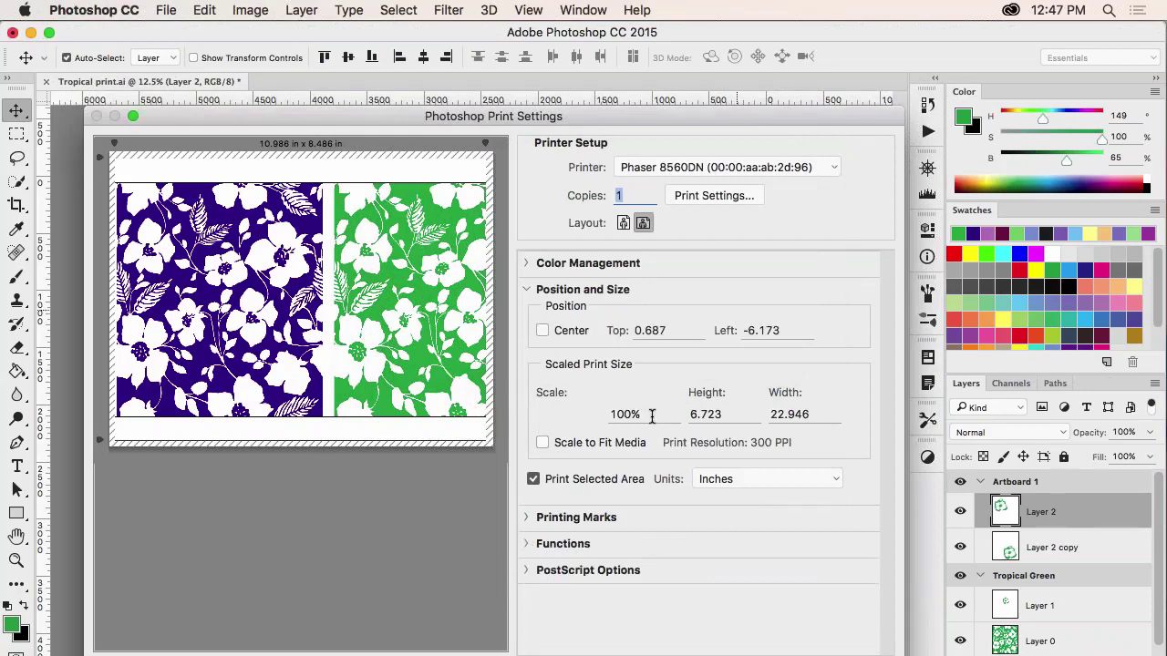
left_click(543, 443)
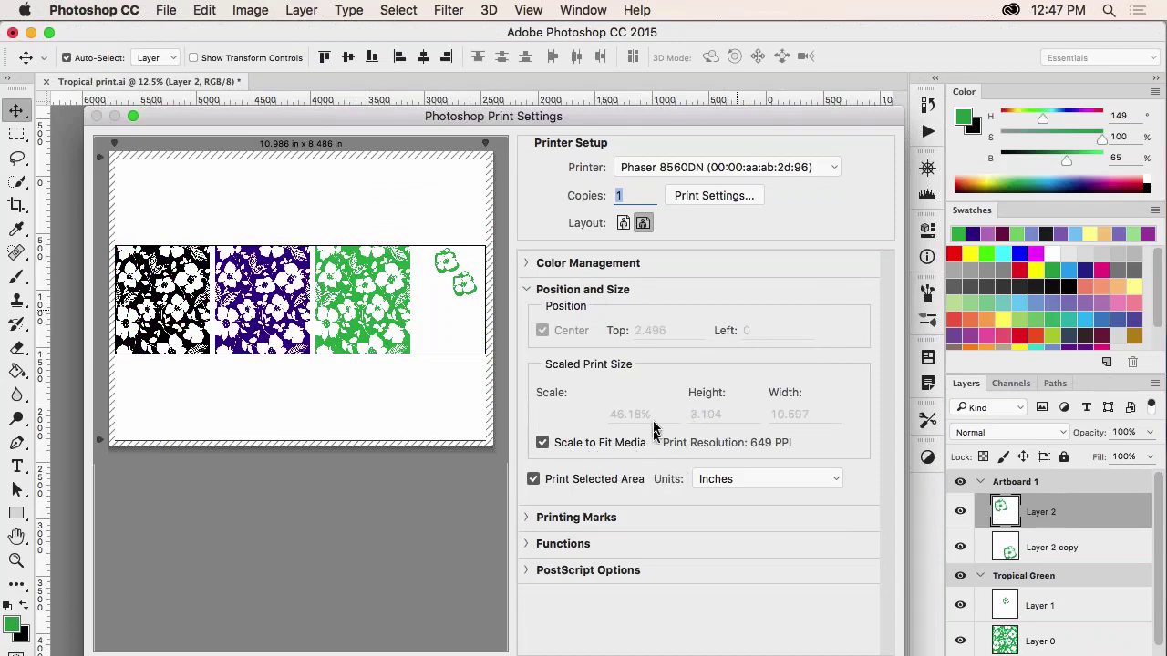
left_click(728, 481)
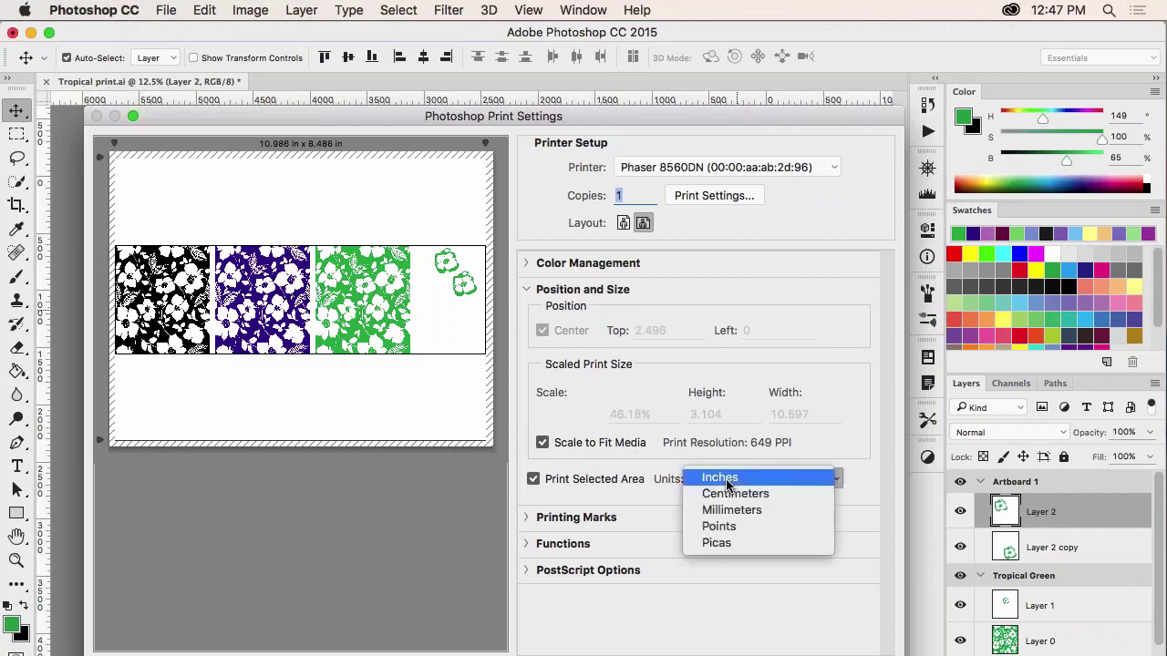
left_click(719, 480)
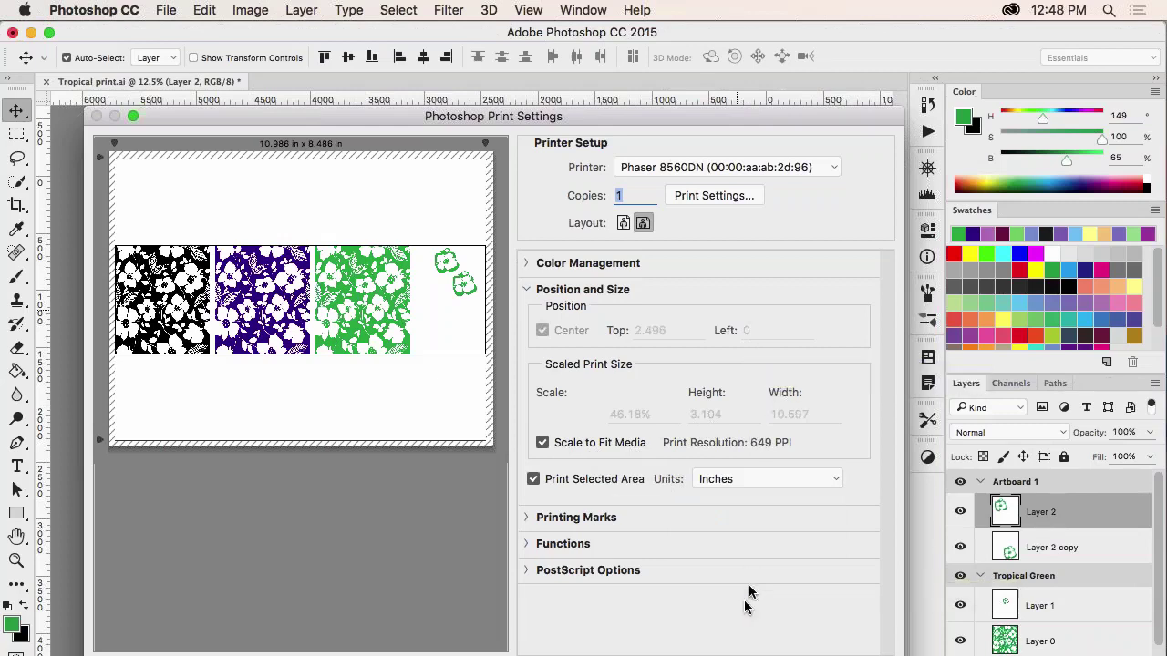
key("Escape")
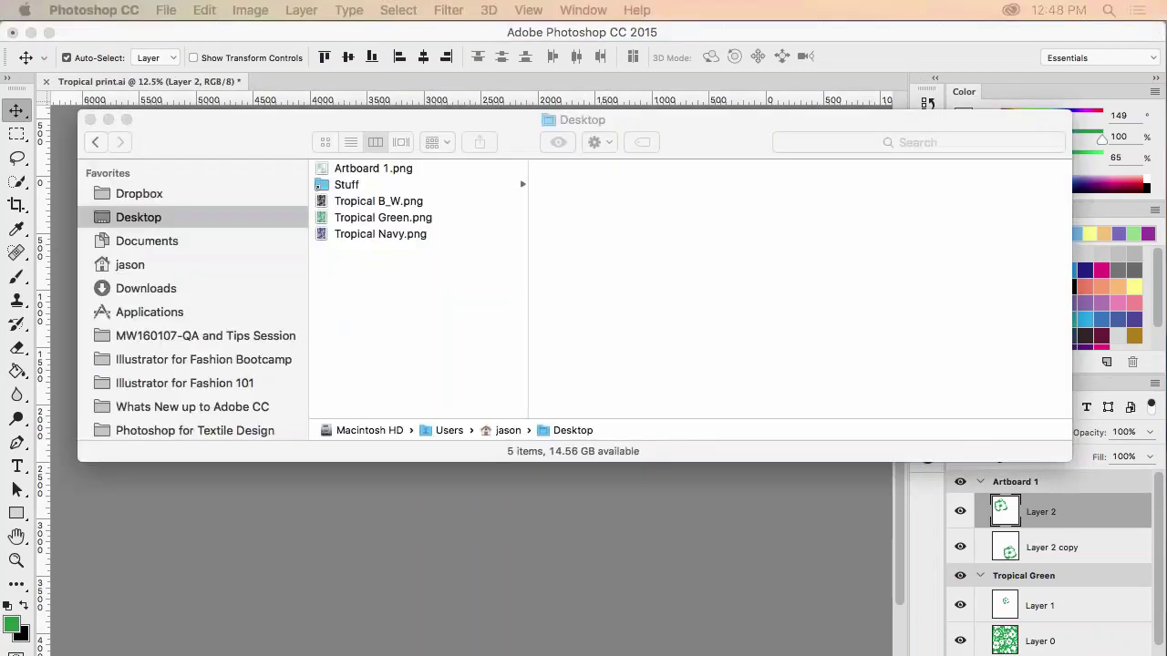
Step: Switch to Illustrator and open the recent document MW160107.ai
left_click(411, 520)
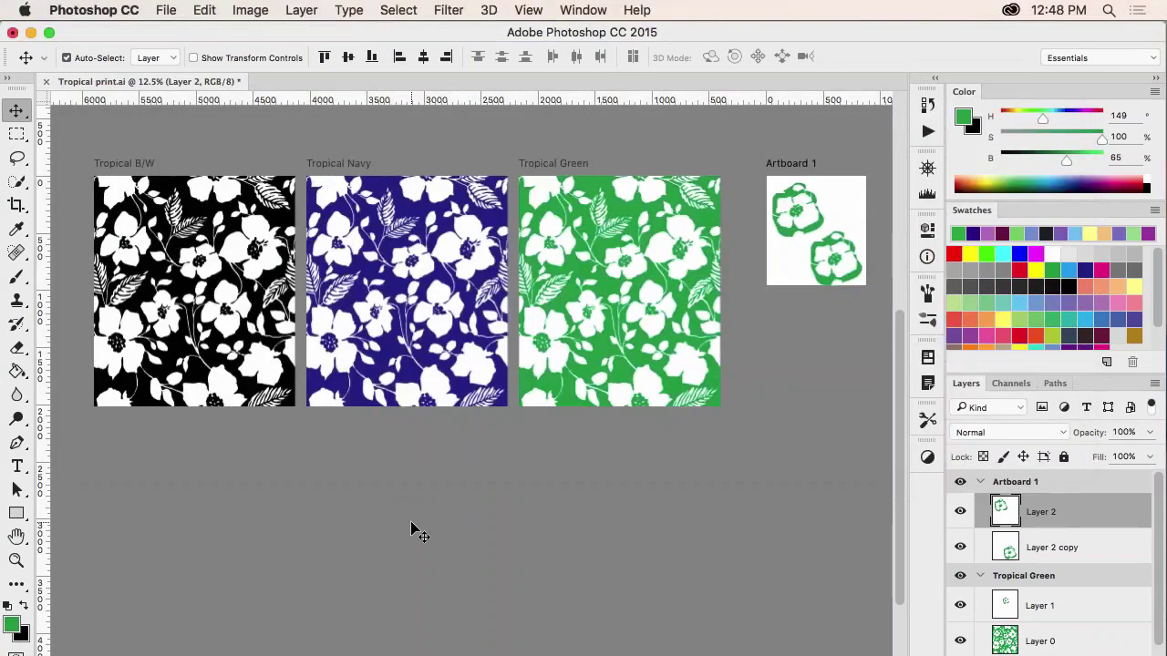
key("super+Tab")
key("super+Tab")
key("super+Tab")
key("super+Tab")
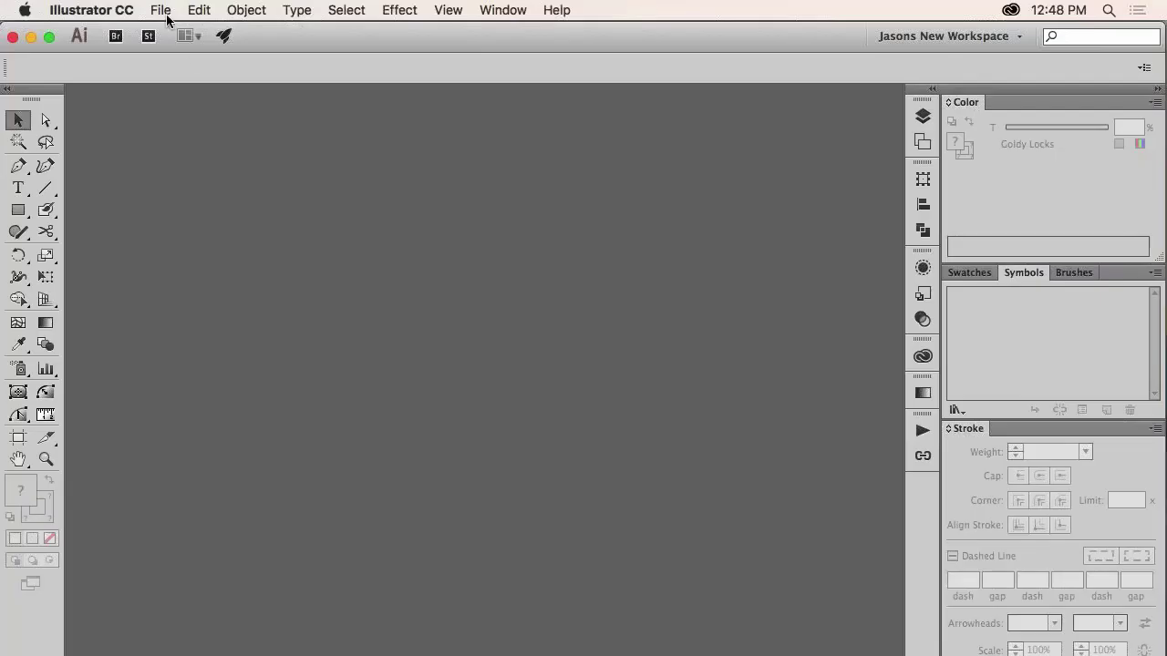
left_click(164, 12)
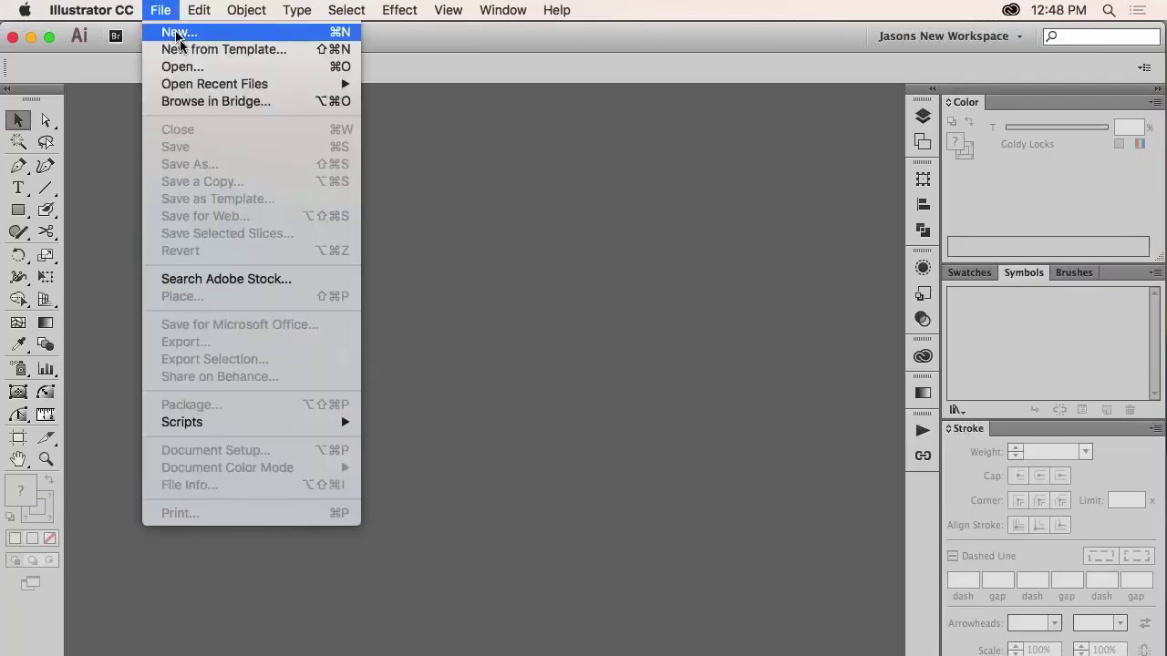
mouse_move(218, 84)
left_click(442, 84)
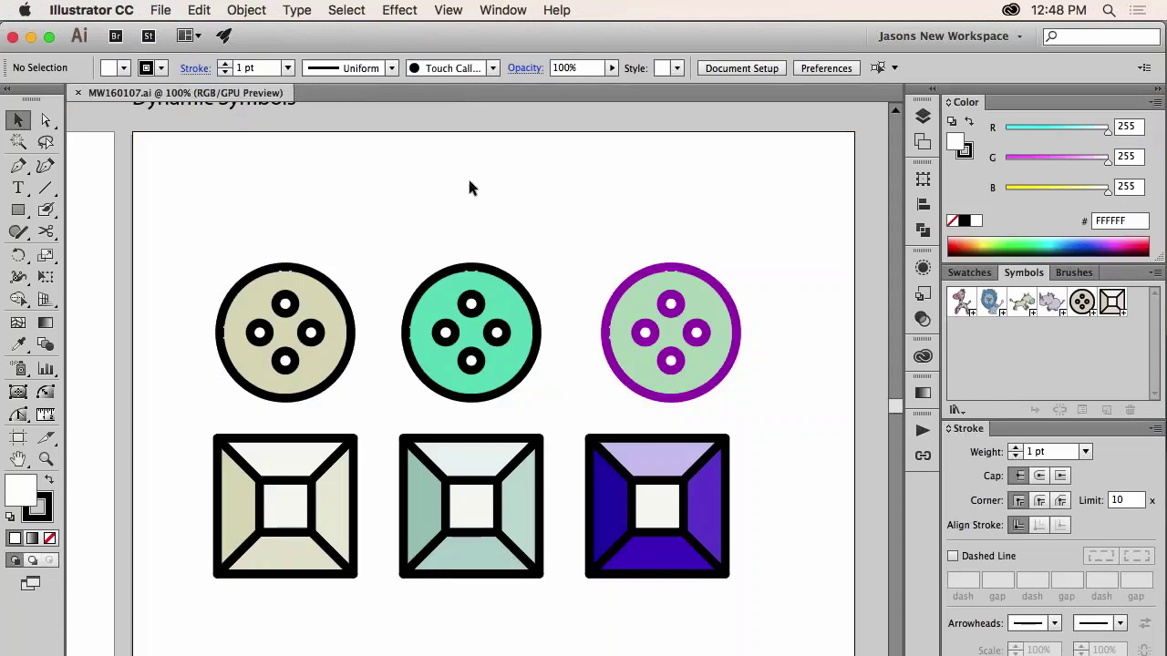
Step: Add a new artboard after the Dynamic Symbols artboard
scroll(469, 187, "right", 5)
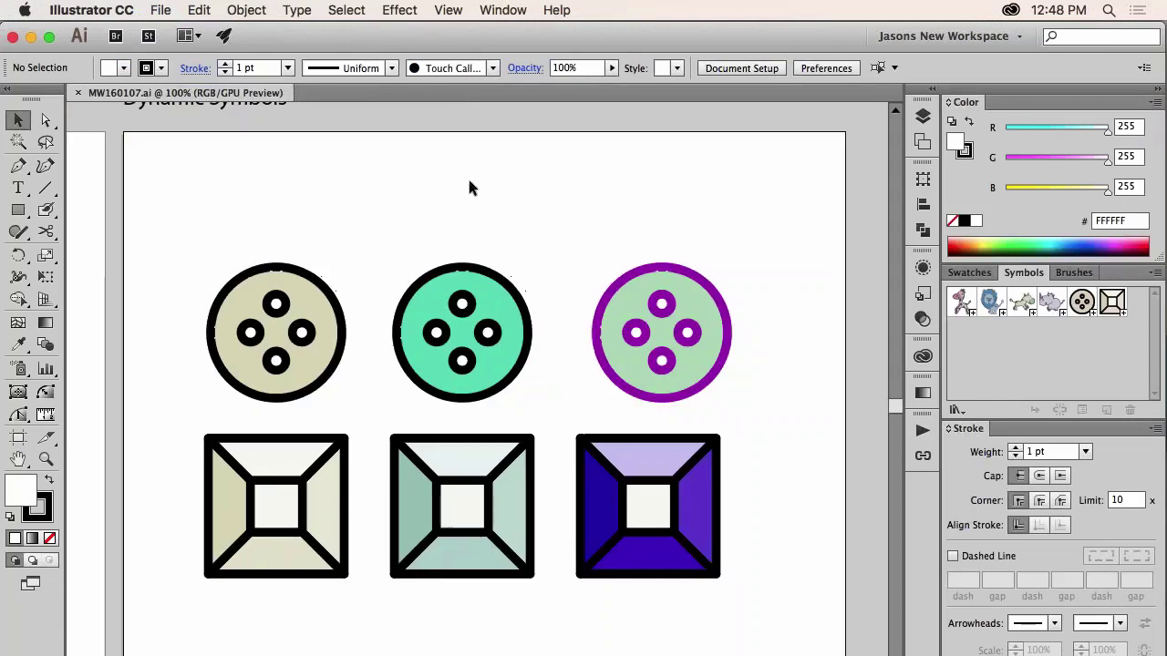
scroll(470, 187, "right", 10)
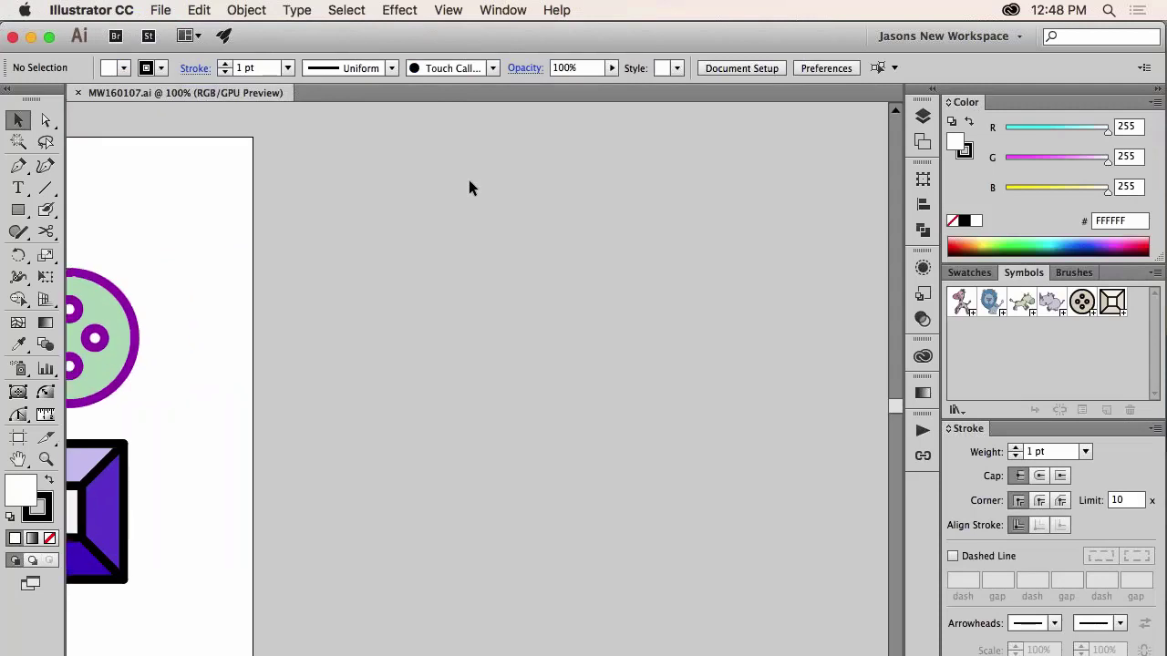
scroll(469, 187, "right", 2)
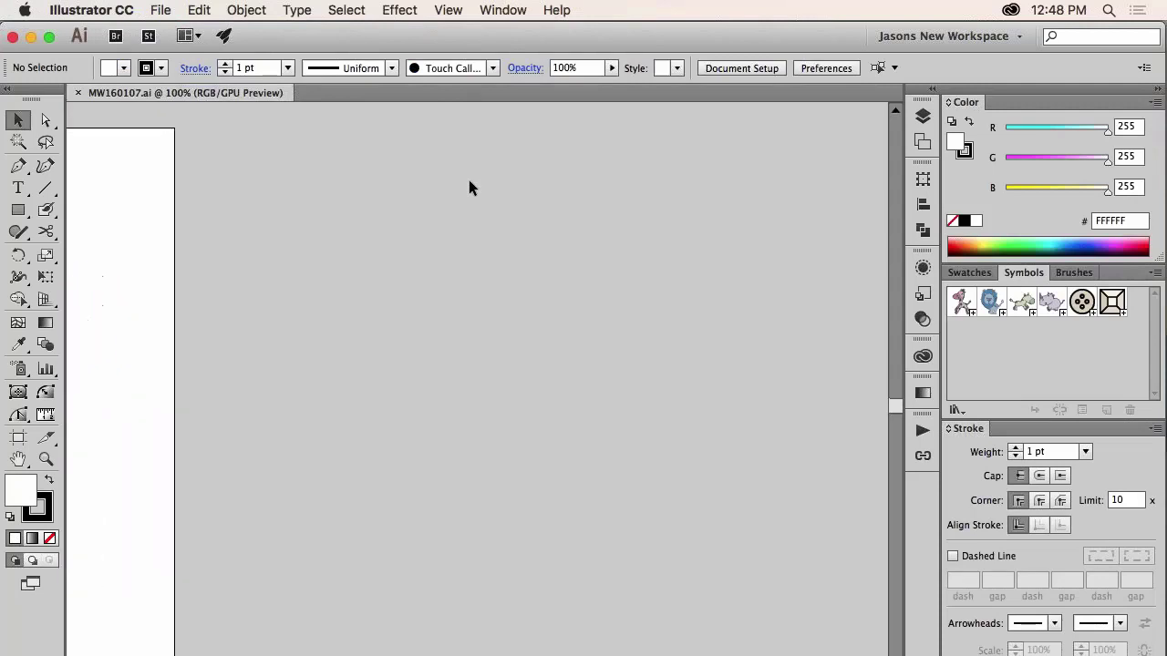
left_click(921, 143)
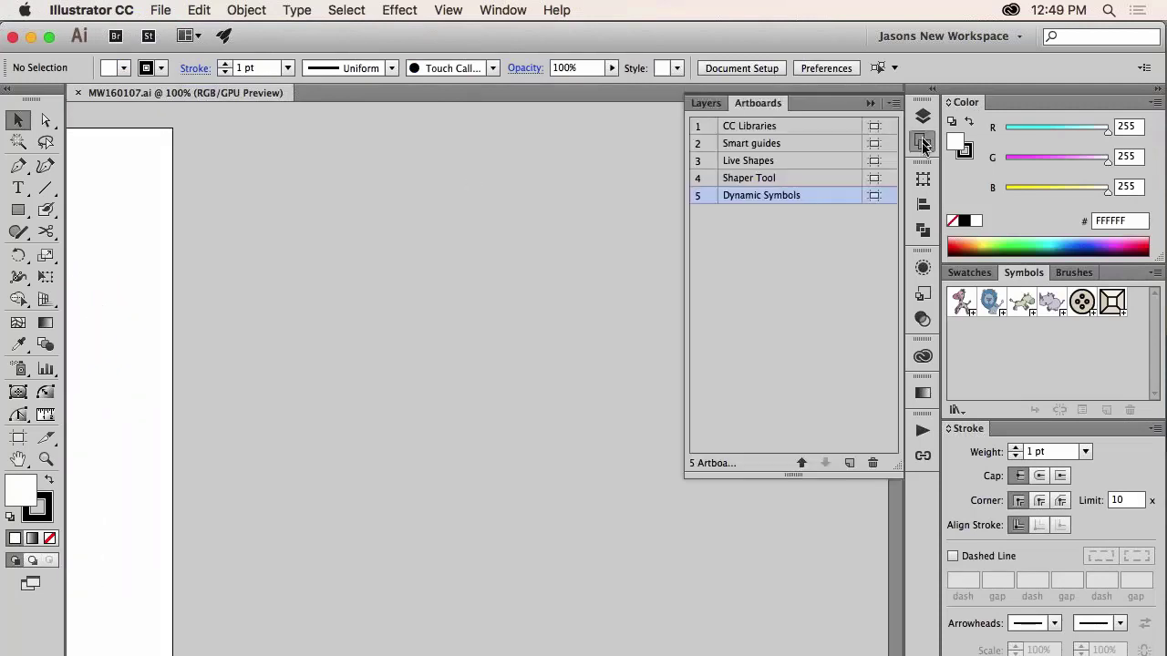
left_click(849, 465)
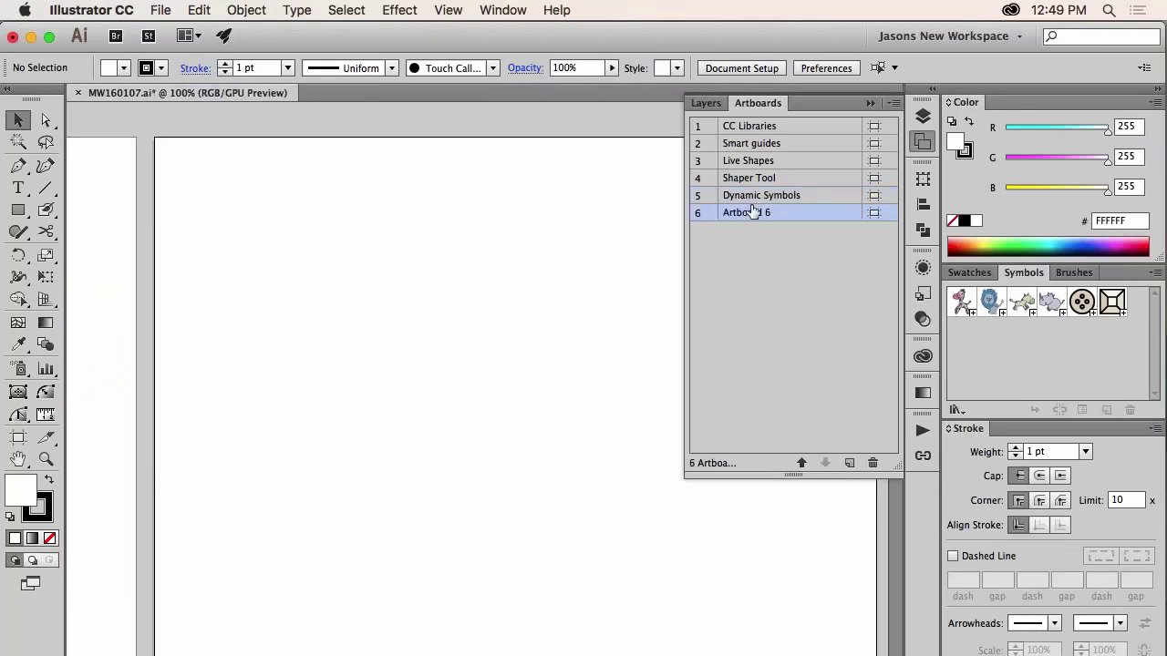
left_click(869, 103)
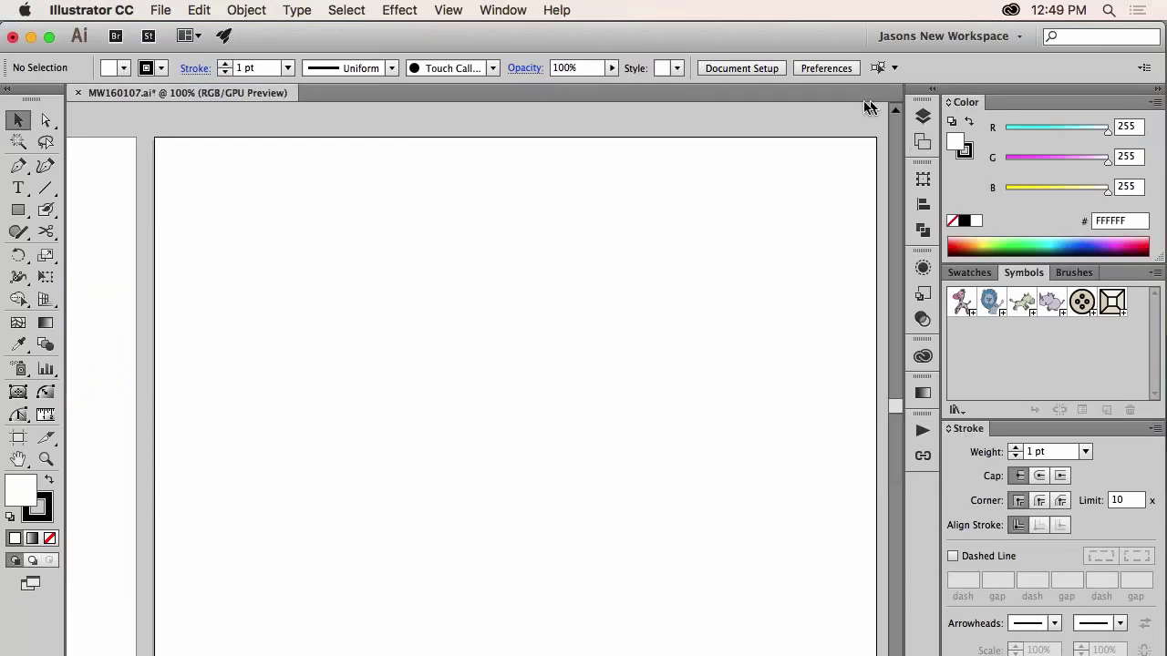
Step: Draw a closed fish outline with a tail and open mouth from straight Pen tool segments on the new artboard
left_click(45, 166)
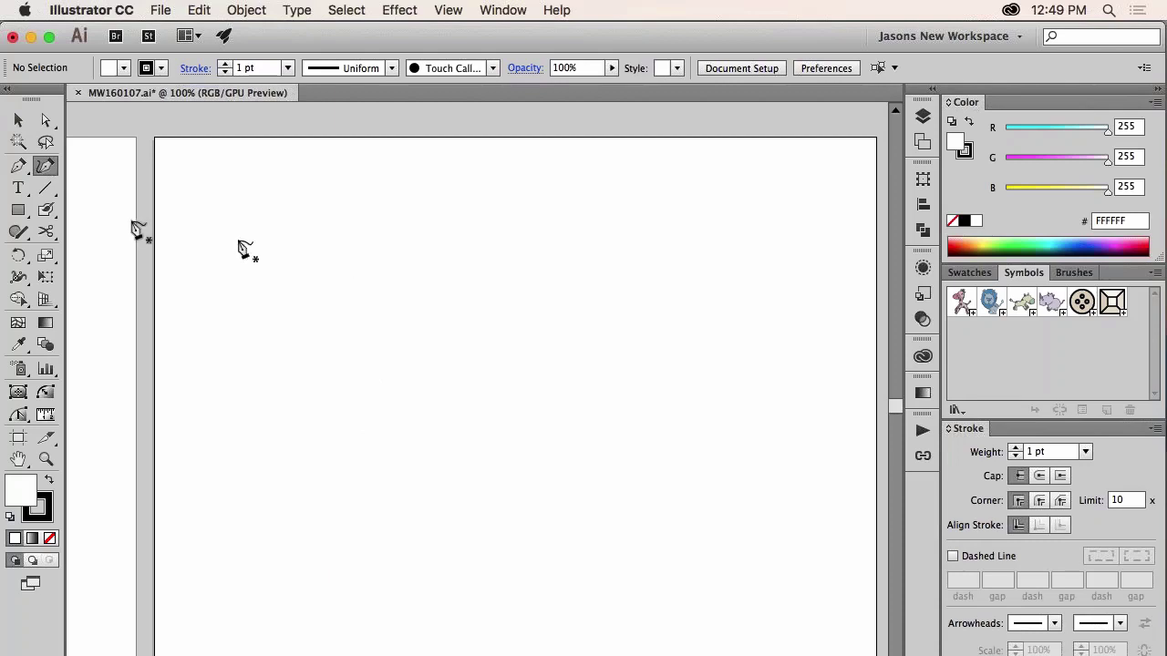
key("p")
left_click(292, 313)
left_click(436, 239)
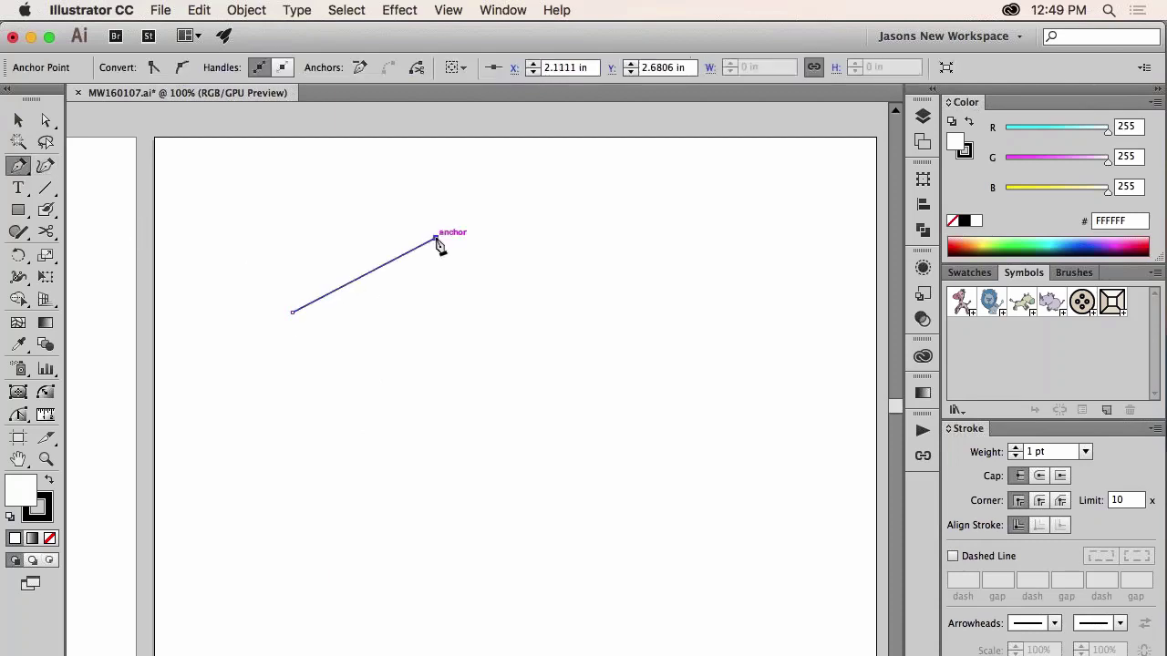
left_click(569, 311)
left_click(655, 264)
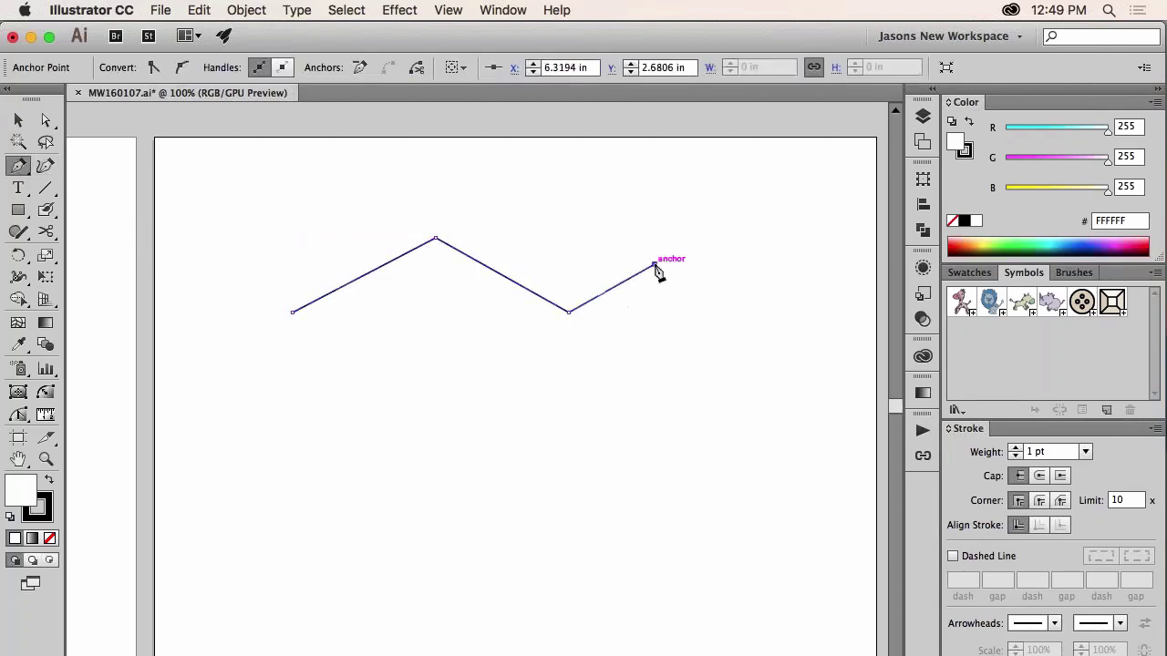
left_click(665, 416)
left_click(575, 339)
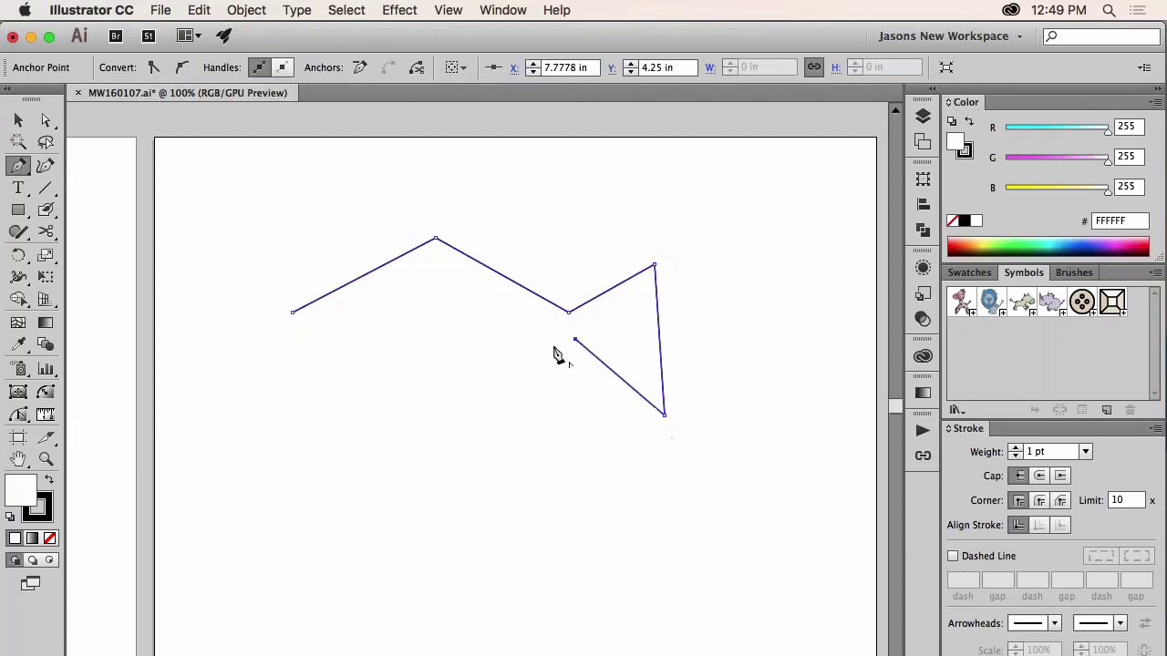
left_click(439, 416)
left_click(303, 352)
left_click(388, 326)
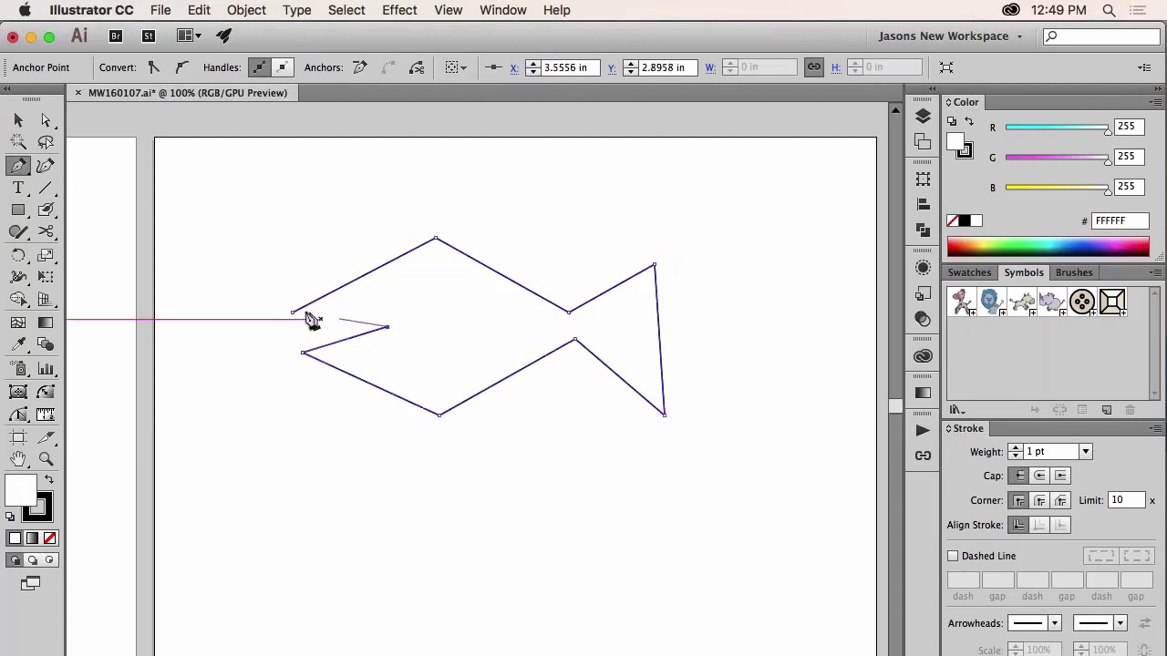
left_click(292, 313)
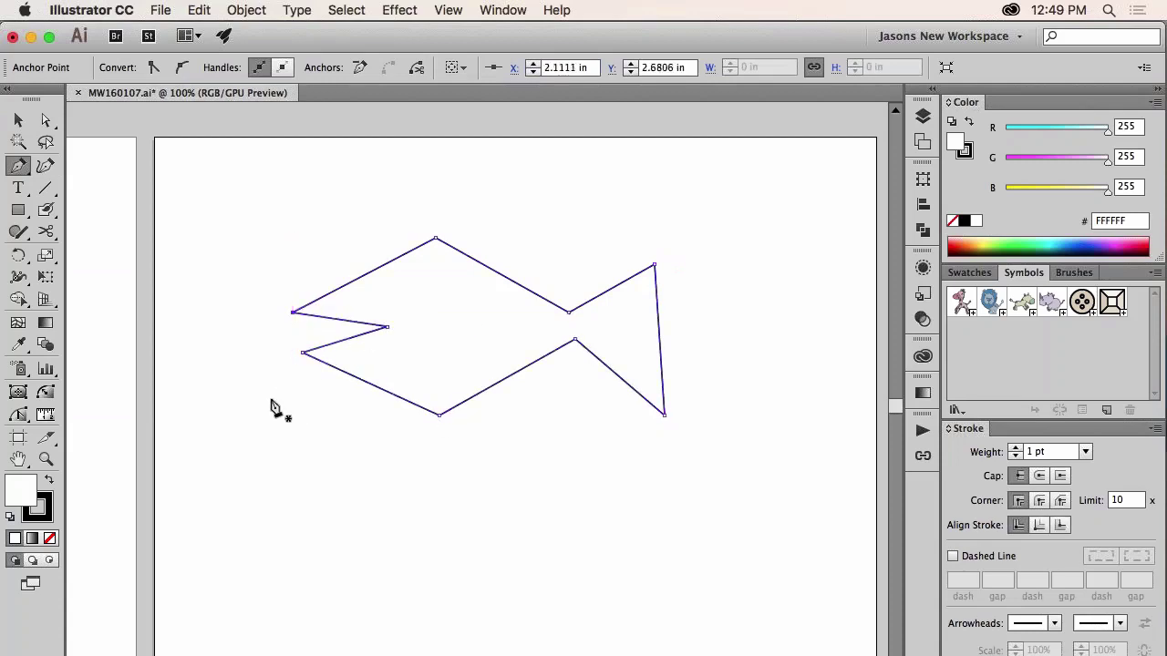
Step: Undo all segments of the straight-edged fish outline
key("super+z")
key("super+z")
key("super+z")
key("super+z")
key("super+z")
key("super+z")
key("super+z")
key("super+z")
key("super+z")
key("super+z")
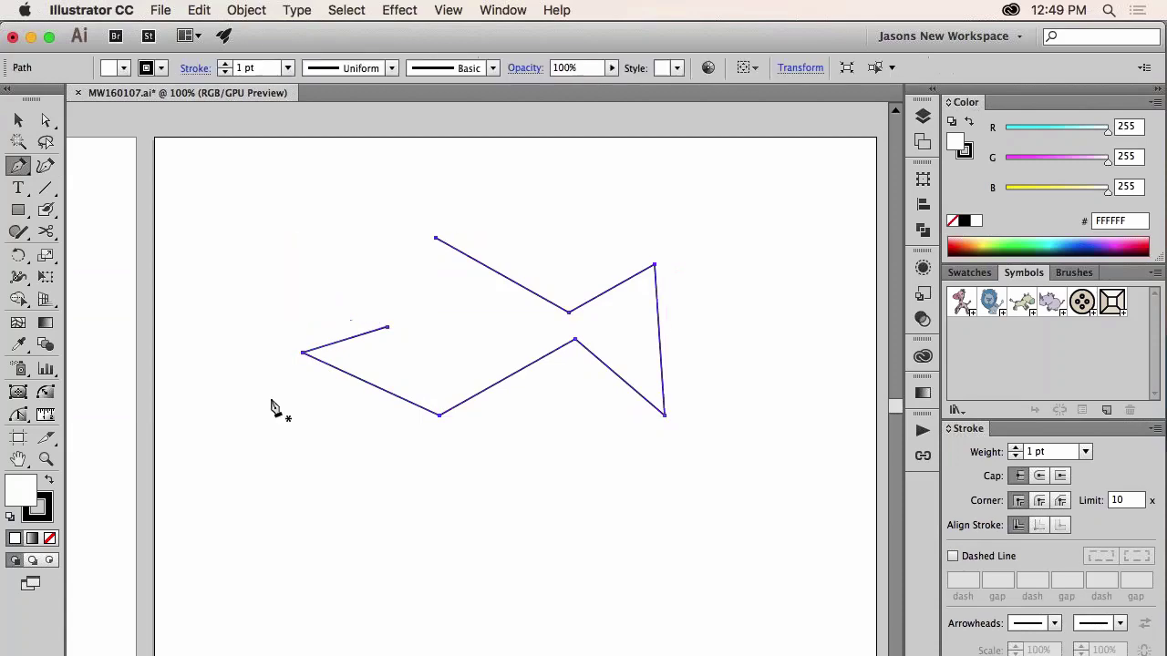
Step: Draw the arched back and curved tail edges of a new fish outline with the Pen tool on the new artboard
left_click(302, 333)
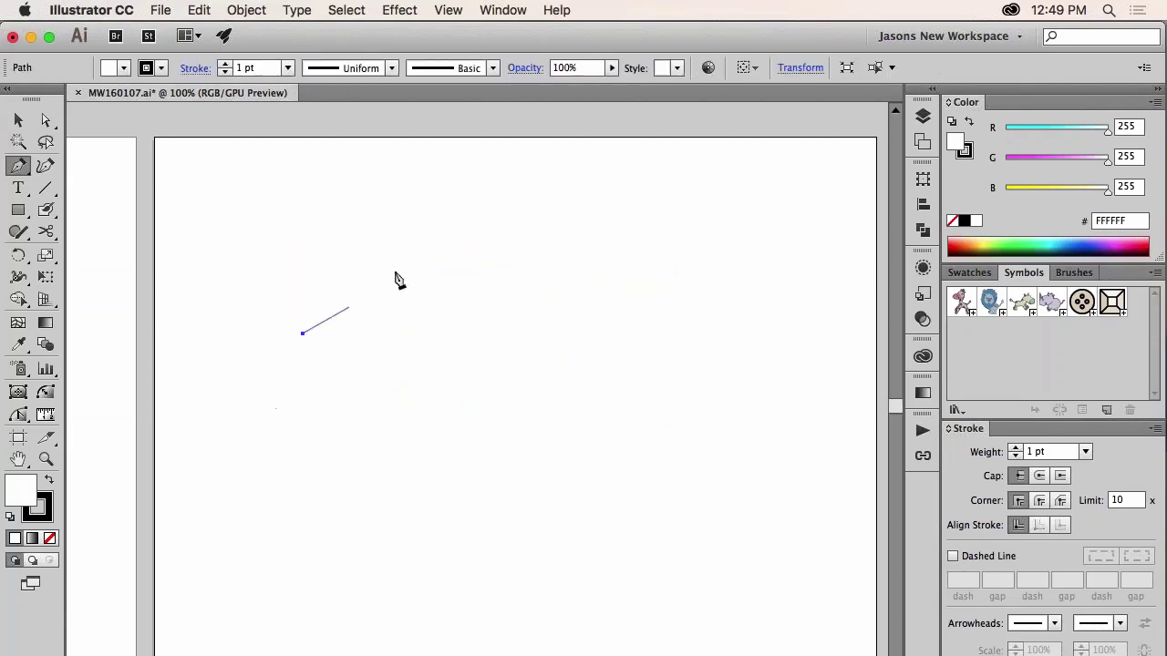
left_click_drag(453, 244, 535, 242)
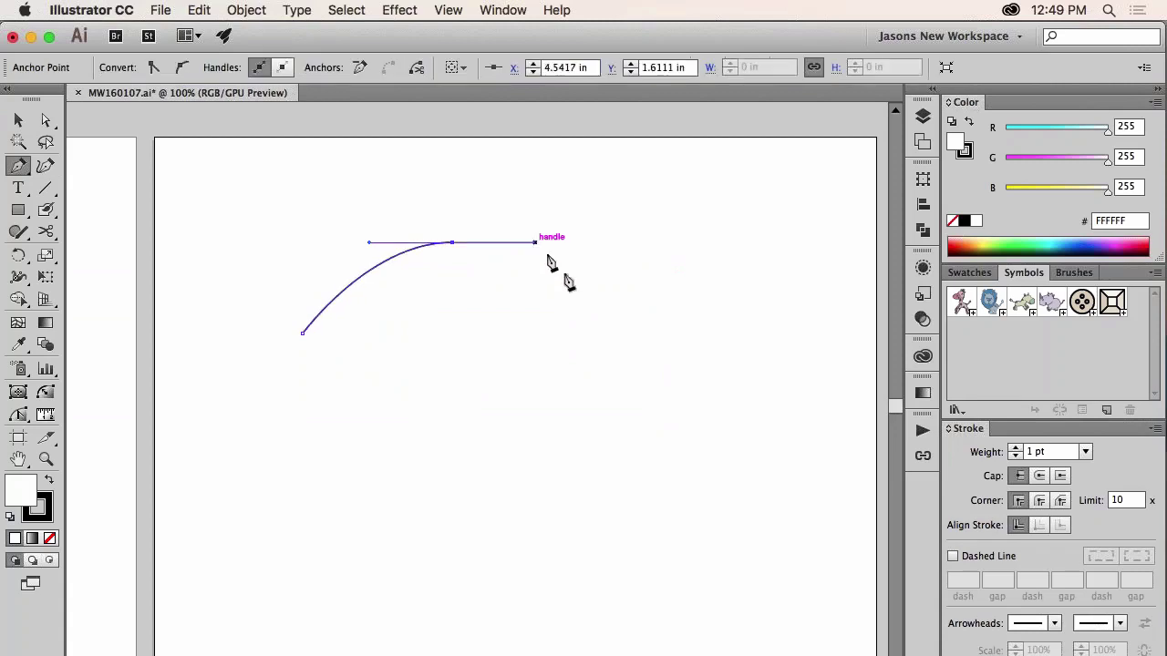
left_click(598, 322)
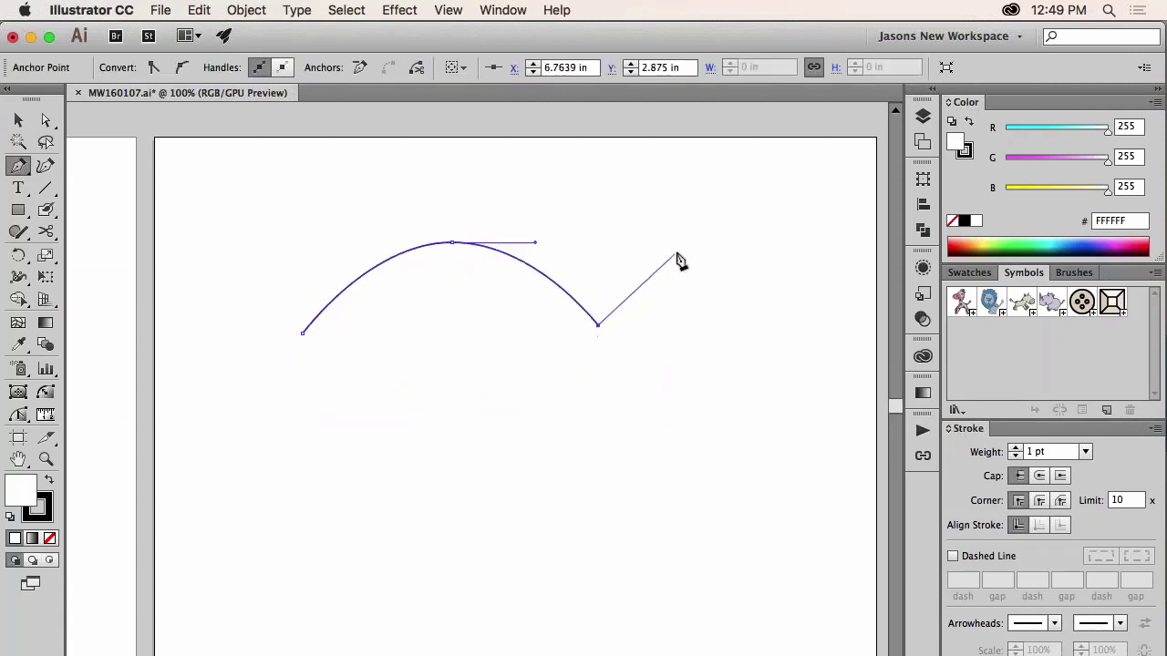
left_click_drag(677, 239, 700, 466)
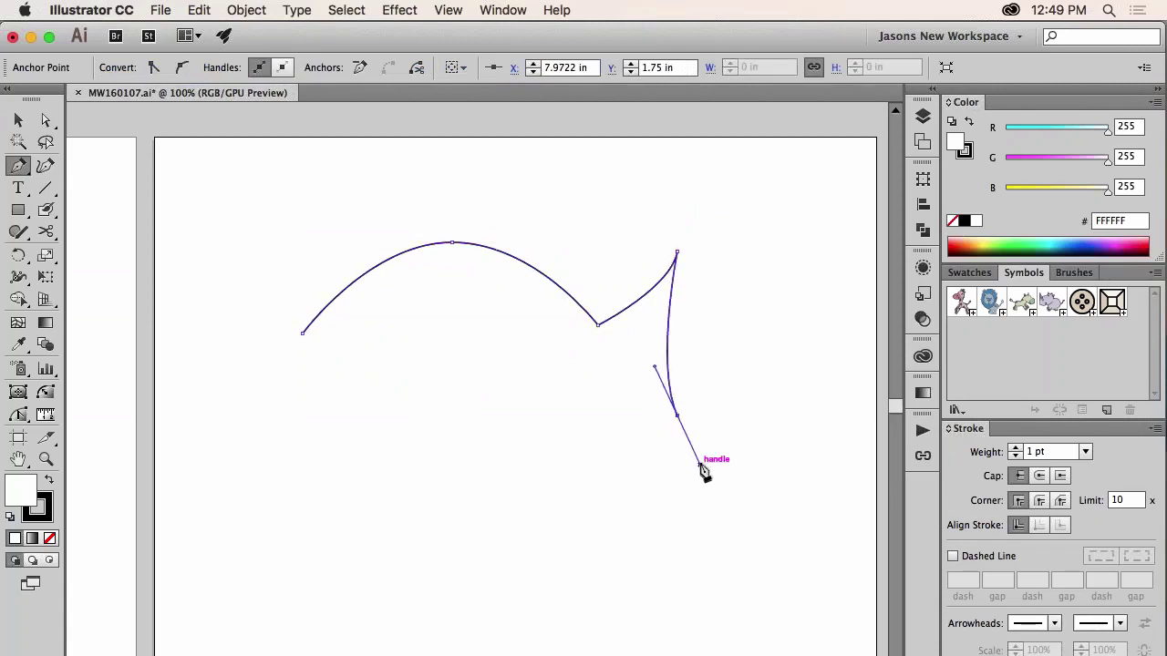
left_click(677, 415)
left_click_drag(604, 361, 588, 364)
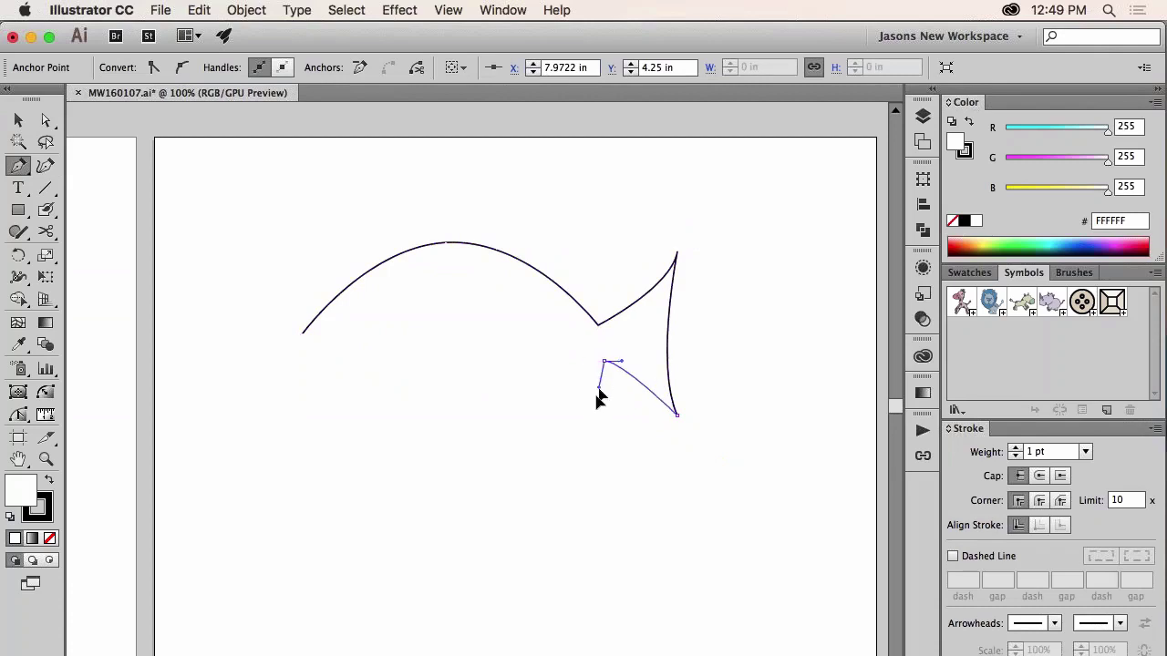
Step: Add a curved belly and a straight-edged open mouth to the fish, closing the path at its starting anchor
left_click_drag(562, 456, 549, 457)
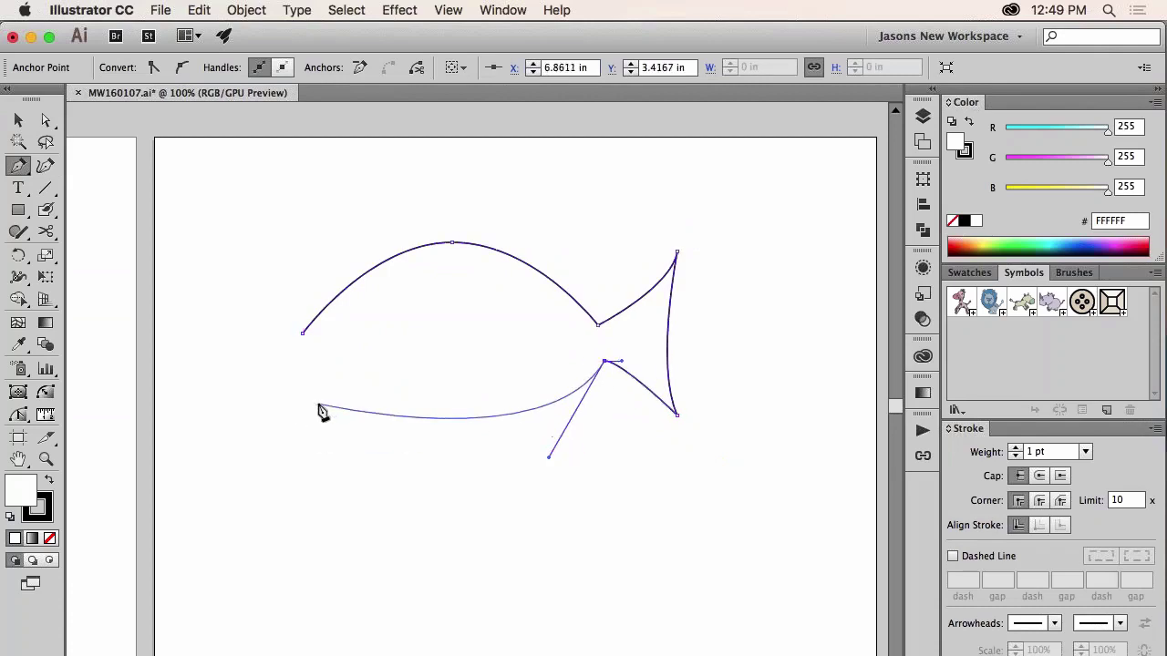
left_click_drag(318, 403, 240, 304)
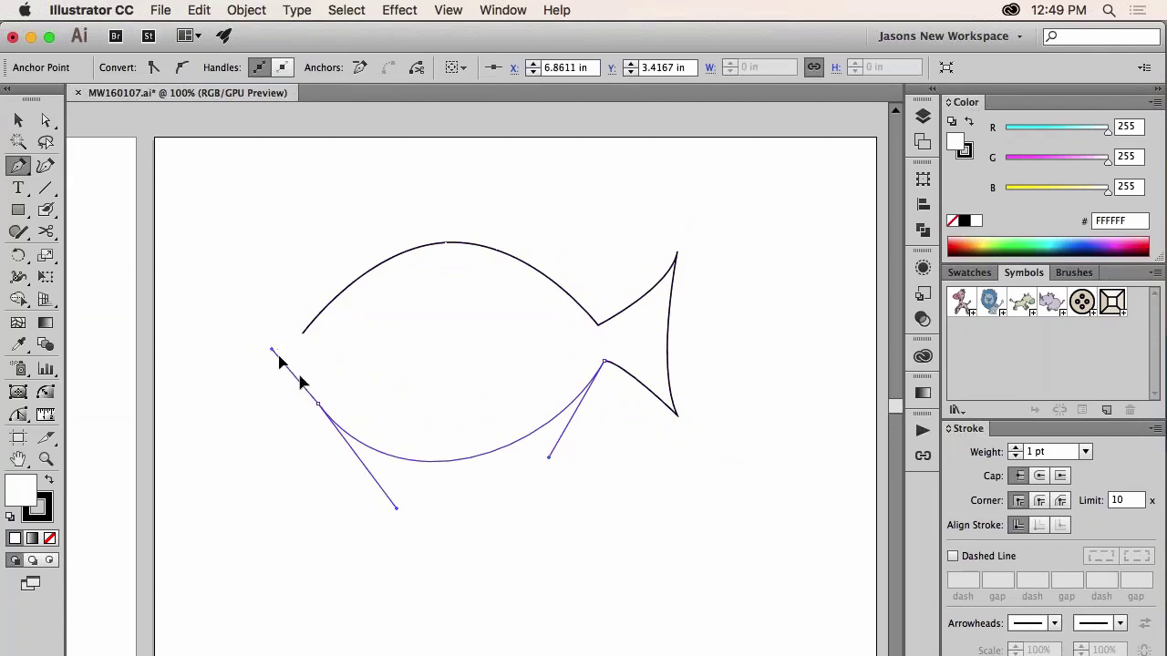
left_click(319, 404)
left_click_drag(317, 401, 419, 352)
left_click(419, 352)
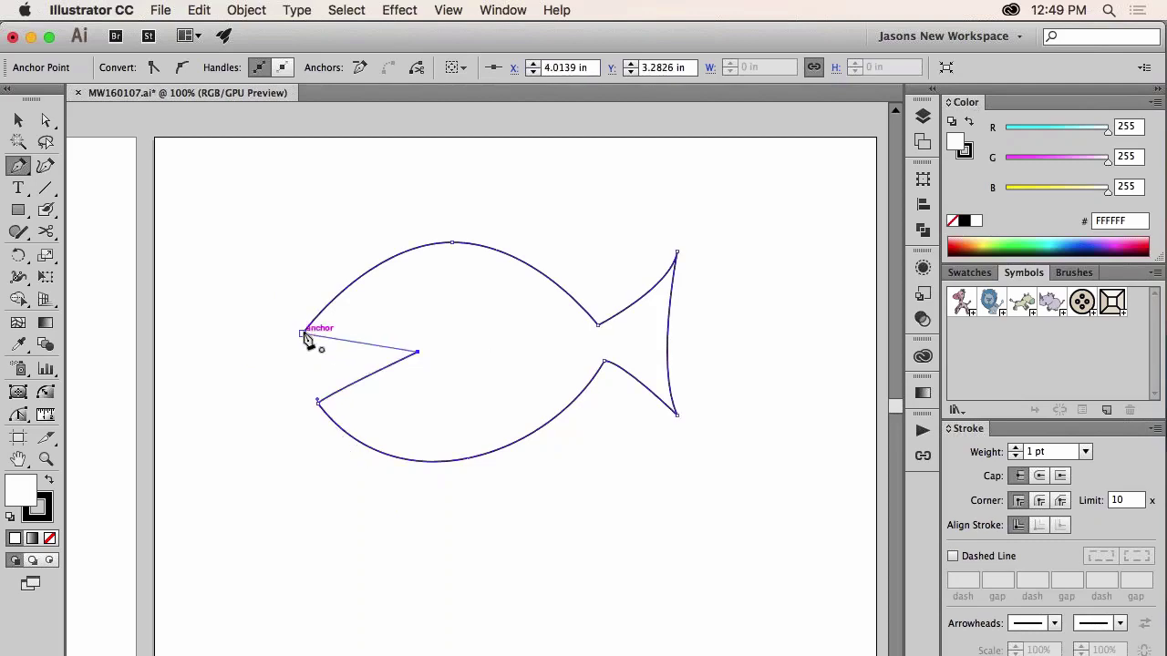
left_click(304, 334)
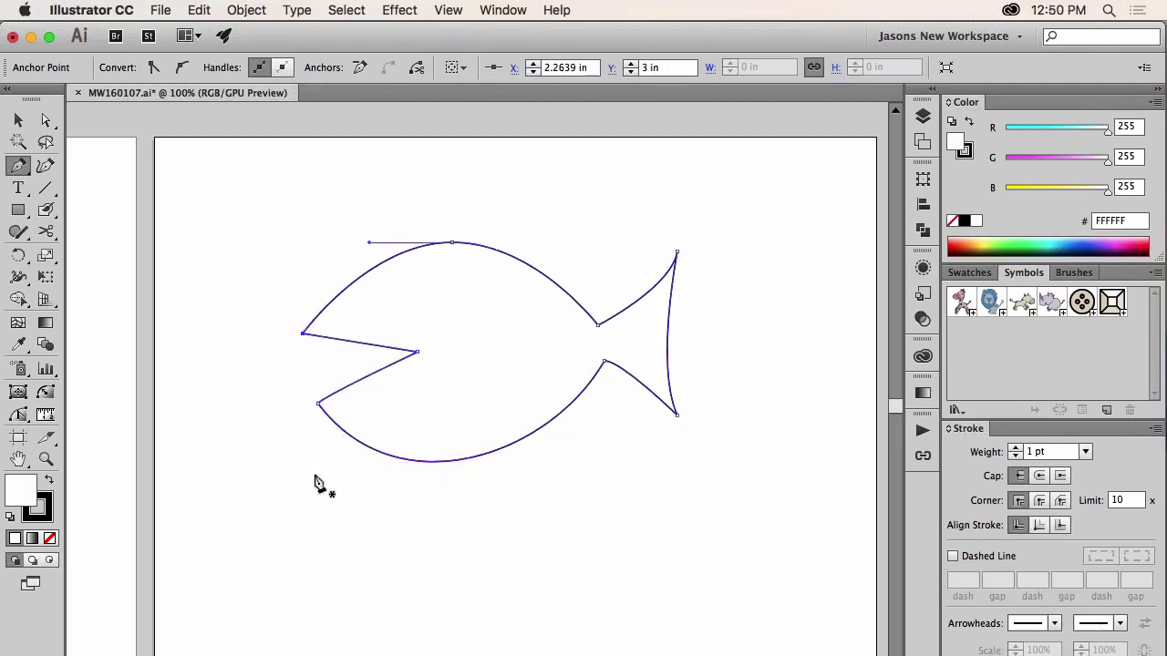
Step: Move the closed fish toward the artboard's upper-left corner and deselect it
key("v")
left_click_drag(572, 410, 471, 342)
left_click(533, 487)
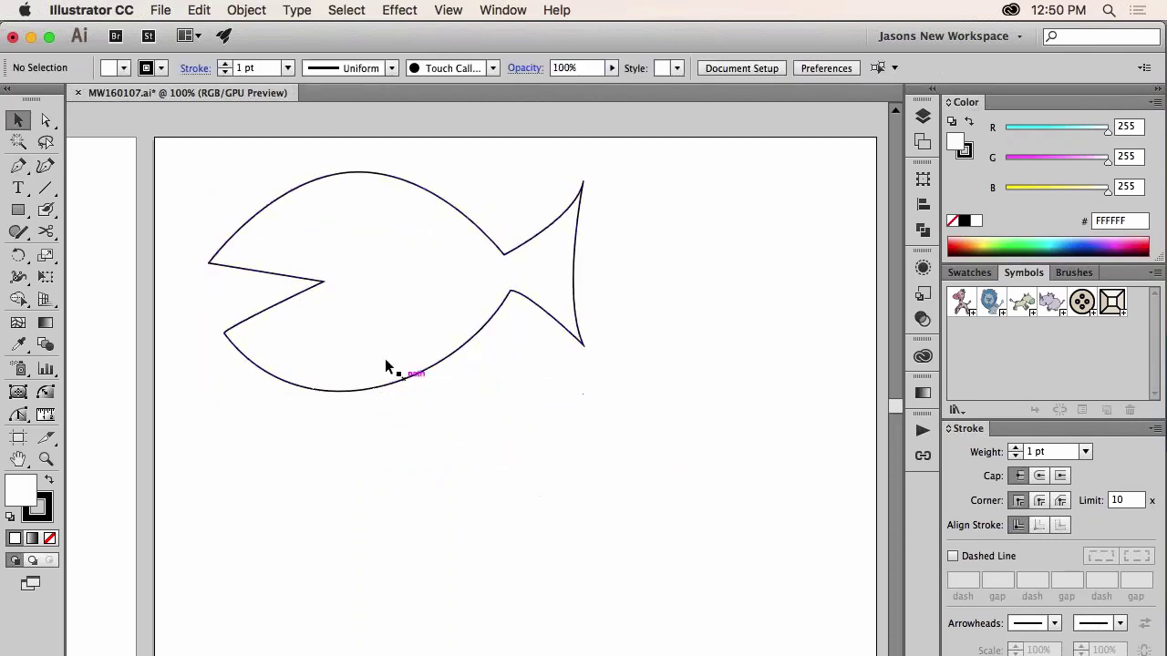
Step: Draw the arched back of a second fish below the first with the Curvature tool, ending in a corner point
left_click(46, 168)
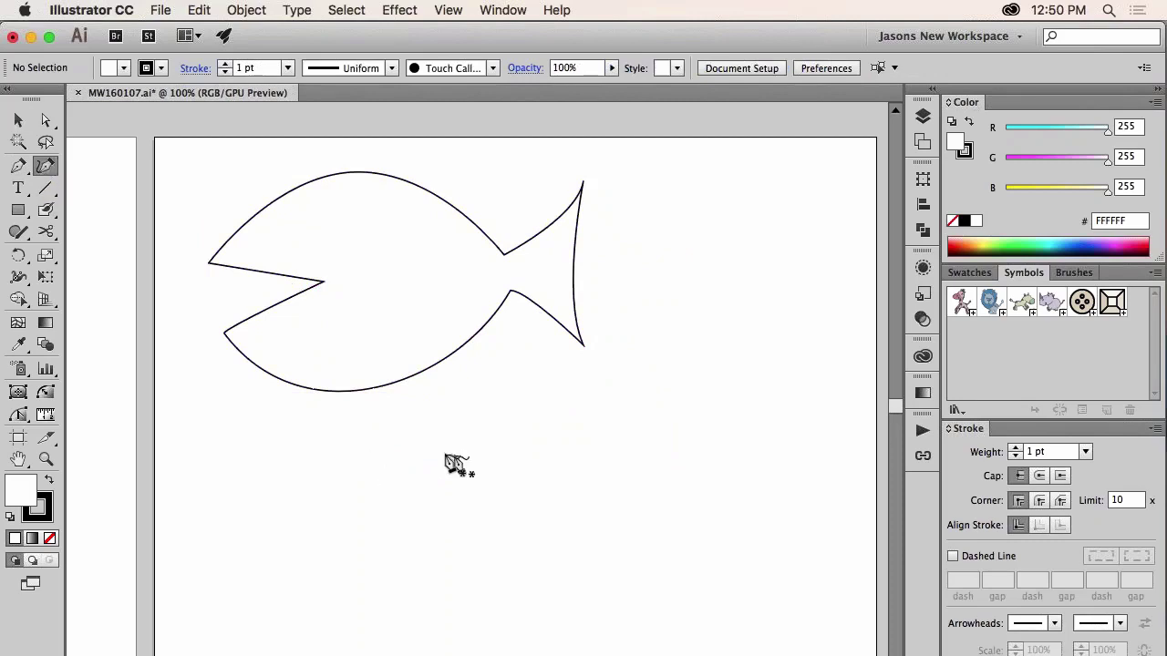
left_click(268, 515)
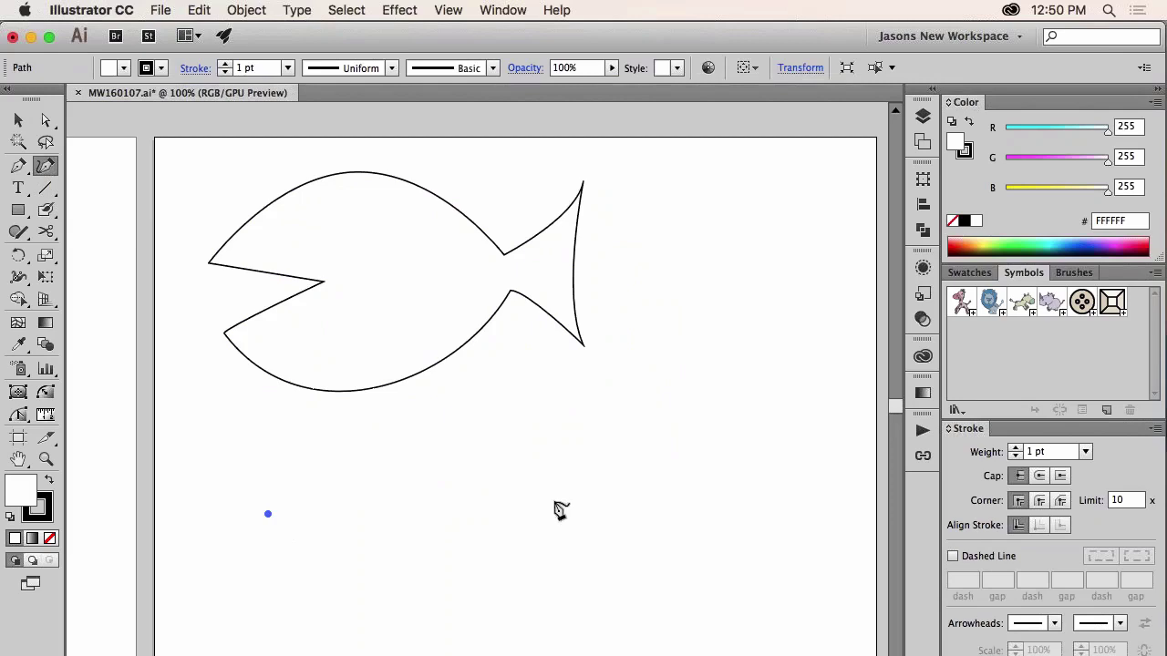
left_click(406, 447)
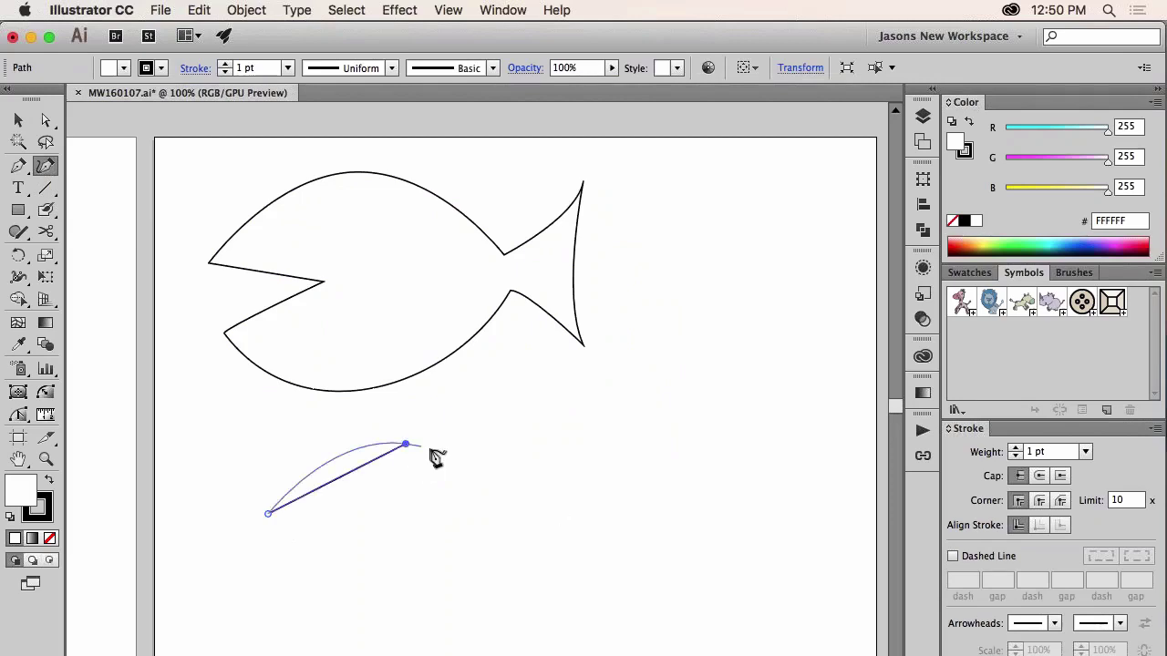
left_click(565, 504)
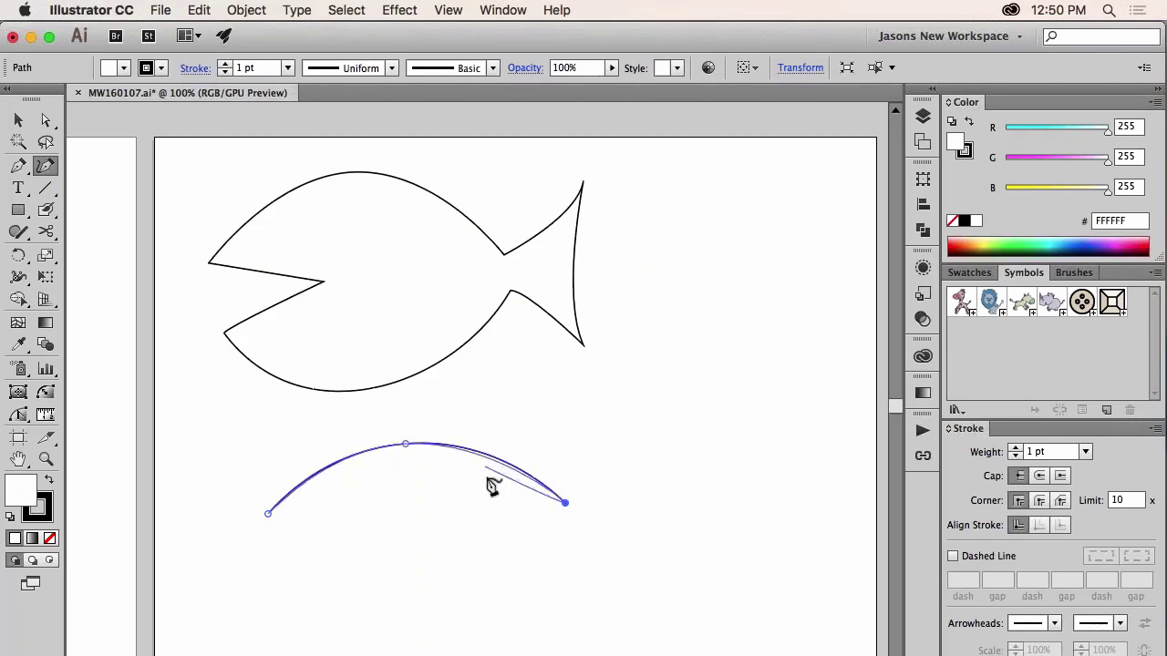
key("Escape")
left_click(565, 503)
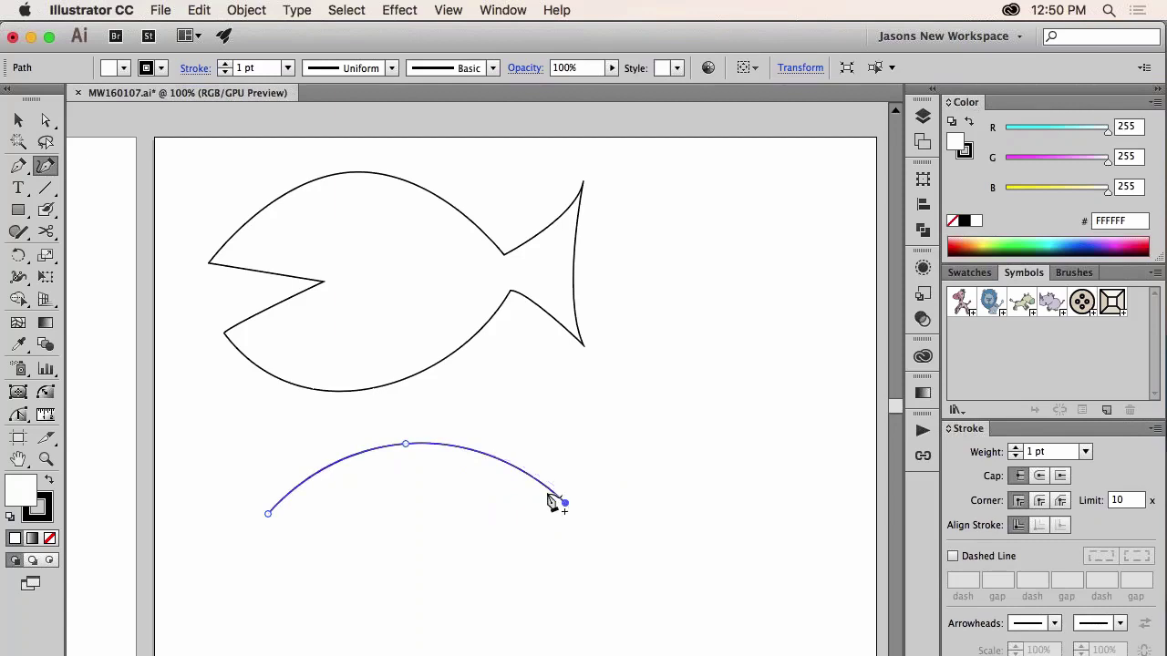
Step: Continue the second fish with a triangular tail made of straight segments and corner points
left_click(635, 430)
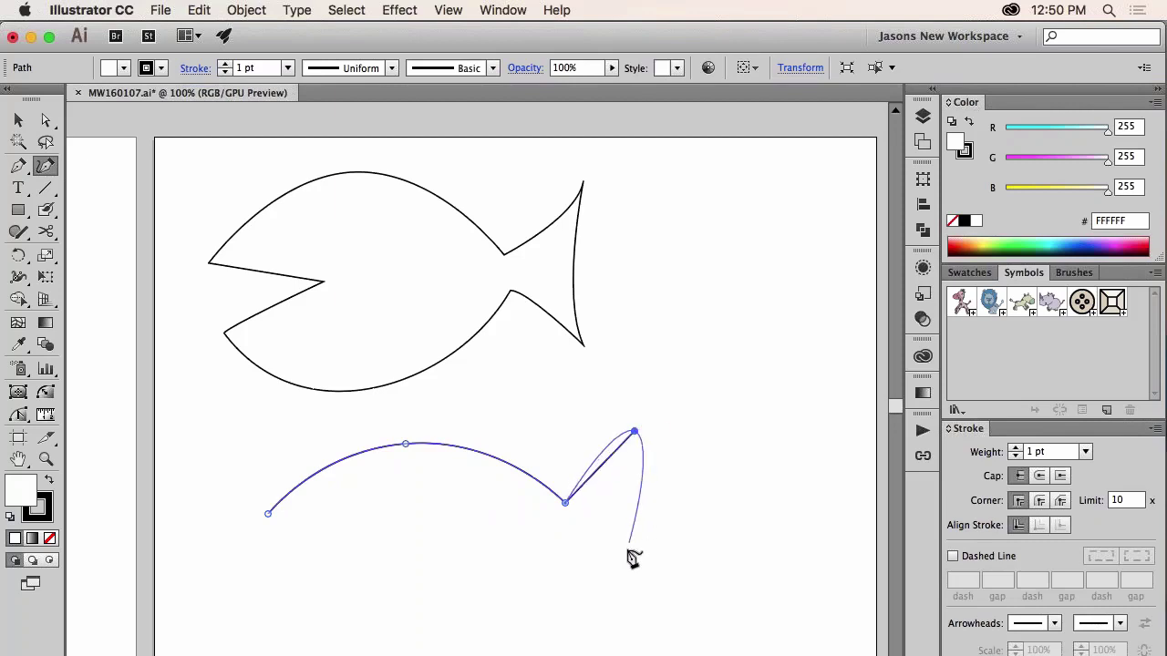
double_click(635, 432)
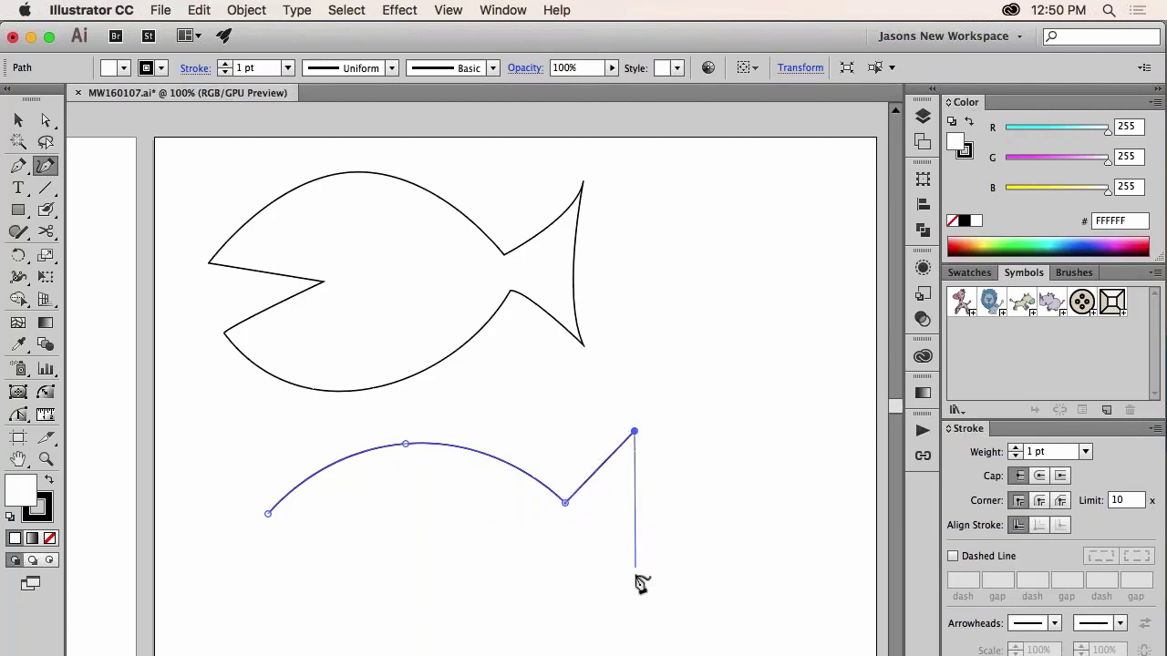
left_click(636, 594)
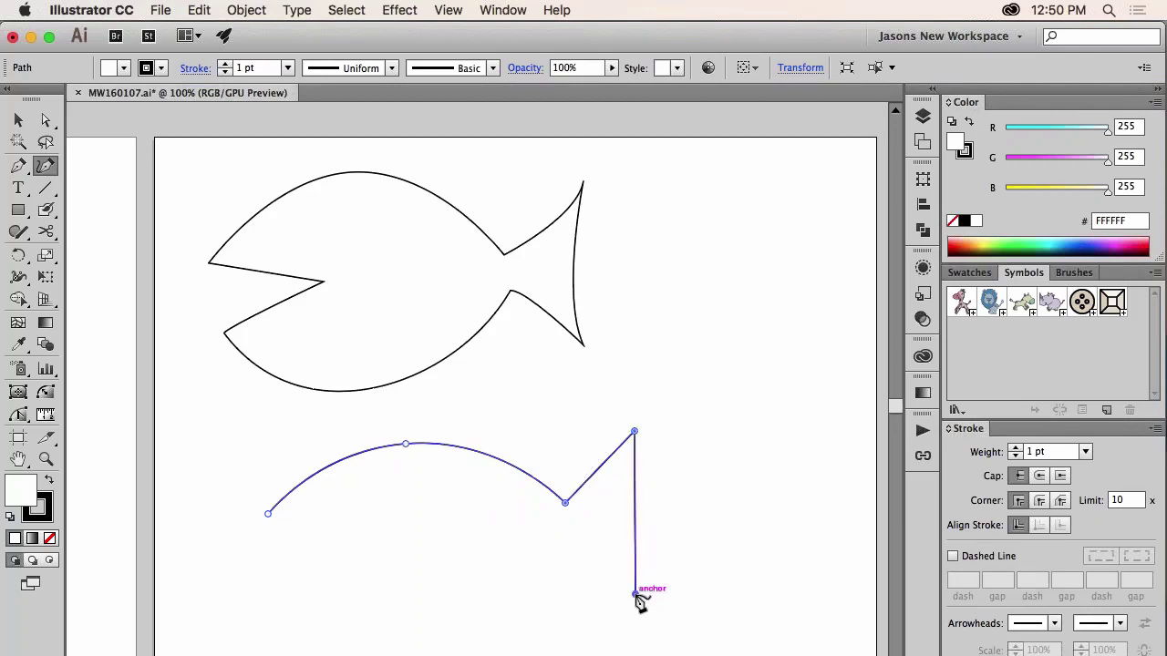
left_click(567, 535)
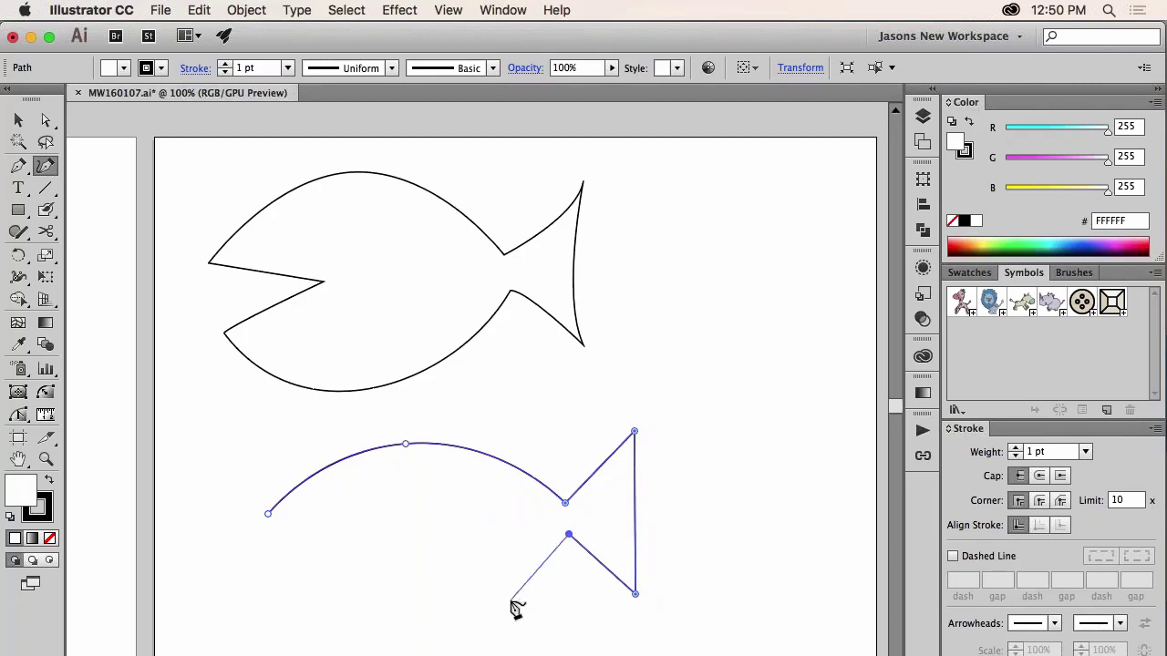
Step: Add a curved belly and a straight-edged open mouth to the second fish and close its path at the starting anchor
scroll(514, 607, "down", 3)
scroll(514, 607, "left", 3)
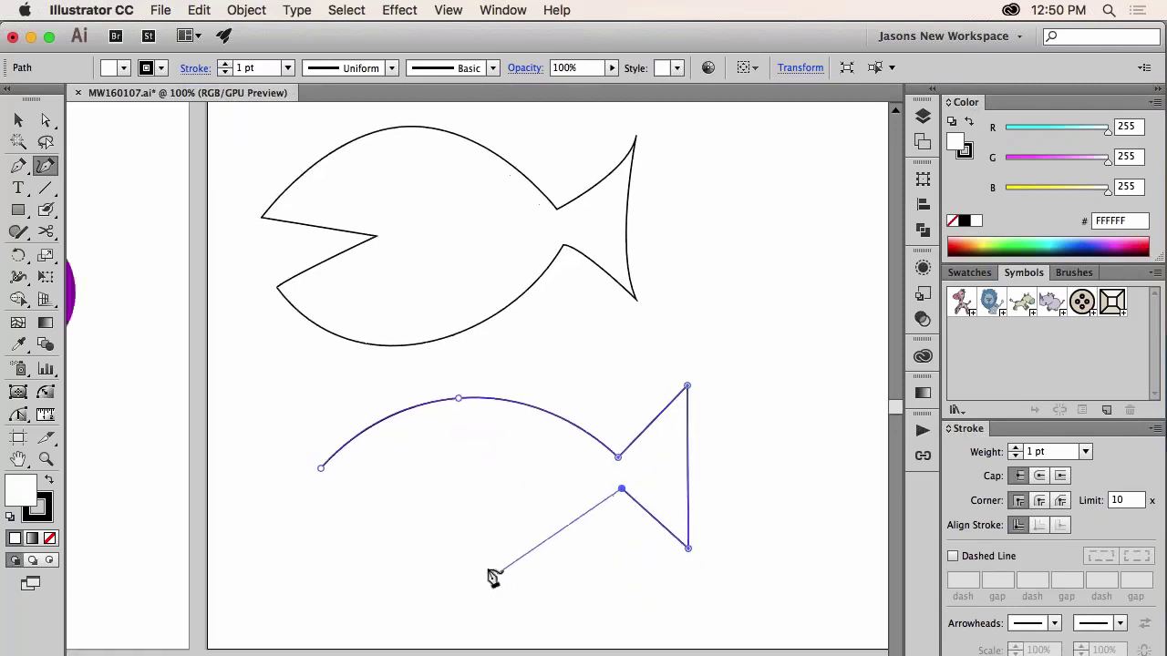
left_click_drag(484, 595, 335, 540)
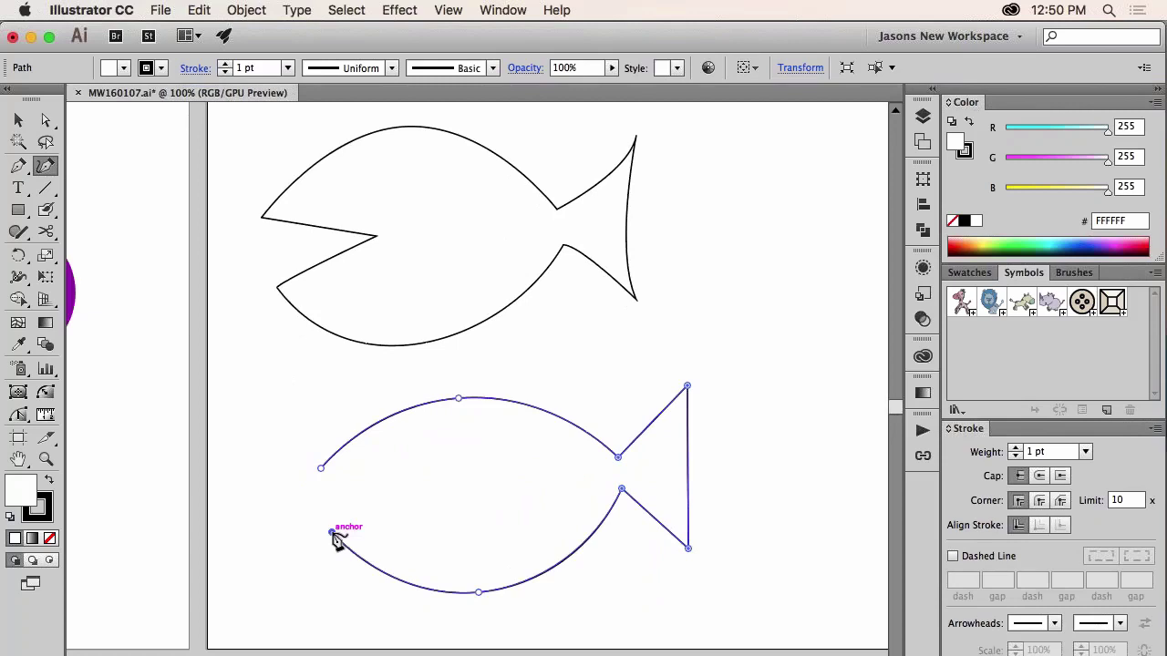
left_click(410, 495)
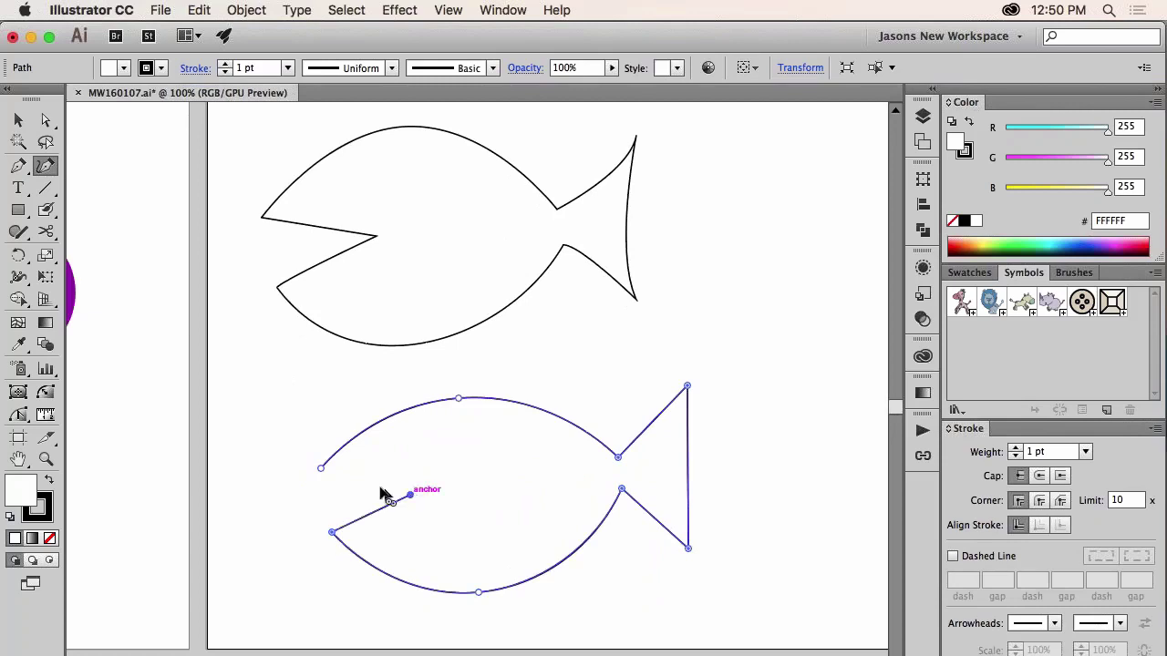
left_click(321, 472)
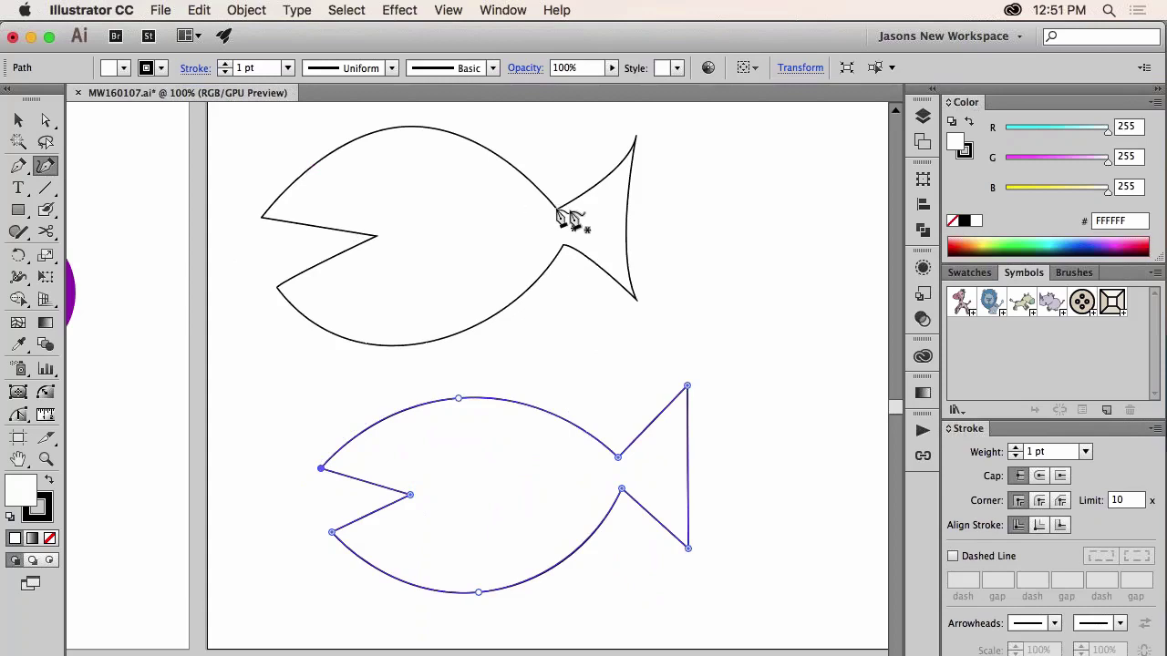
Step: Convert the top anchor of the second fish's back to a corner point and back to a smooth point
left_click(458, 400)
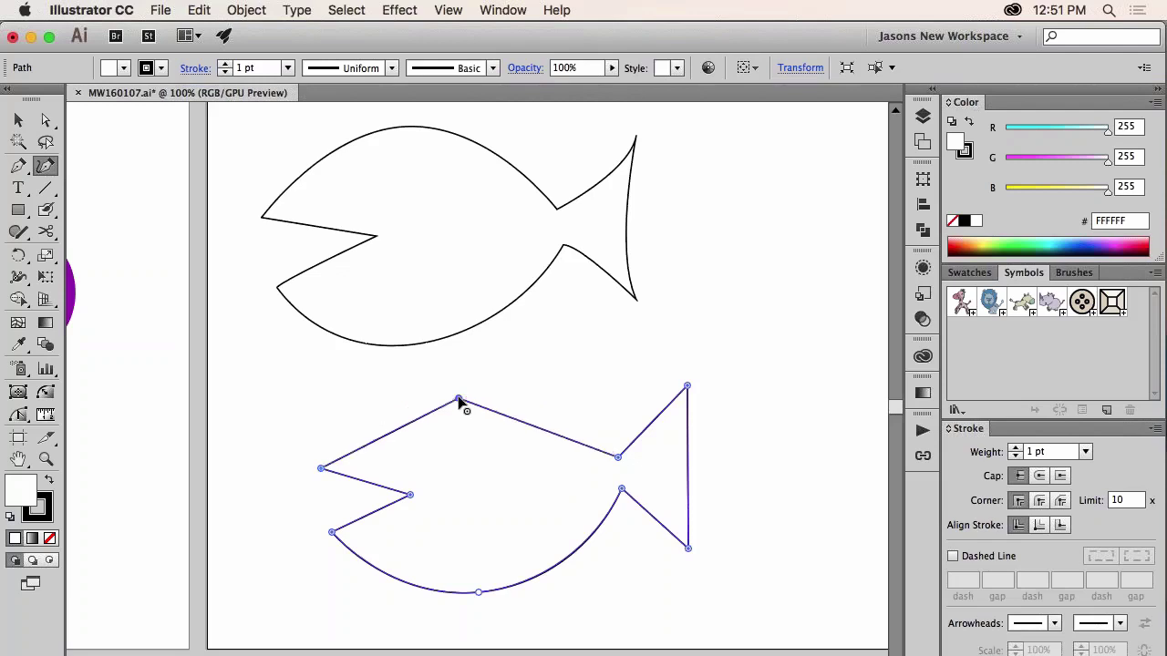
double_click(458, 399)
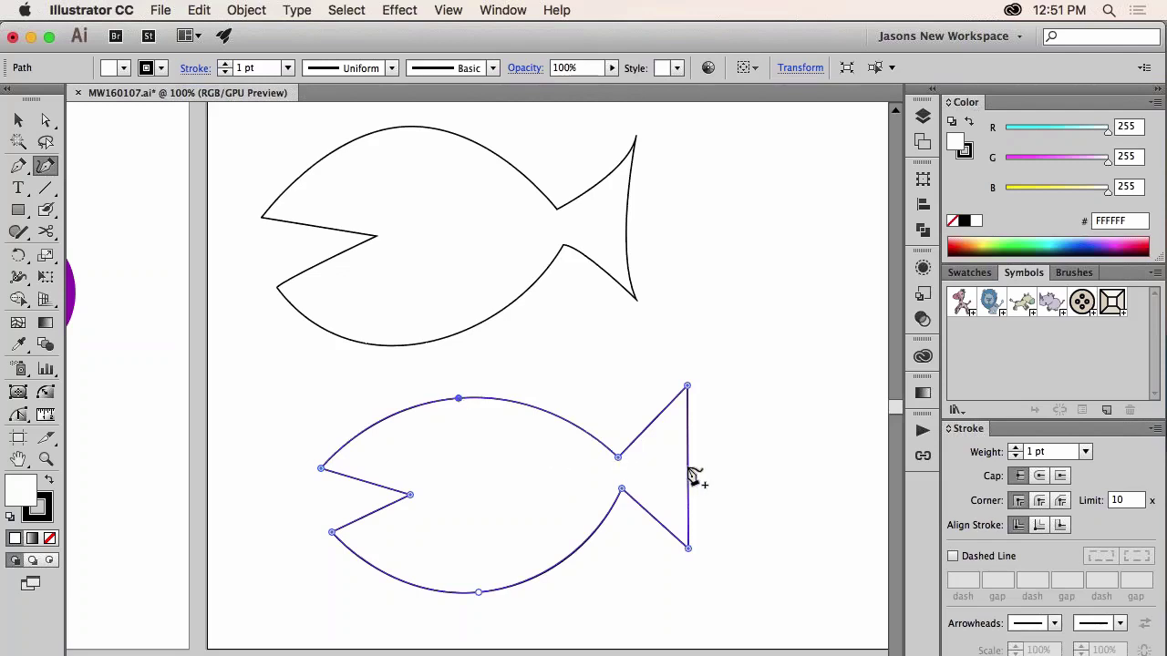
Step: Bow the second fish's upper and lower tail edges outward and notch its rear edge inward with a corner point
left_click_drag(689, 468, 672, 472)
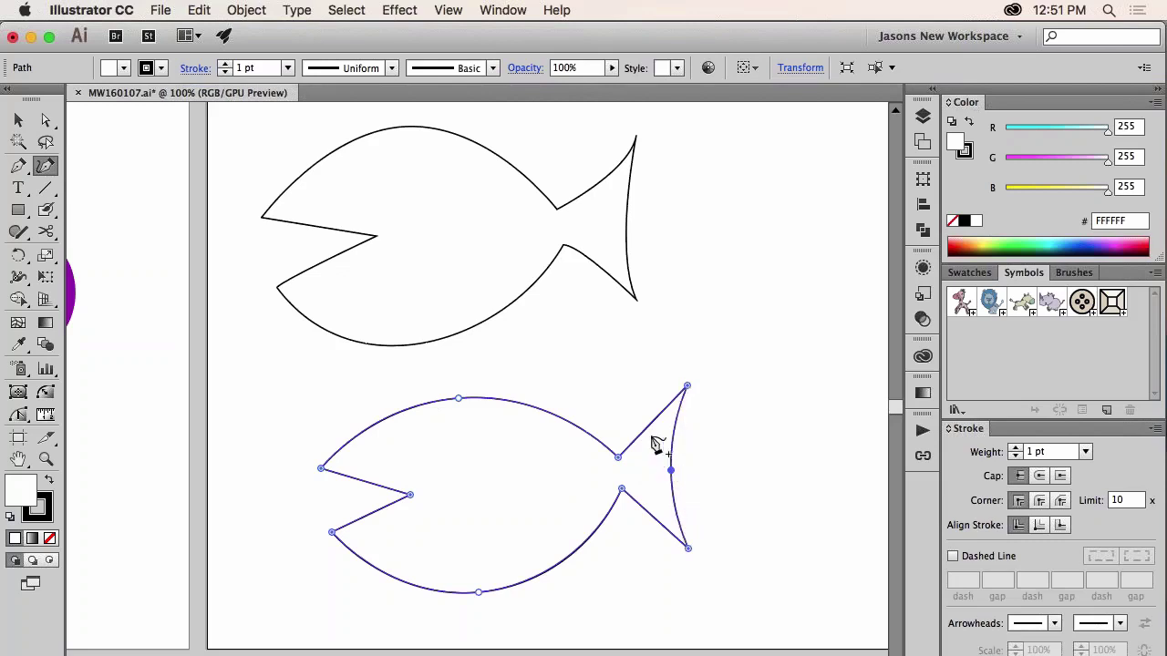
left_click_drag(645, 428, 639, 425)
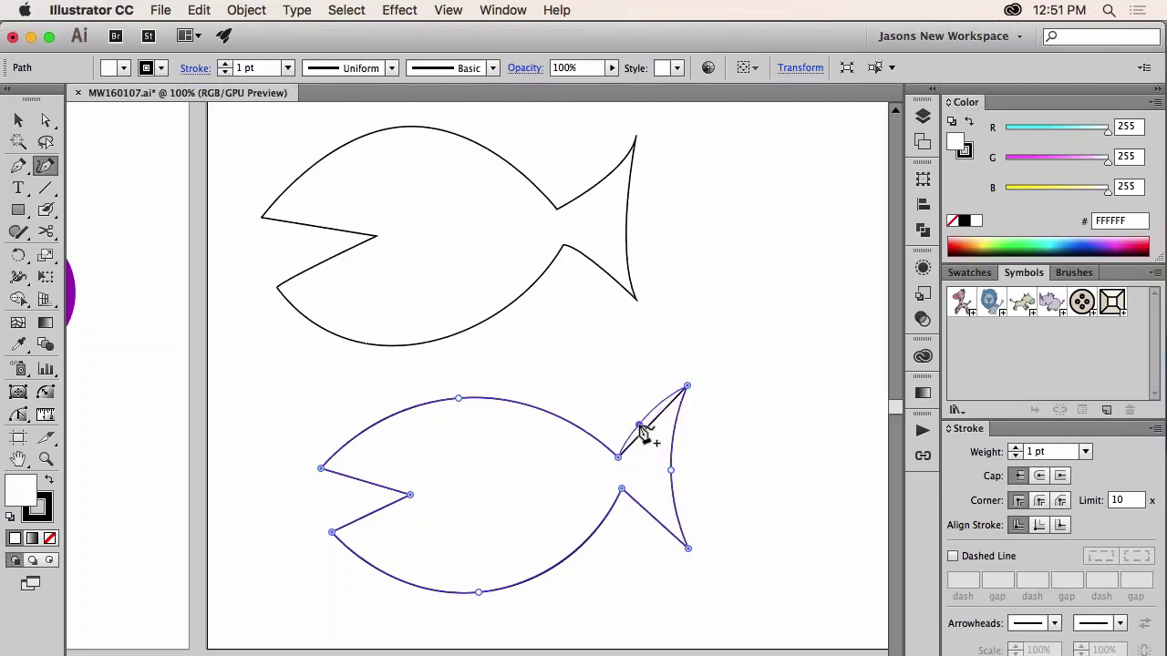
left_click_drag(657, 521, 646, 532)
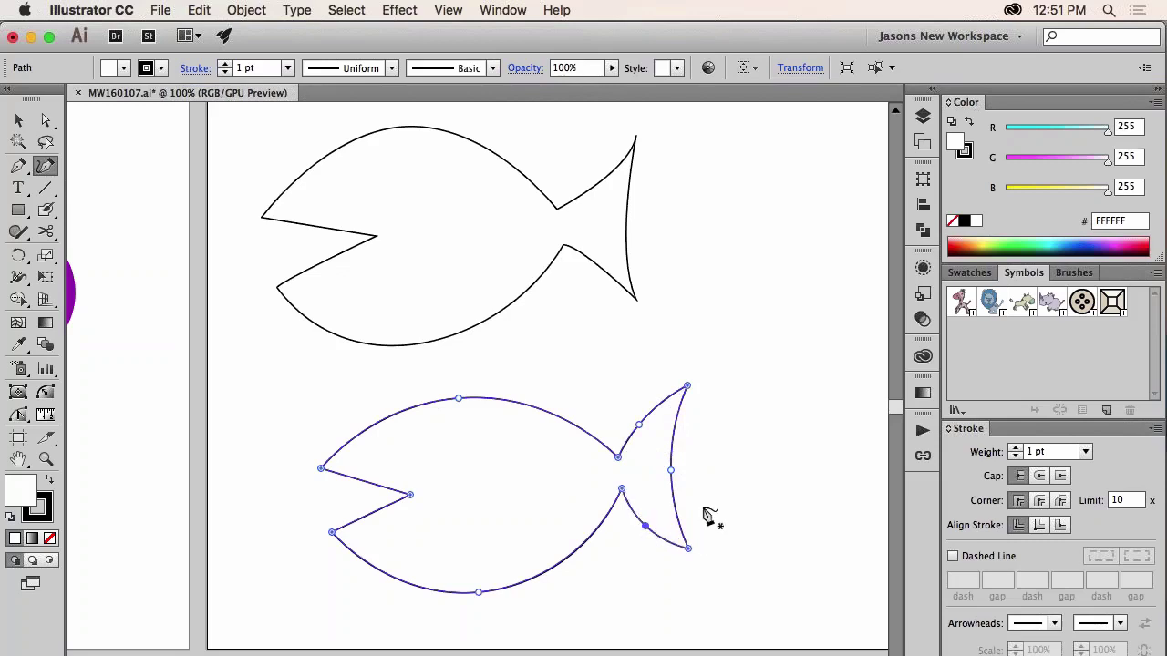
left_click(672, 471)
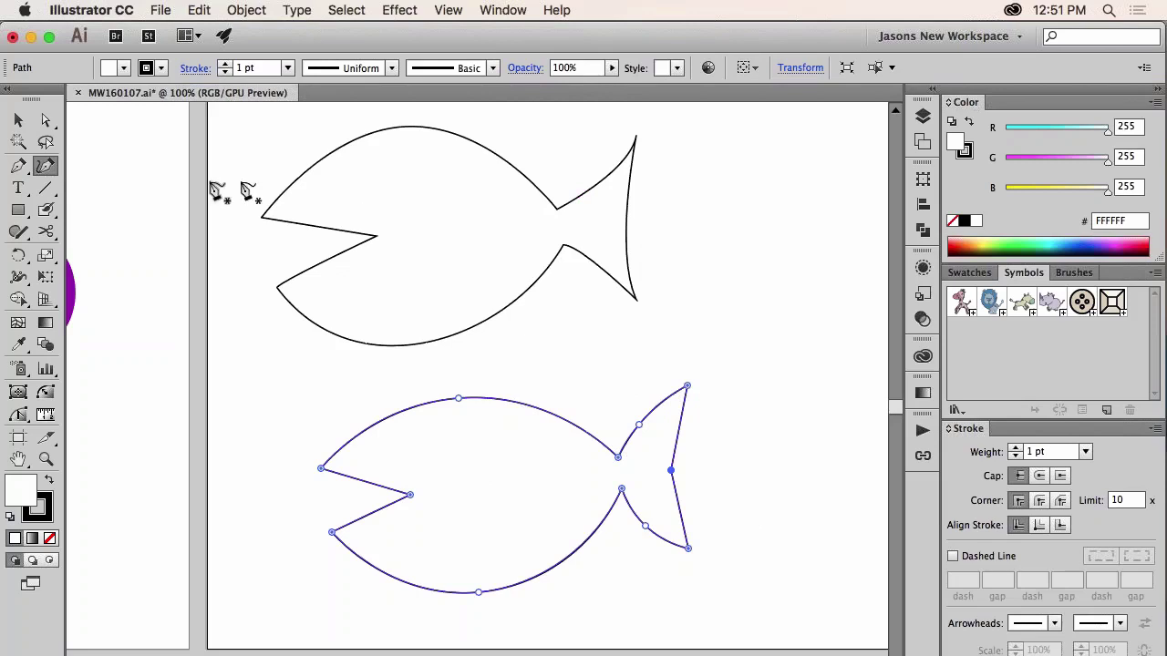
Step: Scale the second fish down proportionally to about three quarters of its size from its lower-right corner
key("v")
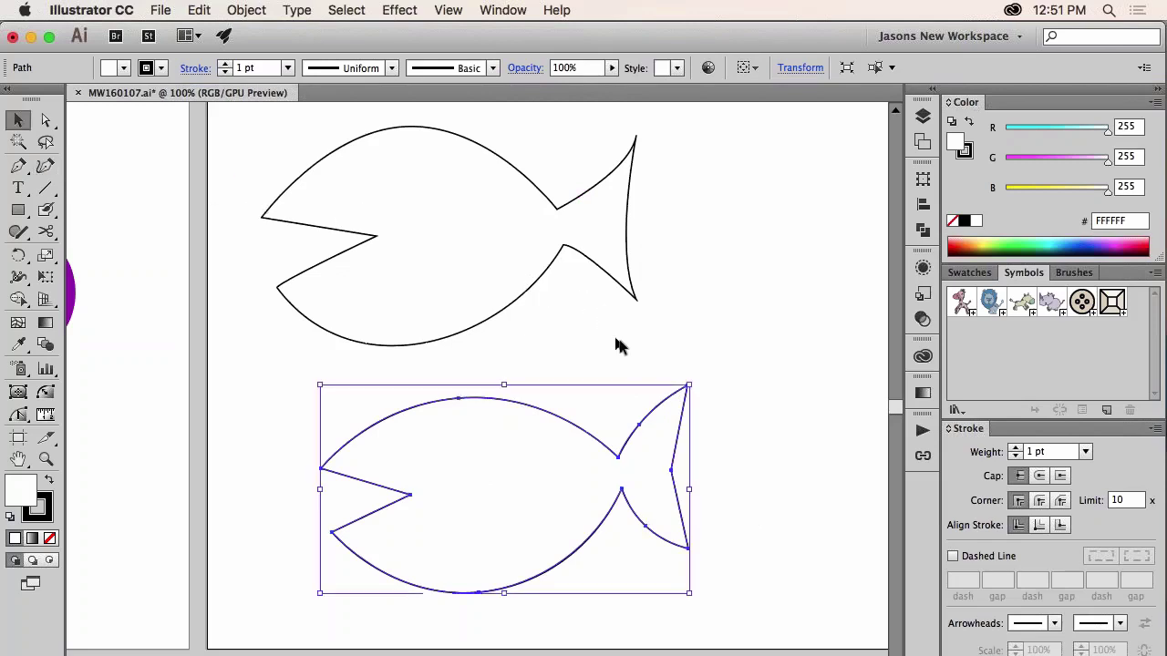
left_click(623, 341)
left_click(635, 436)
scroll(631, 432, "right", 5)
scroll(632, 432, "up", 2)
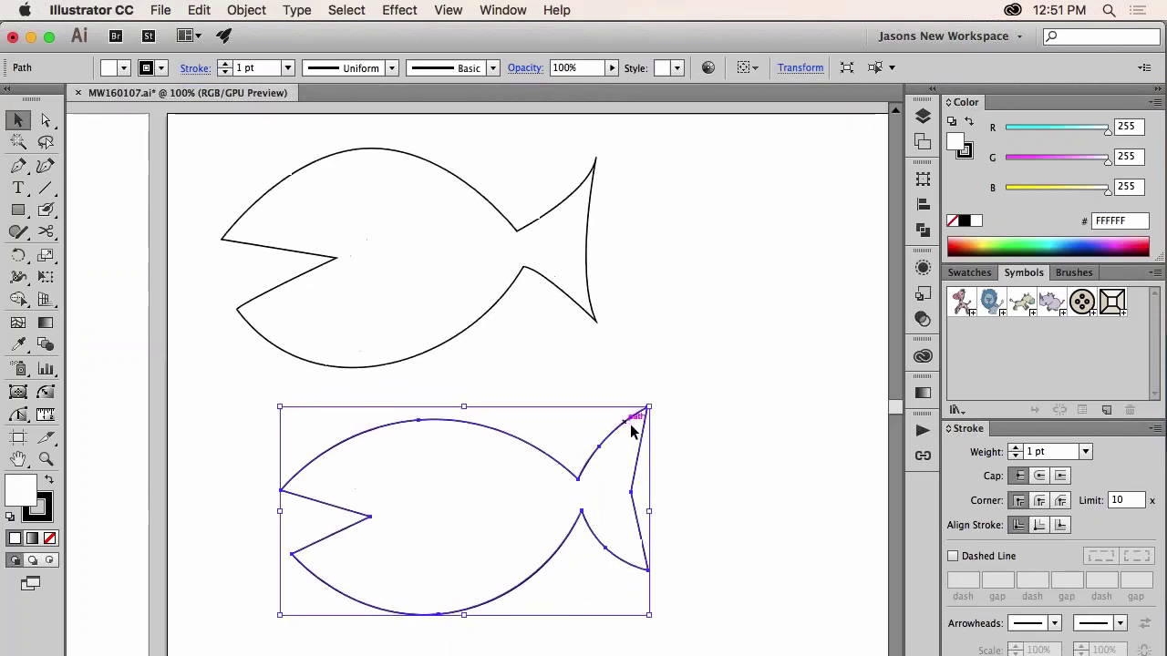
scroll(632, 432, "right", 2)
scroll(632, 432, "up", 1)
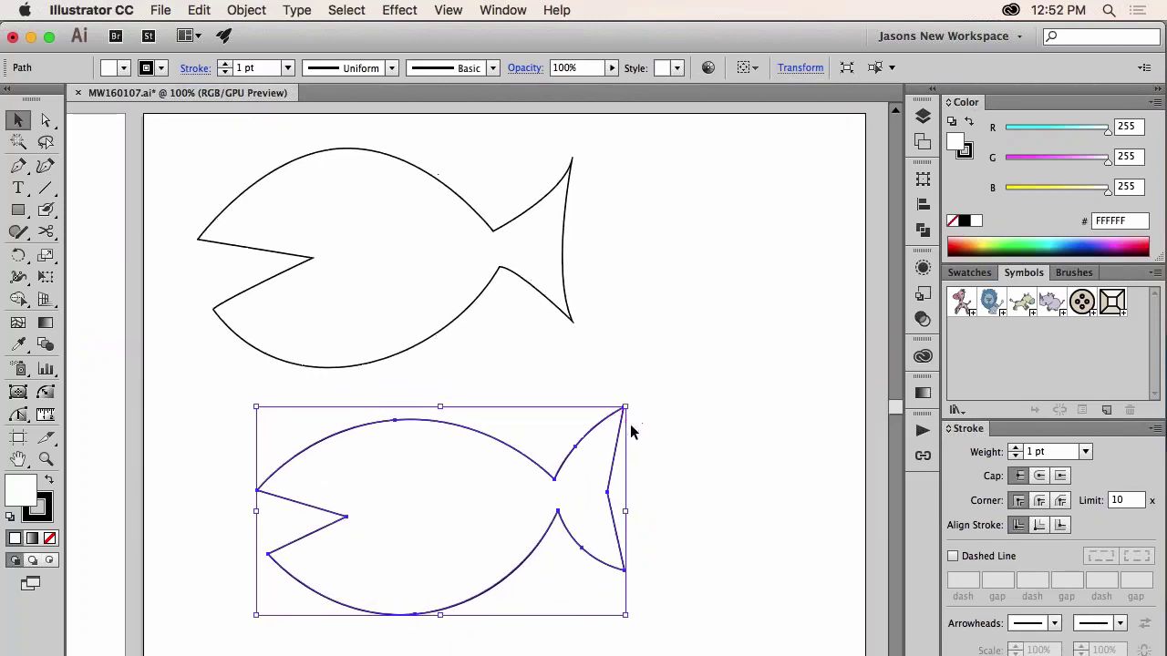
left_click(550, 407)
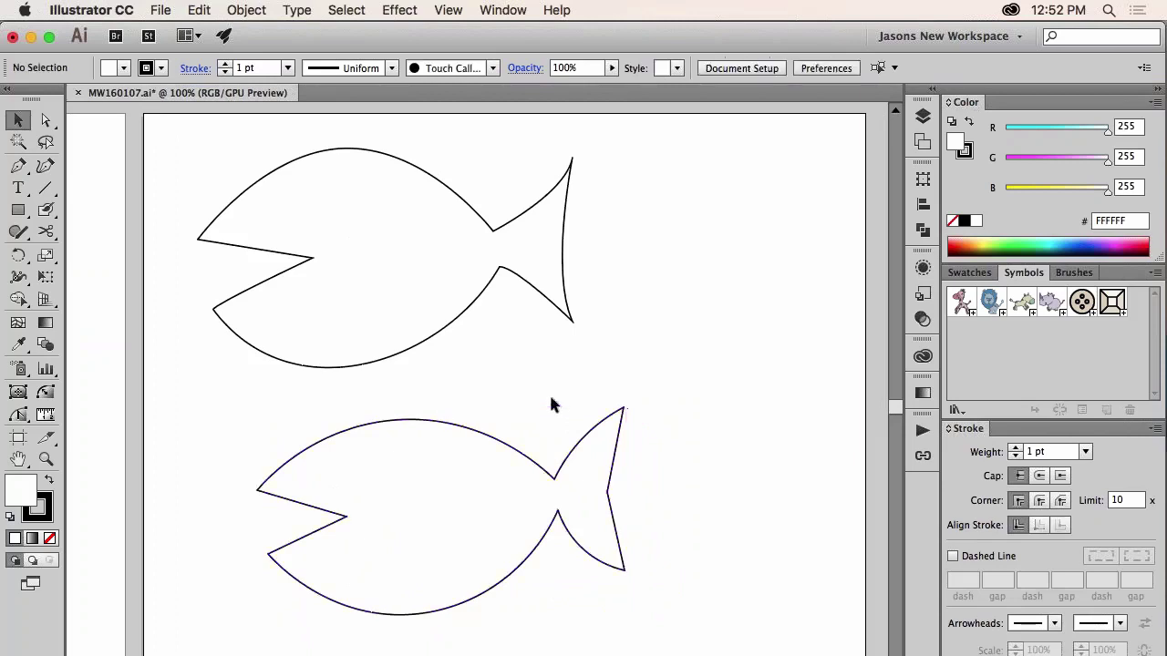
left_click(593, 432)
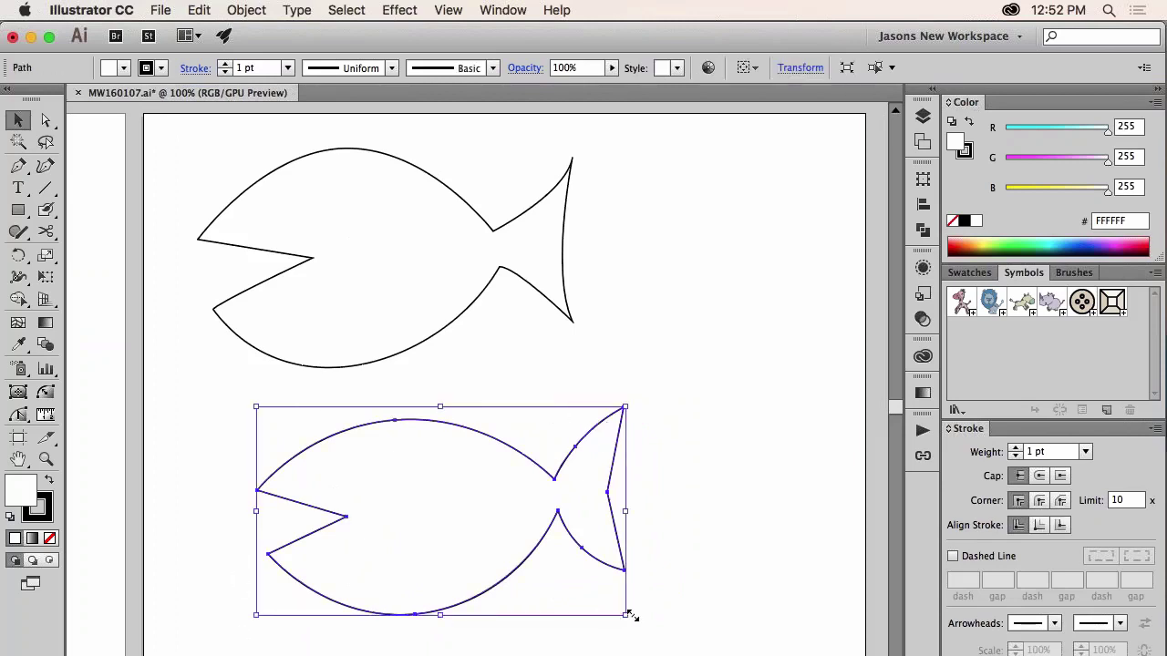
left_click_drag(627, 614, 552, 574)
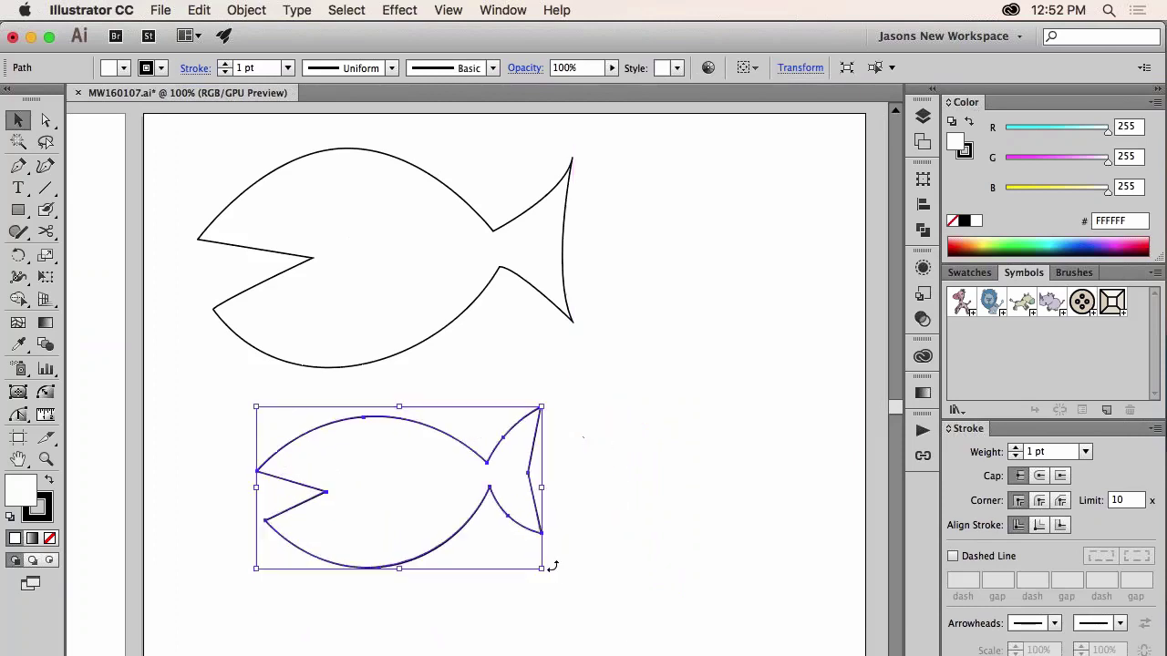
Step: Move the second fish up and to the right, below the first fish's tail, and hide the bounding box
left_click_drag(489, 492, 648, 453)
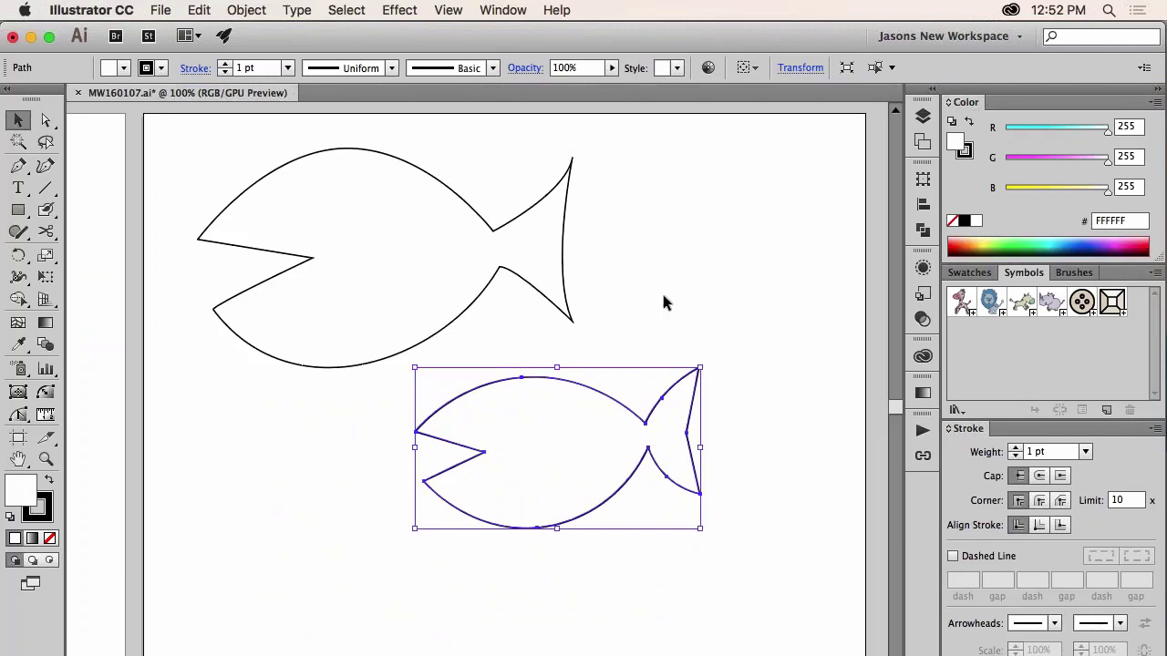
left_click(449, 11)
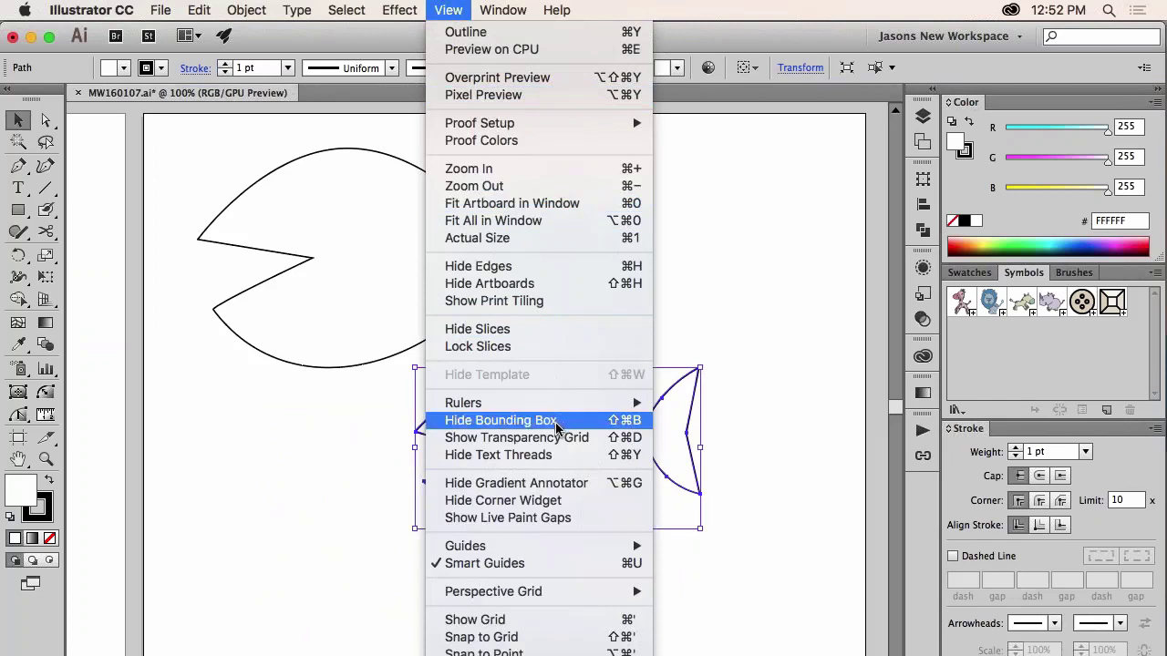
left_click(637, 420)
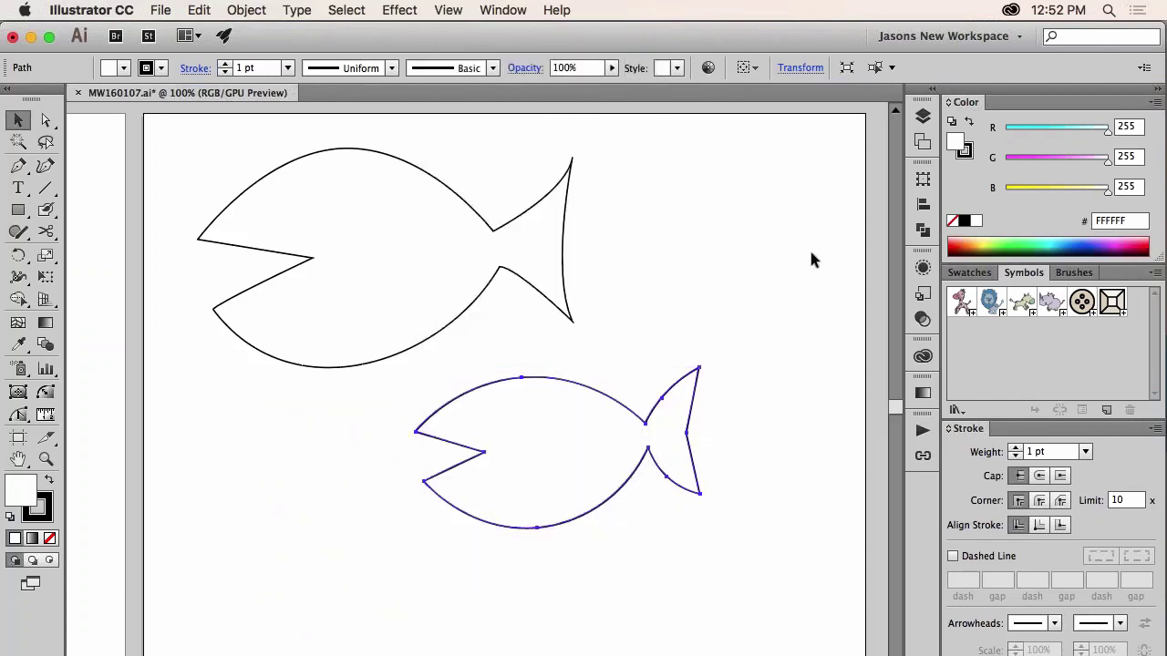
Step: Move the second fish slightly up and to the right, grabbing it by the upper anchor where body meets tail
left_click(800, 290)
left_click(649, 428)
left_click_drag(657, 425, 657, 394)
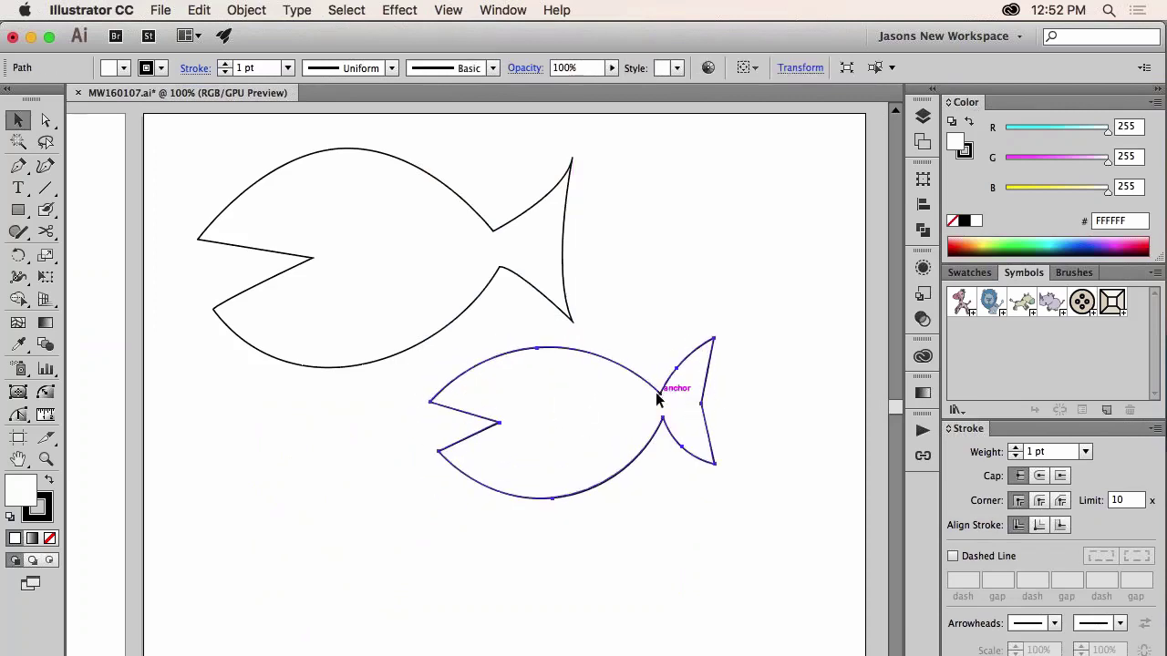
Step: Show the bounding box again and deselect the second fish
left_click(502, 10)
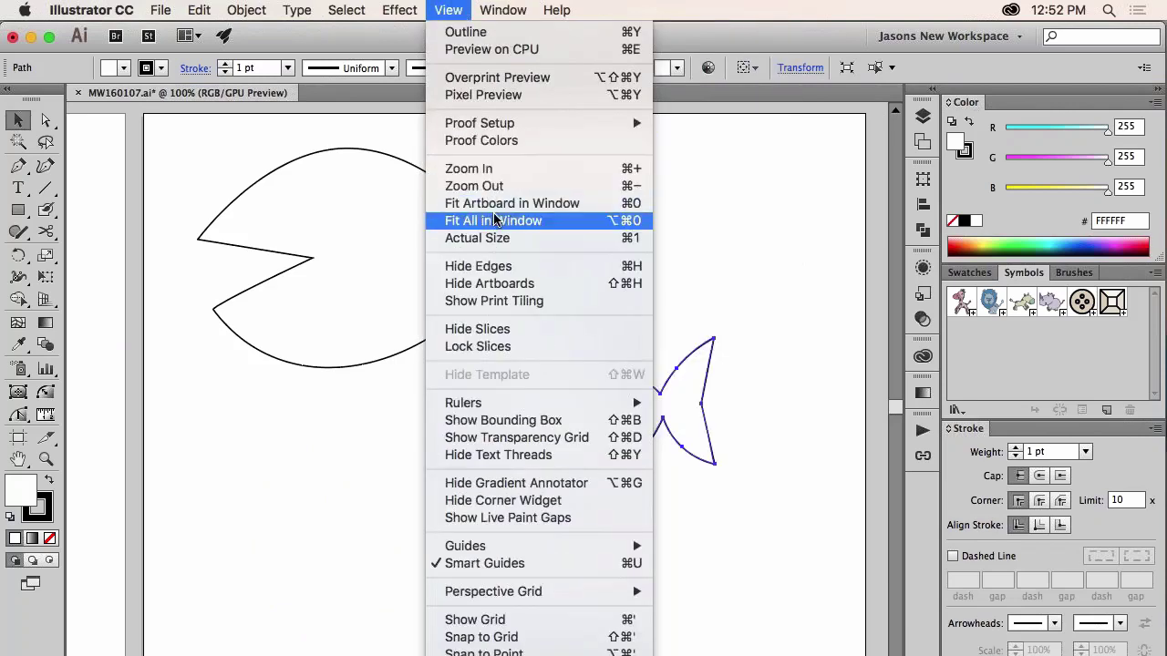
left_click(526, 424)
left_click(584, 476)
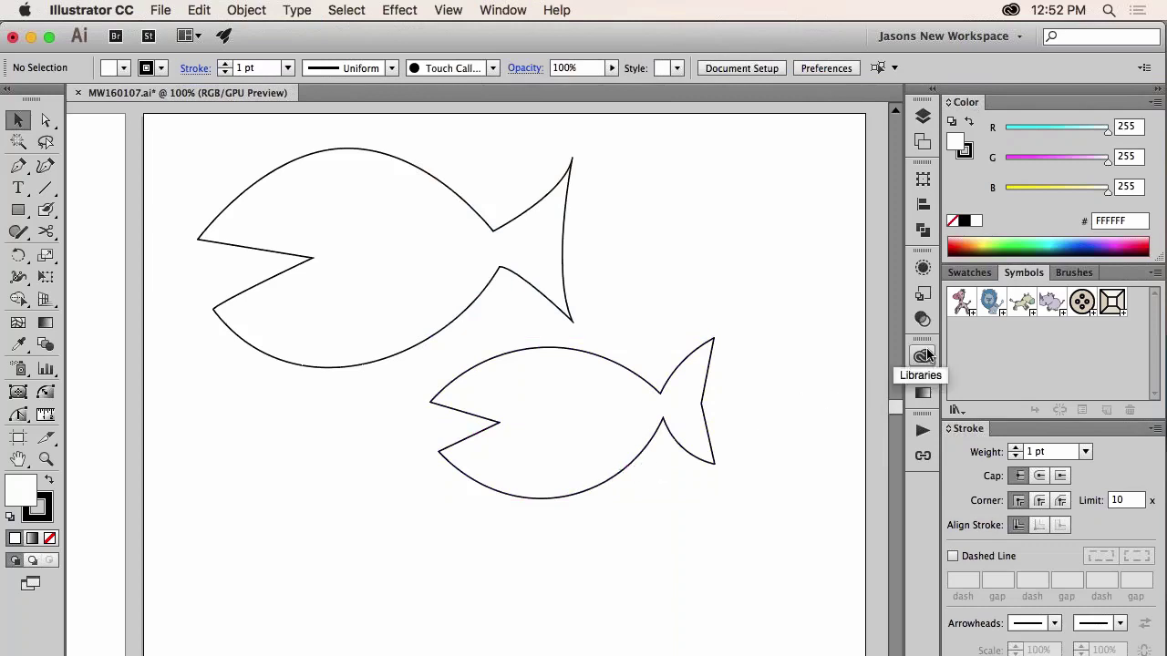
Step: Open the PANTONE+ Solid Uncoated color book in an enlarged floating panel and make it persistent
left_click(968, 273)
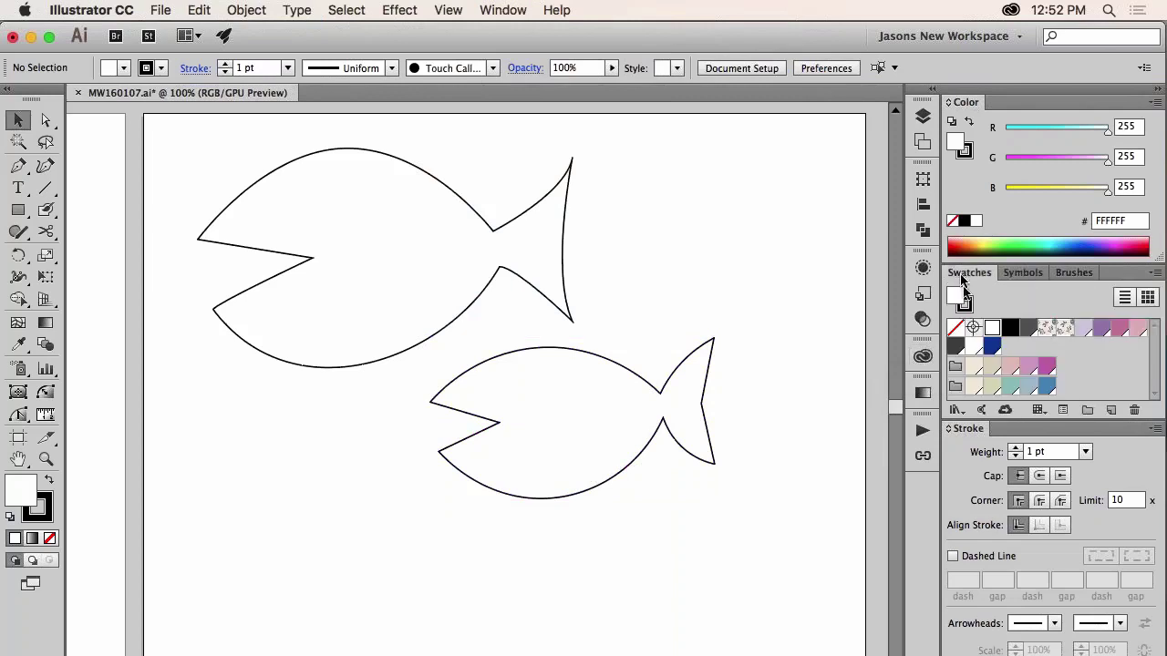
left_click(956, 415)
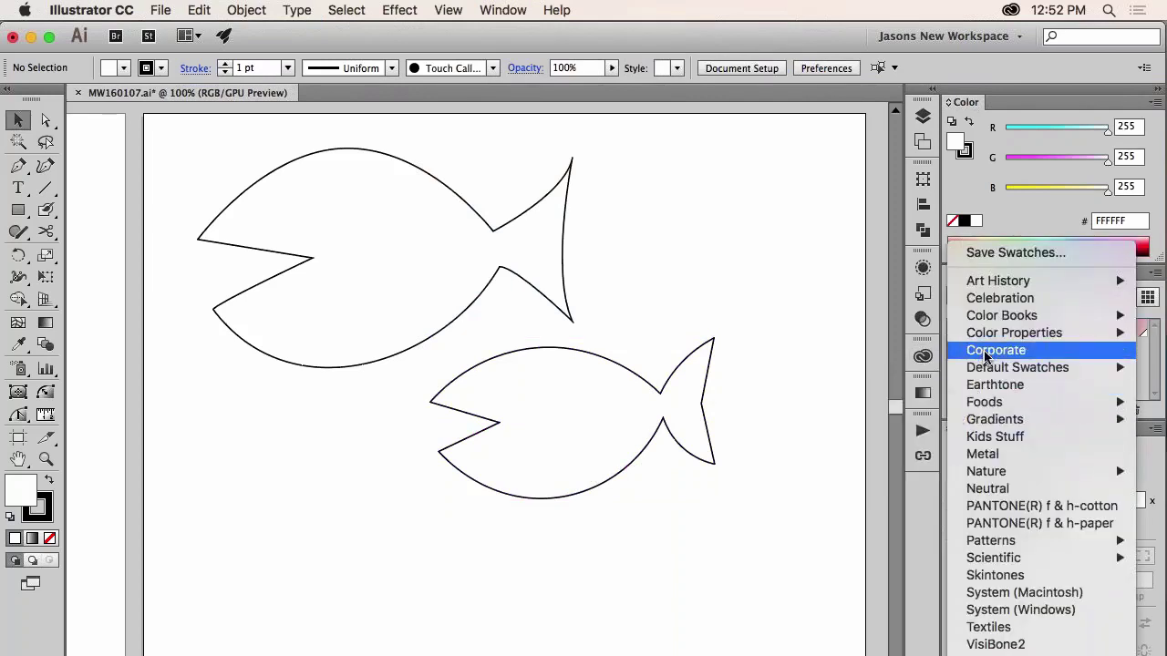
mouse_move(993, 334)
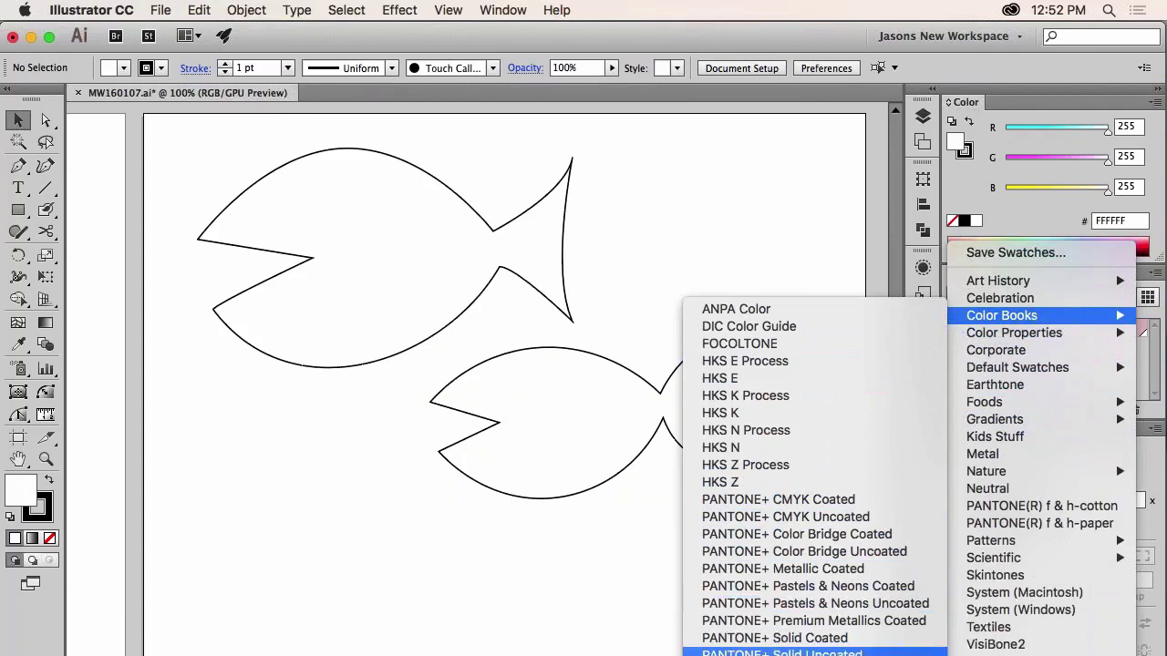
left_click(837, 653)
left_click_drag(830, 153, 838, 112)
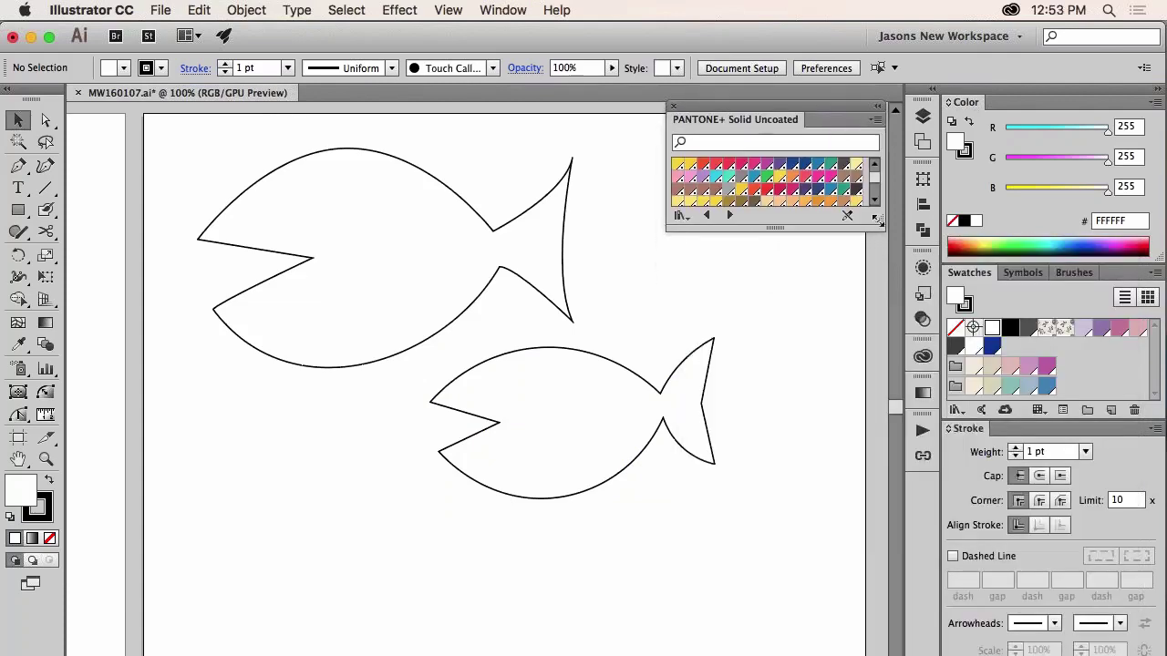
left_click_drag(884, 231, 856, 362)
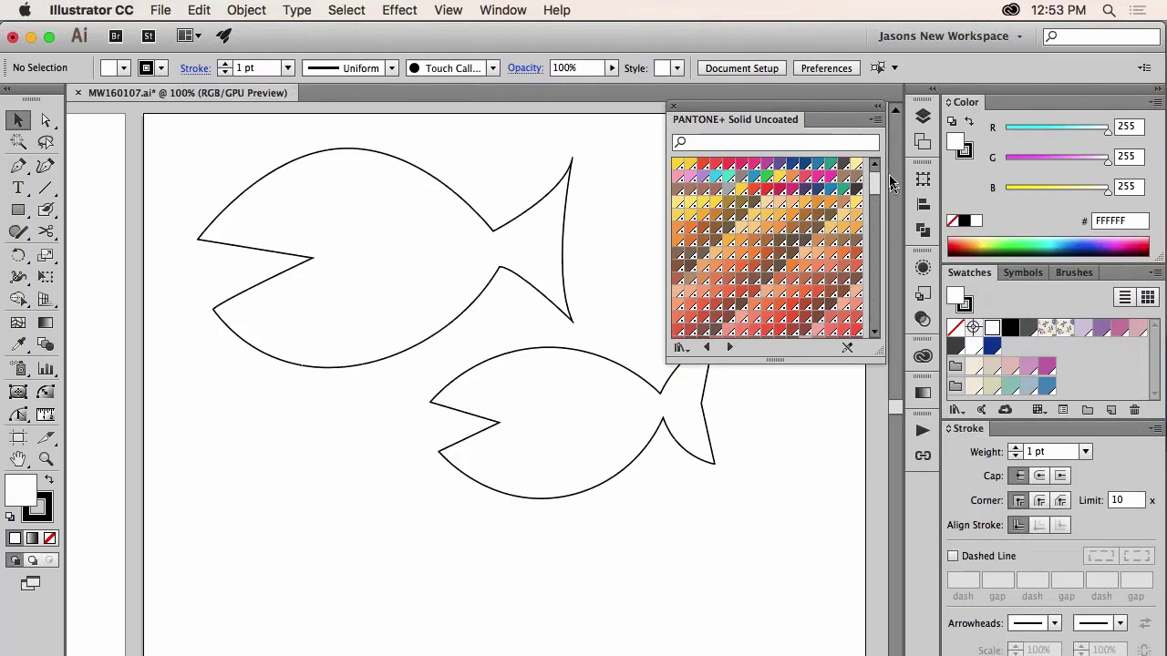
left_click(875, 123)
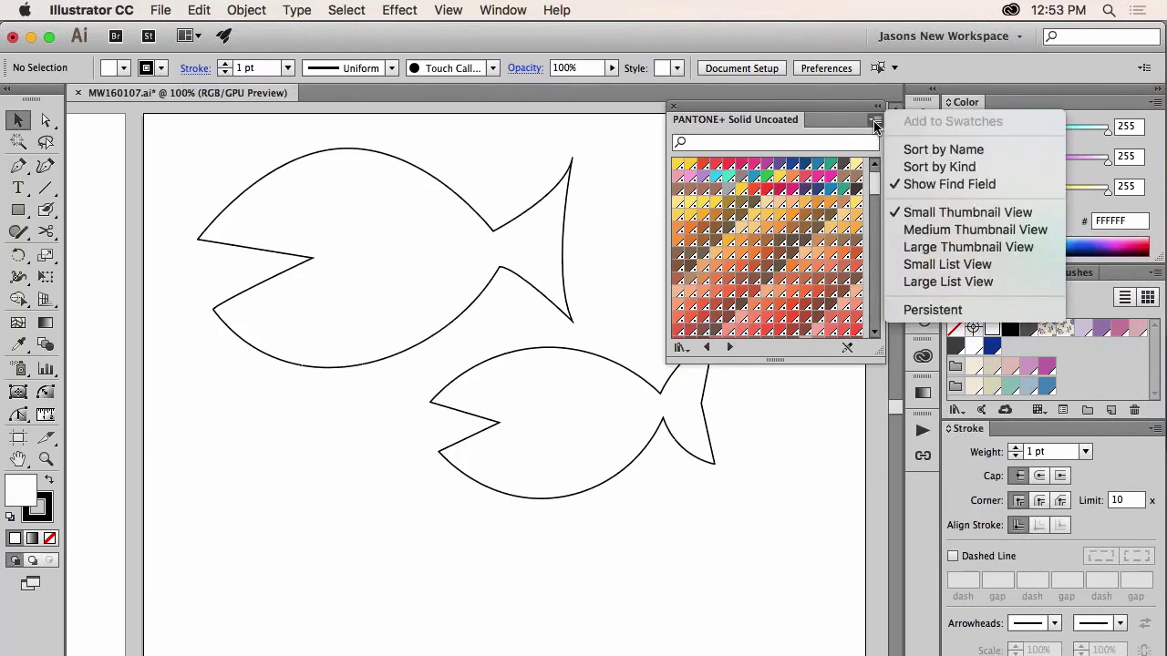
left_click(952, 311)
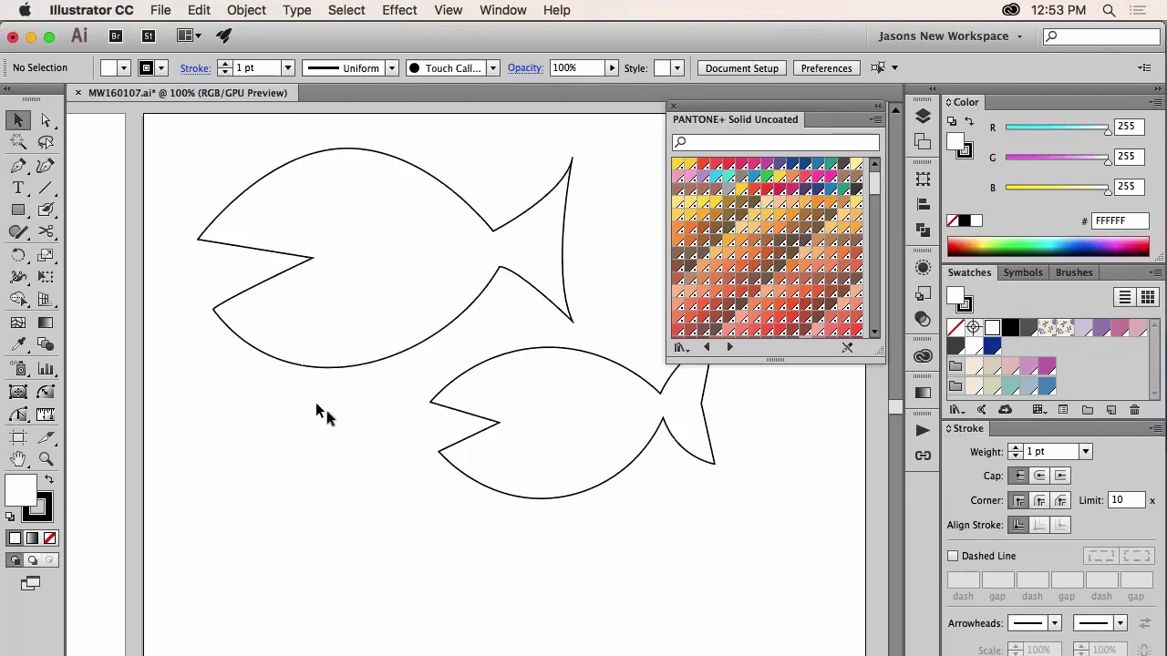
Step: Switch to Photoshop, search the Mac for "tropical" and open Tropical Navy.png
left_click(558, 653)
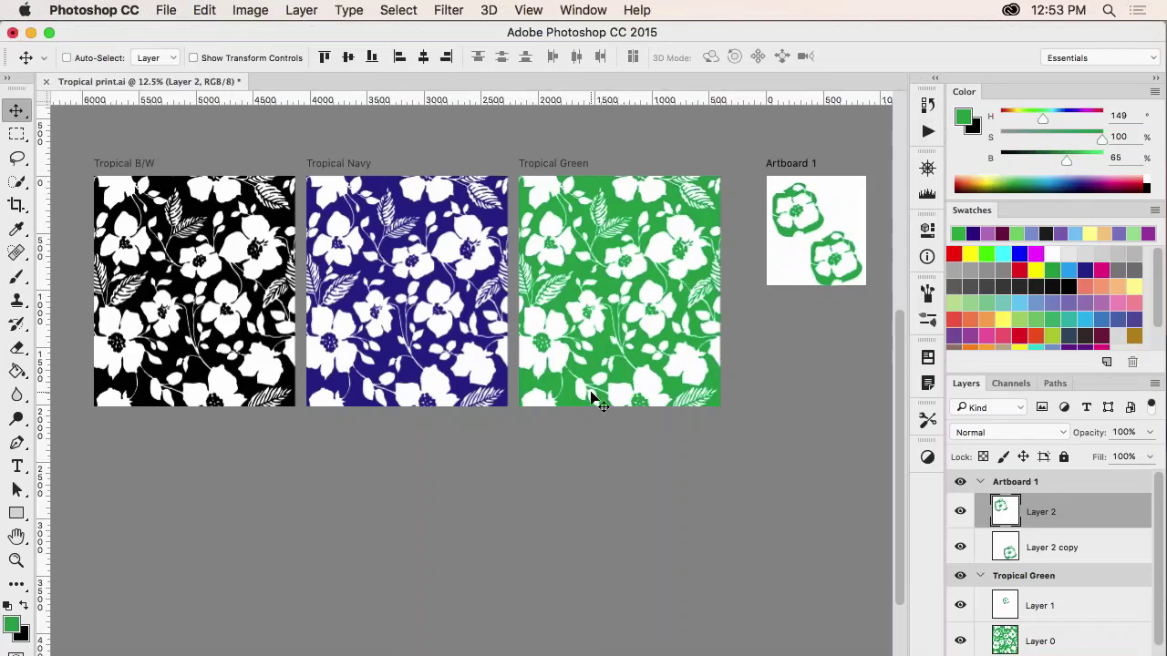
key("super+s")
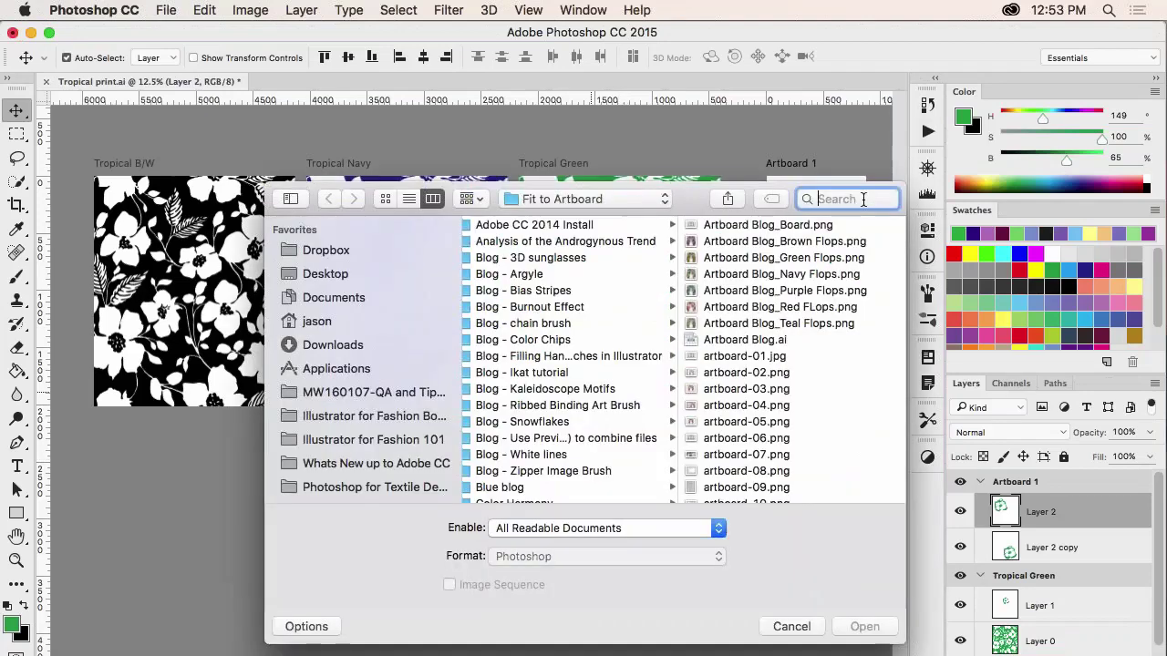
type("tropical")
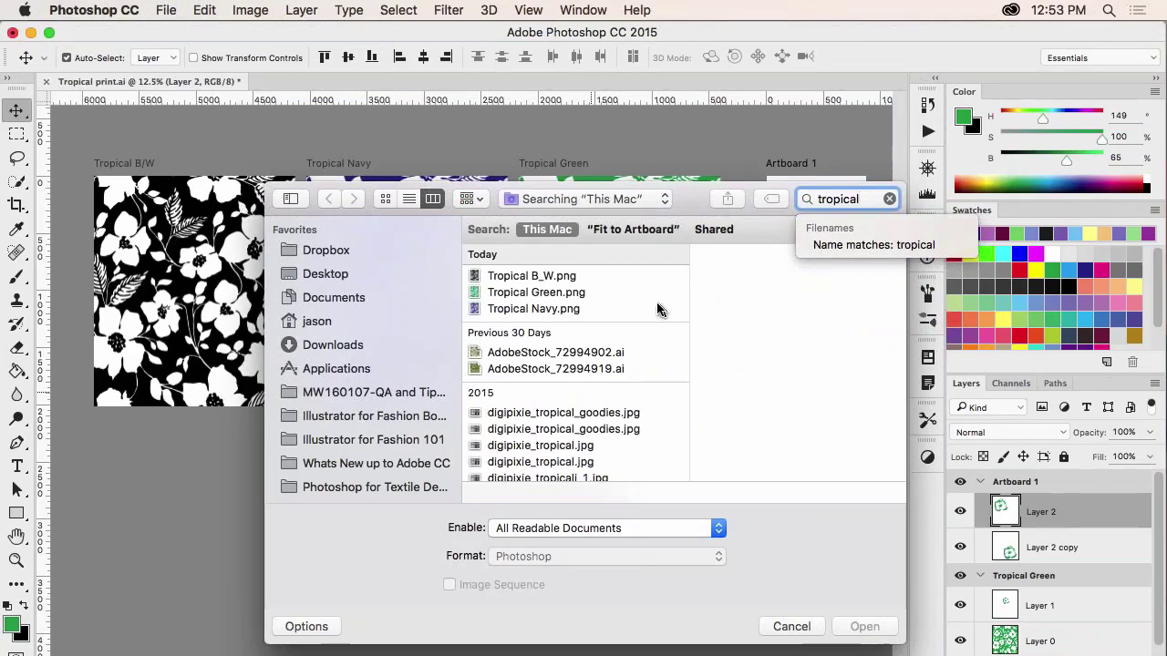
left_click(552, 310)
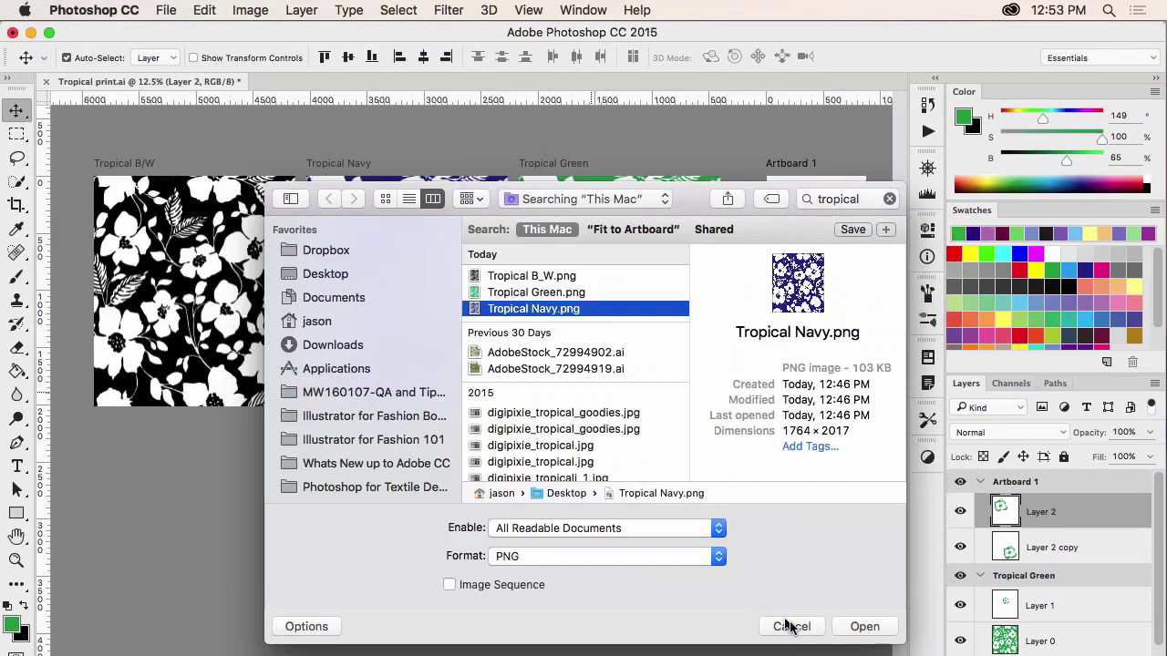
left_click(857, 627)
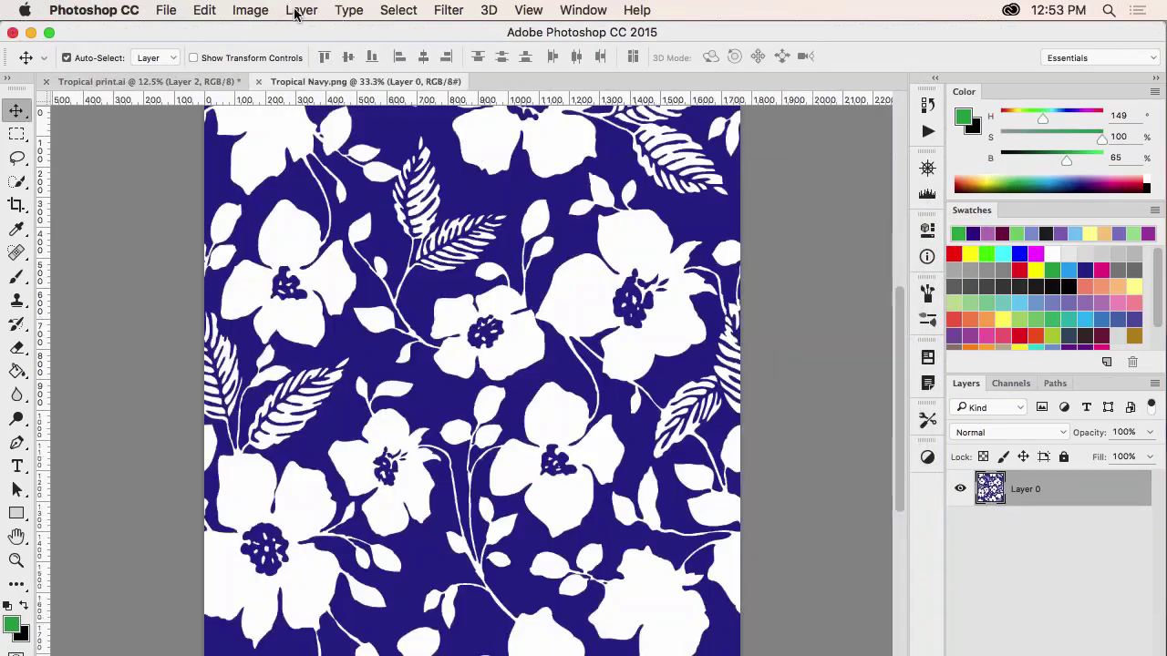
Step: Convert the Tropical Navy image to Indexed Color with the Exact palette and no forced colors
left_click(258, 9)
mouse_move(264, 32)
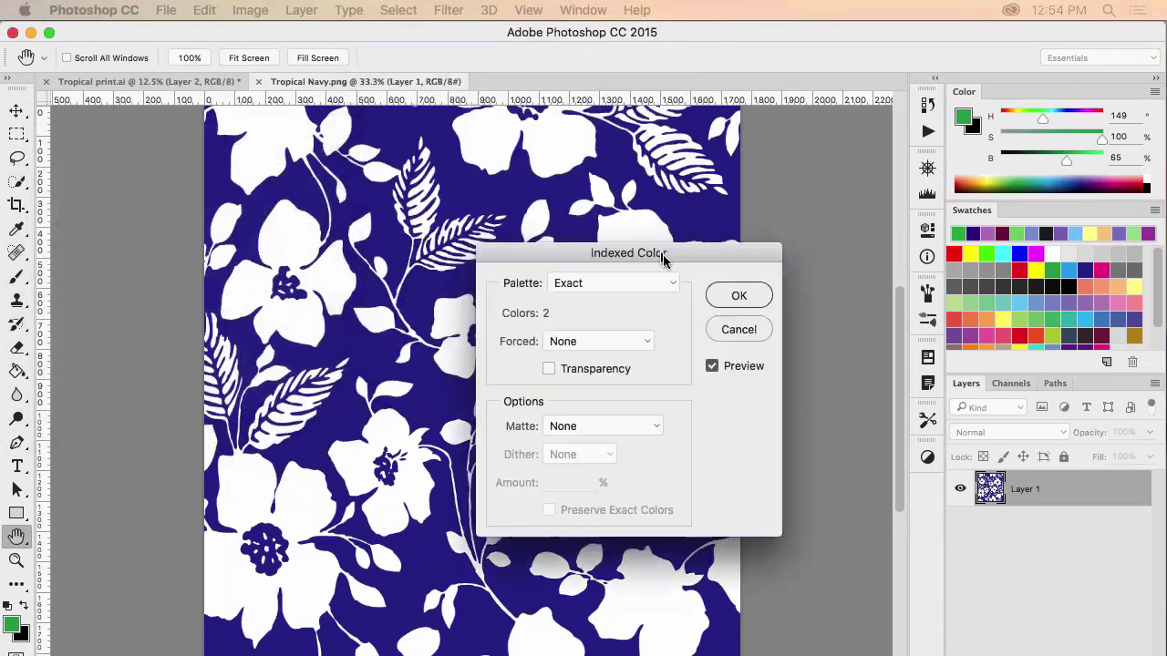
left_click(746, 309)
key("v")
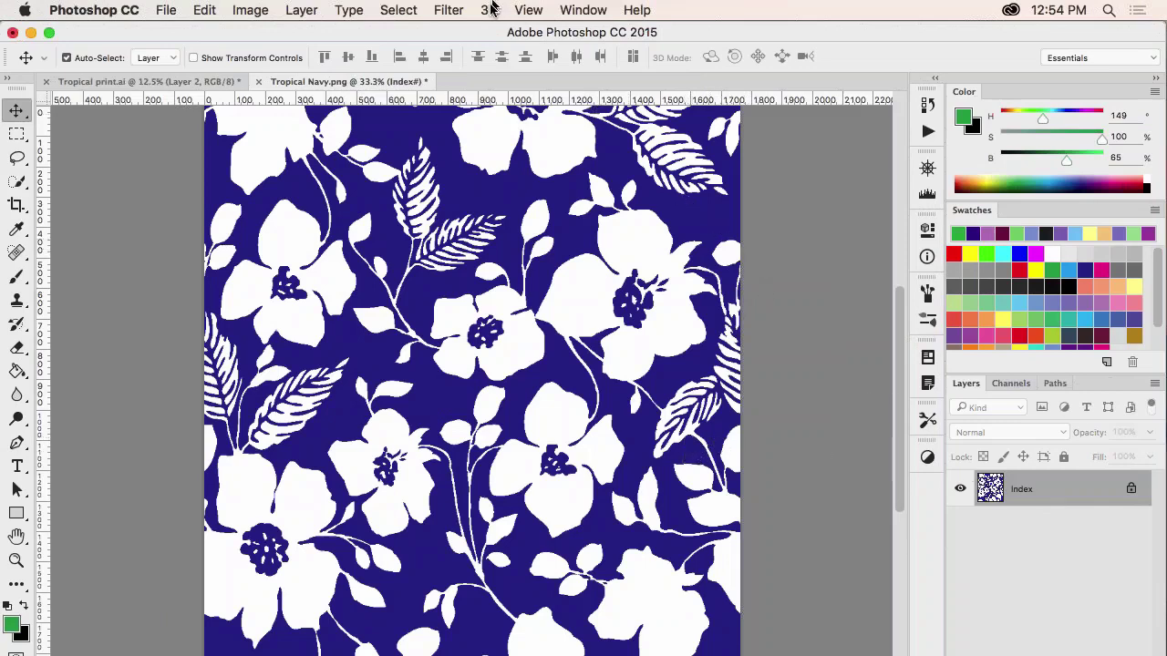
Step: Check which filters are available for the indexed image and convert it back to RGB Color
left_click(449, 10)
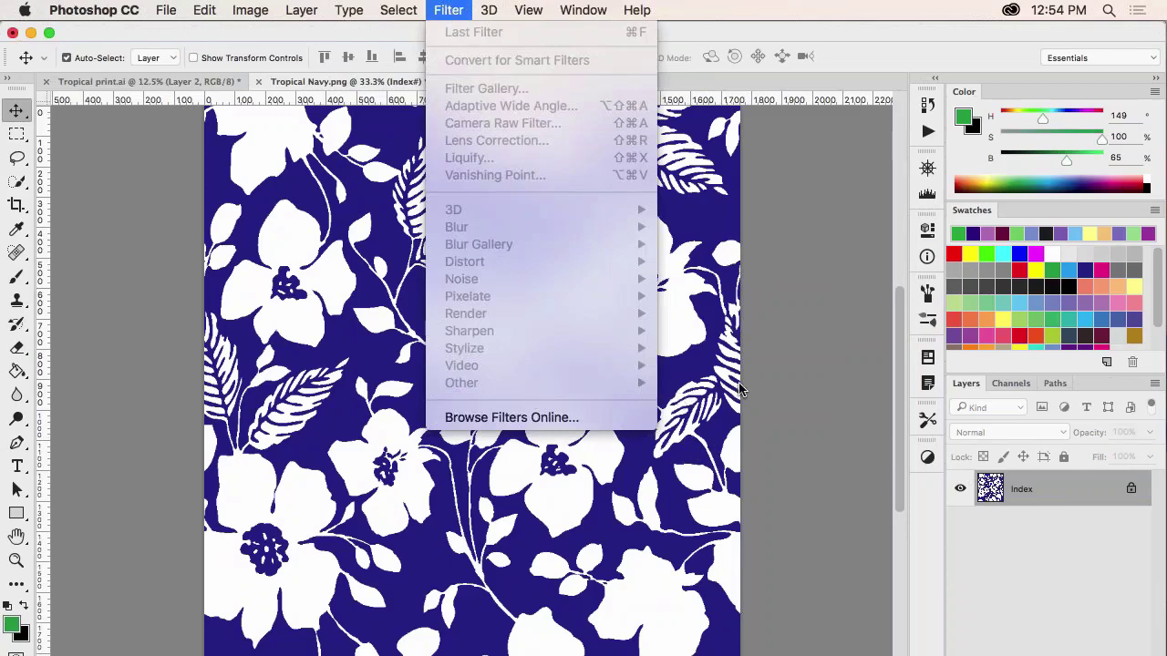
left_click(455, 10)
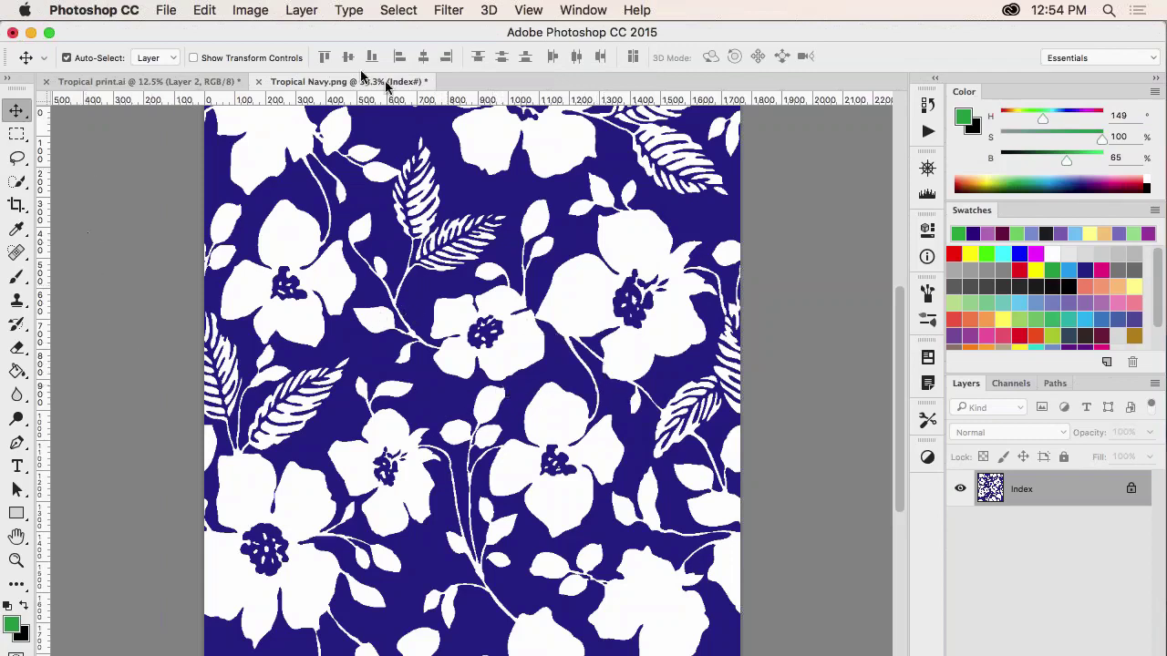
left_click(258, 10)
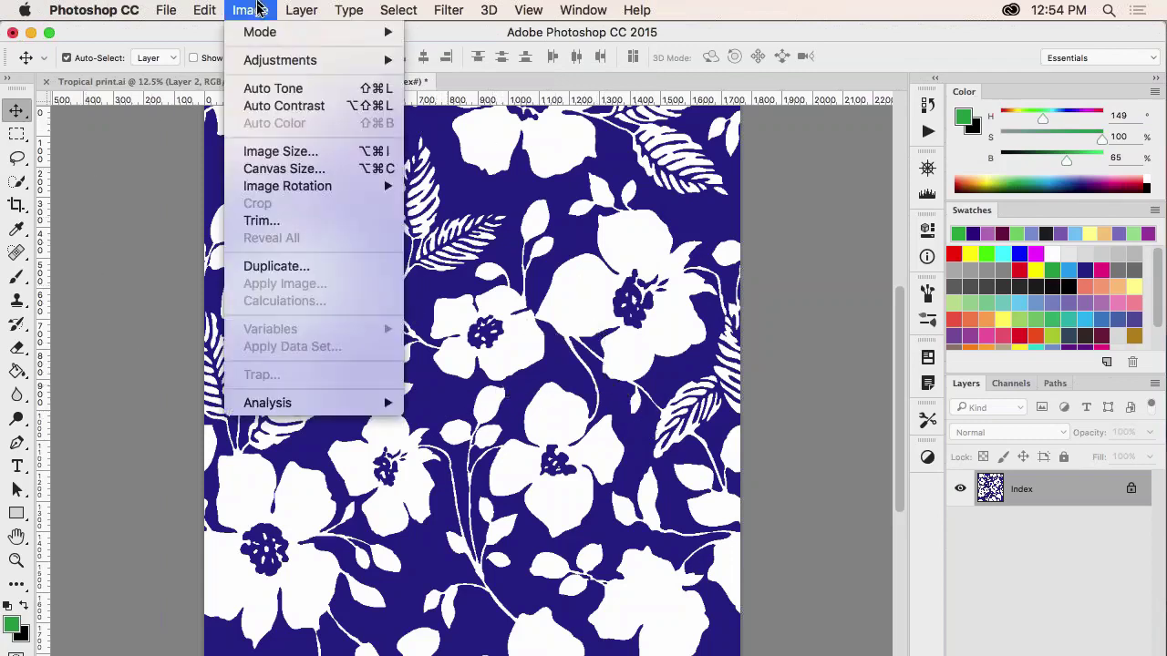
mouse_move(266, 33)
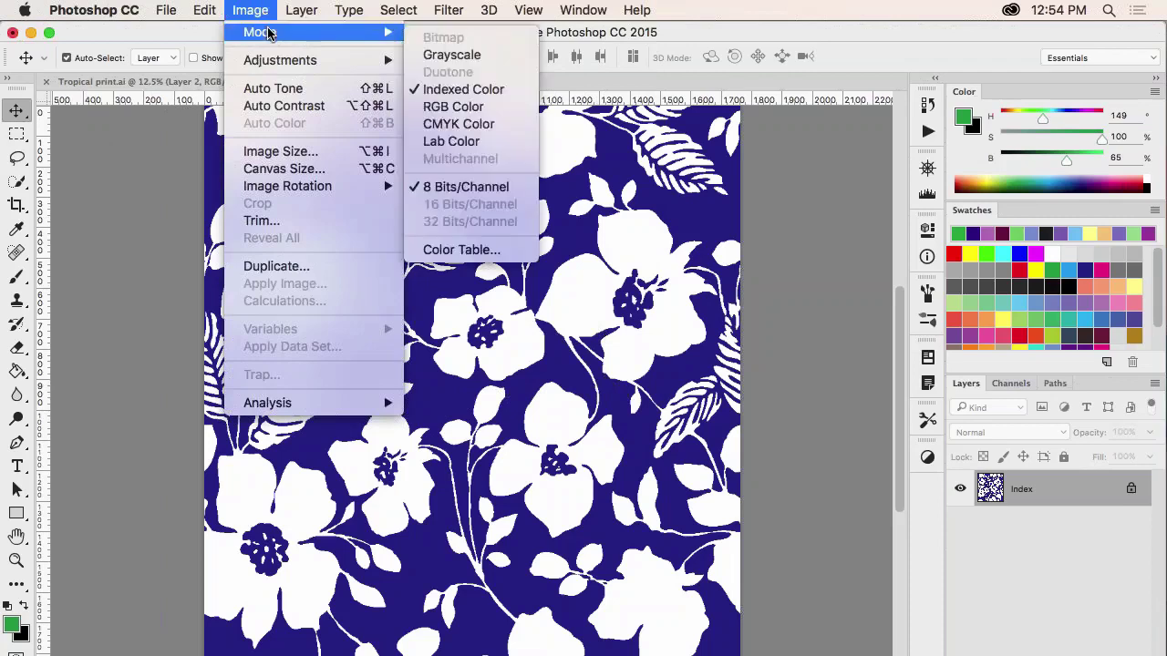
left_click(474, 111)
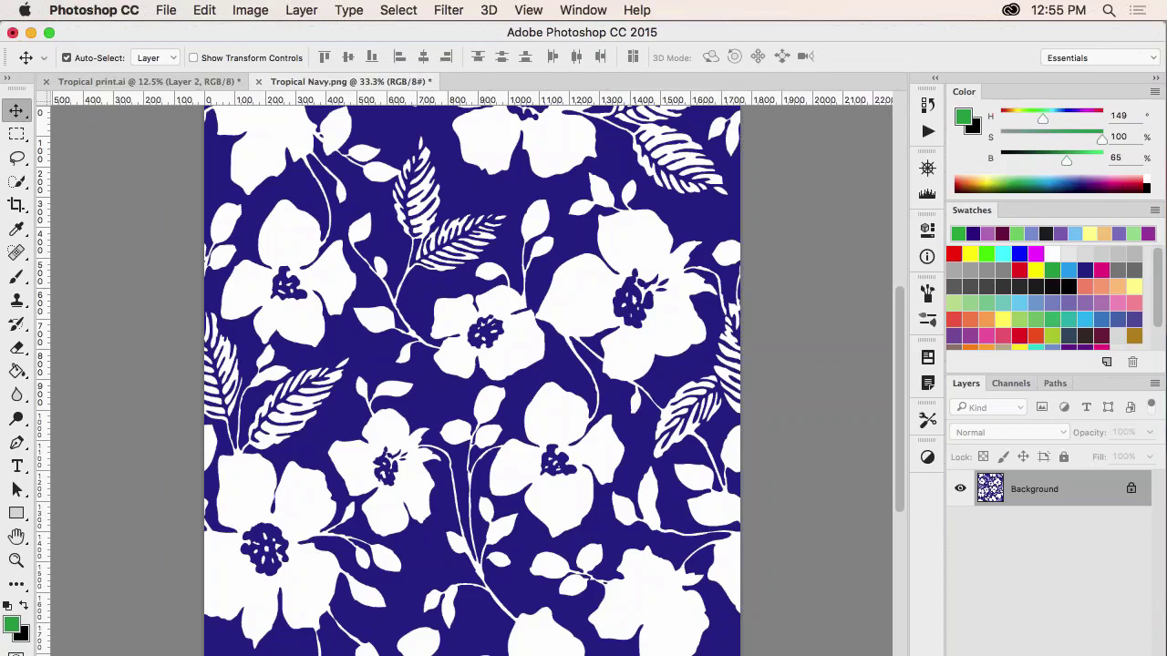
Step: In Tropical print.ai, fill the white flowers and leaves on the Tropical B/W artboard's layer with the green foreground color using the Paint Bucket
left_click(170, 82)
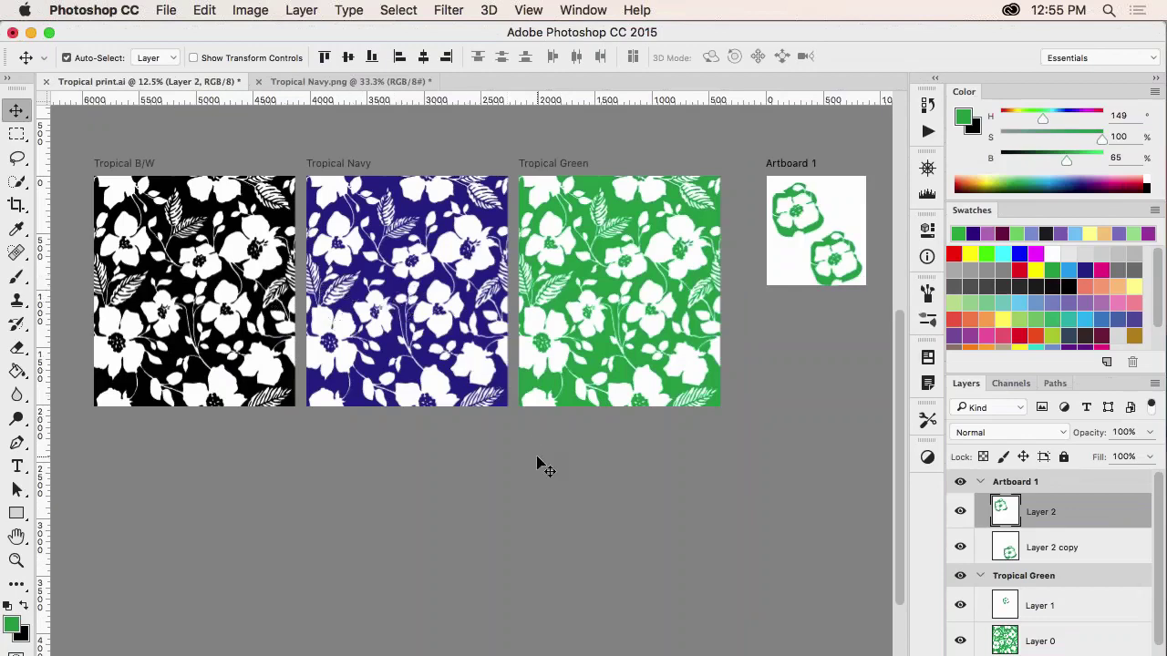
scroll(547, 464, "up", 3)
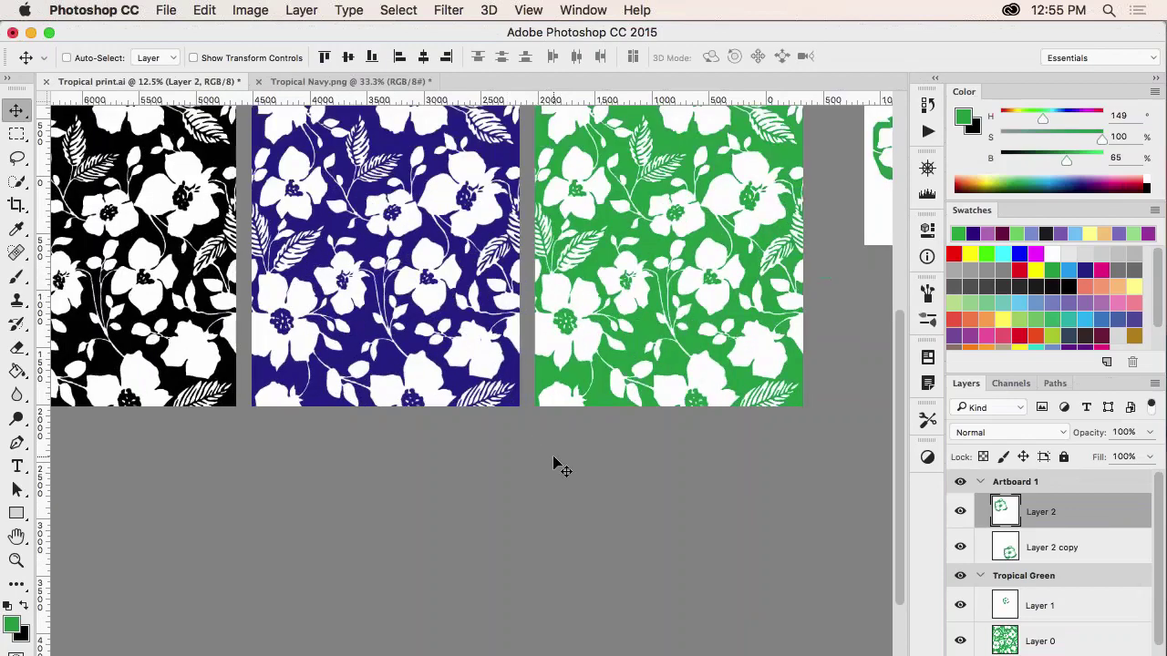
scroll(401, 401, "left", 3)
scroll(347, 304, "up", 2)
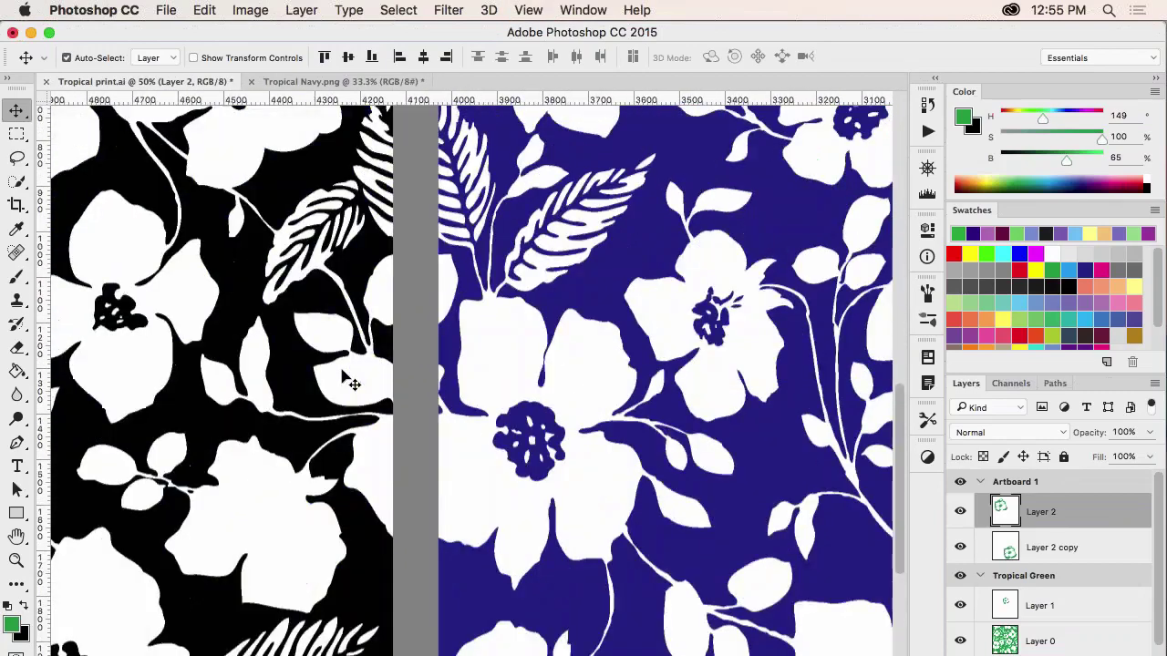
scroll(346, 365, "left", 5)
scroll(351, 383, "left", 2)
key("super+minus")
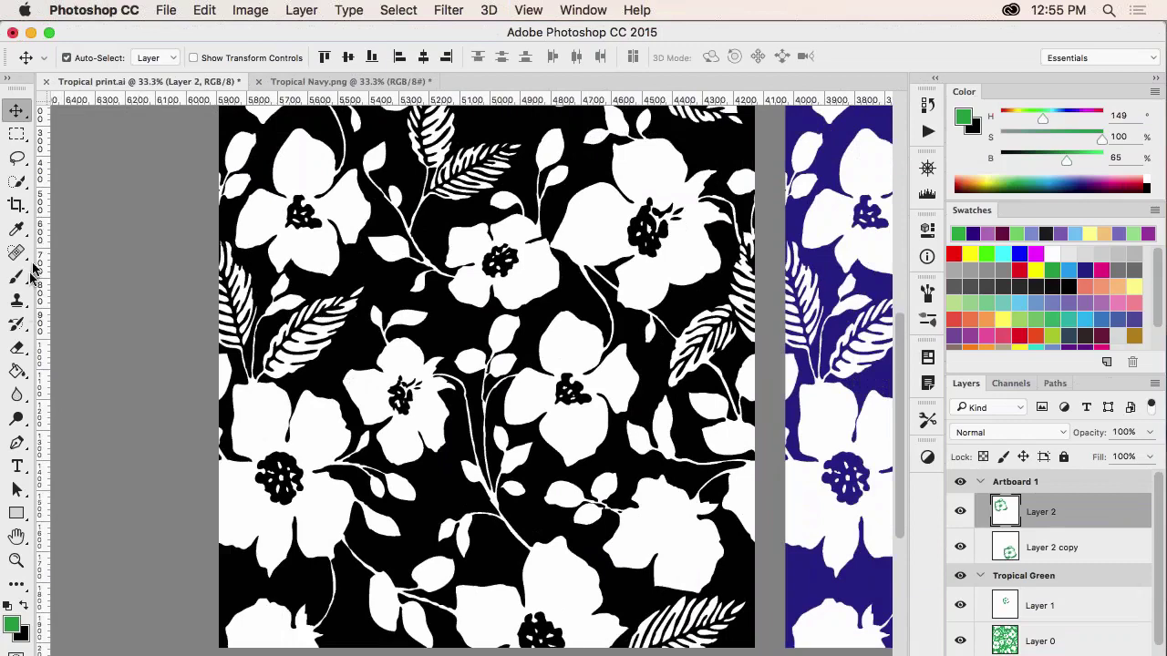
left_click(18, 373)
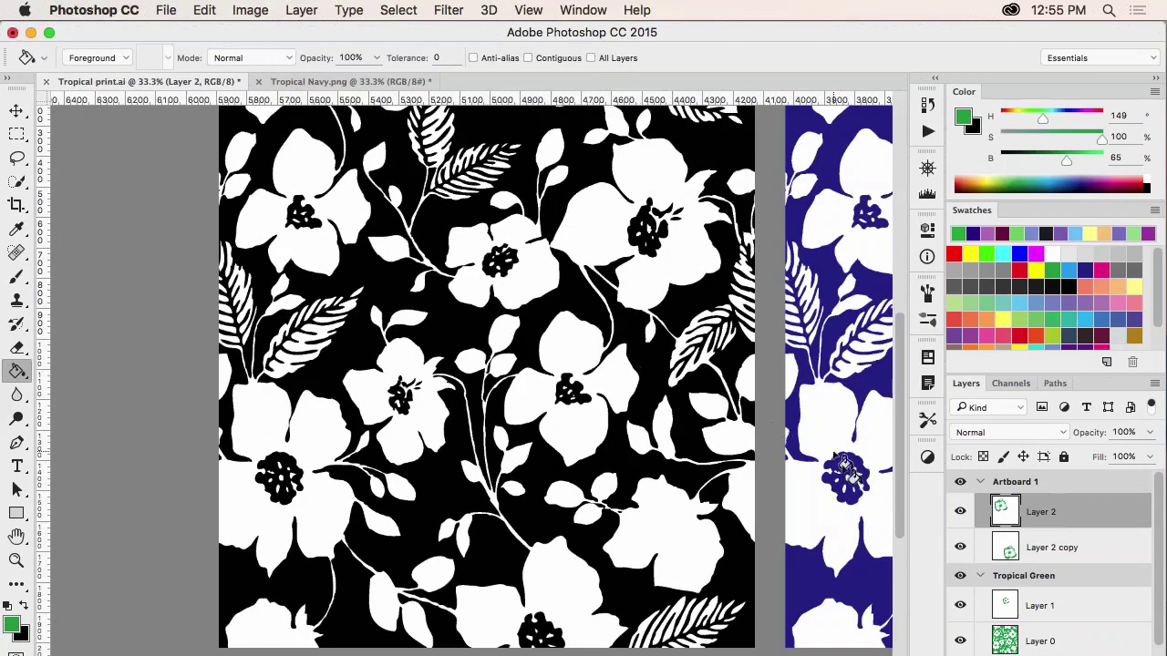
scroll(1048, 565, "down", 3)
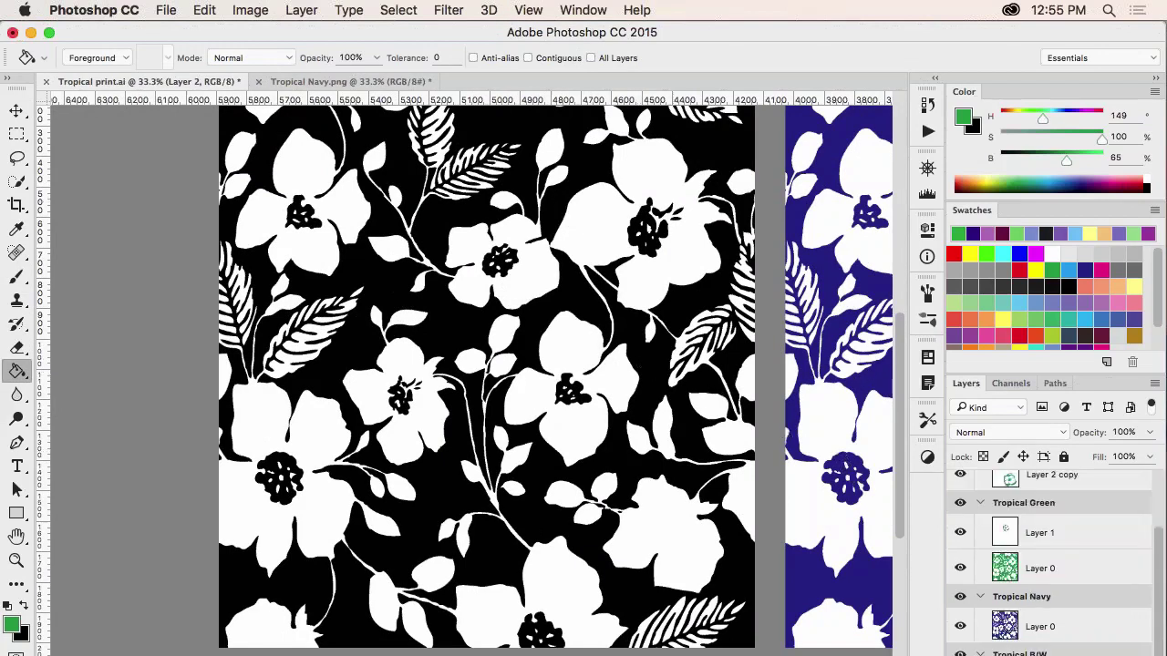
left_click(1039, 626)
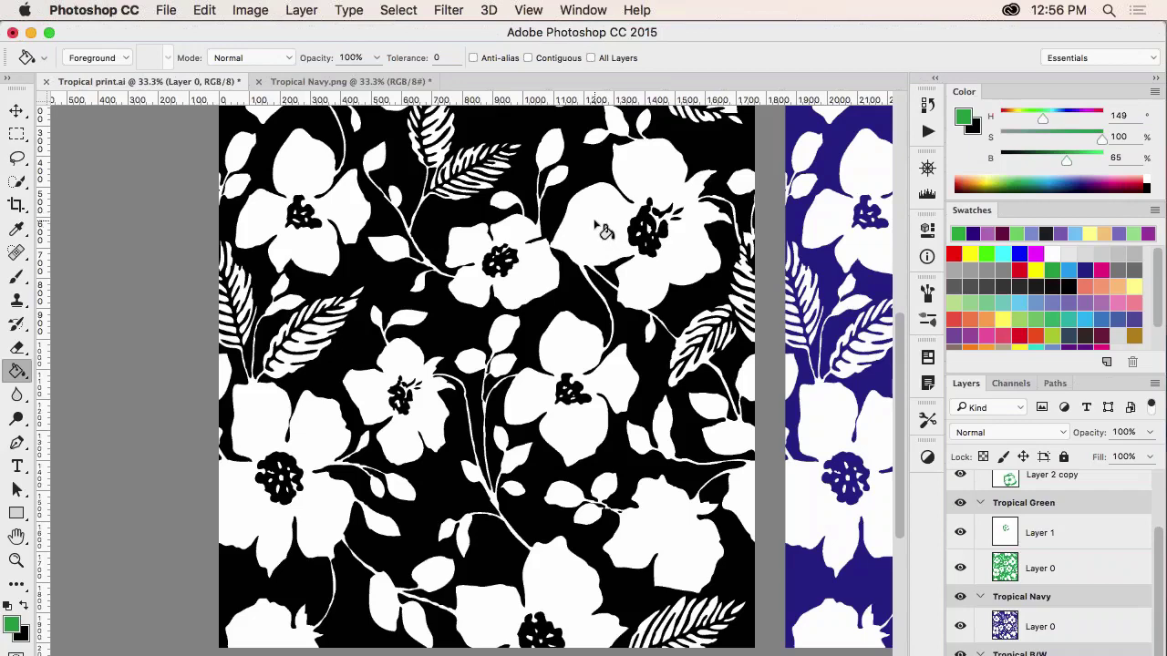
left_click(597, 225)
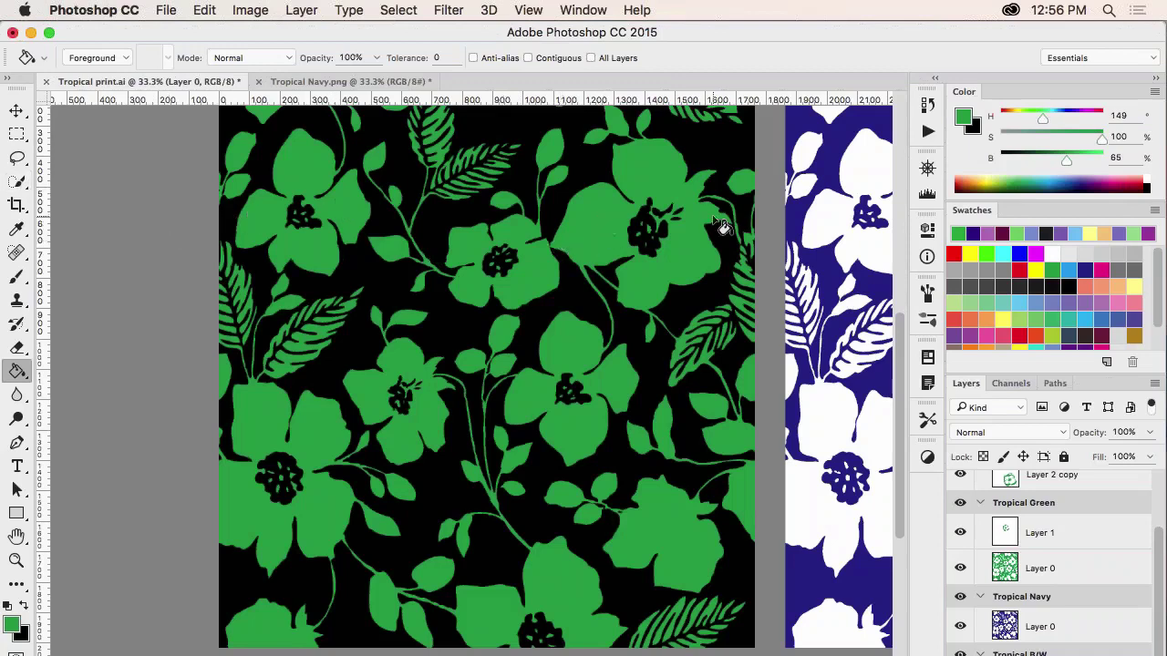
Step: Set the foreground color to the light blue swatch and refill the green flowers and leaves on the Tropical B/W artboard
left_click(1018, 304)
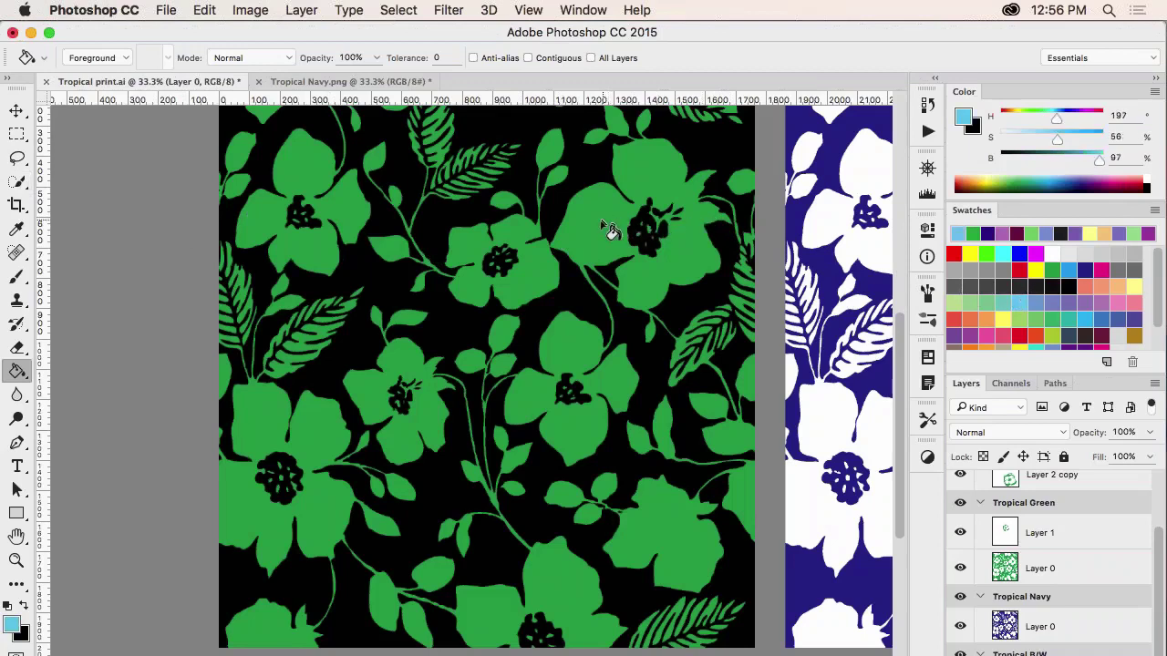
left_click(605, 232)
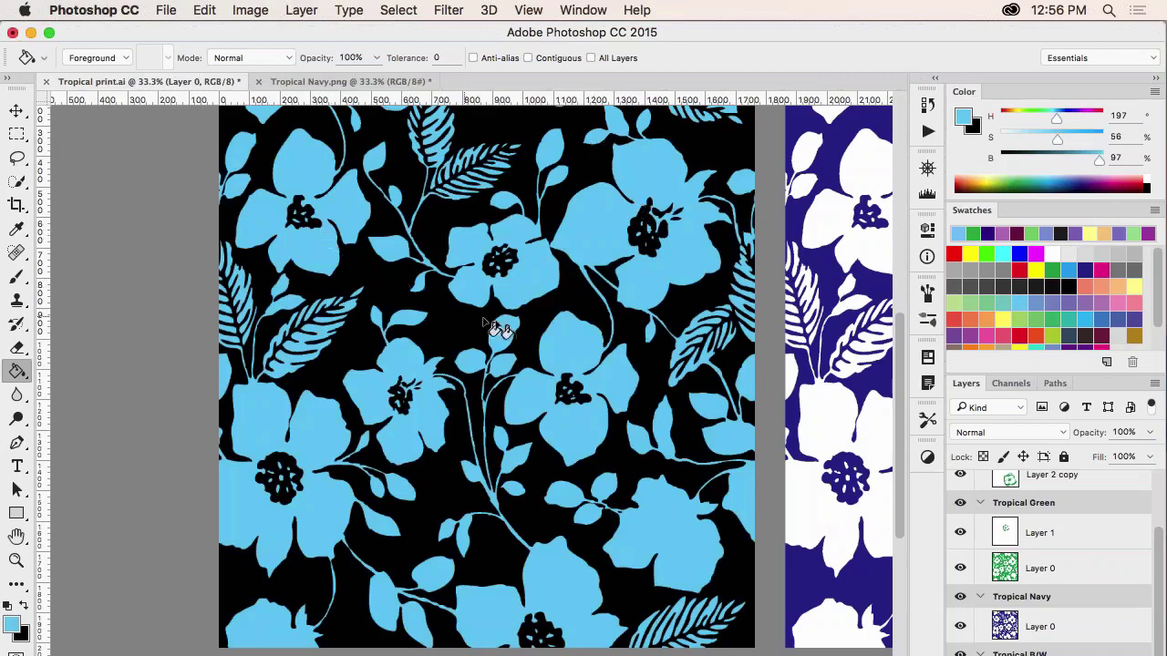
Step: Set the foreground color to the light purple swatch and apply it to the Tropical B/W artboard with the Paint Bucket
left_click(1087, 298)
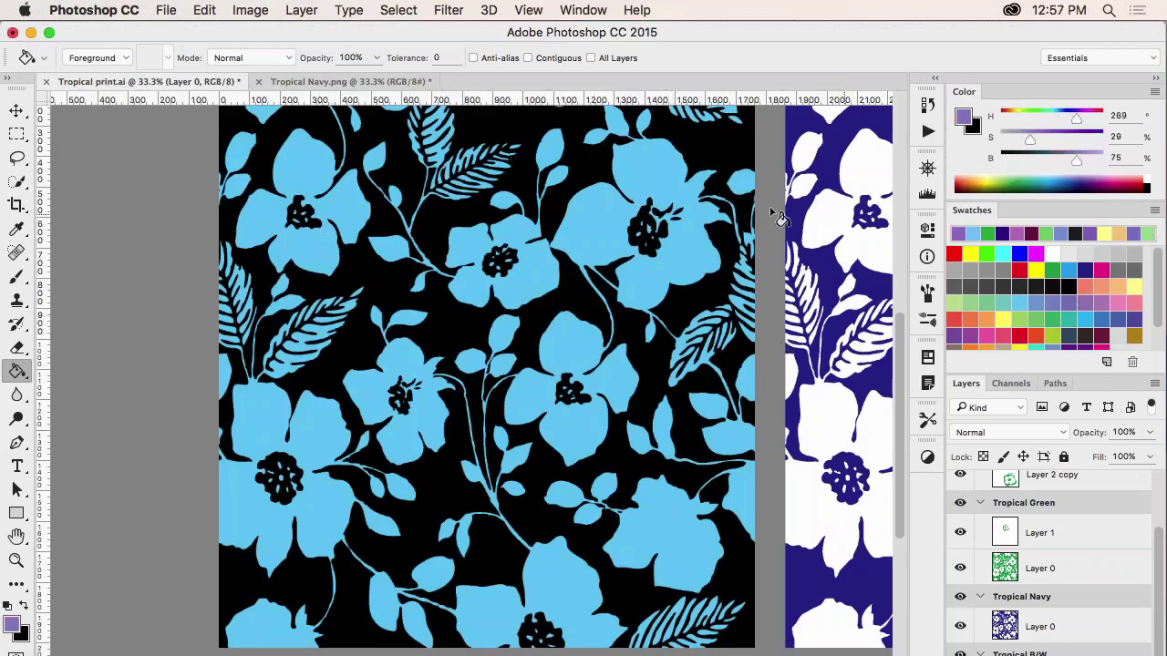
left_click(597, 169)
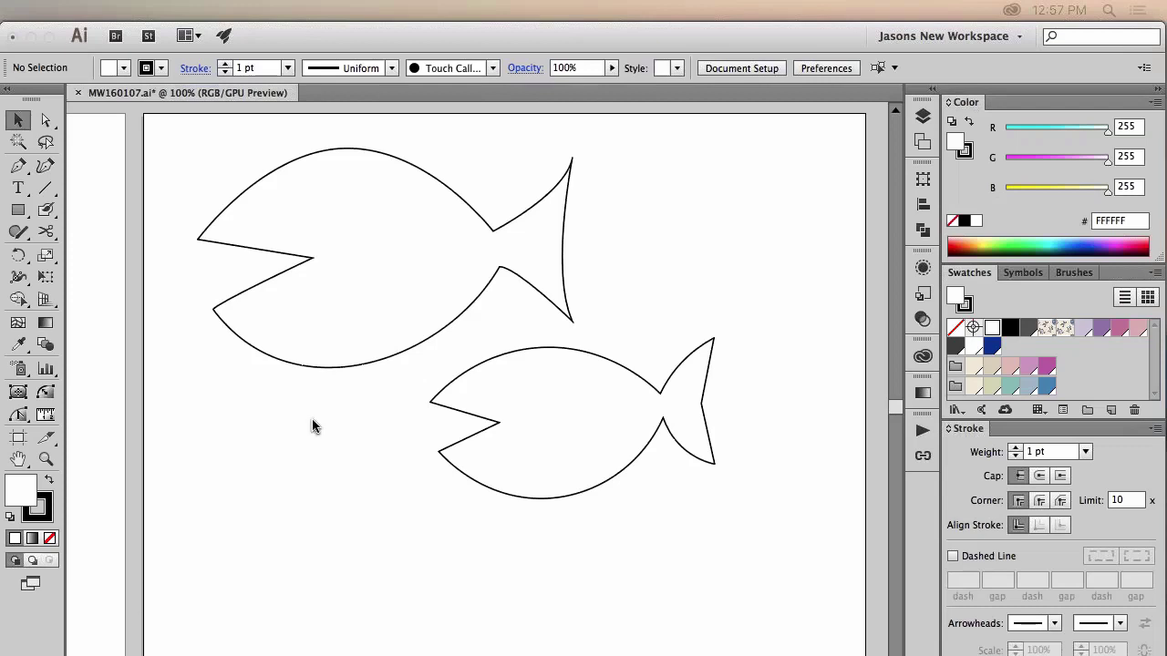
Step: Switch to Illustrator and close the floating PANTONE+ Solid Uncoated library
left_click(414, 394)
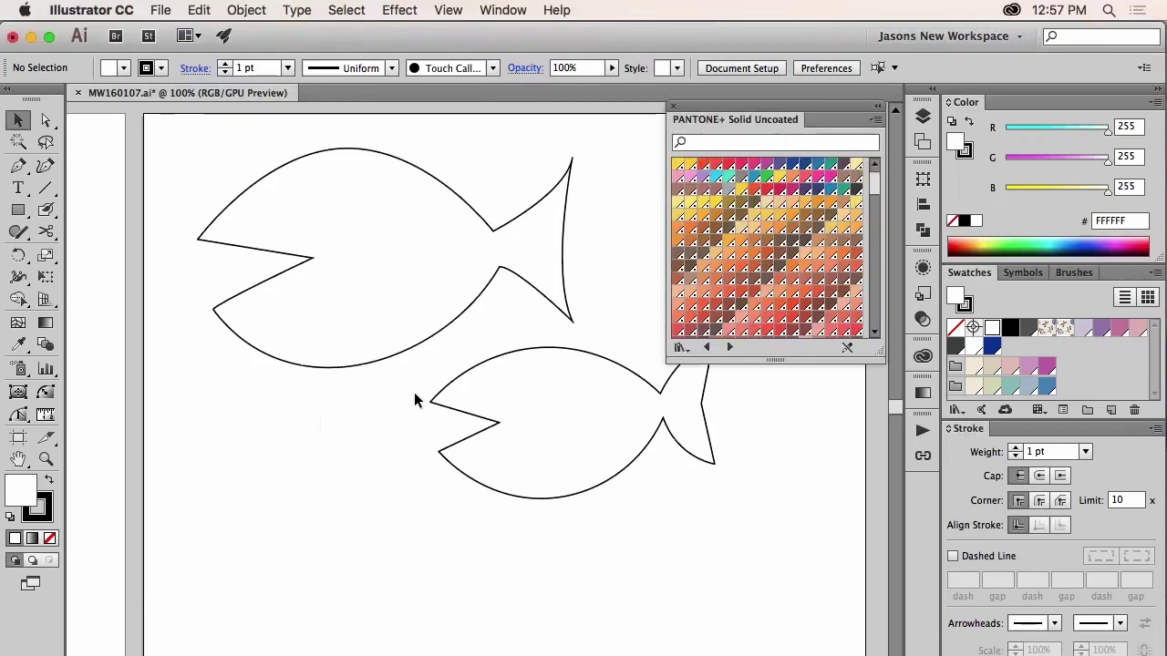
left_click(673, 106)
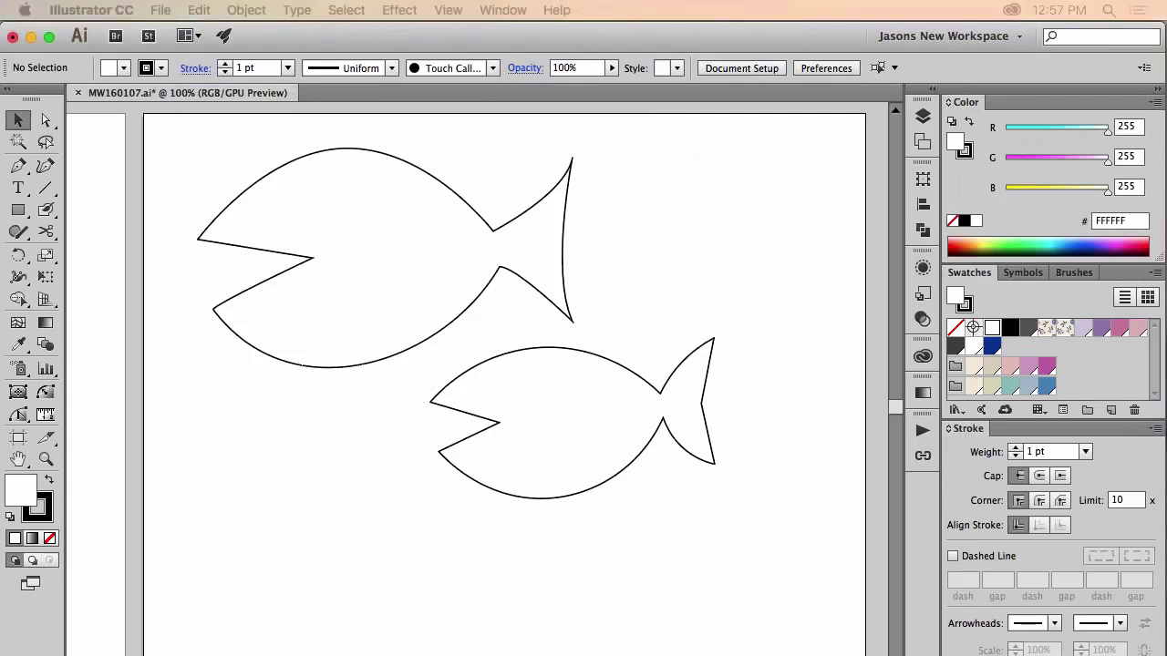
Step: Create a new landscape Letter document, 11 x 8.5 in, in RGB with one artboard, and show the rulers
key("super+n")
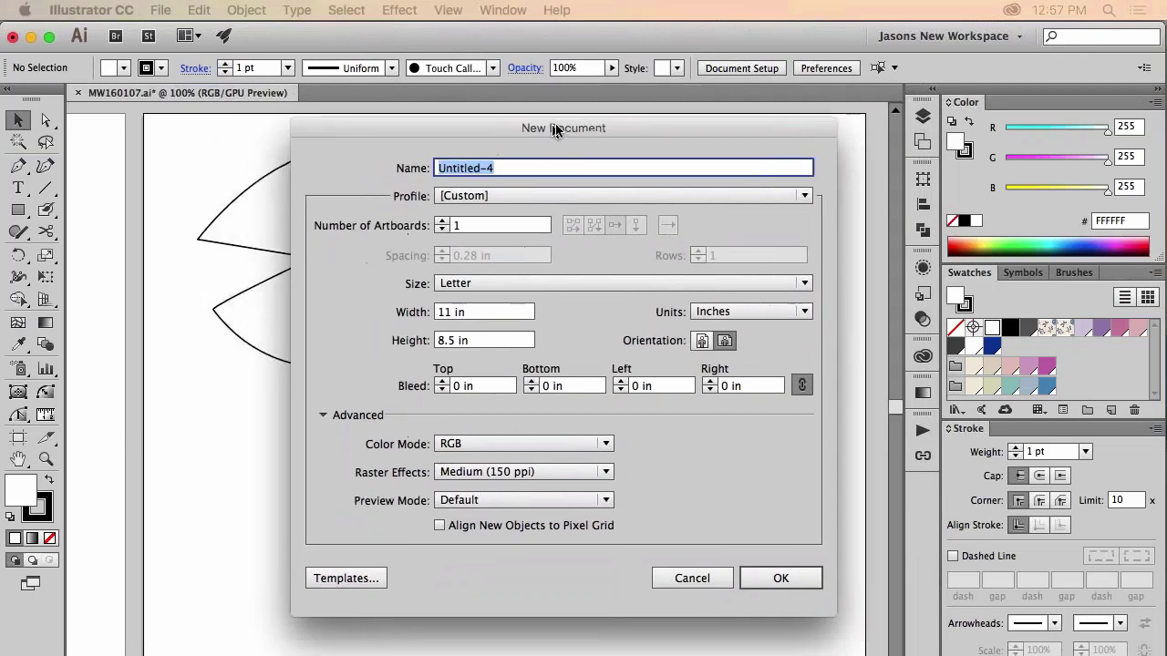
left_click_drag(554, 130, 582, 124)
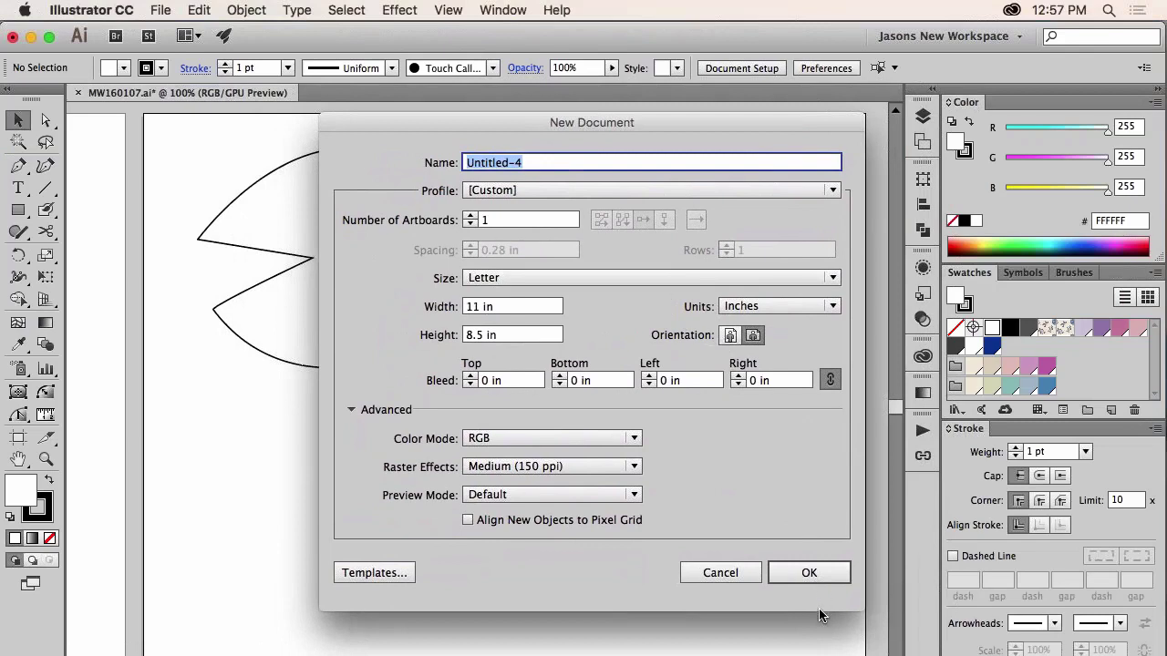
left_click(807, 571)
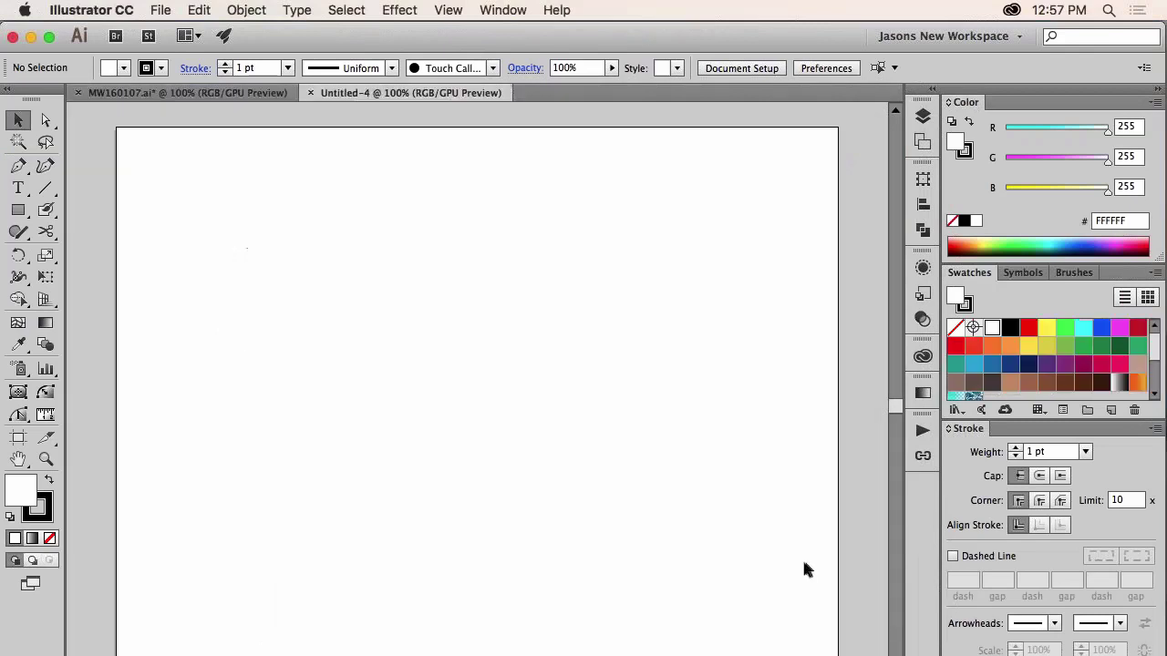
key("super+r")
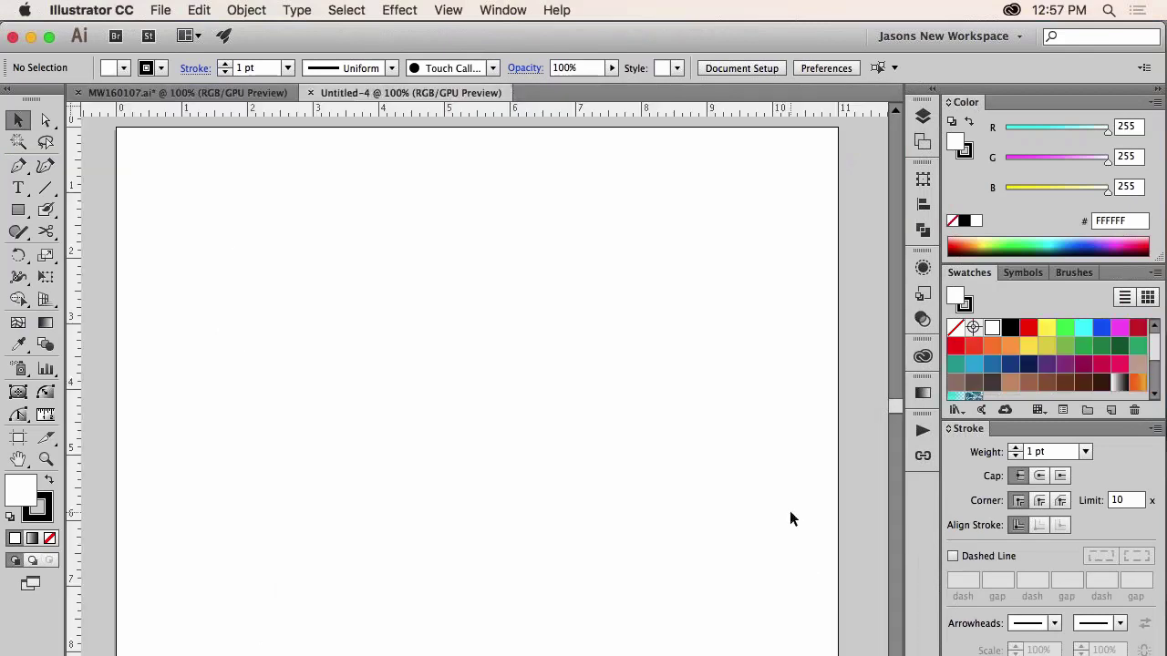
Step: Delete the surplus color swatches from the teal one onward, keeping the grays group, and remove the unused brushes from the new document
left_click(956, 363)
scroll(1112, 390, "down", 2)
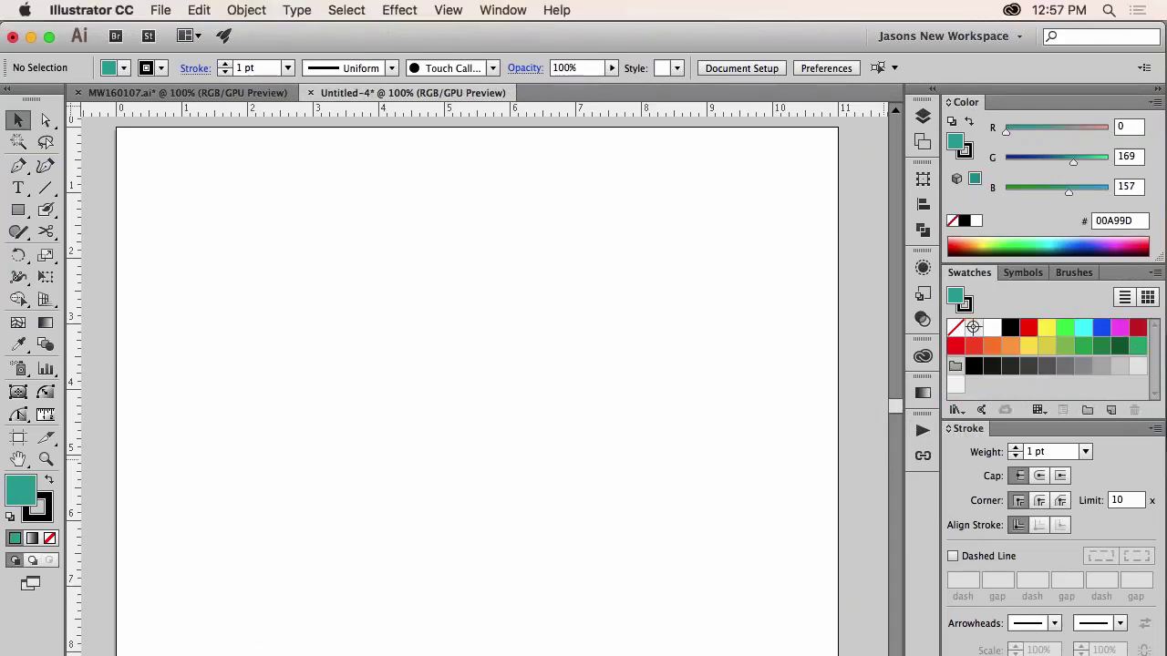
left_click(1022, 273)
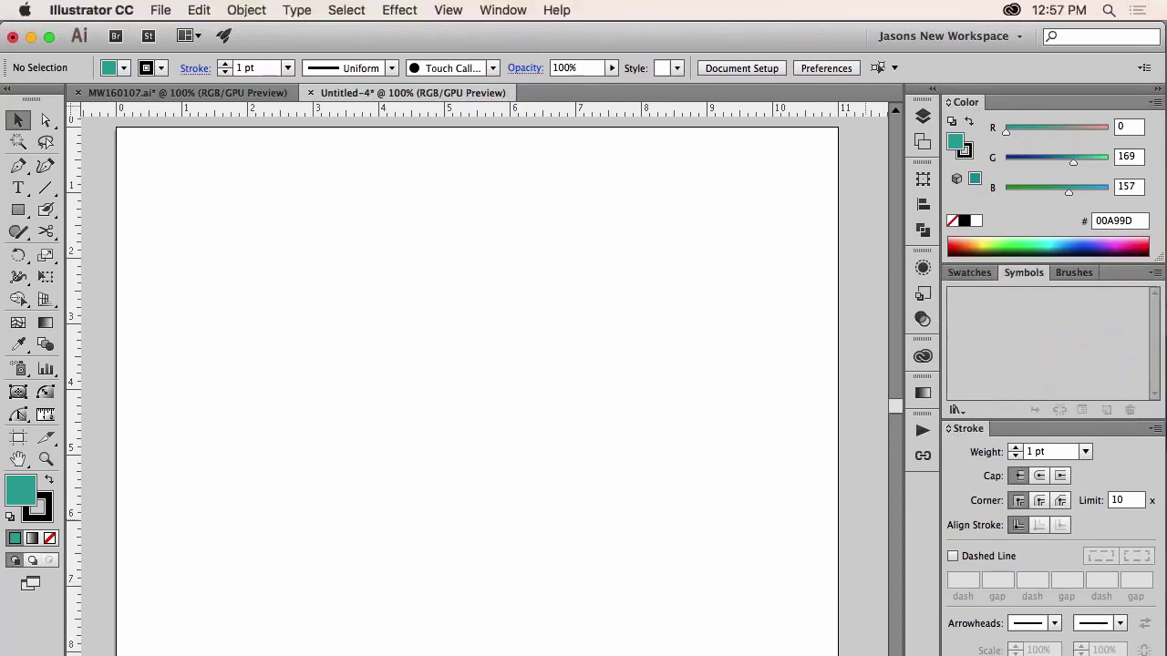
left_click(1079, 275)
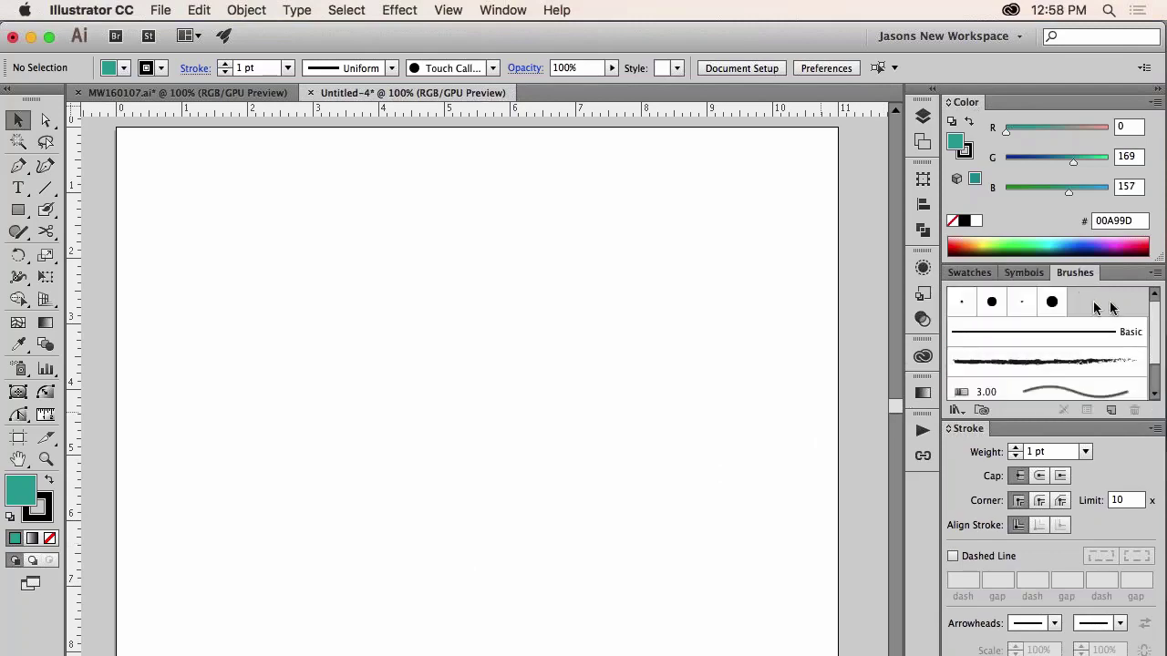
left_click(1154, 272)
left_click(1079, 364)
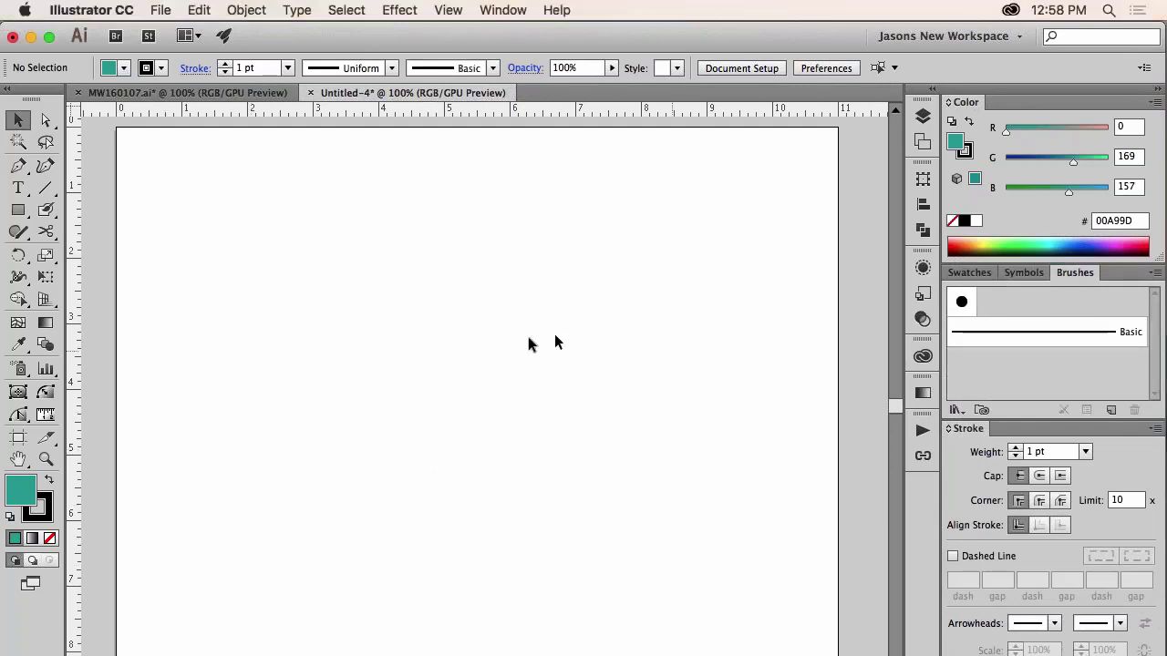
left_click(969, 274)
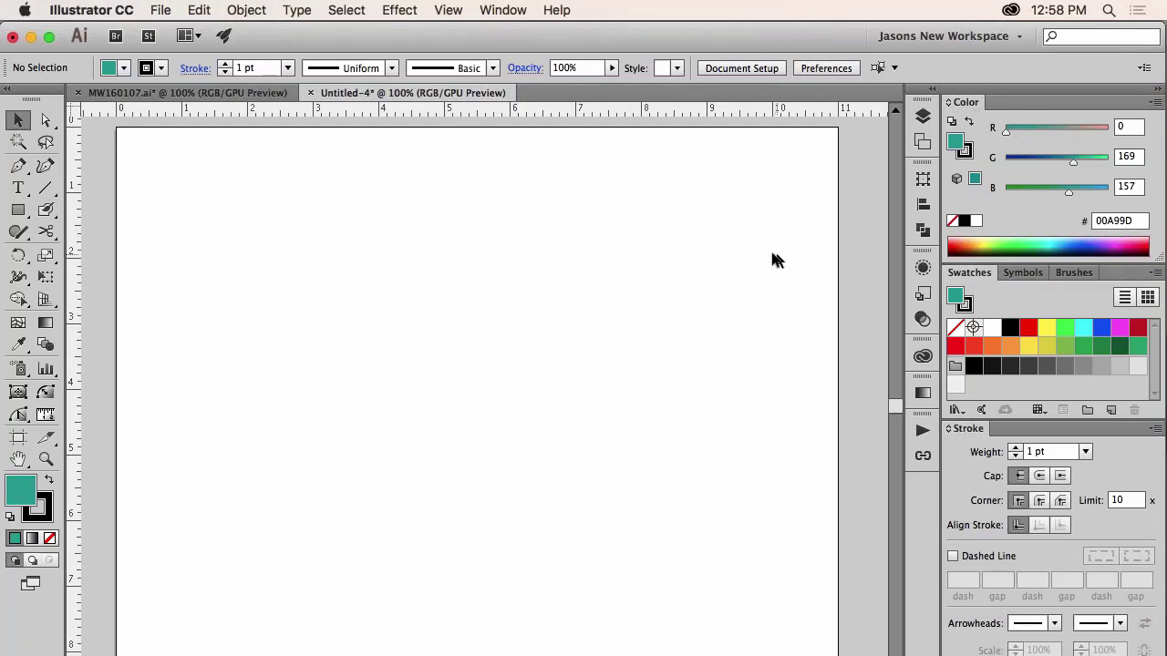
Step: Show the Paragraph Styles and move them next to the docked swatches
left_click(503, 10)
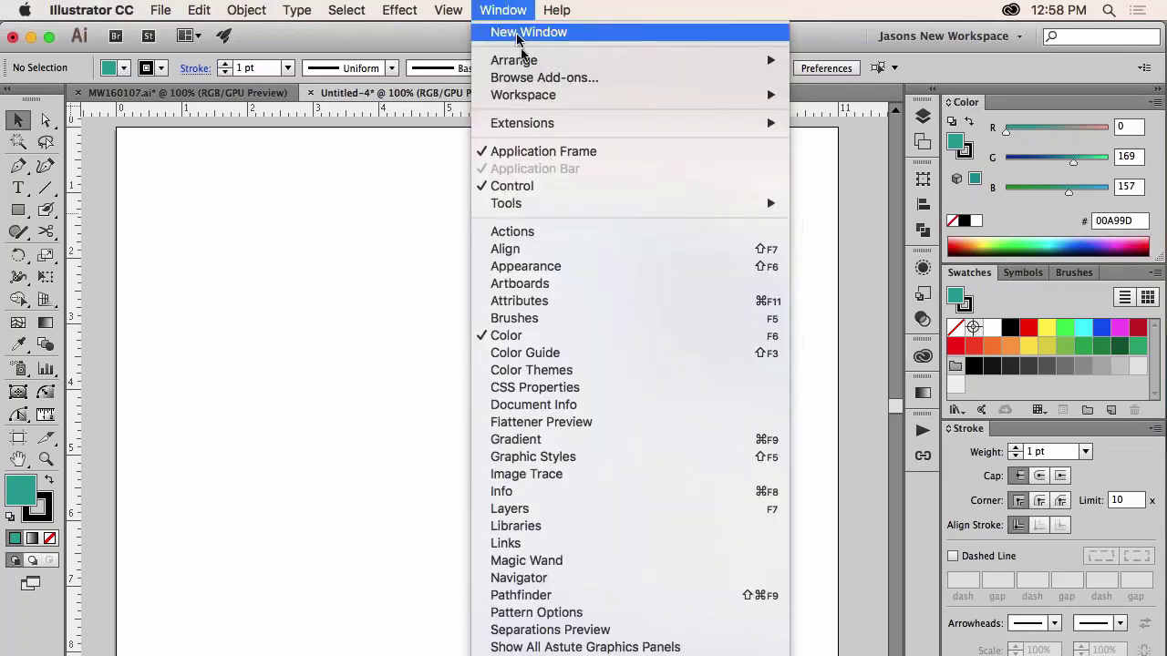
scroll(520, 31, "down", 1)
scroll(630, 346, "down", 3)
mouse_move(572, 581)
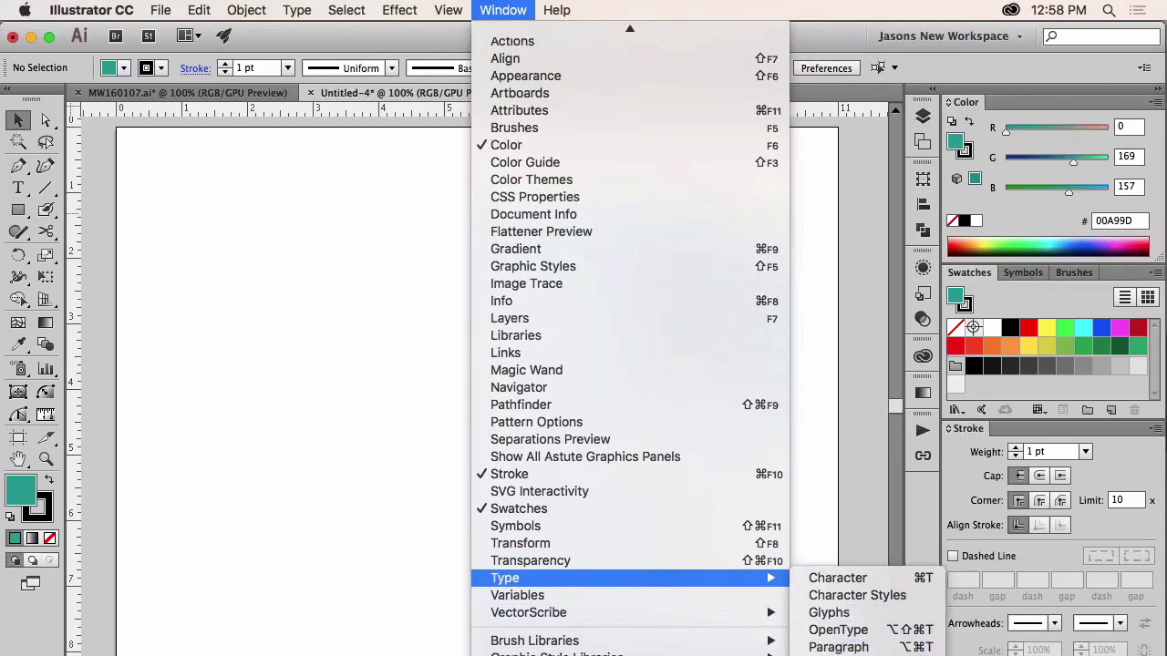
left_click(843, 648)
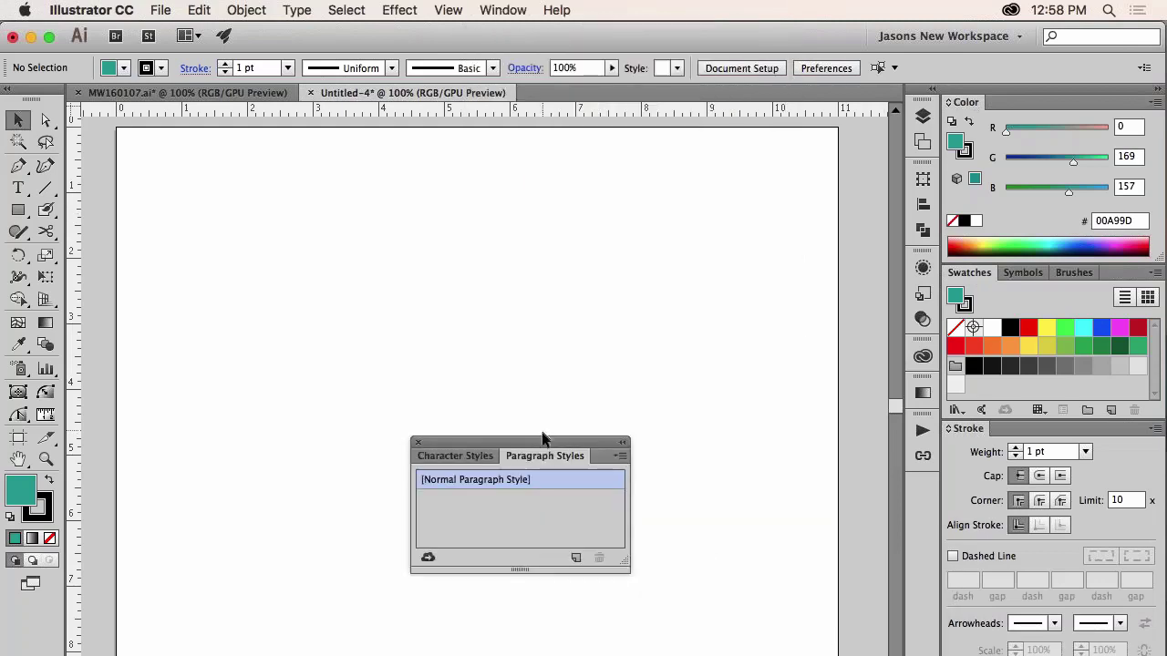
left_click_drag(543, 442, 778, 319)
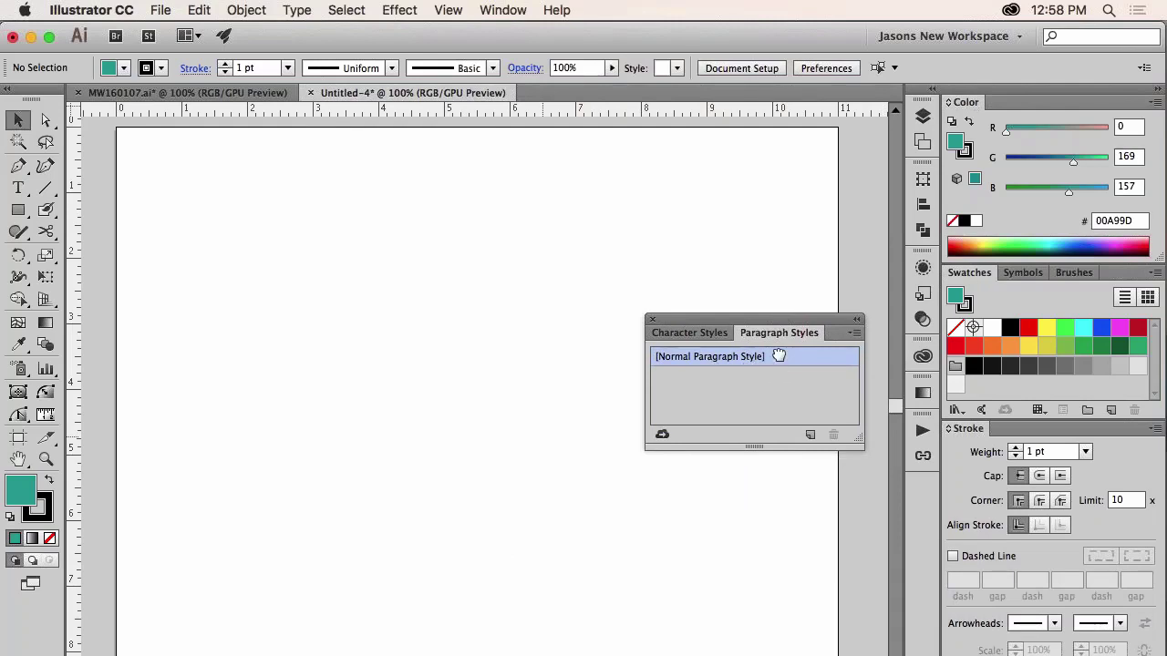
Step: Set the font family of [Normal Paragraph Style] to Avenir, then close the paragraph styles
double_click(778, 356)
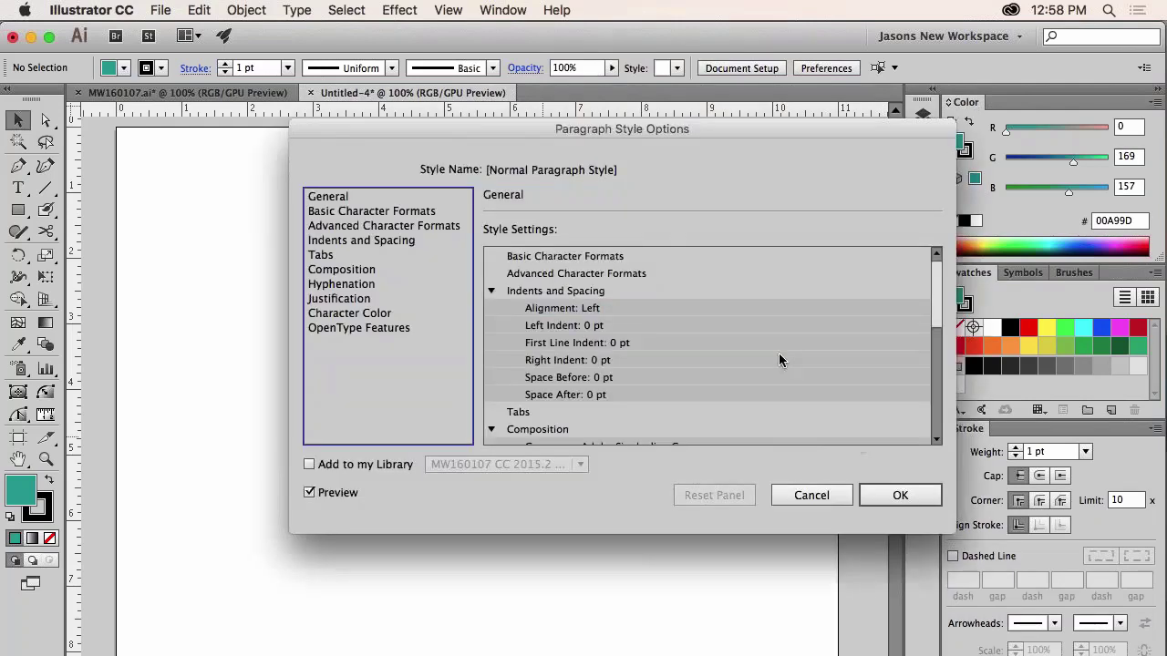
left_click(402, 212)
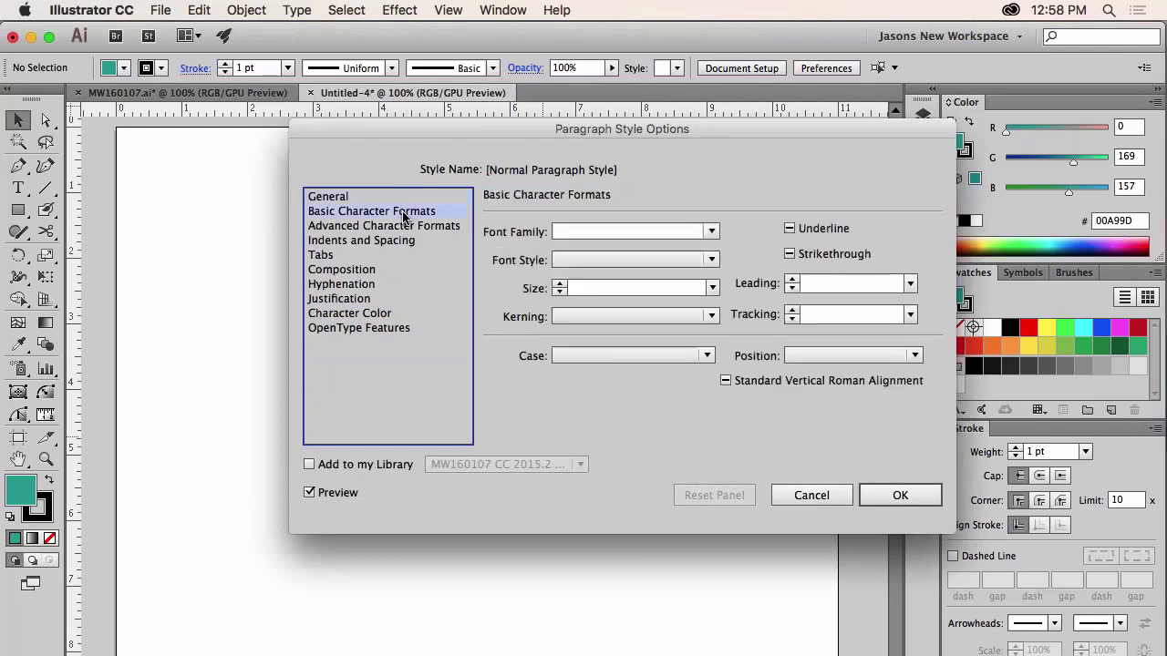
left_click(711, 231)
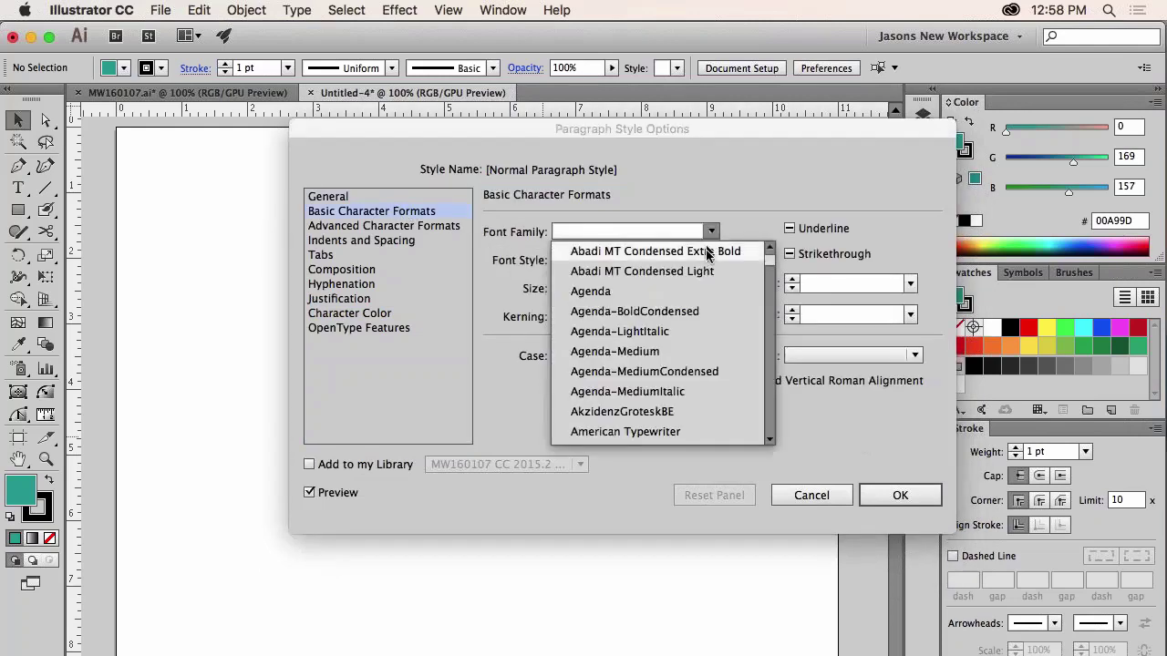
scroll(743, 328, "down", 5)
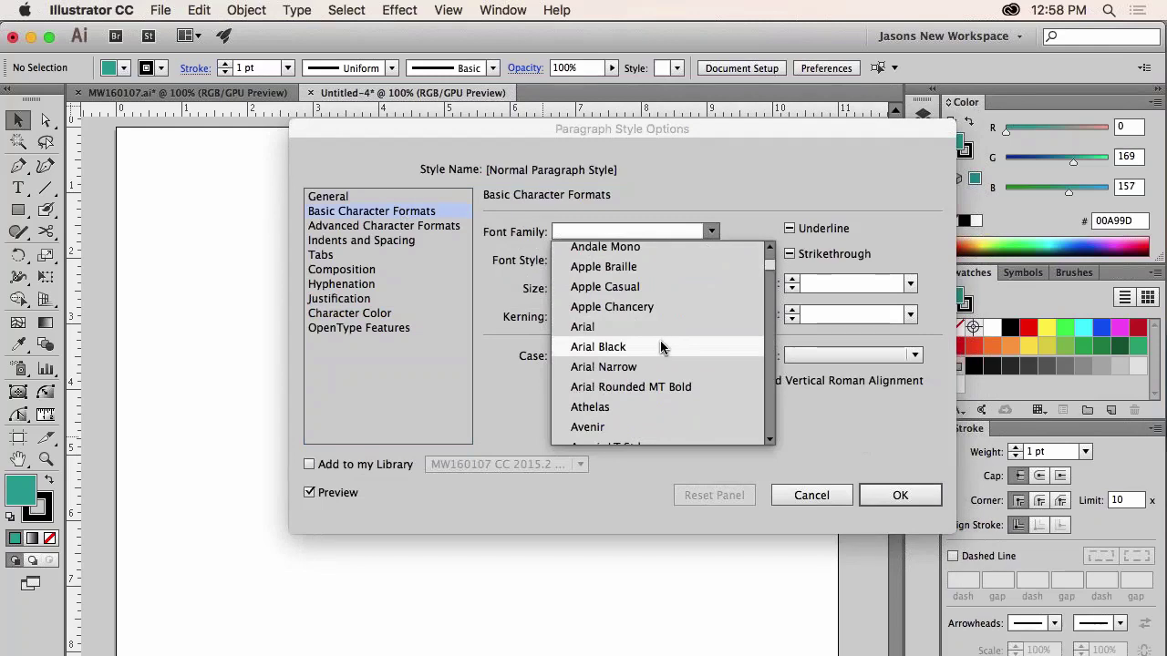
left_click(643, 427)
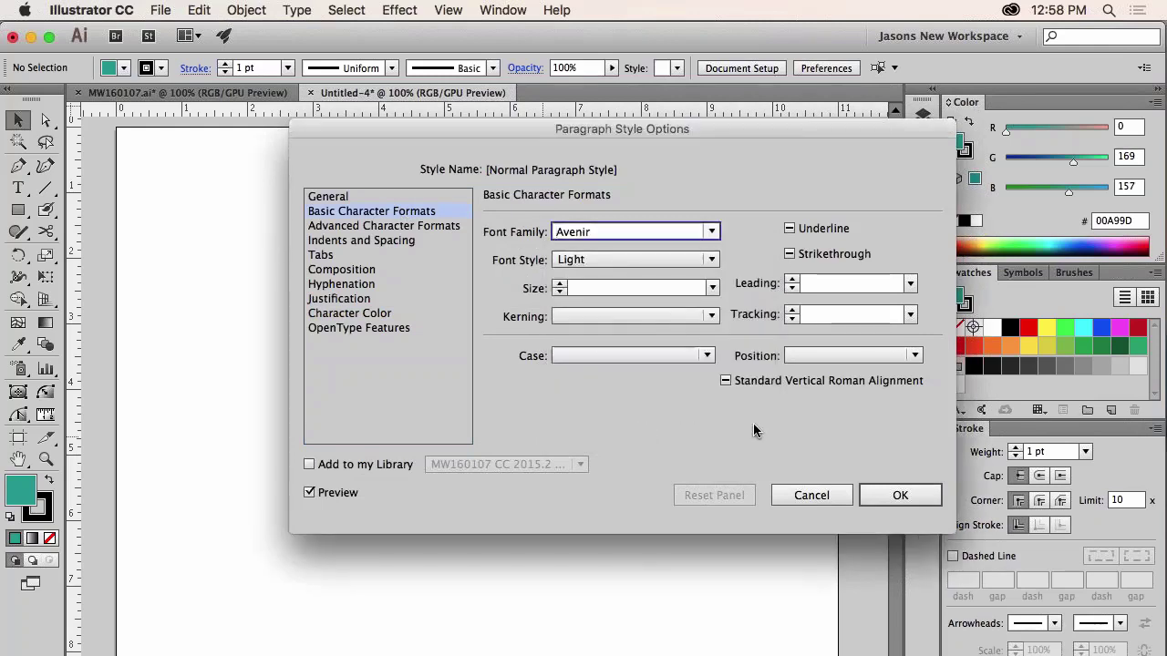
left_click(879, 499)
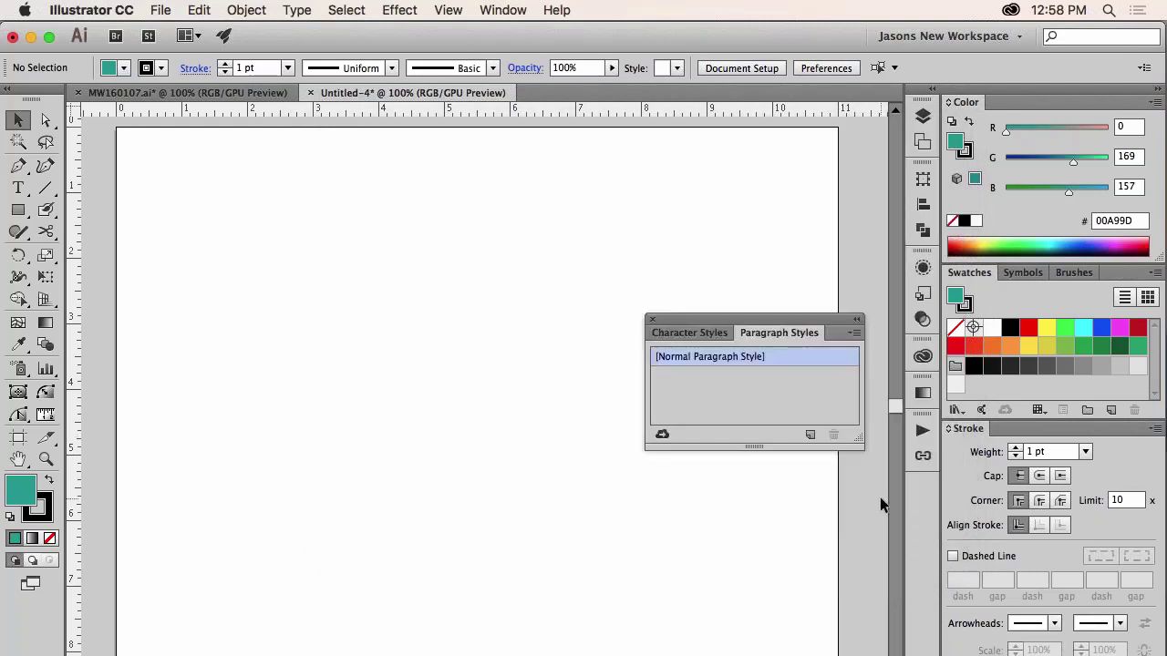
left_click(651, 320)
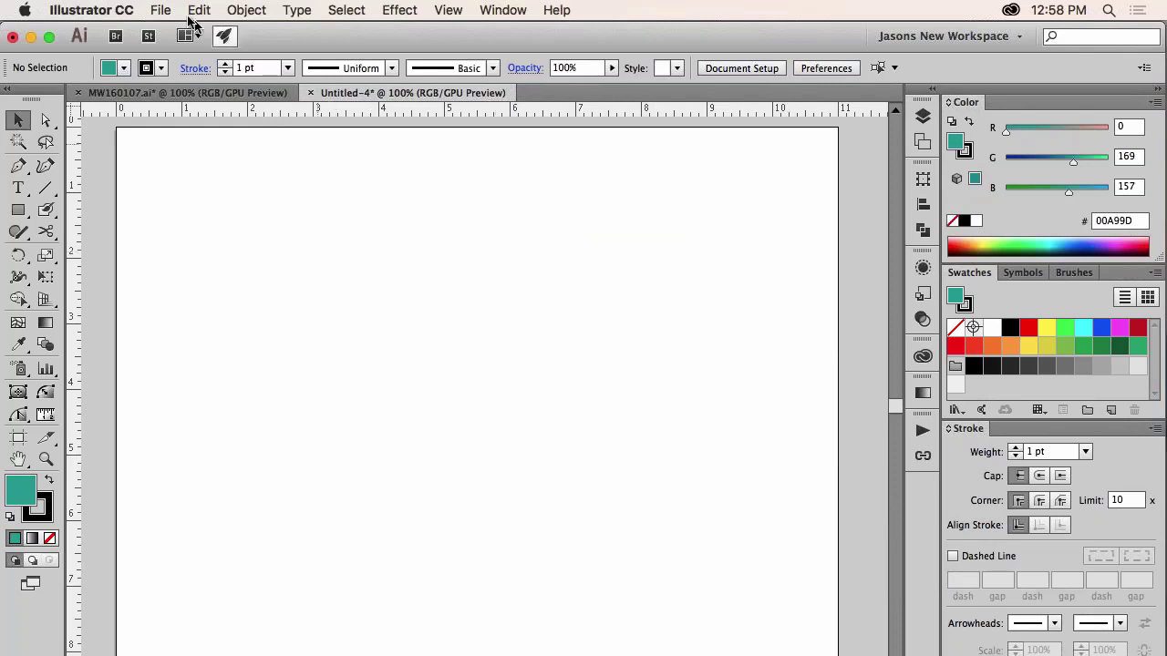
Step: Save the document as an Illustrator template named Standard Letter Template in the Templates folder and close it
left_click(160, 10)
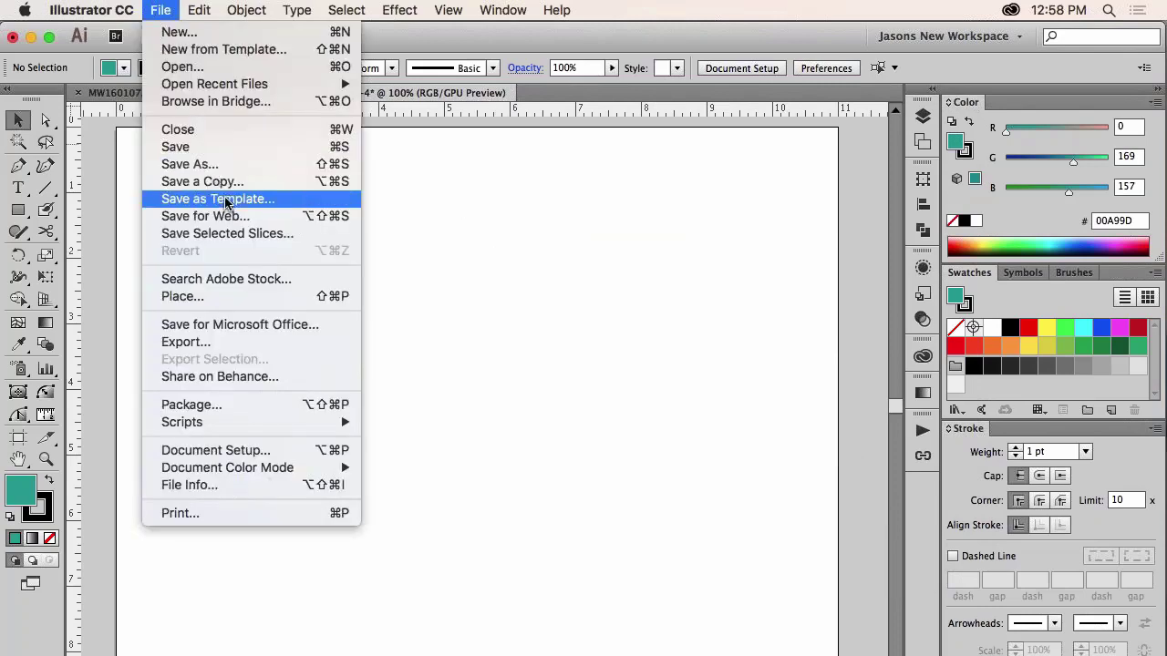
left_click(225, 200)
type("Standard")
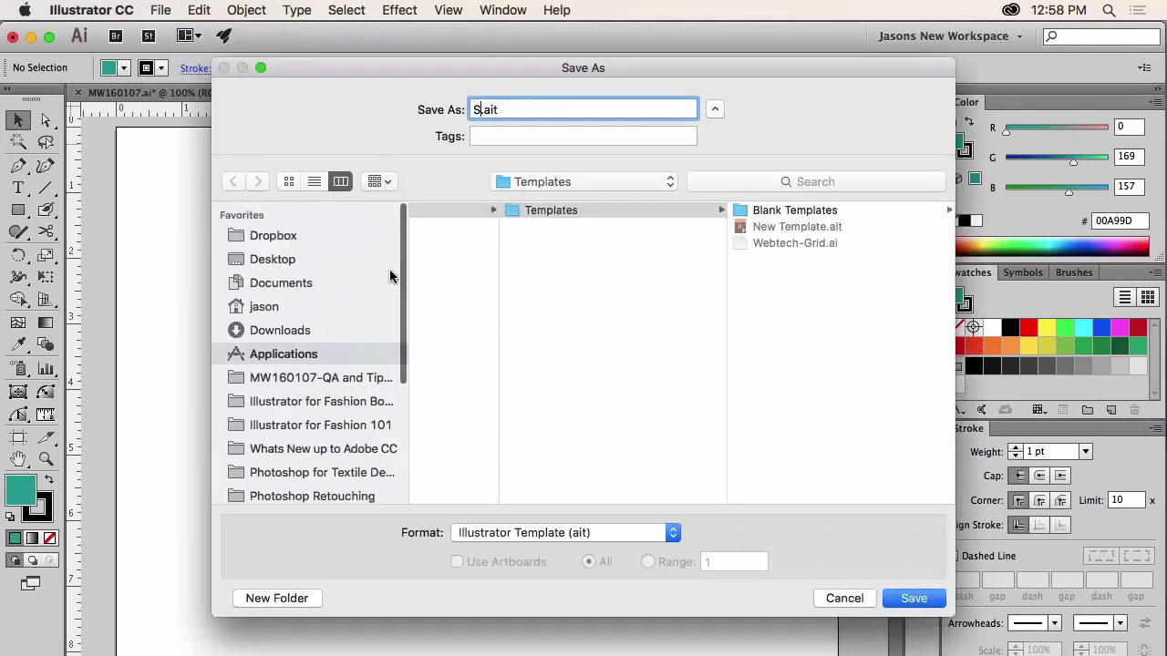
type(" Letter")
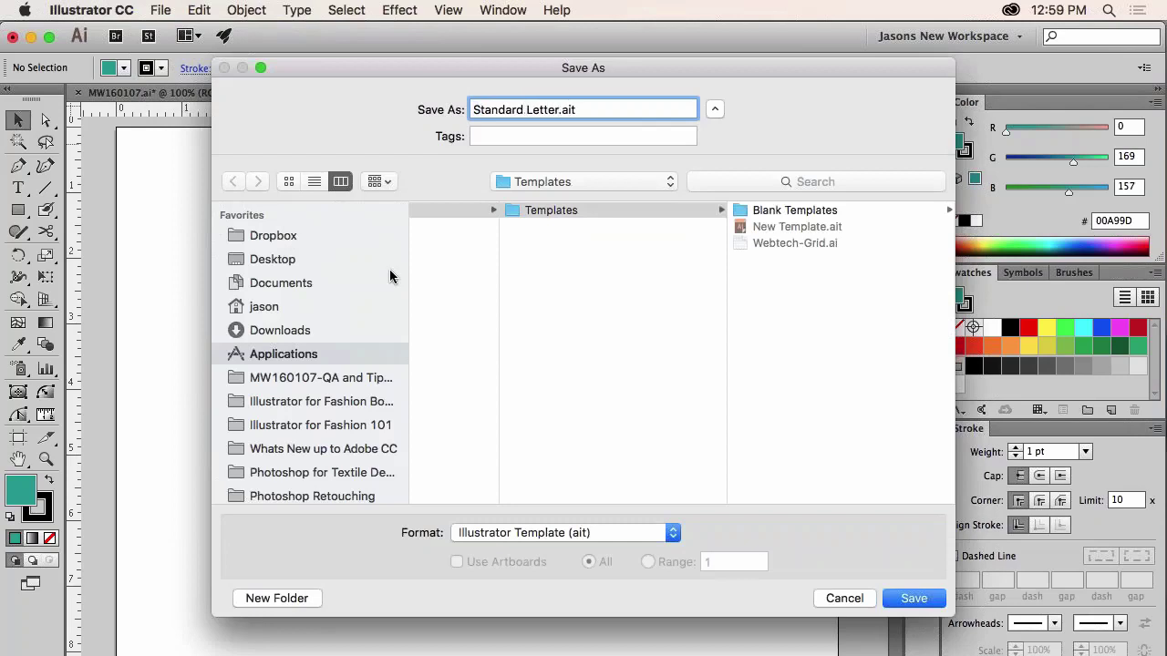
type(" Template")
left_click(911, 602)
left_click(912, 601)
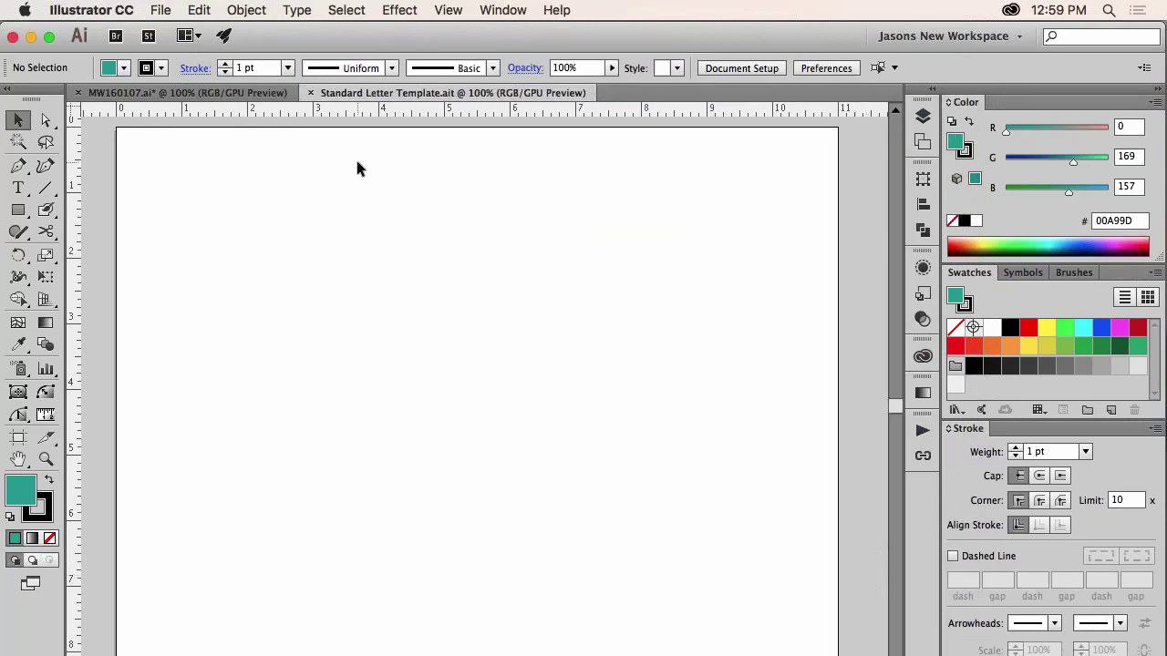
left_click(310, 93)
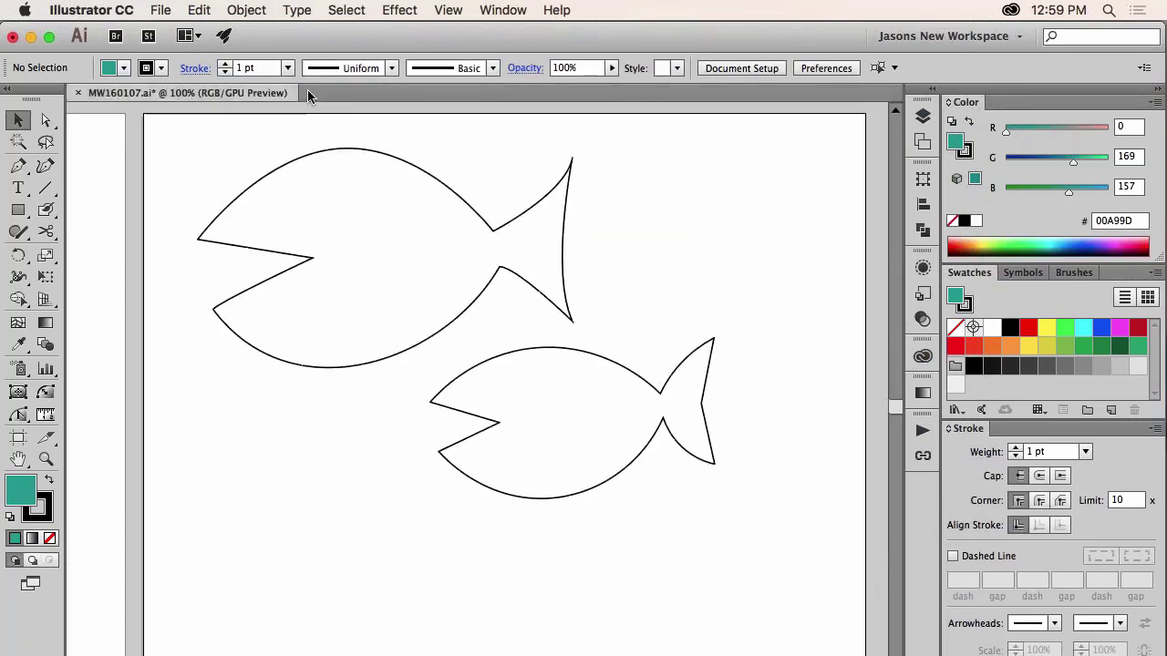
Step: Create a new document from Standard Letter Template.ait
left_click(161, 10)
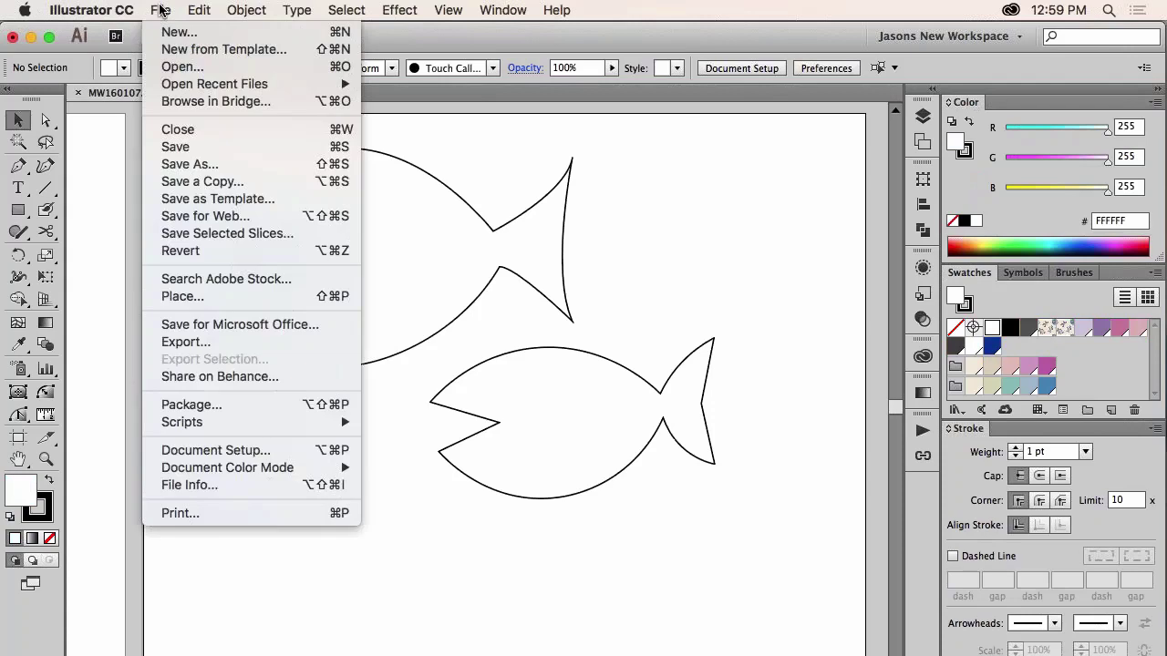
left_click(178, 50)
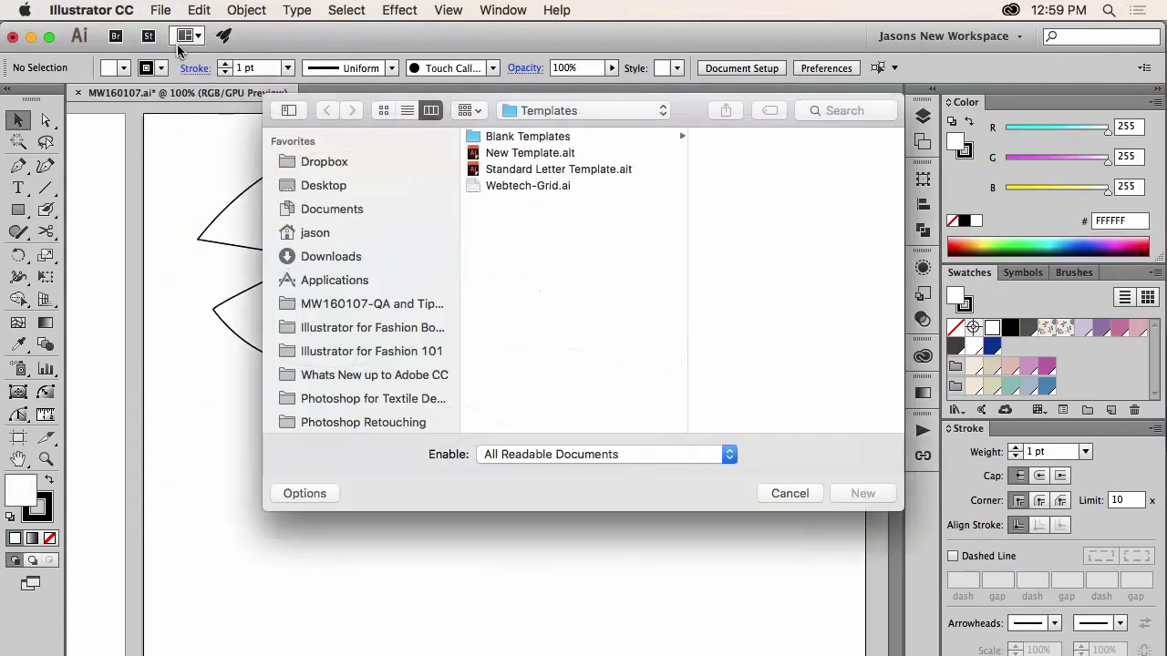
left_click(552, 168)
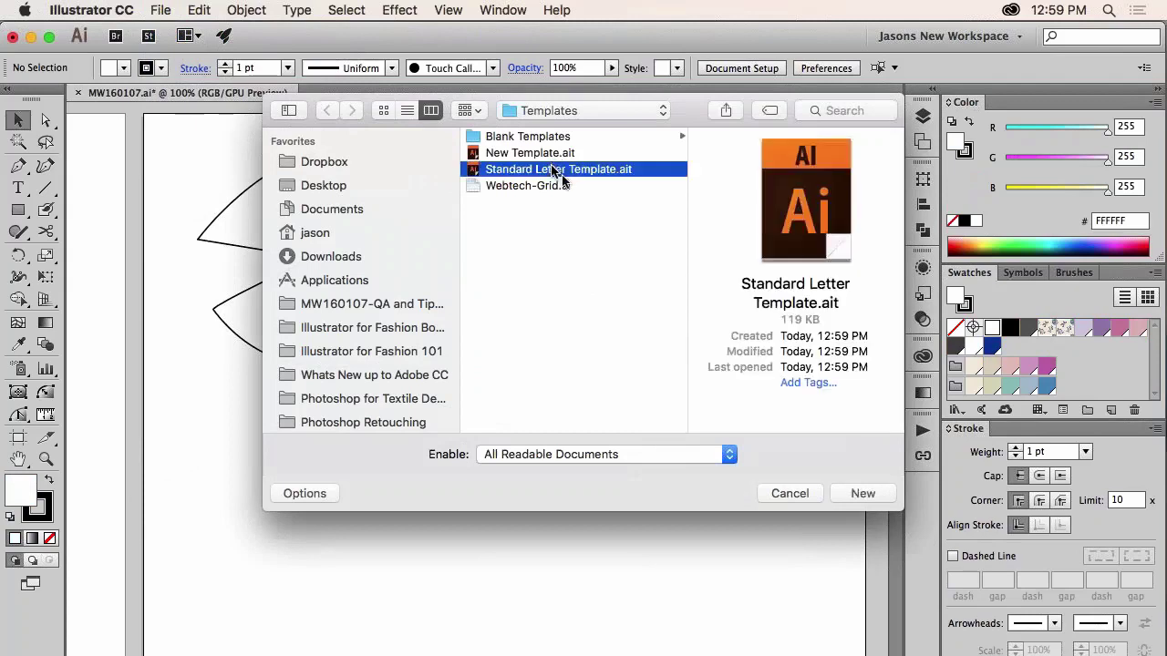
left_click(861, 493)
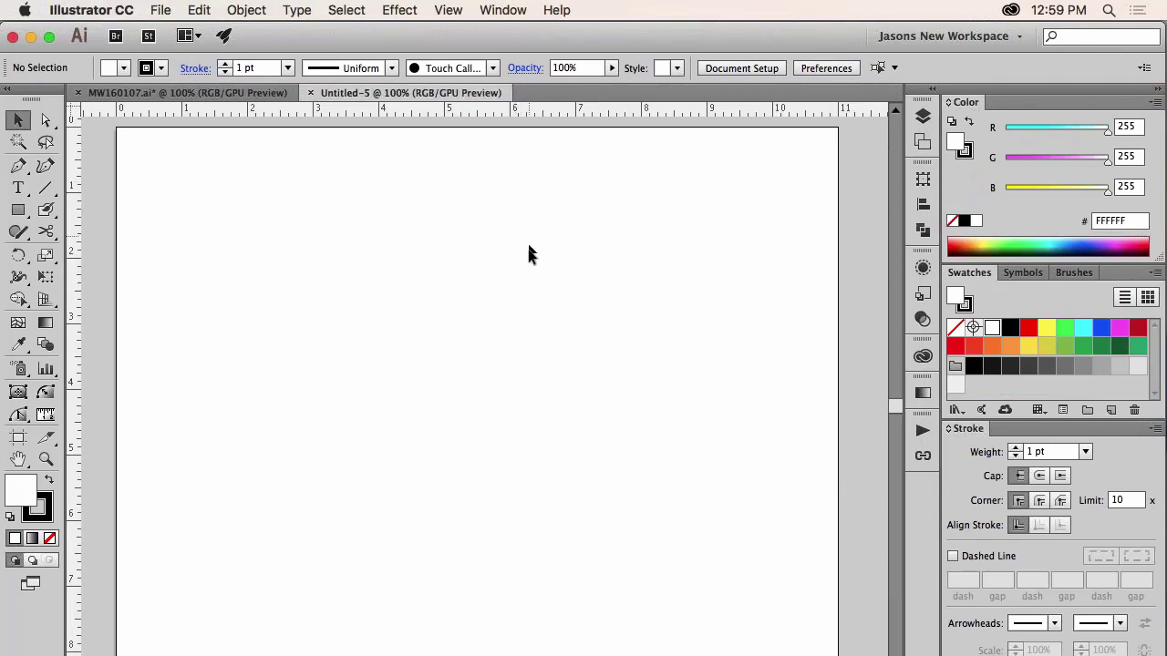
Step: Add the point text "This is Avenir LT" near the upper part of the artboard and enlarge it to about 68 pt
key("t")
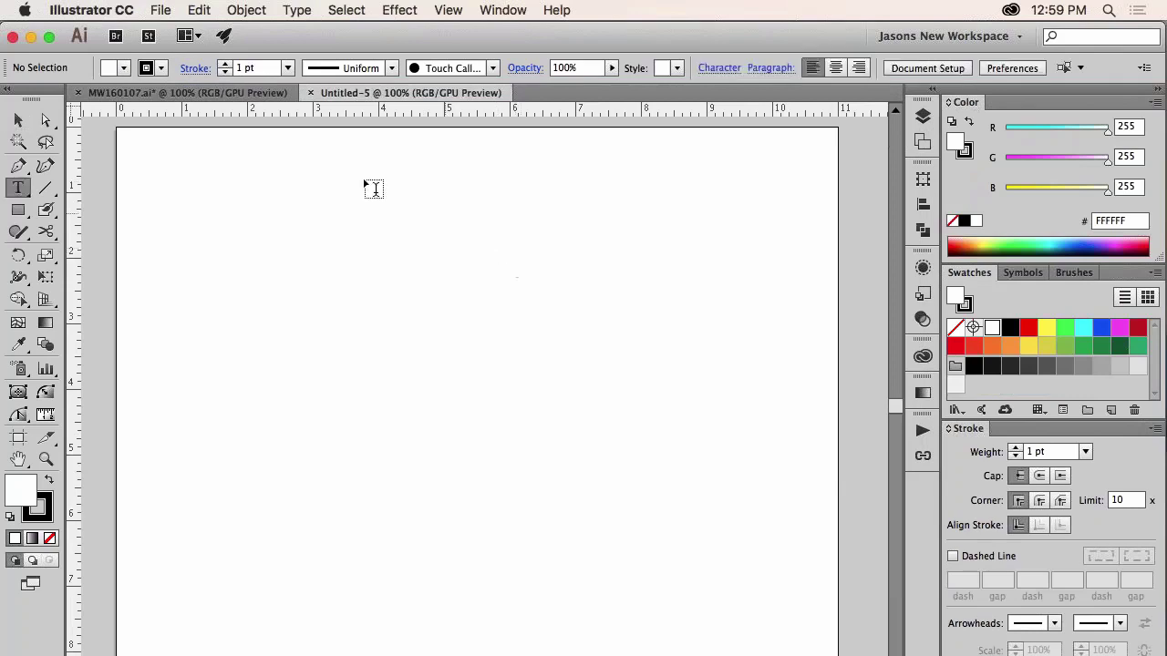
left_click(295, 169)
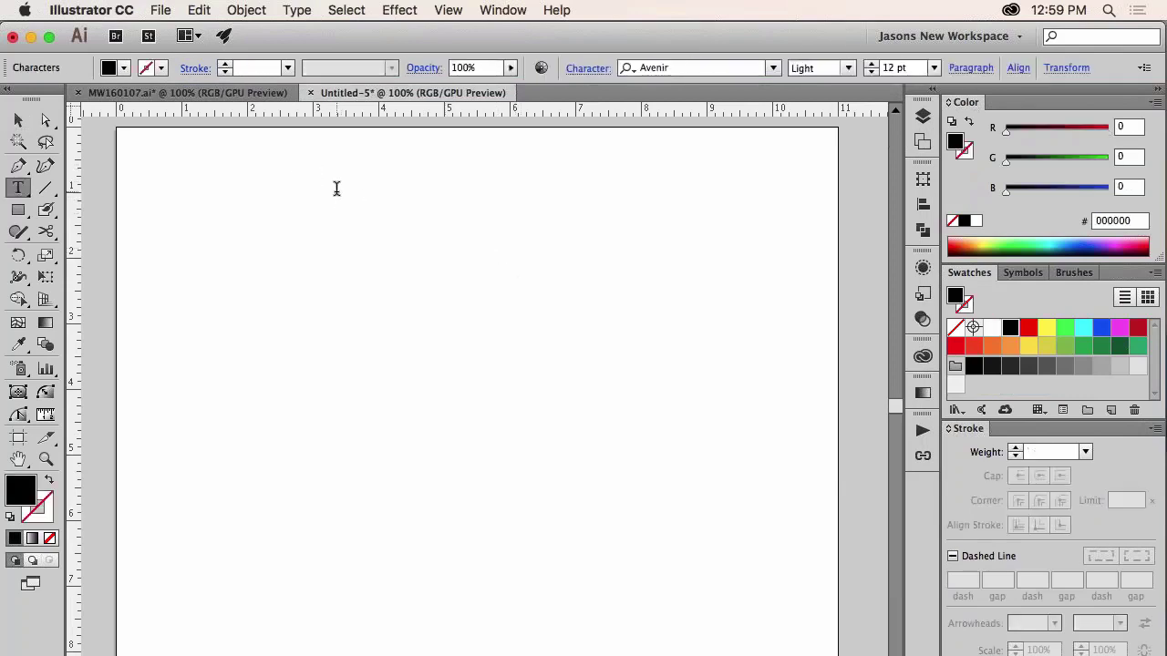
type("This is Avenir LT")
key("Escape")
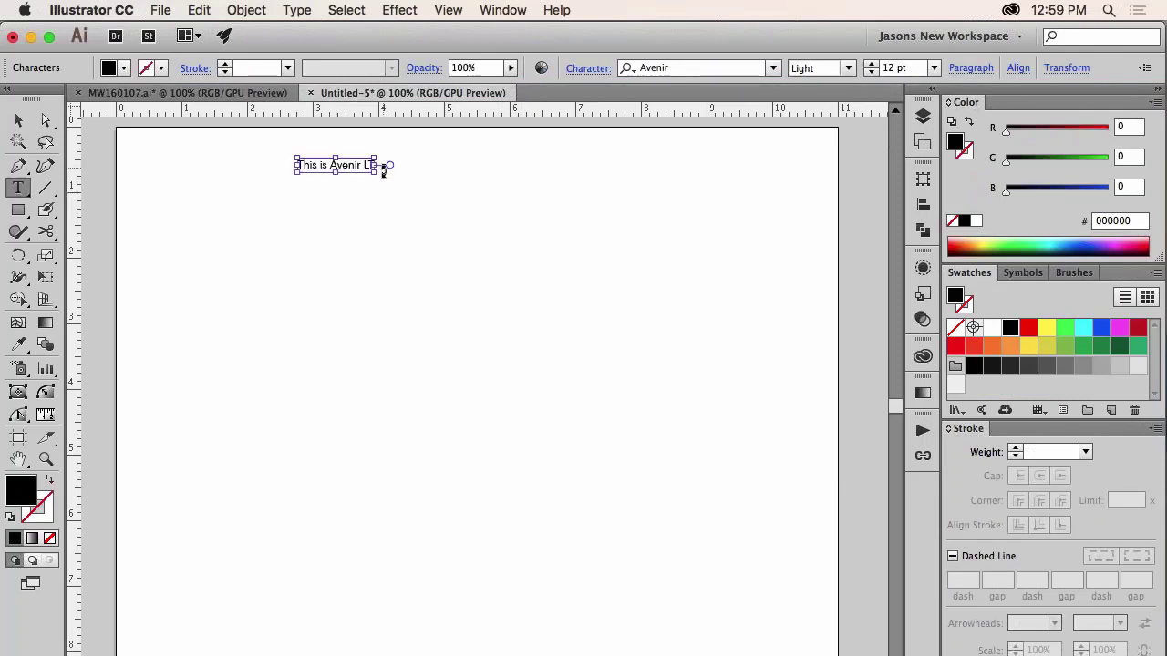
left_click_drag(375, 173, 730, 486)
left_click(730, 487, "super")
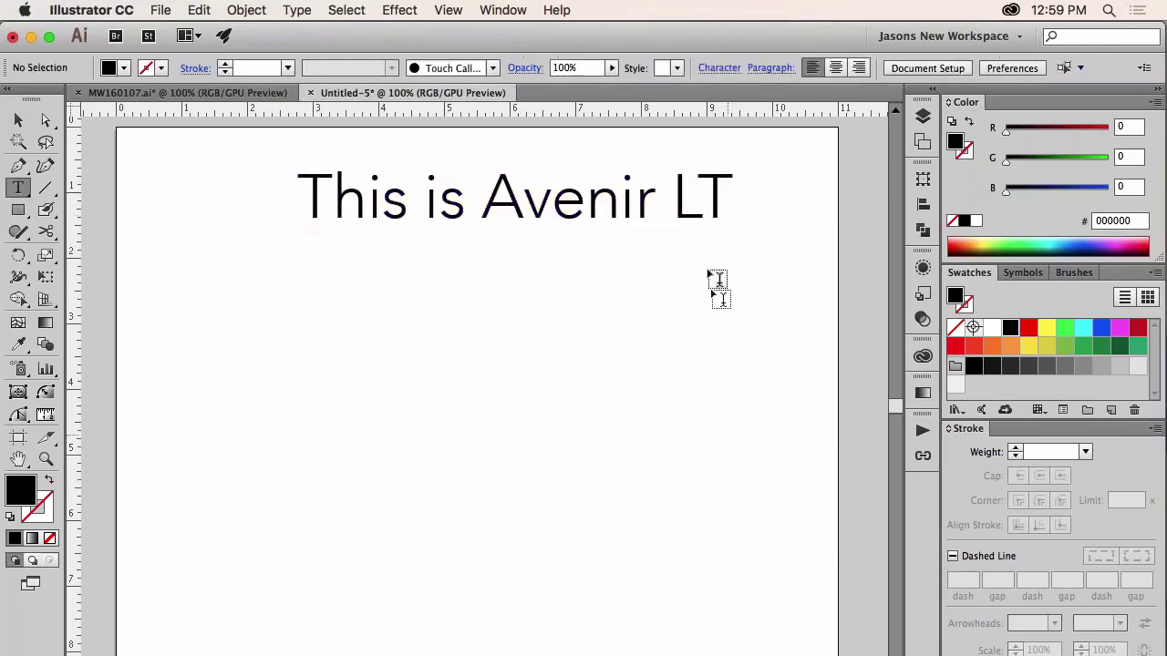
Step: Change "LT" in the text line to "Light" and move the line slightly down toward the artboard's horizontal centre
left_click_drag(693, 187, 719, 188)
type("ight")
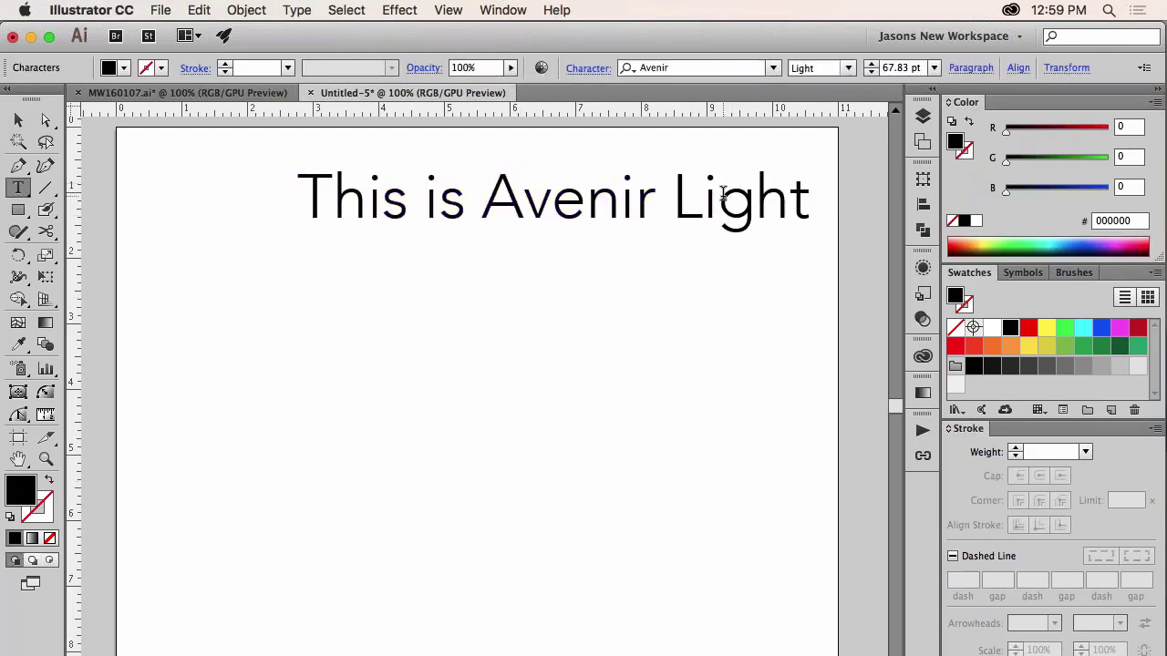
key("Escape")
left_click(643, 336, "super")
key("v")
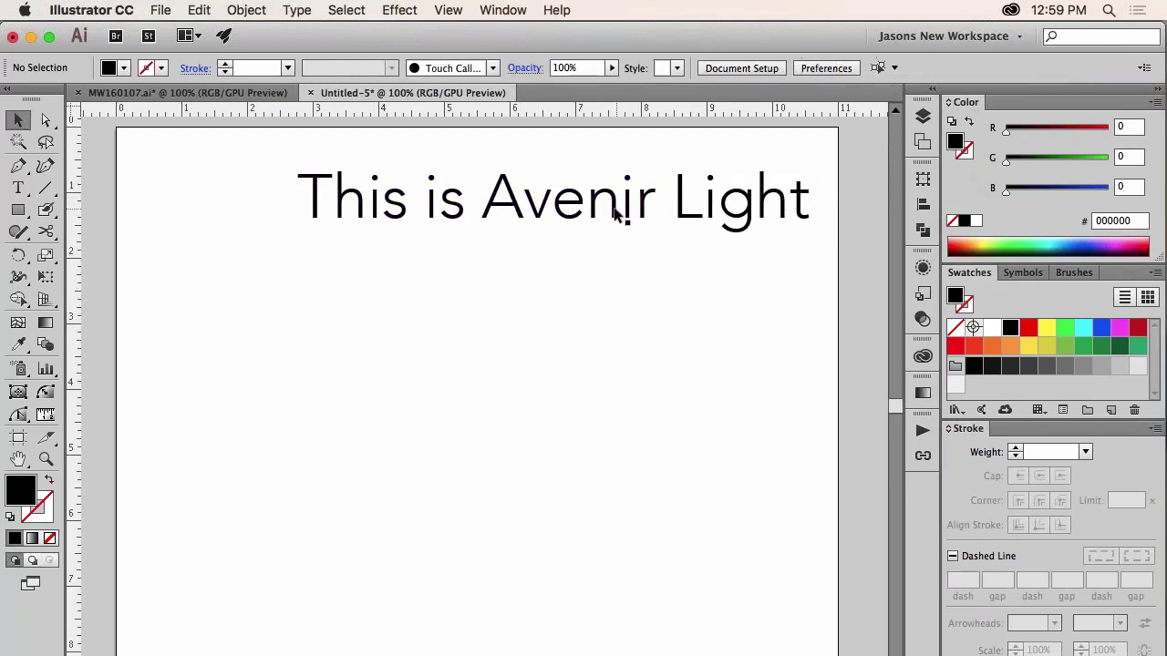
left_click_drag(620, 218, 566, 274)
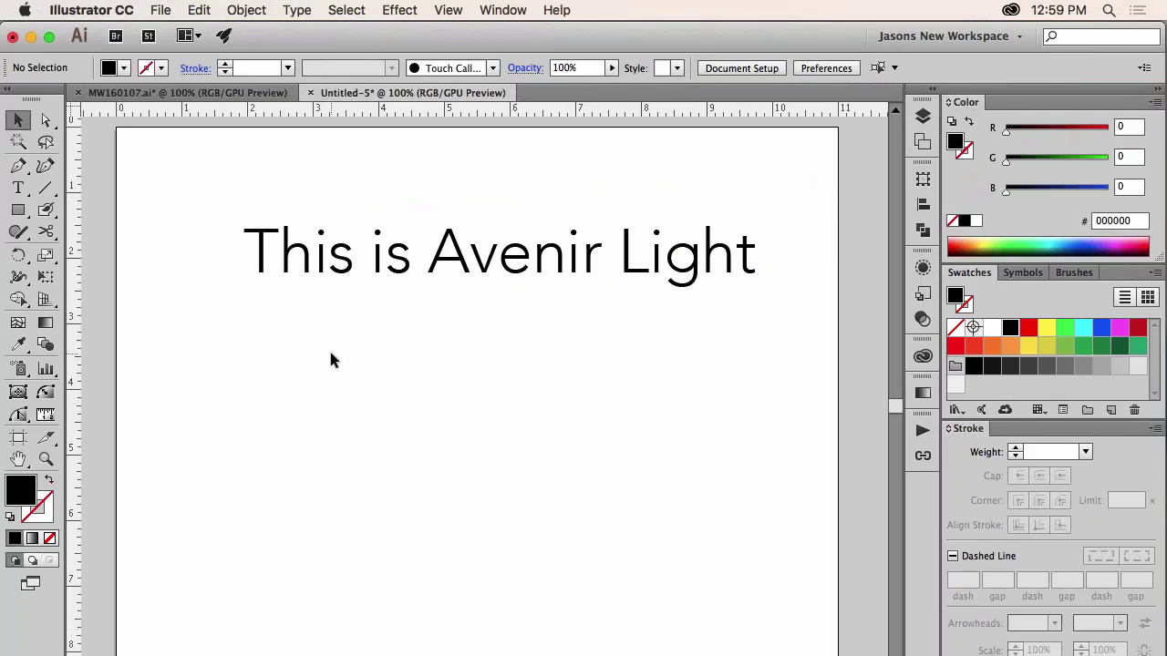
Step: Enlarge the Blob Brush and paint a long black wave-shaped stroke beneath the text
left_click(45, 209)
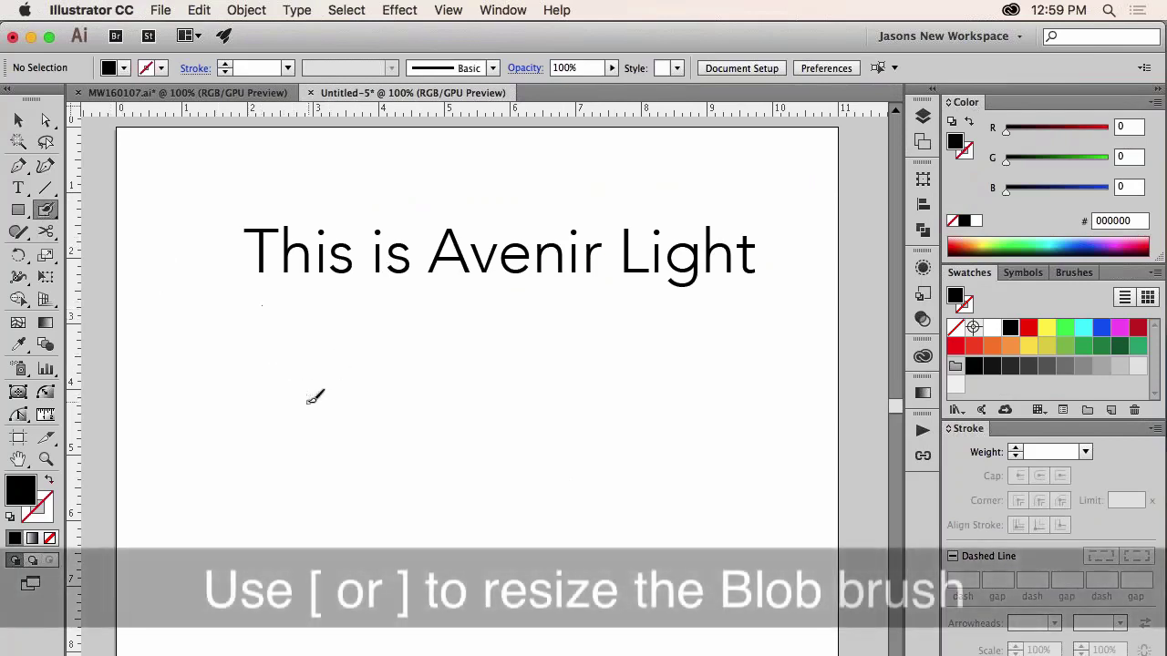
key("]")
key("]")
key("]")
key("]")
key("]")
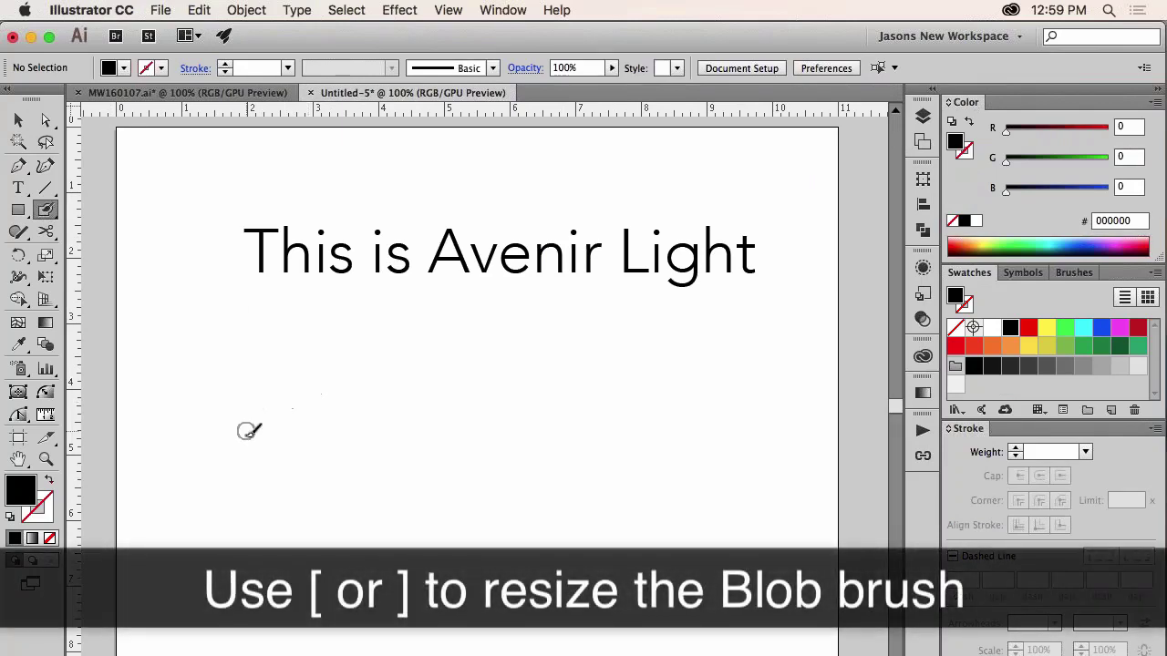
mouse_move(244, 433)
left_mouse_down()
mouse_move(551, 433)
mouse_move(673, 462)
left_mouse_up()
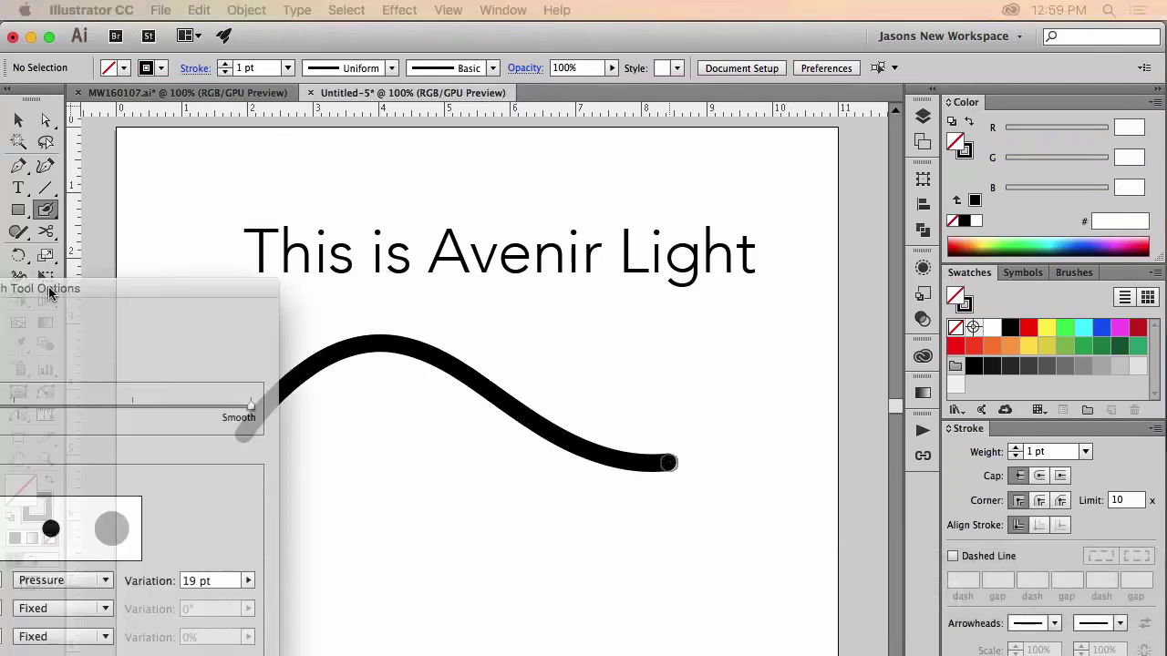
Step: Configure the Blob Brush with pressure-controlled size and a size variation of 16 pt, keeping the fidelity at Smooth
double_click(45, 208)
left_click_drag(621, 148, 649, 207)
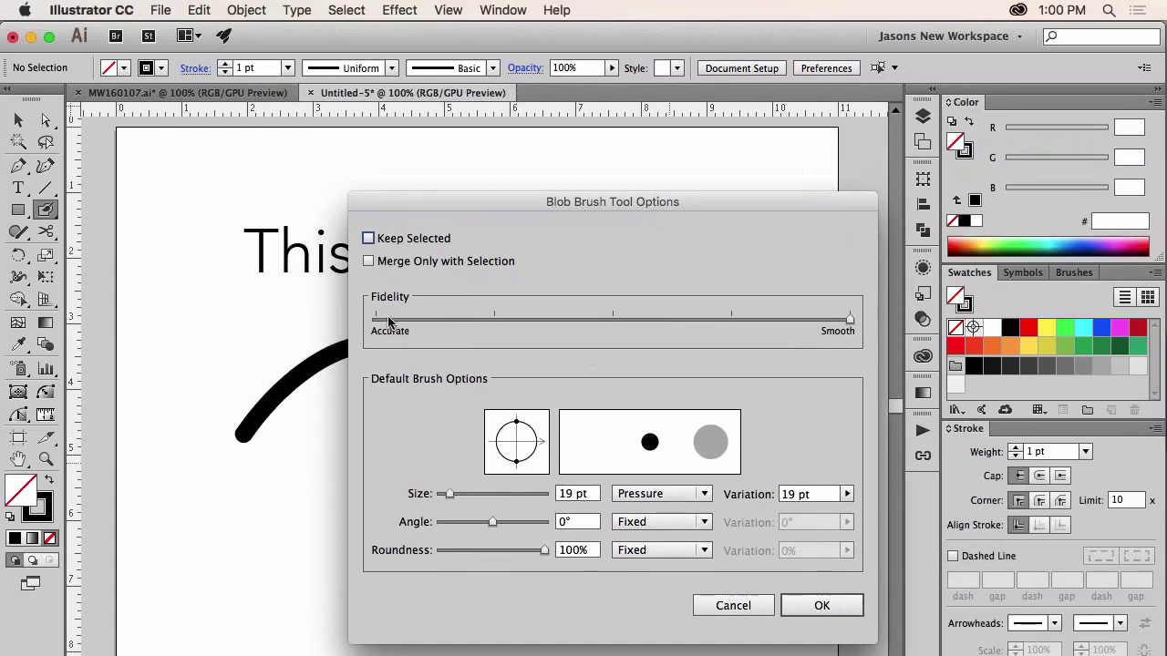
left_click_drag(395, 325, 831, 354)
left_click(706, 497)
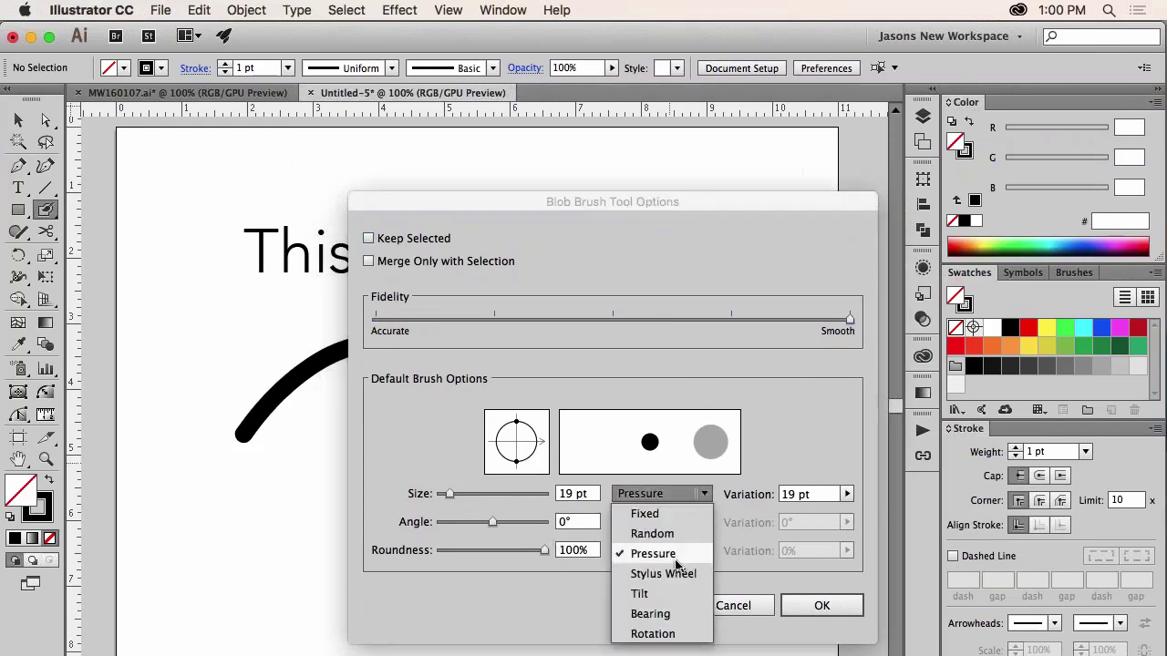
left_click(716, 551)
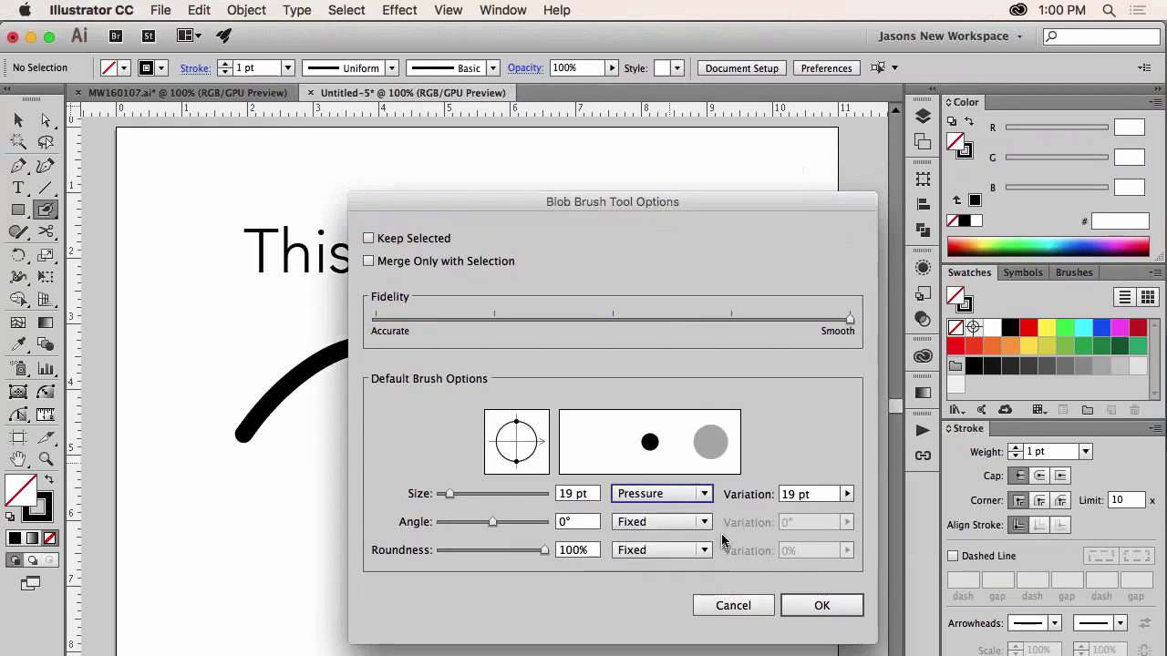
left_click(847, 494)
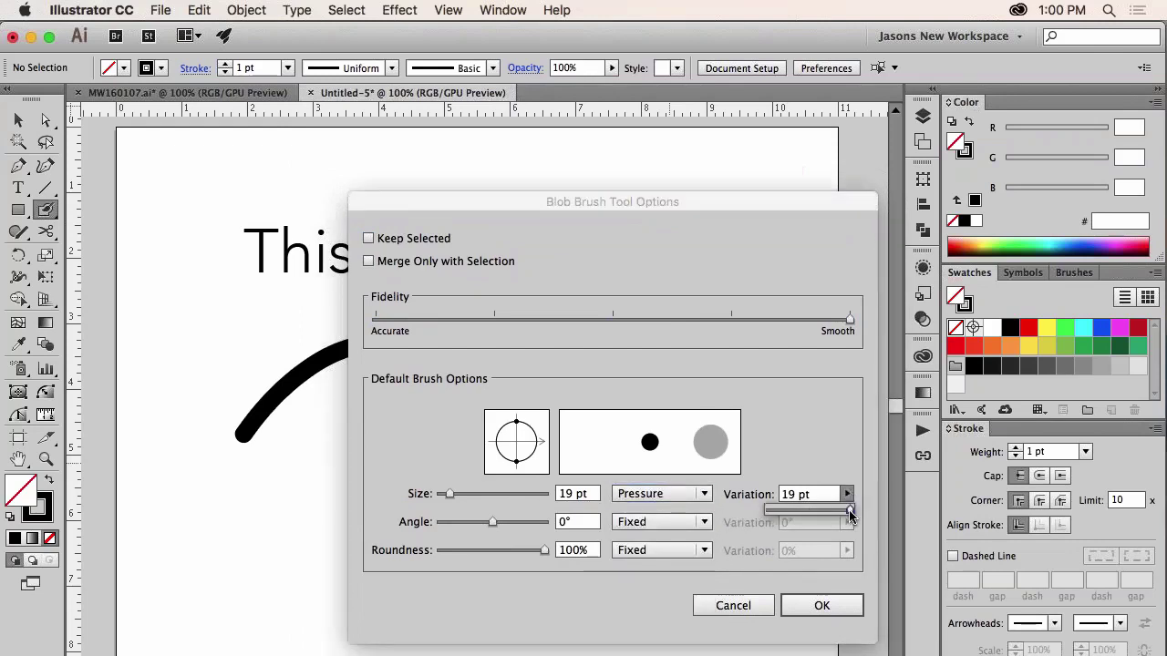
left_click_drag(849, 508, 825, 467)
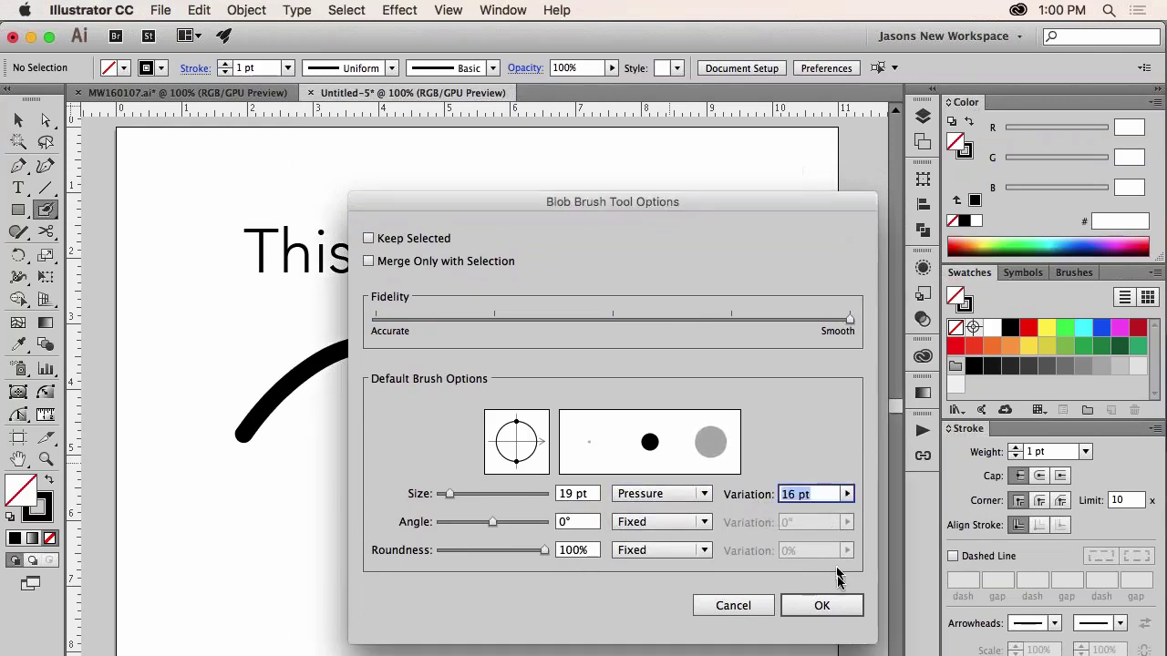
left_click(839, 608)
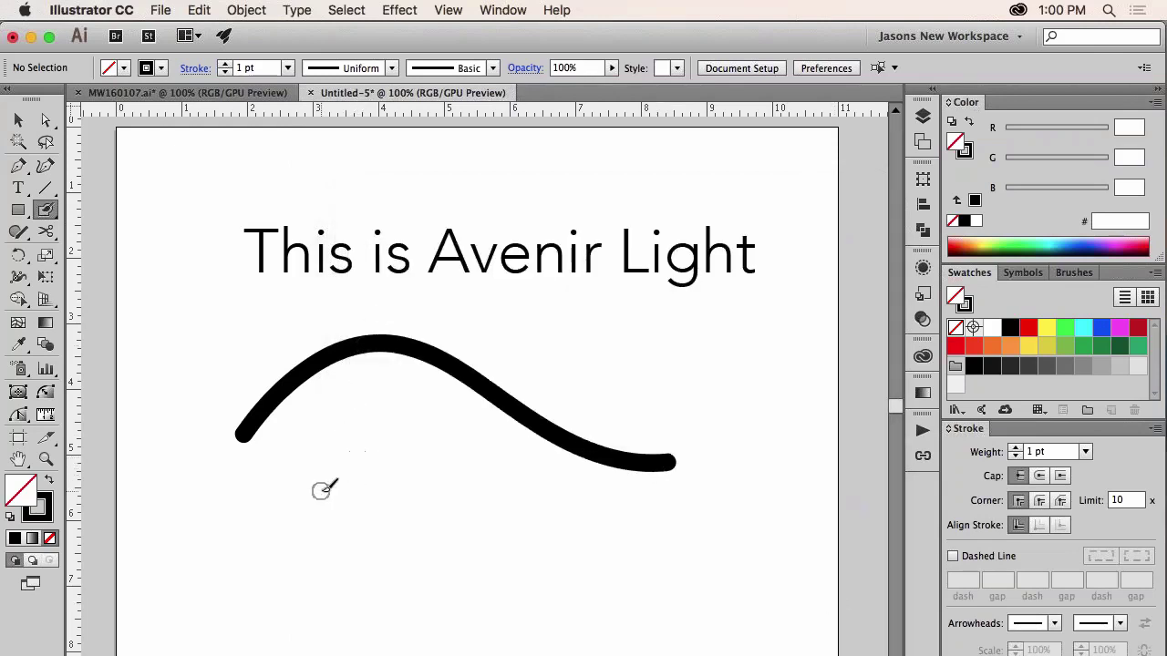
Step: Paint an eye-like round shape with an inner curve below the wave and two short lashes above its start with the Blob Brush
mouse_move(321, 489)
left_mouse_down()
mouse_move(342, 448)
mouse_move(439, 503)
mouse_move(318, 481)
mouse_move(383, 477)
mouse_move(328, 545)
left_mouse_up()
mouse_move(246, 428)
left_mouse_down()
mouse_move(248, 358)
mouse_move(319, 331)
left_mouse_up()
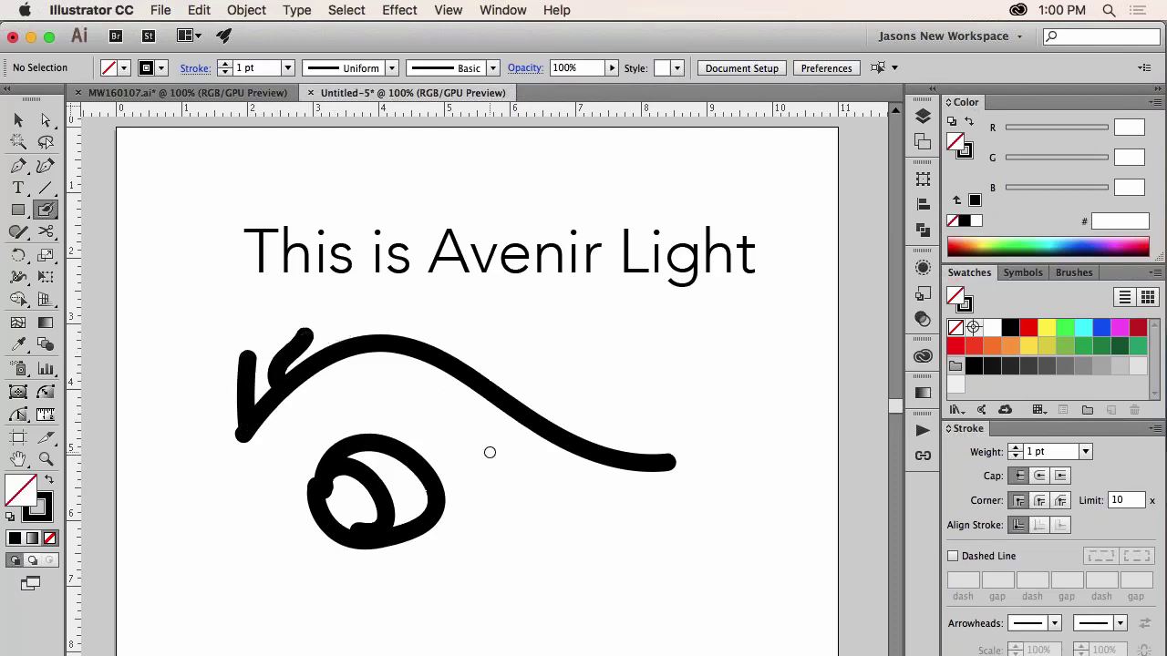
left_click_drag(489, 453, 604, 538)
mouse_move(637, 430)
left_mouse_down()
mouse_move(526, 463)
mouse_move(447, 392)
left_mouse_up()
mouse_move(244, 369)
left_mouse_down()
mouse_move(303, 328)
mouse_move(534, 349)
left_mouse_up()
mouse_move(480, 470)
left_mouse_down()
mouse_move(528, 464)
mouse_move(642, 522)
mouse_move(757, 472)
mouse_move(709, 379)
mouse_move(528, 393)
mouse_move(484, 344)
left_mouse_up()
mouse_move(567, 339)
left_mouse_down()
mouse_move(694, 381)
mouse_move(727, 442)
left_mouse_up()
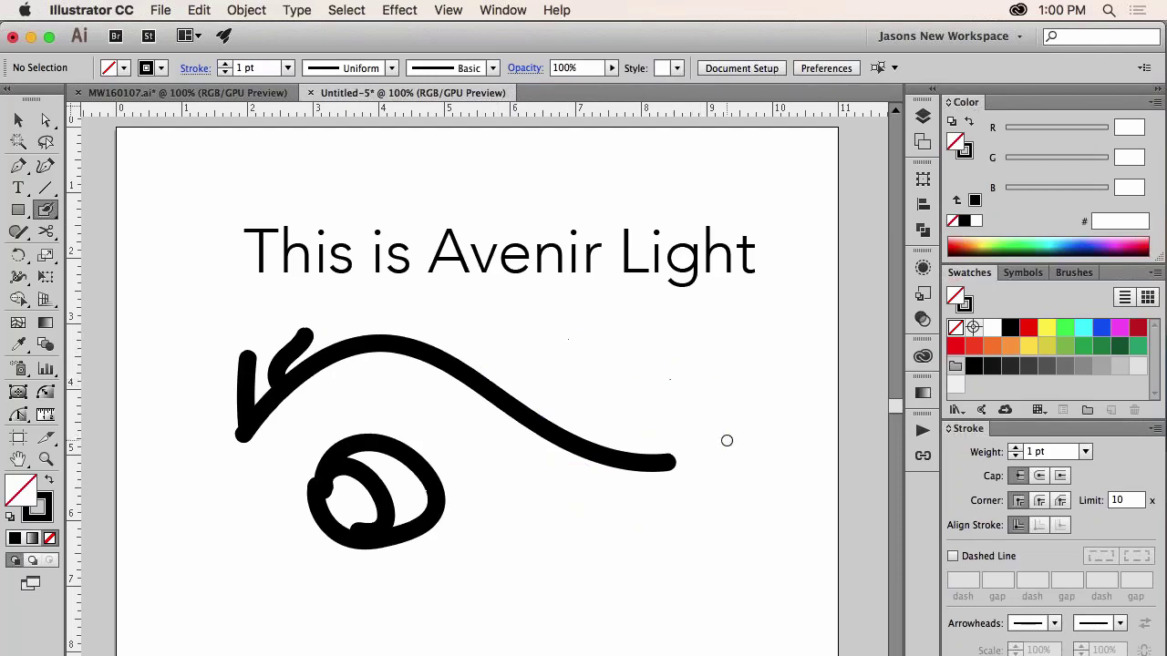